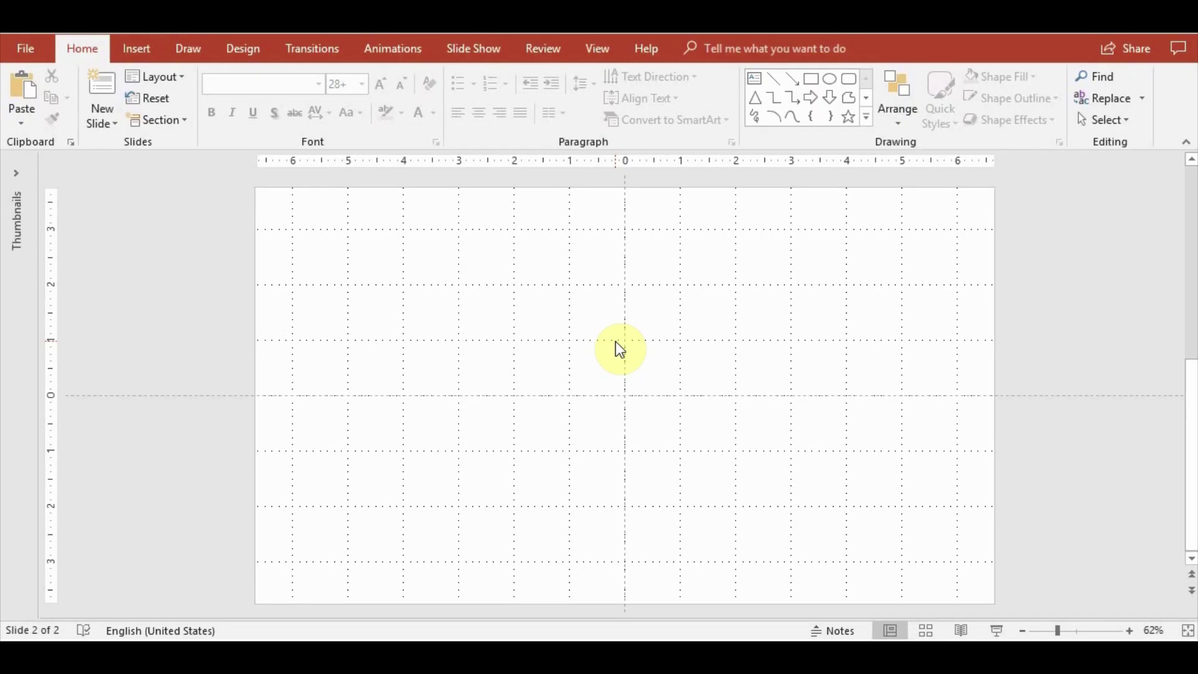
# Draw a long horizontal horizon line across the middle of the slide
pyautogui.click(136, 48)
pyautogui.click(275, 97)
pyautogui.click(267, 260)
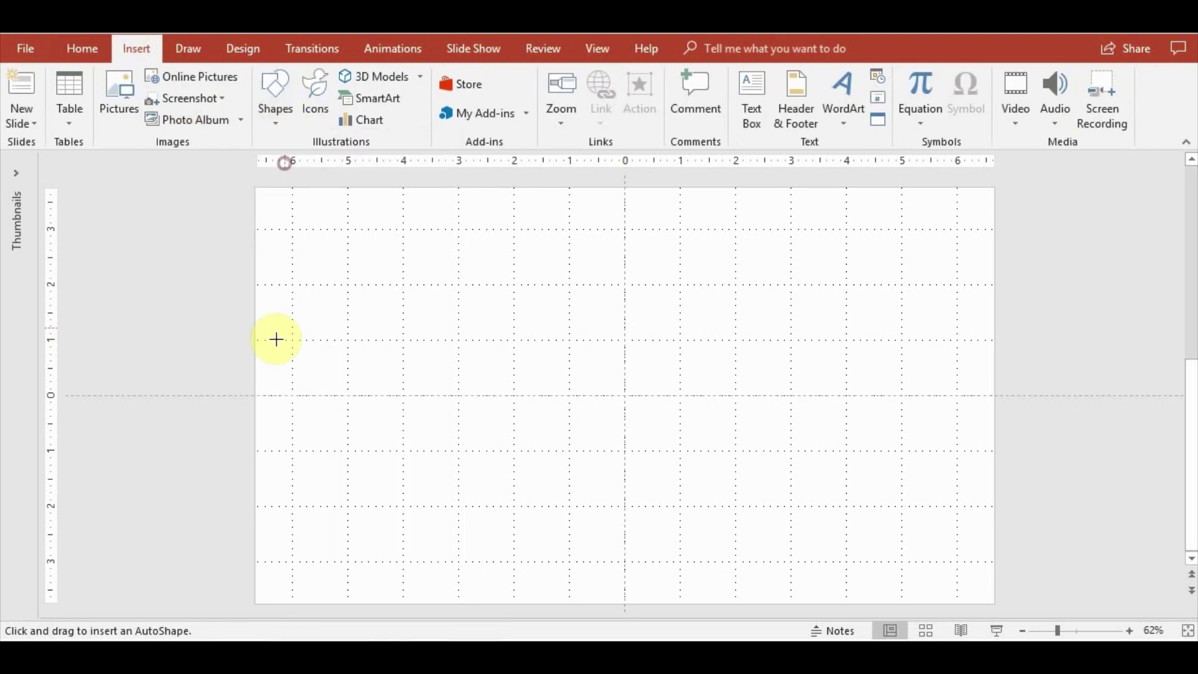
pyautogui.moveTo(255, 395); pyautogui.dragTo(1003, 383)
pyautogui.click(939, 414)
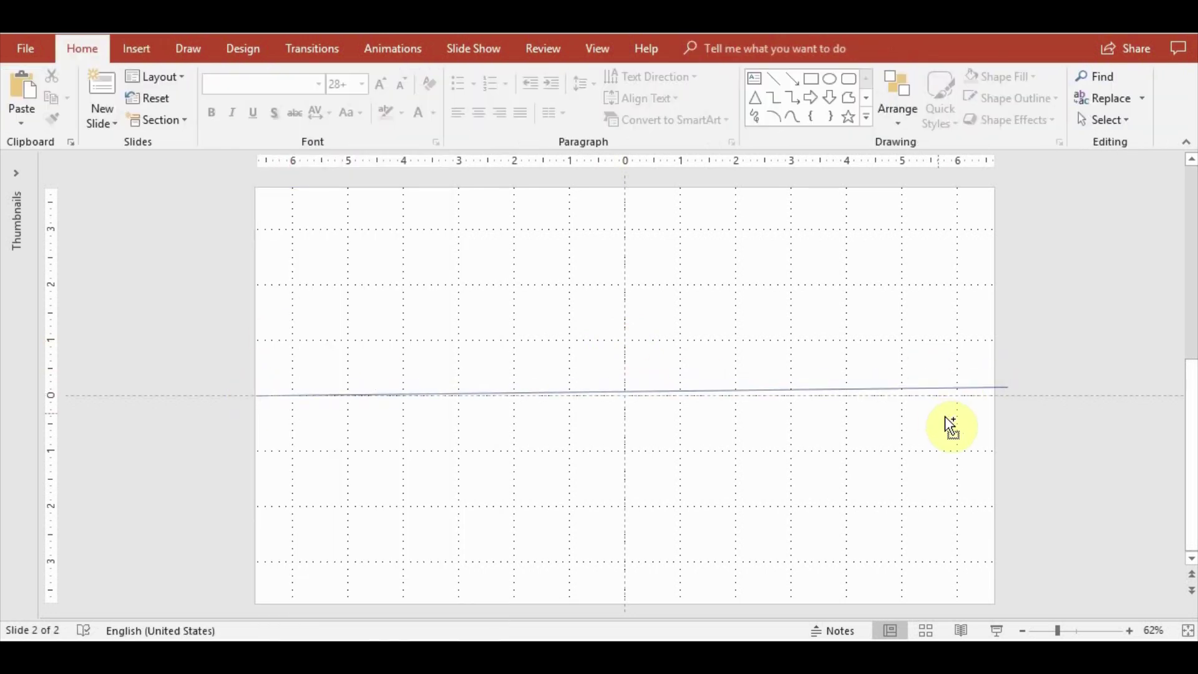
# Add a short vertical tick near the horizon's right end and make both lines black
pyautogui.click(118, 49)
pyautogui.click(275, 96)
pyautogui.click(307, 164)
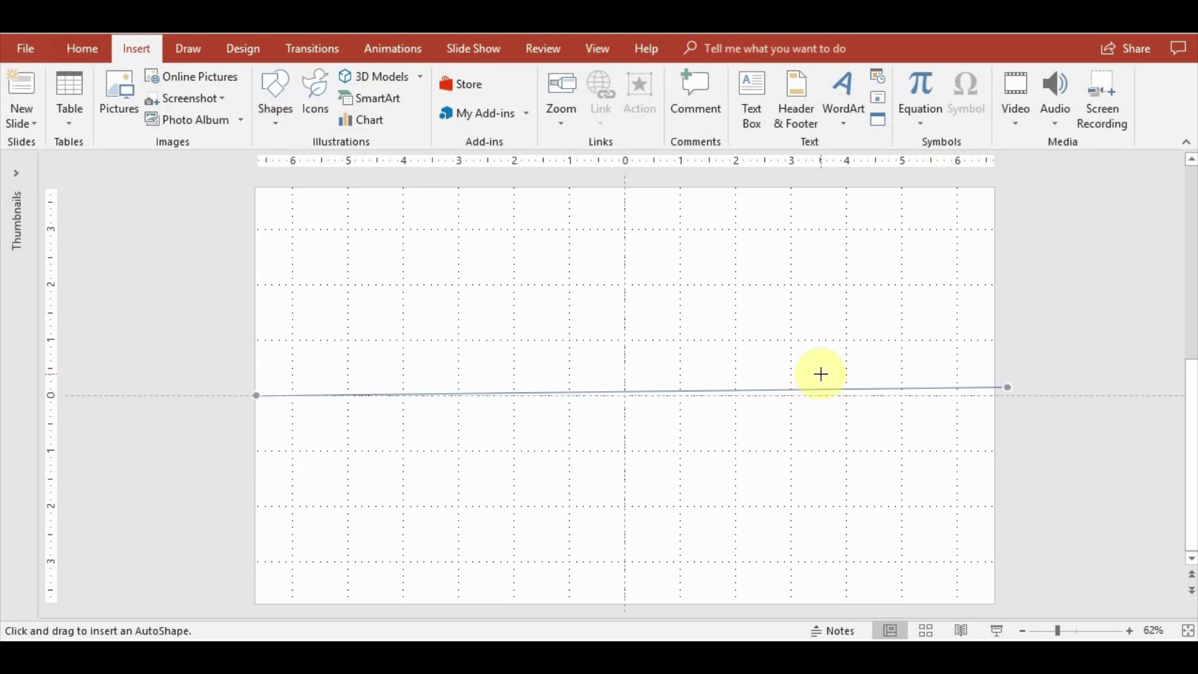
pyautogui.moveTo(820, 377); pyautogui.dragTo(819, 411)
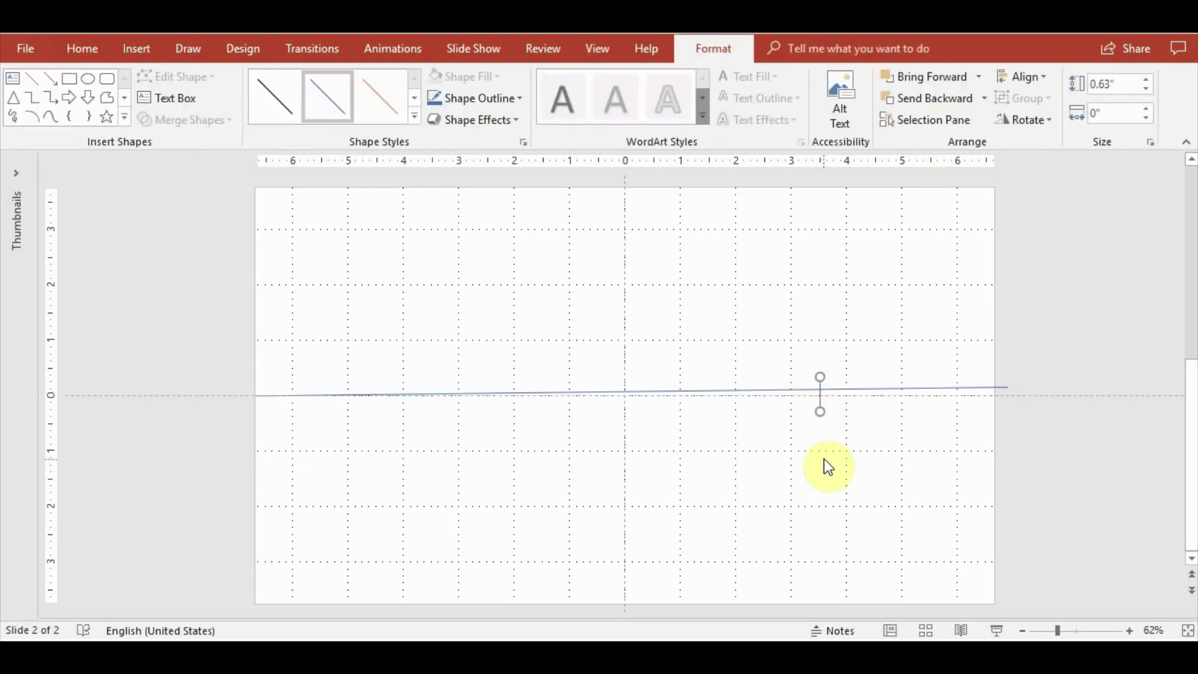
pyautogui.keyDown('shift'); pyautogui.click(695, 390); pyautogui.keyUp('shift')
pyautogui.click(282, 94)
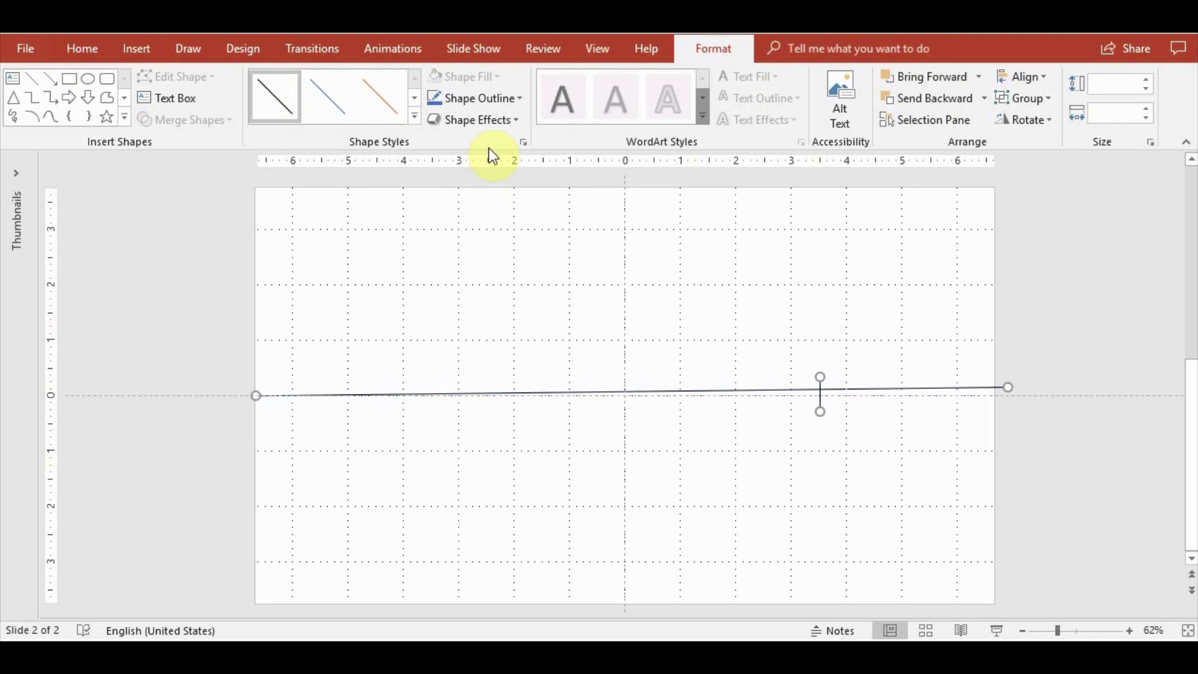
pyautogui.click(638, 469)
# Copy the tick above the horizon, left of centre, to form a small cross
pyautogui.click(817, 382)
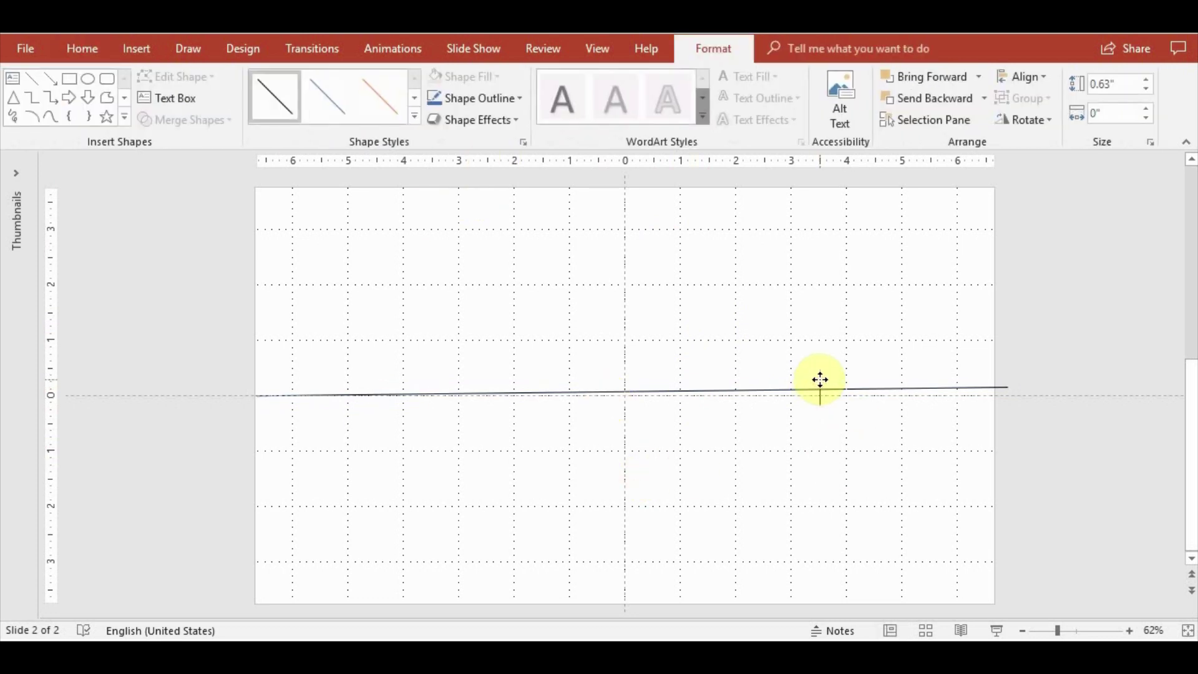
pyautogui.click(775, 437)
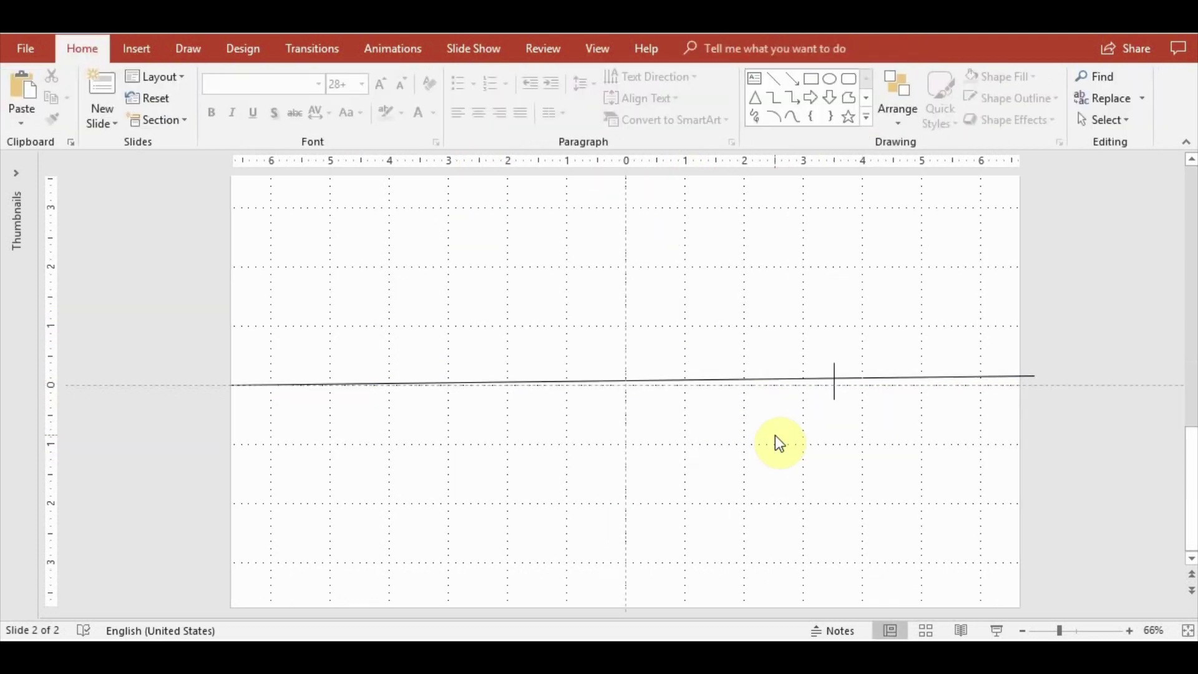
pyautogui.click(834, 371)
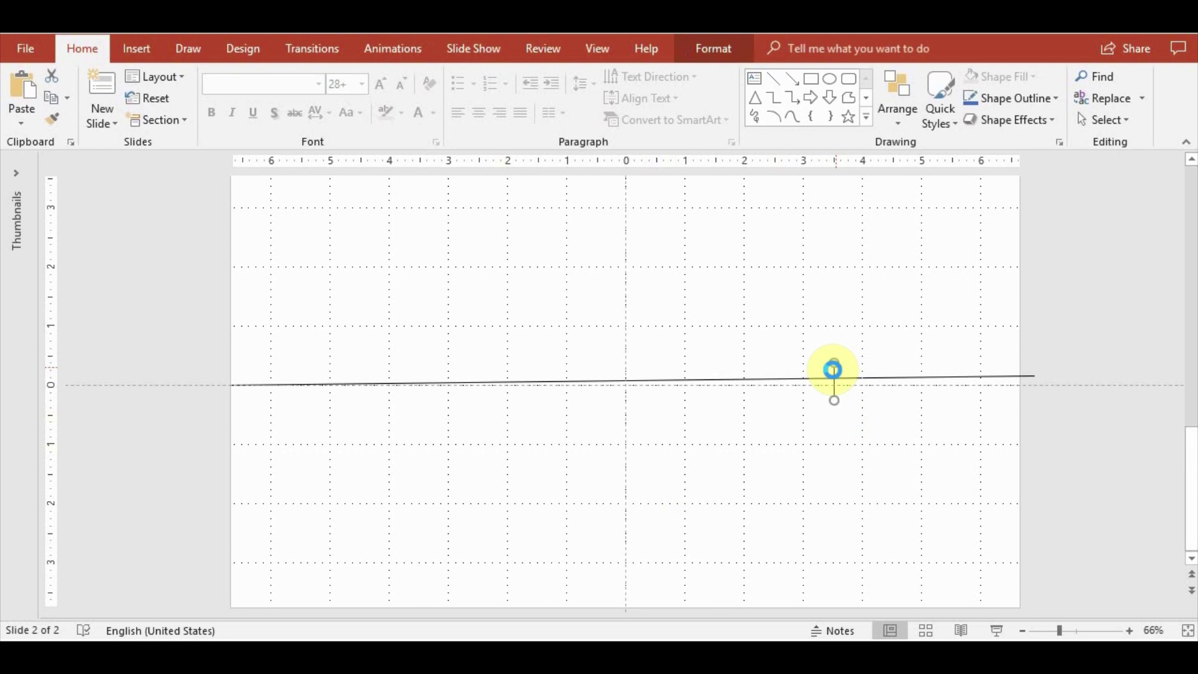
pyautogui.moveTo(844, 395)
pyautogui.mouseDown()
pyautogui.moveTo(574, 369)
pyautogui.moveTo(578, 333)
pyautogui.moveTo(616, 348)
pyautogui.moveTo(573, 322)
pyautogui.mouseUp()
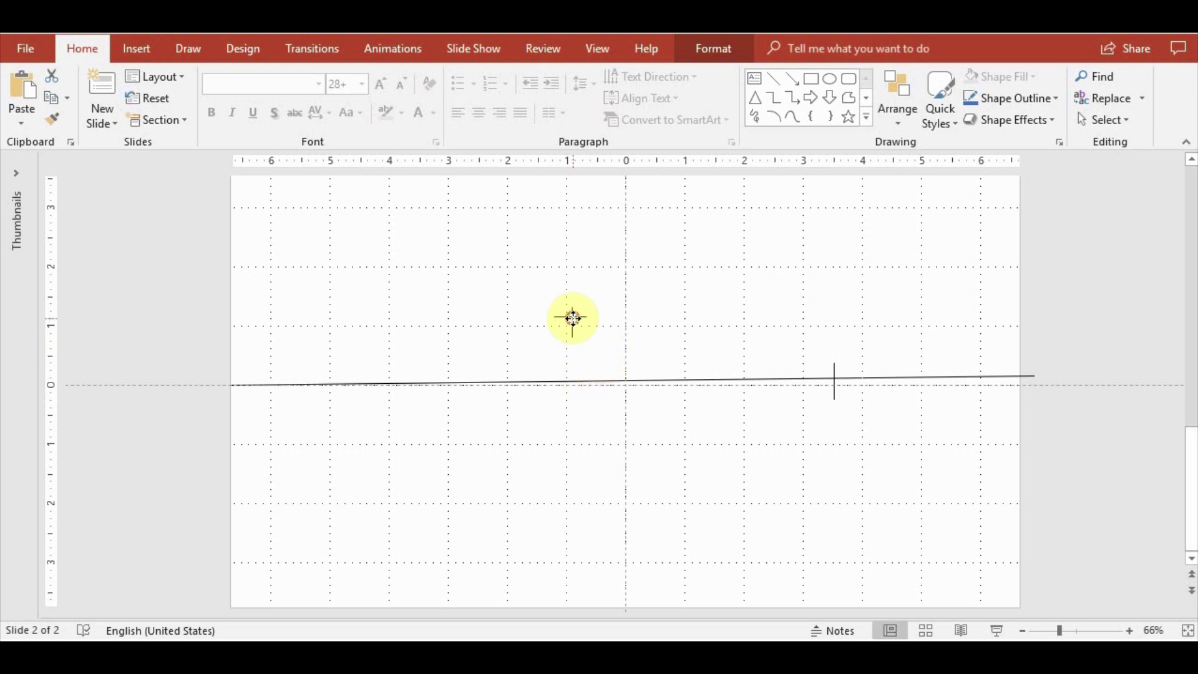
# Group the two strokes of the upper cross into one marker
pyautogui.click(573, 318)
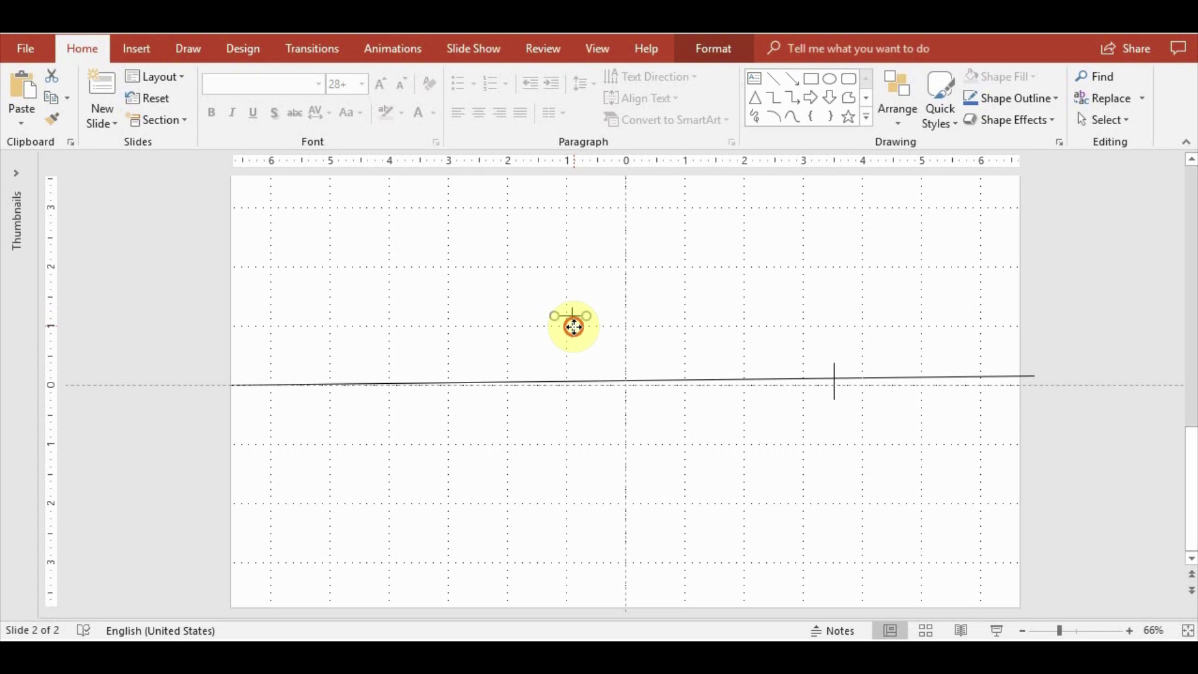
pyautogui.click(593, 355)
pyautogui.moveTo(518, 256)
pyautogui.mouseDown()
pyautogui.moveTo(597, 352)
pyautogui.moveTo(599, 321)
pyautogui.mouseUp()
pyautogui.click(898, 109)
pyautogui.click(963, 275)
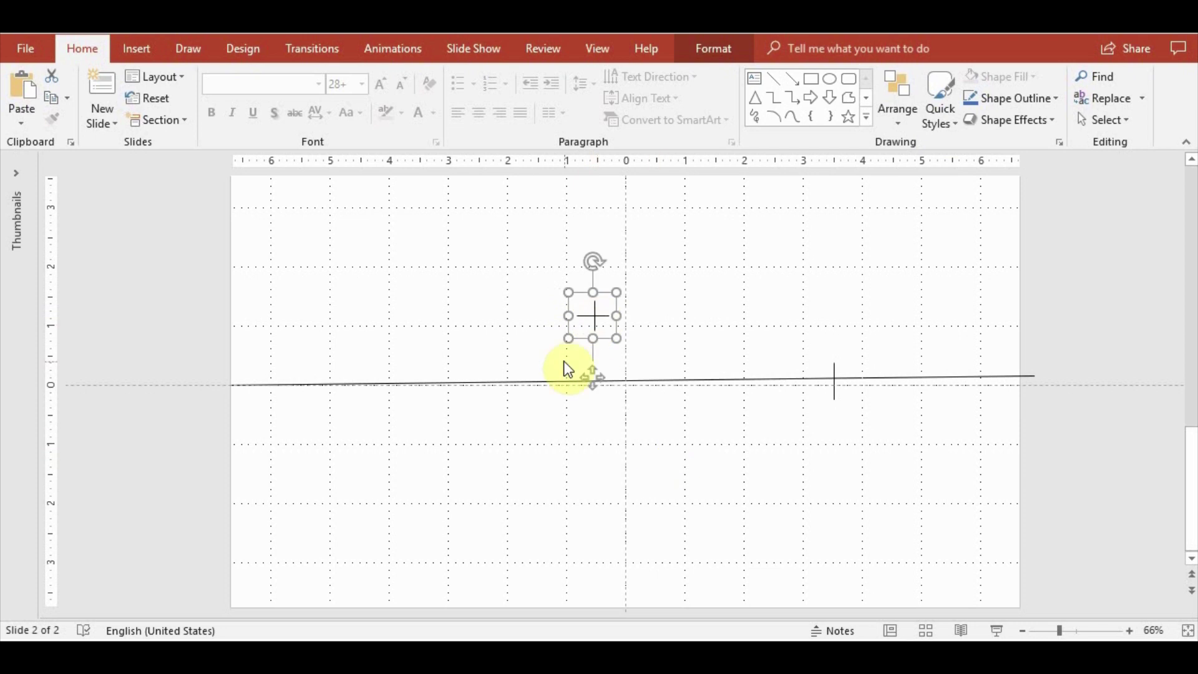
# Paste a copy of the cross and position it just below the horizon line, left of centre
pyautogui.click(588, 441)
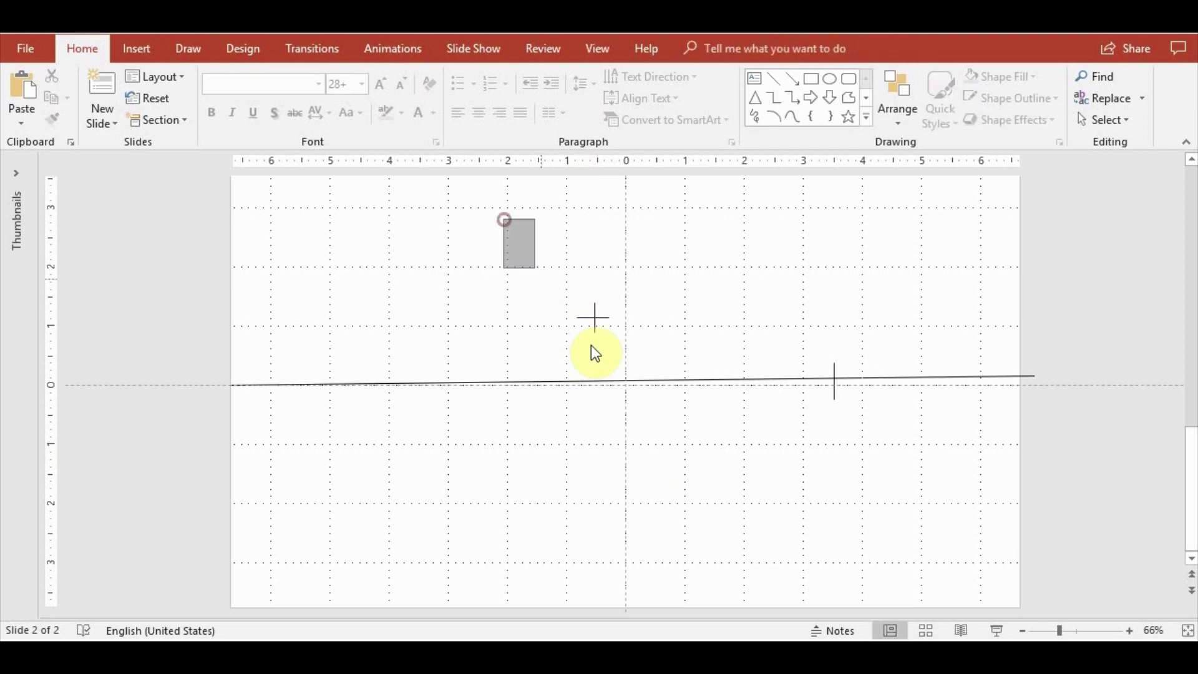
pyautogui.hotkey('ctrl', 'v')
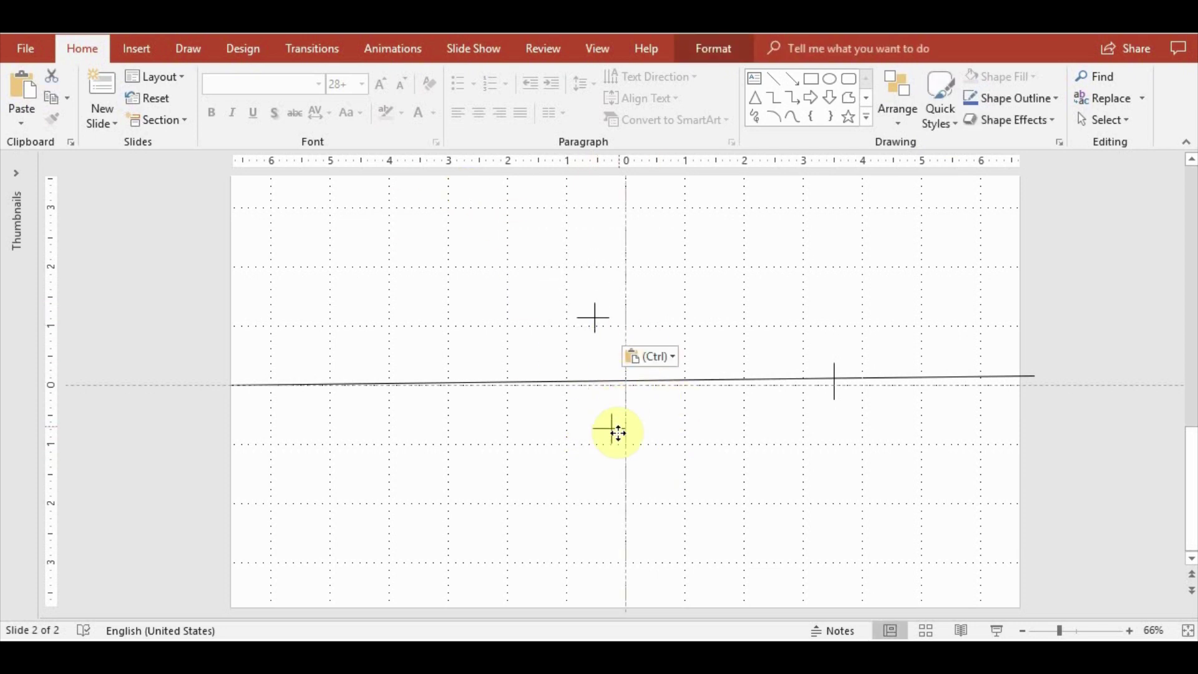
pyautogui.moveTo(617, 330)
pyautogui.mouseDown()
pyautogui.moveTo(614, 455)
pyautogui.moveTo(601, 458)
pyautogui.mouseUp()
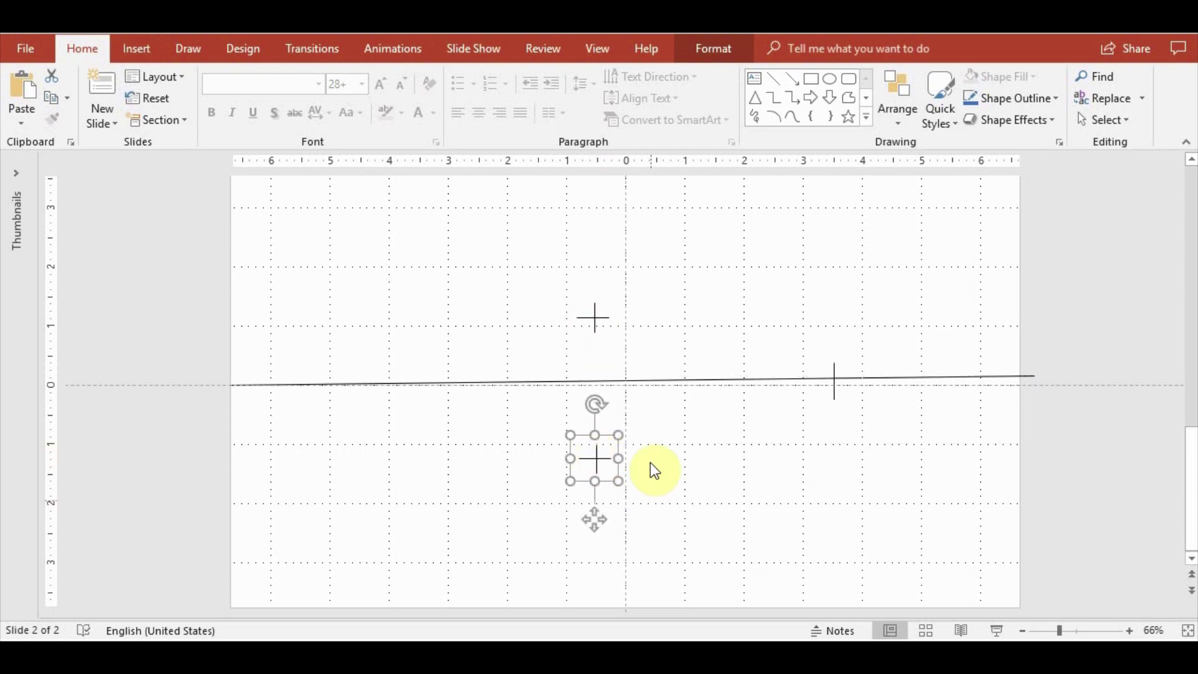
pyautogui.keyDown('ctrl'); pyautogui.click(597, 323); pyautogui.keyUp('ctrl')
pyautogui.click(604, 459)
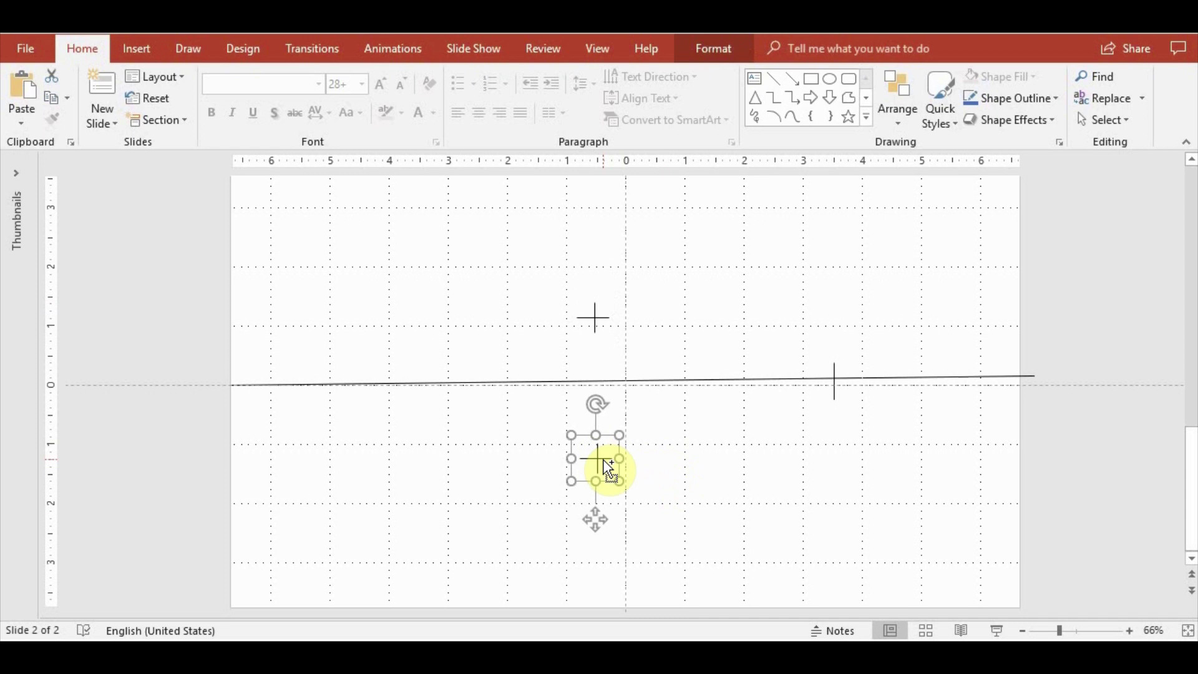
pyautogui.moveTo(604, 462); pyautogui.dragTo(606, 477)
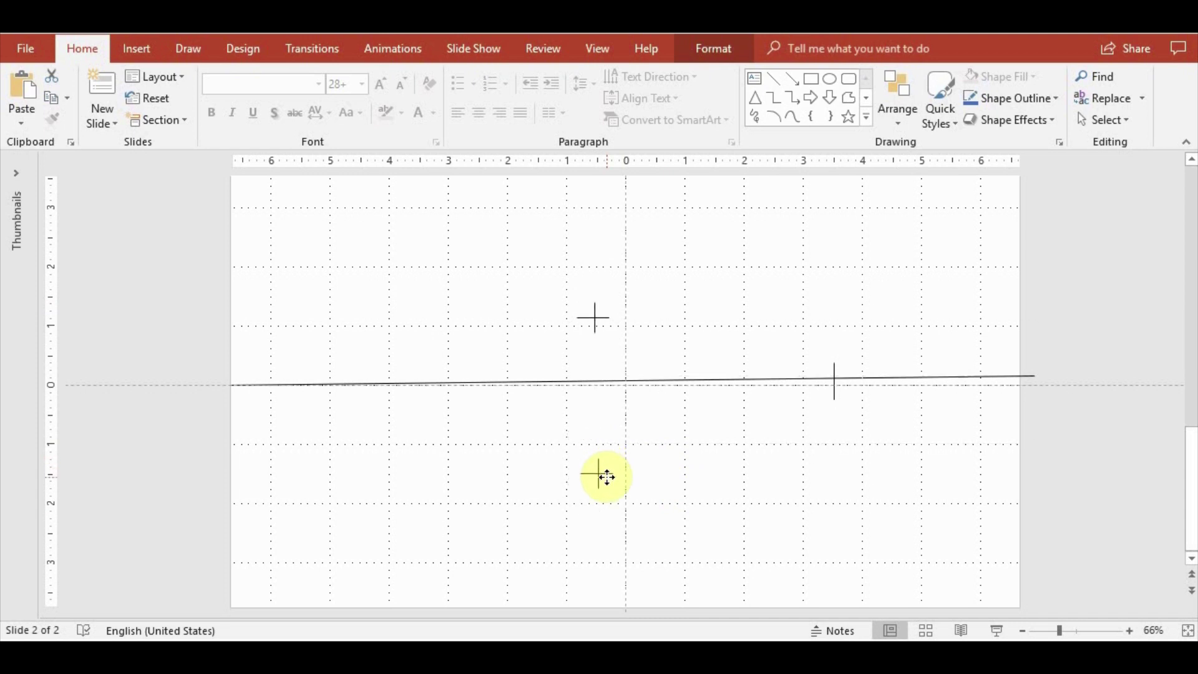
pyautogui.click(627, 494)
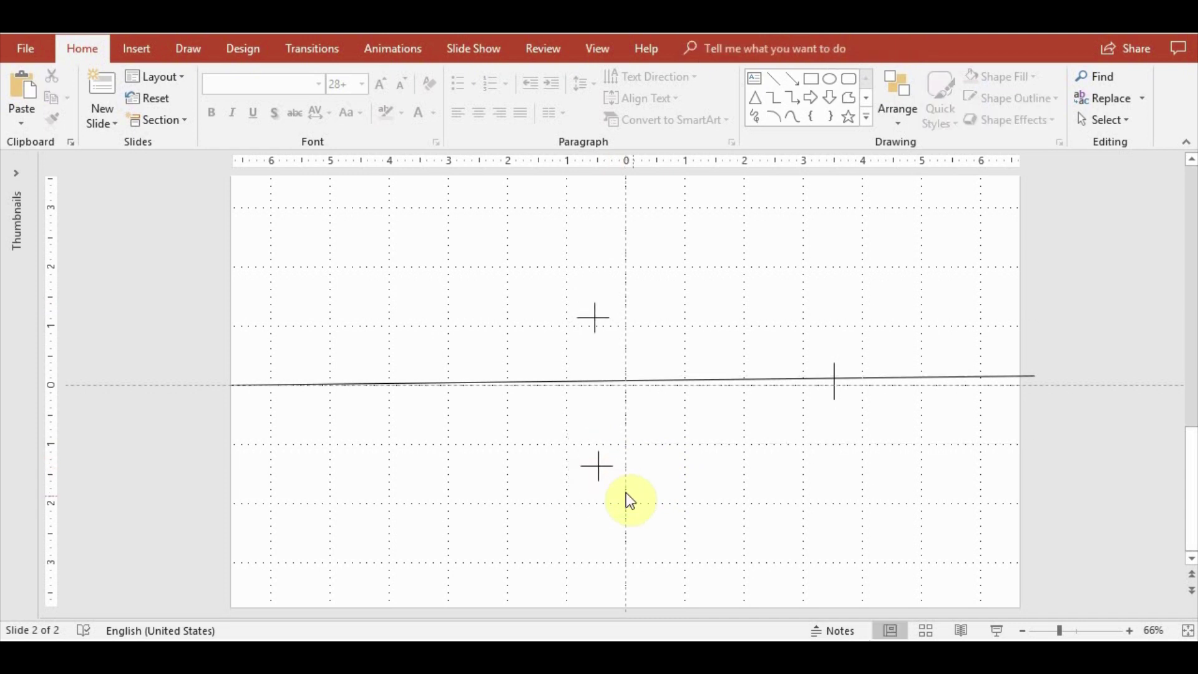
pyautogui.click(604, 474)
pyautogui.moveTo(604, 472); pyautogui.dragTo(605, 478)
pyautogui.click(753, 489)
pyautogui.click(132, 50)
pyautogui.click(275, 118)
# Draw two blue guide lines from the horizon's left end through the upper and lower crosses
pyautogui.click(289, 168)
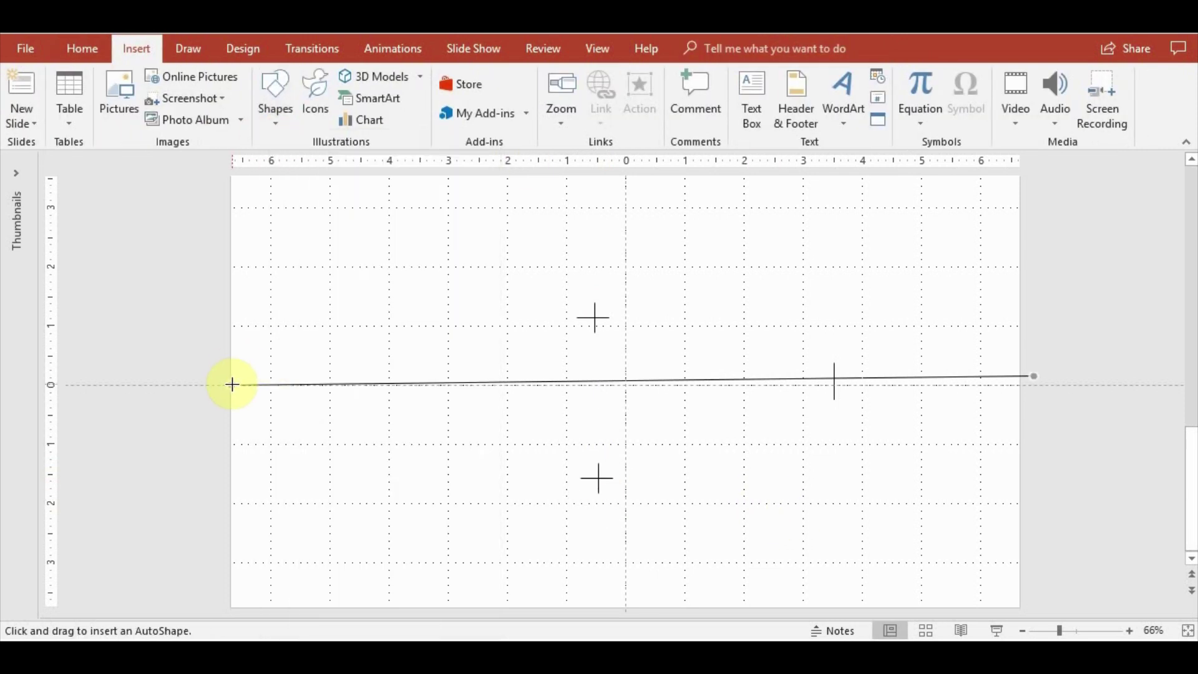
pyautogui.moveTo(232, 385); pyautogui.dragTo(920, 256)
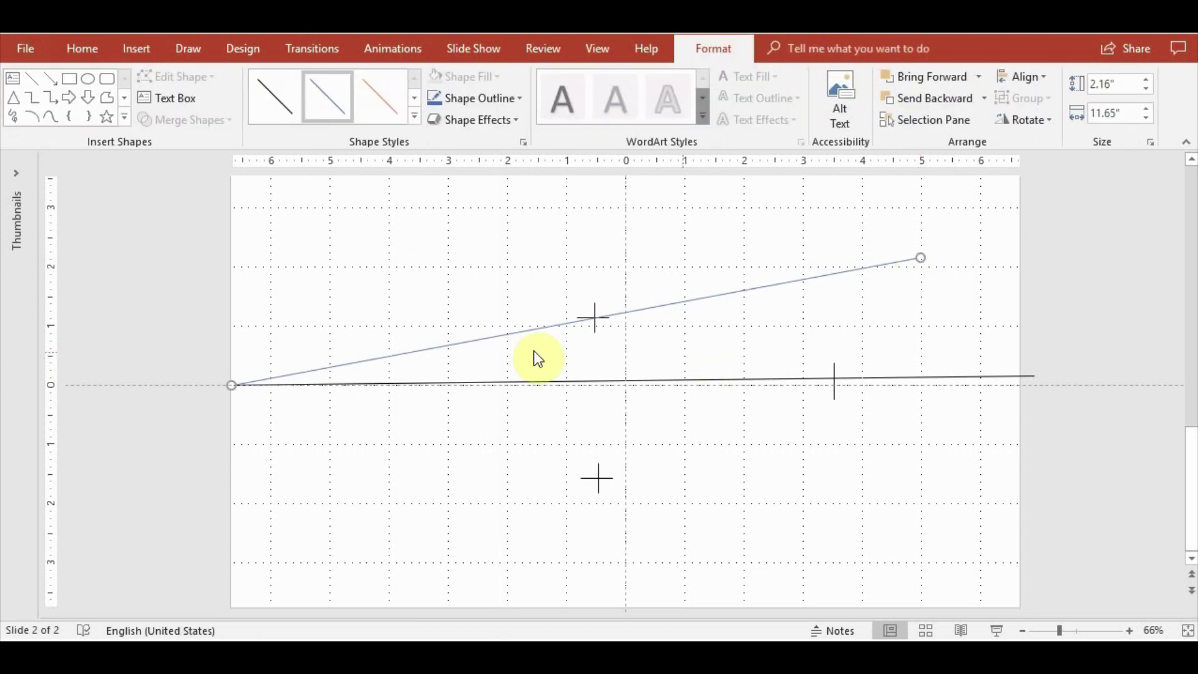
pyautogui.hotkey('ctrl', 'c')
pyautogui.hotkey('ctrl', 'v')
pyautogui.moveTo(243, 396); pyautogui.dragTo(231, 385)
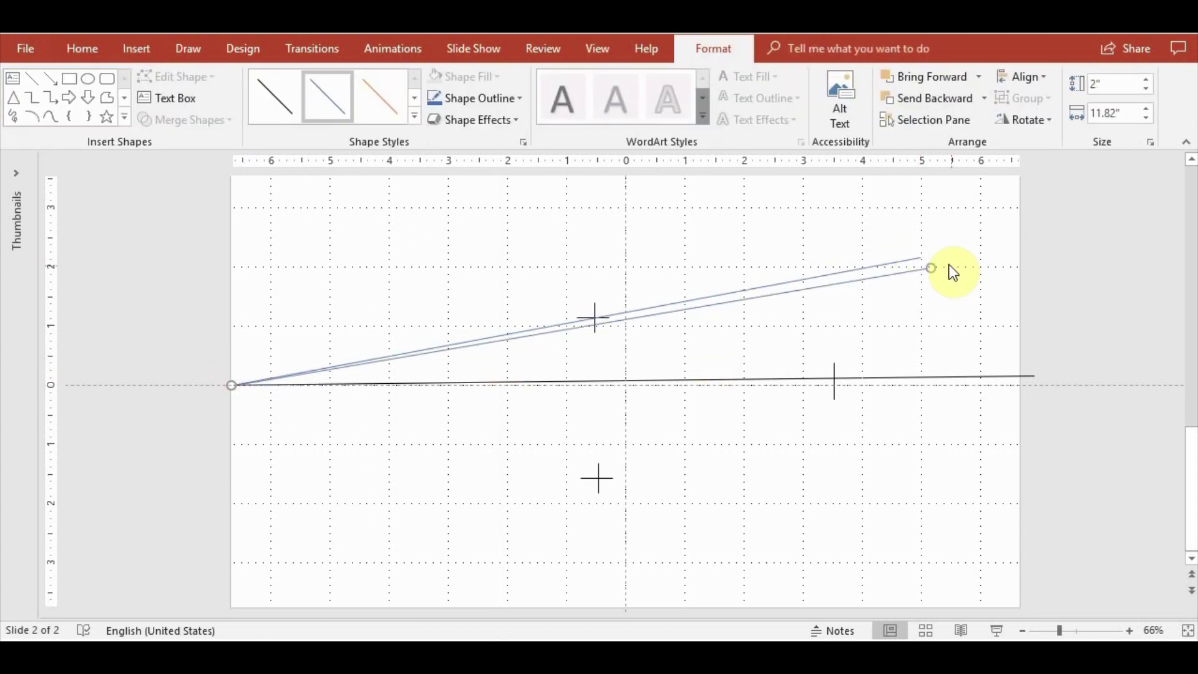
pyautogui.moveTo(930, 268); pyautogui.dragTo(869, 547)
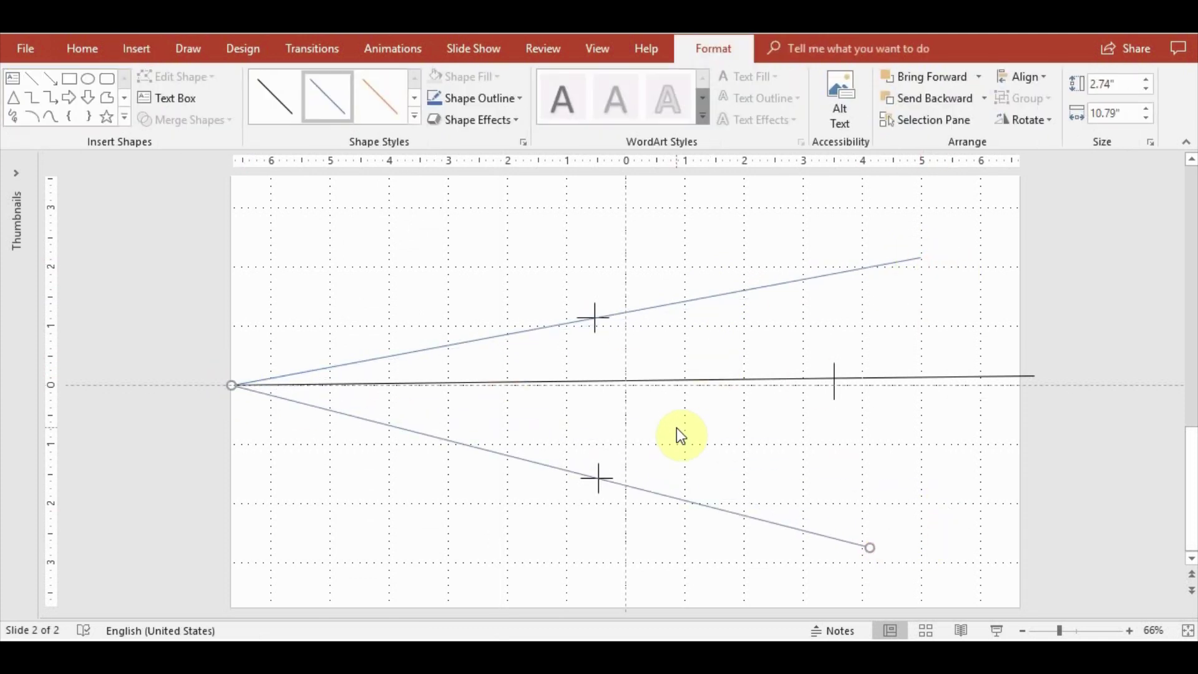
# Add two green guide lines running from the right tick through the upper and lower crosses
pyautogui.hotkey('ctrl', 'c')
pyautogui.hotkey('ctrl', 'v')
pyautogui.moveTo(880, 558); pyautogui.dragTo(834, 377)
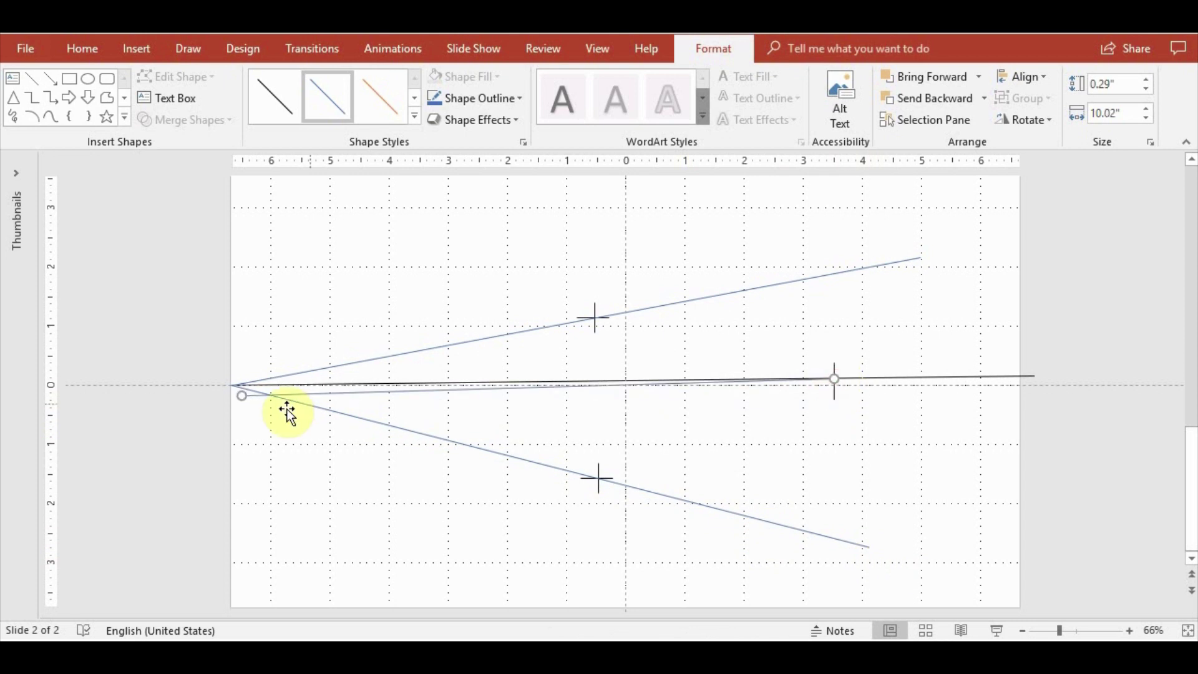
pyautogui.moveTo(243, 395); pyautogui.dragTo(242, 228)
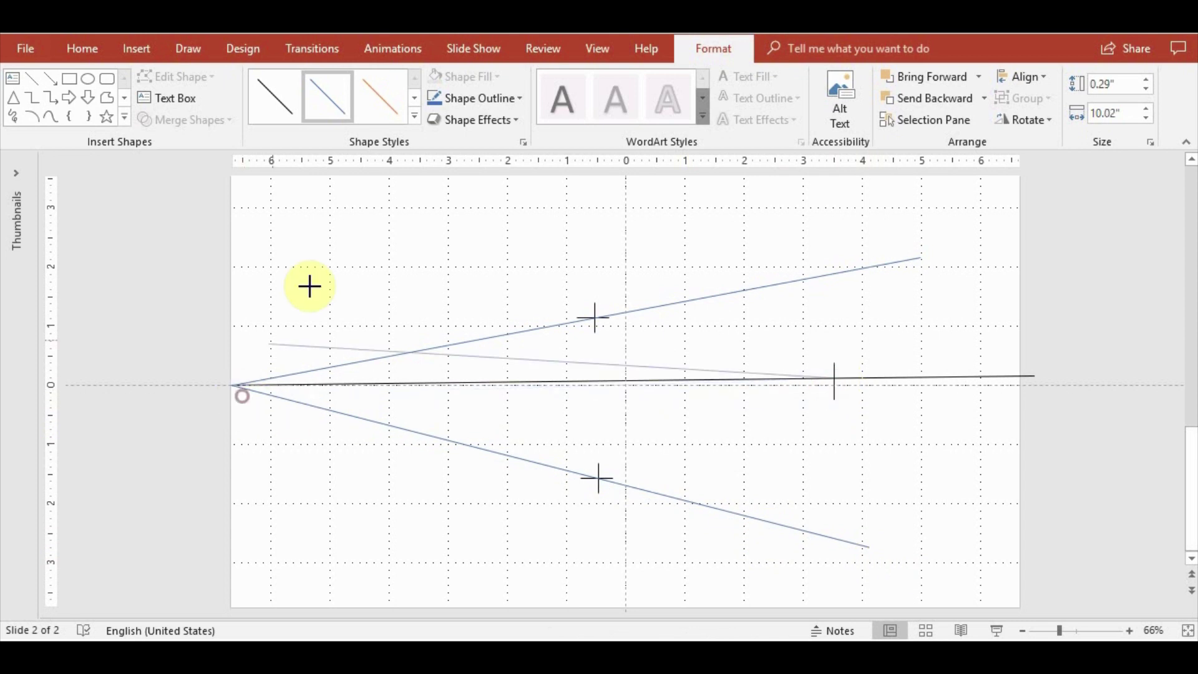
pyautogui.click(412, 115)
pyautogui.click(608, 139)
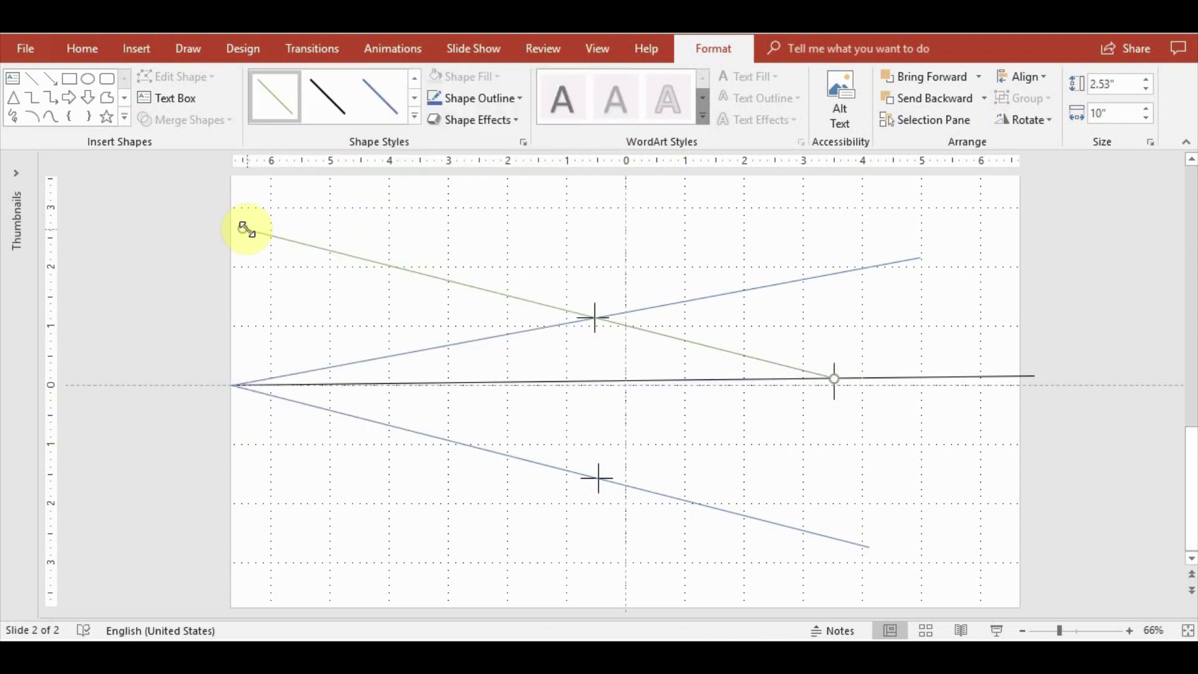
pyautogui.moveTo(243, 229); pyautogui.dragTo(447, 281)
pyautogui.hotkey('ctrl', 'c')
pyautogui.hotkey('ctrl', 'v')
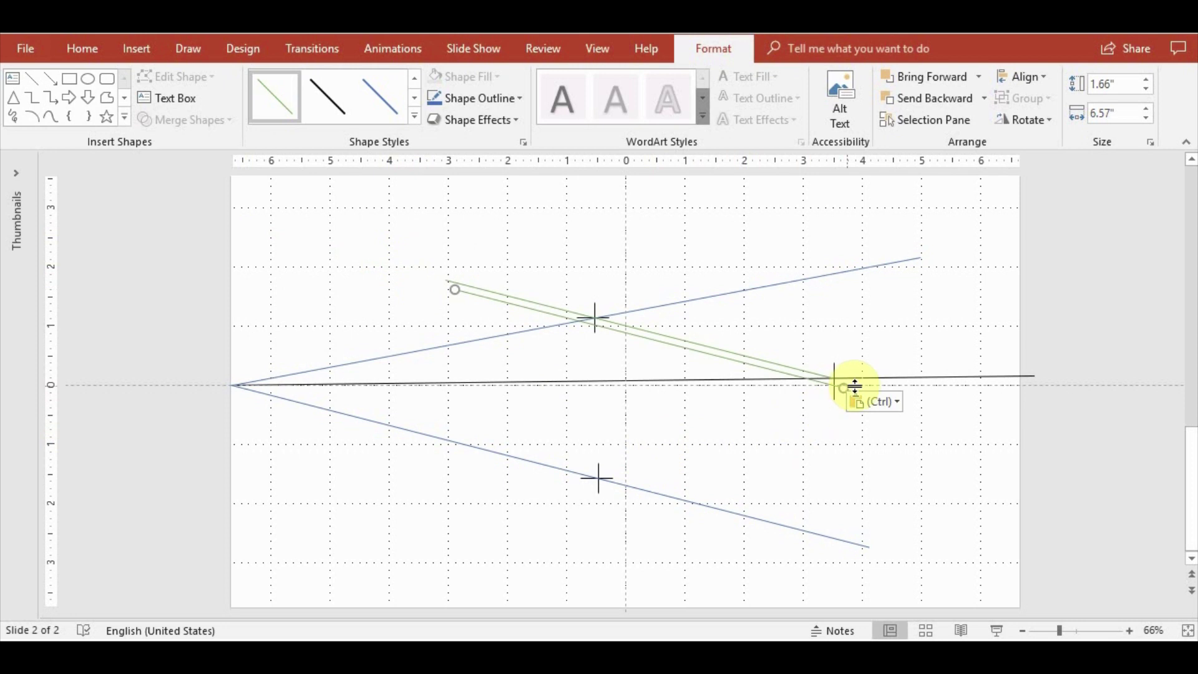
pyautogui.moveTo(843, 388); pyautogui.dragTo(834, 378)
pyautogui.moveTo(455, 290); pyautogui.dragTo(465, 537)
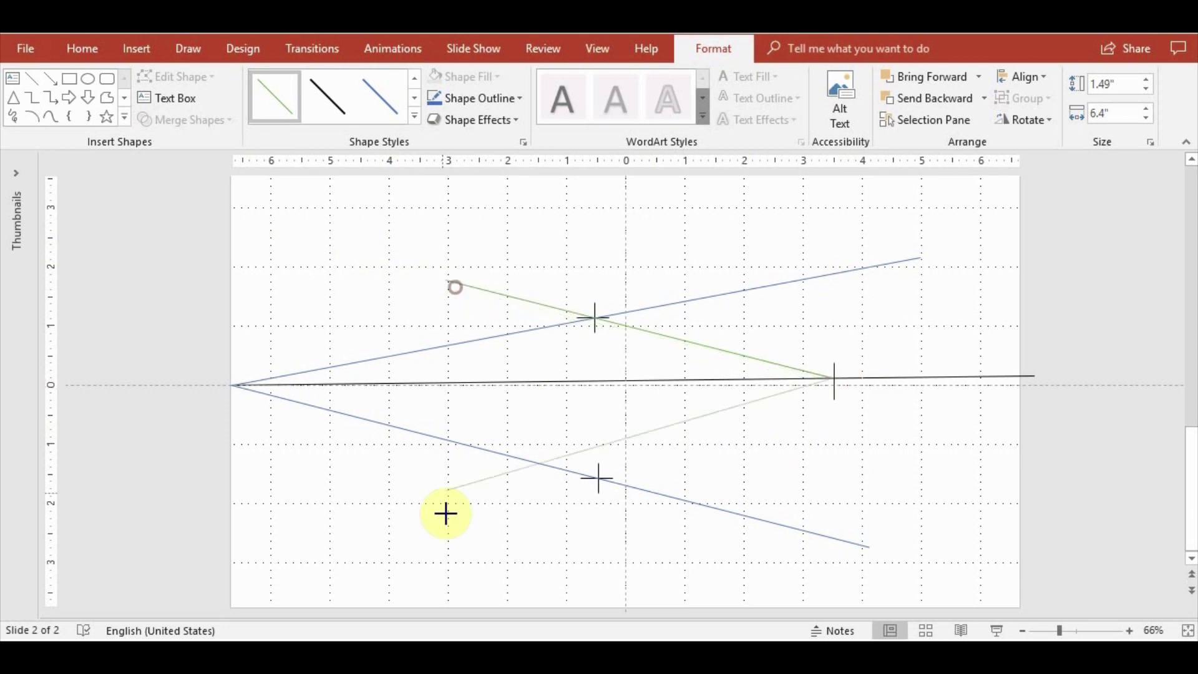
pyautogui.click(472, 544)
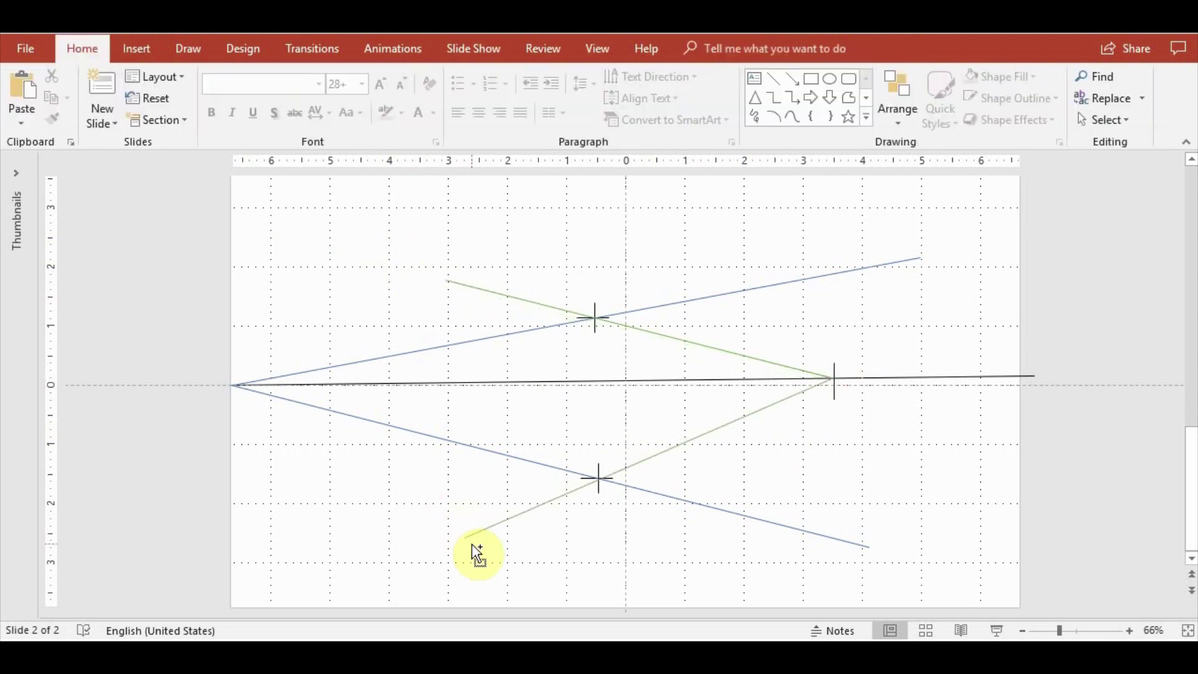
# Duplicate the lower blue guide line and align the copy's ends with the original
pyautogui.click(528, 461)
pyautogui.hotkey('ctrl', 'c')
pyautogui.hotkey('ctrl', 'v')
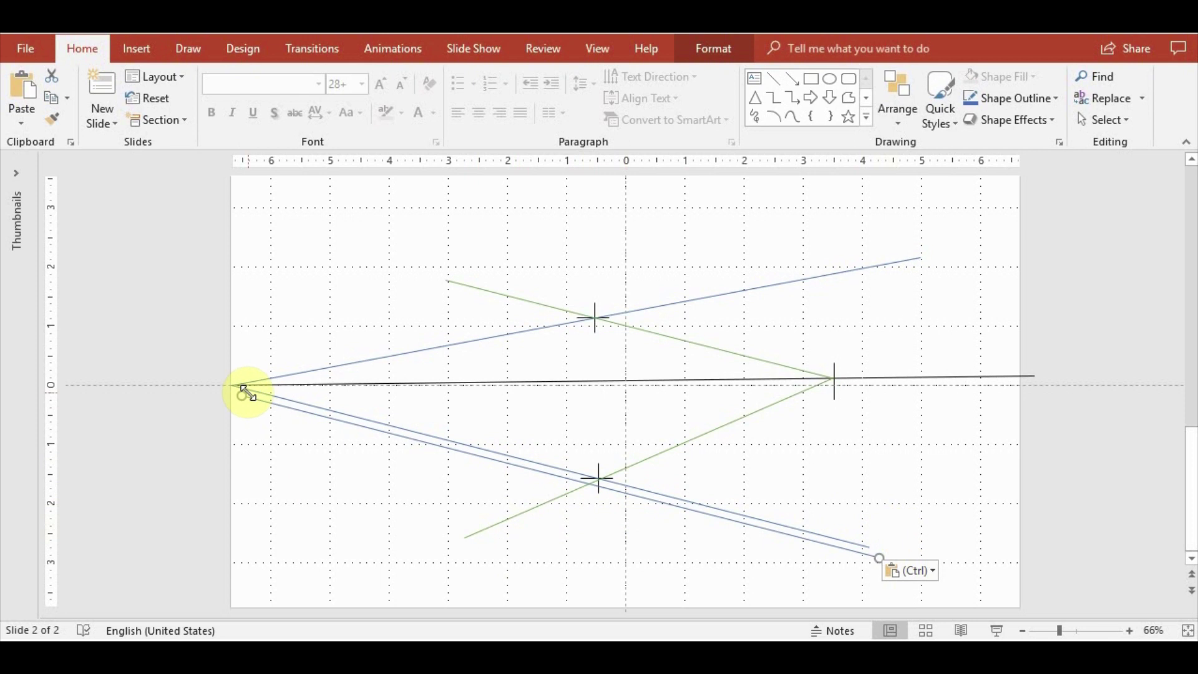
pyautogui.moveTo(241, 395); pyautogui.dragTo(232, 385)
pyautogui.moveTo(879, 558)
pyautogui.mouseDown()
pyautogui.moveTo(877, 543)
pyautogui.moveTo(513, 446)
pyautogui.mouseUp()
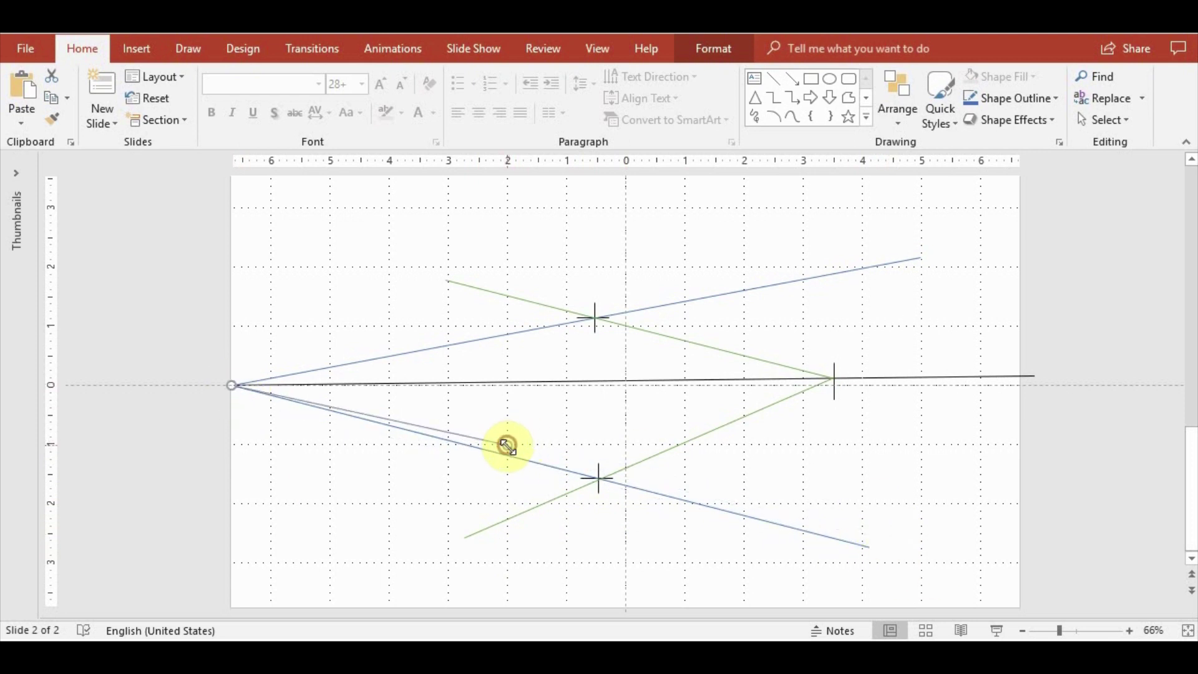
# Lengthen the lower blue guide line
pyautogui.scroll(5, 508, 447)
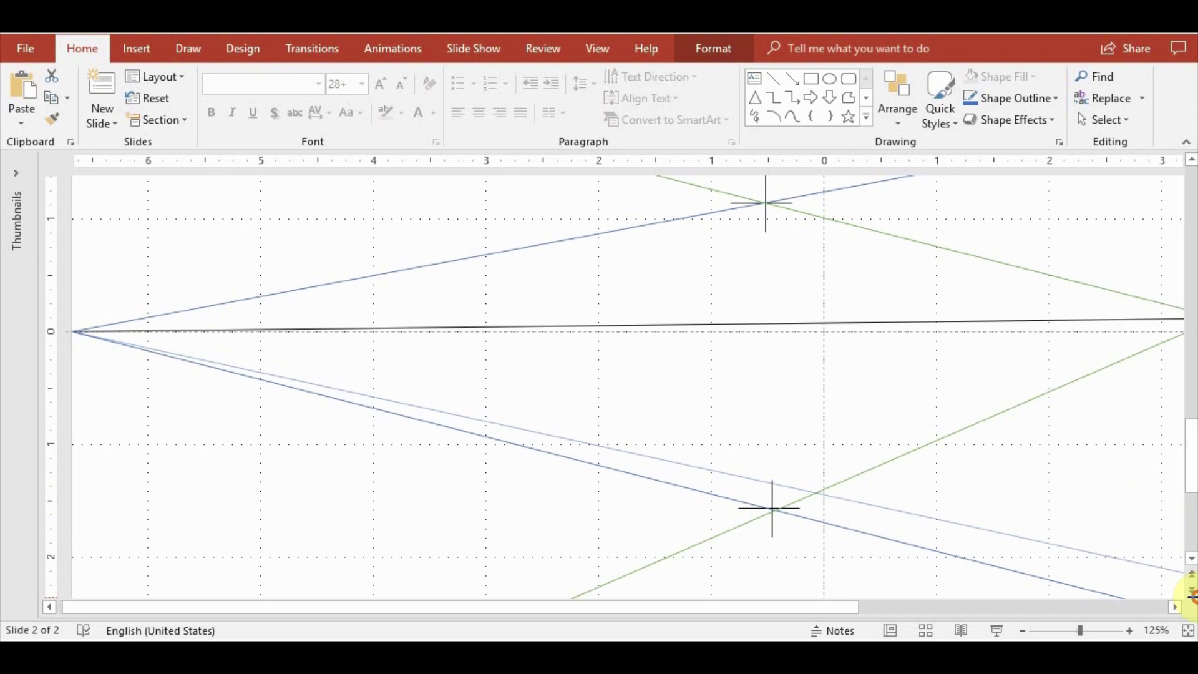
pyautogui.scroll(-5, 906, 521)
pyautogui.moveTo(856, 499); pyautogui.dragTo(944, 521)
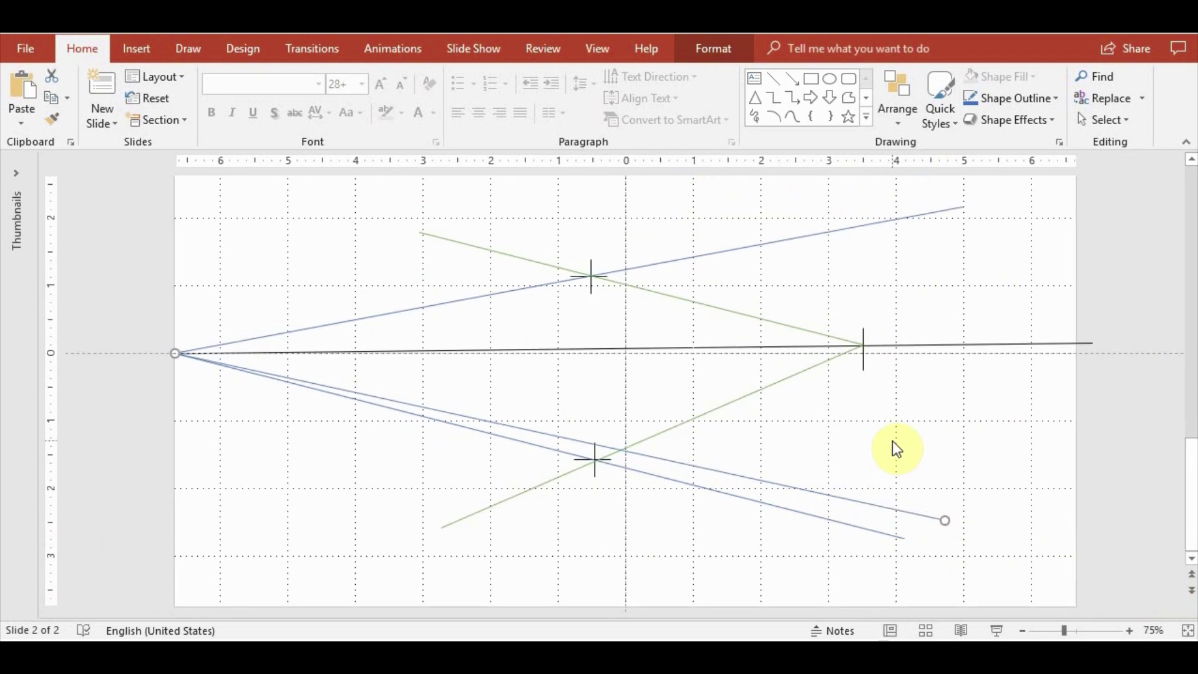
pyautogui.click(885, 466)
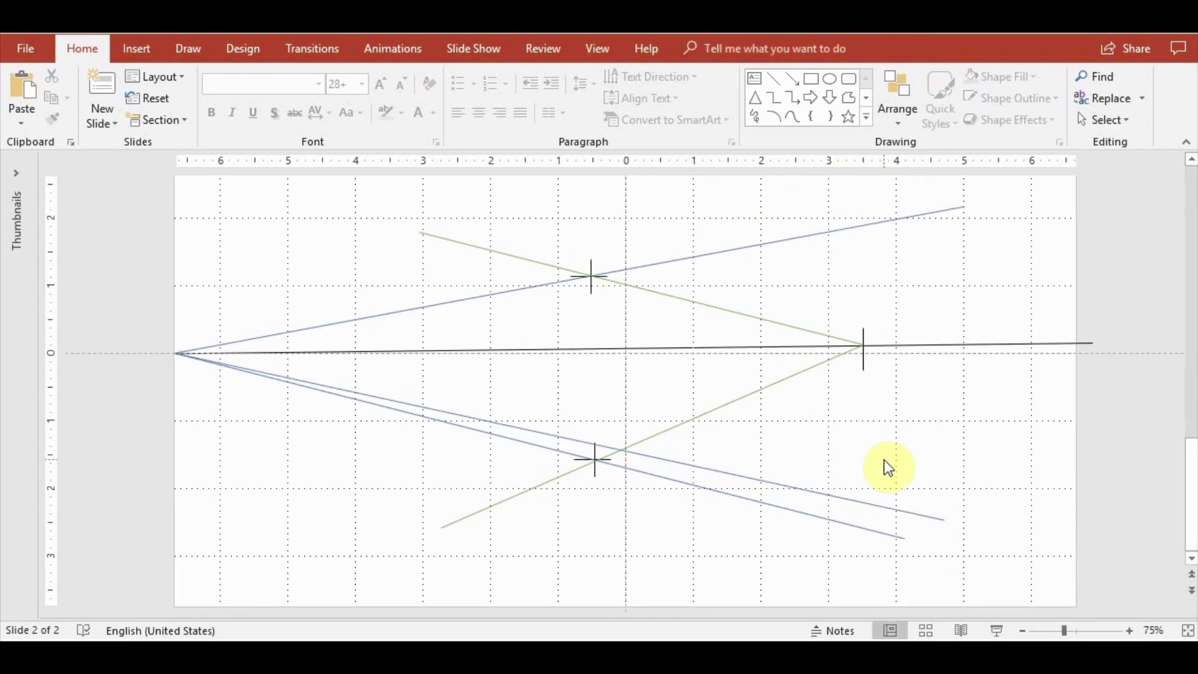
pyautogui.scroll(1, 889, 469)
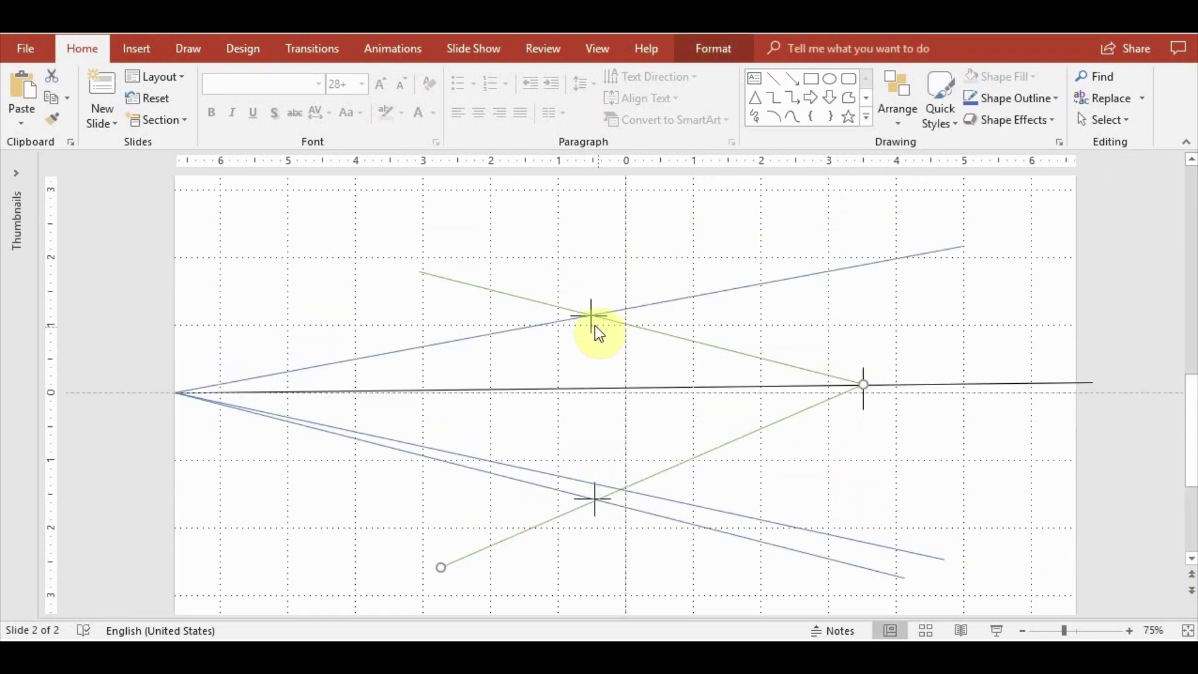
# Duplicate the upper cross and center the copy on the upper blue guide line, further left
pyautogui.moveTo(641, 472); pyautogui.dragTo(593, 326)
pyautogui.moveTo(606, 393); pyautogui.dragTo(557, 379)
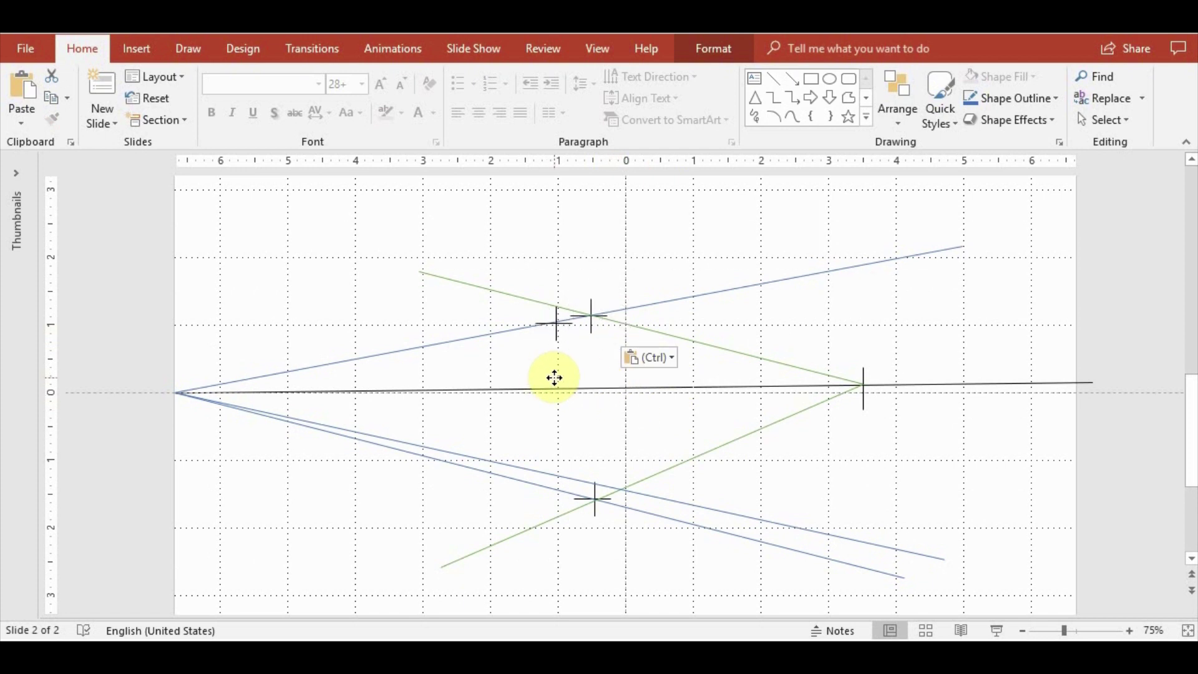
pyautogui.click(555, 321)
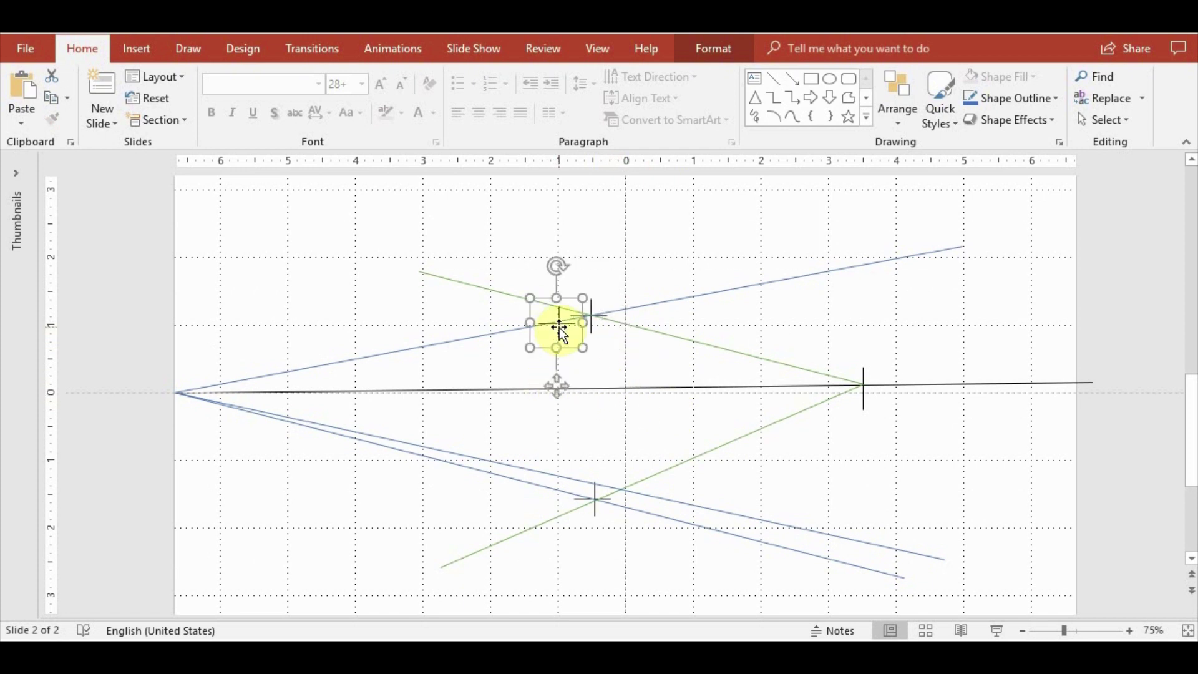
pyautogui.keyDown('ctrl'); pyautogui.scroll(10, 562, 335); pyautogui.keyUp('ctrl')
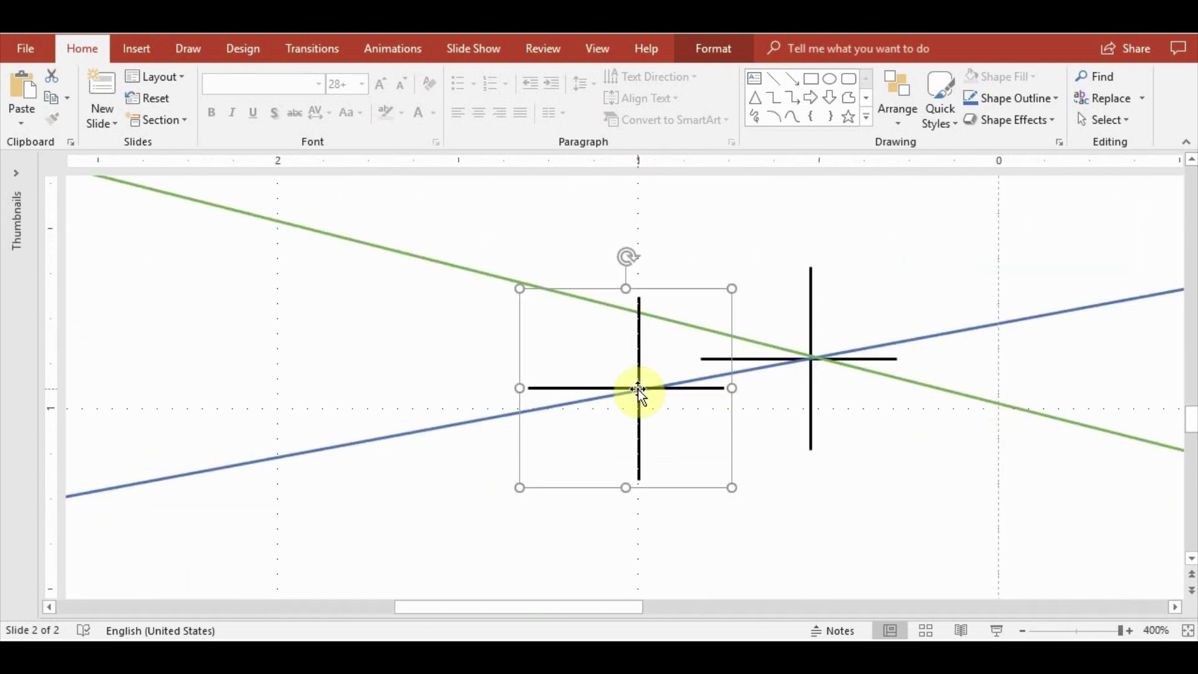
pyautogui.moveTo(638, 389)
pyautogui.mouseDown()
pyautogui.moveTo(614, 404)
pyautogui.moveTo(623, 391)
pyautogui.mouseUp()
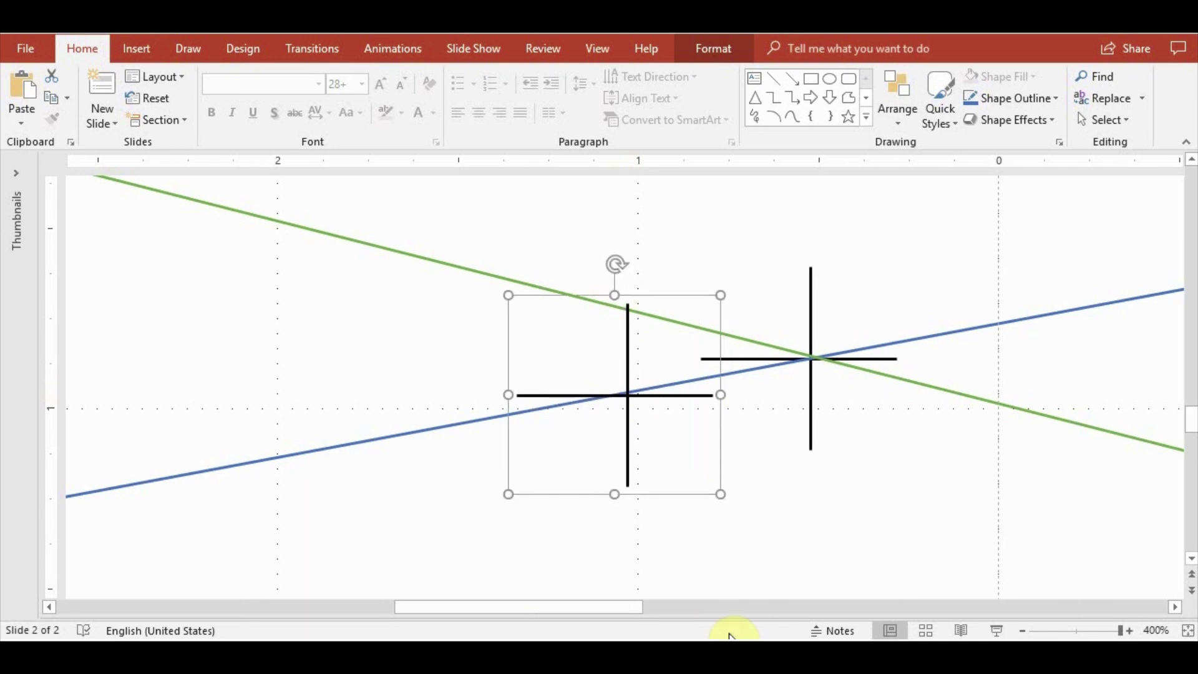
pyautogui.keyDown('ctrl'); pyautogui.scroll(-10, 727, 474); pyautogui.keyUp('ctrl')
pyautogui.keyDown('ctrl'); pyautogui.scroll(-5, 743, 449); pyautogui.keyUp('ctrl')
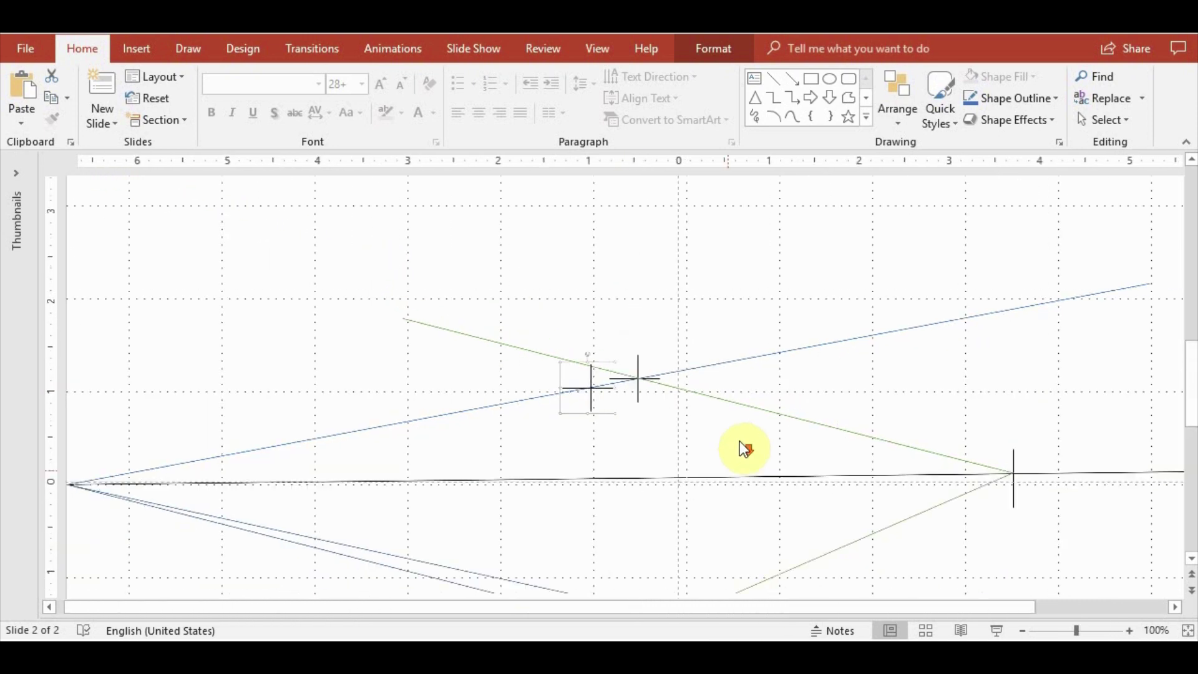
pyautogui.keyDown('ctrl'); pyautogui.scroll(-5, 658, 460); pyautogui.keyUp('ctrl')
pyautogui.click(647, 455)
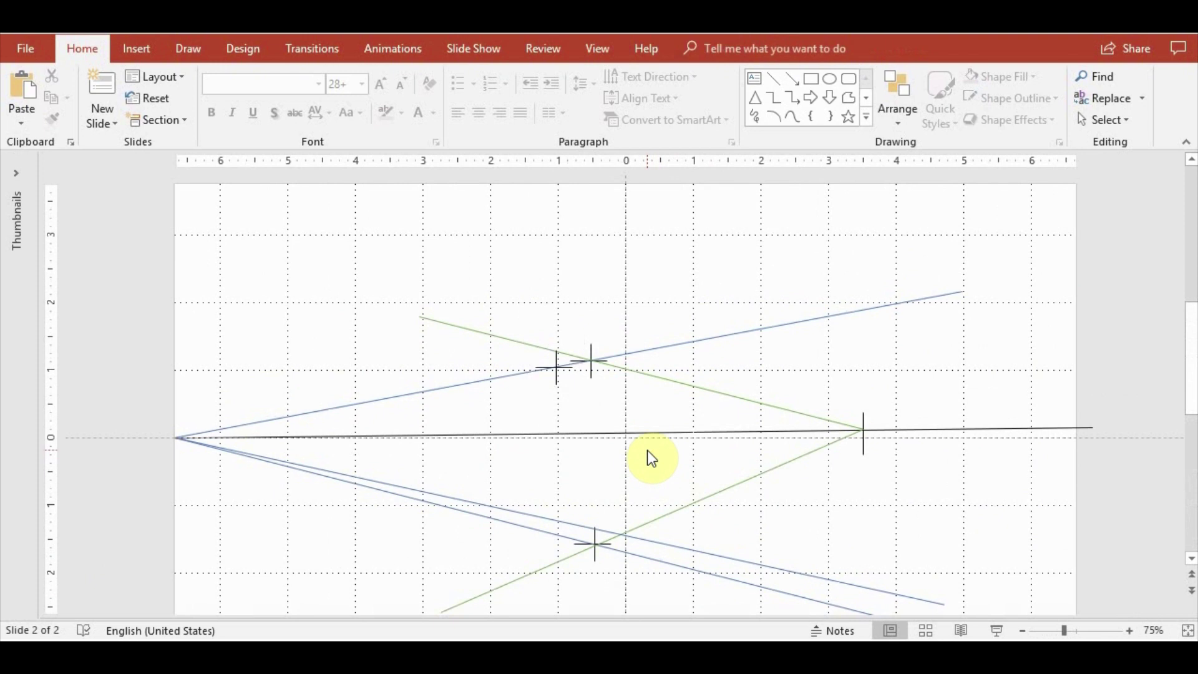
# Duplicate the new left cross and place the copy down on the lower guide lines
pyautogui.keyDown('ctrl'); pyautogui.scroll(-1, 646, 451); pyautogui.keyUp('ctrl')
pyautogui.moveTo(563, 346); pyautogui.dragTo(573, 355)
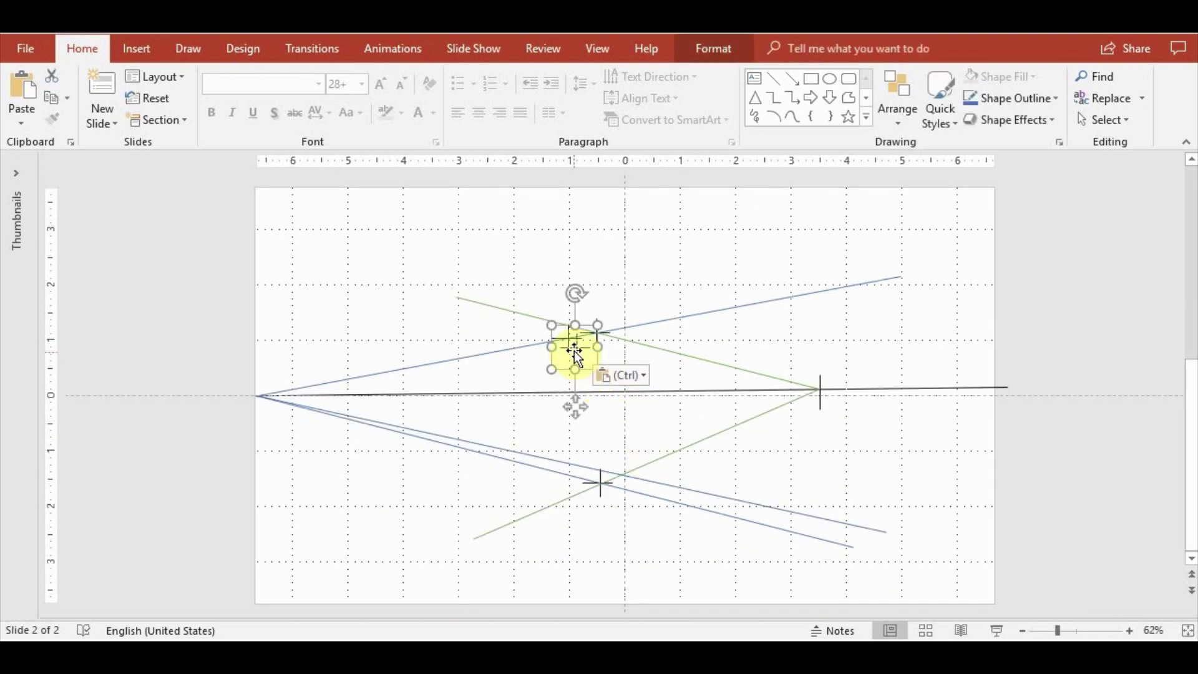
pyautogui.keyDown('ctrl'); pyautogui.scroll(3, 577, 353); pyautogui.keyUp('ctrl')
pyautogui.keyDown('ctrl'); pyautogui.scroll(4, 637, 374); pyautogui.keyUp('ctrl')
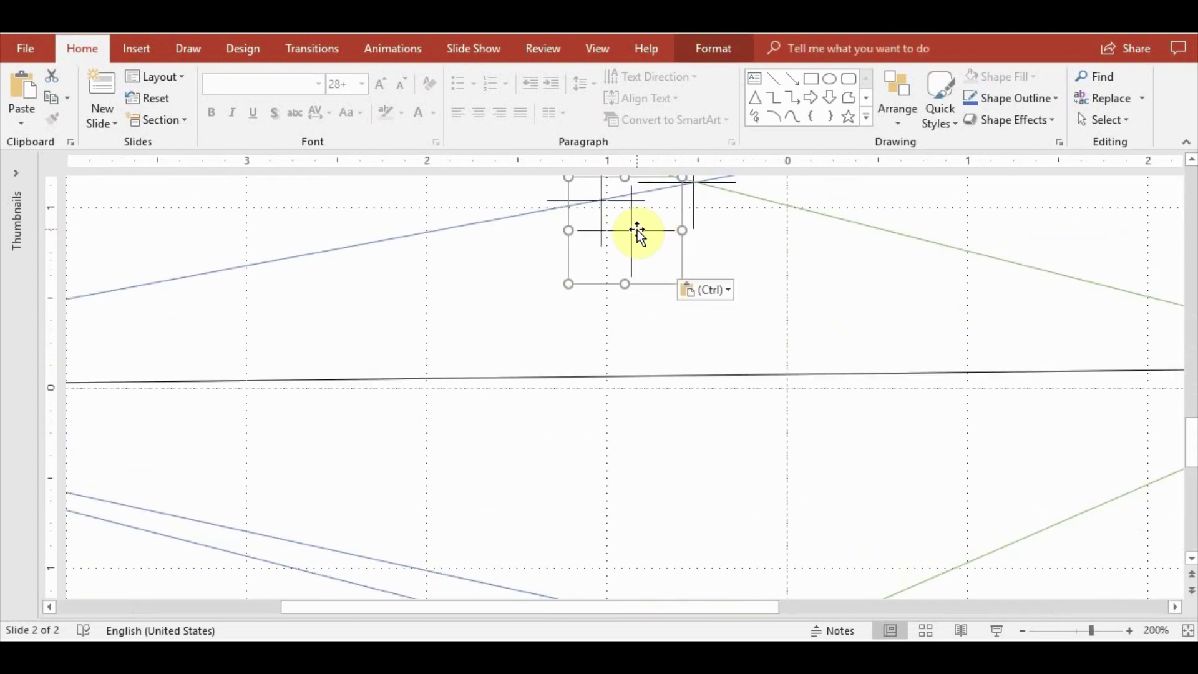
pyautogui.moveTo(637, 230); pyautogui.dragTo(603, 569)
pyautogui.scroll(-3, 610, 530)
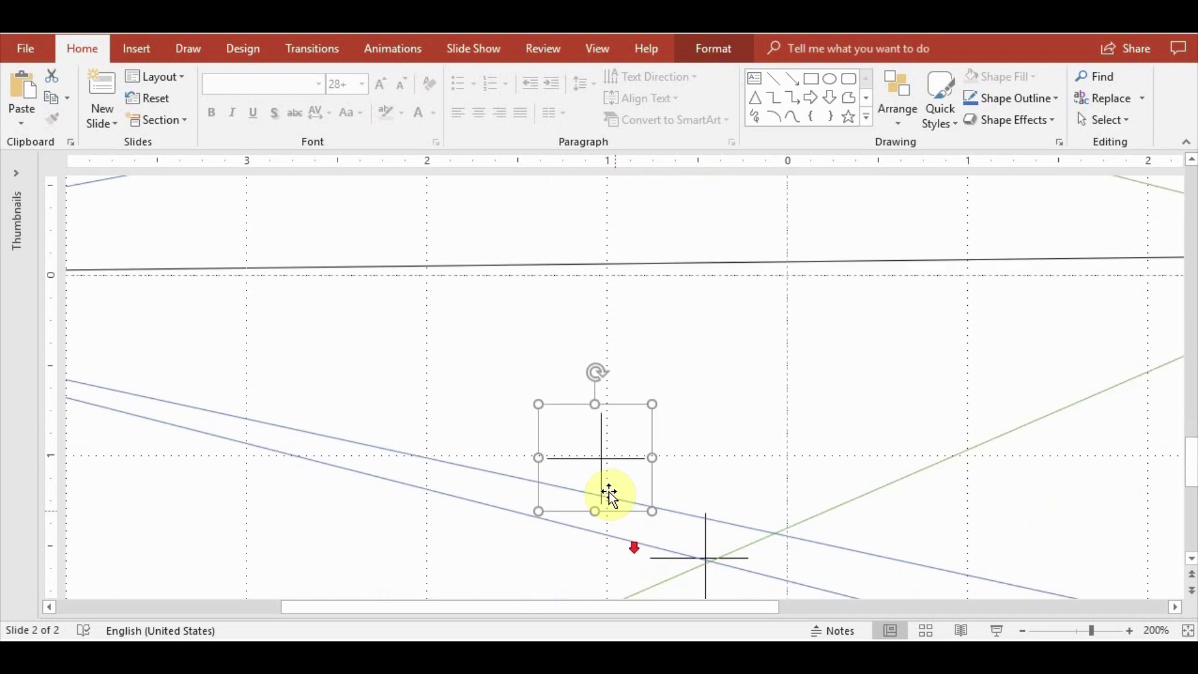
pyautogui.scroll(-1, 609, 495)
pyautogui.moveTo(609, 420); pyautogui.dragTo(608, 485)
pyautogui.click(757, 403)
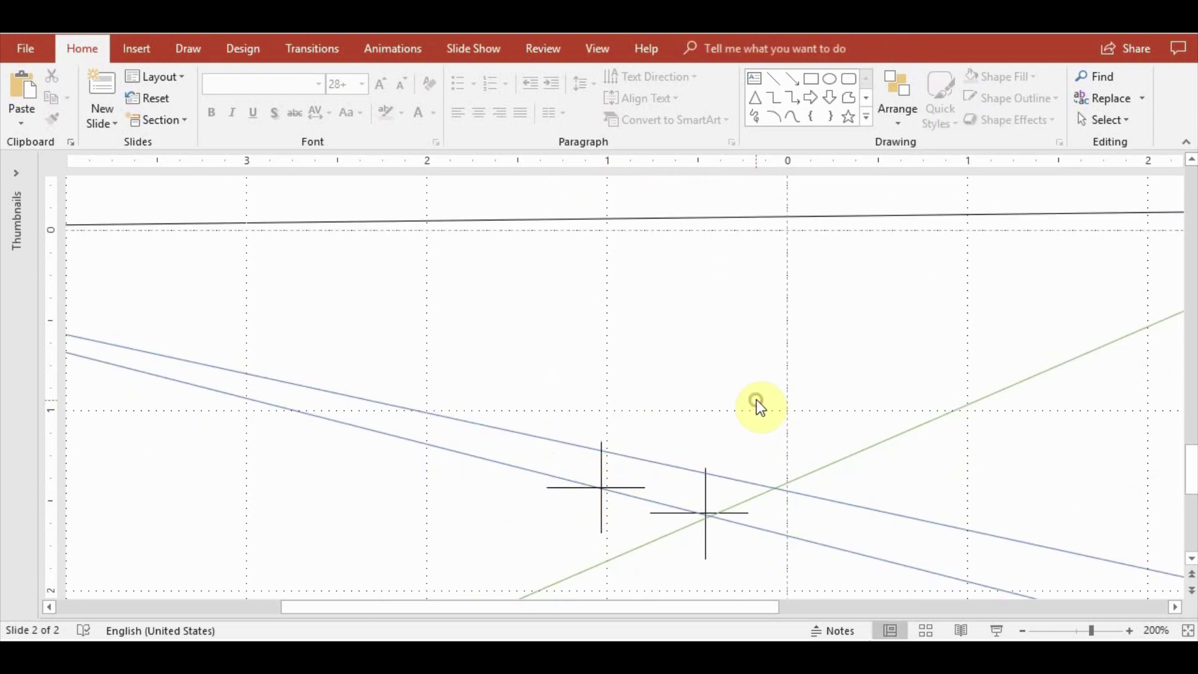
# Paste another cross and move it right along the upper guide line
pyautogui.keyDown('ctrl'); pyautogui.scroll(-3, 761, 405); pyautogui.keyUp('ctrl')
pyautogui.scroll(-1, 811, 430)
pyautogui.scroll(-1, 832, 438)
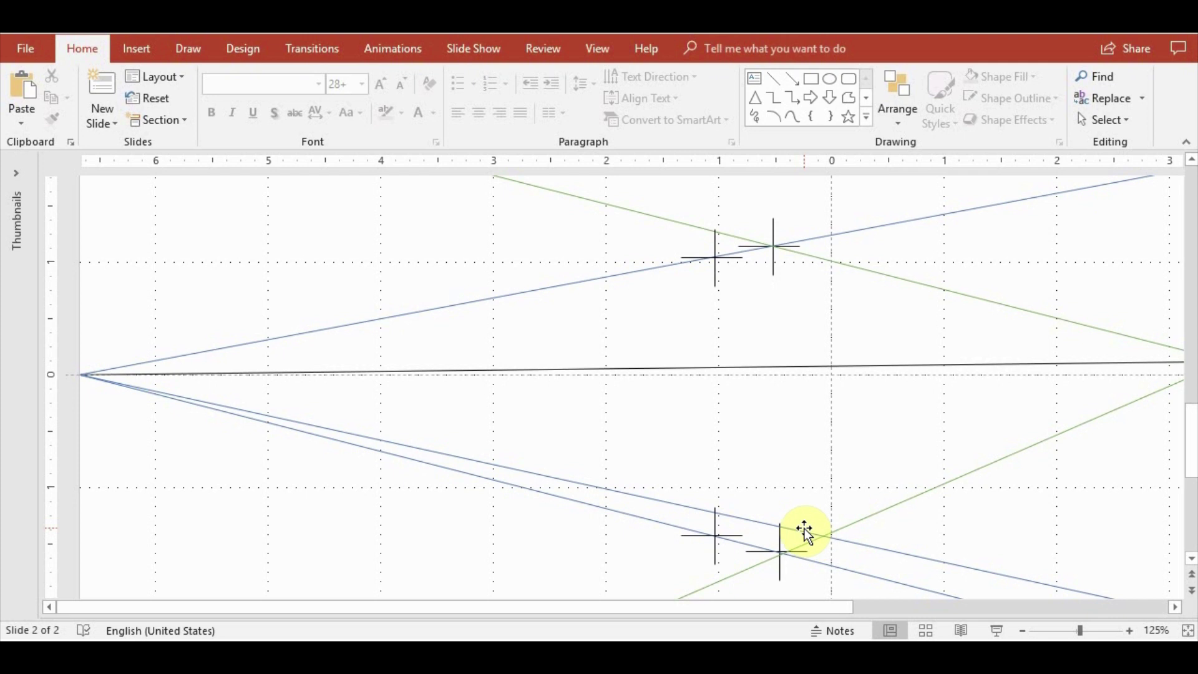
pyautogui.keyDown('ctrl'); pyautogui.scroll(-5, 805, 531); pyautogui.keyUp('ctrl')
pyautogui.click(597, 345)
pyautogui.hotkey('ctrl', 'v')
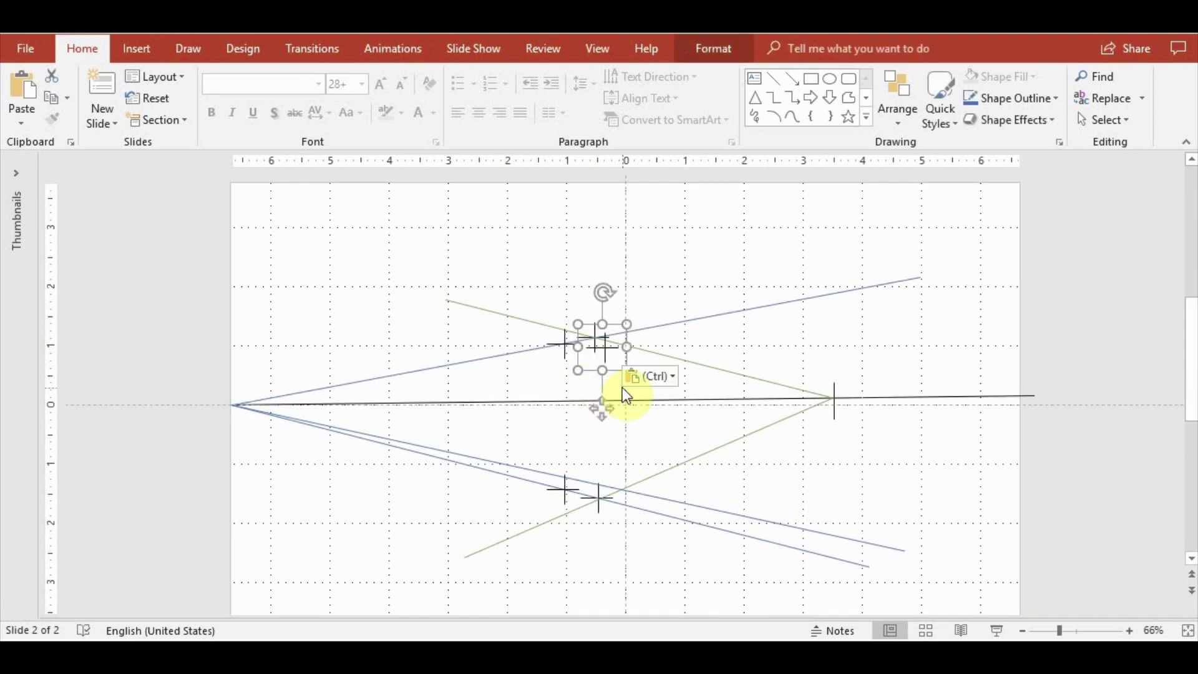
pyautogui.keyDown('ctrl'); pyautogui.scroll(5, 622, 387); pyautogui.keyUp('ctrl')
pyautogui.moveTo(641, 387); pyautogui.dragTo(700, 378)
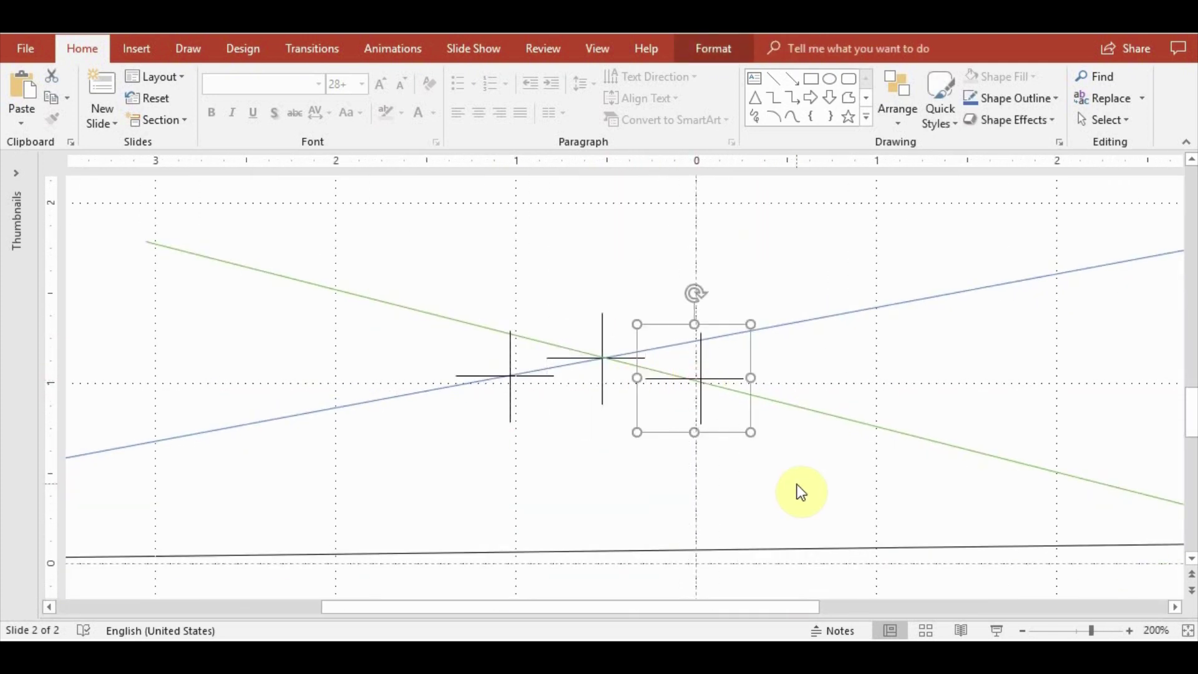
pyautogui.hotkey('ctrl', 'Left')
pyautogui.hotkey('ctrl', 'Left')
# Place one more cross where the lower blue and green guide lines intersect
pyautogui.scroll(-3, 729, 461)
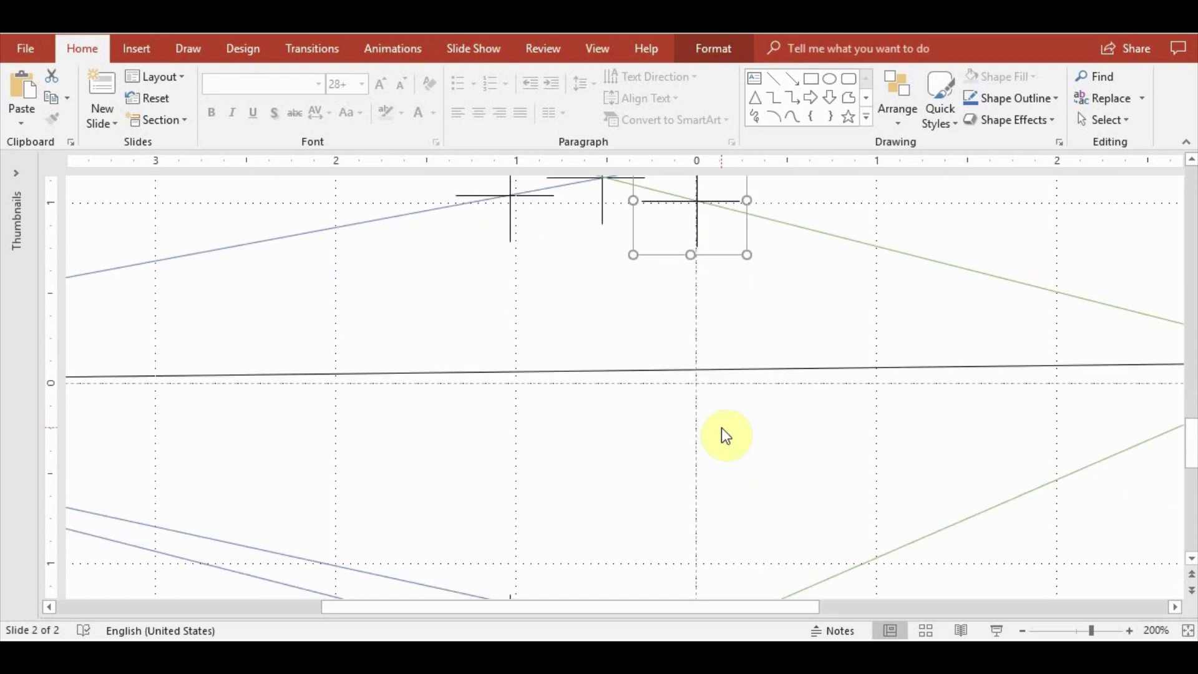
pyautogui.hotkey('ctrl', 'v')
pyautogui.moveTo(746, 229); pyautogui.dragTo(705, 549)
pyautogui.scroll(-1, 723, 481)
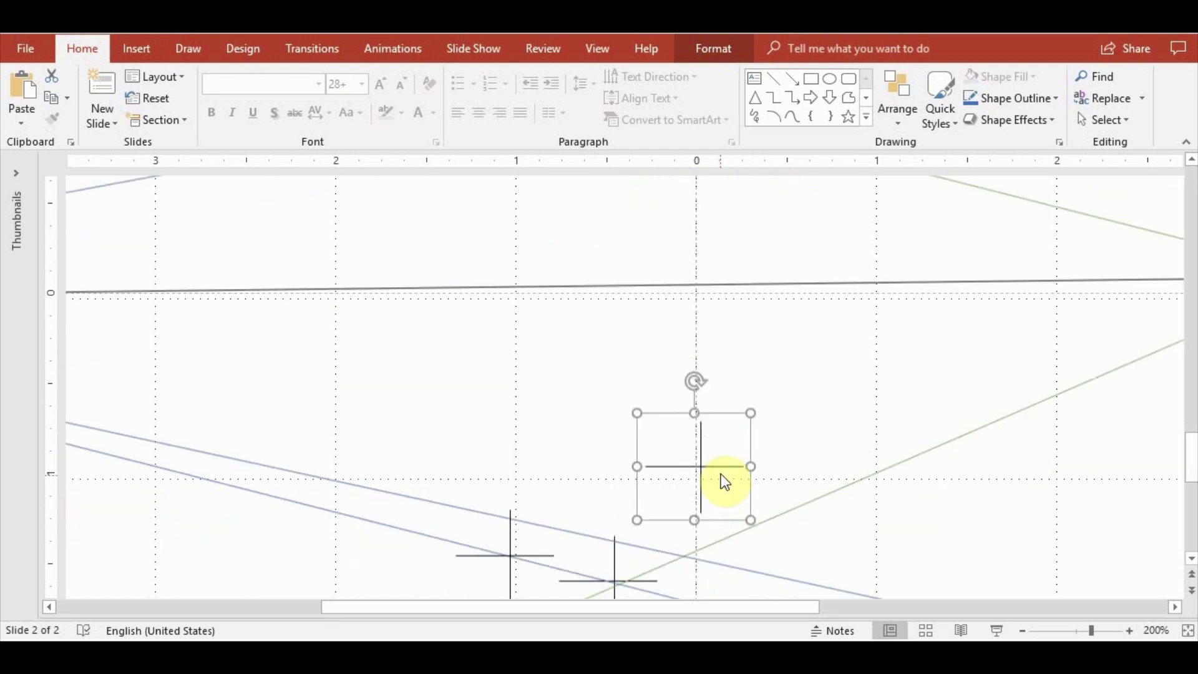
pyautogui.moveTo(713, 459); pyautogui.dragTo(698, 547)
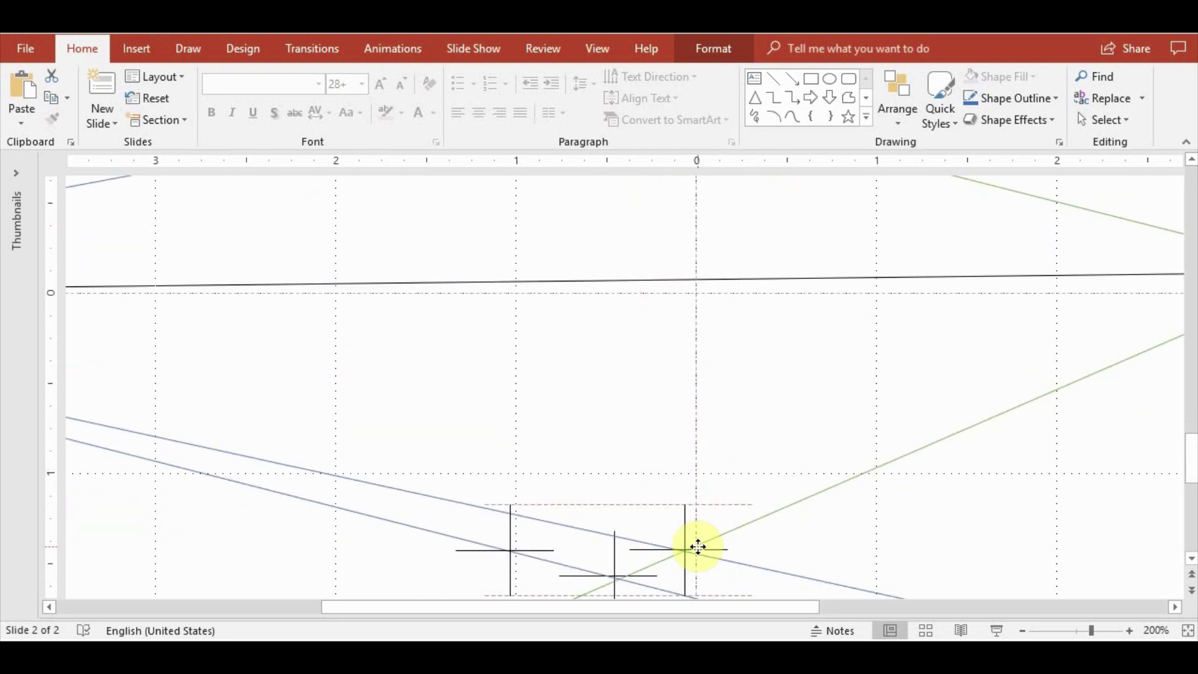
pyautogui.keyDown('ctrl'); pyautogui.scroll(-5, 711, 431); pyautogui.keyUp('ctrl')
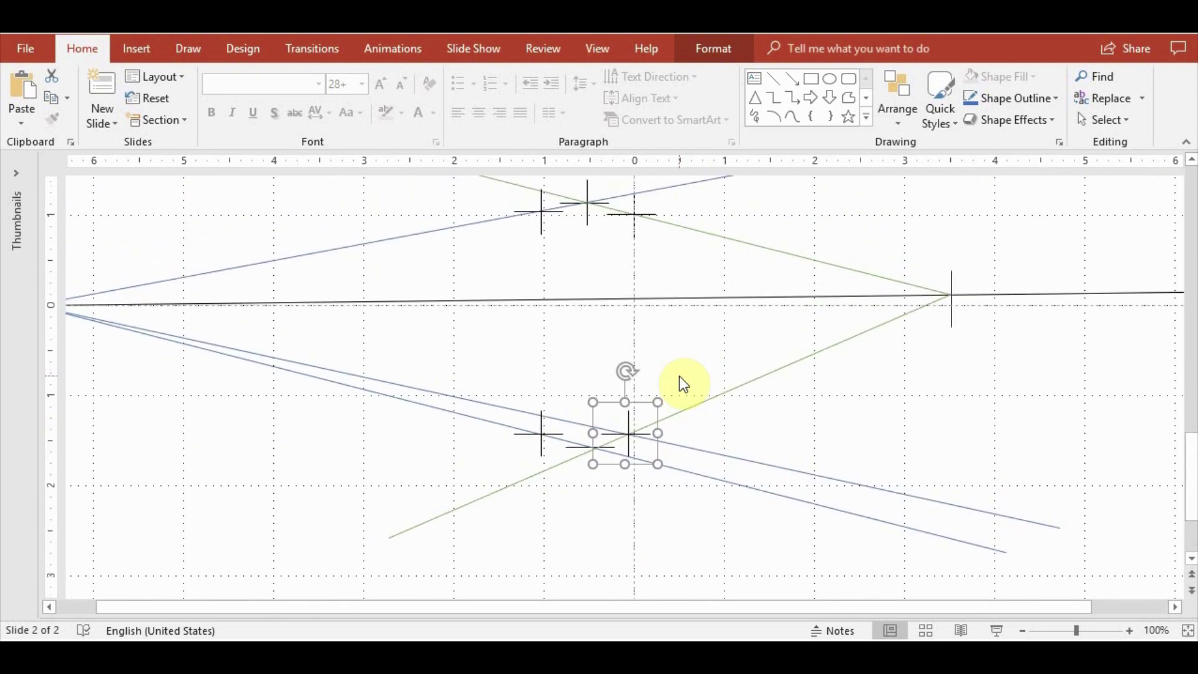
pyautogui.scroll(1, 683, 382)
pyautogui.click(751, 450)
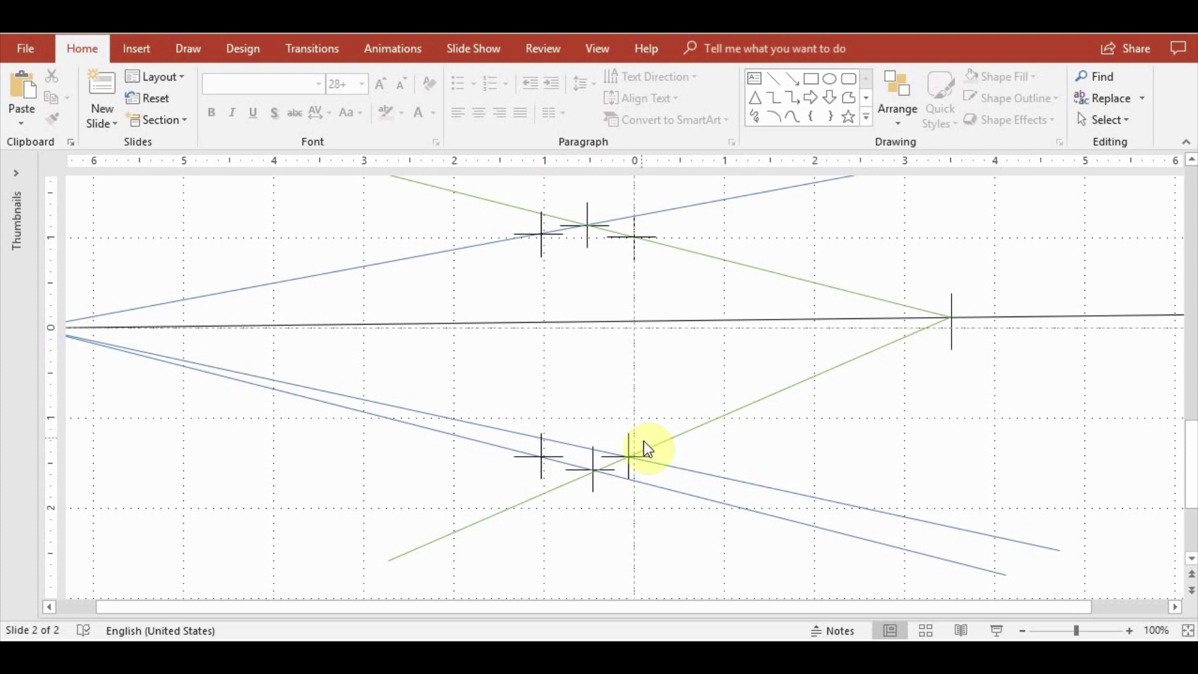
# Draw a freeform four-sided face spanning the left and middle cross markers
pyautogui.click(136, 48)
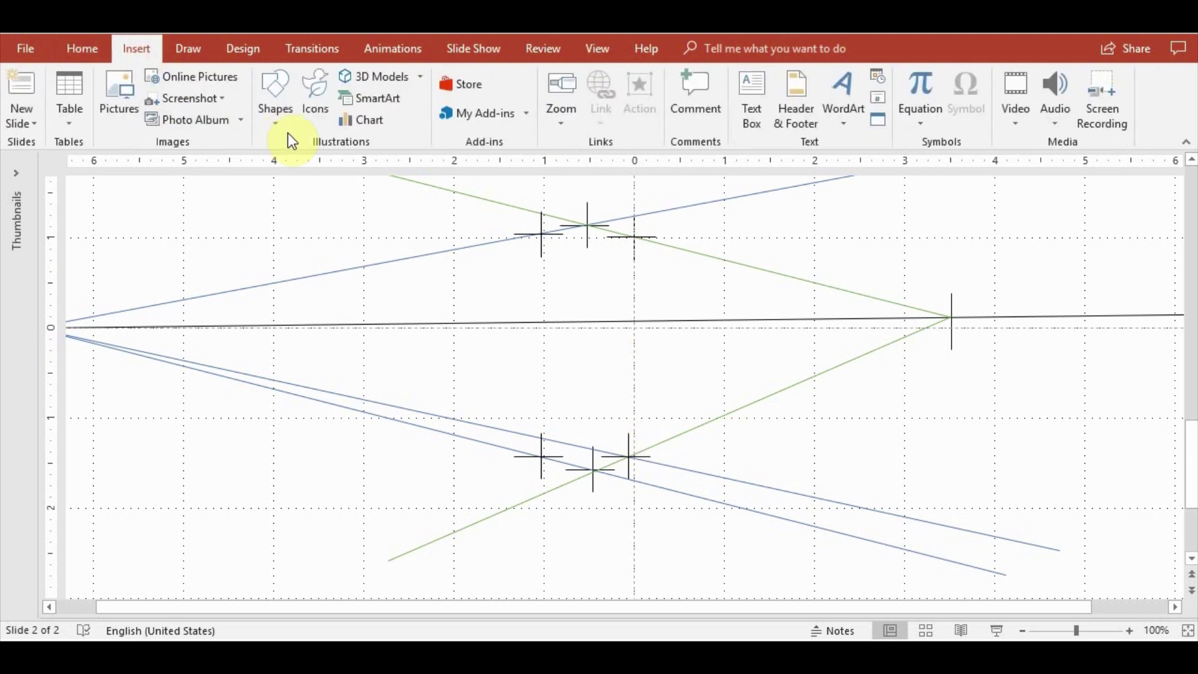
pyautogui.click(275, 100)
pyautogui.click(397, 209)
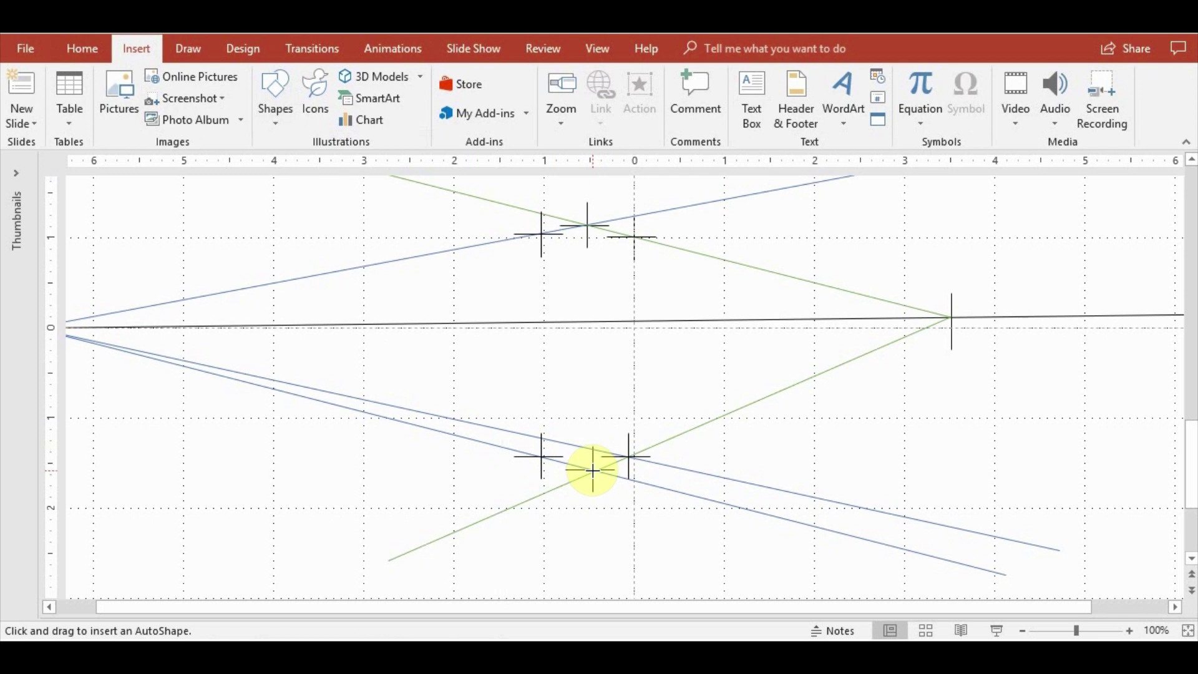
pyautogui.keyDown('ctrl'); pyautogui.scroll(5, 592, 470); pyautogui.keyUp('ctrl')
pyautogui.scroll(3, 337, 420)
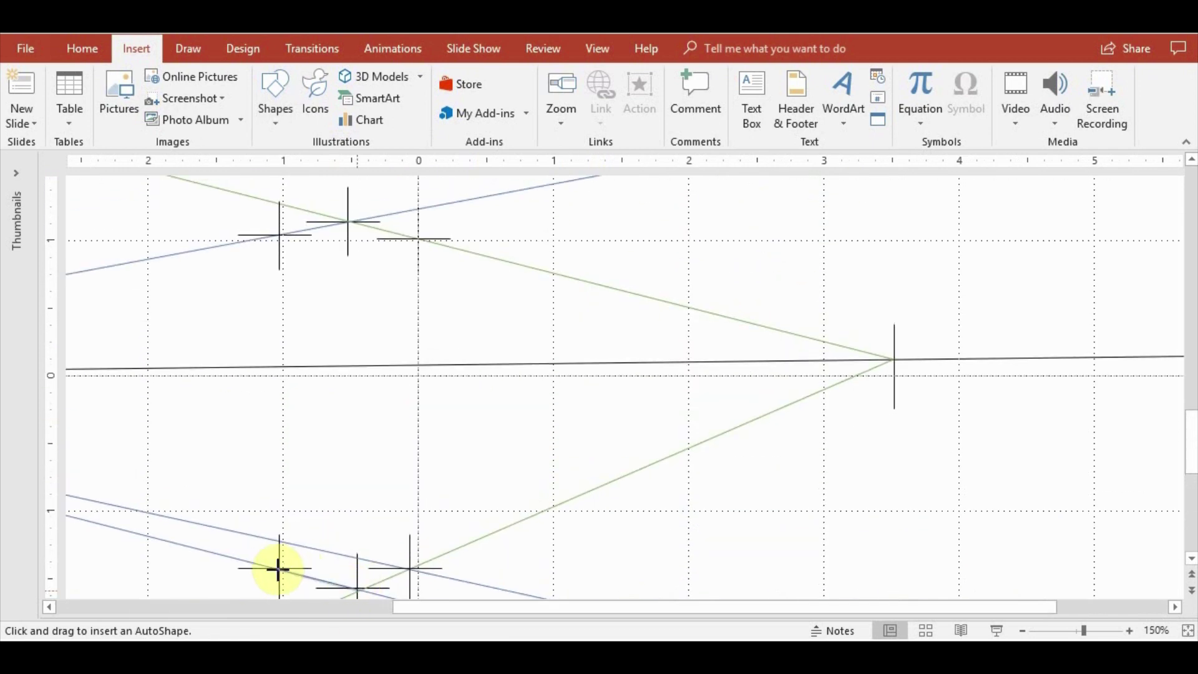
pyautogui.click(280, 235)
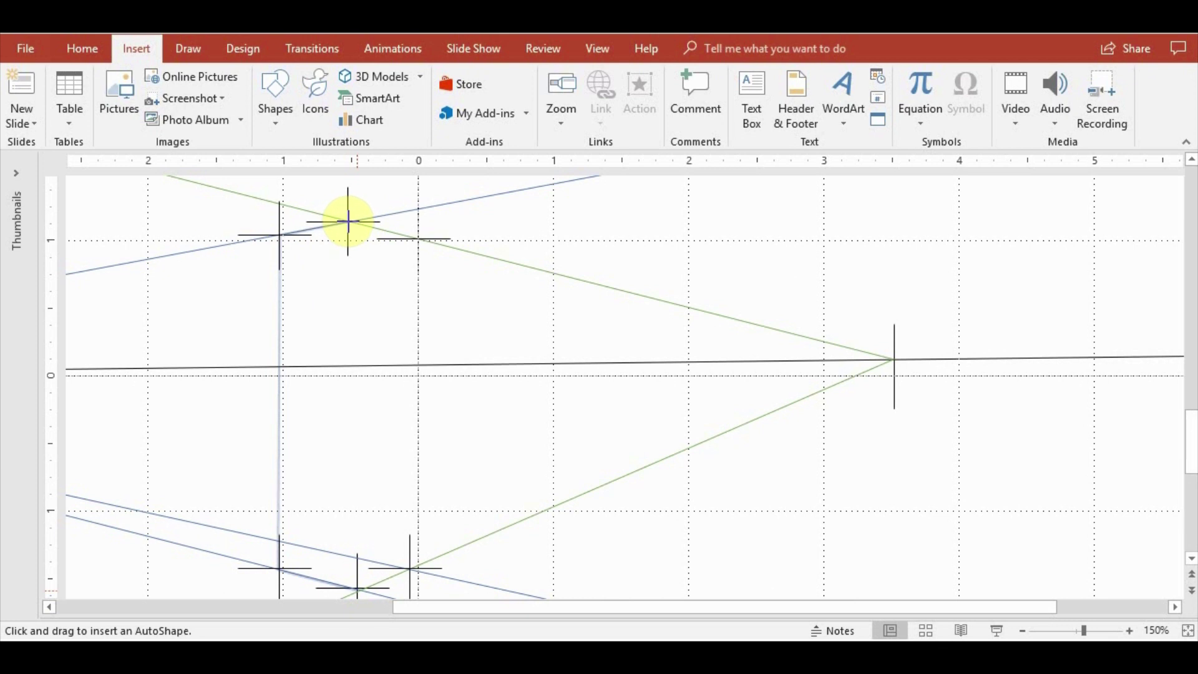
pyautogui.click(348, 221)
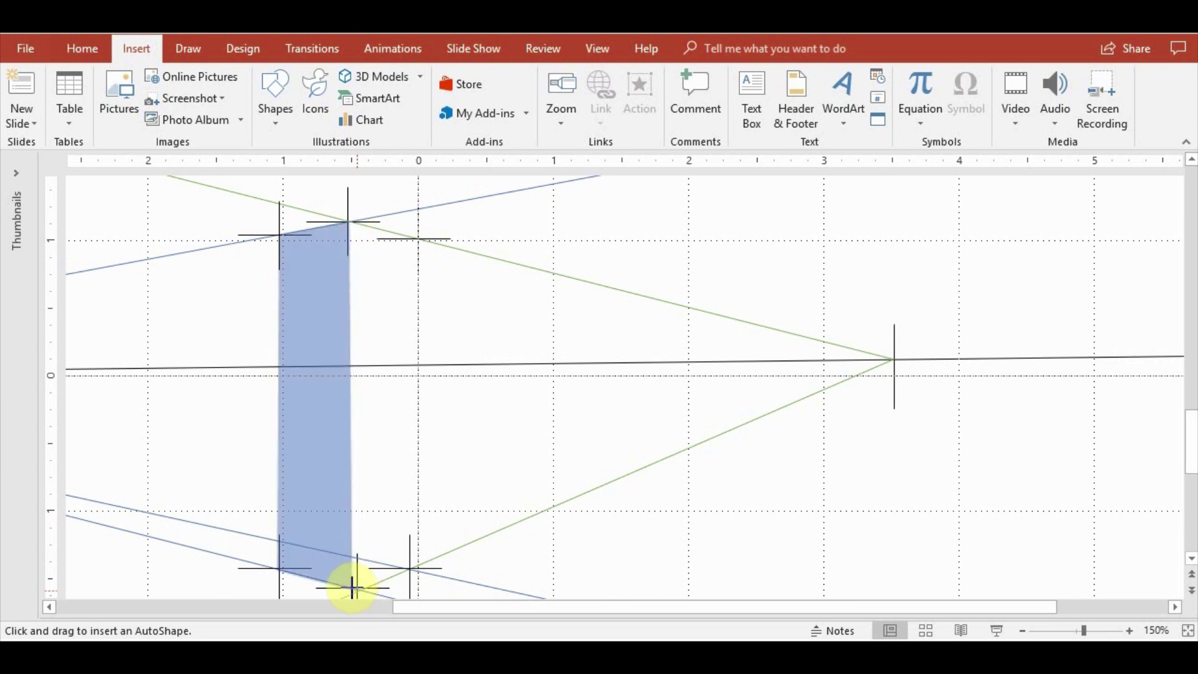
pyautogui.doubleClick(353, 588)
# Edit the face's points so its top-left and bottom-left corners sit on their markers
pyautogui.click(176, 76)
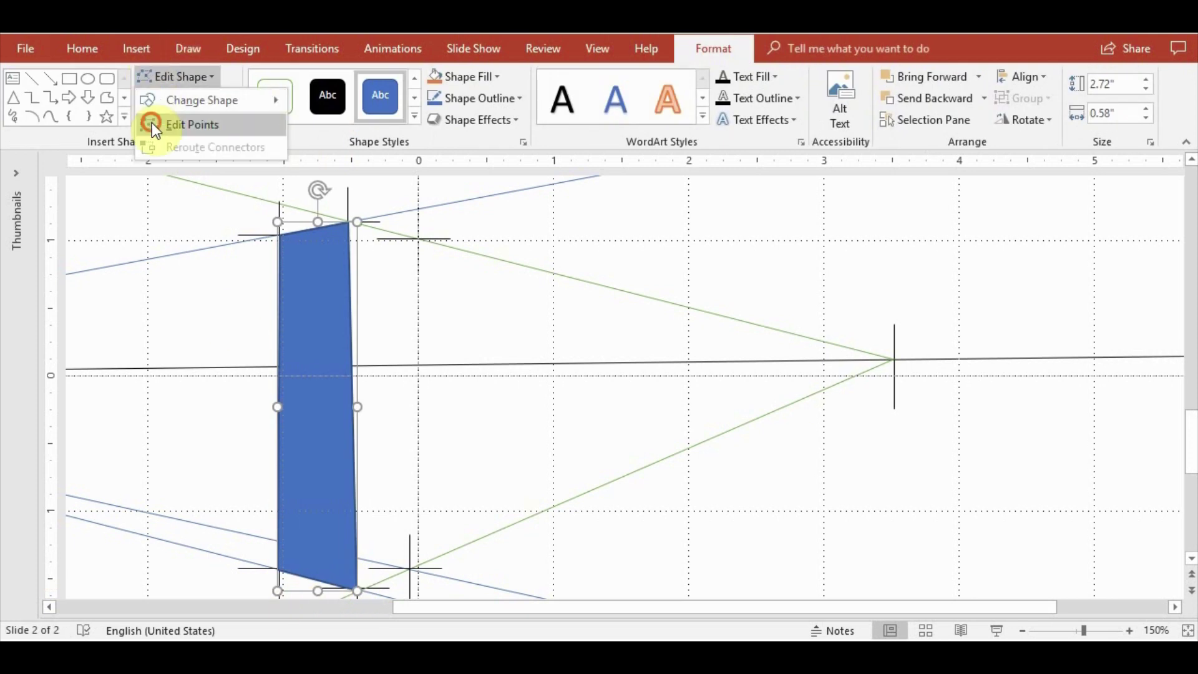
pyautogui.click(187, 123)
pyautogui.moveTo(277, 567); pyautogui.dragTo(284, 571)
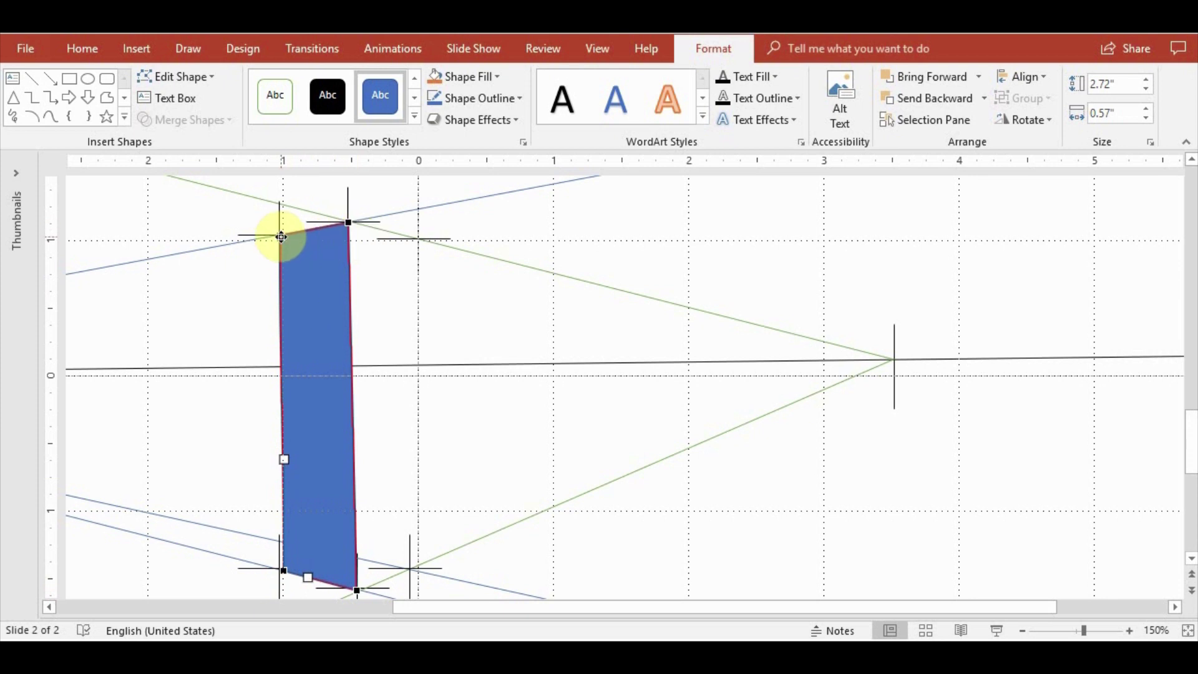
pyautogui.moveTo(281, 235); pyautogui.dragTo(282, 235)
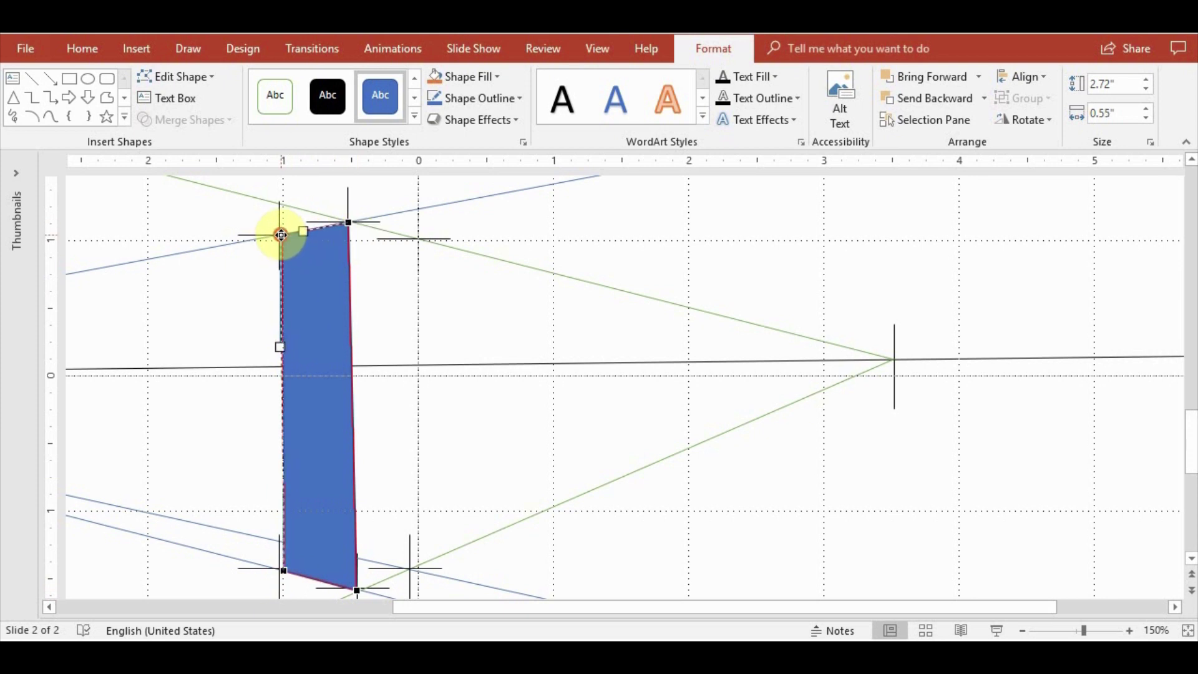
pyautogui.click(462, 401)
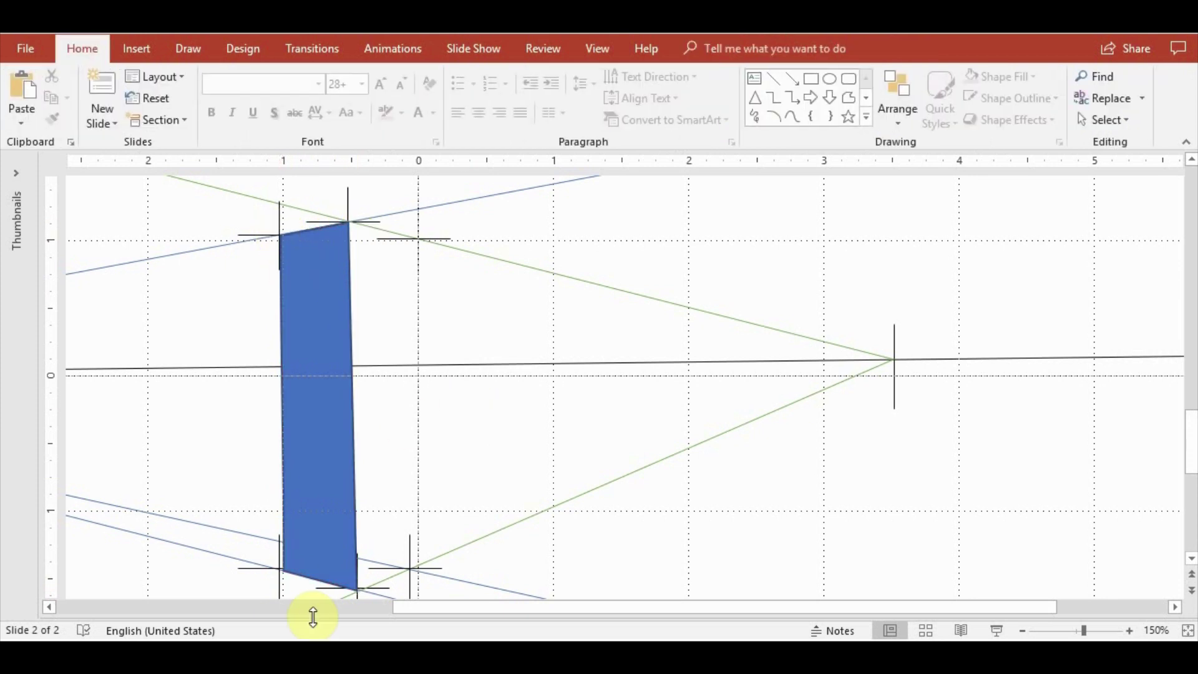
pyautogui.click(136, 48)
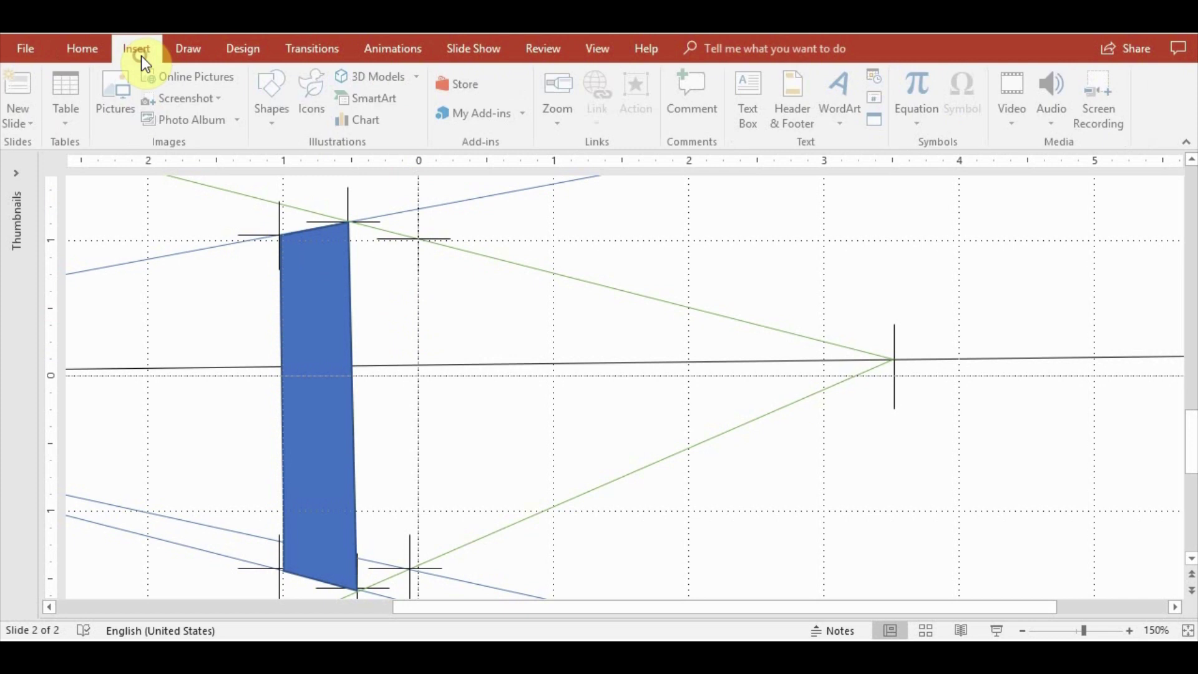
# Draw a freeform right face through the bottom-right, top-right and top corner crosses
pyautogui.click(276, 122)
pyautogui.click(475, 165)
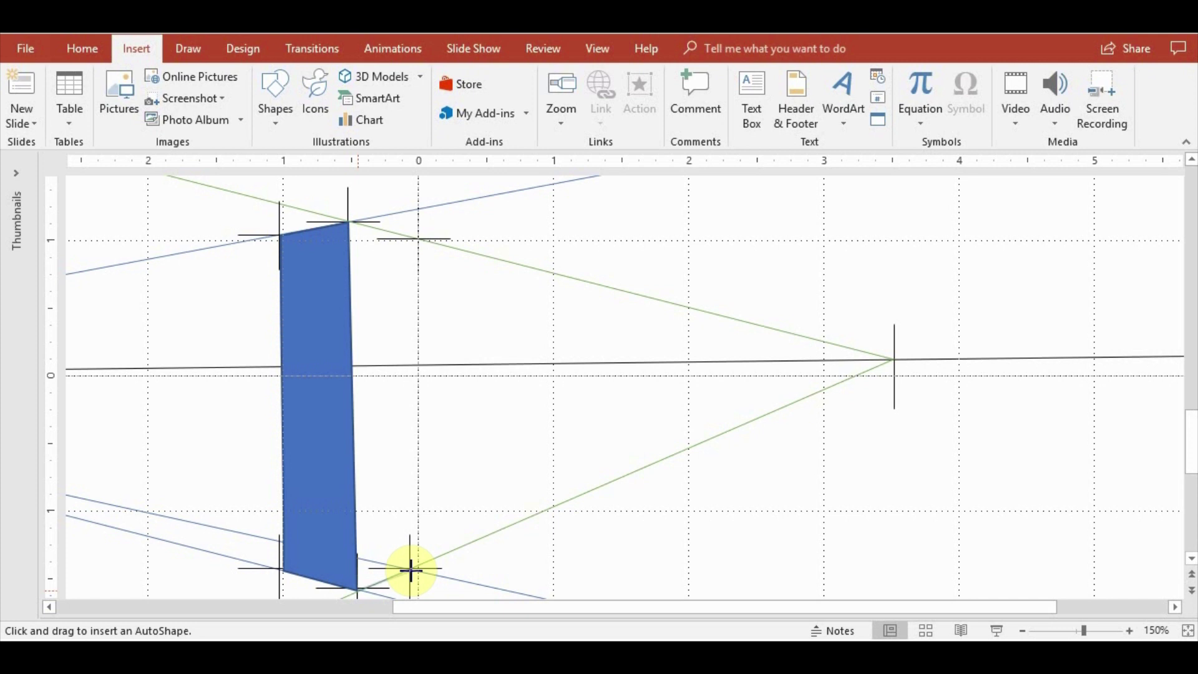
pyautogui.click(410, 570)
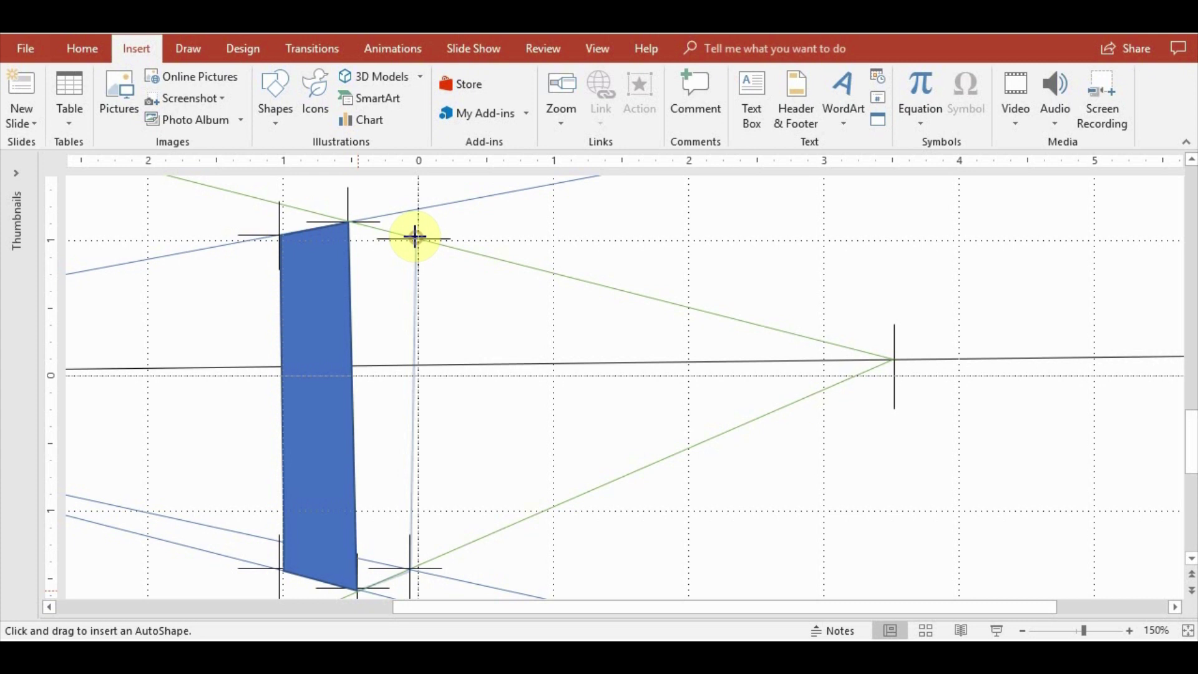
pyautogui.click(415, 236)
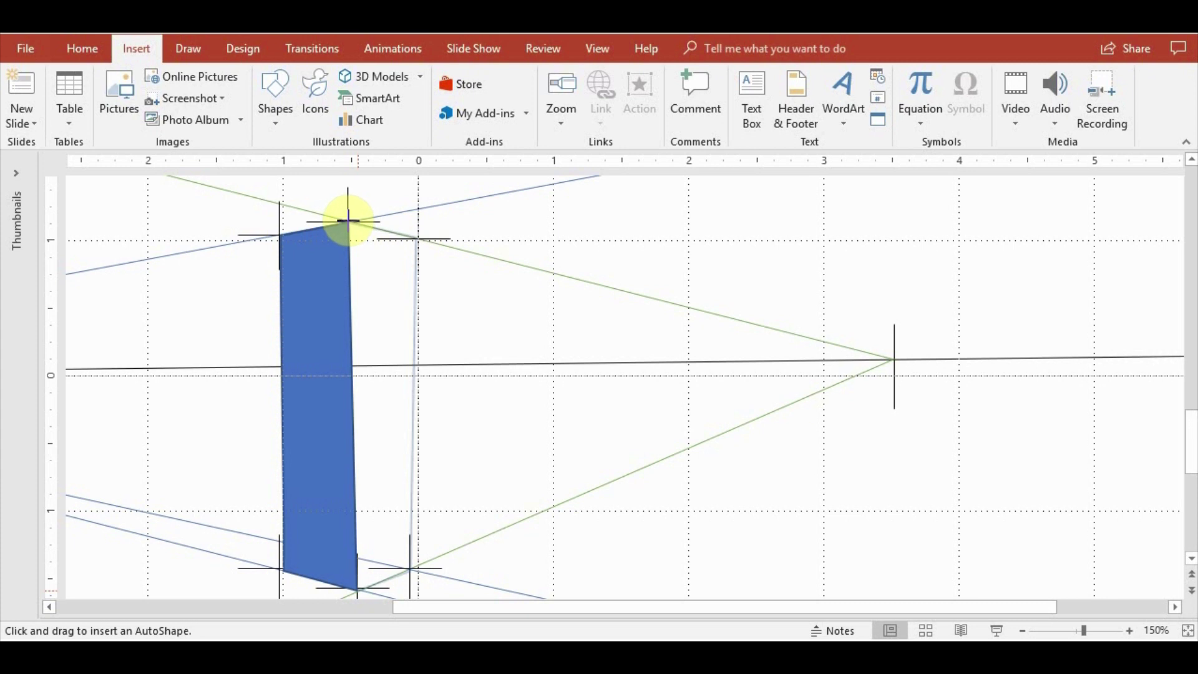
pyautogui.click(350, 589)
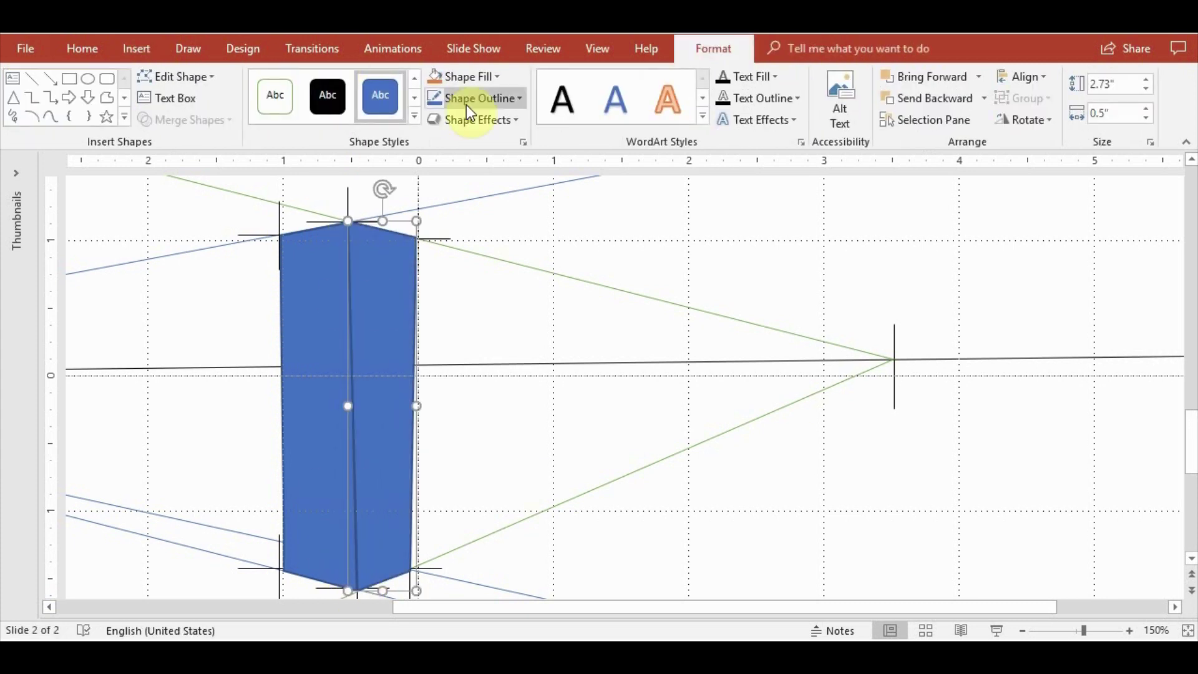
# Set the right face's outline to No Outline
pyautogui.click(449, 98)
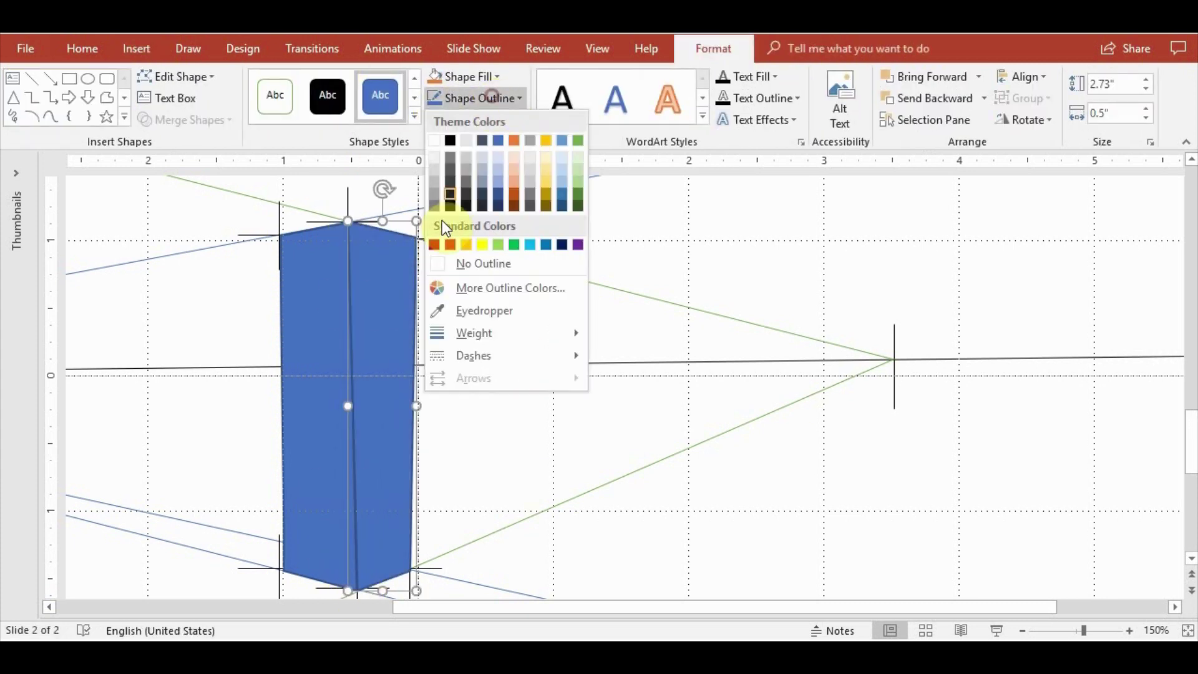
pyautogui.click(483, 264)
pyautogui.keyDown('shift'); pyautogui.click(354, 306); pyautogui.keyUp('shift')
pyautogui.click(543, 223)
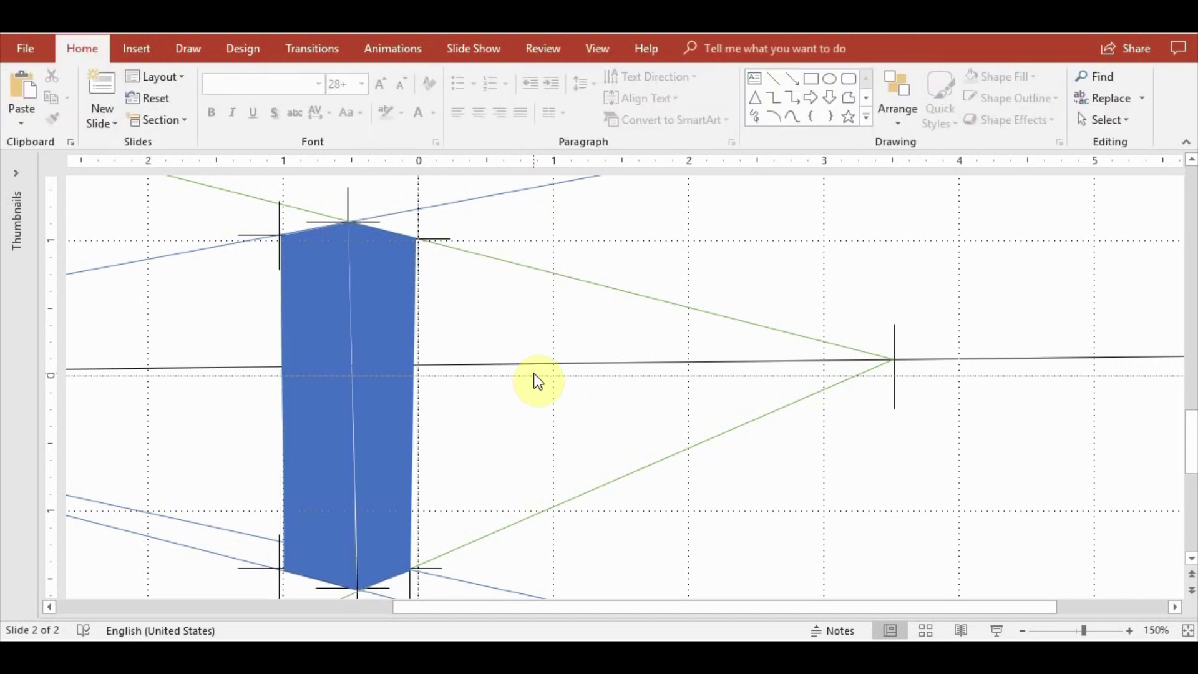
pyautogui.keyDown('ctrl'); pyautogui.scroll(-3, 740, 417); pyautogui.keyUp('ctrl')
pyautogui.keyDown('ctrl'); pyautogui.scroll(3, 441, 347); pyautogui.keyUp('ctrl')
pyautogui.scroll(1, 432, 368)
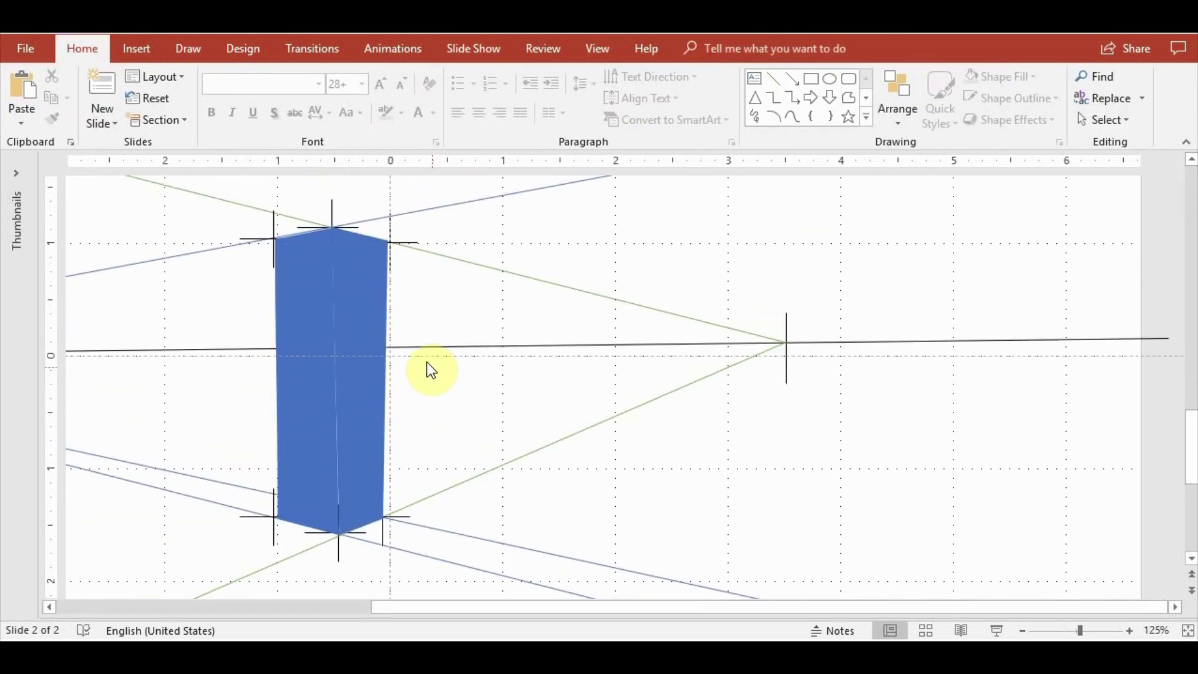
# Edit the corner points of both faces so they meet along their shared edge
pyautogui.click(281, 254)
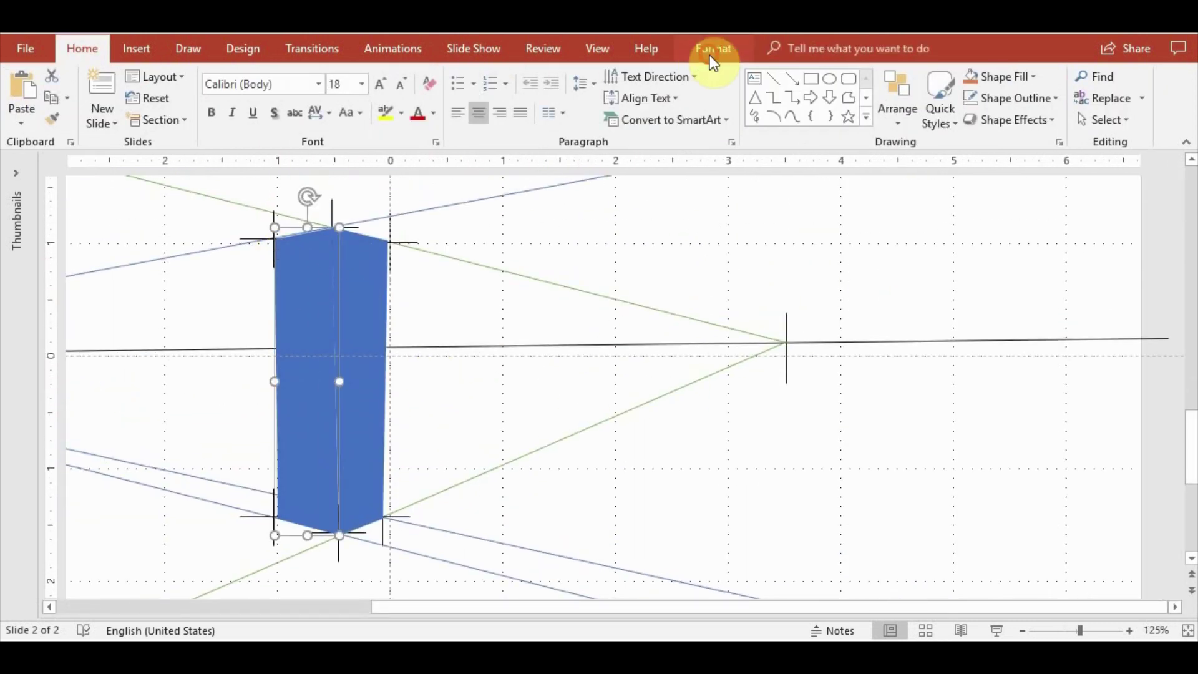
pyautogui.click(713, 50)
pyautogui.click(175, 76)
pyautogui.click(190, 123)
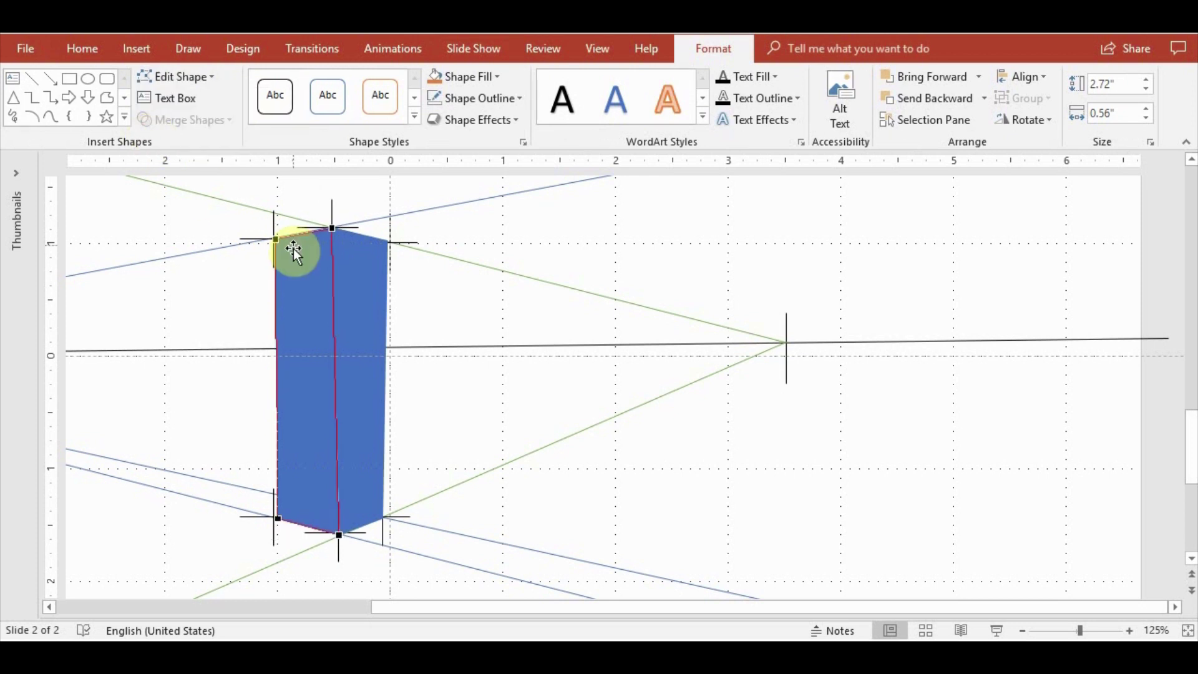
pyautogui.moveTo(276, 239); pyautogui.dragTo(278, 236)
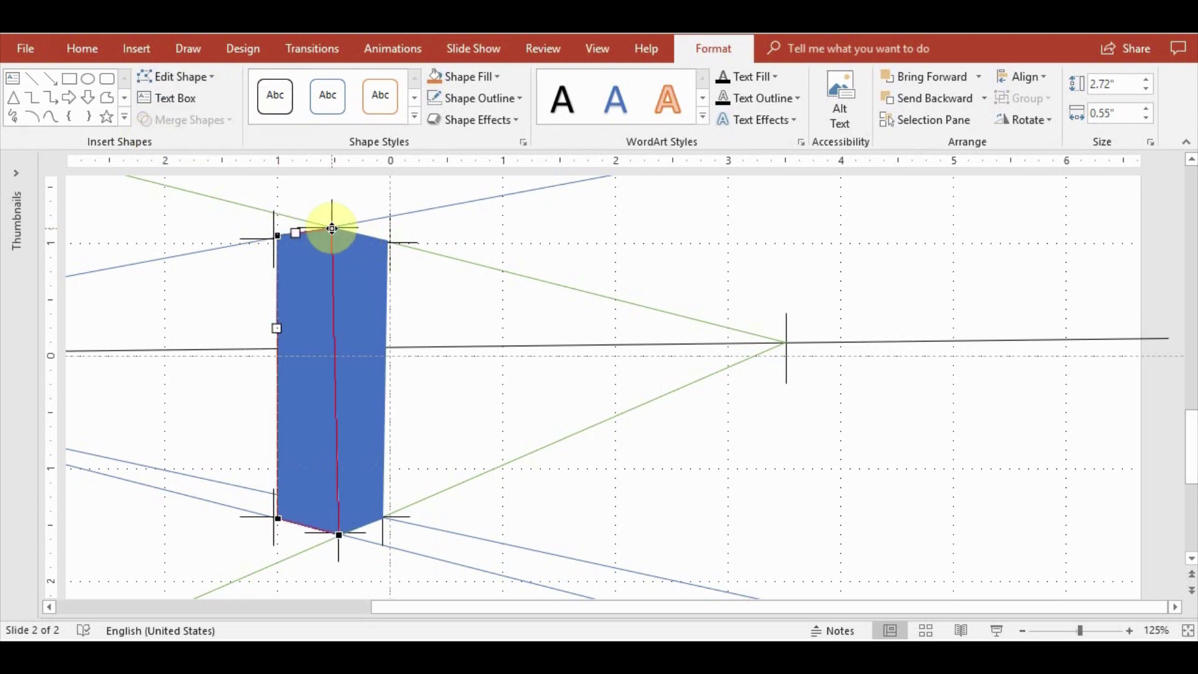
pyautogui.click(339, 534)
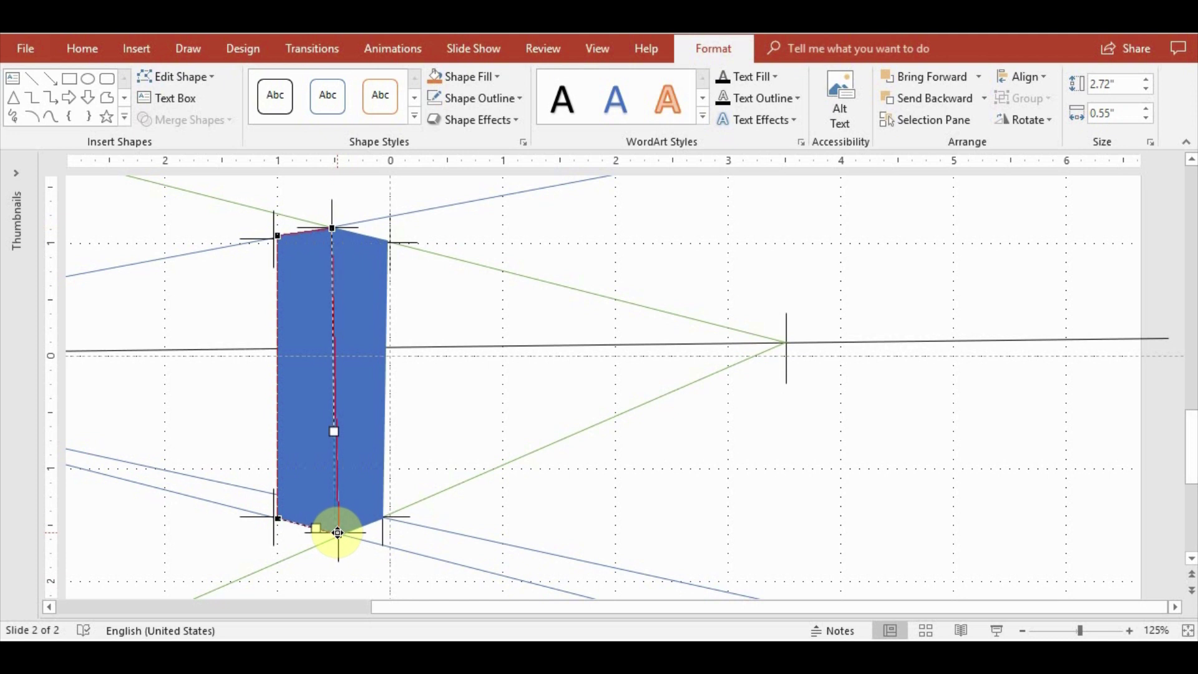
pyautogui.click(349, 512)
pyautogui.click(153, 76)
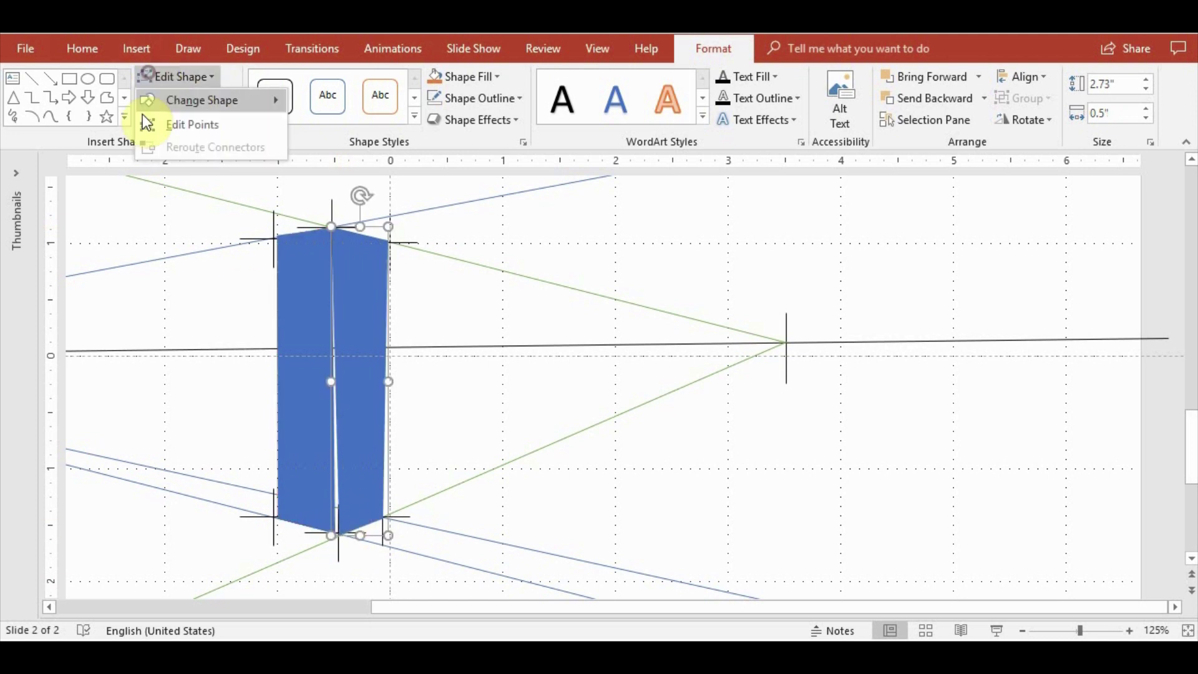
pyautogui.click(145, 123)
pyautogui.click(340, 535)
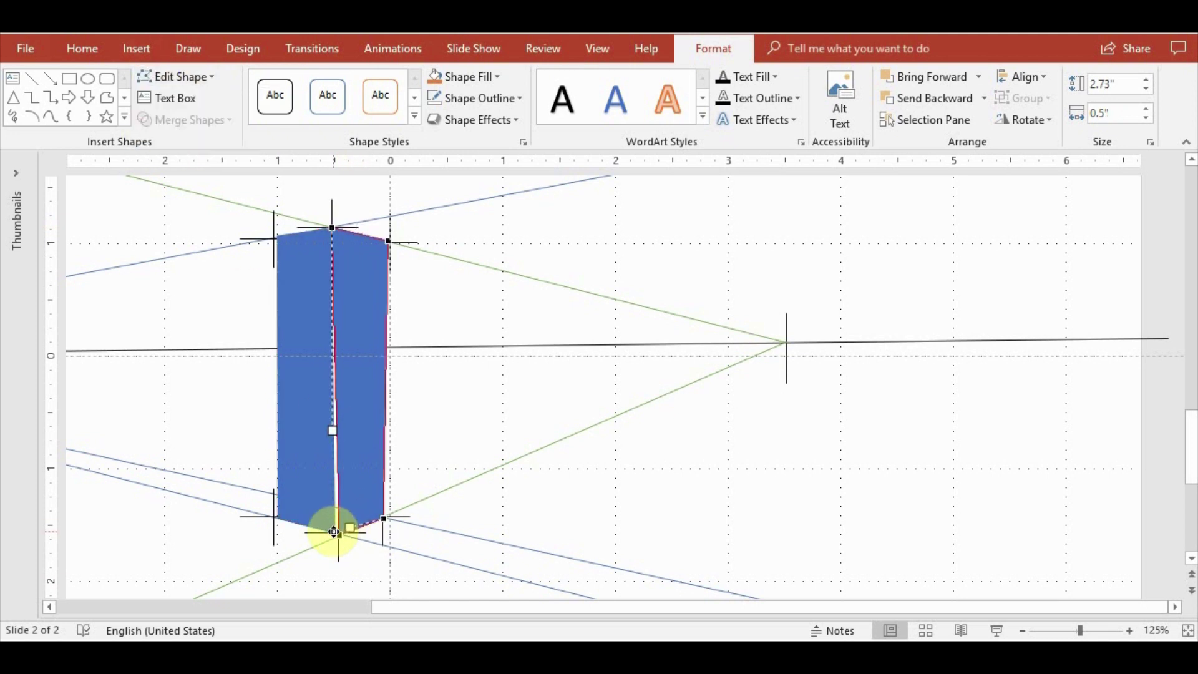
pyautogui.click(329, 221)
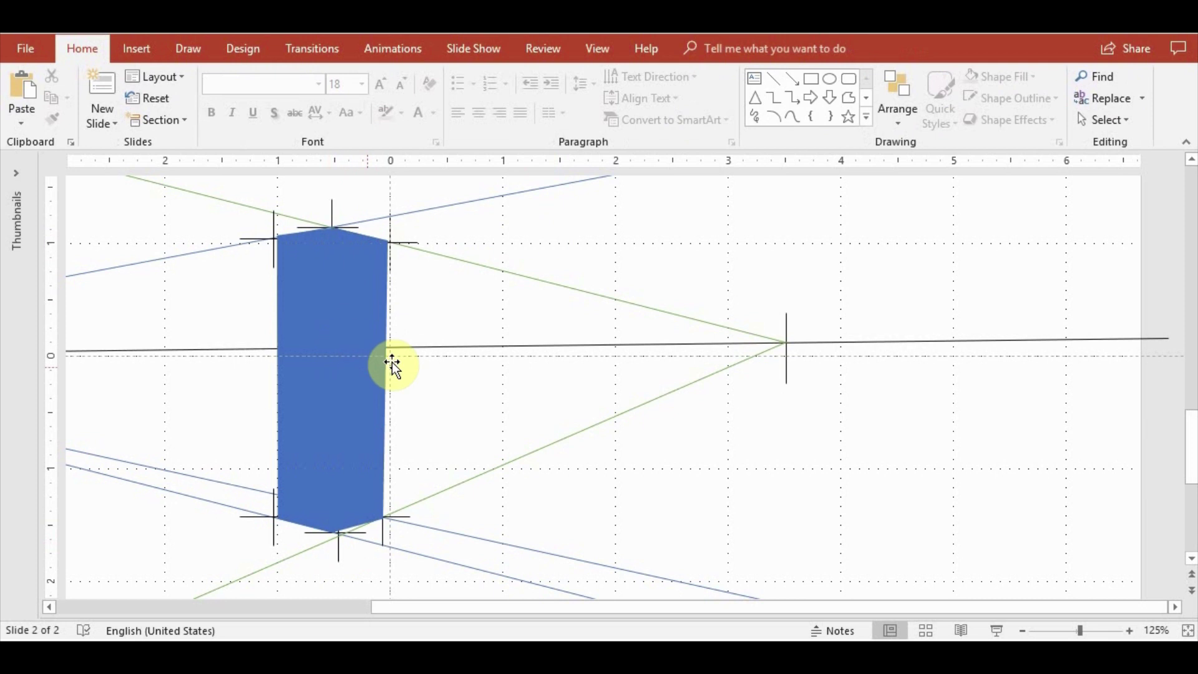
# Fill the right face with a darker blue than the left face
pyautogui.scroll(-5, 392, 365)
pyautogui.scroll(-1, 641, 362)
pyautogui.scroll(1, 641, 362)
pyautogui.scroll(1, 641, 362)
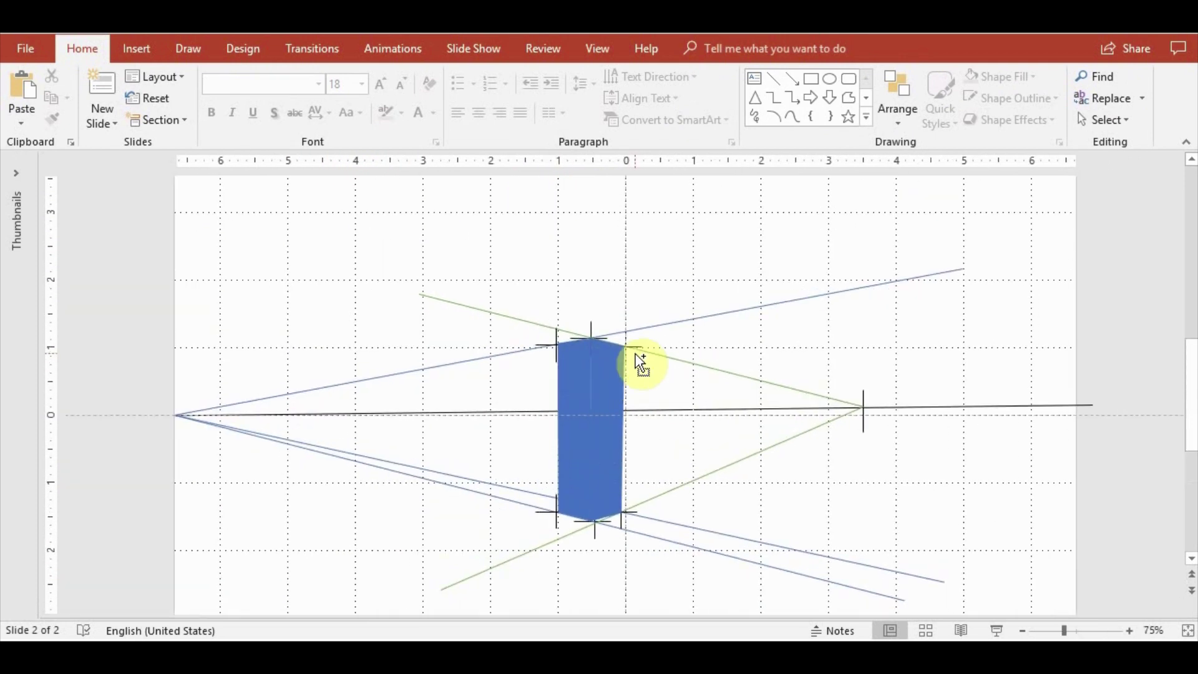
pyautogui.doubleClick(604, 400)
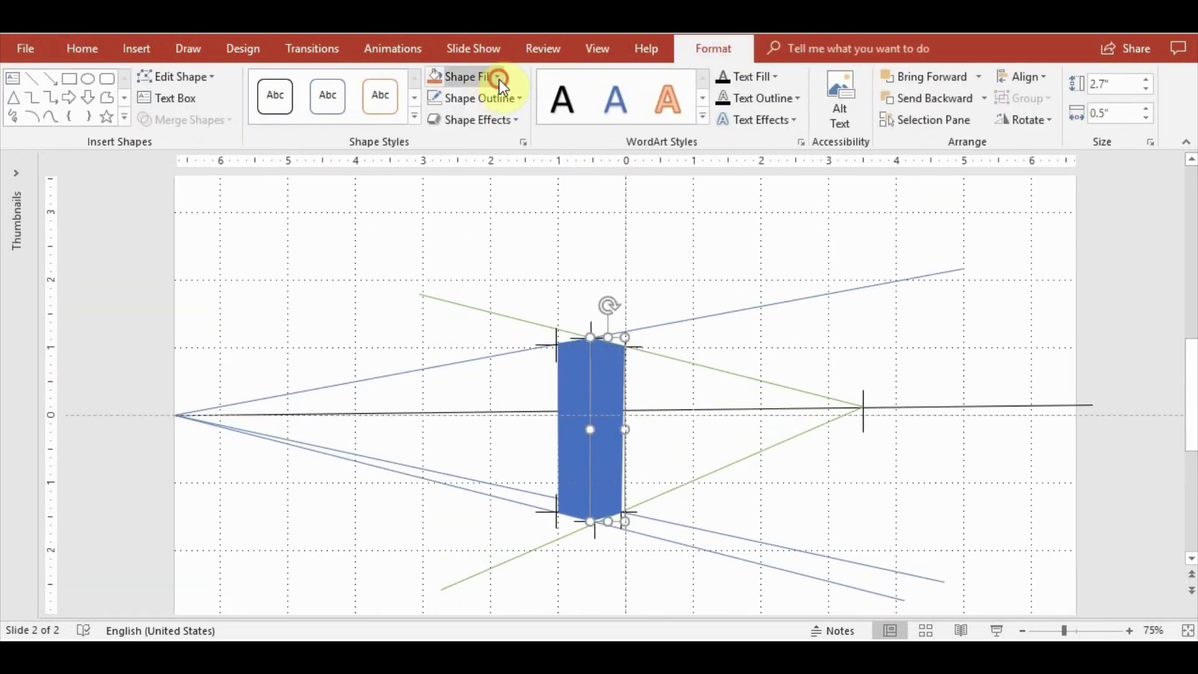
pyautogui.click(499, 77)
pyautogui.click(498, 172)
pyautogui.click(824, 514)
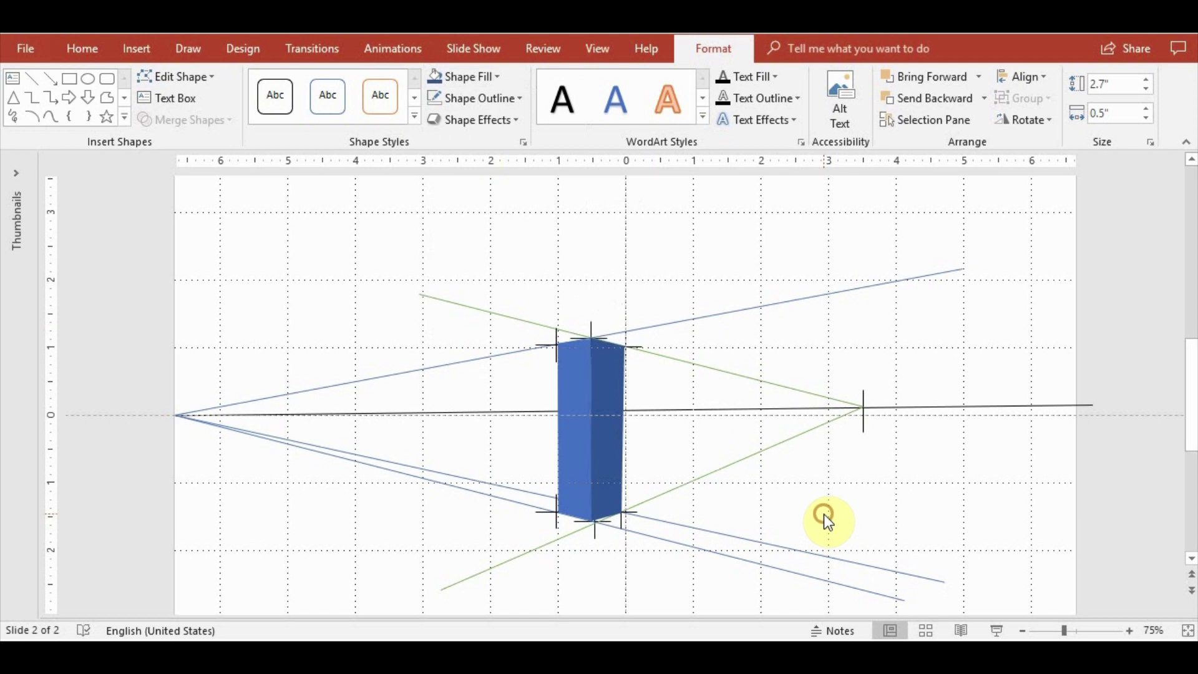
pyautogui.keyDown('ctrl'); pyautogui.scroll(3, 667, 498); pyautogui.keyUp('ctrl')
pyautogui.scroll(-1, 712, 466)
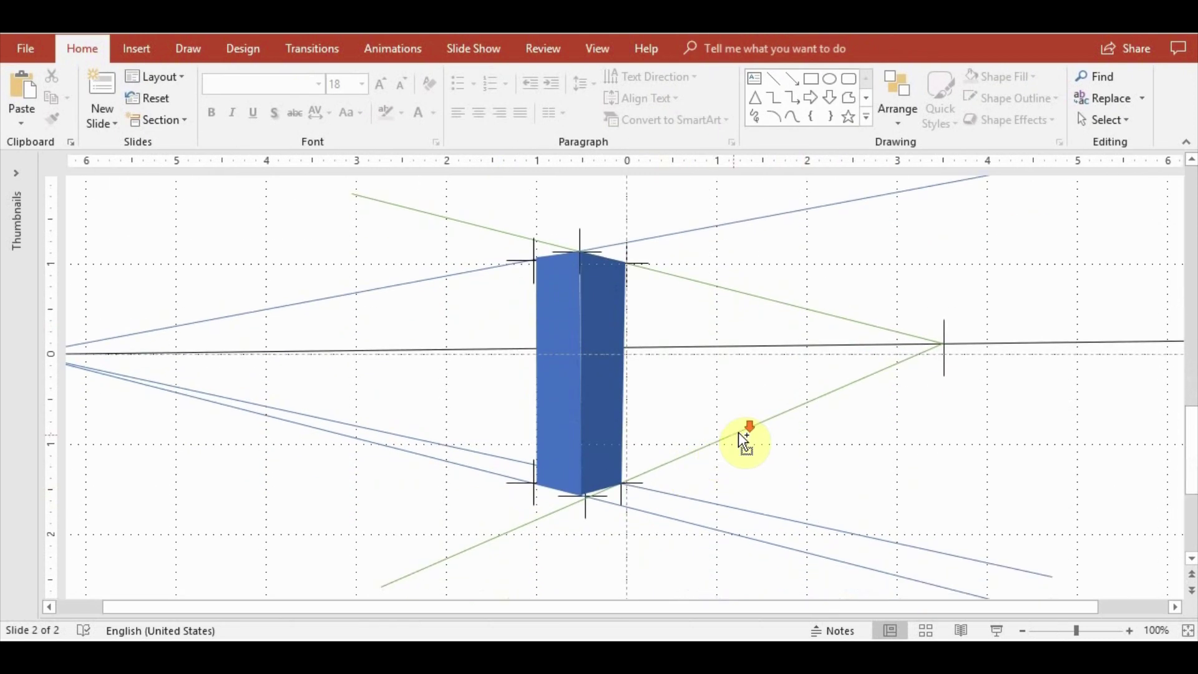
pyautogui.keyDown('ctrl'); pyautogui.scroll(-4, 739, 432); pyautogui.keyUp('ctrl')
# Duplicate the green guide line and stretch it from the right vanishing point to the slide's left edge
pyautogui.click(747, 362)
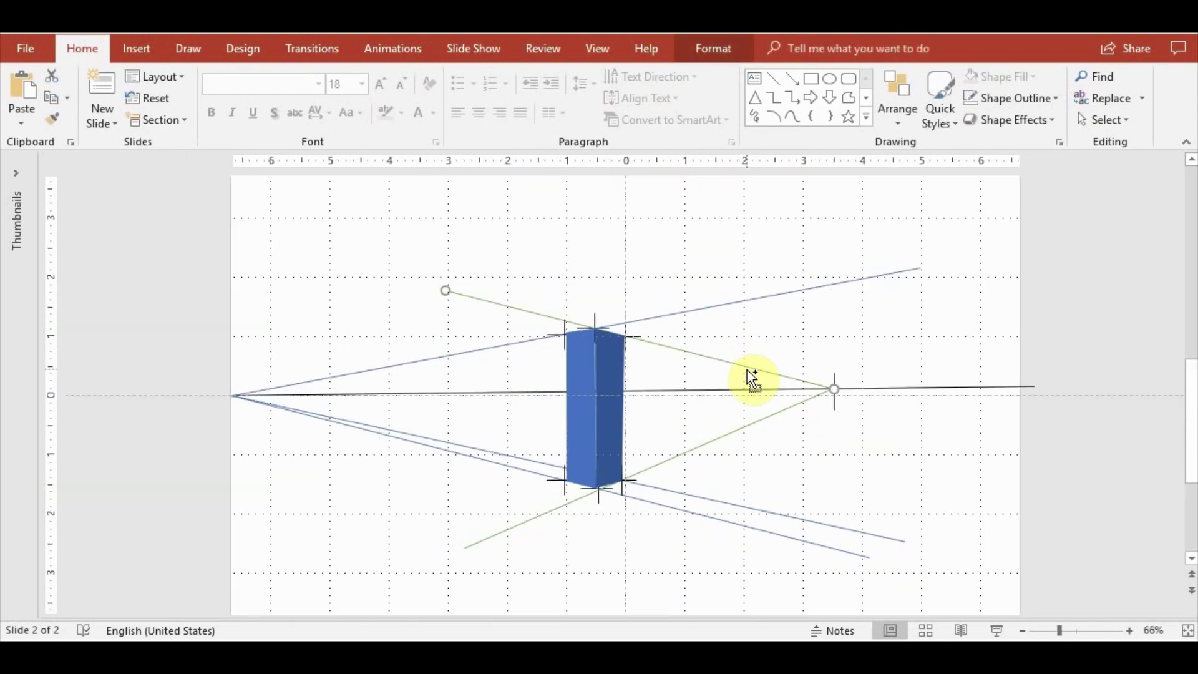
pyautogui.hotkey('ctrl', 'd')
pyautogui.moveTo(844, 399); pyautogui.dragTo(834, 387)
pyautogui.keyDown('ctrl'); pyautogui.scroll(5, 836, 436); pyautogui.keyUp('ctrl')
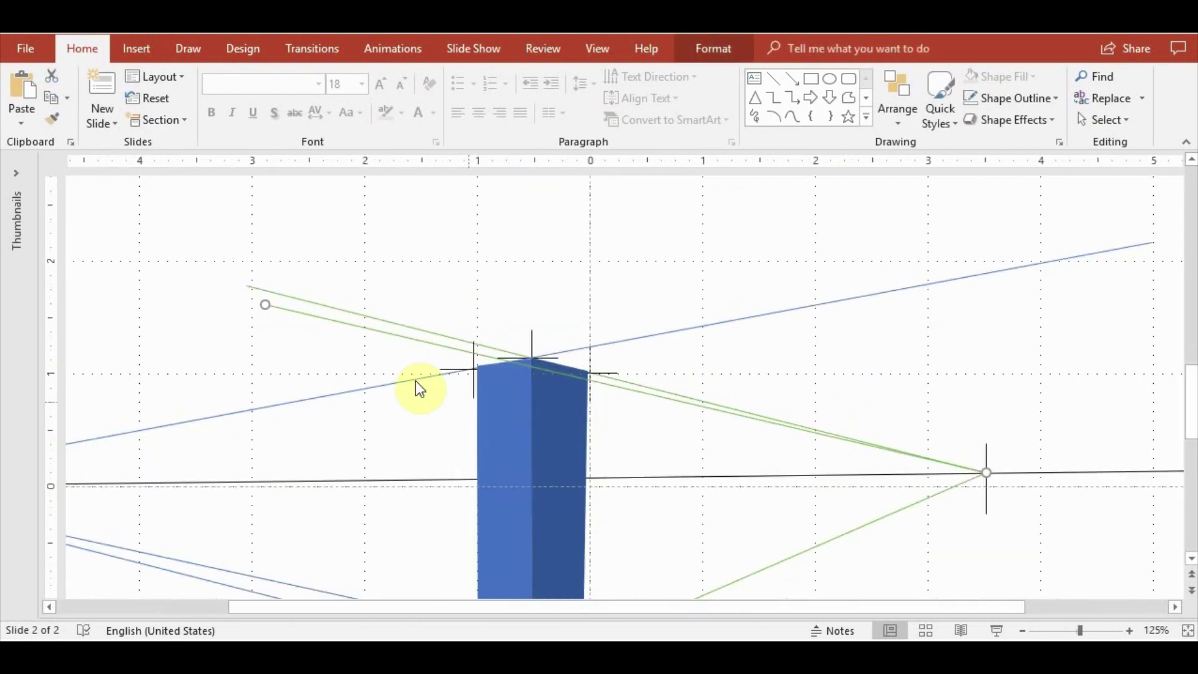
pyautogui.moveTo(260, 300); pyautogui.dragTo(190, 523)
pyautogui.keyDown('ctrl'); pyautogui.scroll(-5, 190, 523); pyautogui.keyUp('ctrl')
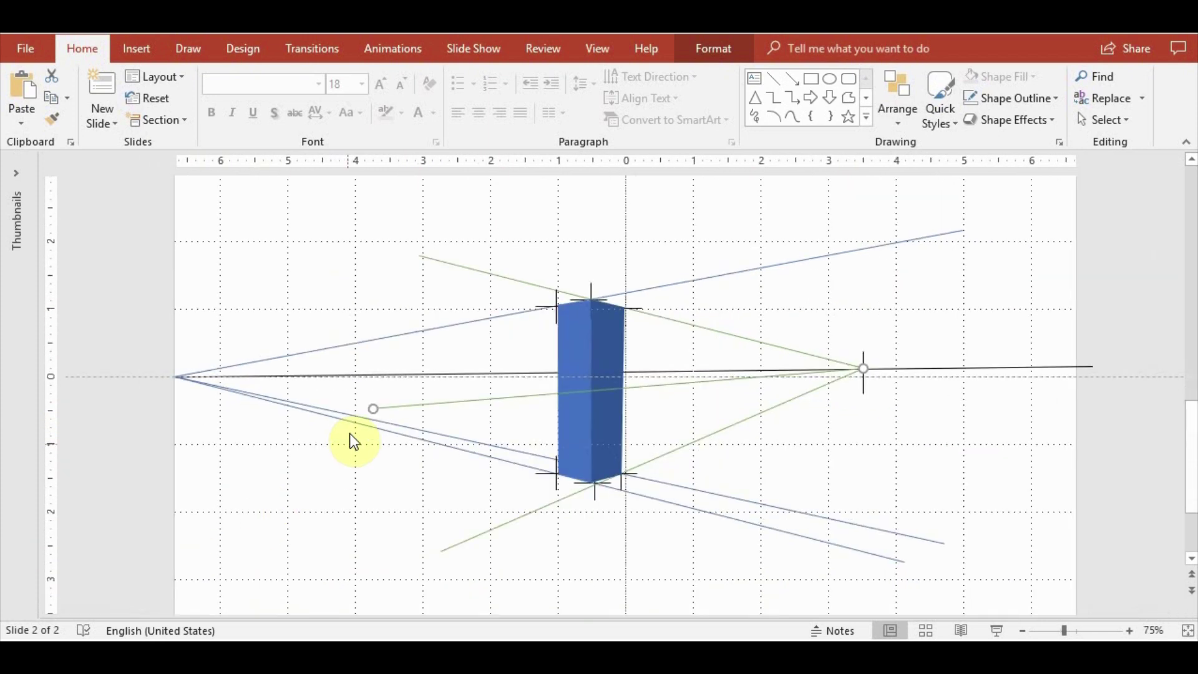
pyautogui.moveTo(372, 409); pyautogui.dragTo(175, 412)
pyautogui.click(861, 464)
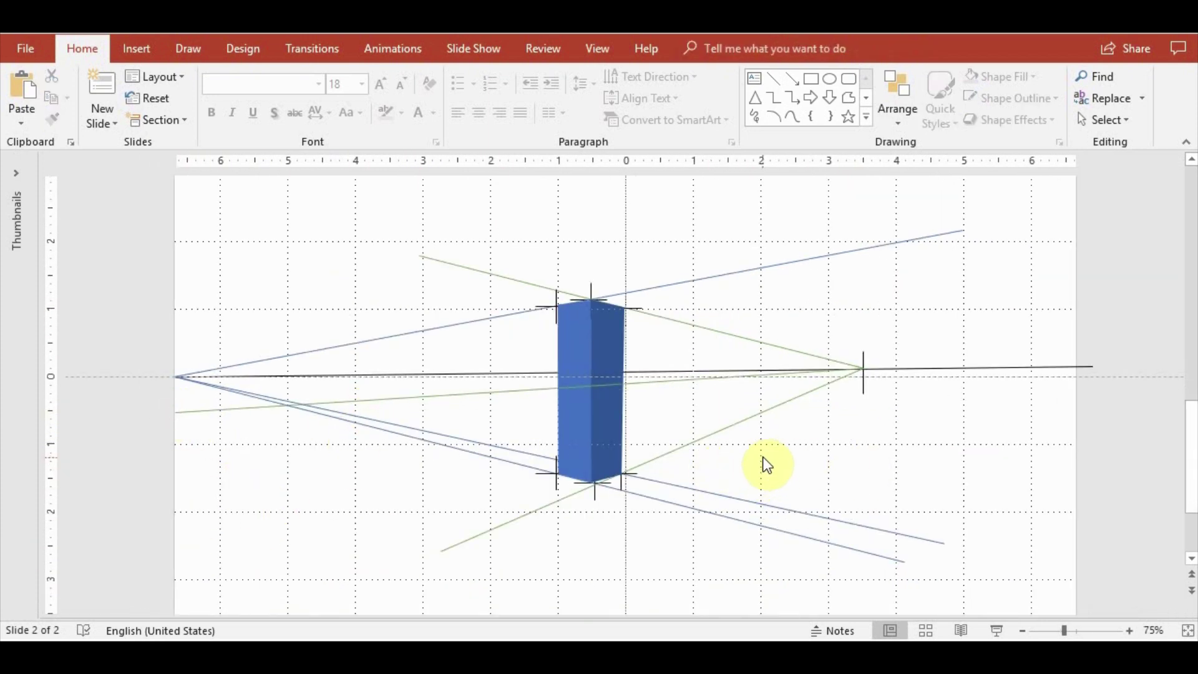
# Select the cross markers around the box and delete the two at its top
pyautogui.keyDown('ctrl'); pyautogui.scroll(3, 690, 468); pyautogui.keyUp('ctrl')
pyautogui.keyDown('ctrl'); pyautogui.scroll(2, 543, 423); pyautogui.keyUp('ctrl')
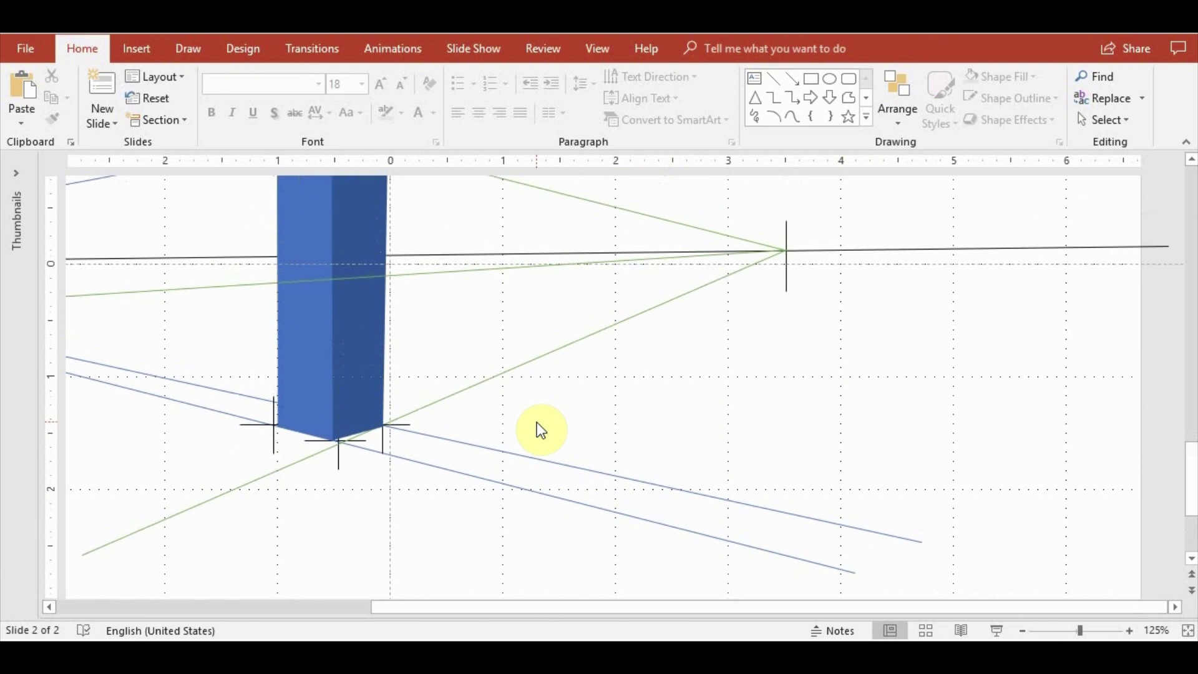
pyautogui.moveTo(260, 428)
pyautogui.mouseDown()
pyautogui.moveTo(356, 441)
pyautogui.moveTo(344, 455)
pyautogui.mouseUp()
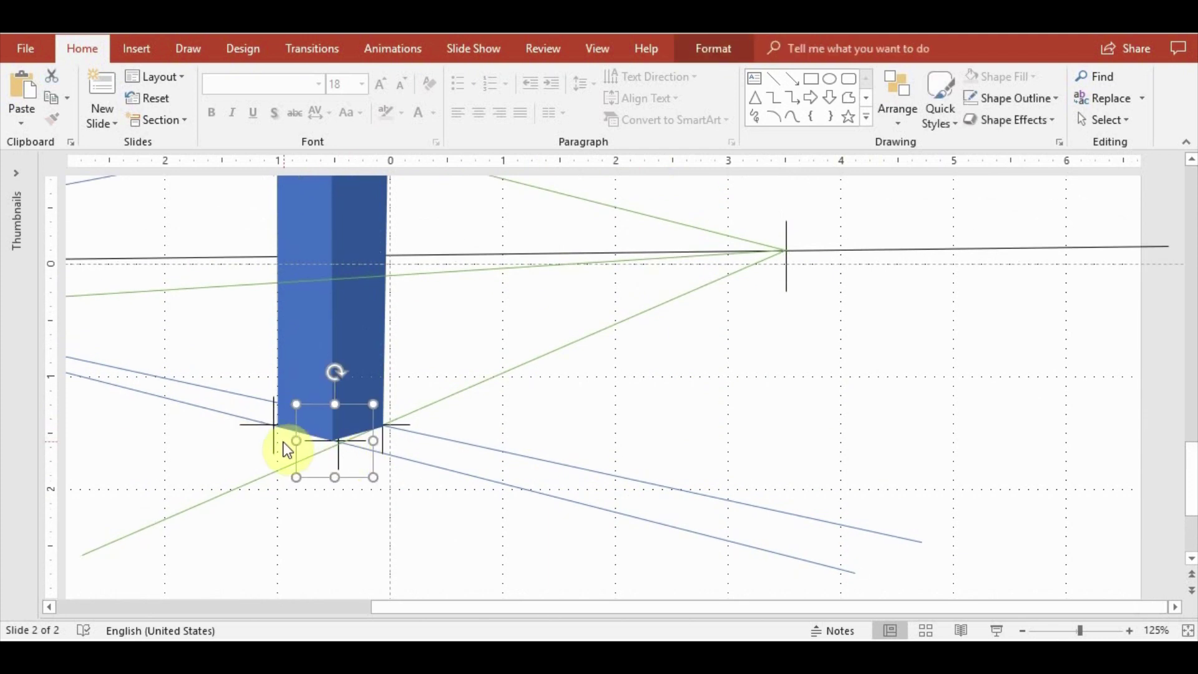
pyautogui.keyDown('shift'); pyautogui.click(286, 447); pyautogui.keyUp('shift')
pyautogui.keyDown('shift'); pyautogui.click(388, 455); pyautogui.keyUp('shift')
pyautogui.click(462, 428)
pyautogui.scroll(3, 436, 435)
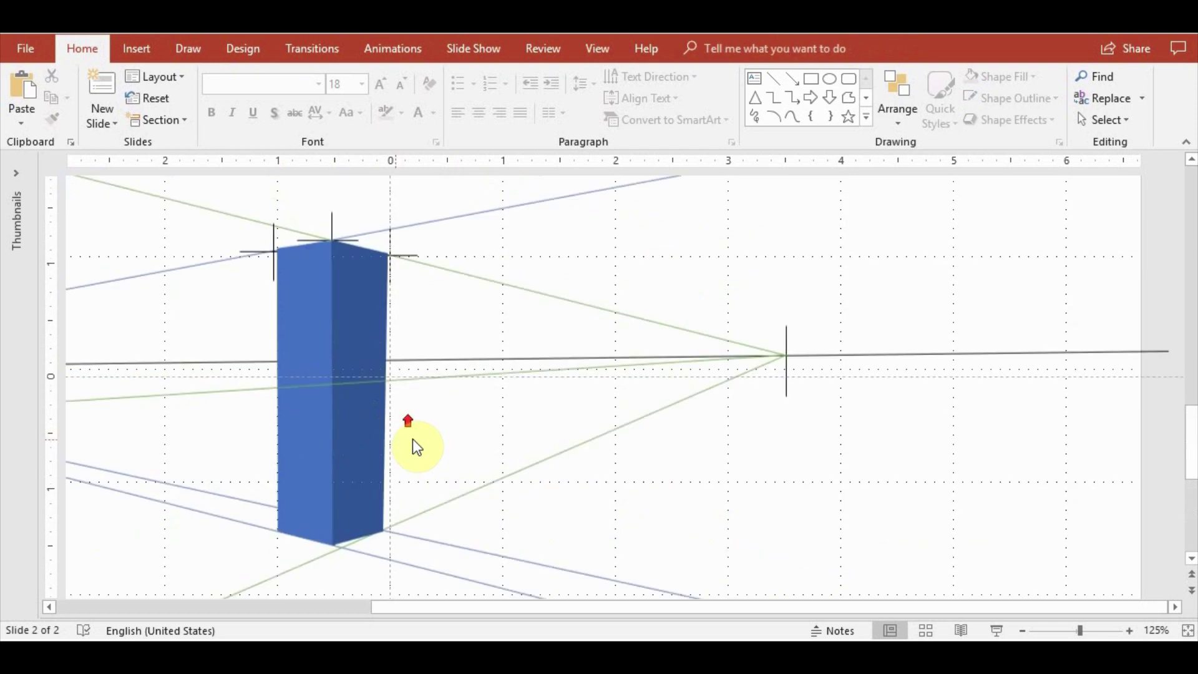
pyautogui.click(269, 257)
pyautogui.keyDown('shift'); pyautogui.click(332, 237); pyautogui.keyUp('shift')
pyautogui.press('Delete')
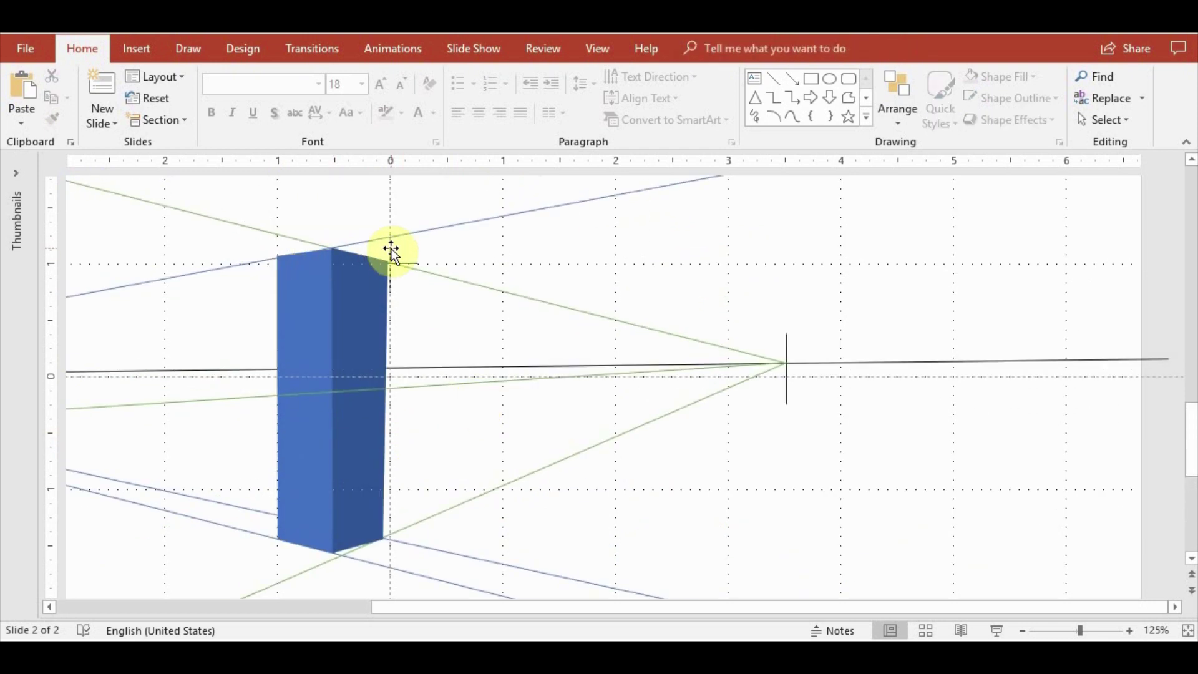
# Paste another green guide line anchored at the right vanishing point and re-angle its left end
pyautogui.keyDown('ctrl'); pyautogui.scroll(-3, 485, 278); pyautogui.keyUp('ctrl')
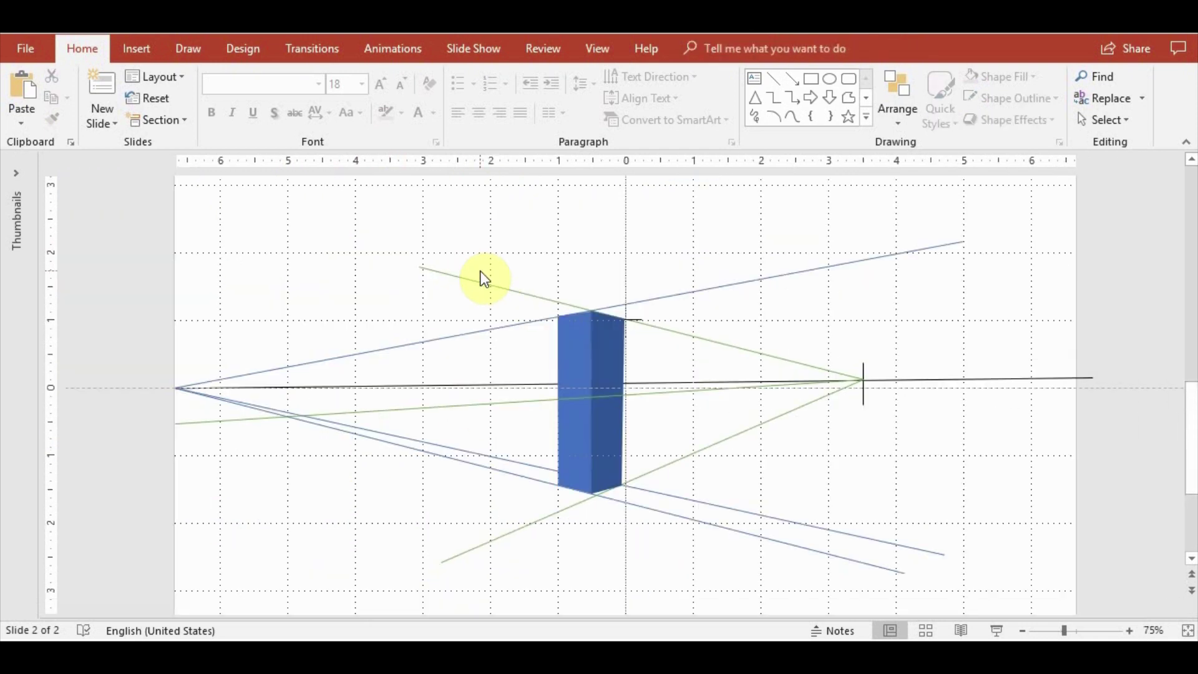
pyautogui.keyDown('ctrl'); pyautogui.scroll(3, 275, 435); pyautogui.keyUp('ctrl')
pyautogui.keyDown('ctrl'); pyautogui.scroll(-3, 543, 441); pyautogui.keyUp('ctrl')
pyautogui.click(589, 407)
pyautogui.keyDown('ctrl'); pyautogui.scroll(5, 598, 441); pyautogui.keyUp('ctrl')
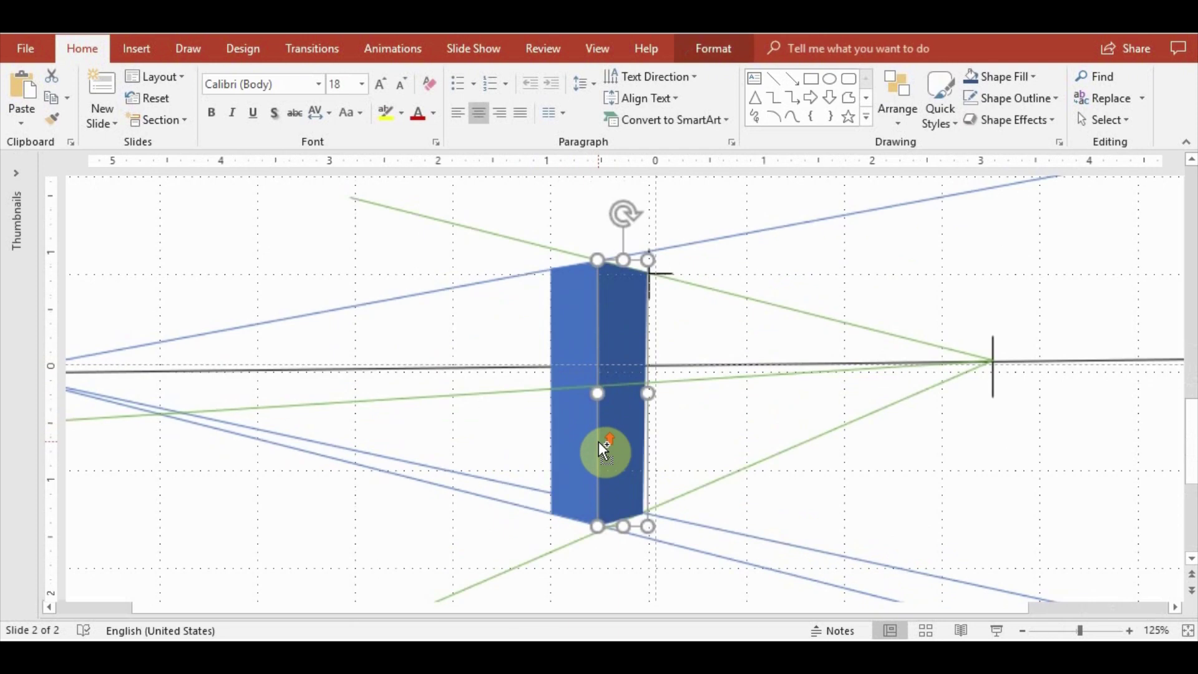
pyautogui.click(470, 390)
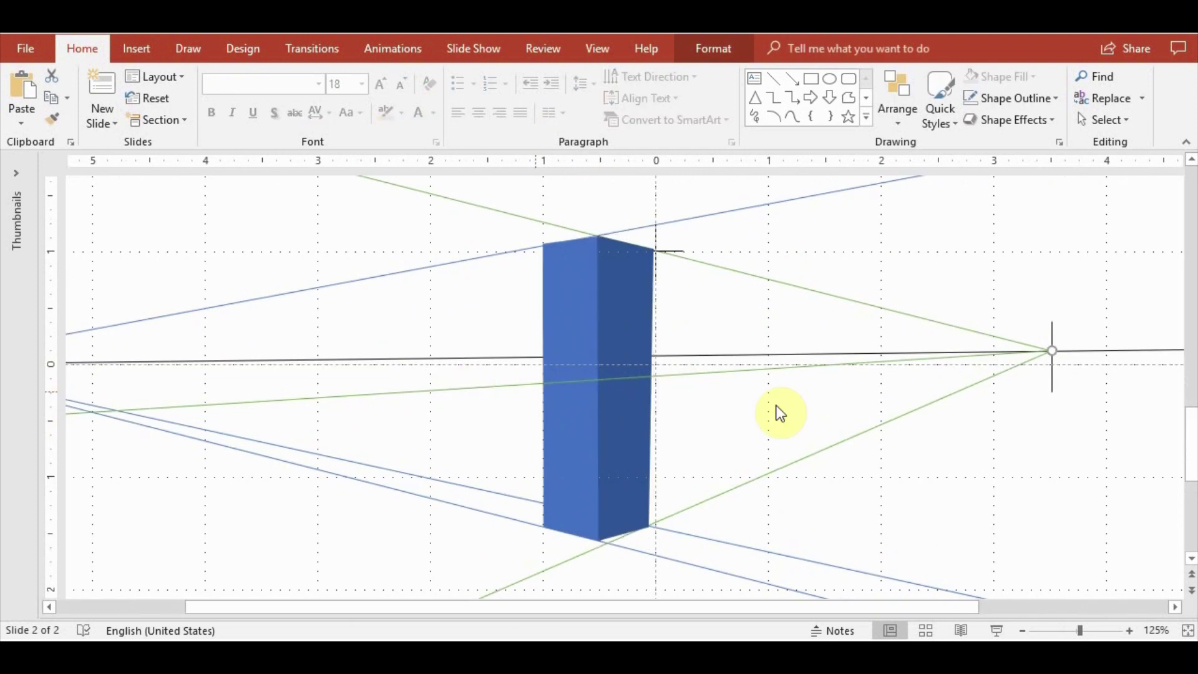
pyautogui.hotkey('ctrl', 'v')
pyautogui.moveTo(1089, 356); pyautogui.dragTo(1067, 333)
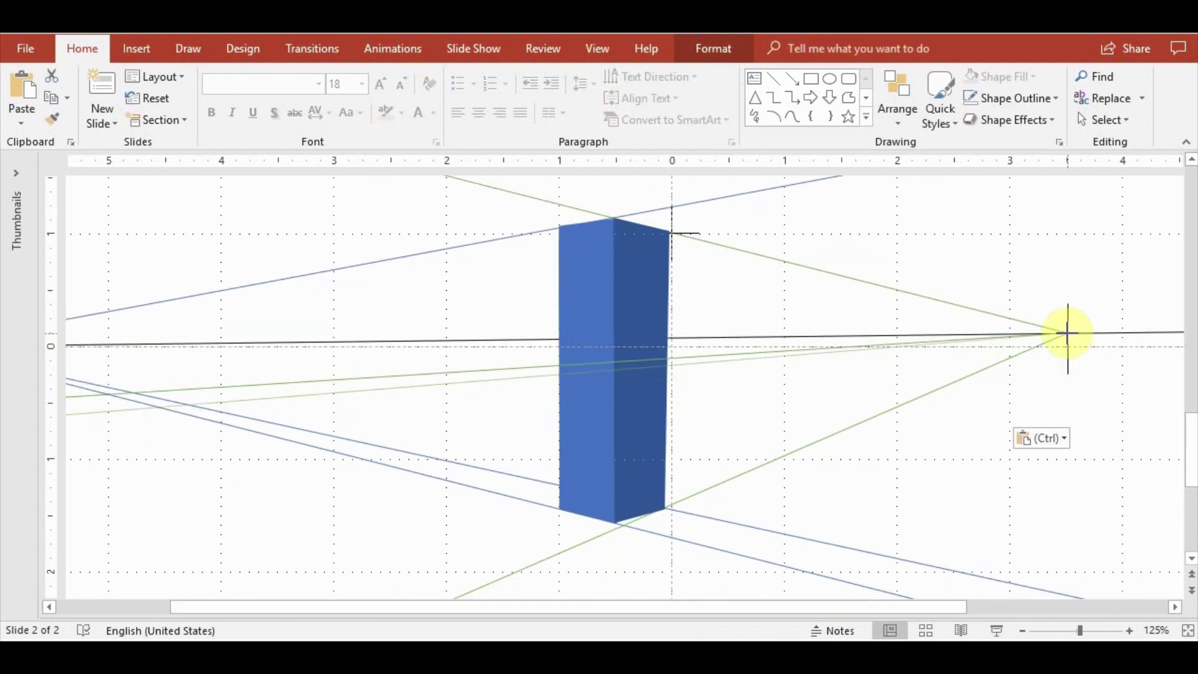
pyautogui.hscroll(-5, 289, 548)
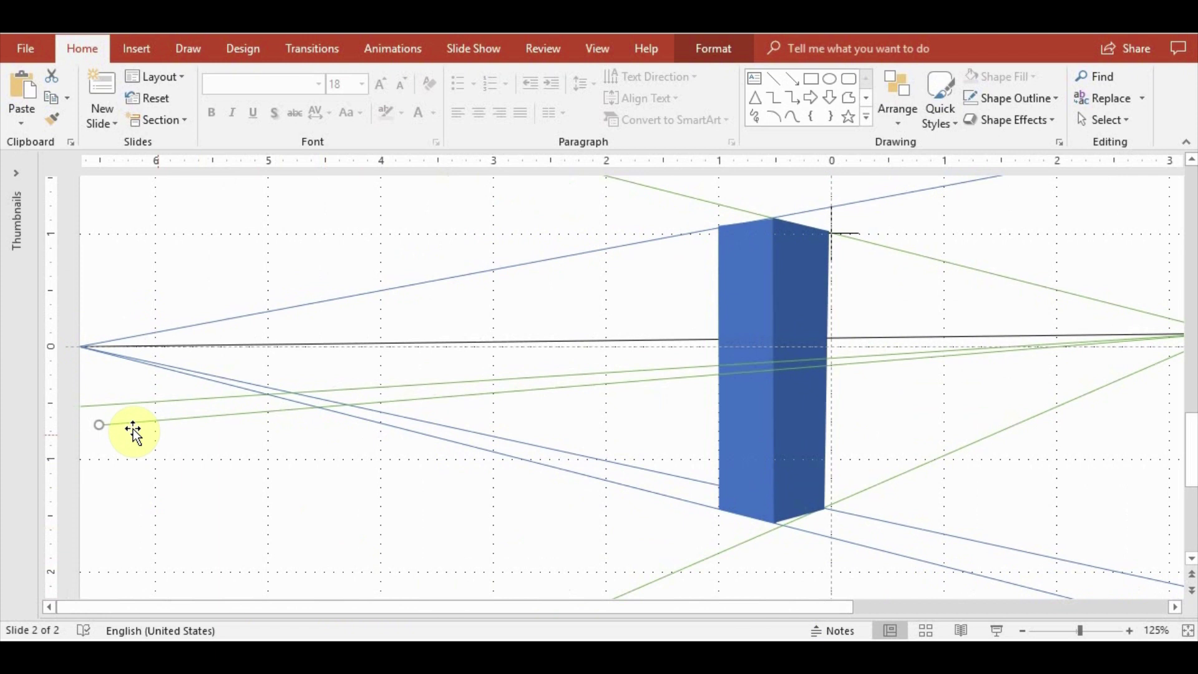
pyautogui.moveTo(97, 423); pyautogui.dragTo(77, 387)
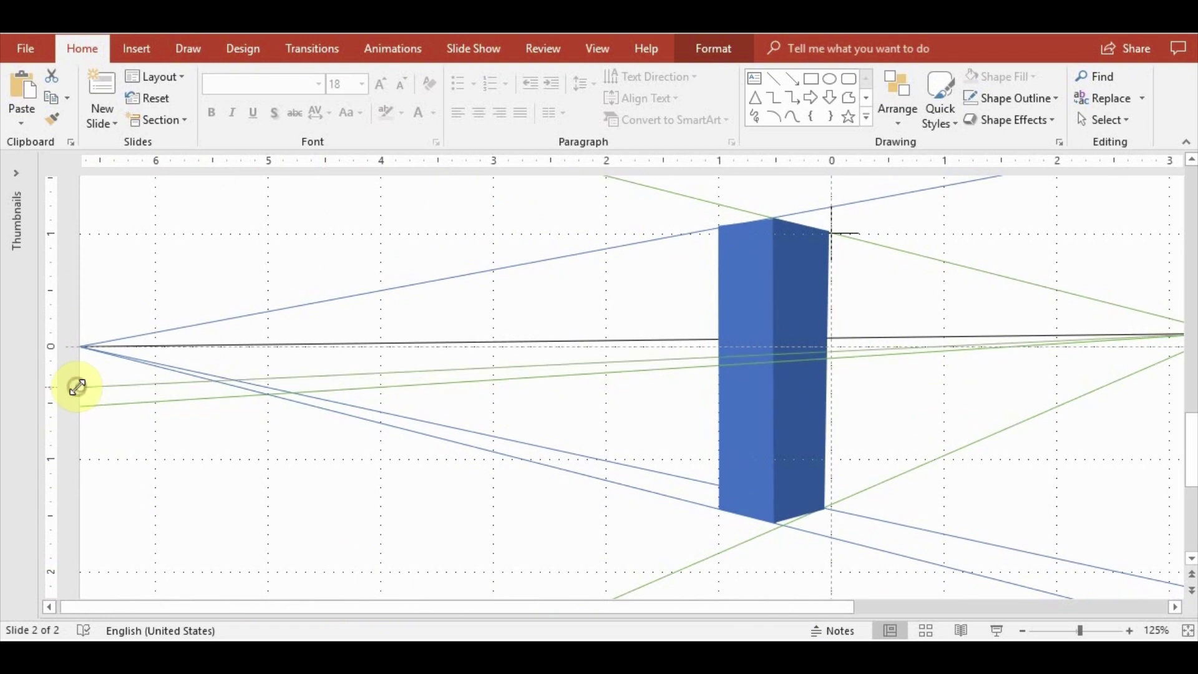
# Fill both faces of the box light grey
pyautogui.click(797, 270)
pyautogui.keyDown('shift'); pyautogui.click(743, 263); pyautogui.keyUp('shift')
pyautogui.click(713, 49)
pyautogui.click(498, 76)
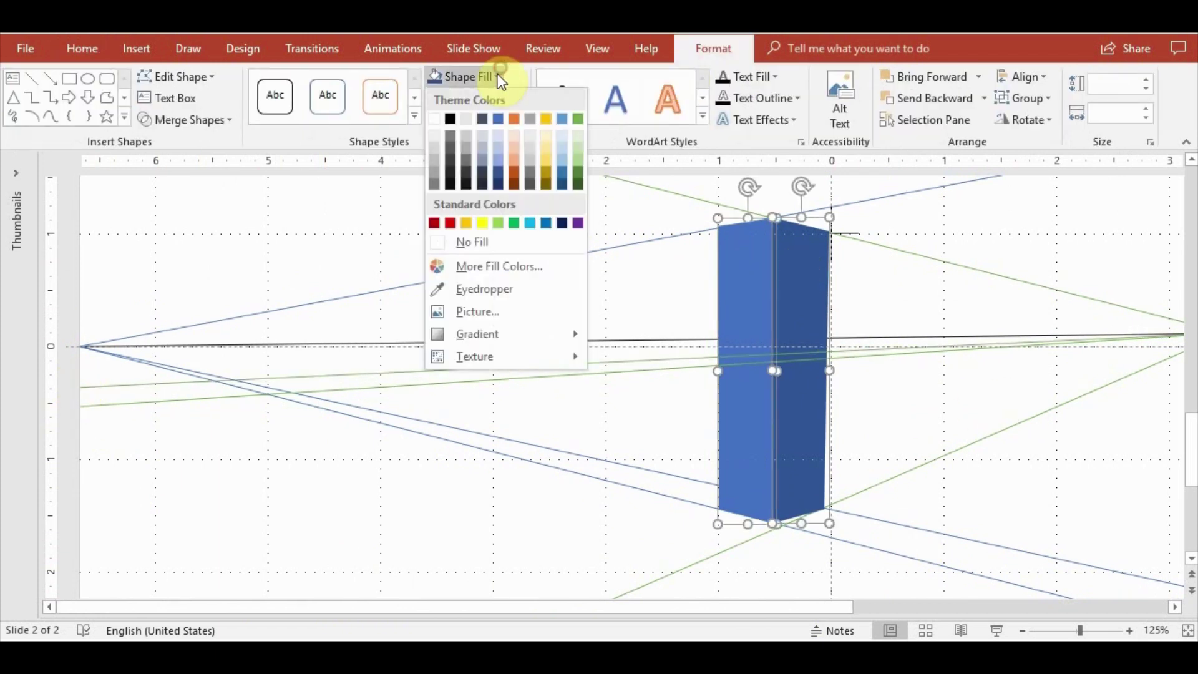
pyautogui.click(432, 138)
pyautogui.click(896, 289)
# Give the right face a darker grey fill
pyautogui.click(805, 312)
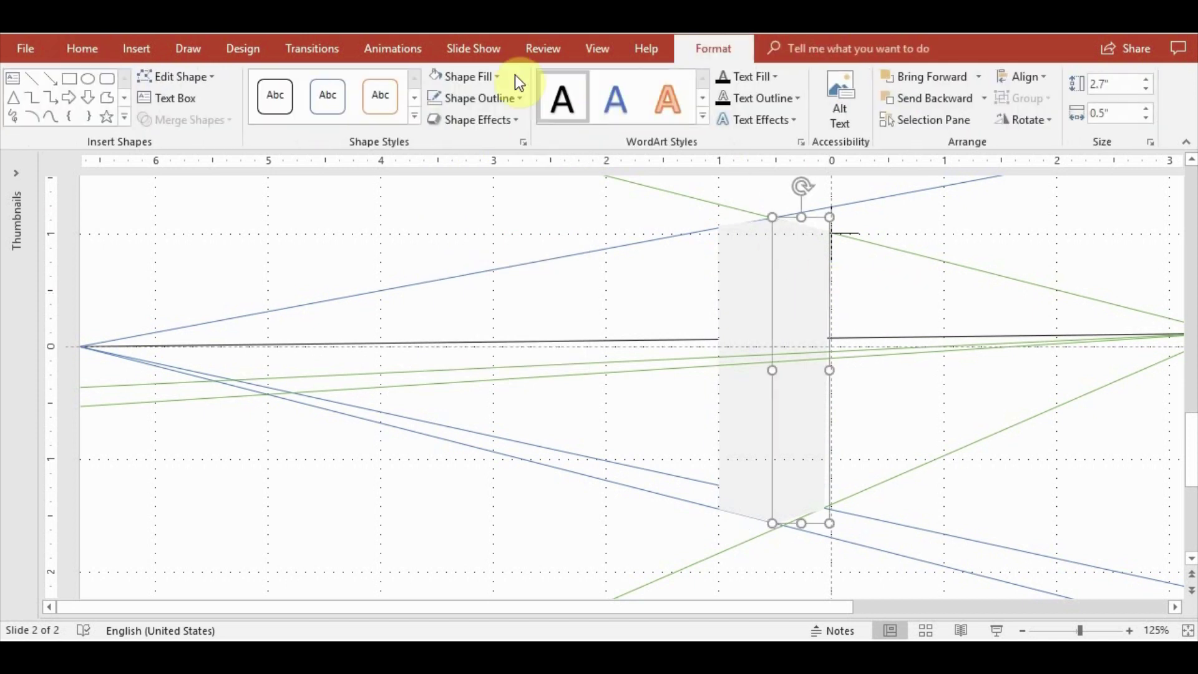
pyautogui.click(437, 144)
pyautogui.click(1032, 473)
pyautogui.moveTo(708, 606)
pyautogui.mouseDown()
pyautogui.moveTo(766, 607)
pyautogui.moveTo(791, 627)
pyautogui.mouseUp()
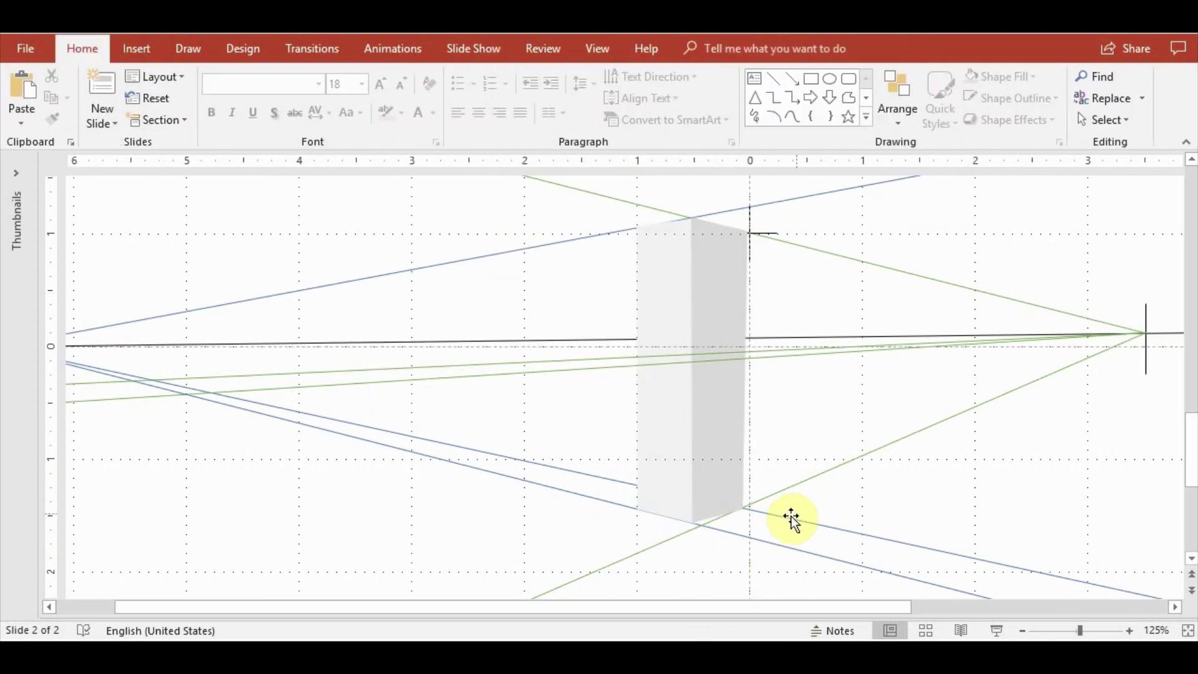
# Enter Edit Points on the right face and select its bottom corner points
pyautogui.click(730, 495)
pyautogui.click(175, 77)
pyautogui.click(153, 124)
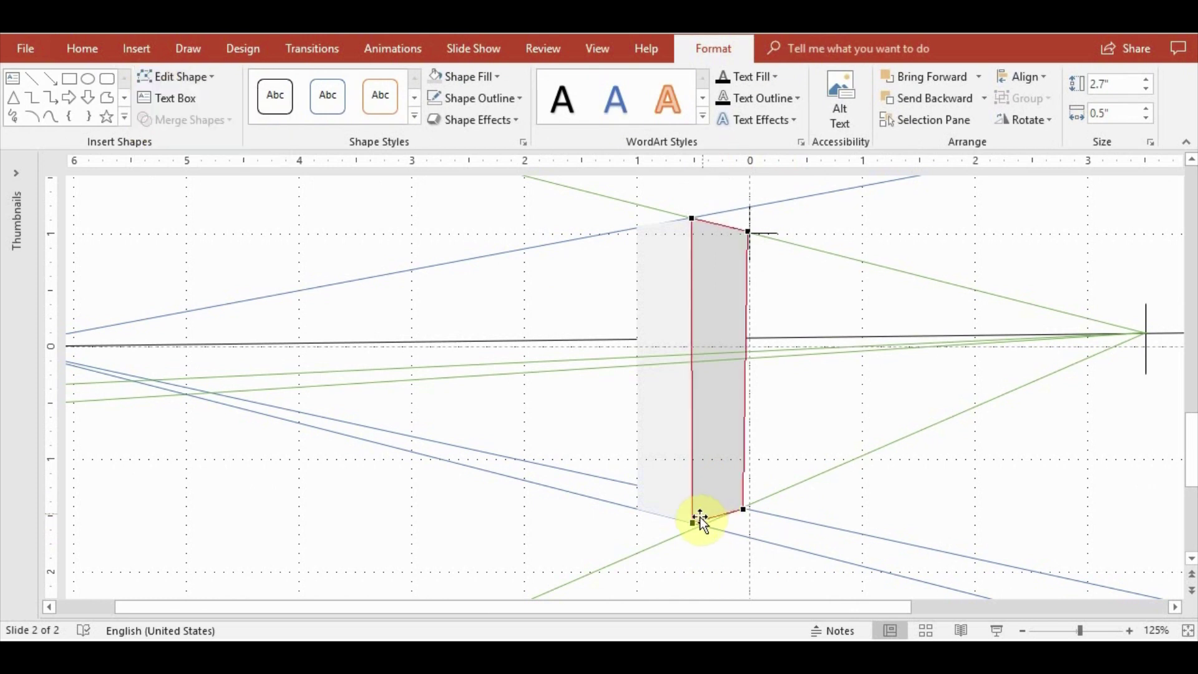
pyautogui.click(694, 522)
pyautogui.click(744, 509)
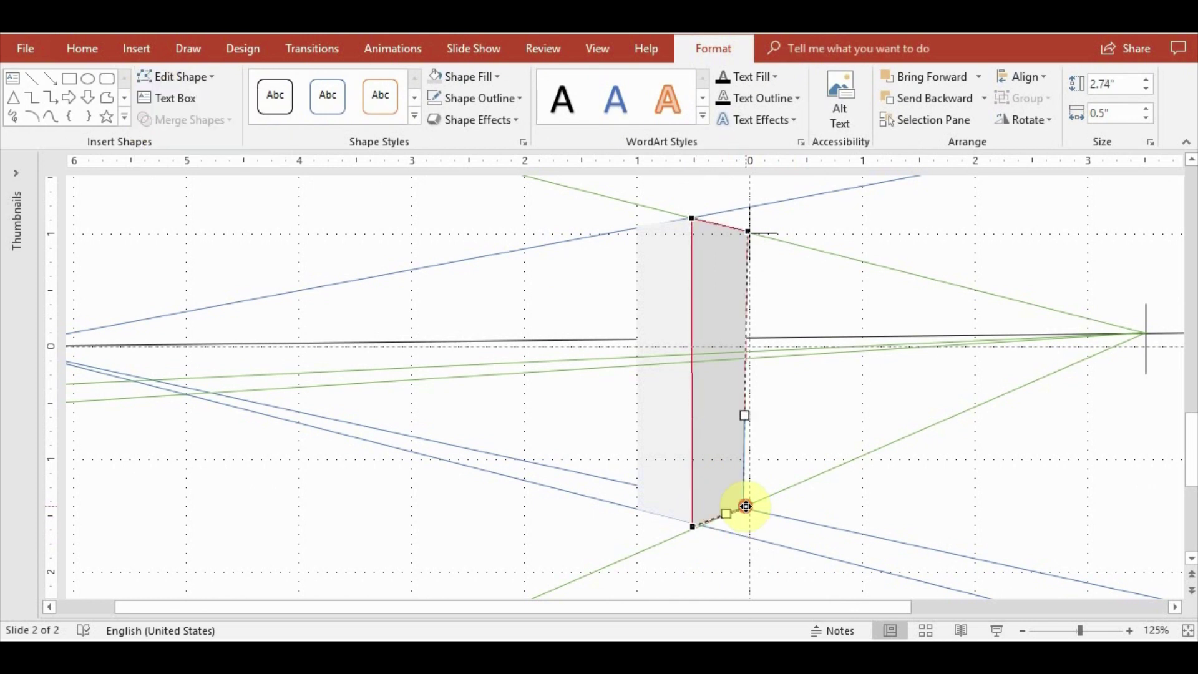
pyautogui.click(700, 568)
# Drag the right face's bottom points onto the guide-line intersections
pyautogui.click(715, 491)
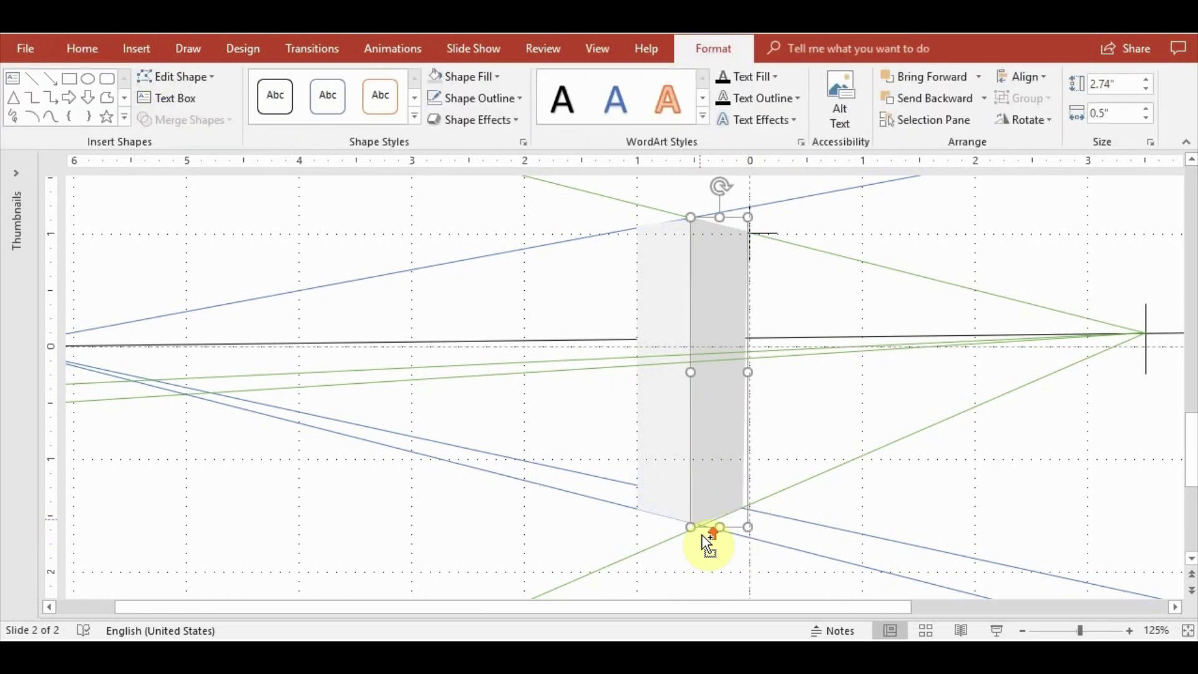
pyautogui.keyDown('ctrl'); pyautogui.scroll(5, 612, 473); pyautogui.keyUp('ctrl')
pyautogui.click(176, 76)
pyautogui.click(149, 123)
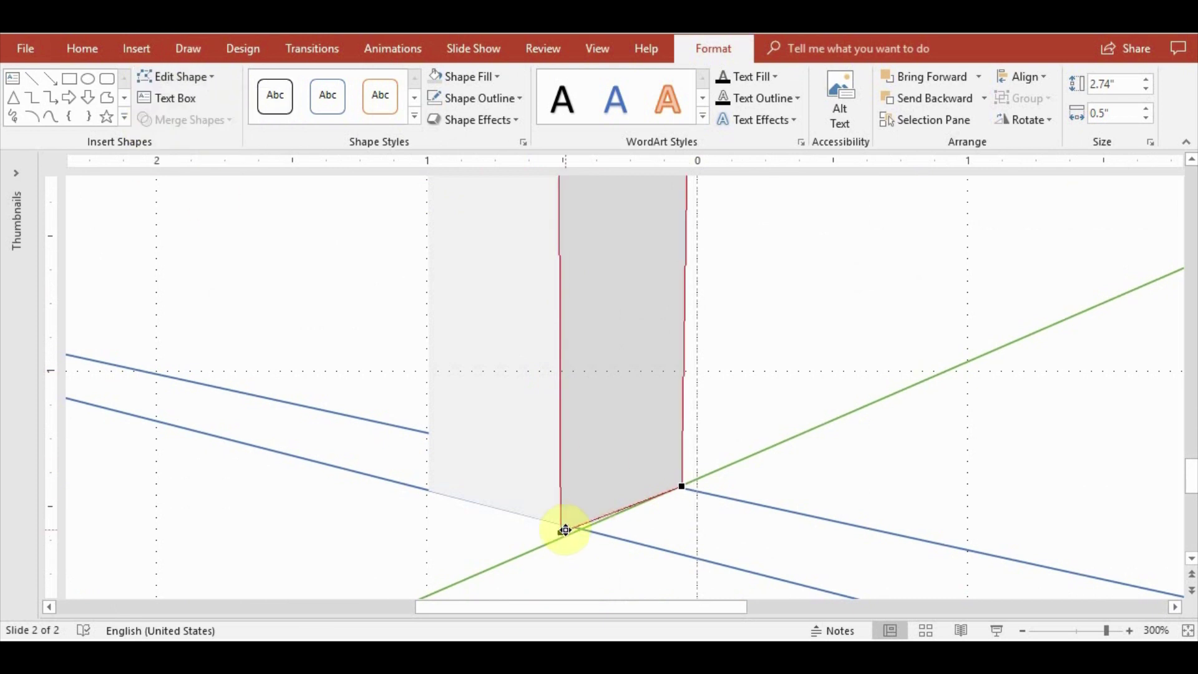
pyautogui.moveTo(562, 527); pyautogui.dragTo(564, 530)
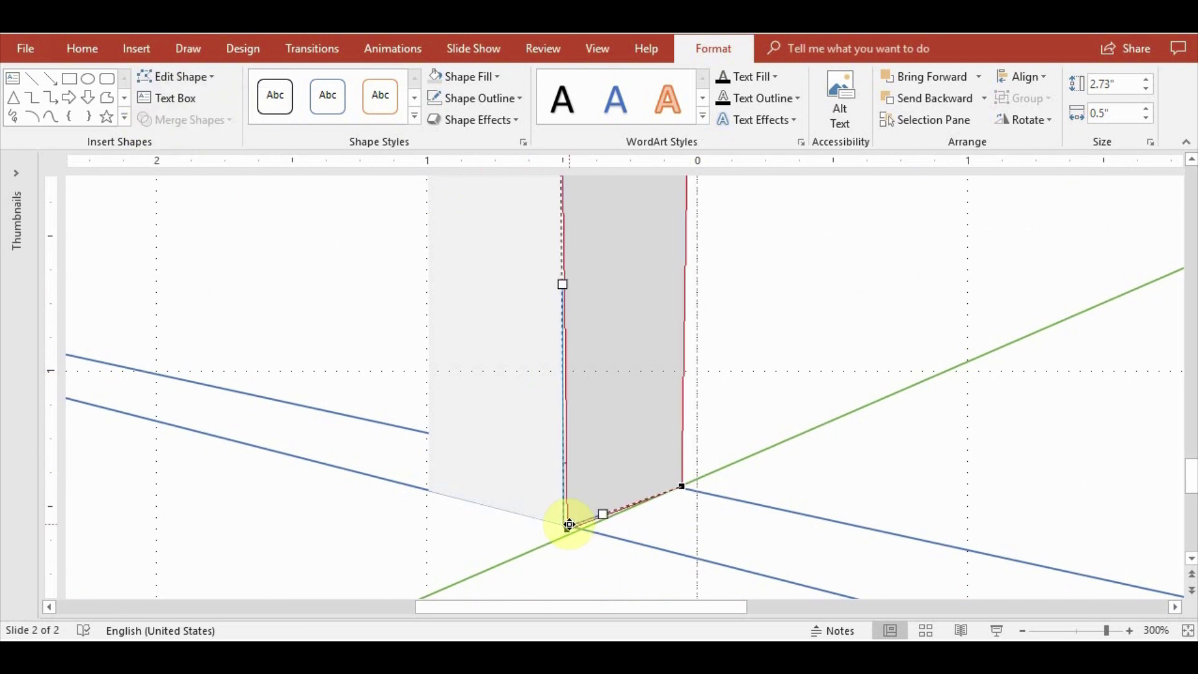
pyautogui.moveTo(685, 489); pyautogui.dragTo(682, 486)
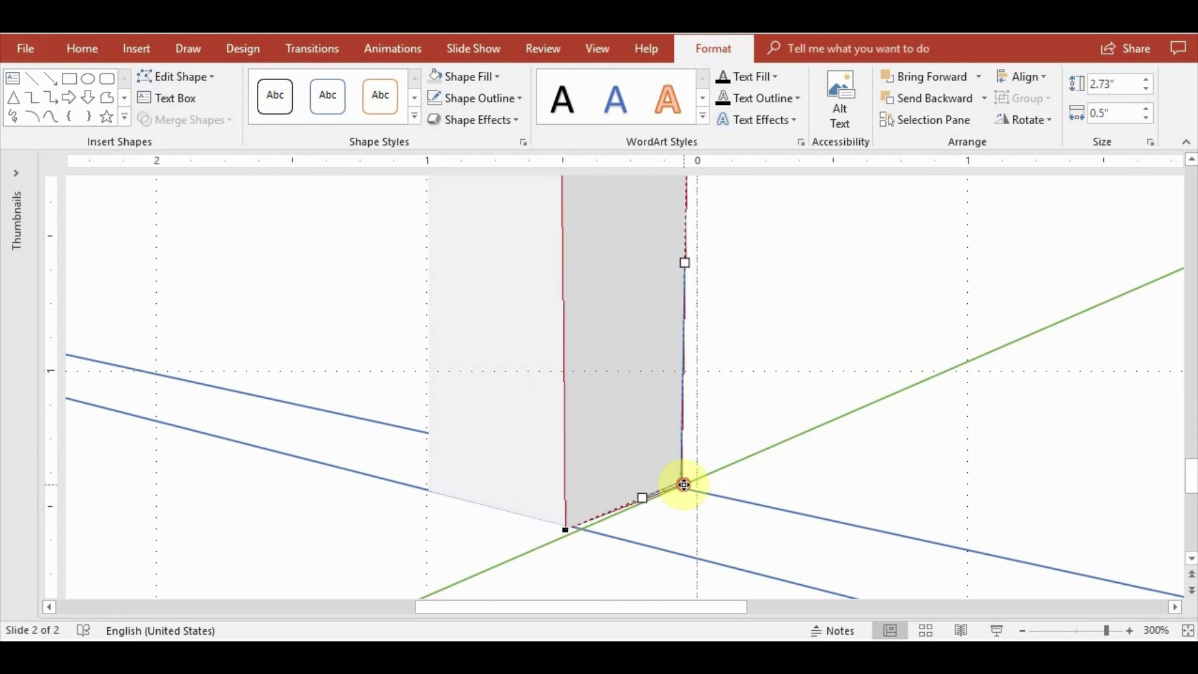
pyautogui.click(693, 518)
pyautogui.keyDown('ctrl'); pyautogui.scroll(-5, 727, 458); pyautogui.keyUp('ctrl')
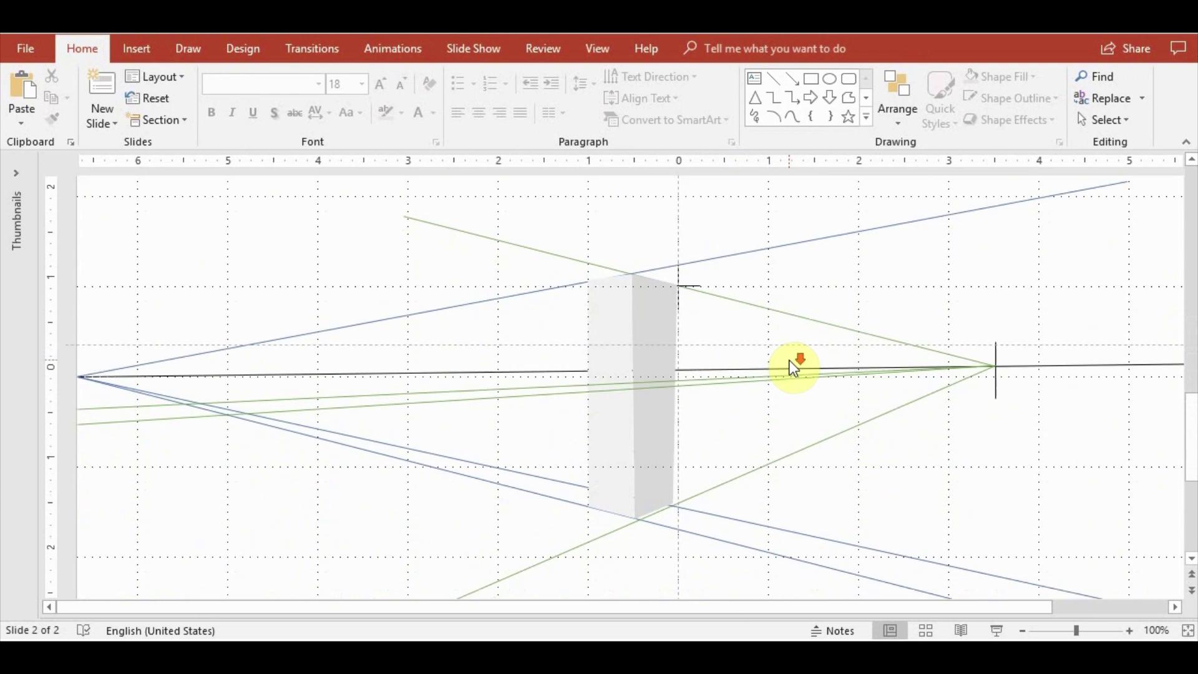
# Paste a cross marker and place it on the green-blue intersection at the box's bottom front corner
pyautogui.keyDown('ctrl'); pyautogui.scroll(-4, 717, 327); pyautogui.keyUp('ctrl')
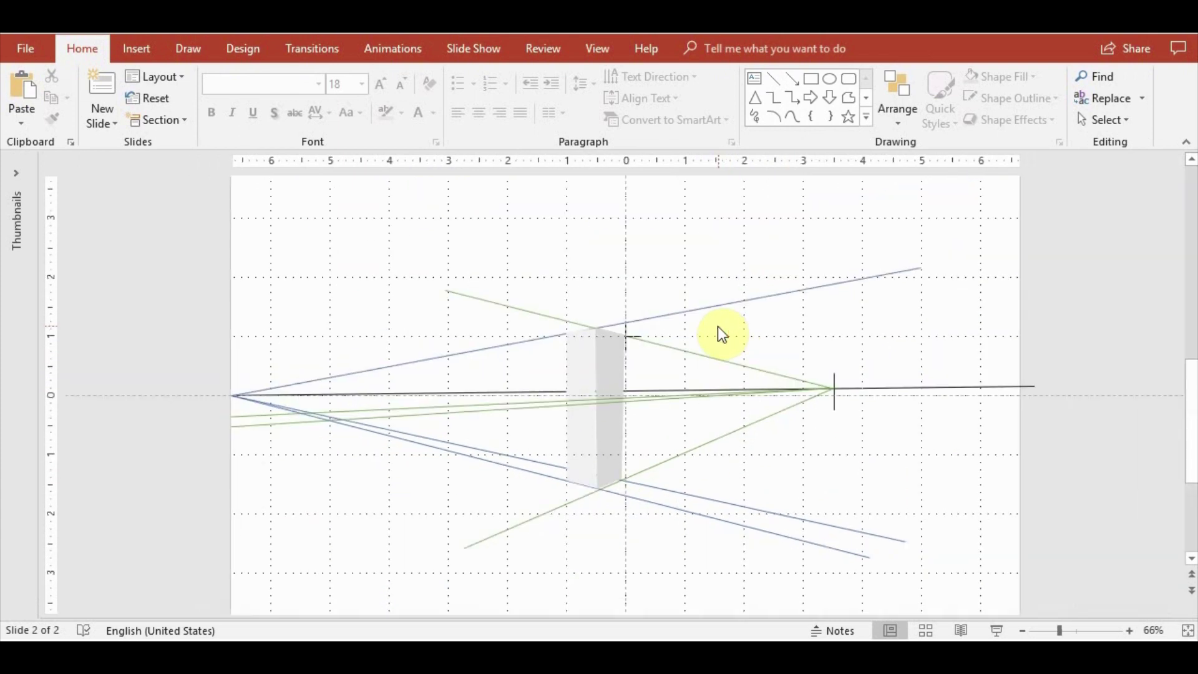
pyautogui.keyDown('ctrl'); pyautogui.scroll(2, 716, 305); pyautogui.keyUp('ctrl')
pyautogui.hotkey('ctrl', 'v')
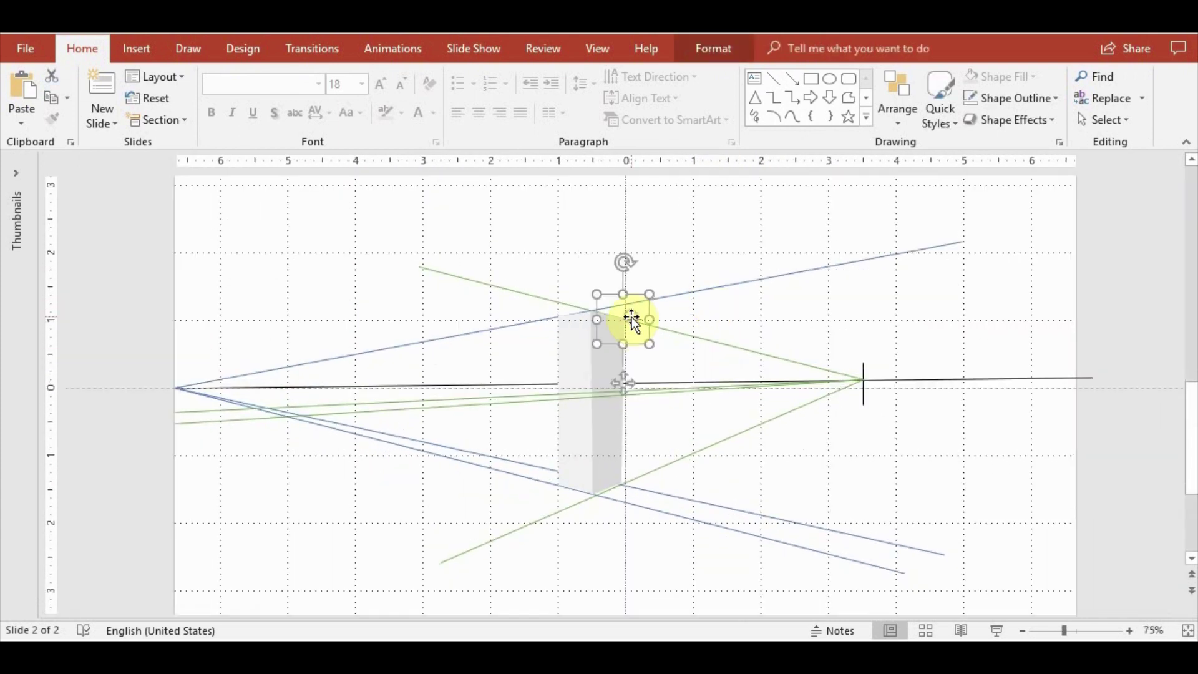
pyautogui.moveTo(646, 327)
pyautogui.mouseDown()
pyautogui.moveTo(615, 510)
pyautogui.moveTo(649, 514)
pyautogui.mouseUp()
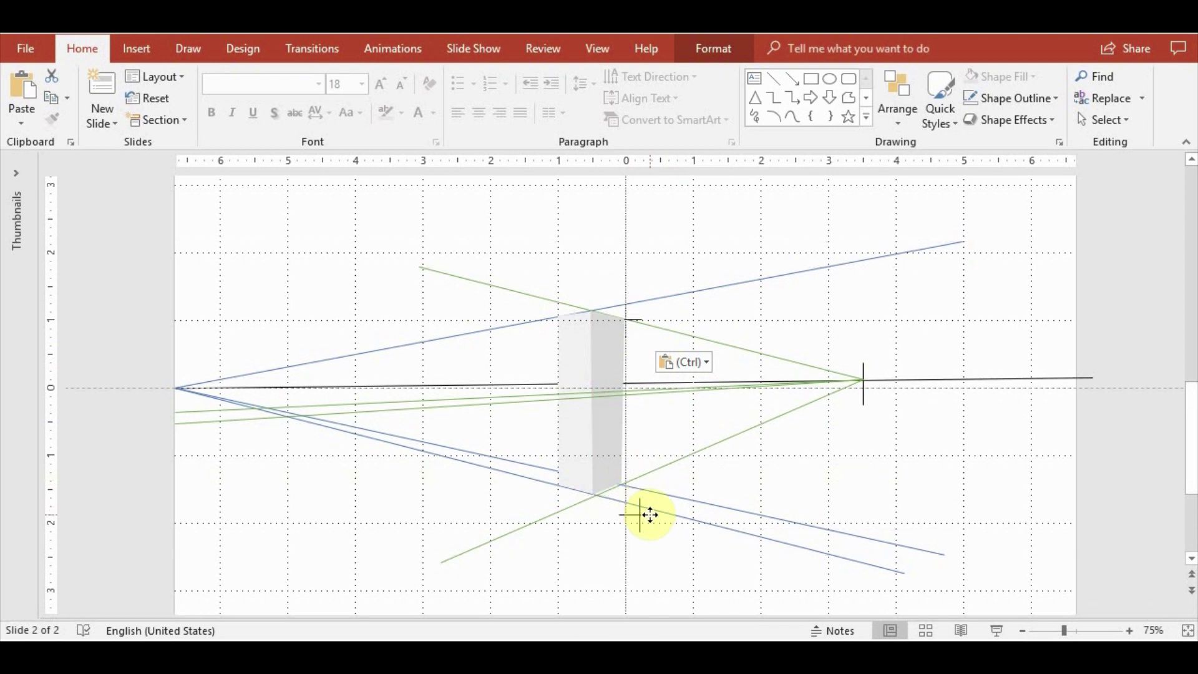
pyautogui.keyDown('ctrl'); pyautogui.scroll(5, 649, 515); pyautogui.keyUp('ctrl')
pyautogui.moveTo(643, 393)
pyautogui.mouseDown()
pyautogui.moveTo(605, 358)
pyautogui.moveTo(577, 359)
pyautogui.moveTo(592, 364)
pyautogui.mouseUp()
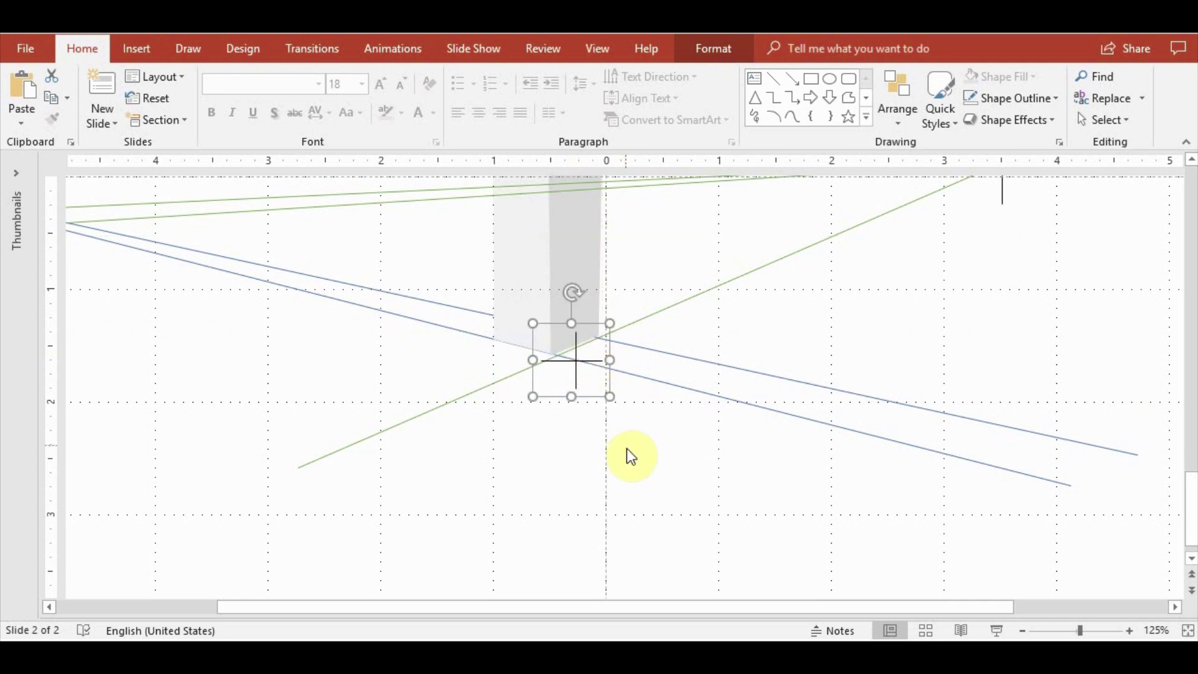
pyautogui.scroll(3, 627, 443)
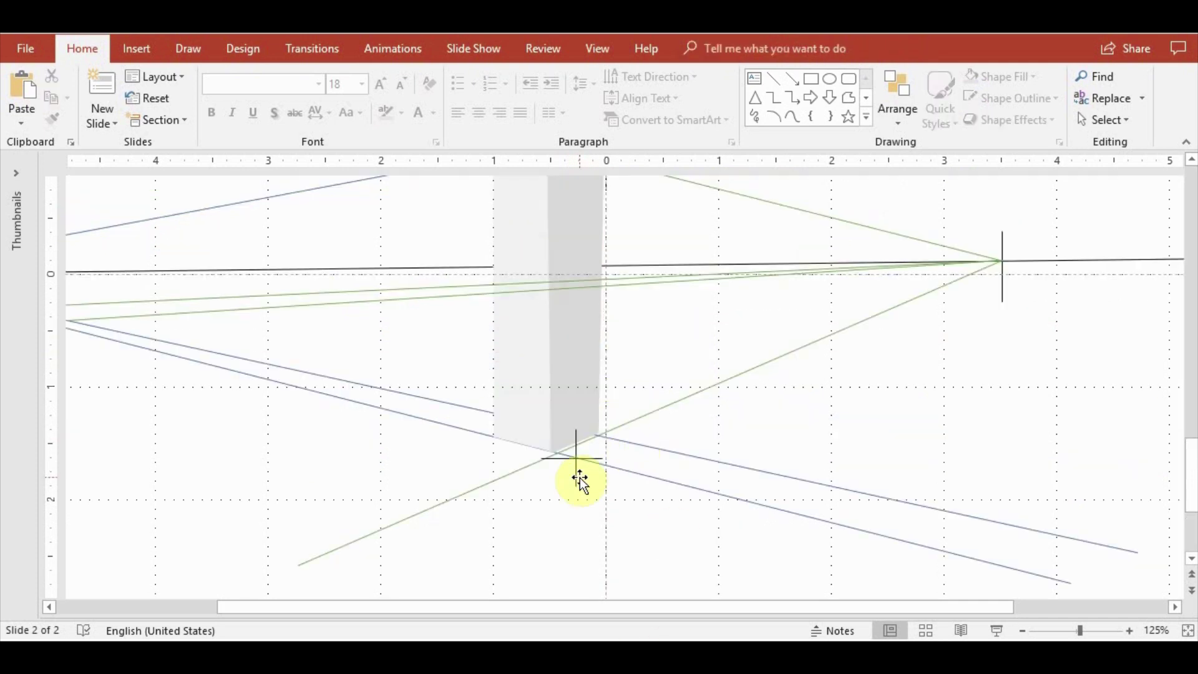
pyautogui.moveTo(580, 478); pyautogui.dragTo(568, 455)
# Lengthen the lower green guide and copy crosses onto the horizon intersections right of the box
pyautogui.click(487, 484)
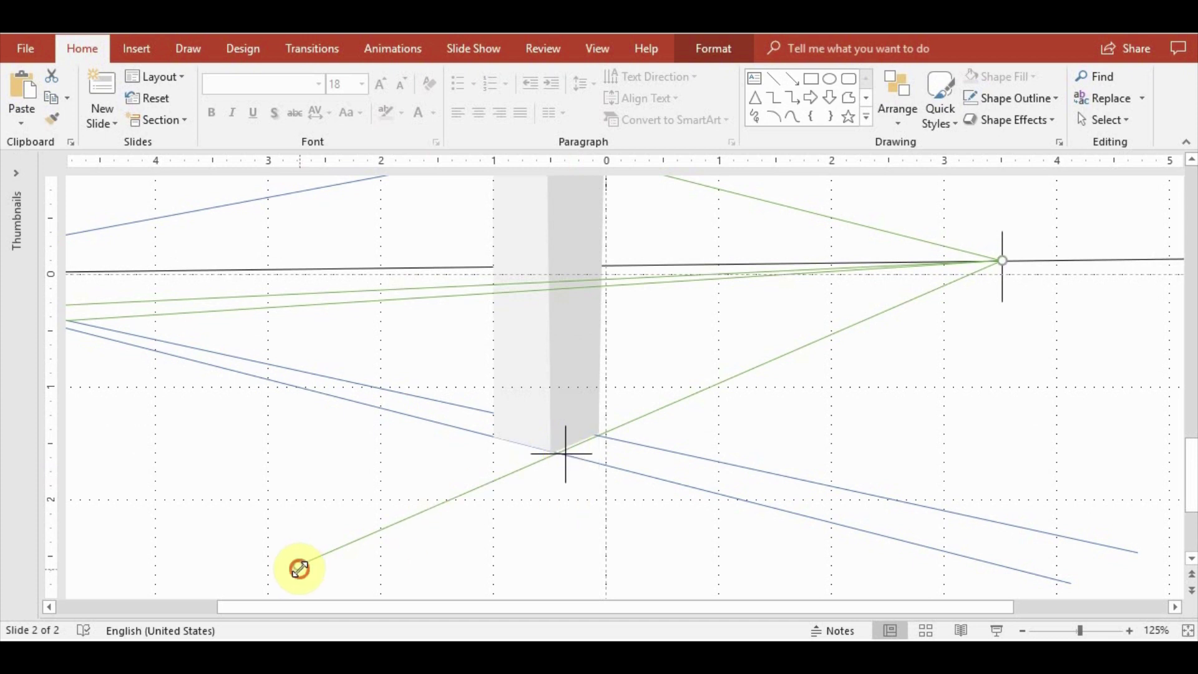
pyautogui.moveTo(299, 569); pyautogui.dragTo(300, 572)
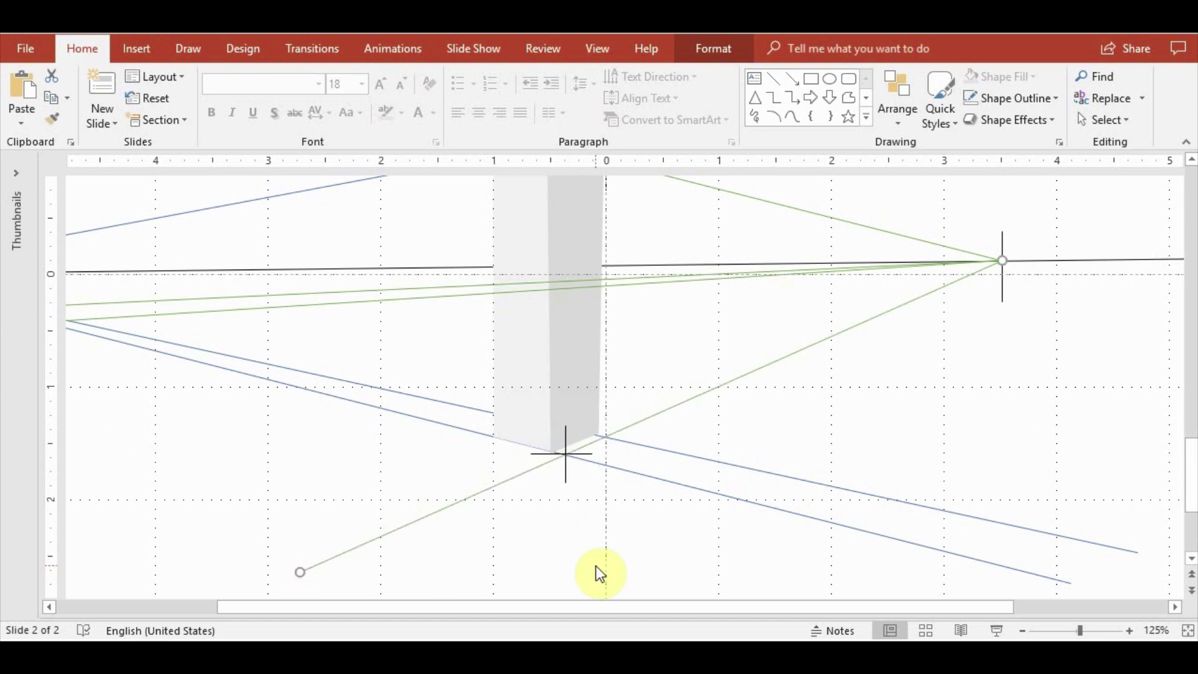
pyautogui.click(566, 436)
pyautogui.hotkey('ctrl', 'c')
pyautogui.hotkey('ctrl', 'v')
pyautogui.moveTo(580, 469); pyautogui.dragTo(566, 287)
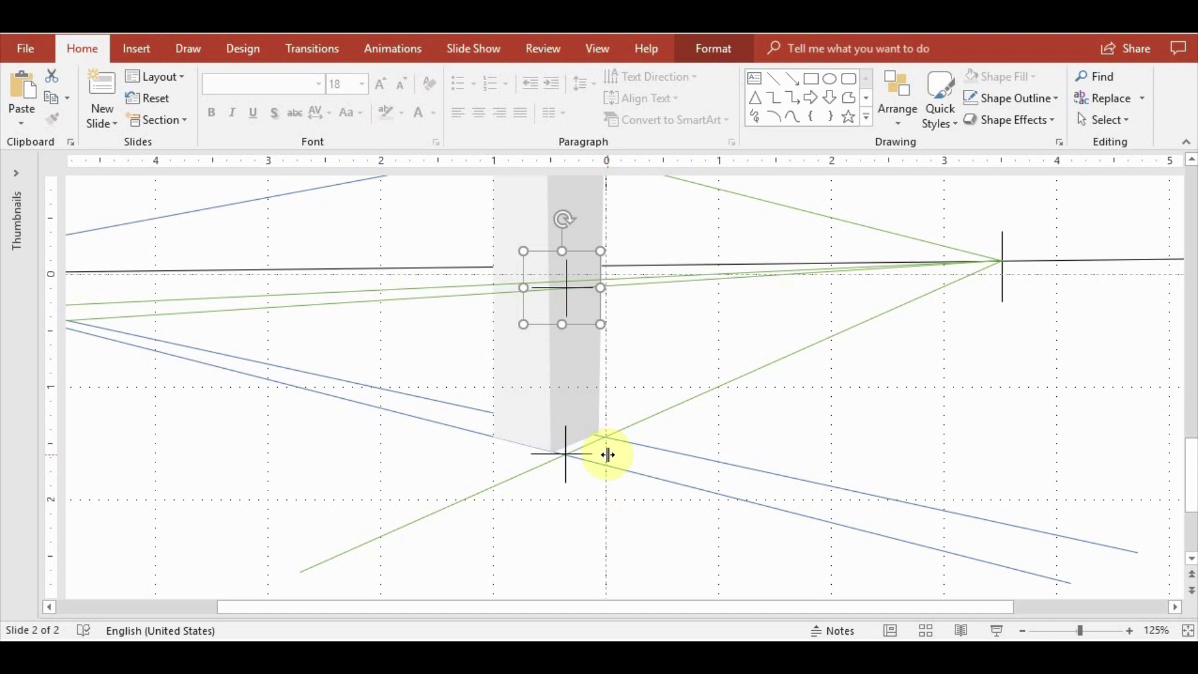
pyautogui.scroll(1, 543, 522)
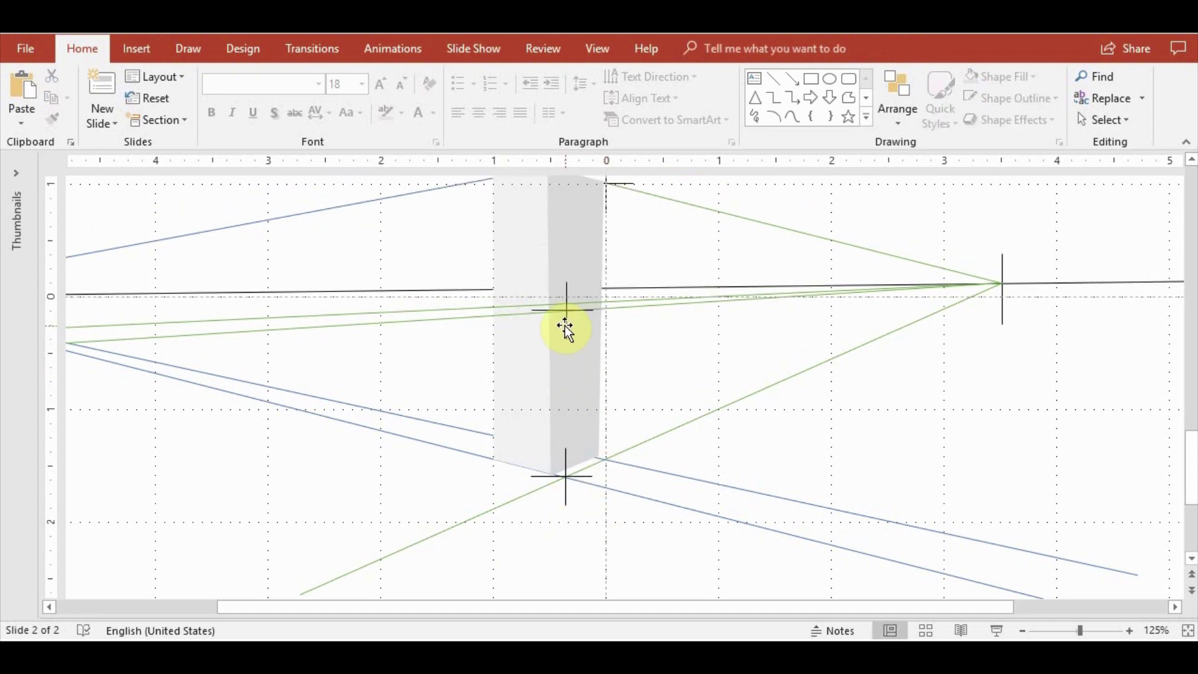
pyautogui.moveTo(569, 330)
pyautogui.mouseDown()
pyautogui.moveTo(646, 313)
pyautogui.moveTo(635, 307)
pyautogui.mouseUp()
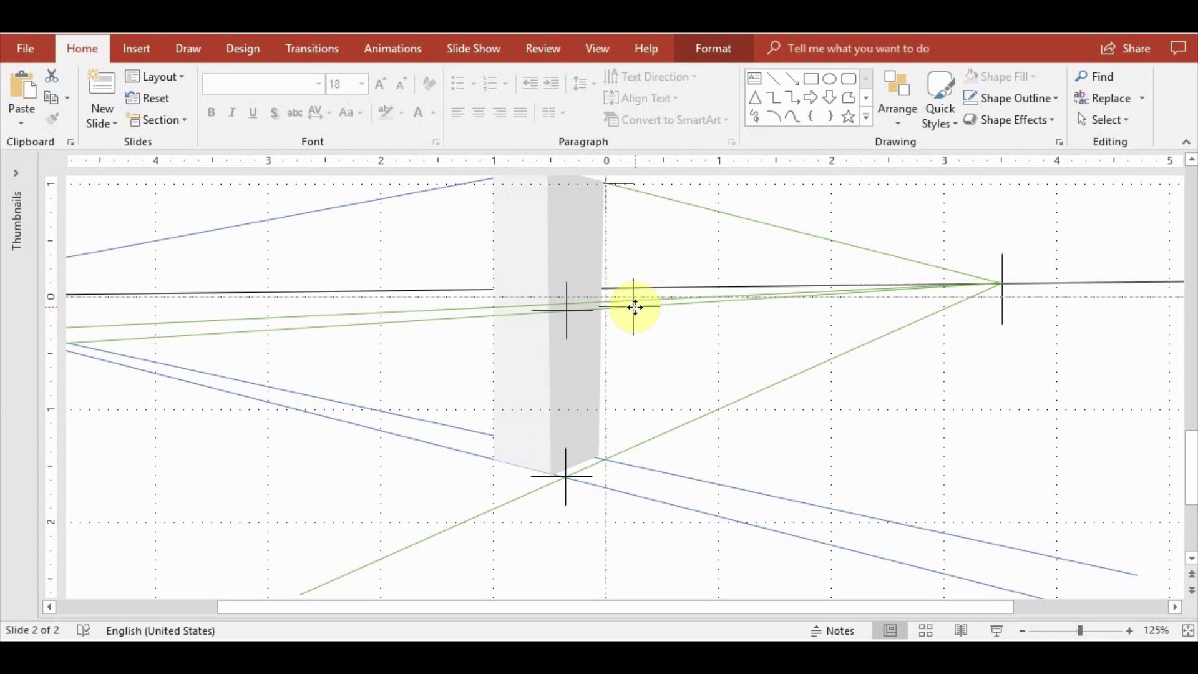
# Paste another cross at the lower-right guide-line intersection
pyautogui.keyDown('ctrl'); pyautogui.scroll(5, 634, 307); pyautogui.keyUp('ctrl')
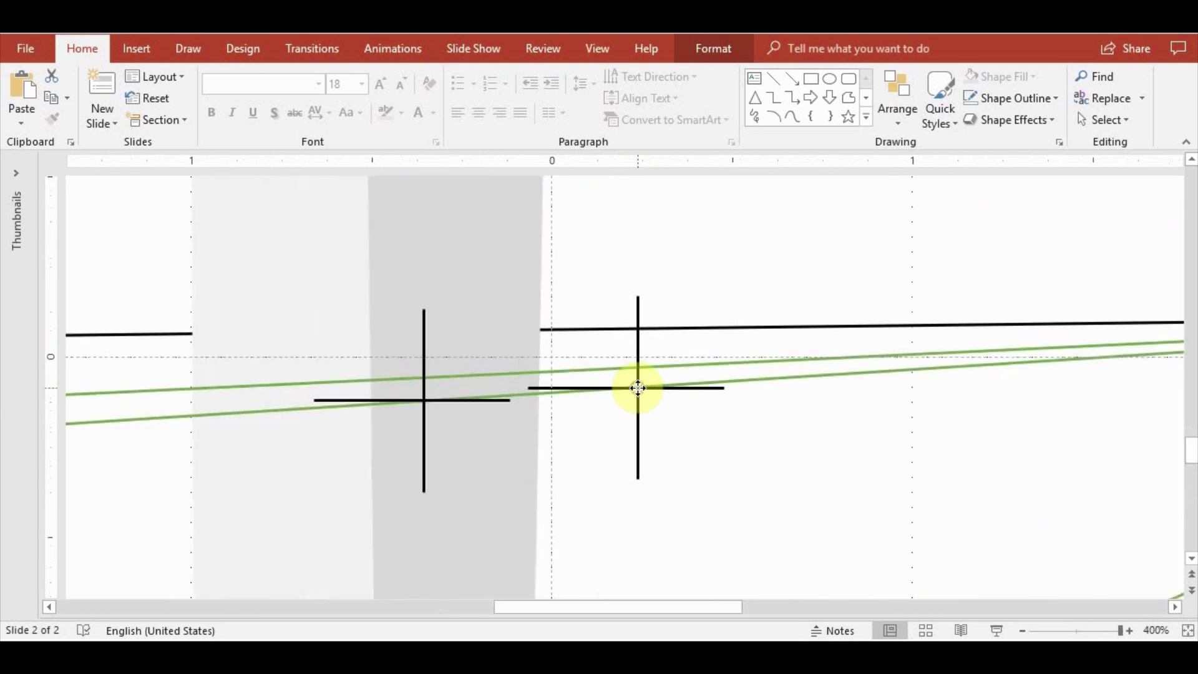
pyautogui.click(641, 388)
pyautogui.keyDown('ctrl'); pyautogui.scroll(-5, 649, 474); pyautogui.keyUp('ctrl')
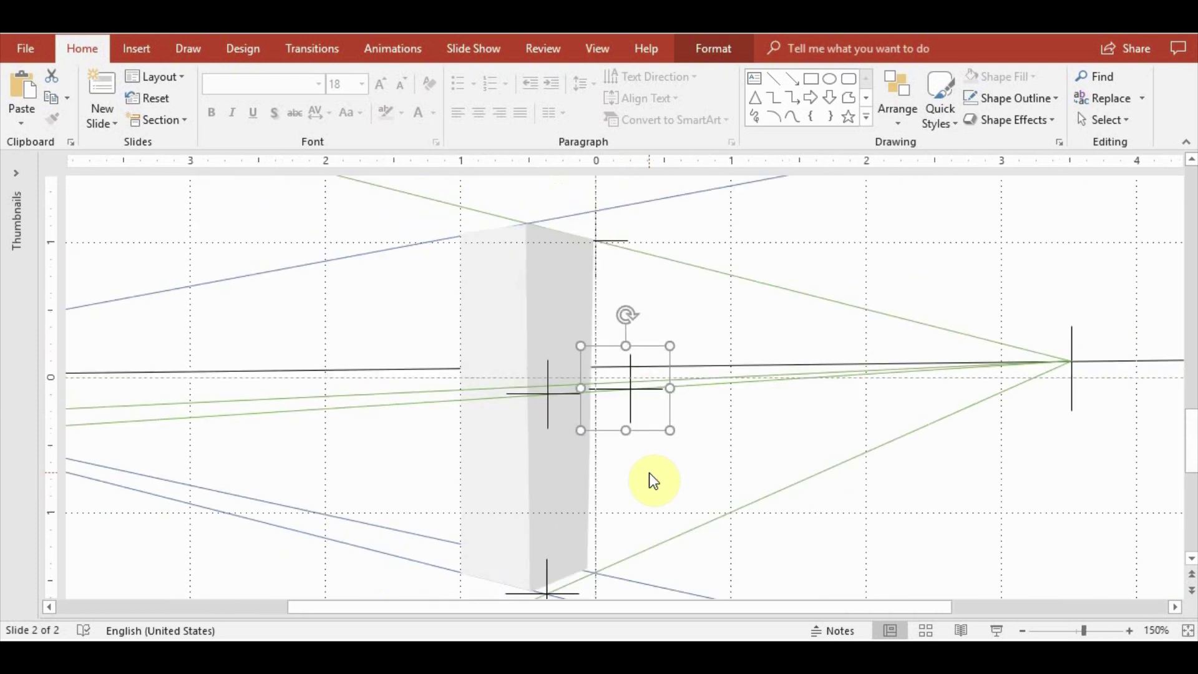
pyautogui.hotkey('ctrl', 'v')
pyautogui.moveTo(663, 340)
pyautogui.mouseDown()
pyautogui.moveTo(631, 323)
pyautogui.moveTo(636, 549)
pyautogui.mouseUp()
pyautogui.click(825, 481)
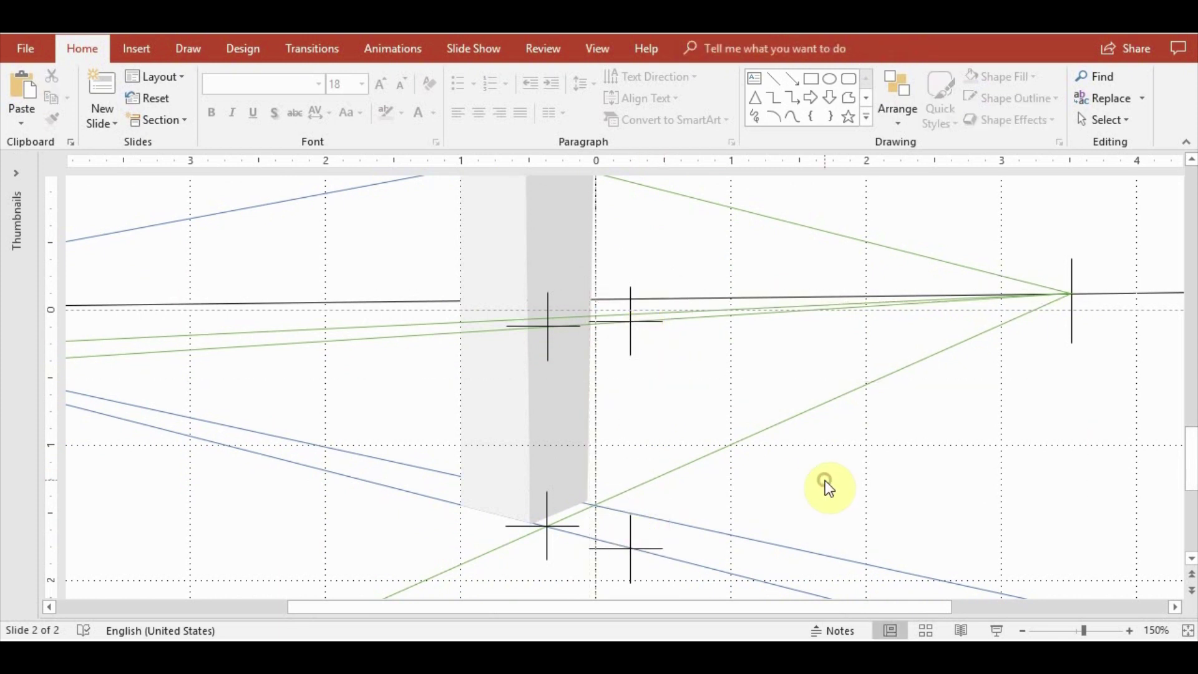
# Draw a shape through the four cross markers and fill it very light grey
pyautogui.click(136, 49)
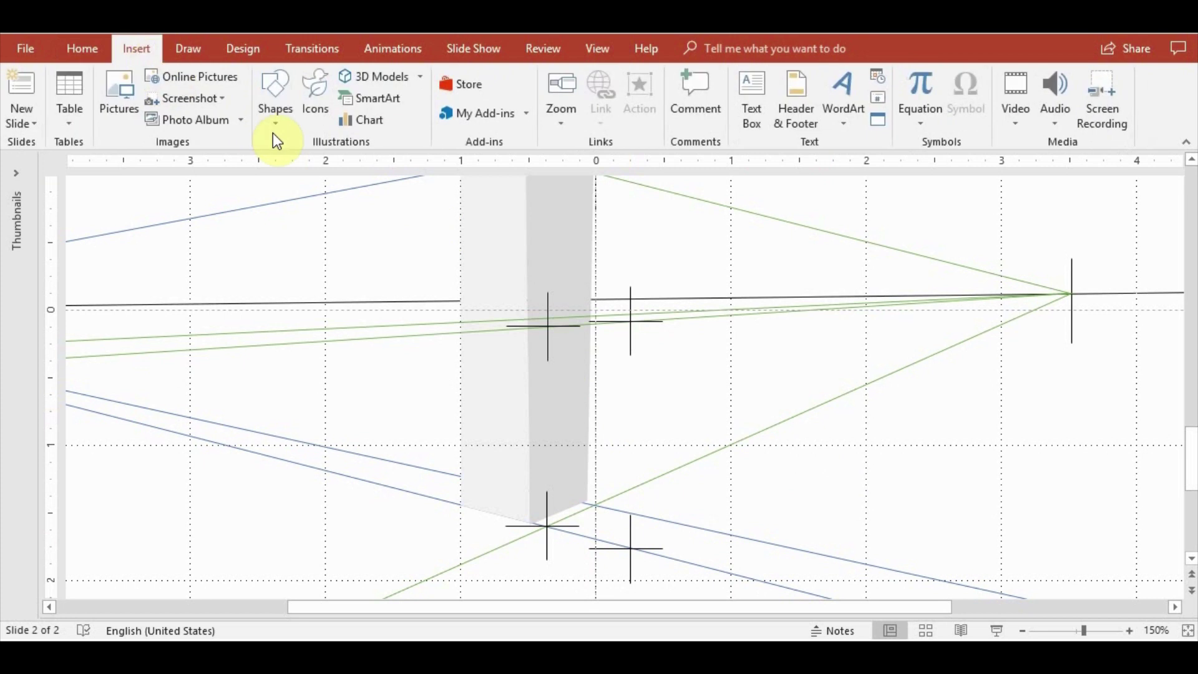
pyautogui.click(275, 102)
pyautogui.click(336, 171)
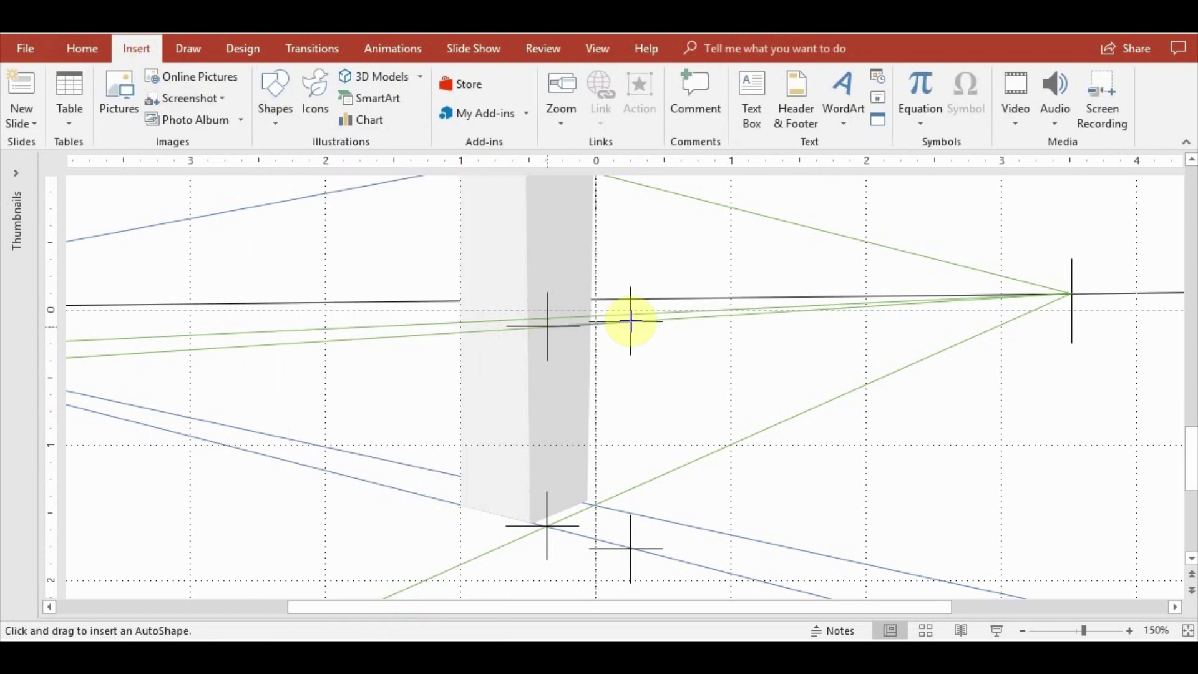
pyautogui.moveTo(630, 321); pyautogui.dragTo(631, 549)
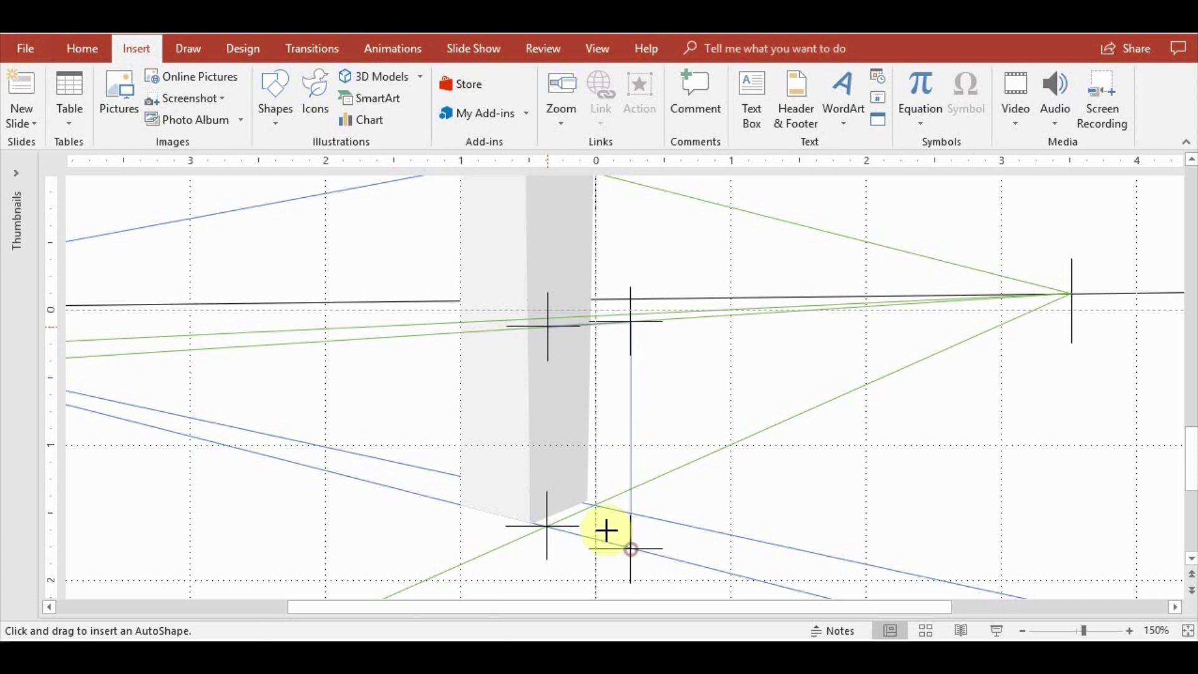
pyautogui.click(547, 526)
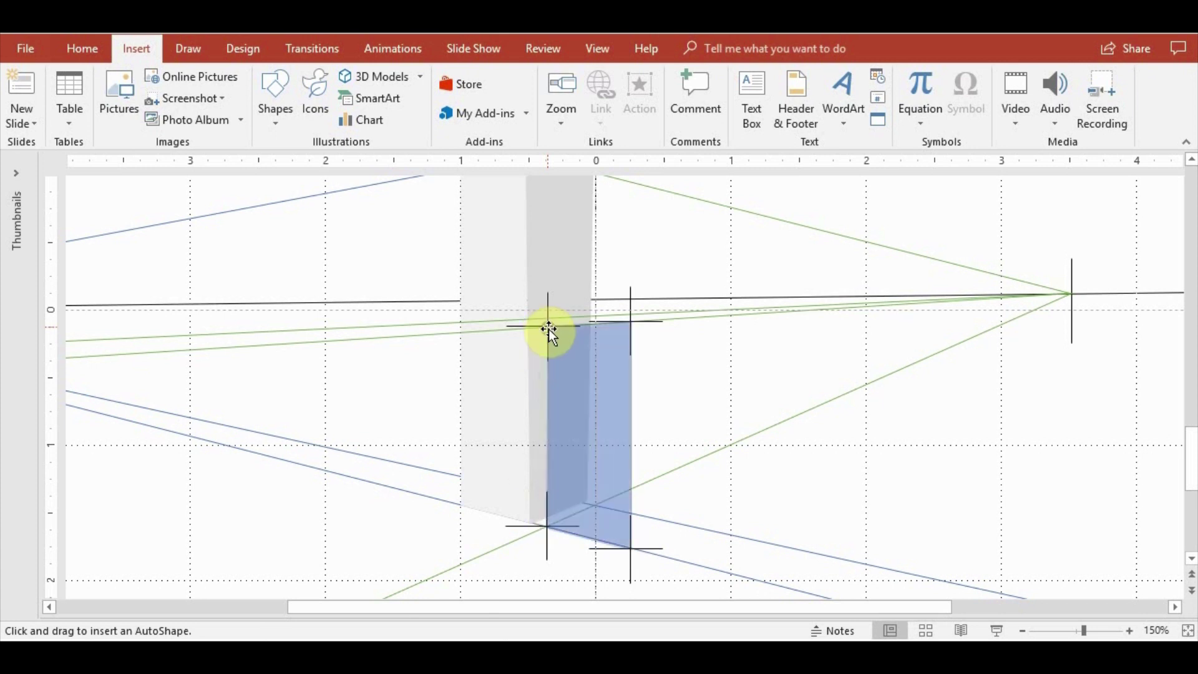
pyautogui.click(549, 326)
pyautogui.click(498, 77)
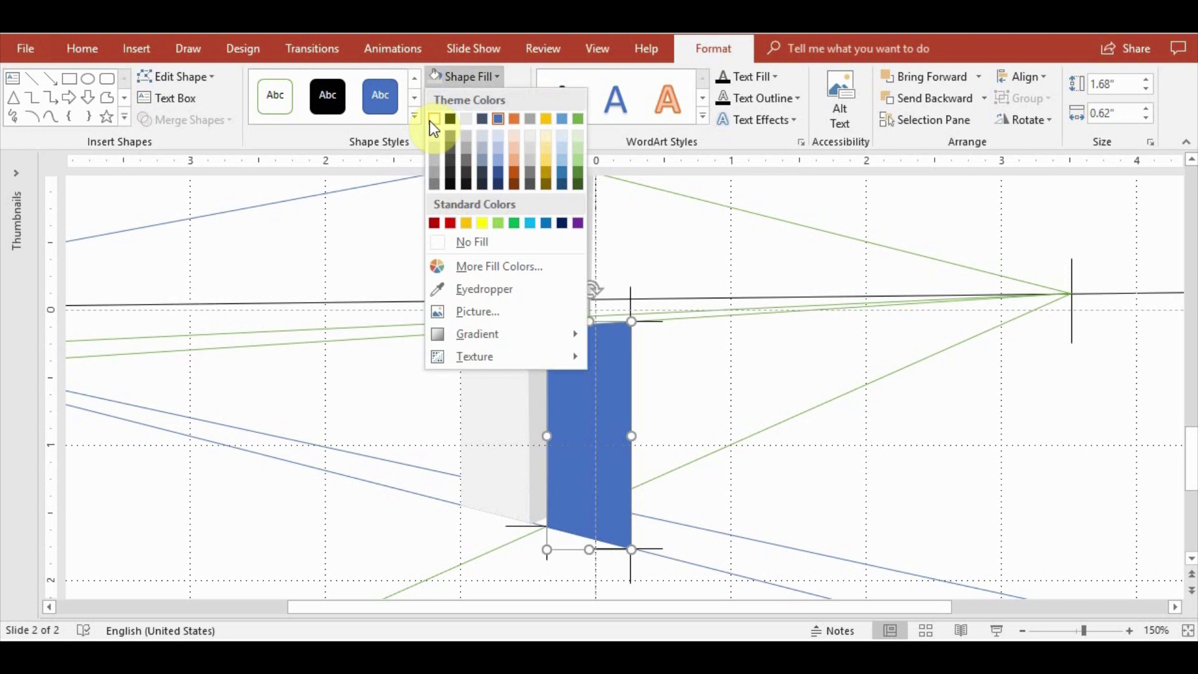
pyautogui.click(437, 137)
pyautogui.click(864, 484)
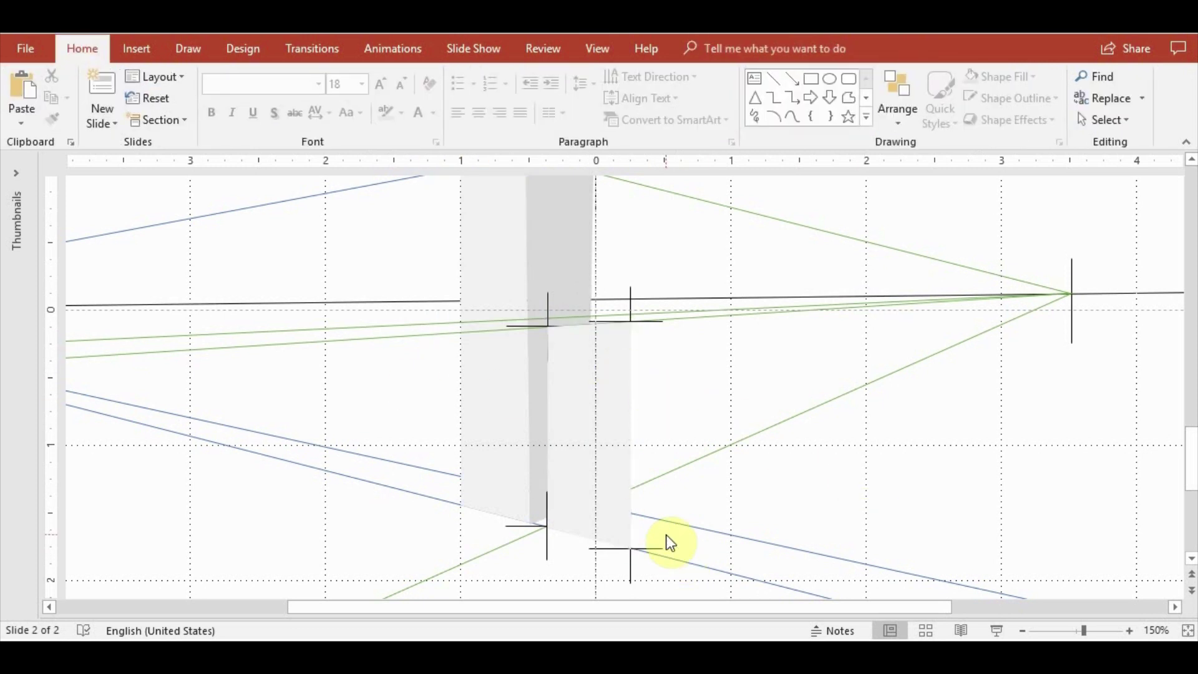
# Duplicate the upper-right cross with Ctrl+D and move the copy down to the lower-right corner
pyautogui.scroll(-1, 670, 543)
pyautogui.click(649, 284)
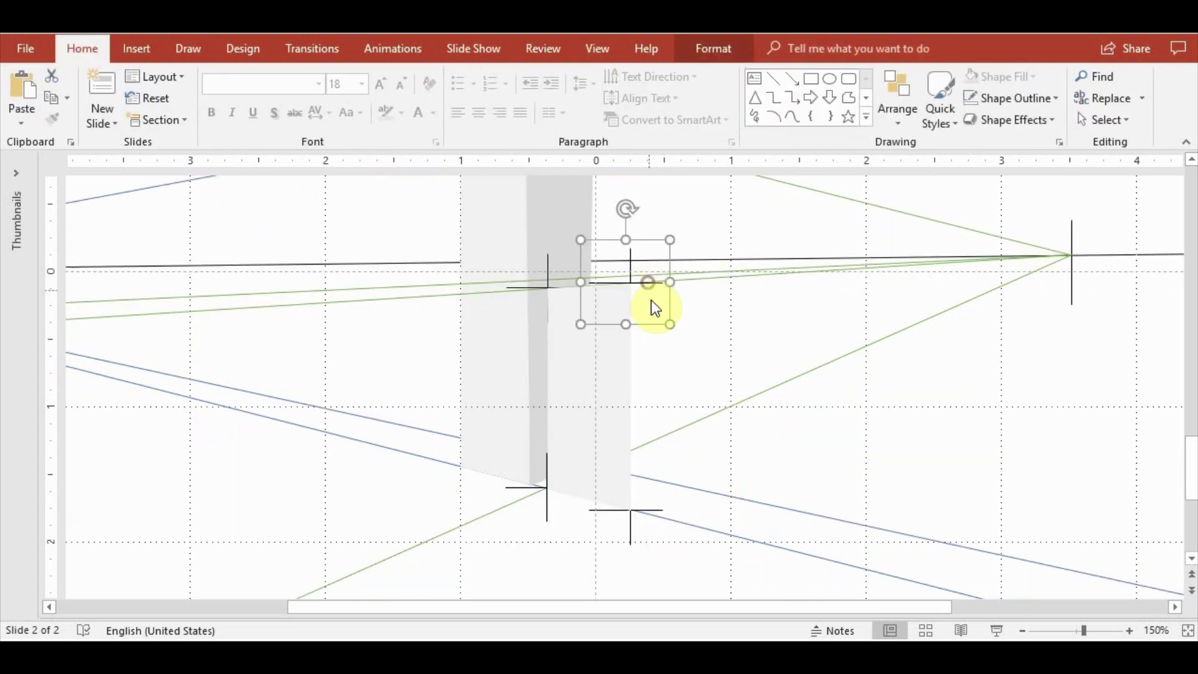
pyautogui.hotkey('ctrl', 'd')
pyautogui.keyDown('ctrl'); pyautogui.scroll(5, 675, 308); pyautogui.keyUp('ctrl')
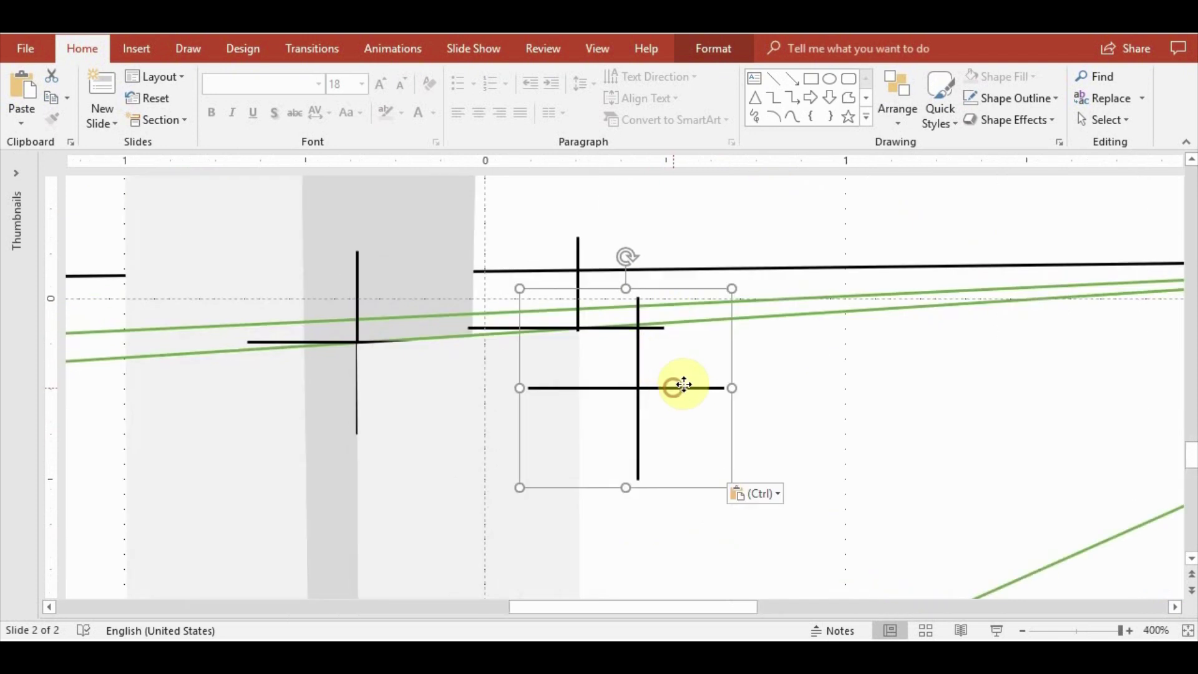
pyautogui.moveTo(661, 388)
pyautogui.mouseDown()
pyautogui.moveTo(728, 306)
pyautogui.moveTo(737, 319)
pyautogui.mouseUp()
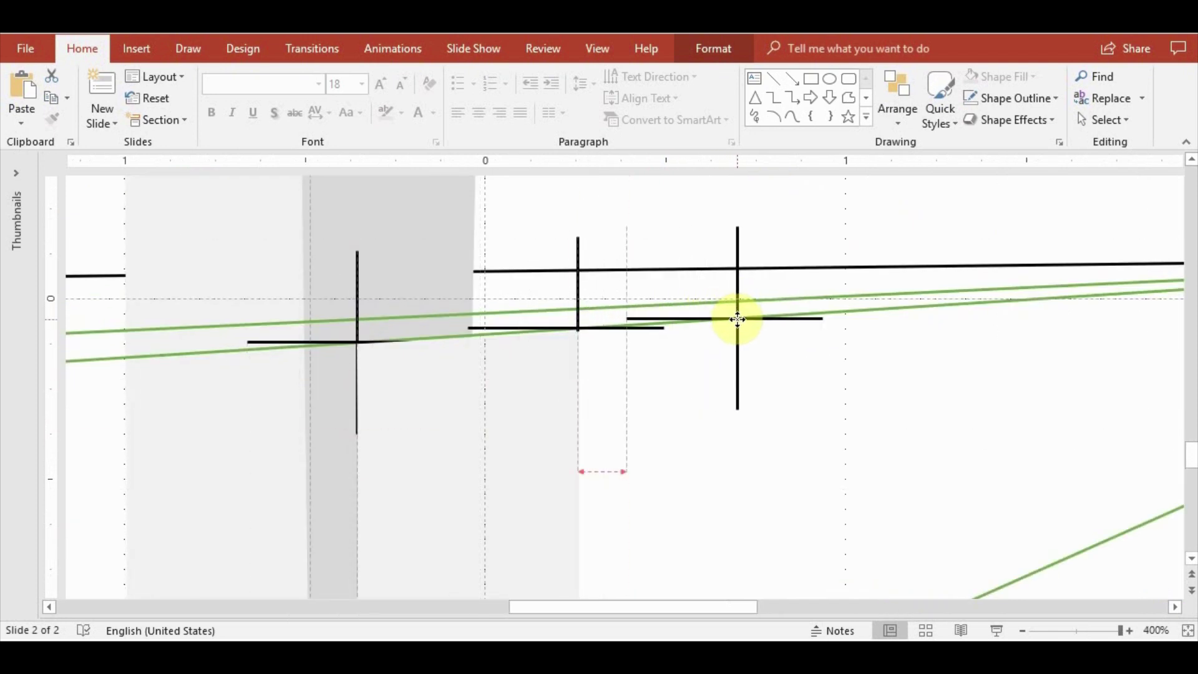
pyautogui.keyDown('ctrl'); pyautogui.scroll(-3, 736, 424); pyautogui.keyUp('ctrl')
pyautogui.keyDown('ctrl'); pyautogui.scroll(-2, 736, 426); pyautogui.keyUp('ctrl')
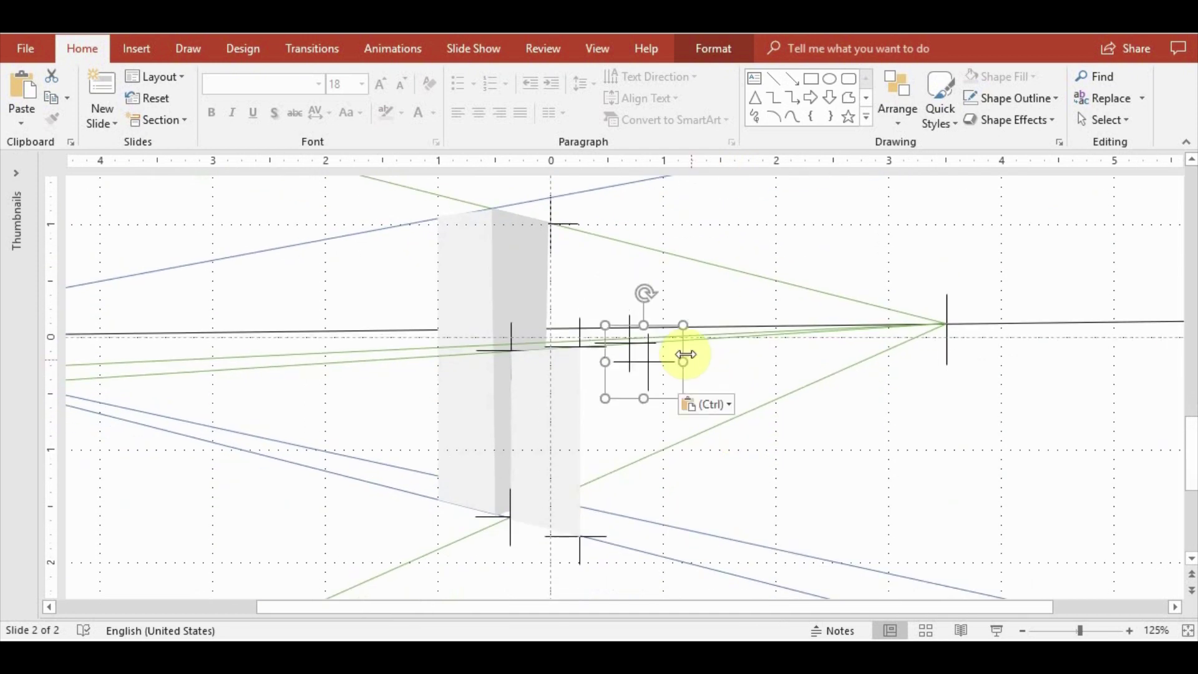
pyautogui.moveTo(642, 361); pyautogui.dragTo(640, 516)
pyautogui.click(775, 492)
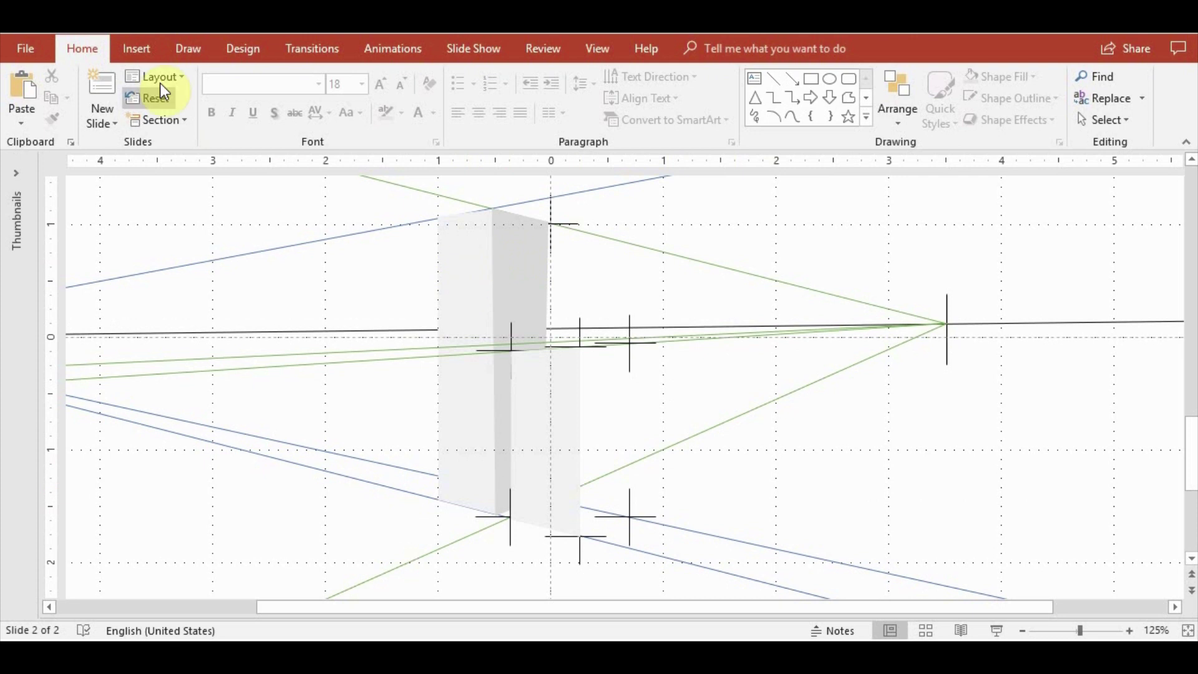
pyautogui.click(150, 51)
pyautogui.click(276, 109)
# Draw a freeform side face through the right-hand crosses and fill it white
pyautogui.click(426, 166)
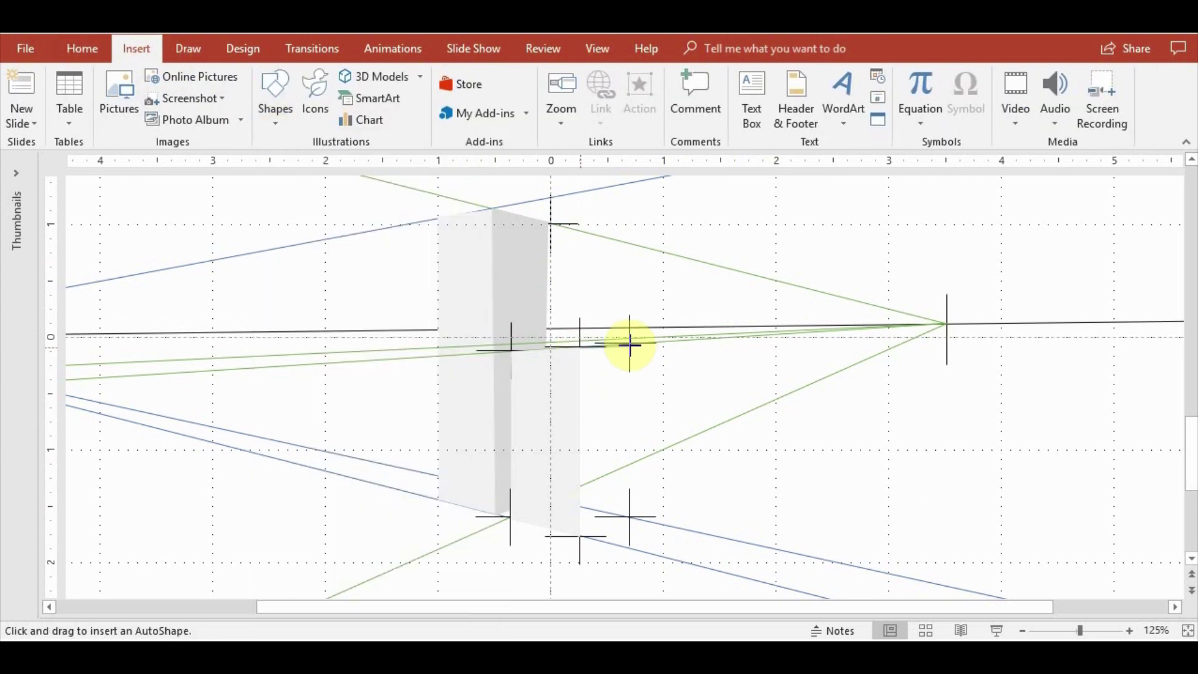
pyautogui.moveTo(629, 343)
pyautogui.mouseDown()
pyautogui.moveTo(629, 517)
pyautogui.moveTo(578, 539)
pyautogui.mouseUp()
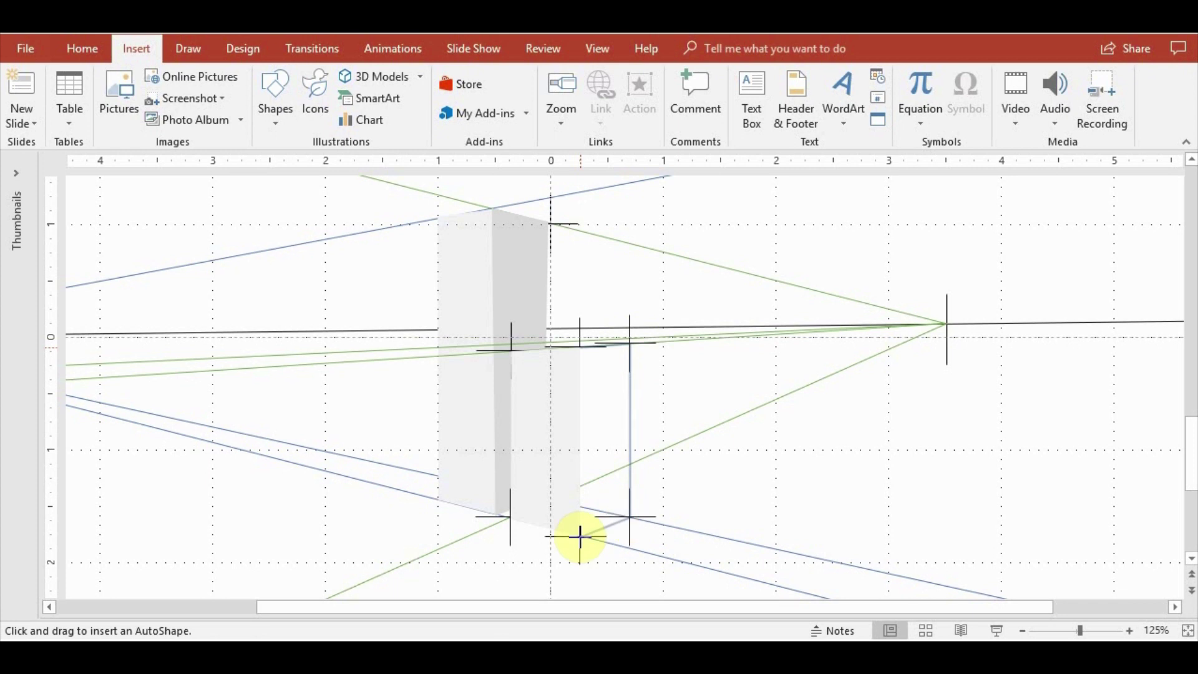
pyautogui.click(579, 536)
pyautogui.doubleClick(580, 343)
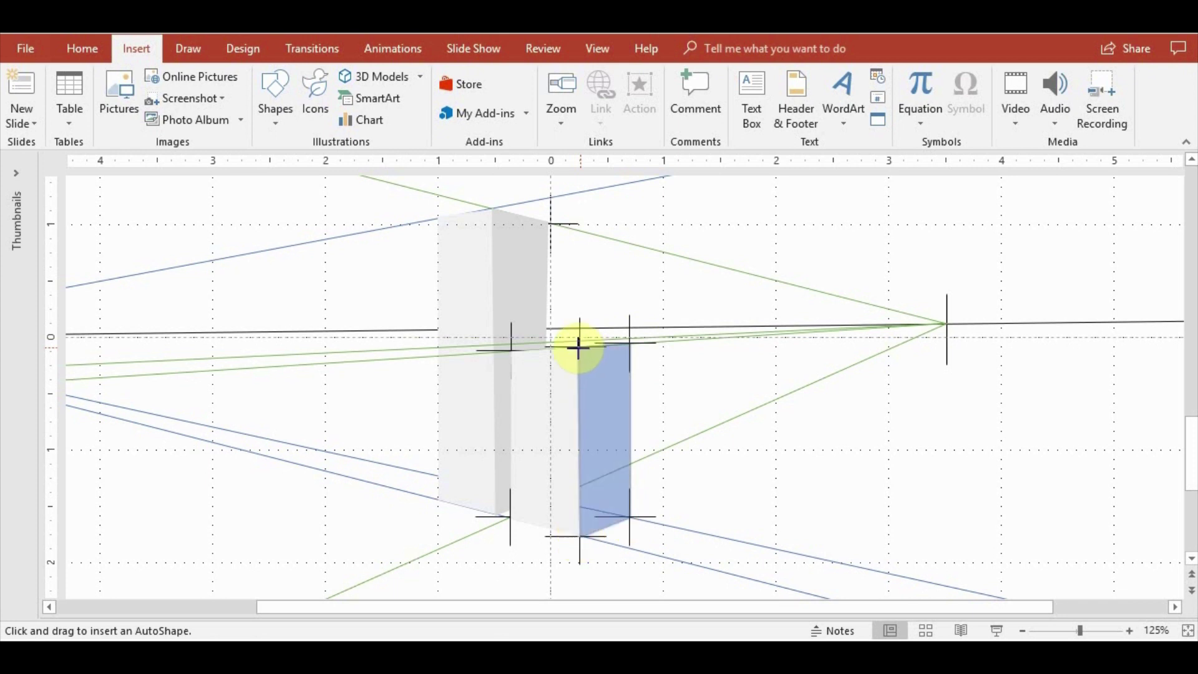
pyautogui.click(474, 78)
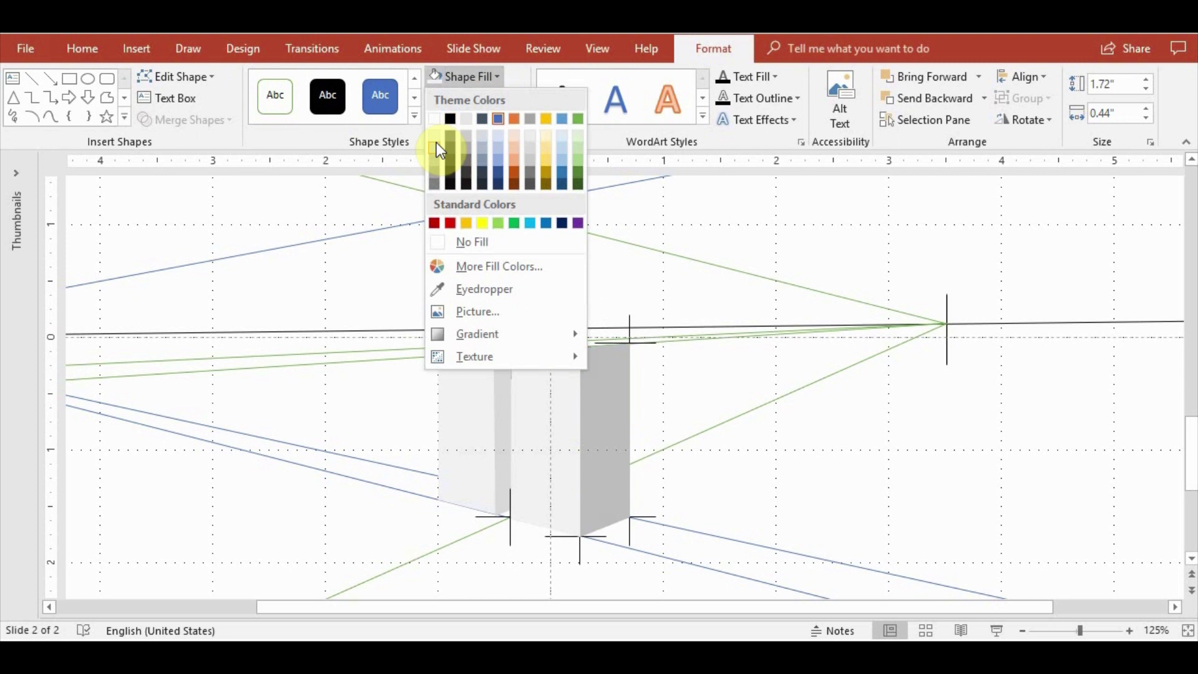
pyautogui.click(437, 143)
pyautogui.click(783, 465)
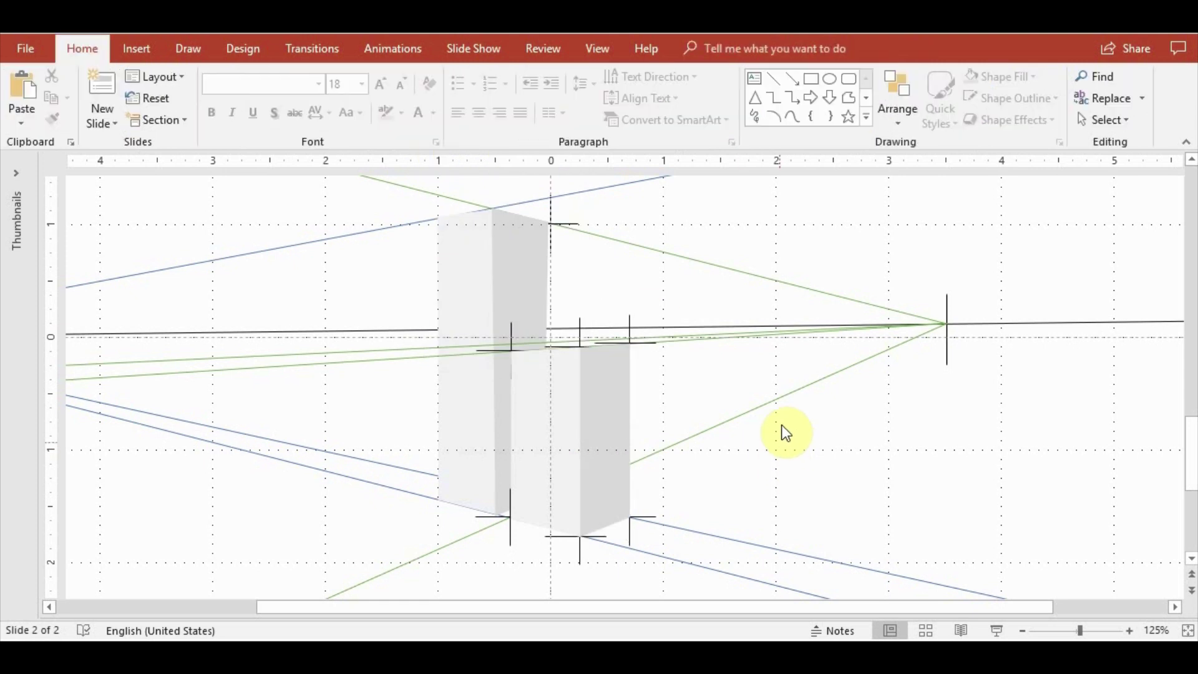
# Draw a thin freeform top face across the crosses along the horizon
pyautogui.scroll(-1, 718, 362)
pyautogui.click(621, 299)
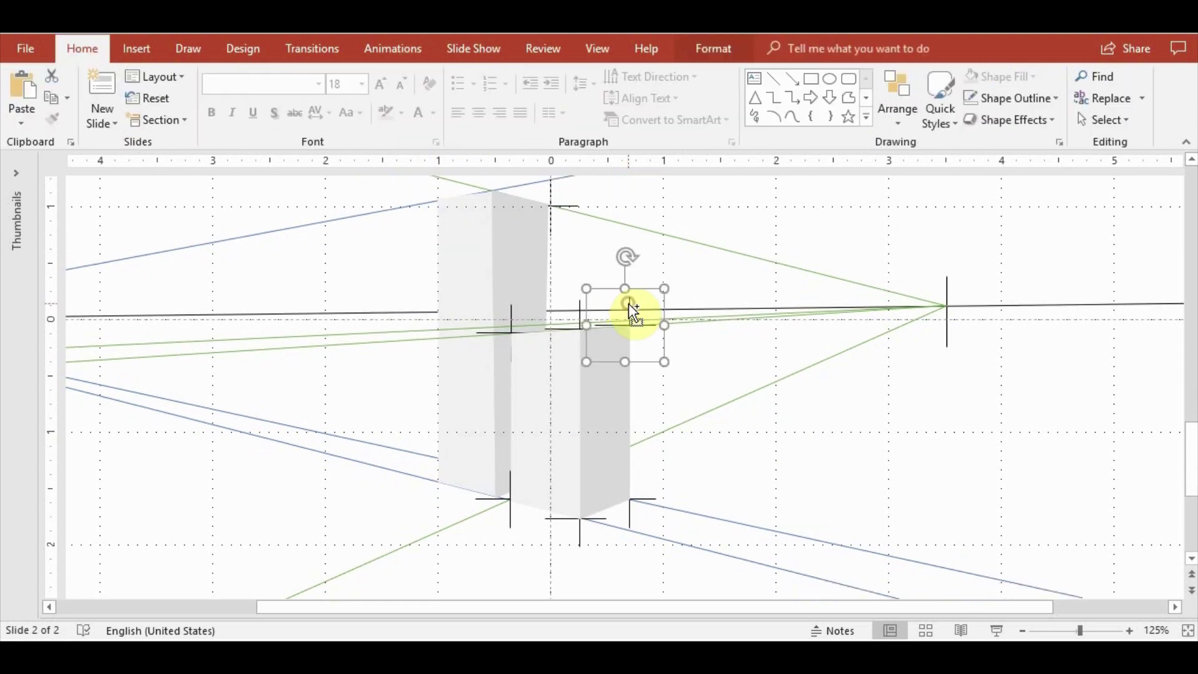
pyautogui.scroll(5, 627, 303)
pyautogui.scroll(2, 615, 337)
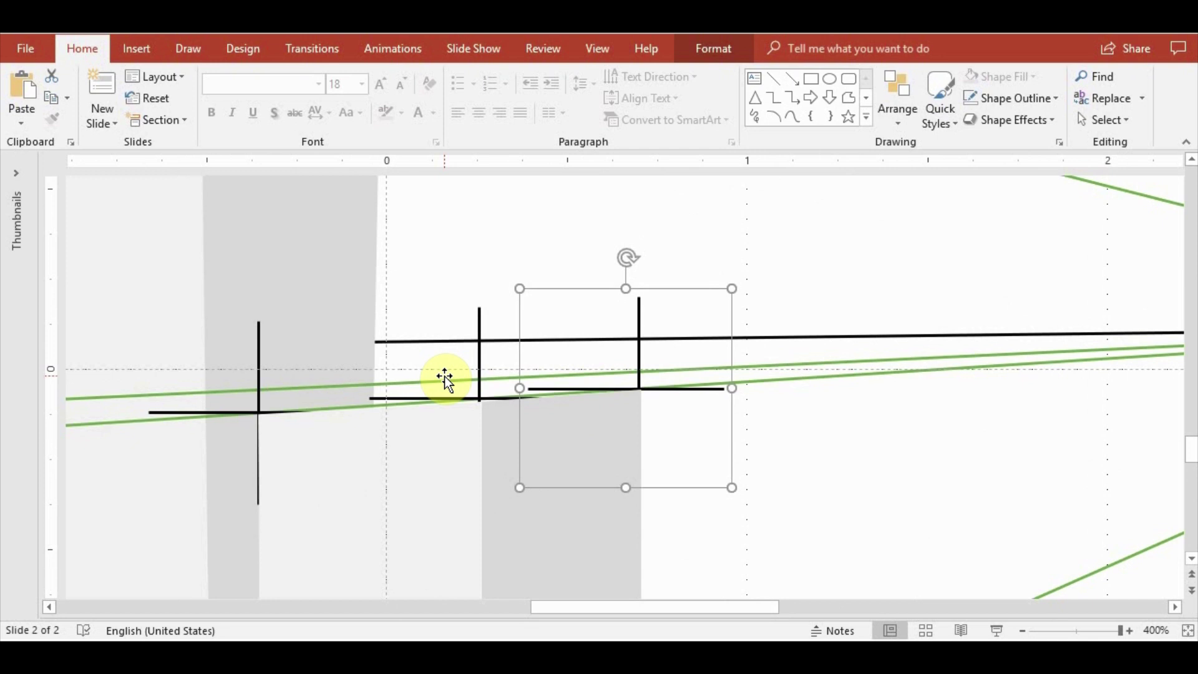
pyautogui.click(136, 48)
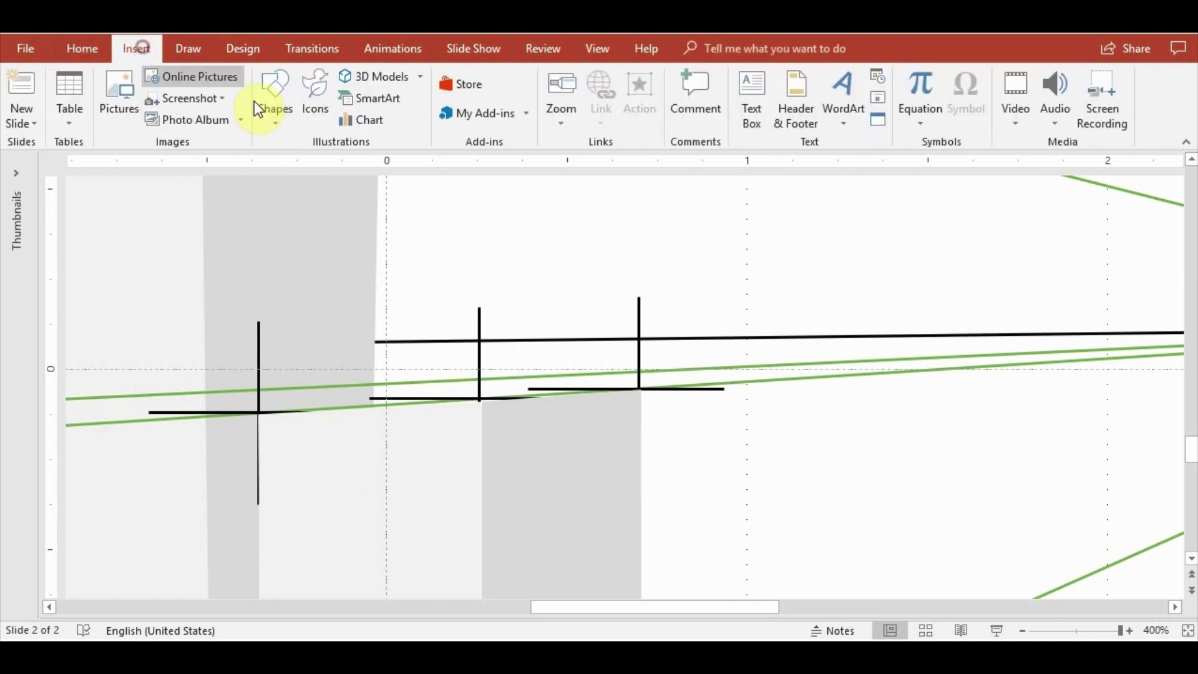
pyautogui.click(275, 100)
pyautogui.click(486, 165)
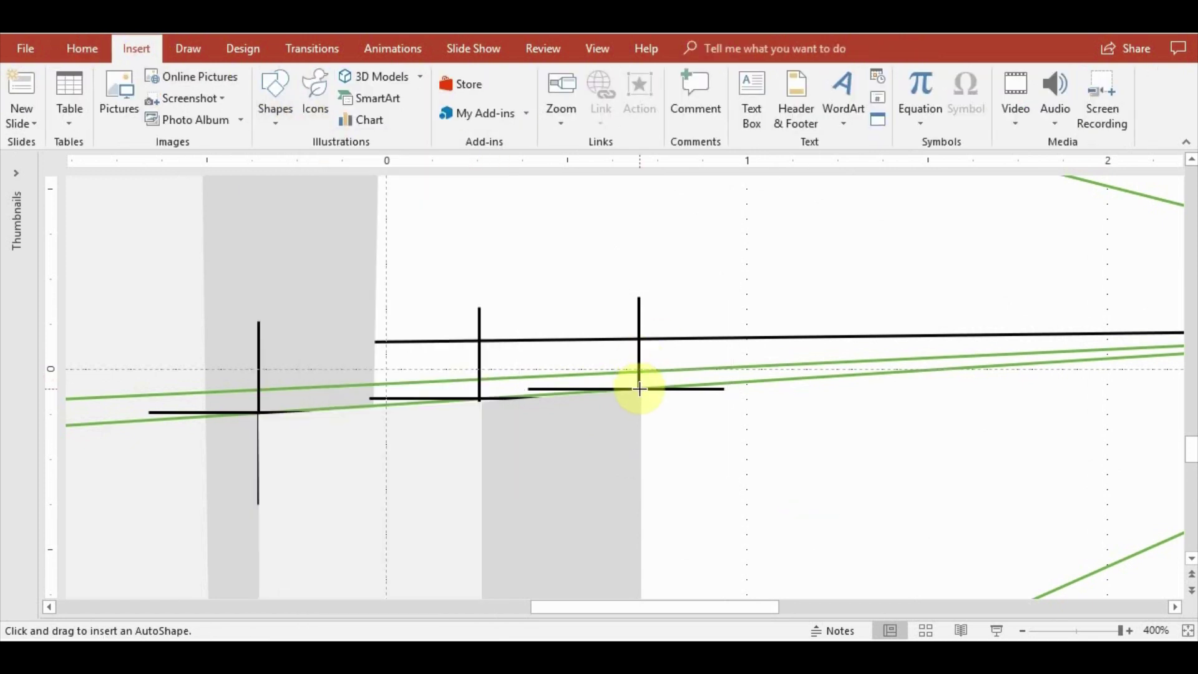
pyautogui.moveTo(639, 389); pyautogui.dragTo(416, 383)
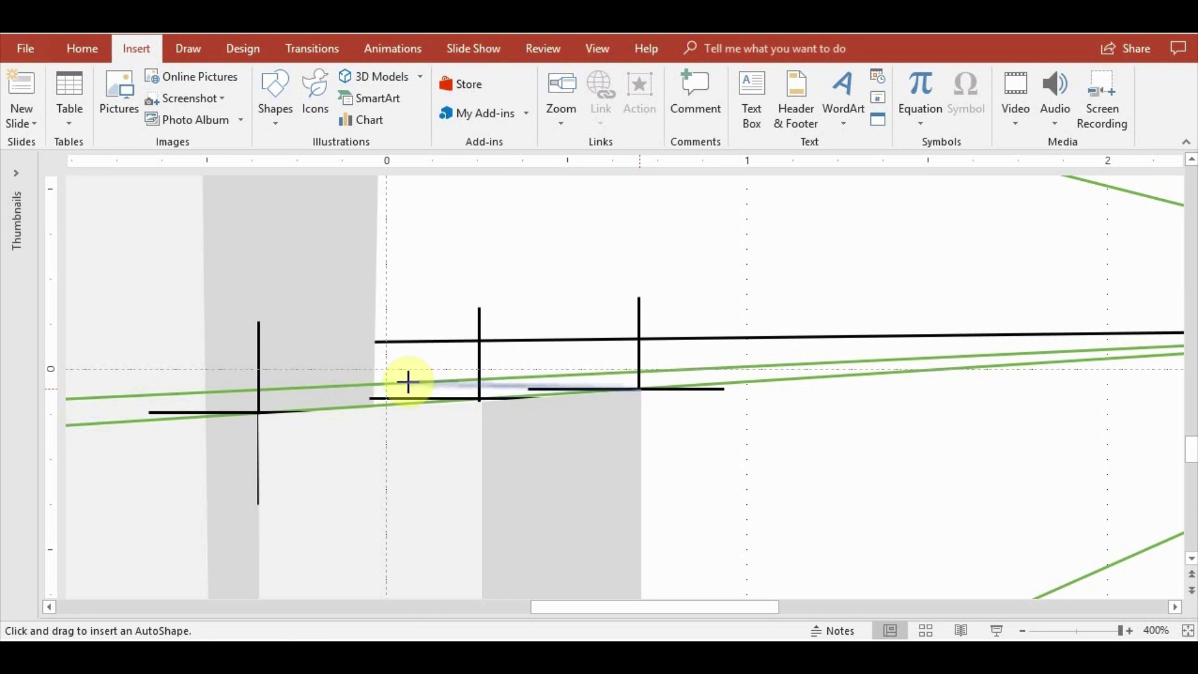
pyautogui.moveTo(404, 383); pyautogui.dragTo(258, 411)
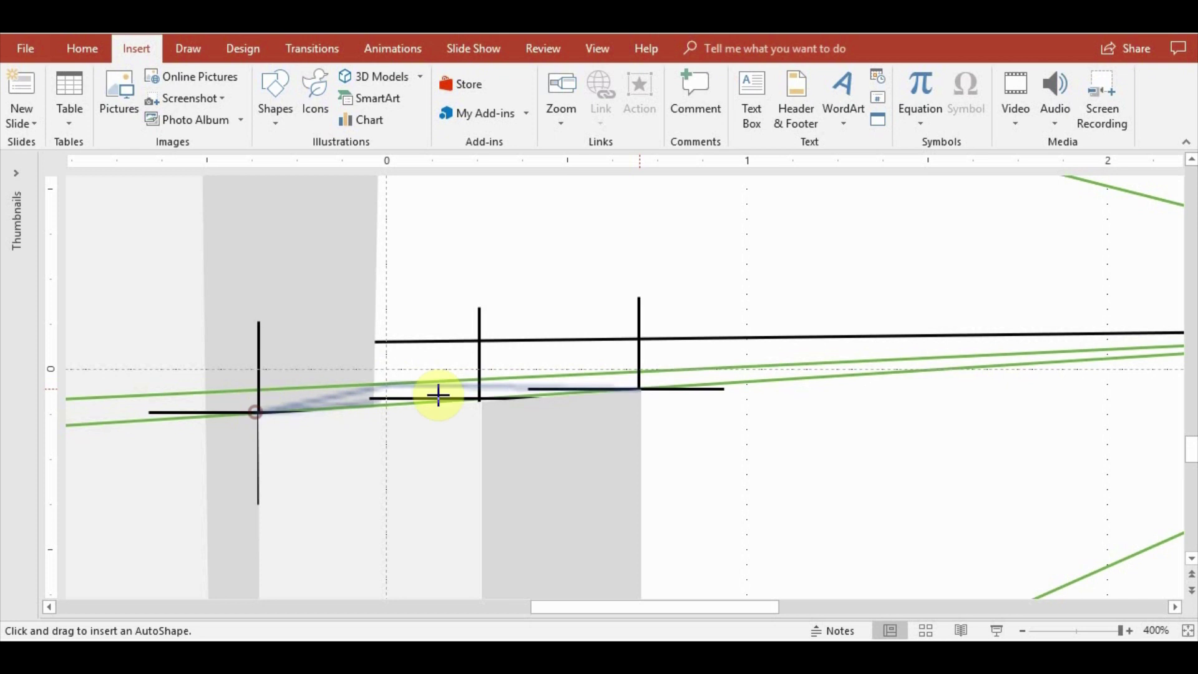
pyautogui.click(638, 388)
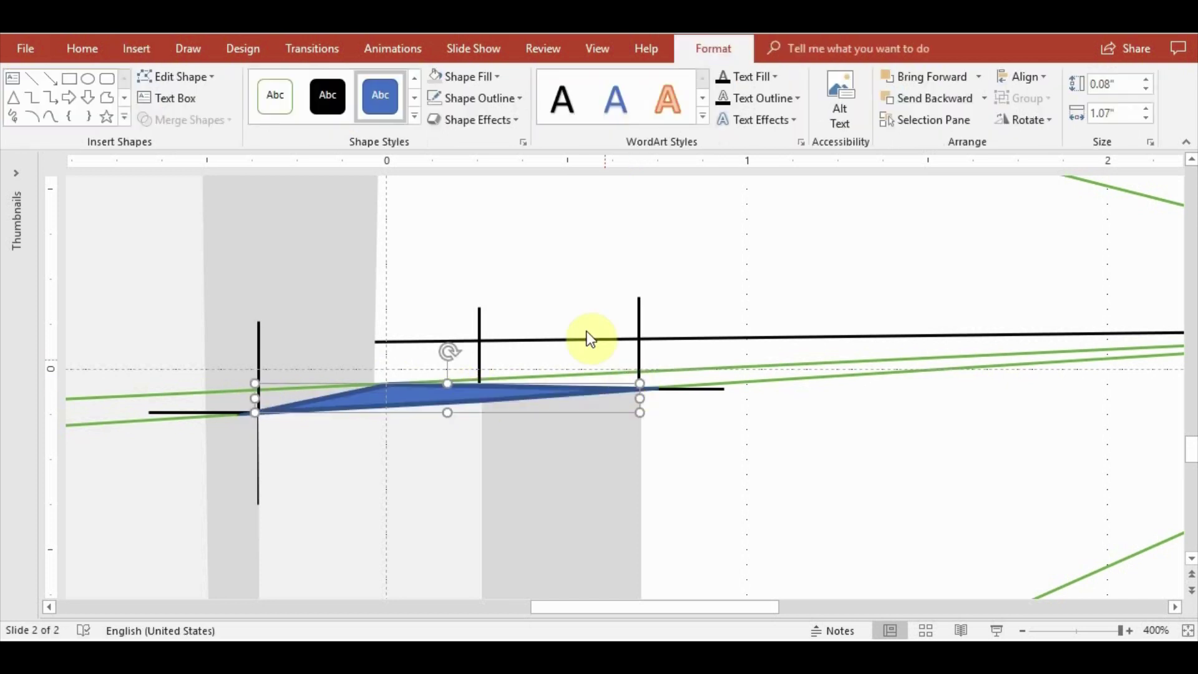
# Fill the top face light grey and move one corner onto the middle cross
pyautogui.click(509, 81)
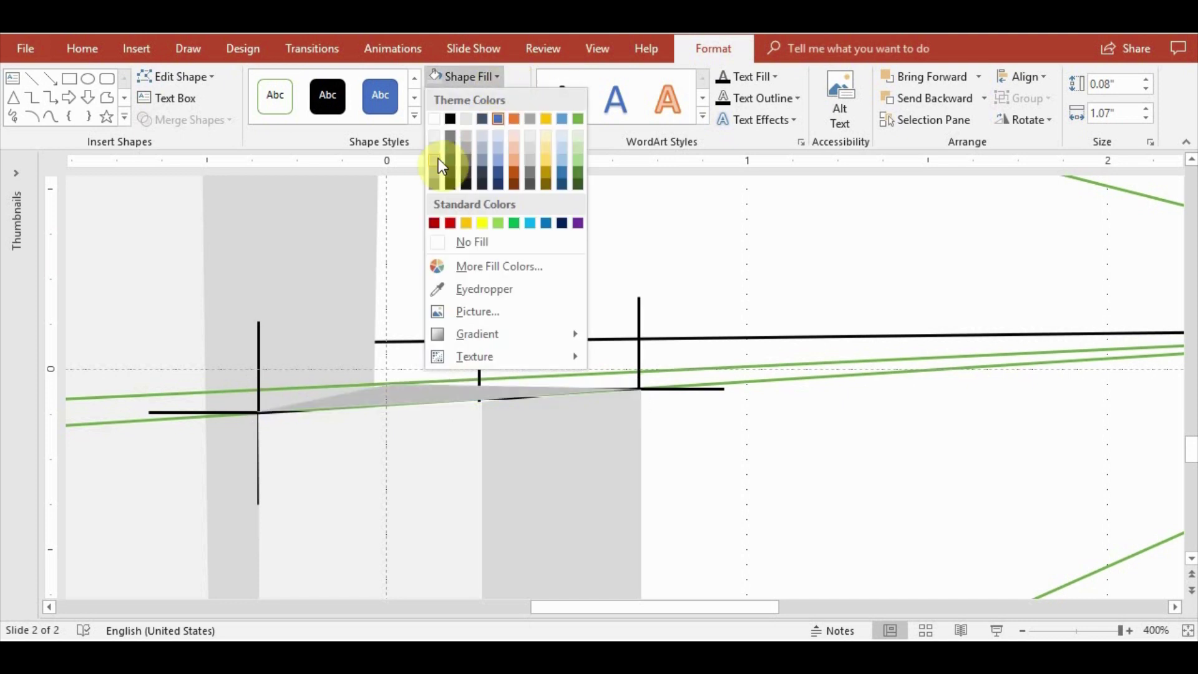
pyautogui.click(438, 158)
pyautogui.click(151, 76)
pyautogui.click(163, 119)
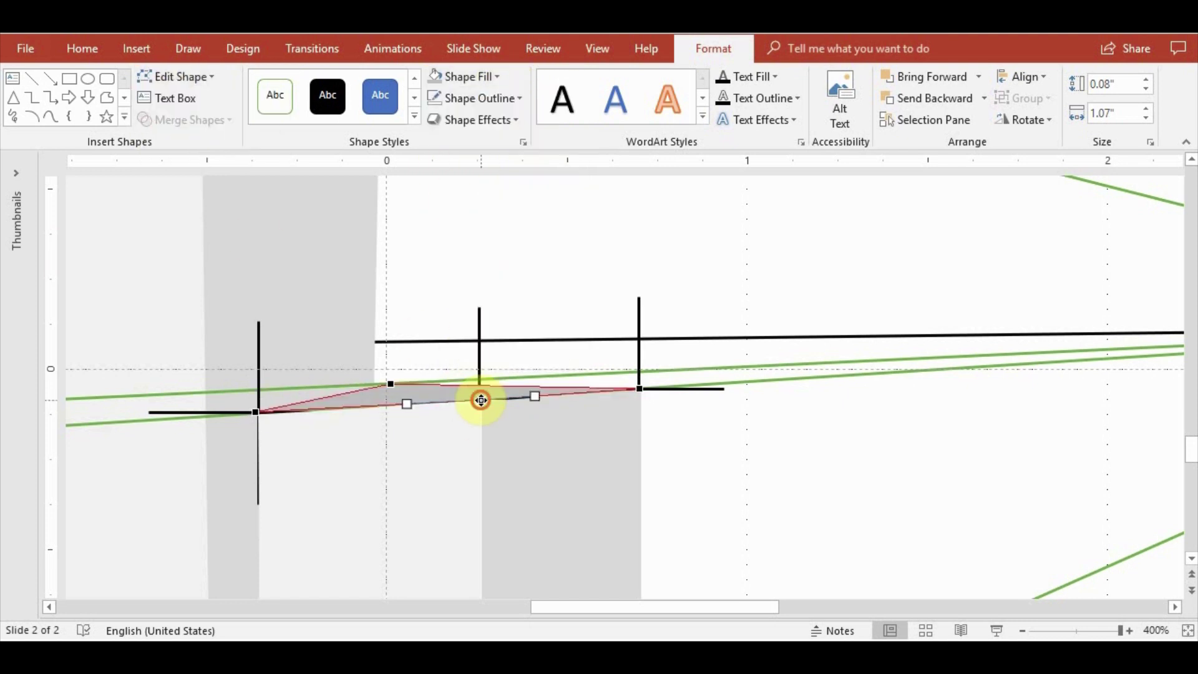
pyautogui.moveTo(481, 399)
pyautogui.mouseDown()
pyautogui.moveTo(435, 380)
pyautogui.moveTo(404, 383)
pyautogui.moveTo(471, 378)
pyautogui.moveTo(385, 393)
pyautogui.moveTo(449, 382)
pyautogui.mouseUp()
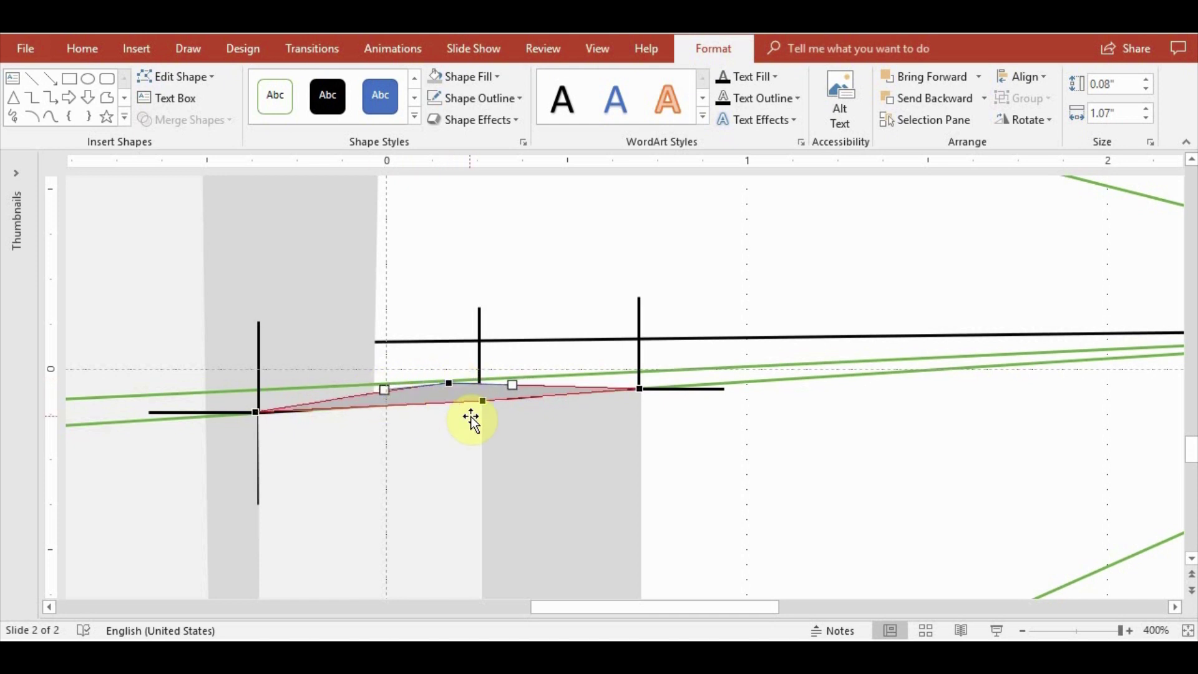
pyautogui.click(527, 441)
# Point-edit the new box's thin grey top face, dragging its back vertex slightly lower
pyautogui.scroll(-5, 820, 376)
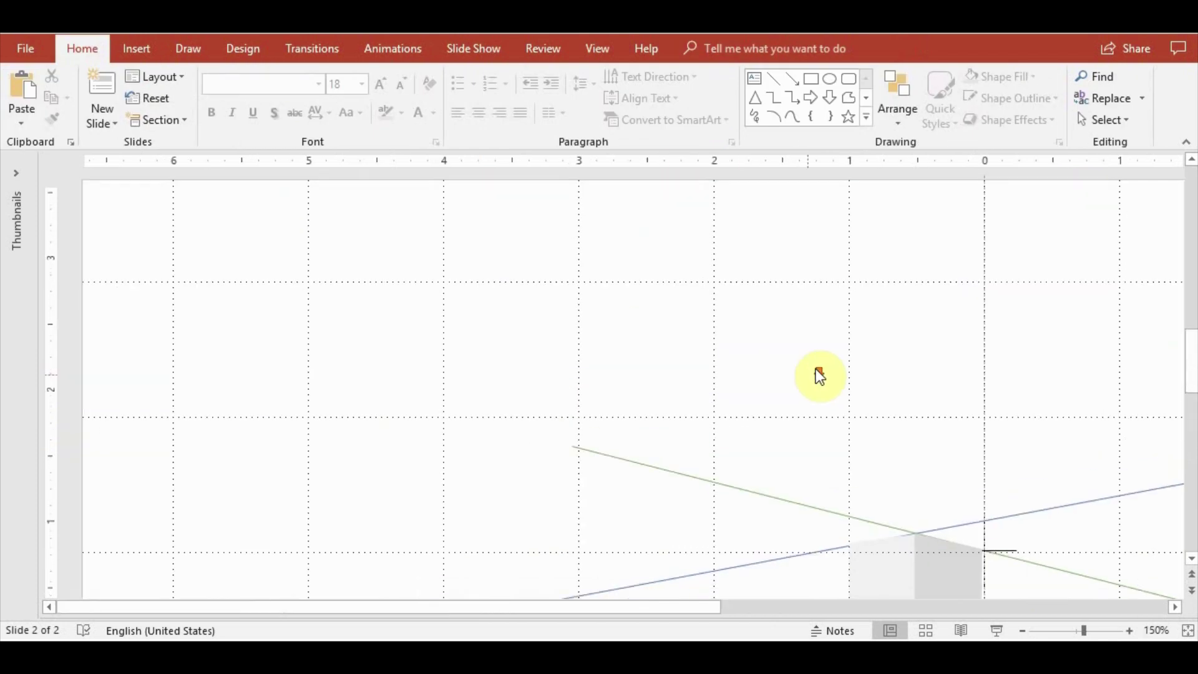
pyautogui.scroll(-3, 836, 343)
pyautogui.scroll(-2, 842, 328)
pyautogui.moveTo(660, 607); pyautogui.dragTo(804, 608)
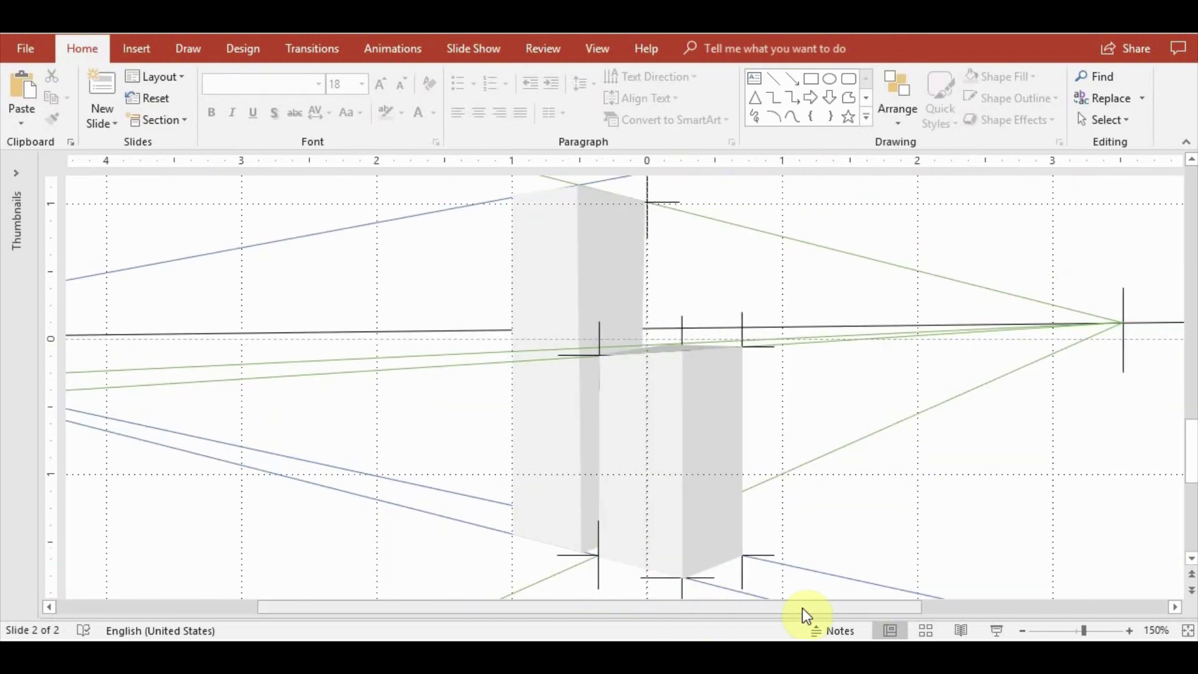
pyautogui.click(698, 349)
pyautogui.keyDown('ctrl'); pyautogui.scroll(5, 645, 356); pyautogui.keyUp('ctrl')
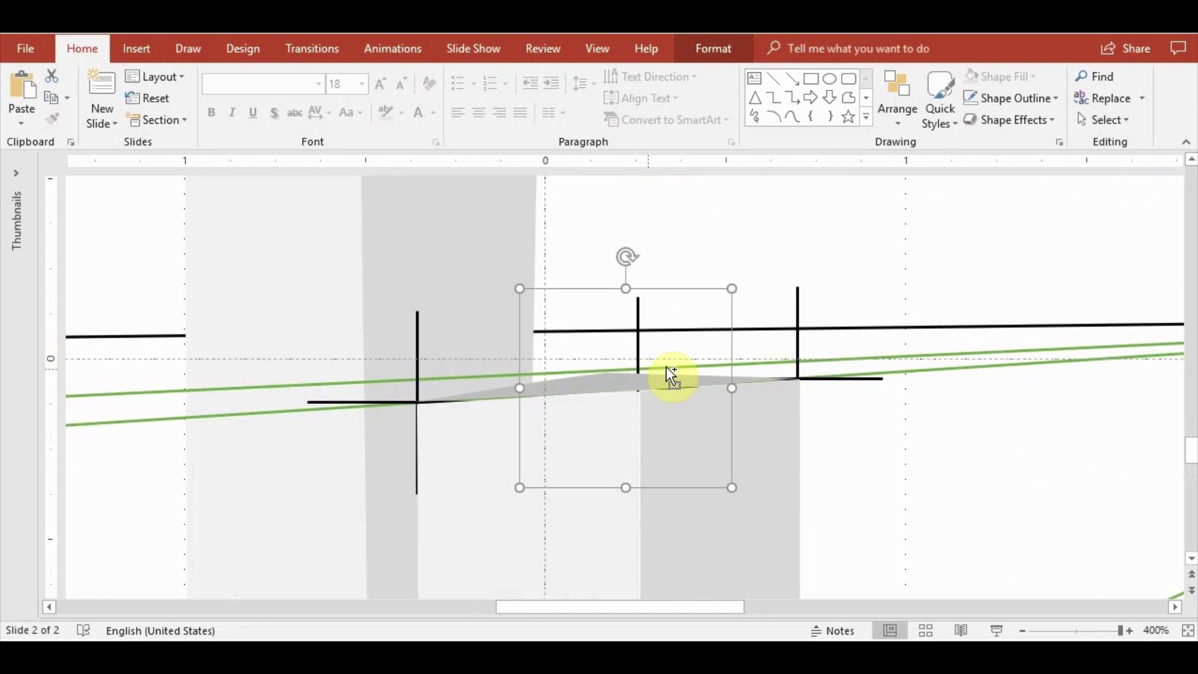
pyautogui.click(616, 387)
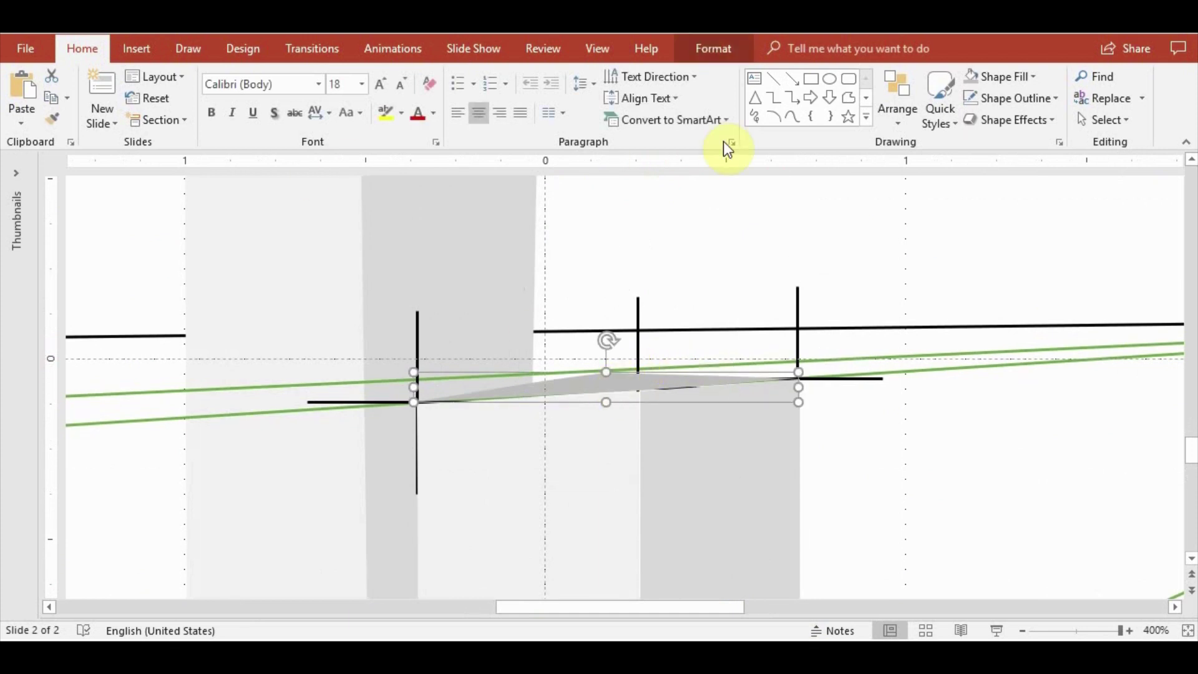
pyautogui.click(713, 48)
pyautogui.click(175, 76)
pyautogui.click(156, 125)
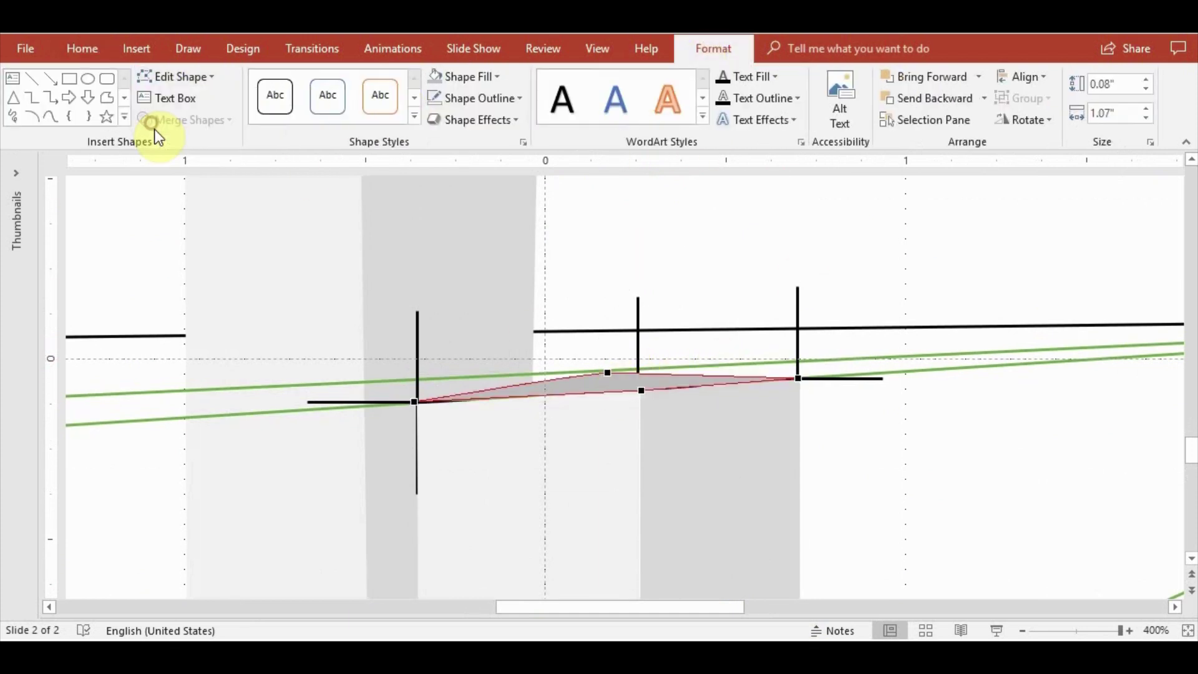
pyautogui.moveTo(605, 375); pyautogui.dragTo(607, 381)
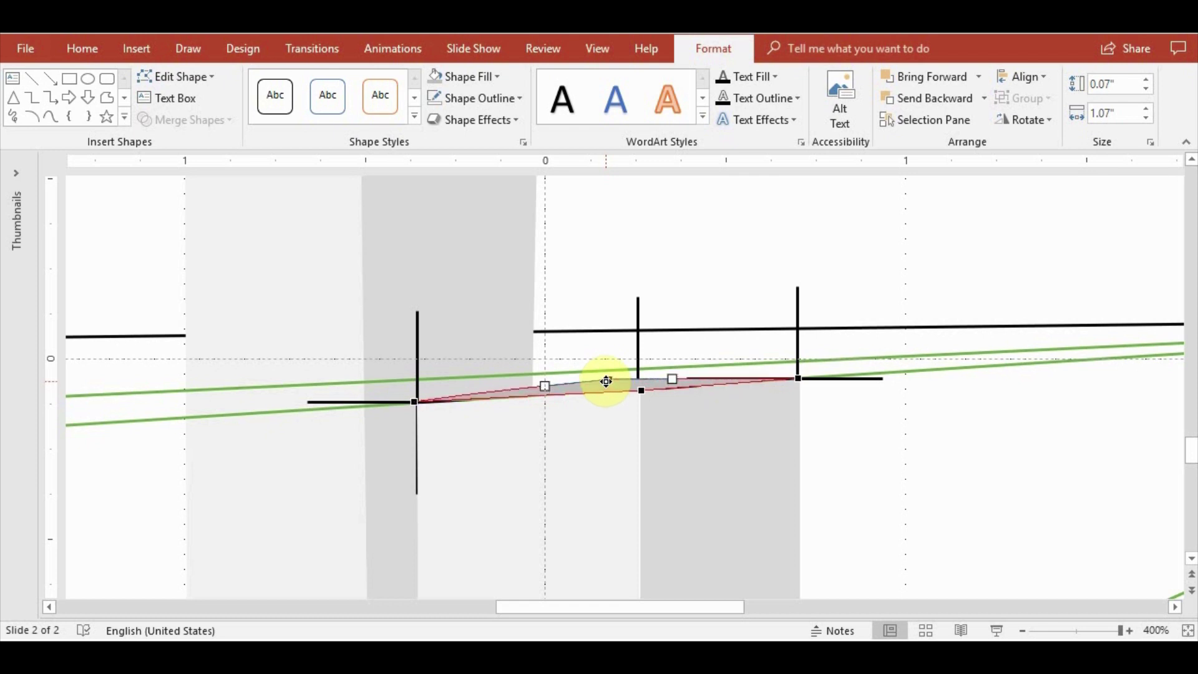
pyautogui.click(912, 471)
# Try selecting the green guide line and small tick marks beside the front box, then clear the selection
pyautogui.keyDown('ctrl'); pyautogui.scroll(-5, 855, 493); pyautogui.keyUp('ctrl')
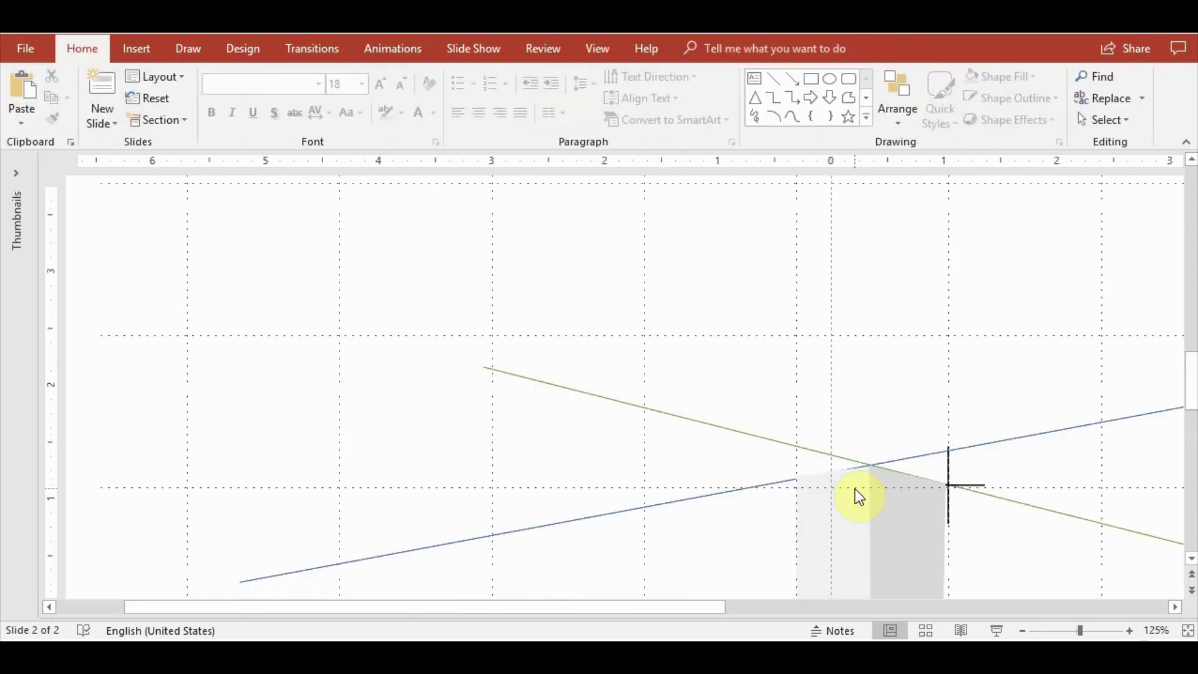
pyautogui.keyDown('ctrl'); pyautogui.scroll(-3, 991, 492); pyautogui.keyUp('ctrl')
pyautogui.click(622, 502)
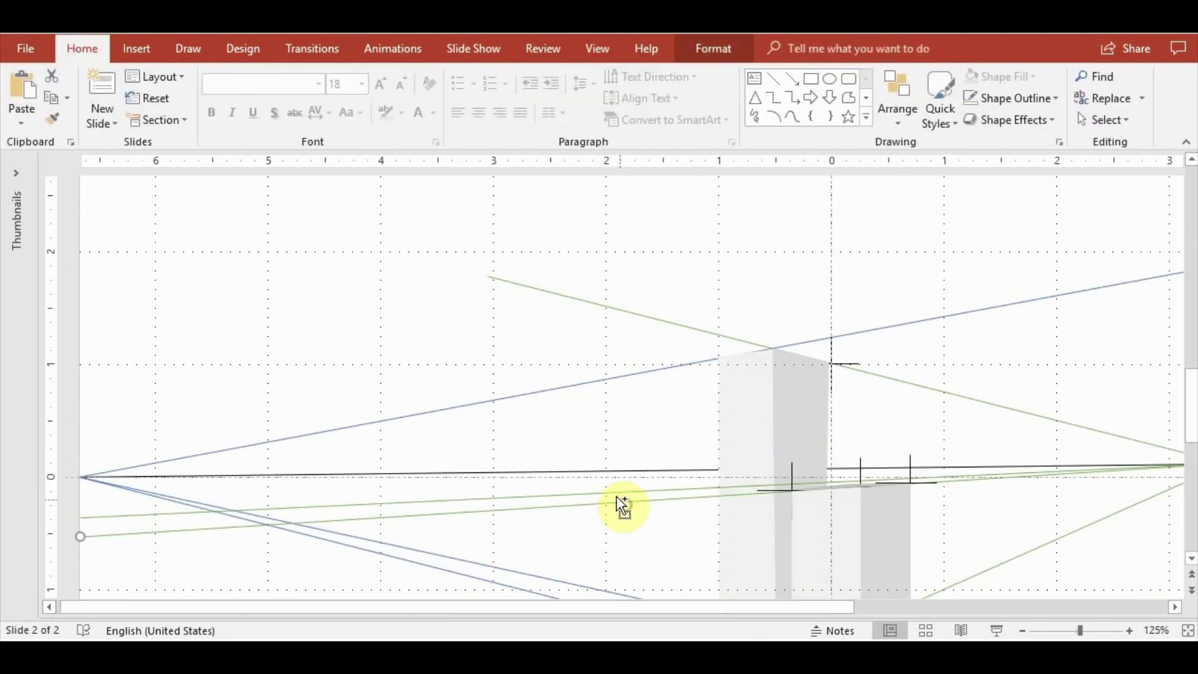
pyautogui.click(649, 485)
pyautogui.click(789, 513)
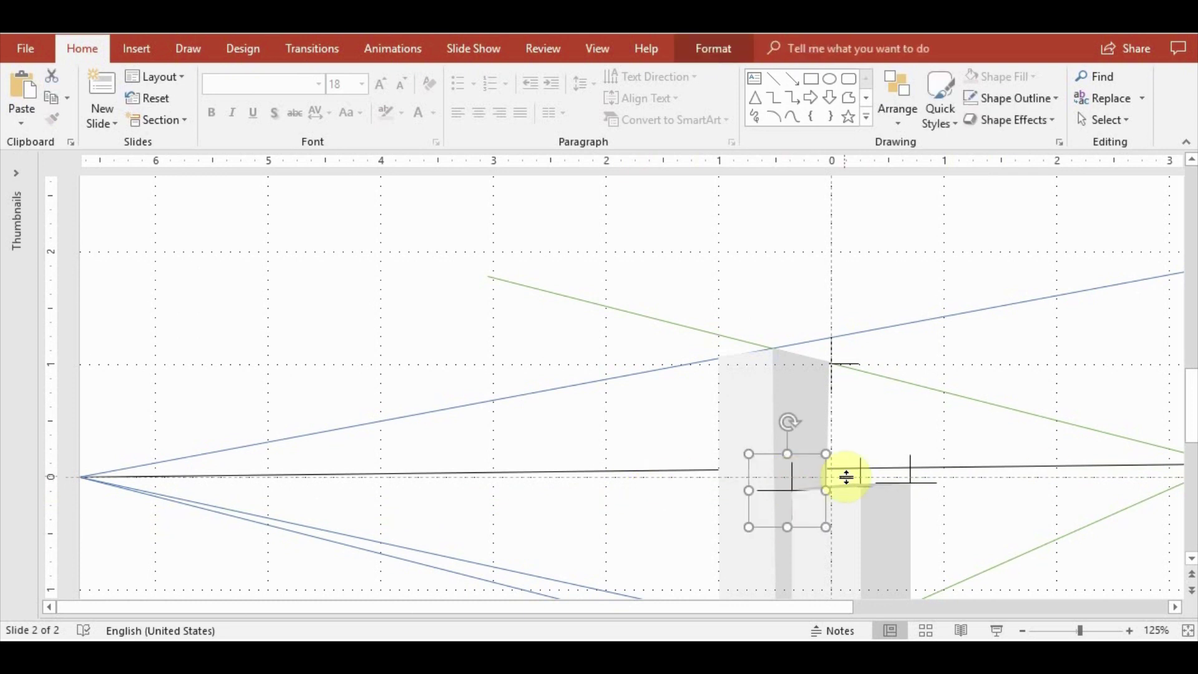
pyautogui.keyDown('shift'); pyautogui.click(915, 485); pyautogui.keyUp('shift')
pyautogui.keyDown('shift'); pyautogui.click(915, 492); pyautogui.keyUp('shift')
pyautogui.click(915, 494)
# Select the three bracket markers at the shorter box's base and delete them
pyautogui.scroll(-1, 998, 437)
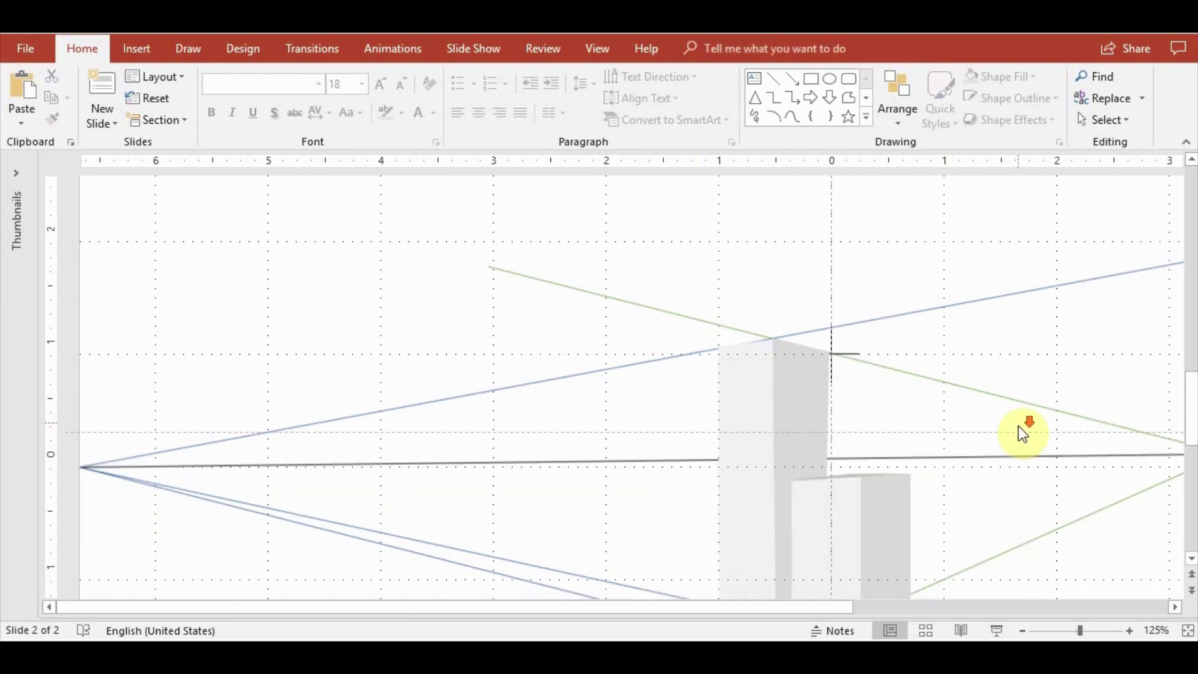
pyautogui.scroll(-3, 1022, 434)
pyautogui.click(791, 541)
pyautogui.keyDown('shift'); pyautogui.click(861, 565); pyautogui.keyUp('shift')
pyautogui.keyDown('shift'); pyautogui.click(912, 545); pyautogui.keyUp('shift')
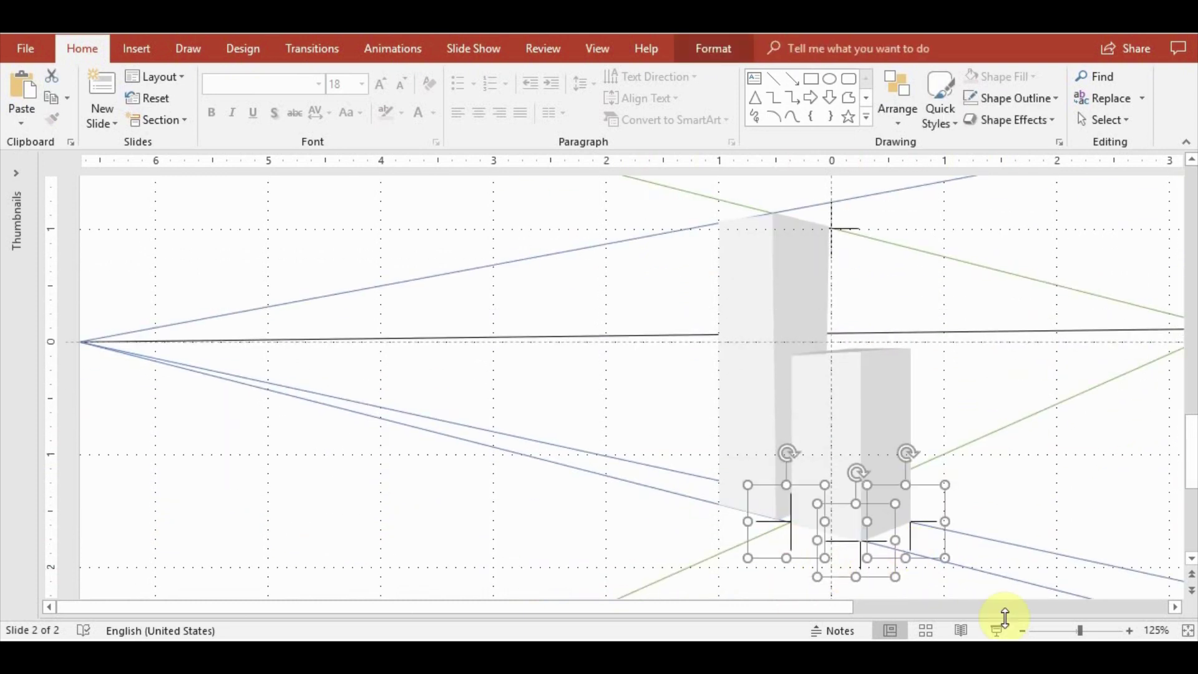
pyautogui.press('Delete')
pyautogui.moveTo(836, 609); pyautogui.dragTo(886, 609)
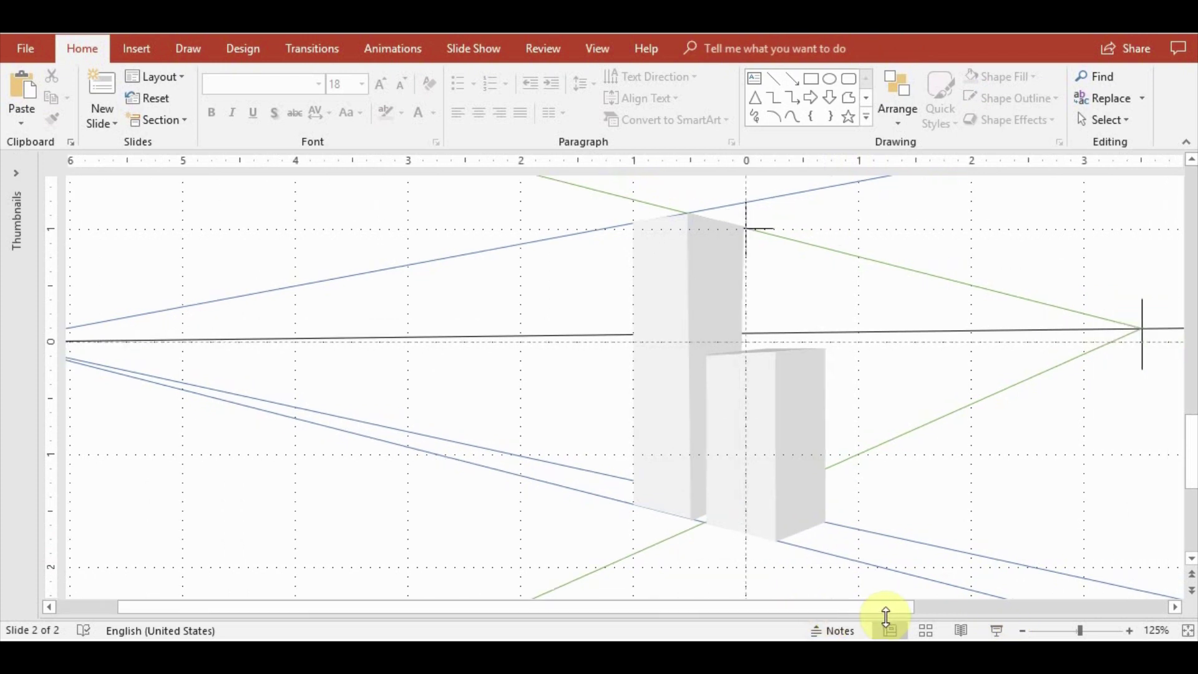
pyautogui.keyDown('ctrl'); pyautogui.scroll(-5, 771, 569); pyautogui.keyUp('ctrl')
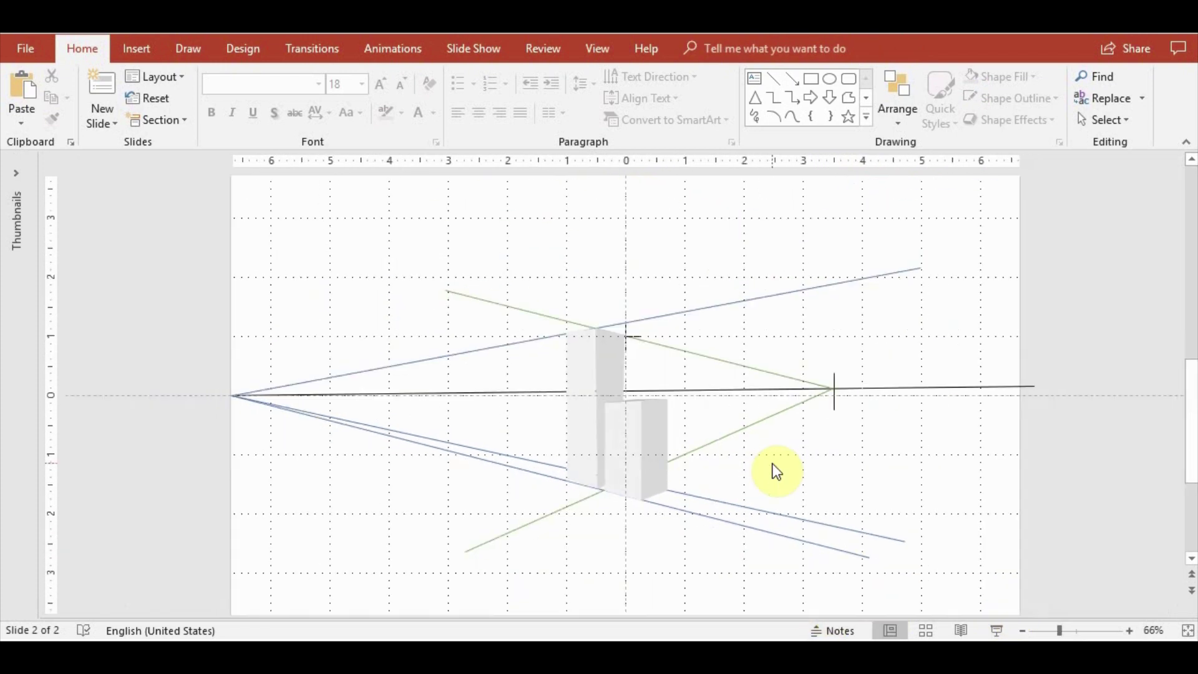
# Edit points on the shorter box's top face, pulling its edge along the perspective guides
pyautogui.keyDown('ctrl'); pyautogui.scroll(5, 750, 470); pyautogui.keyUp('ctrl')
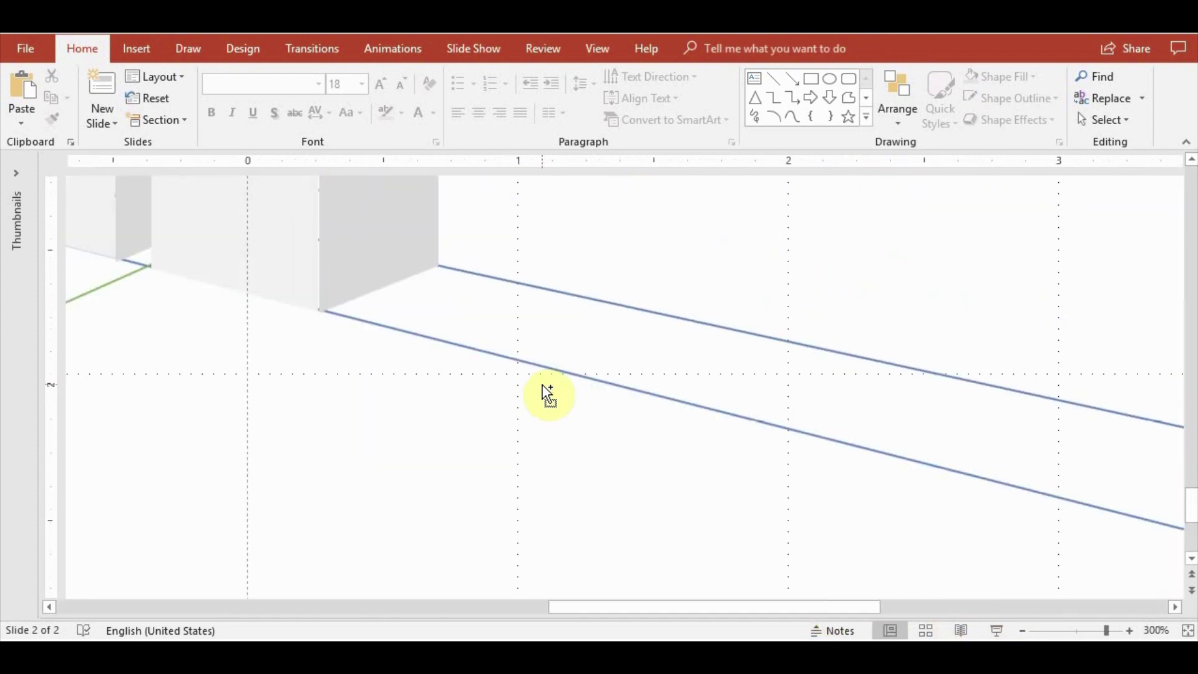
pyautogui.keyDown('ctrl'); pyautogui.scroll(2, 545, 393); pyautogui.keyUp('ctrl')
pyautogui.scroll(3, 315, 320)
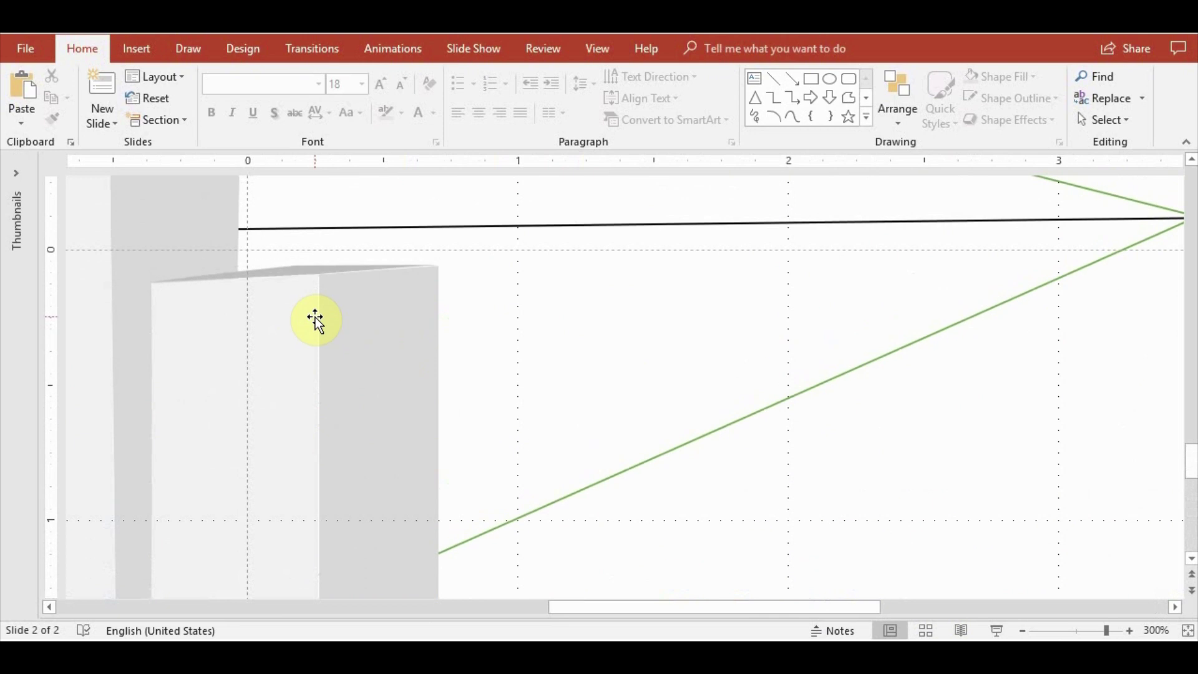
pyautogui.click(302, 272)
pyautogui.click(728, 55)
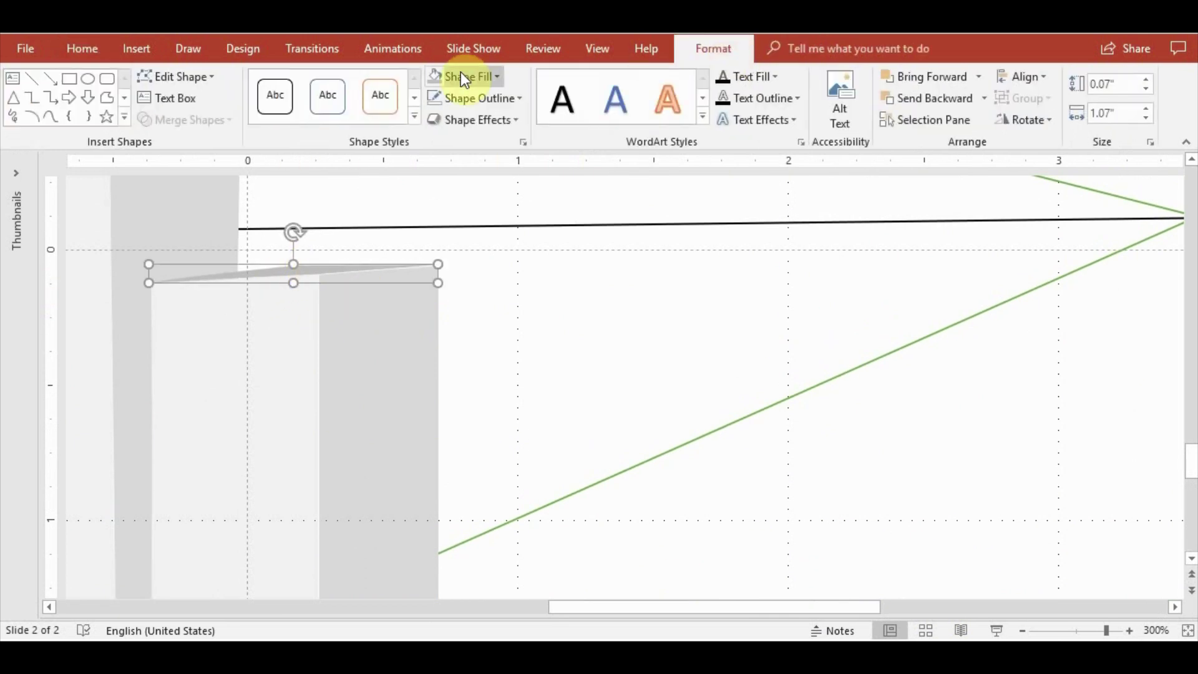
pyautogui.click(142, 77)
pyautogui.click(174, 117)
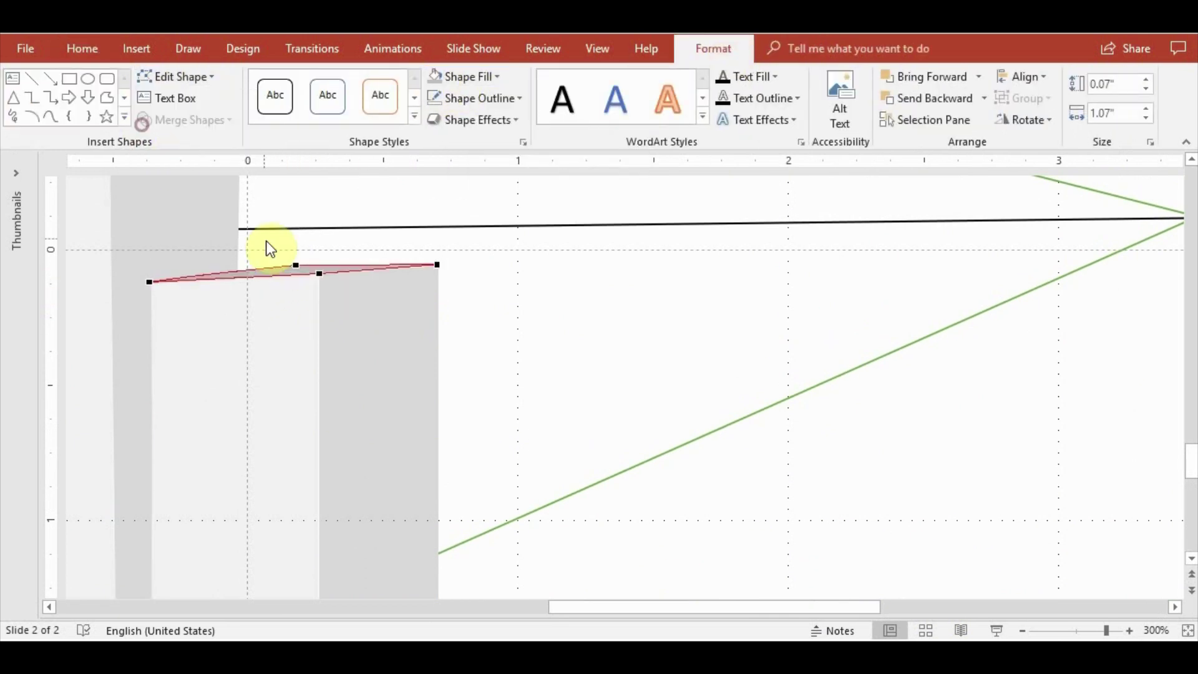
pyautogui.moveTo(300, 265)
pyautogui.mouseDown()
pyautogui.moveTo(324, 262)
pyautogui.moveTo(302, 262)
pyautogui.moveTo(318, 280)
pyautogui.mouseUp()
pyautogui.click(526, 280)
# Point-edit the same top face again, adjusting a corner so it fits the top edges
pyautogui.scroll(-5, 508, 343)
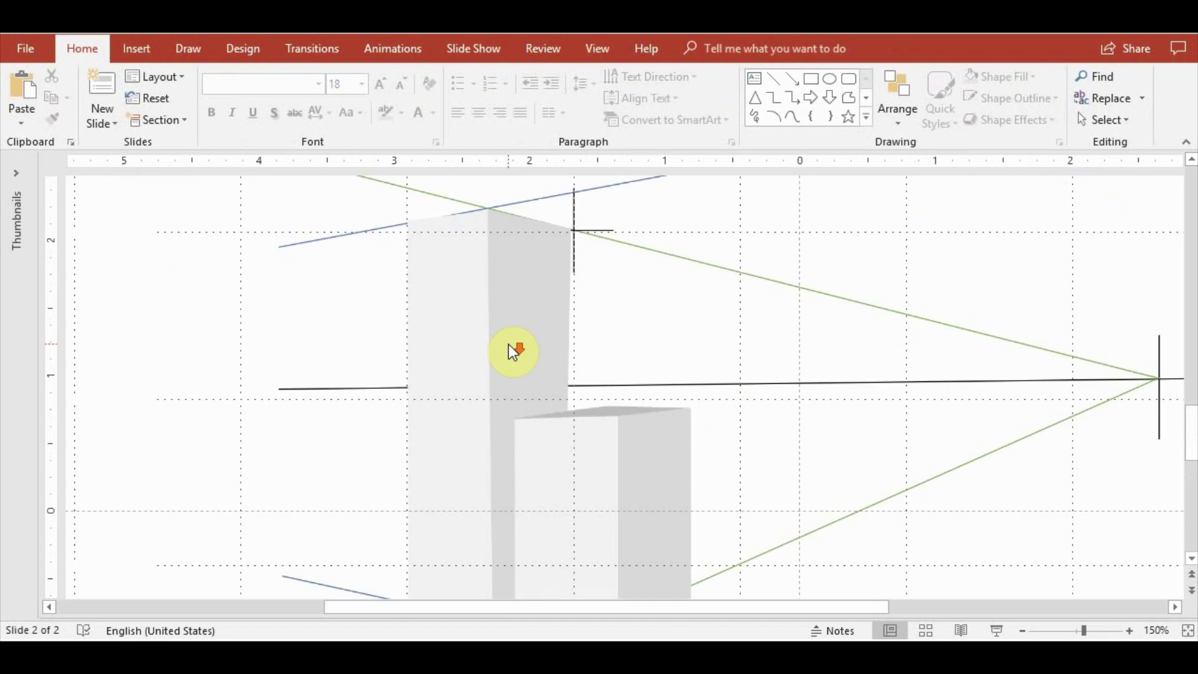
pyautogui.scroll(2, 980, 407)
pyautogui.scroll(-1, 998, 387)
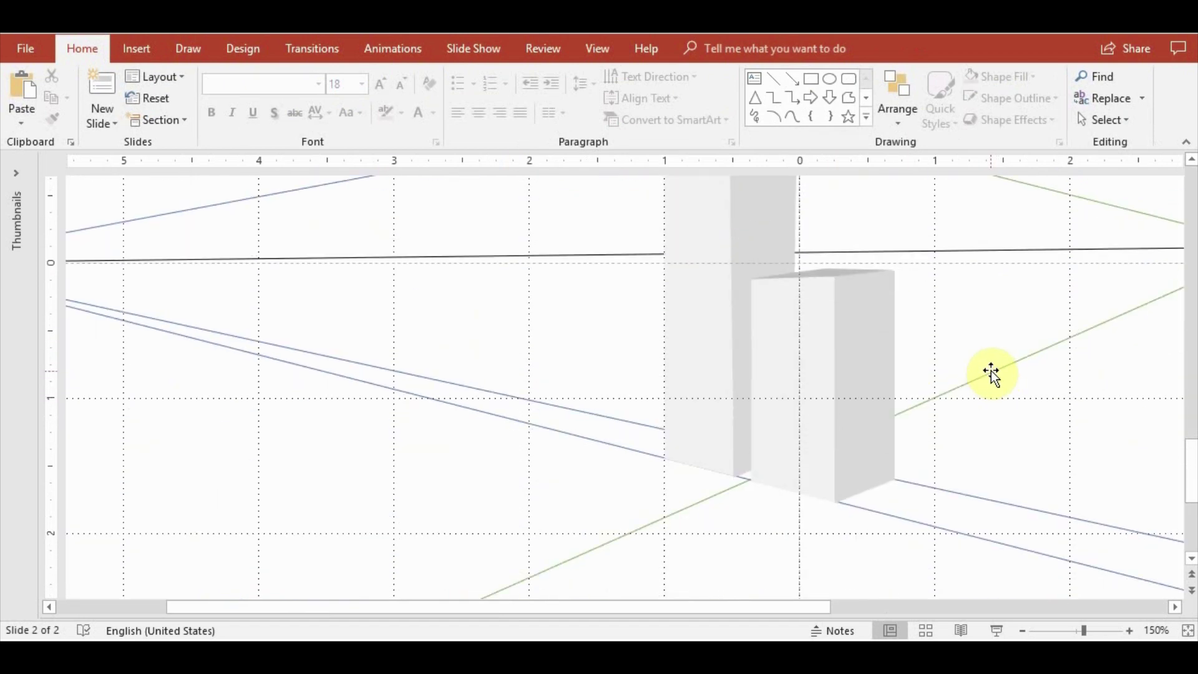
pyautogui.click(851, 272)
pyautogui.scroll(5, 837, 290)
pyautogui.click(730, 53)
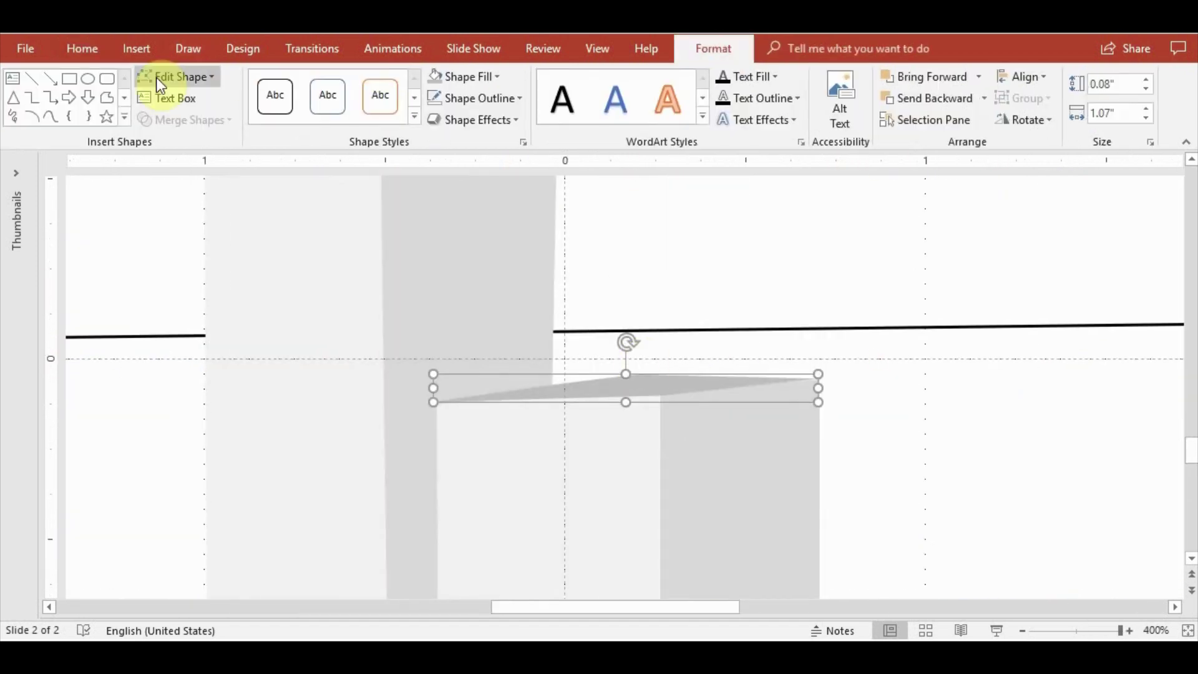
pyautogui.click(156, 77)
pyautogui.click(148, 124)
pyautogui.click(636, 381)
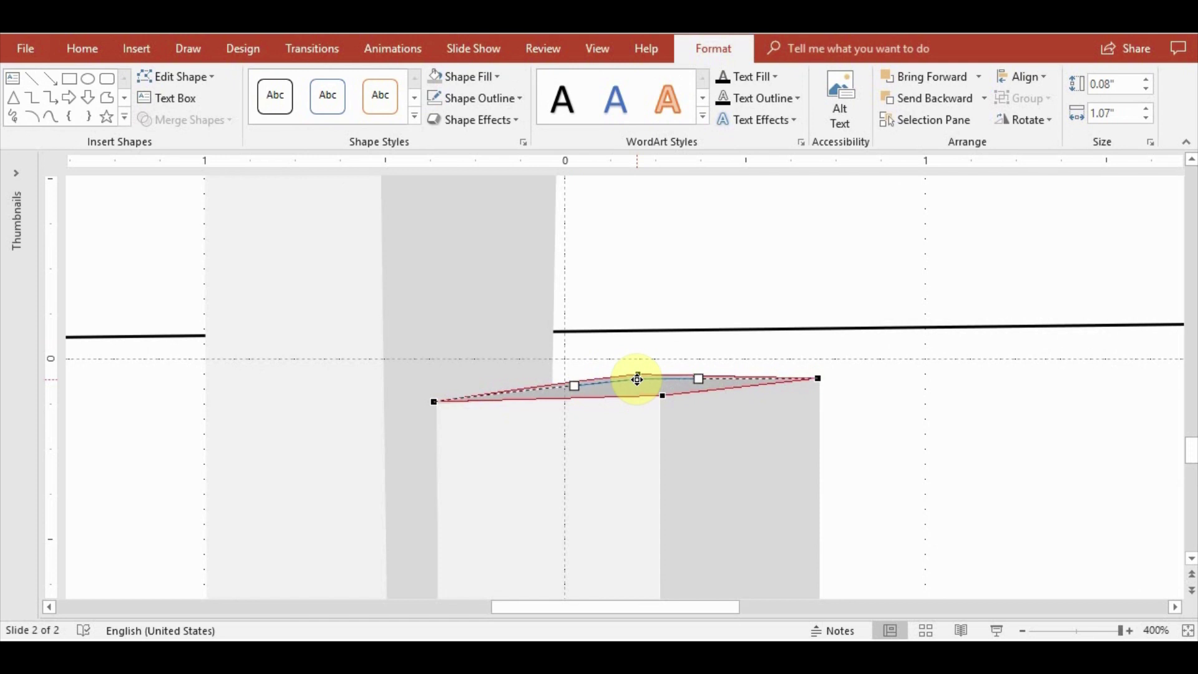
pyautogui.click(845, 410)
pyautogui.scroll(-5, 848, 414)
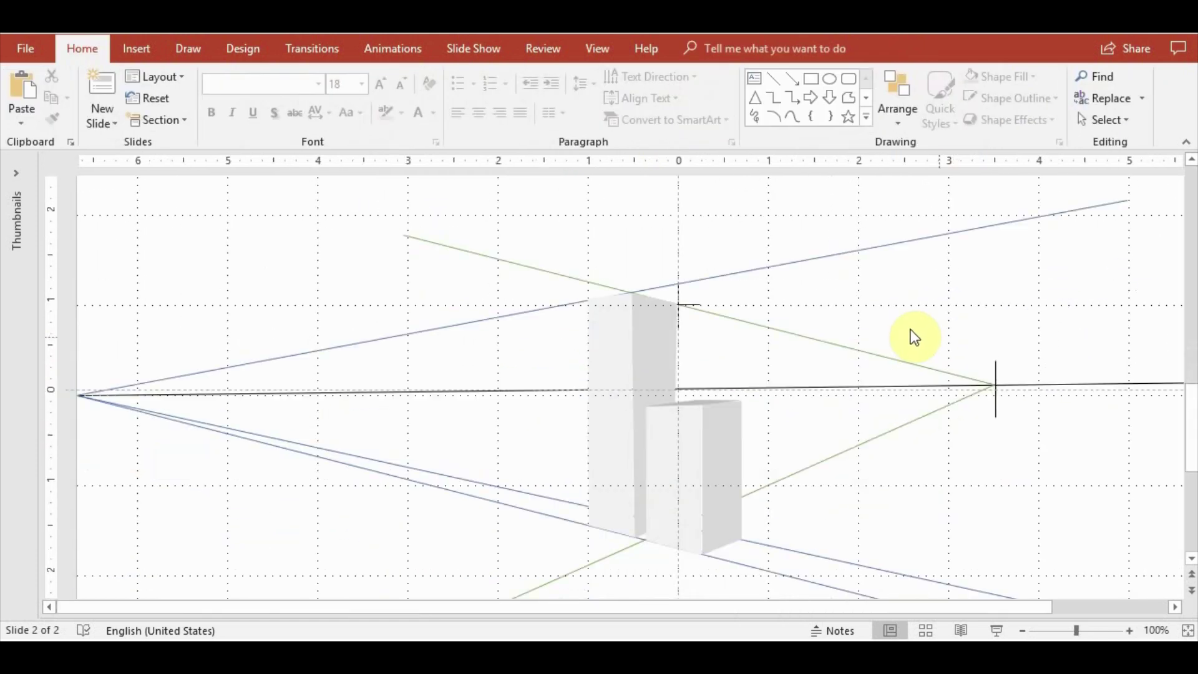
# Duplicate the tall box's crosshair marker, placing copies on and right of the front box
pyautogui.scroll(-2, 817, 361)
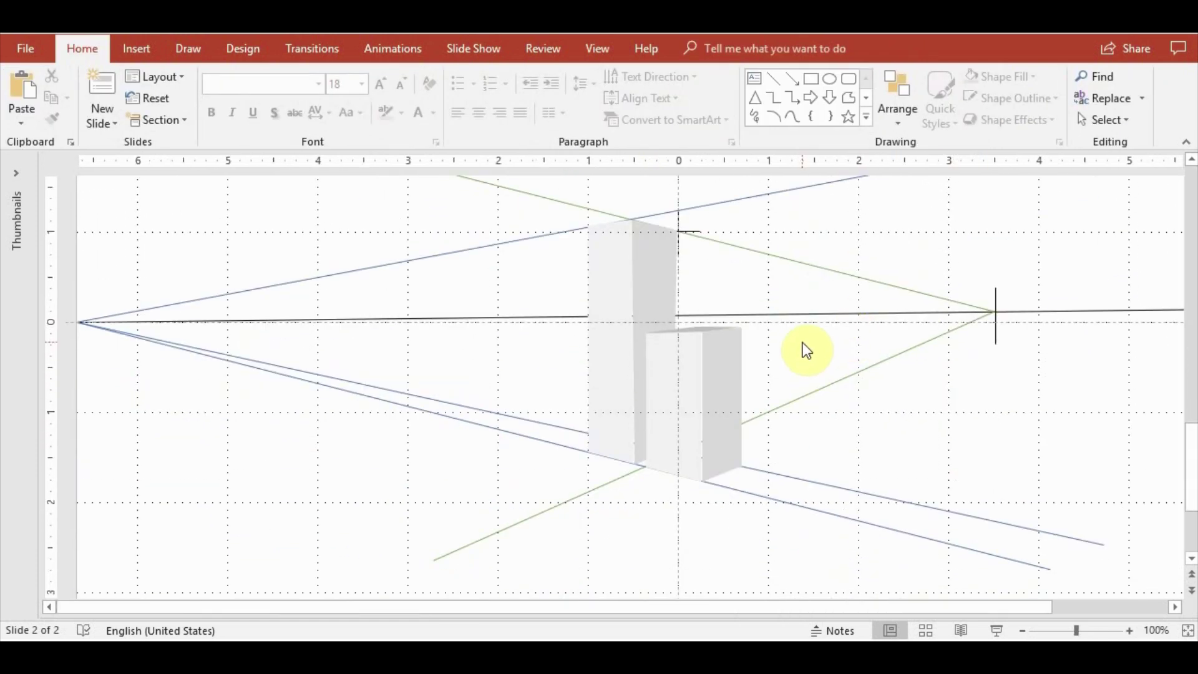
pyautogui.scroll(-1, 806, 351)
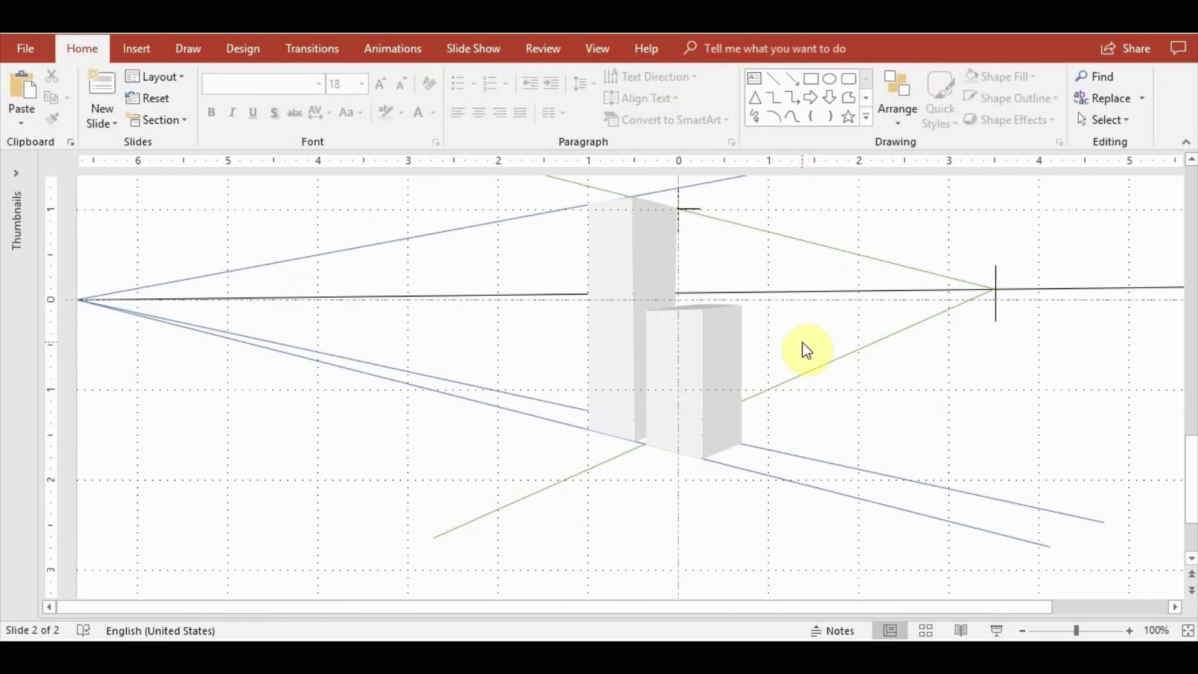
pyautogui.scroll(-3, 807, 347)
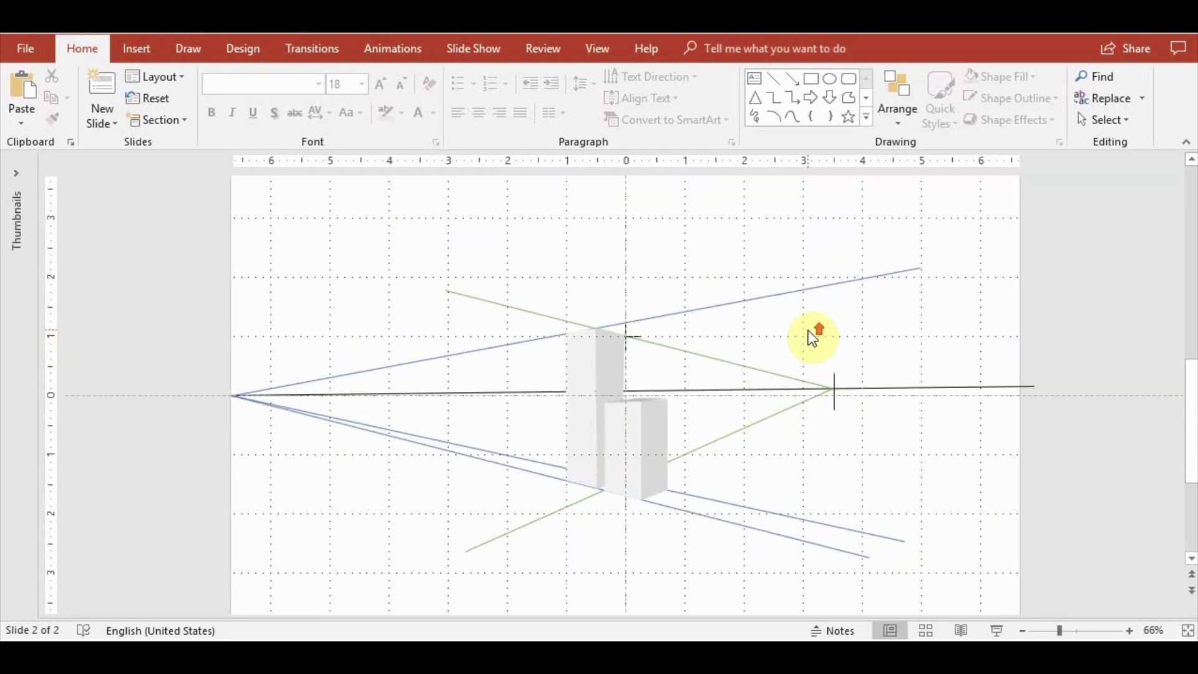
pyautogui.scroll(-1, 808, 334)
pyautogui.scroll(3, 806, 335)
pyautogui.scroll(2, 639, 388)
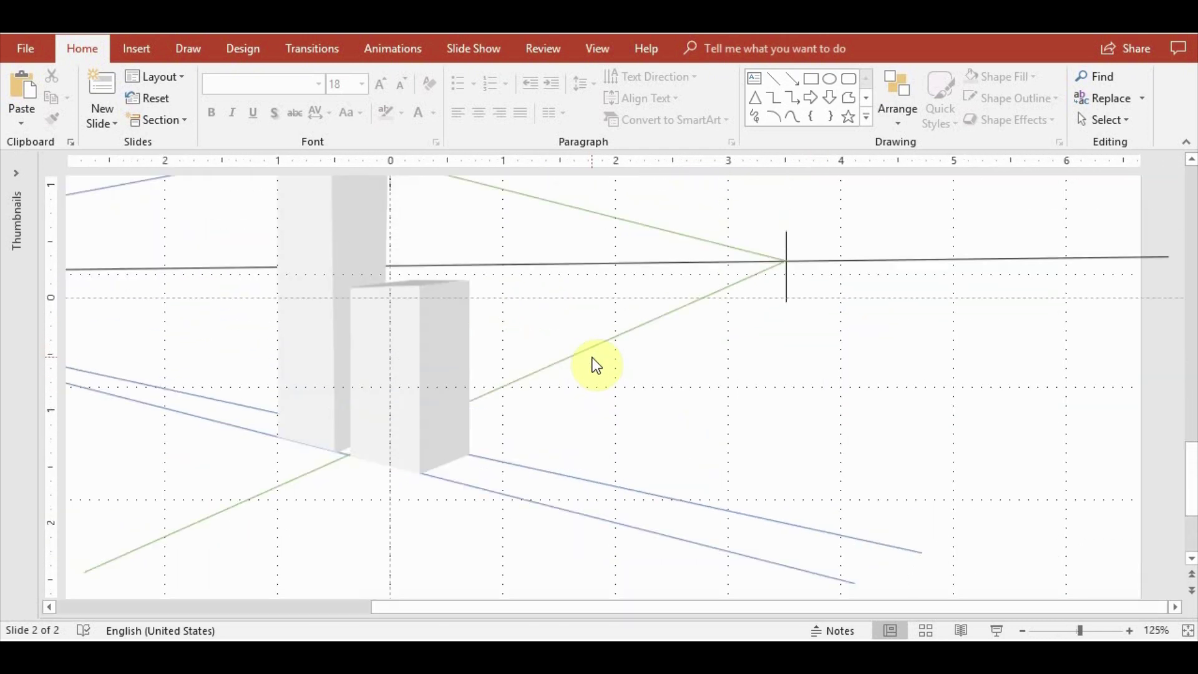
pyautogui.scroll(1, 593, 363)
pyautogui.scroll(1, 593, 355)
pyautogui.click(417, 249)
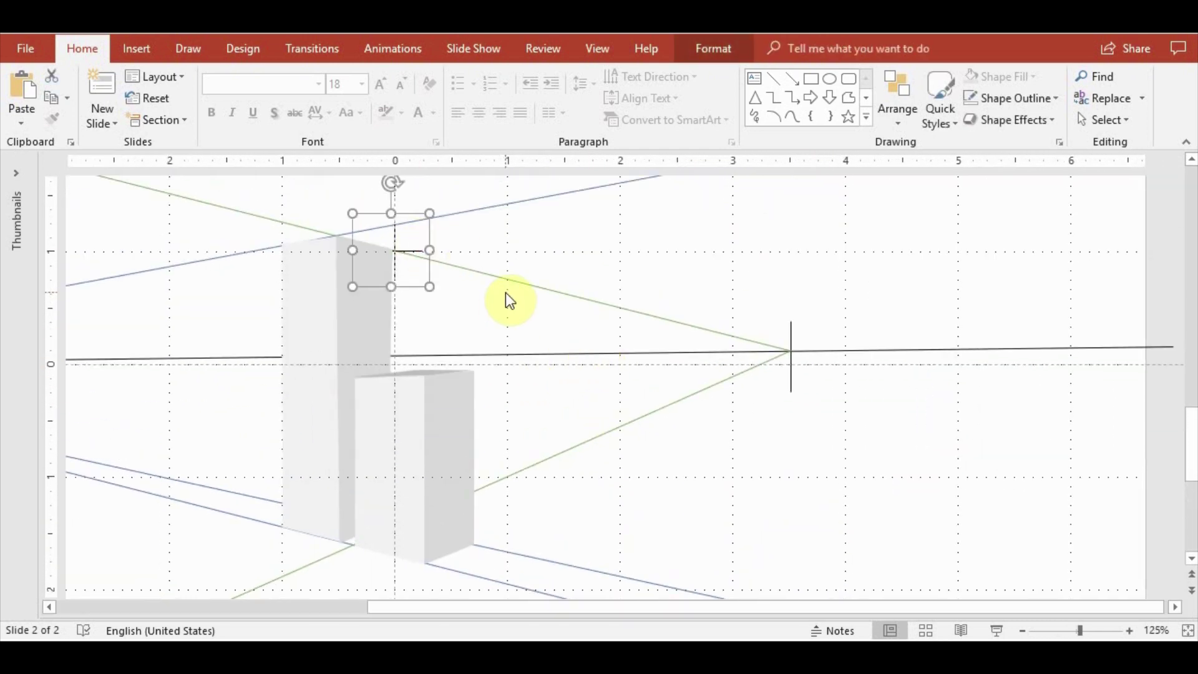
pyautogui.hotkey('ctrl', 'd')
pyautogui.moveTo(436, 269)
pyautogui.mouseDown()
pyautogui.moveTo(564, 364)
pyautogui.moveTo(442, 405)
pyautogui.moveTo(440, 431)
pyautogui.mouseUp()
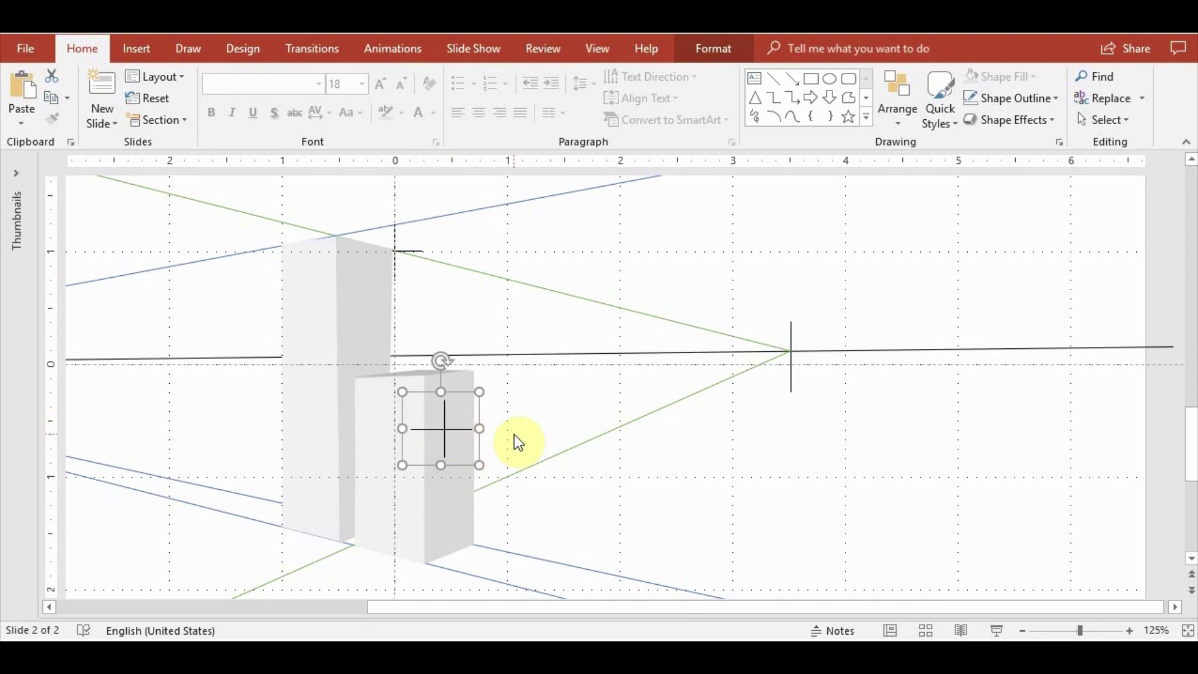
pyautogui.hotkey('ctrl', 'v')
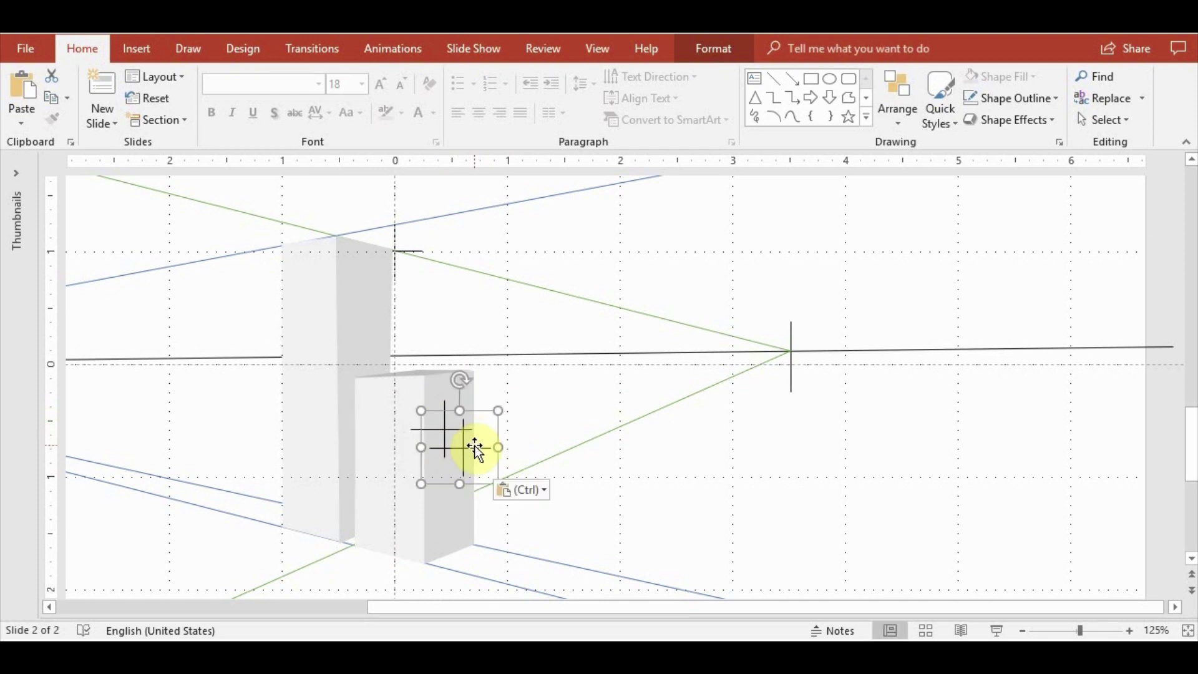
pyautogui.moveTo(473, 450); pyautogui.dragTo(537, 444)
pyautogui.click(604, 470)
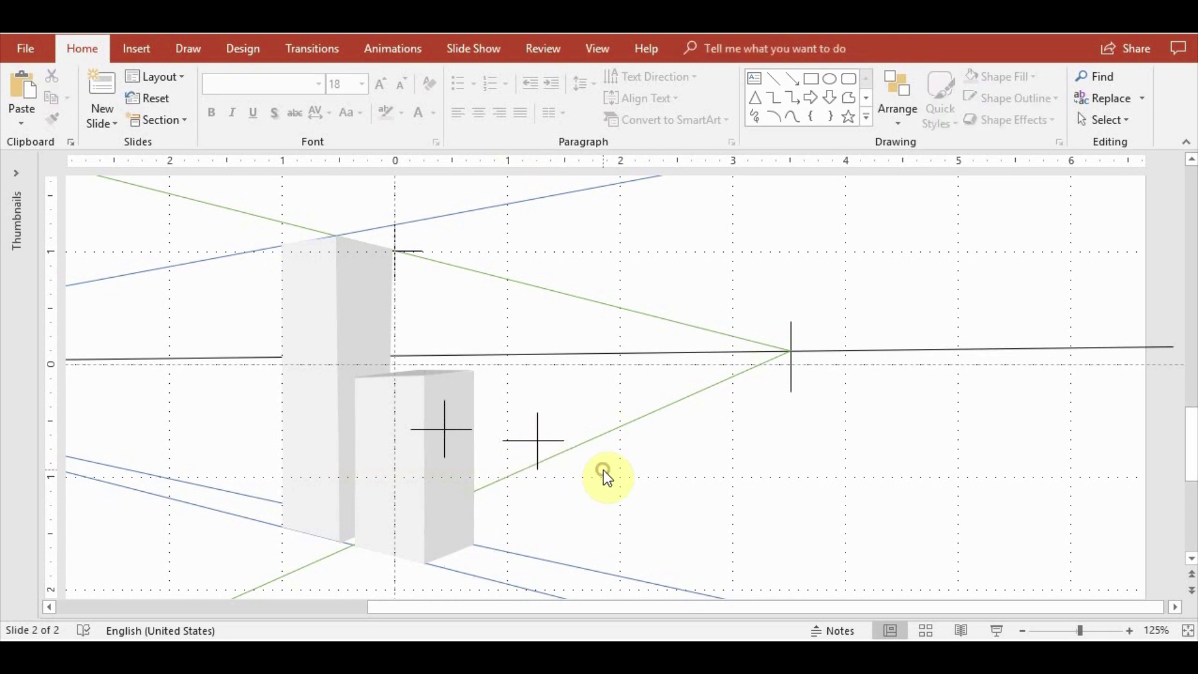
# Nudge the left crosshair on the front box slightly down
pyautogui.scroll(-3, 604, 470)
pyautogui.click(444, 293)
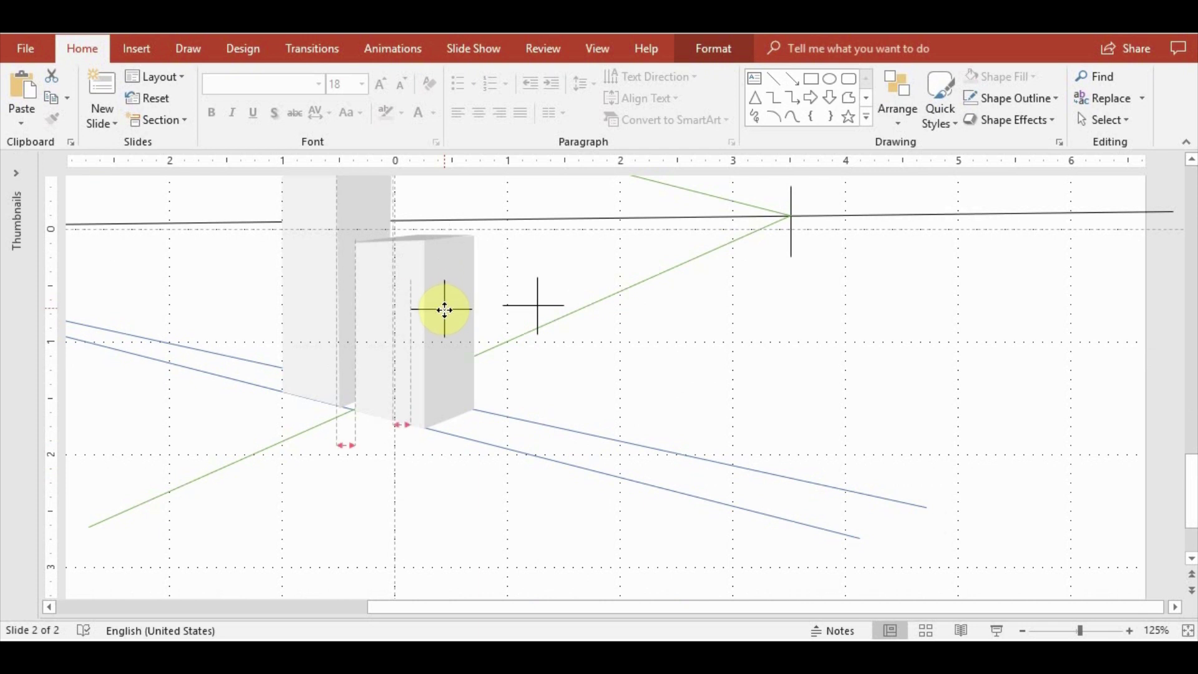
pyautogui.moveTo(446, 325); pyautogui.dragTo(445, 329)
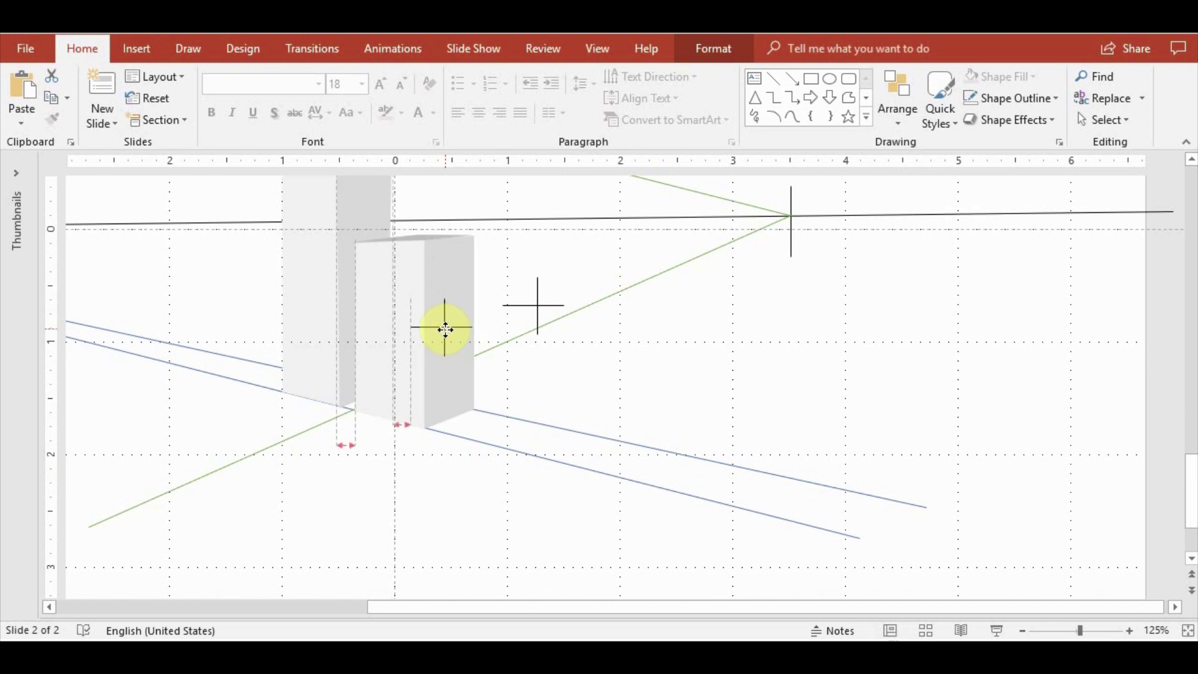
pyautogui.click(591, 374)
pyautogui.scroll(-5, 476, 476)
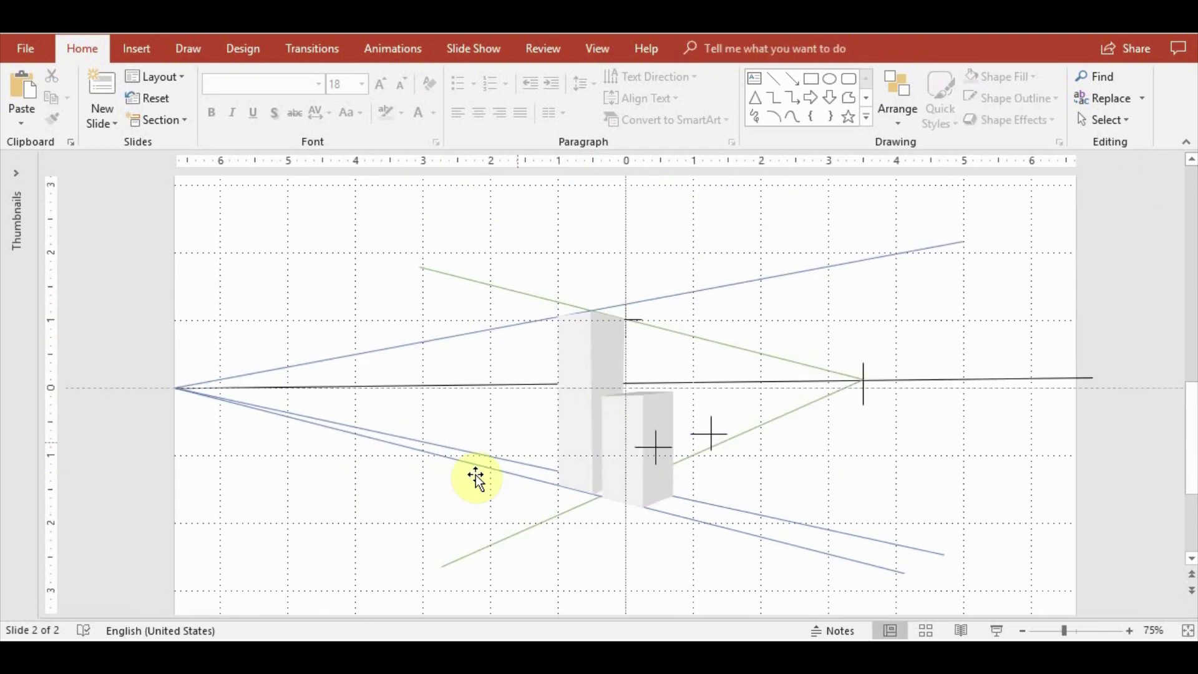
# Duplicate the lower blue perspective line, anchoring it at the left vanishing point toward the right crosshair
pyautogui.click(721, 440)
pyautogui.hotkey('ctrl', 'd')
pyautogui.moveTo(201, 408); pyautogui.dragTo(174, 391)
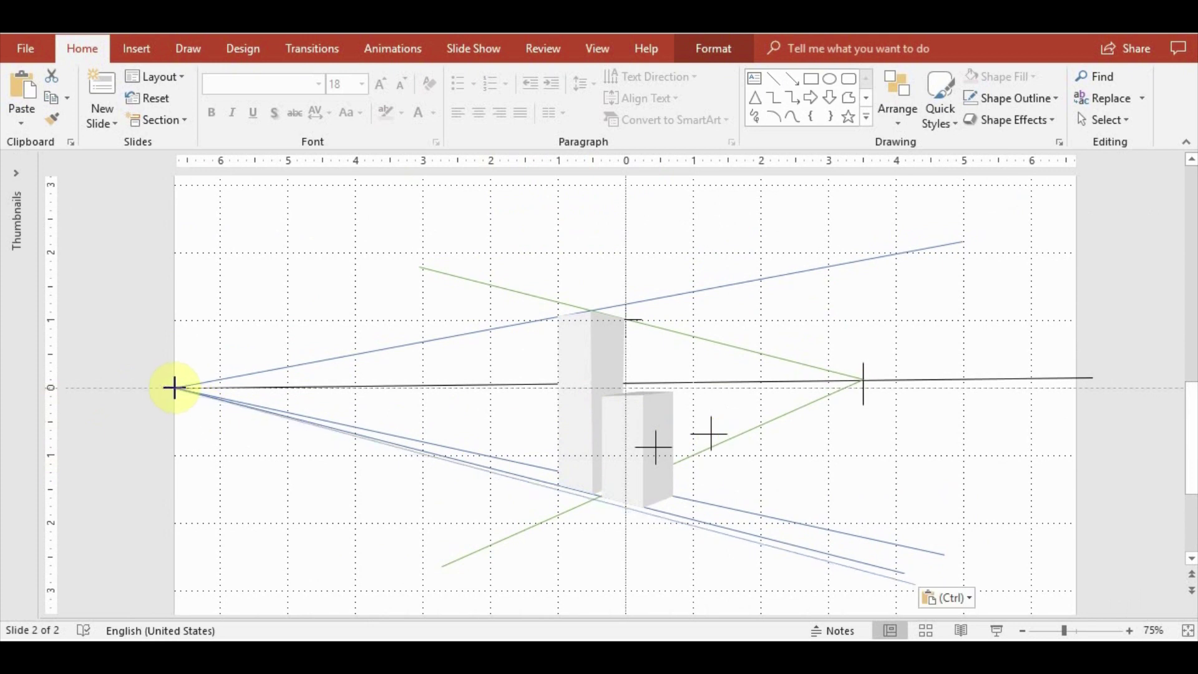
pyautogui.moveTo(904, 572)
pyautogui.mouseDown()
pyautogui.moveTo(916, 585)
pyautogui.moveTo(944, 482)
pyautogui.mouseUp()
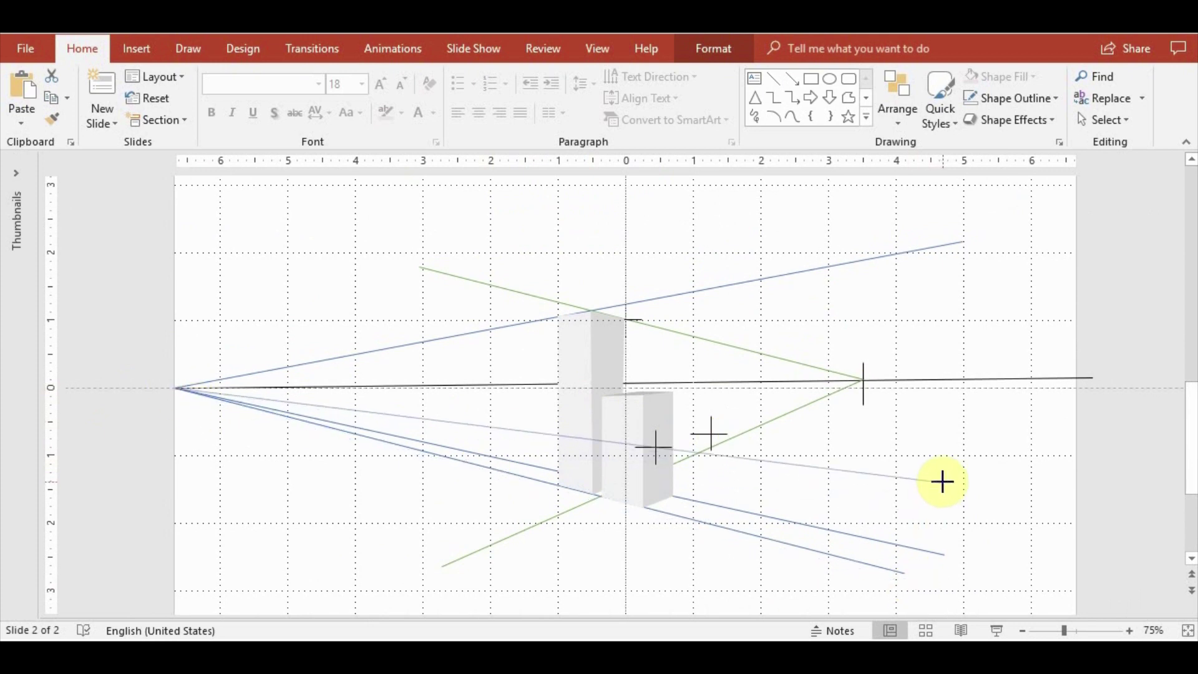
pyautogui.click(712, 435)
# Undo the last change and move the right cross marker lower onto the guides
pyautogui.keyDown('ctrl'); pyautogui.scroll(5, 711, 435); pyautogui.keyUp('ctrl')
pyautogui.keyDown('ctrl'); pyautogui.scroll(5, 652, 443); pyautogui.keyUp('ctrl')
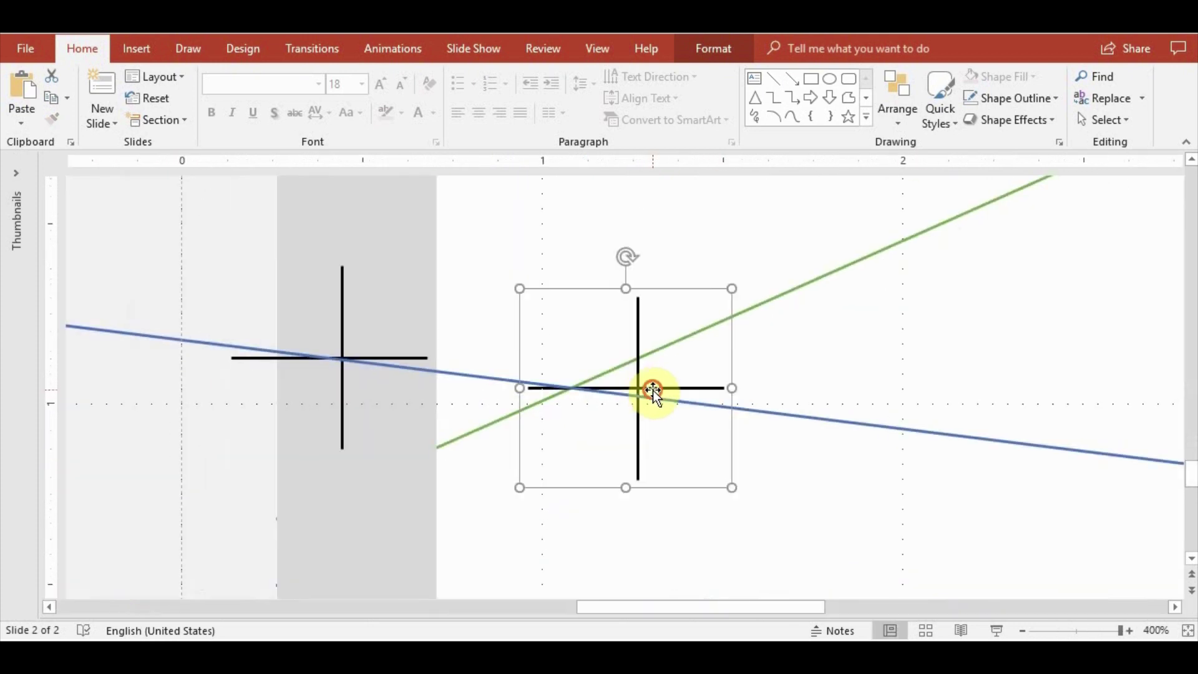
pyautogui.hotkey('ctrl', 'z')
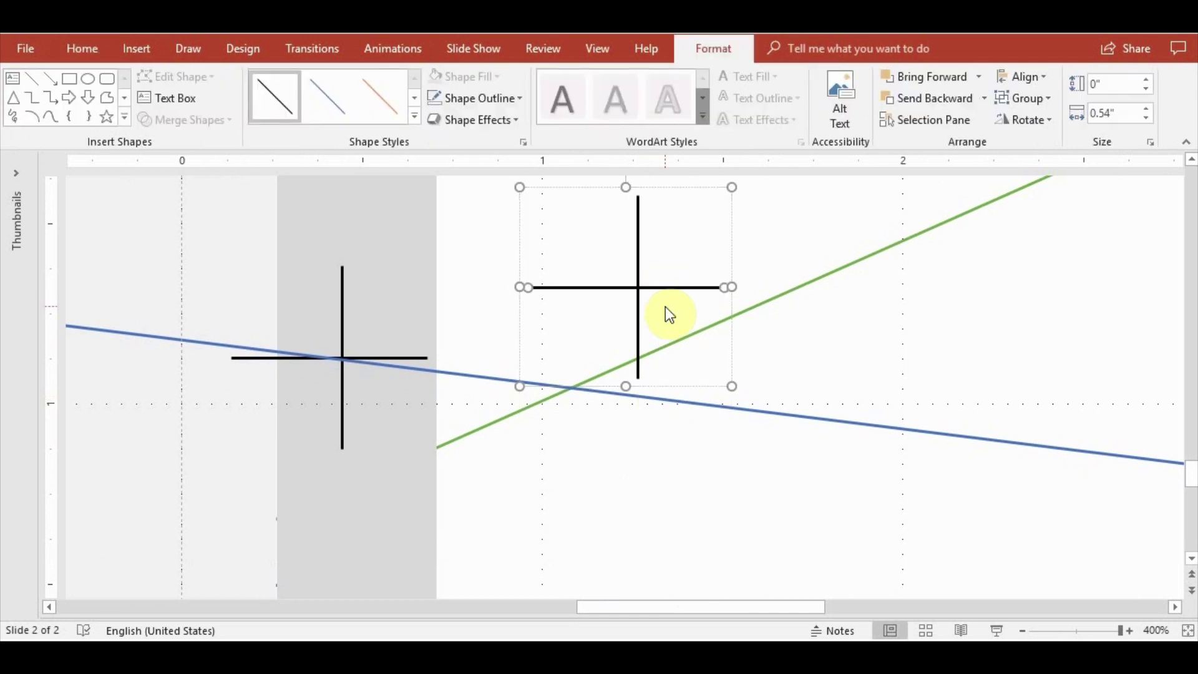
pyautogui.moveTo(687, 287); pyautogui.dragTo(674, 395)
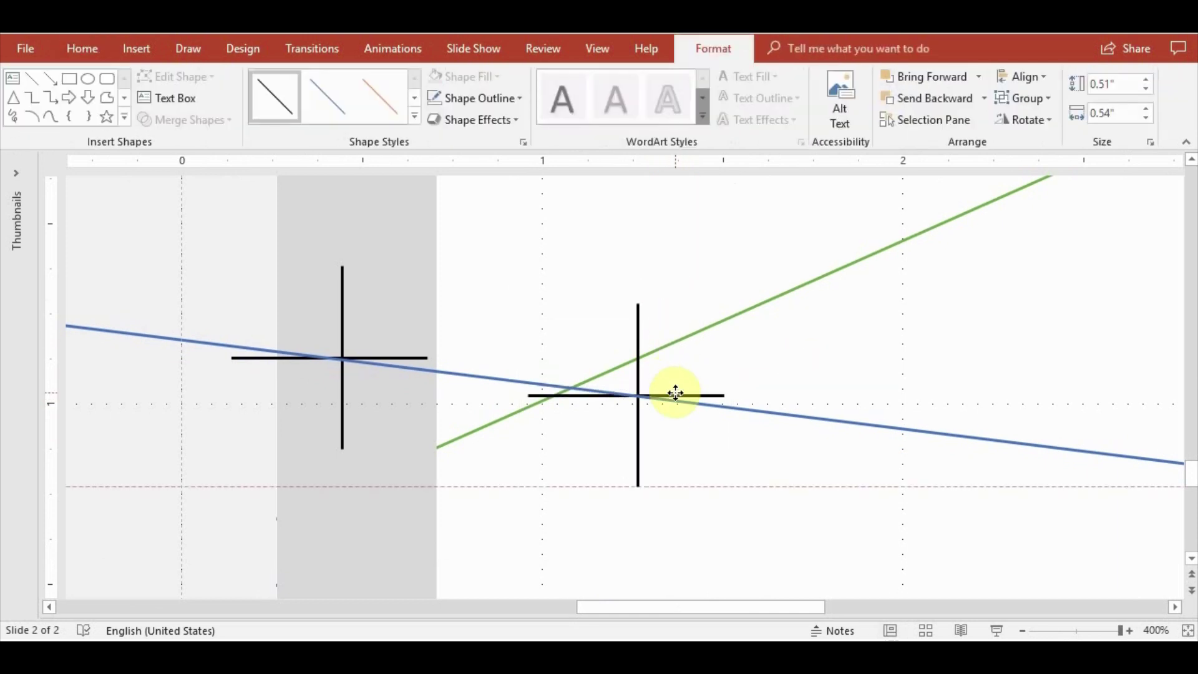
pyautogui.click(797, 402)
# Bring the green guide line in front of the boxes
pyautogui.keyDown('ctrl'); pyautogui.scroll(-5, 797, 402); pyautogui.keyUp('ctrl')
pyautogui.keyDown('ctrl'); pyautogui.scroll(-3, 971, 476); pyautogui.keyUp('ctrl')
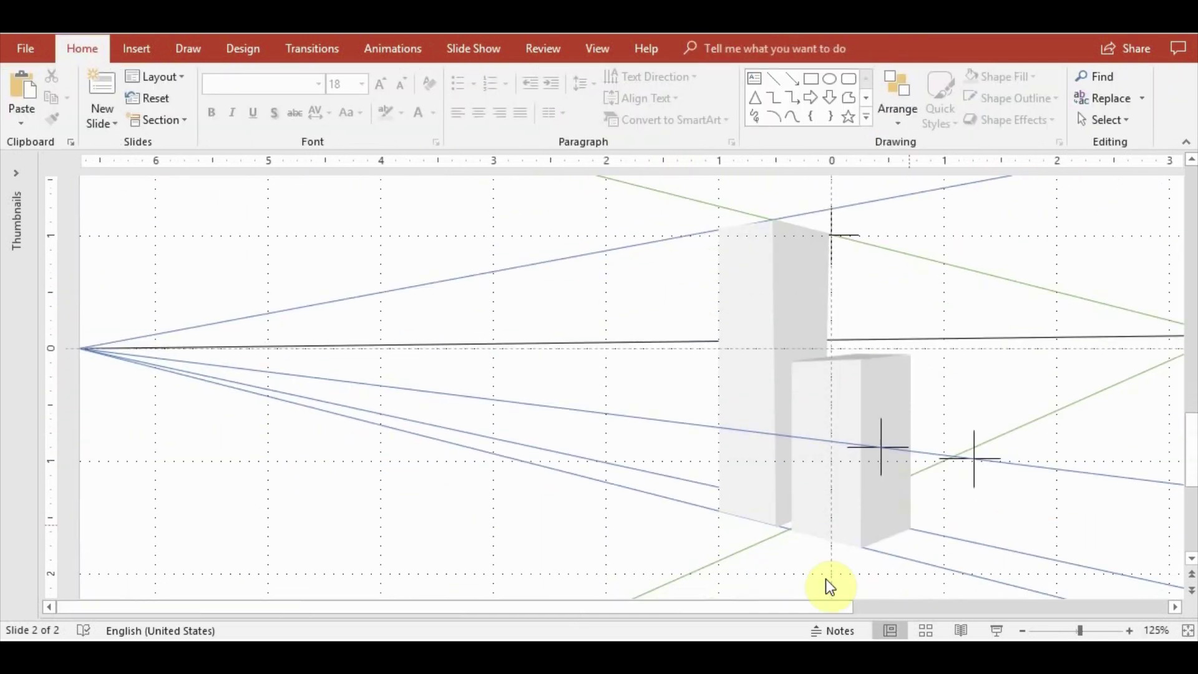
pyautogui.click(709, 562)
pyautogui.scroll(-3, 709, 562)
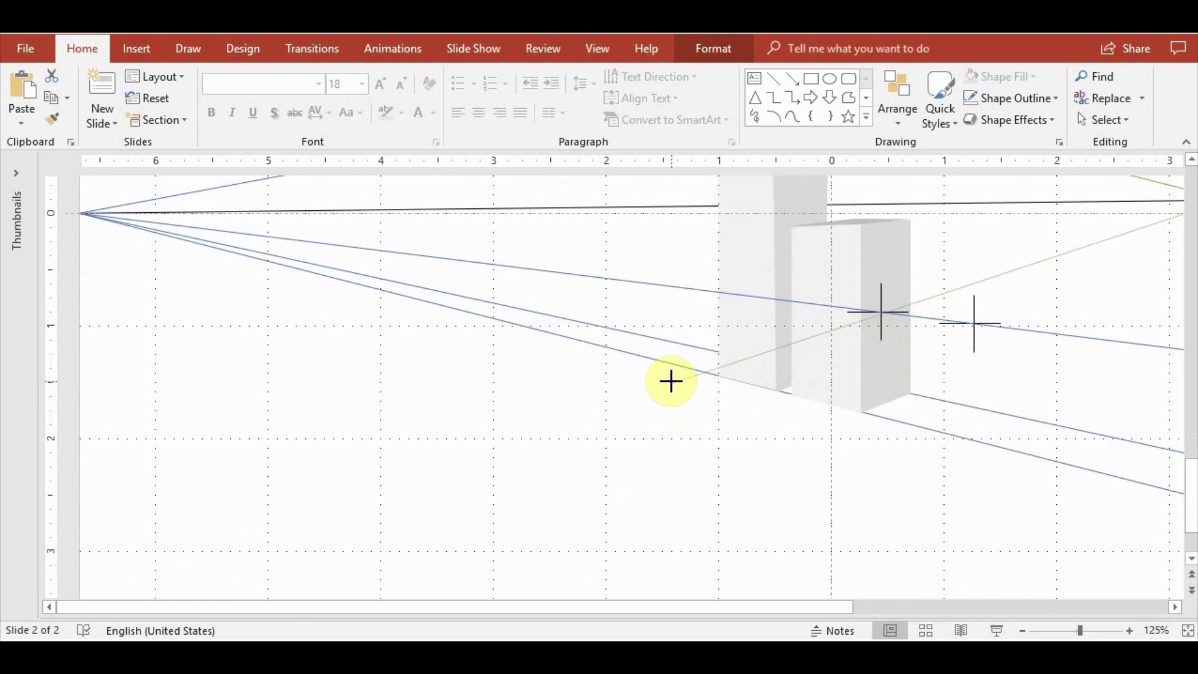
pyautogui.moveTo(526, 521); pyautogui.dragTo(671, 380)
pyautogui.click(892, 112)
pyautogui.click(931, 162)
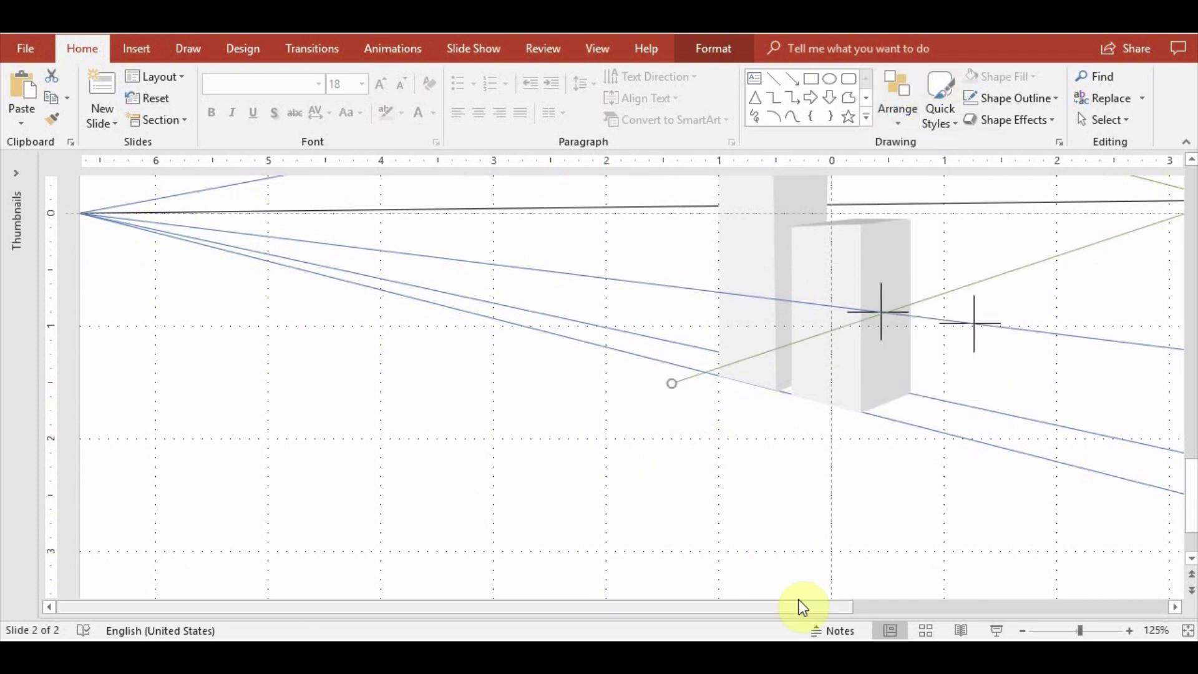
pyautogui.moveTo(799, 600); pyautogui.dragTo(938, 612)
# Copy the green guide line and run the copy from the right vanishing point past the box
pyautogui.hotkey('ctrl', 'c')
pyautogui.hotkey('ctrl', 'v')
pyautogui.moveTo(1052, 214); pyautogui.dragTo(1033, 201)
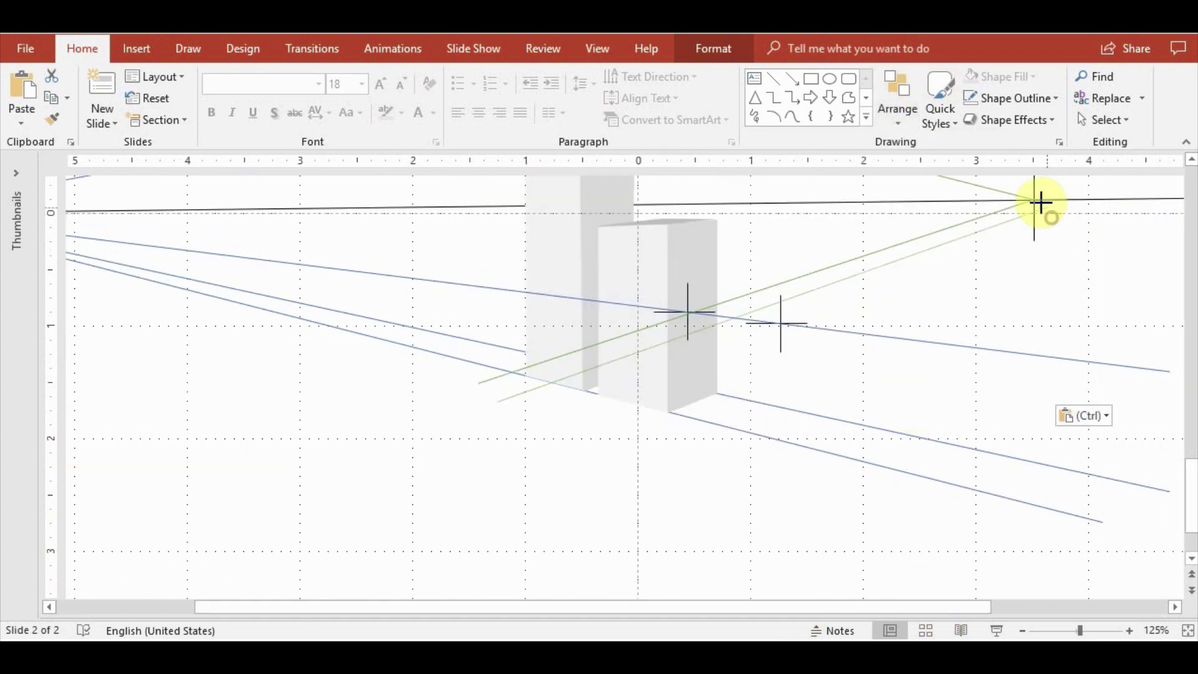
pyautogui.moveTo(503, 406); pyautogui.dragTo(594, 412)
pyautogui.click(1009, 322)
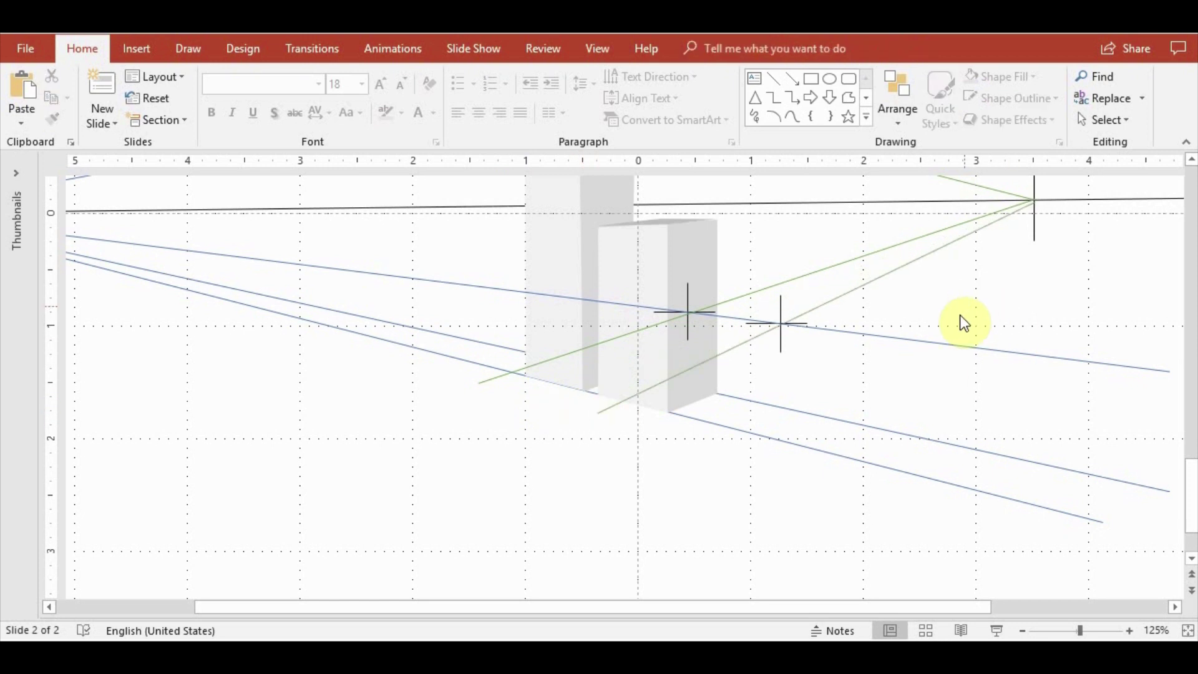
# Copy the left and right cross markers down onto the lower blue lines
pyautogui.click(688, 330)
pyautogui.hotkey('ctrl', 'c')
pyautogui.hotkey('ctrl', 'v')
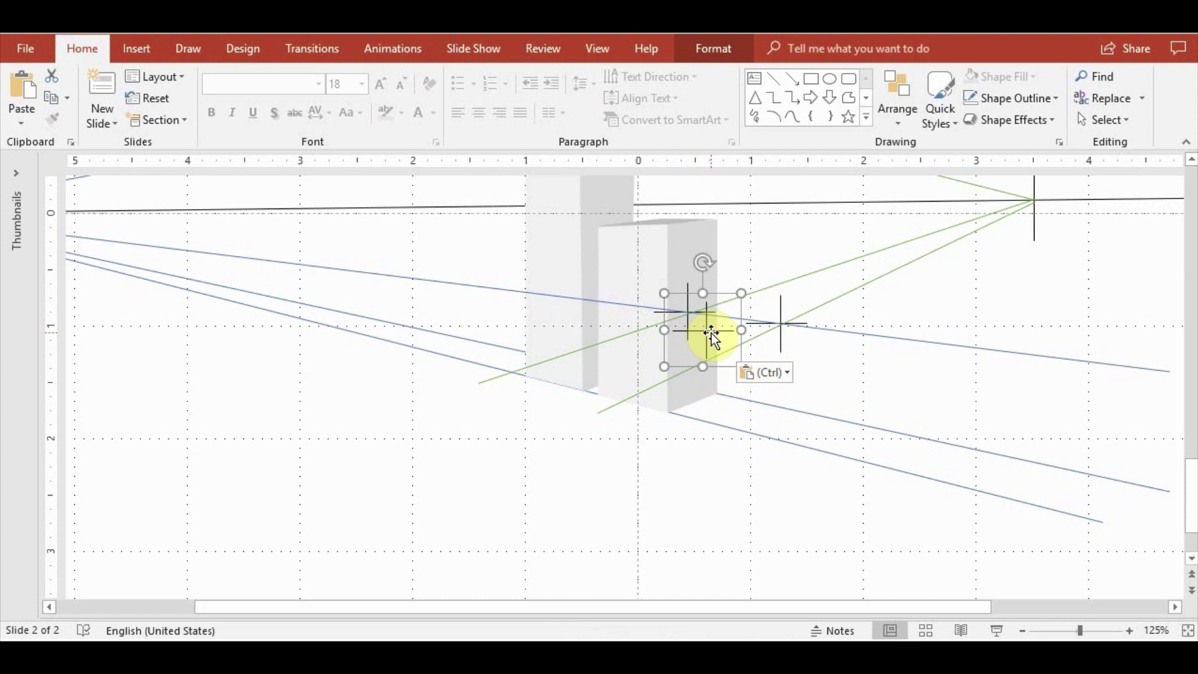
pyautogui.moveTo(711, 333); pyautogui.dragTo(693, 418)
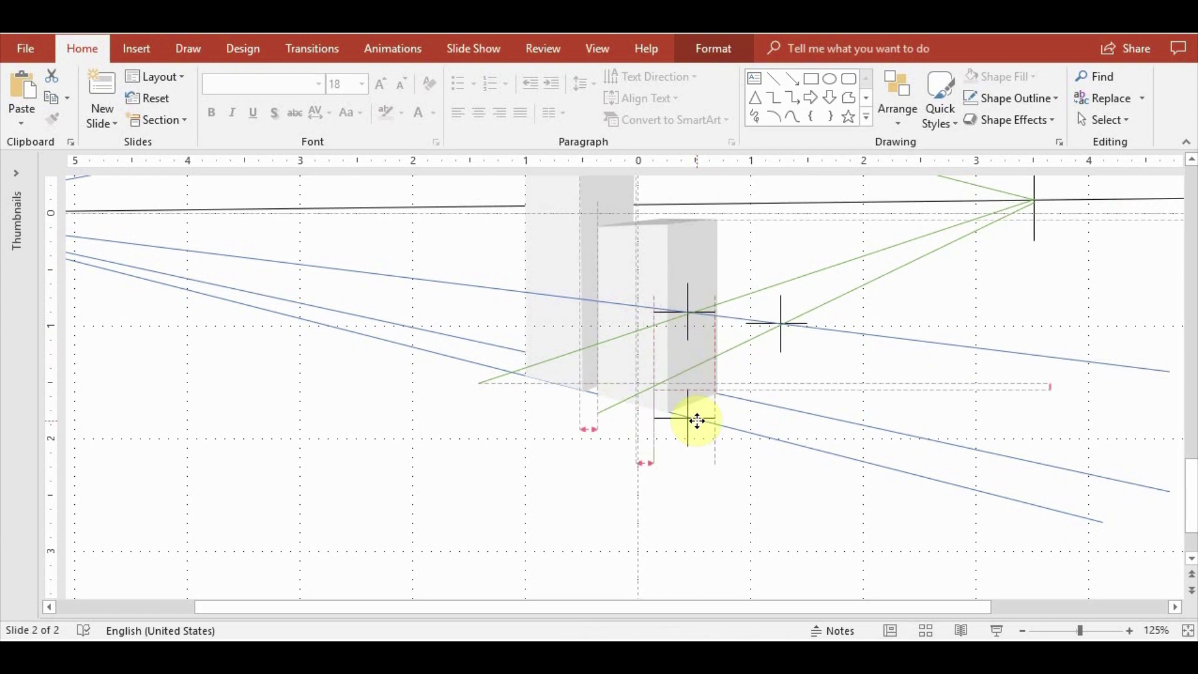
pyautogui.click(758, 462)
pyautogui.hotkey('ctrl', 'v')
pyautogui.moveTo(789, 346)
pyautogui.mouseDown()
pyautogui.moveTo(808, 361)
pyautogui.moveTo(796, 337)
pyautogui.moveTo(794, 443)
pyautogui.mouseUp()
pyautogui.click(919, 415)
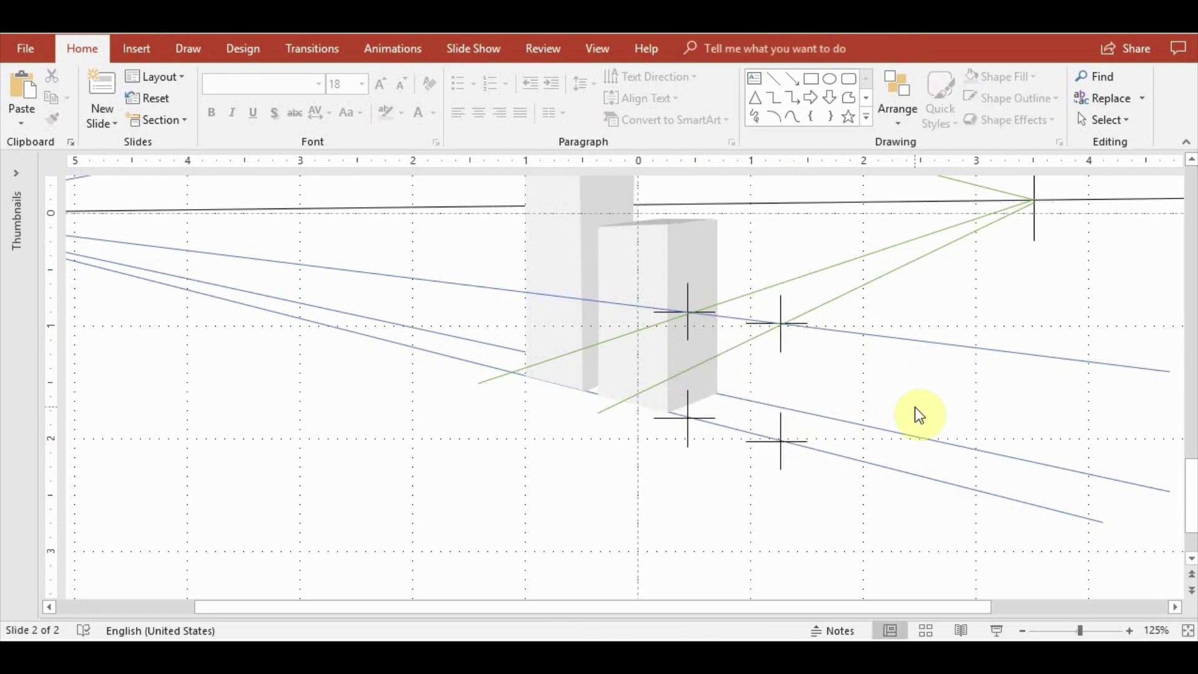
pyautogui.keyDown('ctrl'); pyautogui.scroll(-5, 912, 412); pyautogui.keyUp('ctrl')
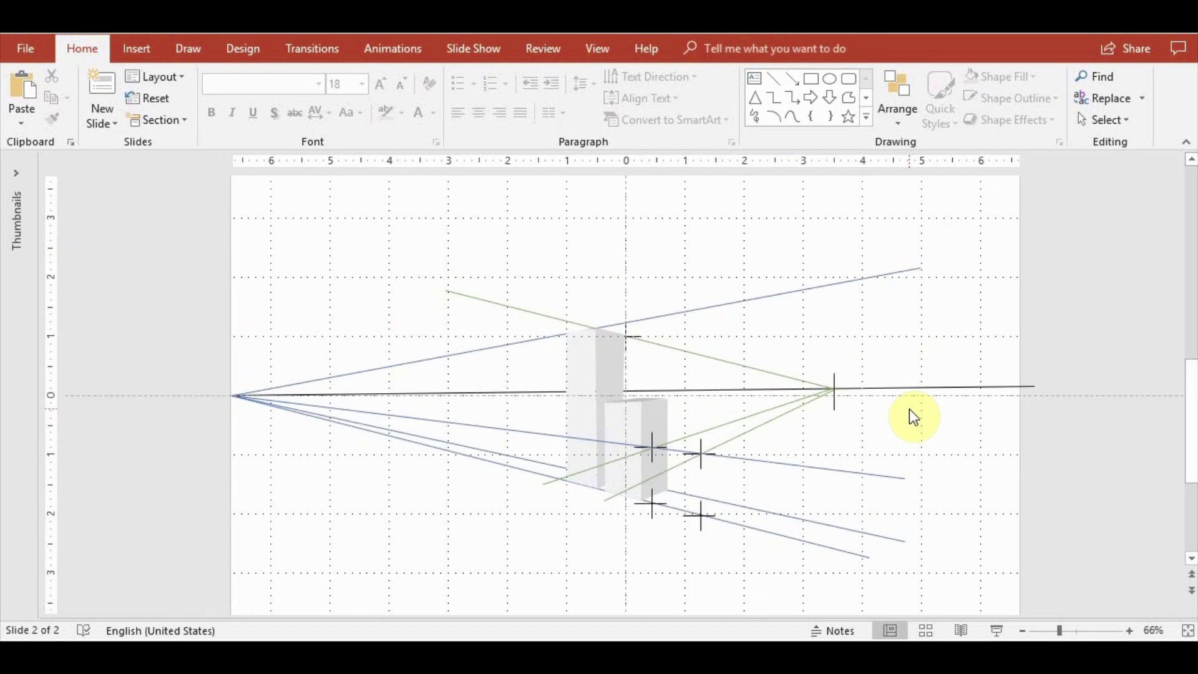
# Place a copy of a cross marker at the guide-line intersection
pyautogui.click(652, 444)
pyautogui.keyDown('ctrl'); pyautogui.scroll(10, 655, 455); pyautogui.keyUp('ctrl')
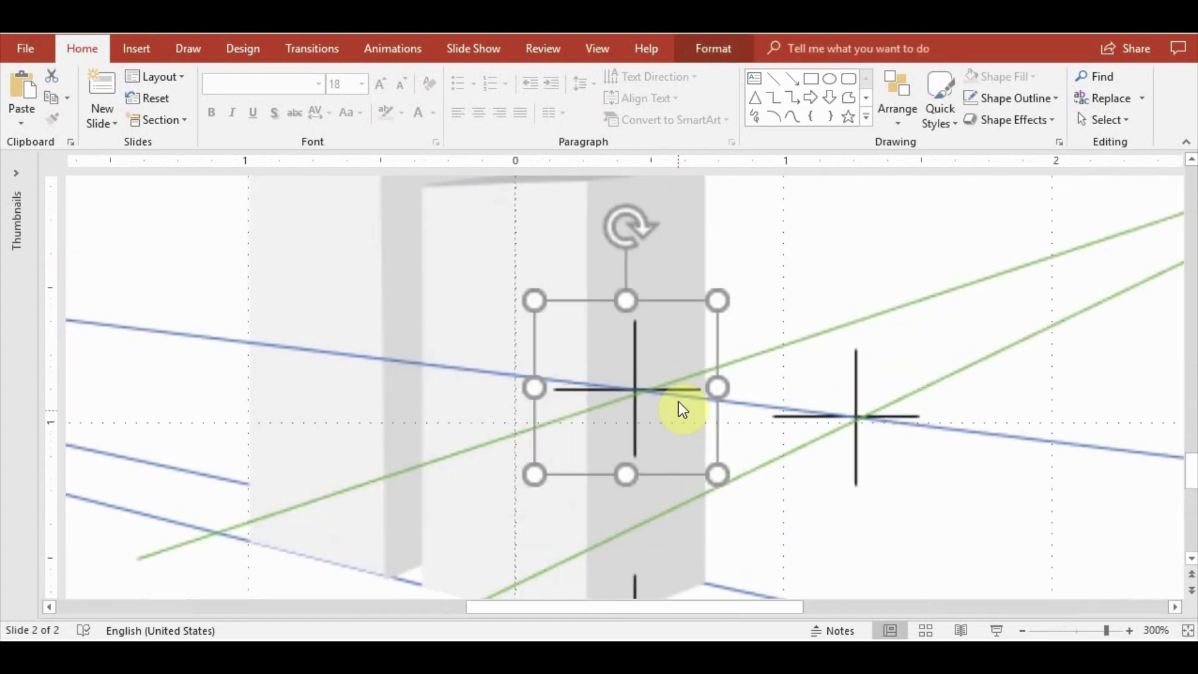
pyautogui.moveTo(653, 312)
pyautogui.mouseDown()
pyautogui.moveTo(748, 397)
pyautogui.moveTo(741, 345)
pyautogui.moveTo(729, 342)
pyautogui.moveTo(736, 360)
pyautogui.mouseUp()
pyautogui.click(882, 517)
pyautogui.scroll(-5, 898, 356)
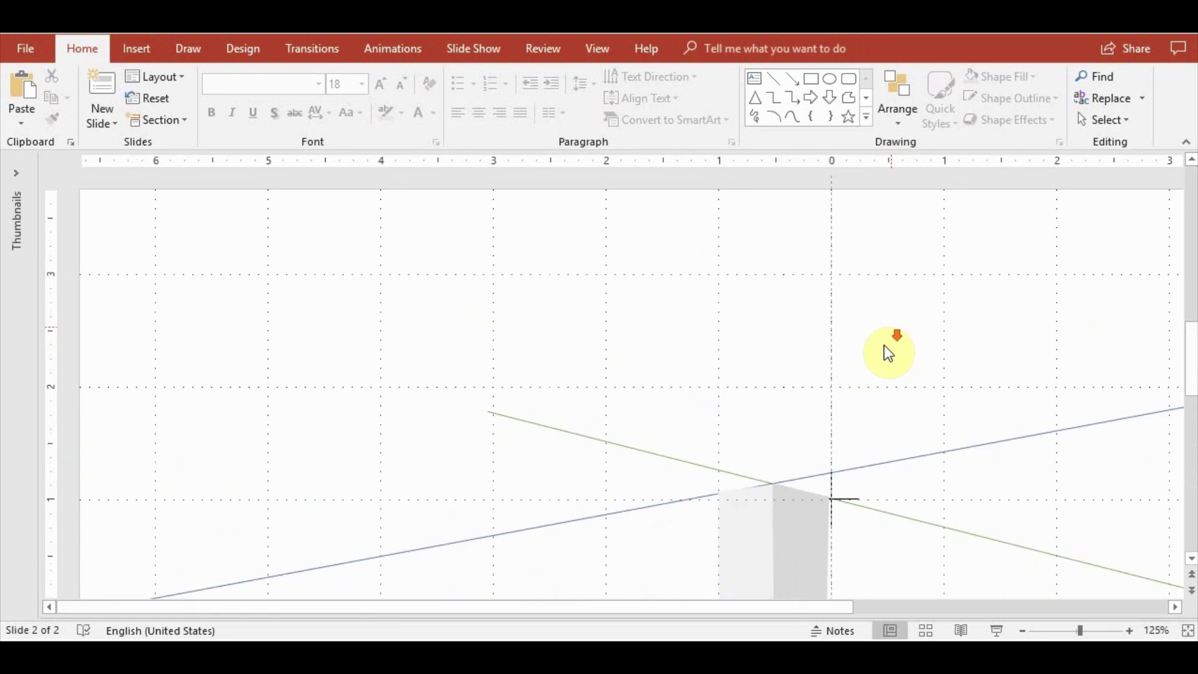
# Copy a blue guide line, snapping its left end to the left vanishing point and swinging it through the new cross
pyautogui.click(437, 422)
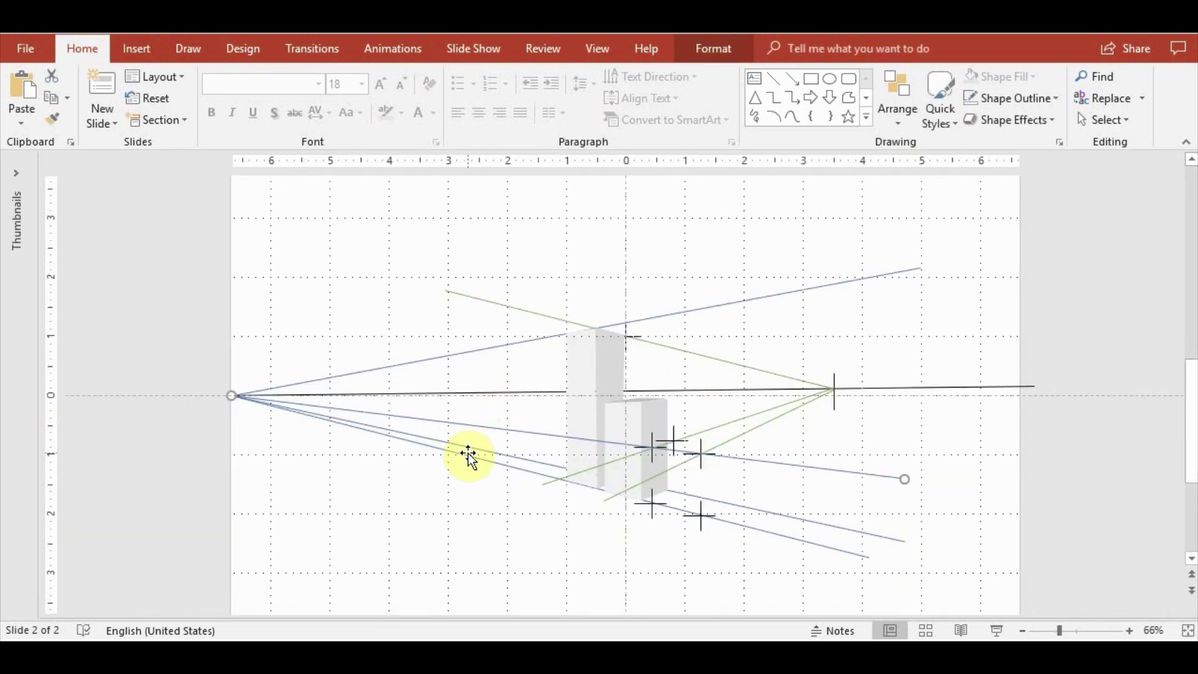
pyautogui.click(512, 343)
pyautogui.hotkey('ctrl', 'c')
pyautogui.hotkey('ctrl', 'v')
pyautogui.moveTo(243, 407); pyautogui.dragTo(231, 395)
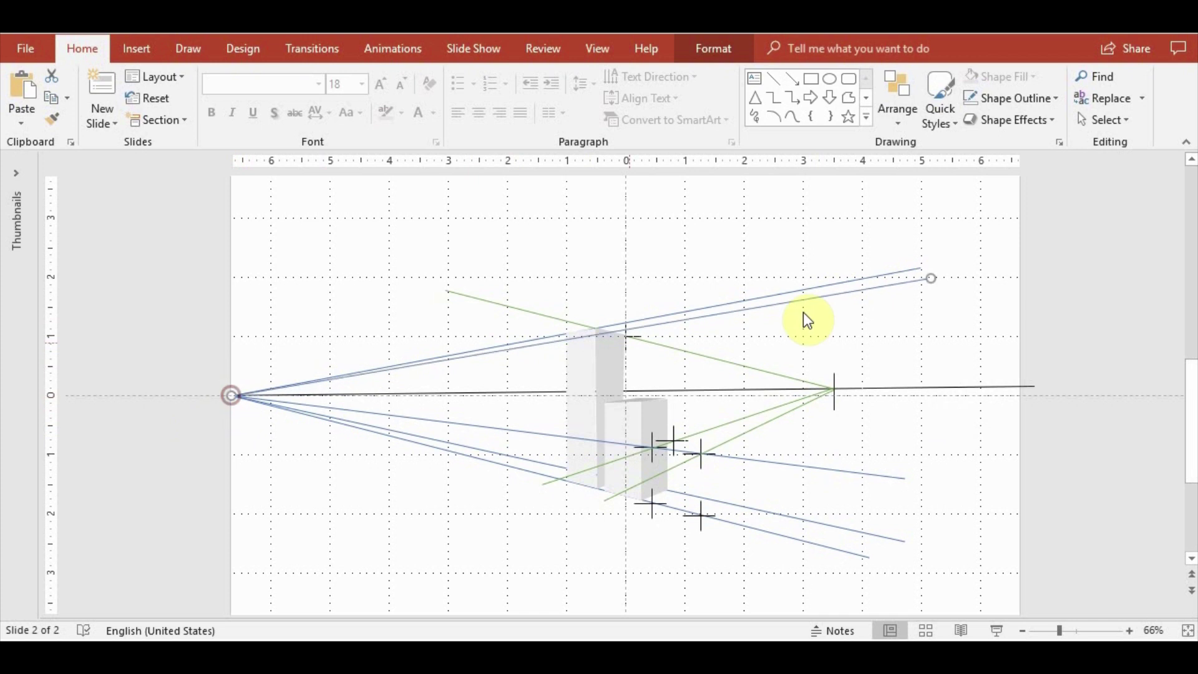
pyautogui.moveTo(932, 272); pyautogui.dragTo(971, 470)
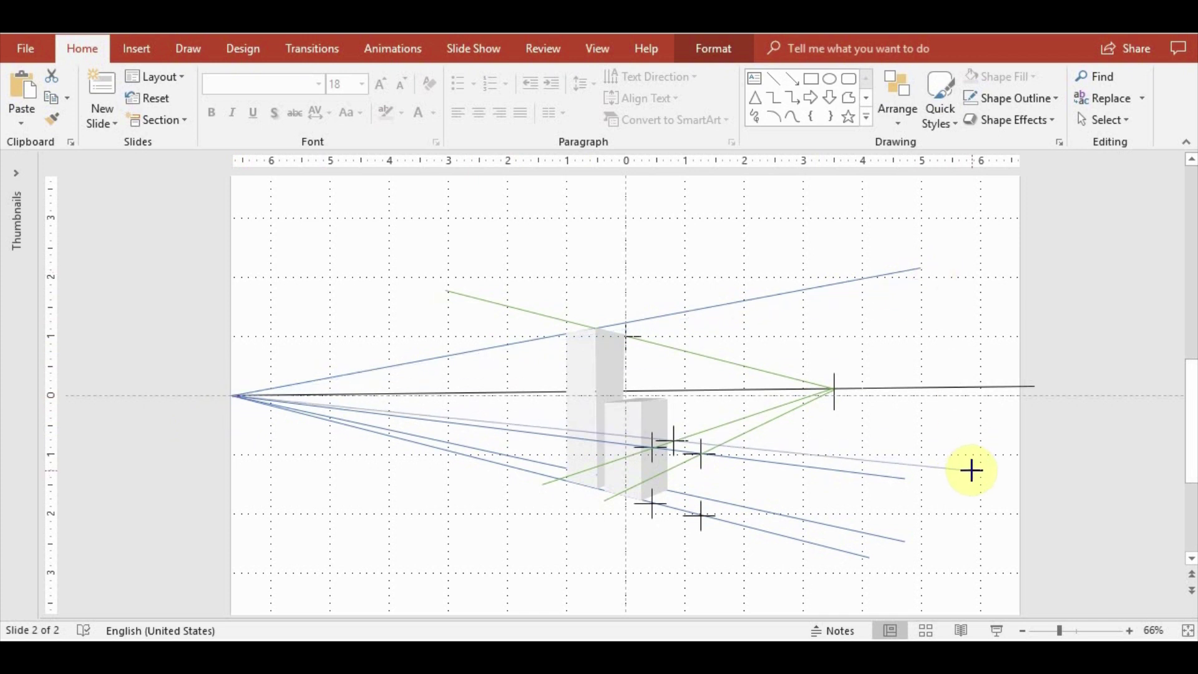
pyautogui.click(704, 458)
pyautogui.scroll(10, 703, 458)
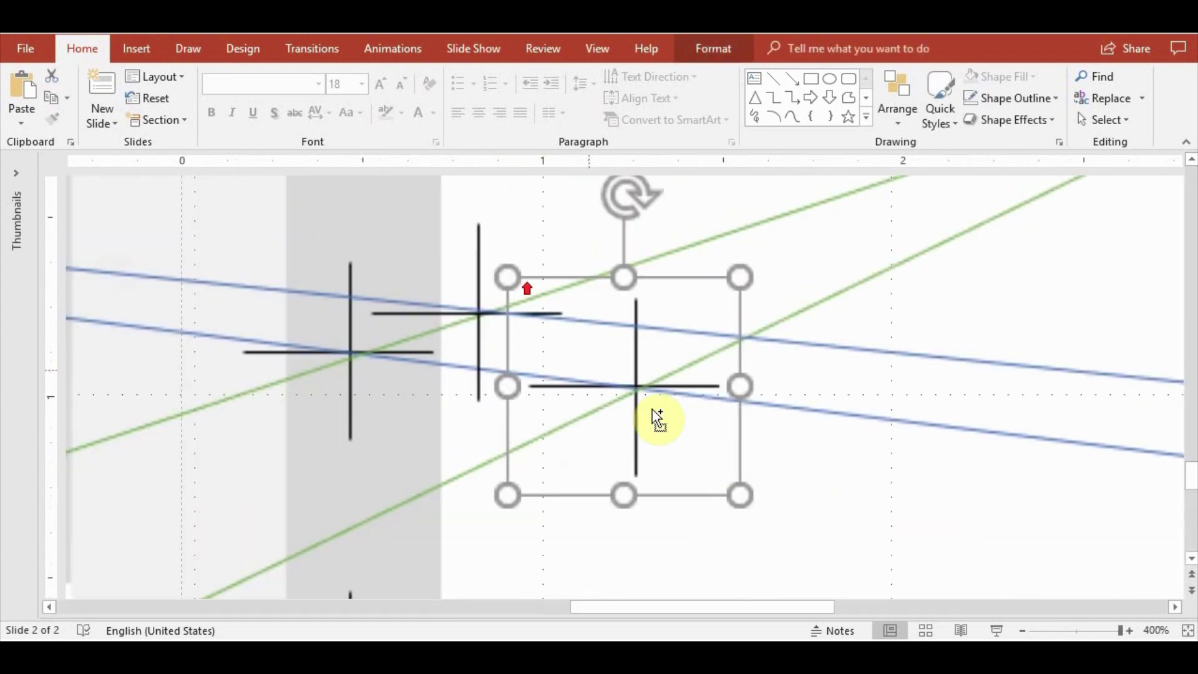
pyautogui.scroll(-1, 657, 419)
pyautogui.scroll(-2, 617, 377)
pyautogui.scroll(-1, 618, 376)
pyautogui.click(875, 344)
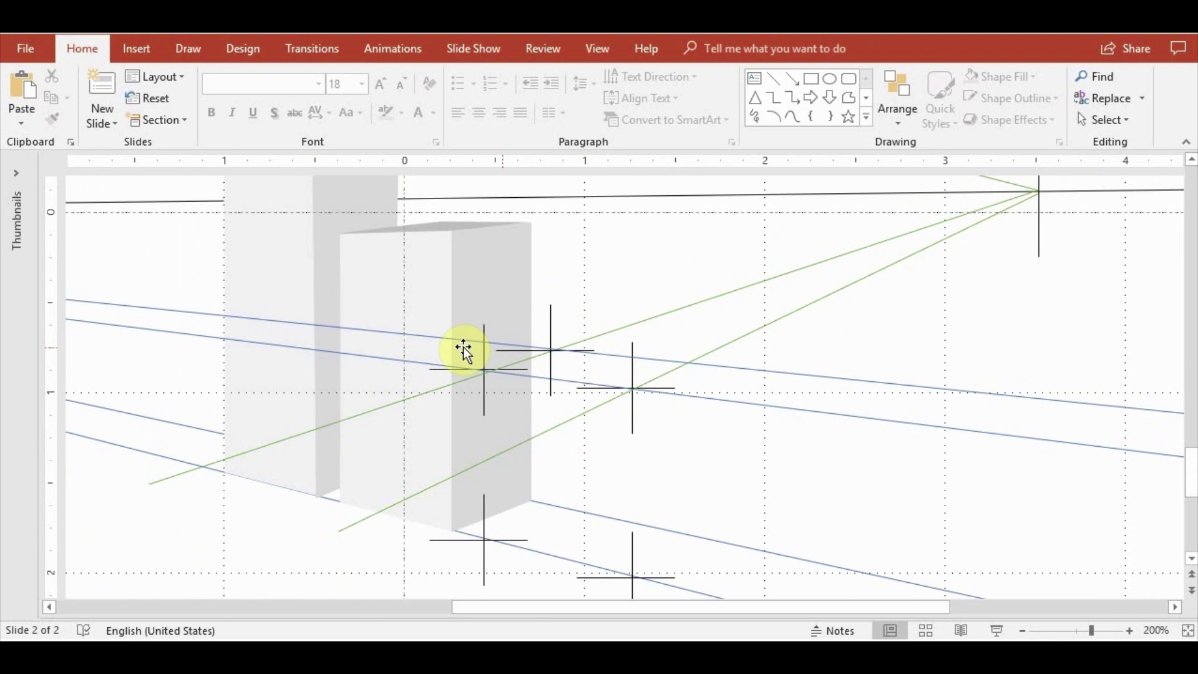
# Attempt a freeform outline between the crosses, then delete the misdrawn shape
pyautogui.click(134, 50)
pyautogui.click(275, 106)
pyautogui.click(388, 191)
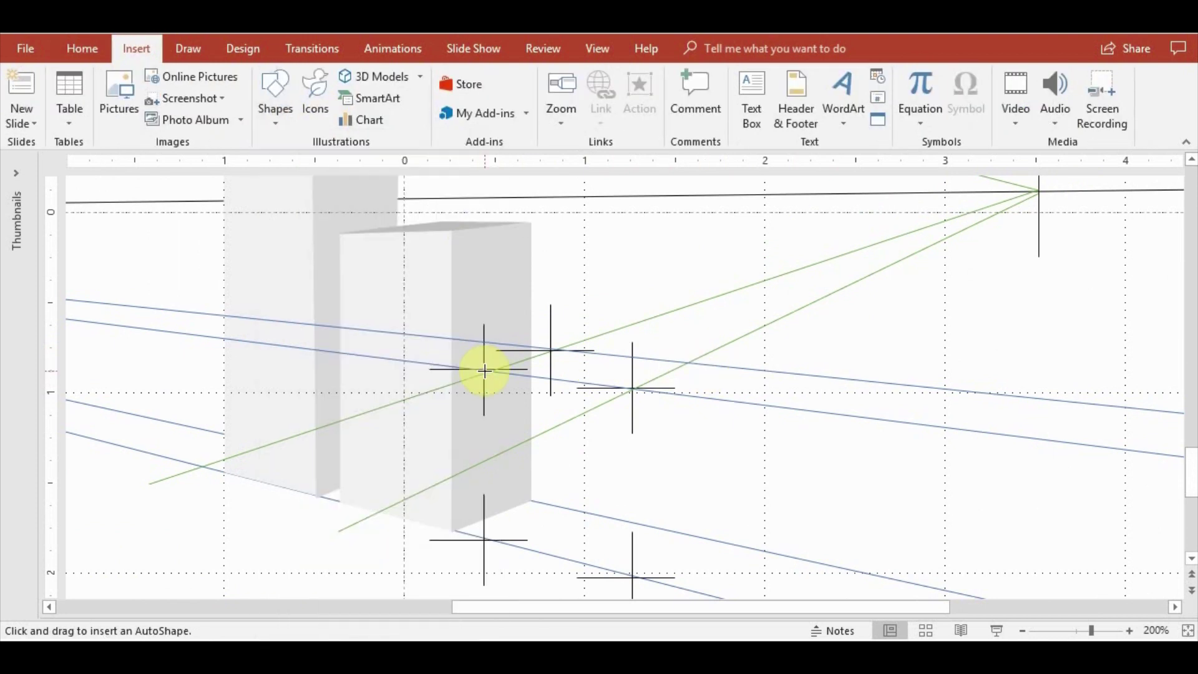
pyautogui.moveTo(484, 370)
pyautogui.mouseDown()
pyautogui.moveTo(633, 389)
pyautogui.moveTo(631, 579)
pyautogui.mouseUp()
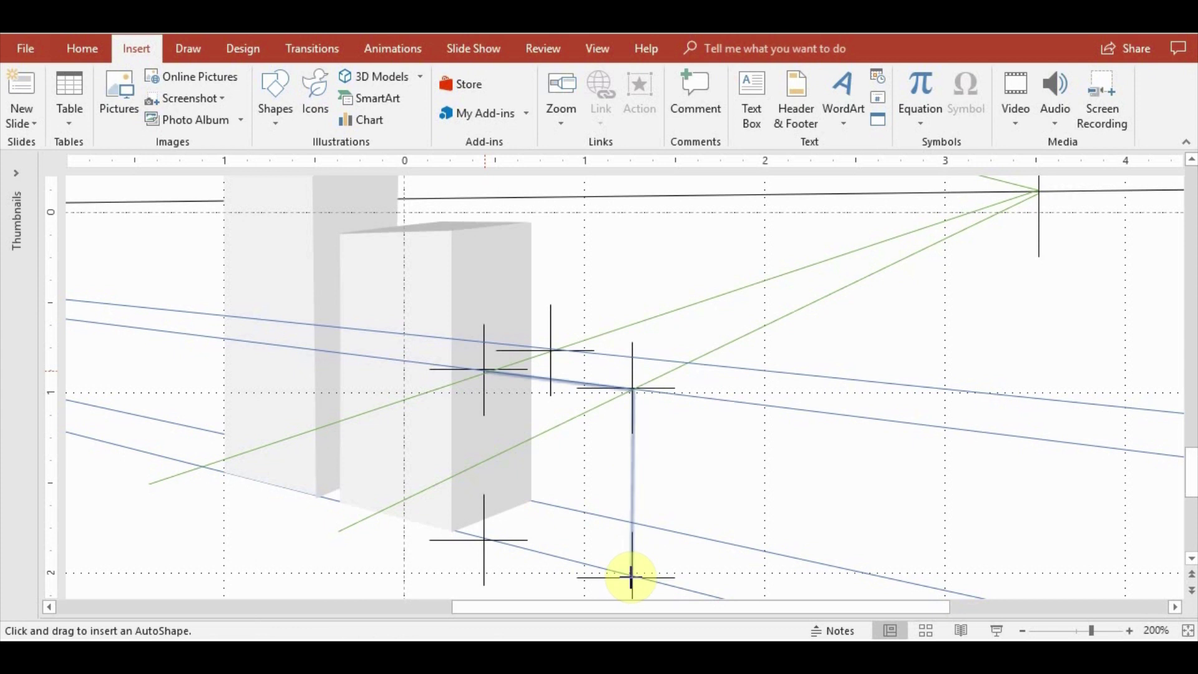
pyautogui.moveTo(632, 578); pyautogui.dragTo(485, 540)
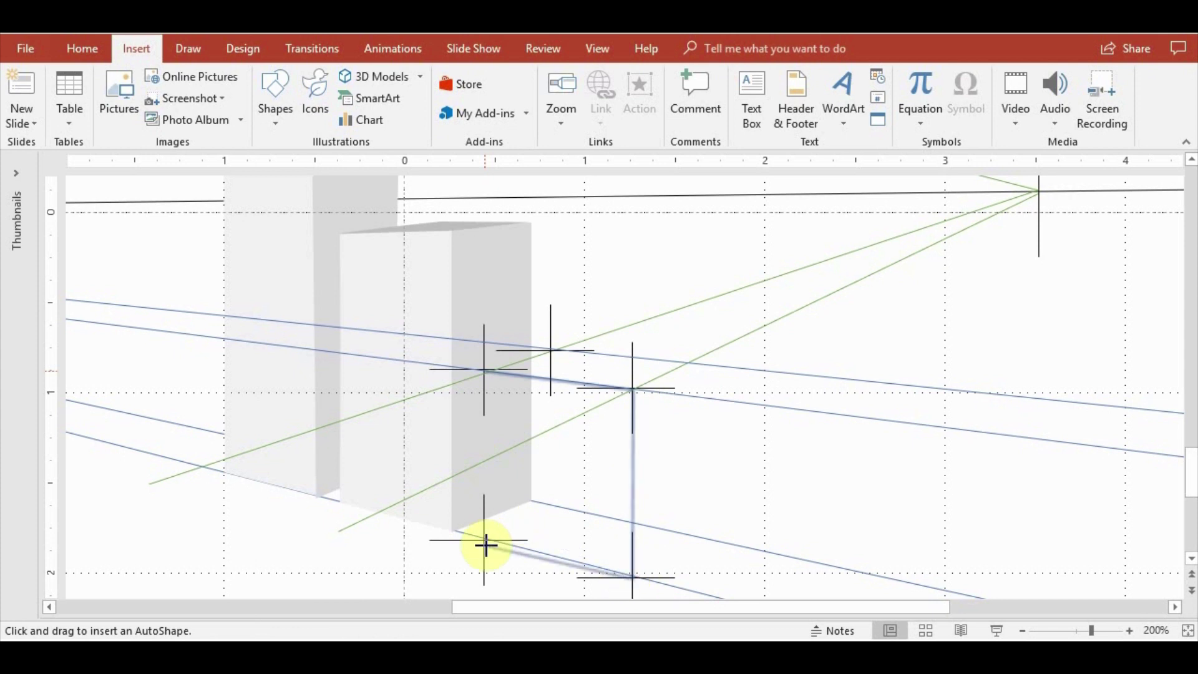
pyautogui.click(484, 370)
pyautogui.press('Delete')
# Draw a closed four-sided freeform through the four cross markers
pyautogui.click(144, 51)
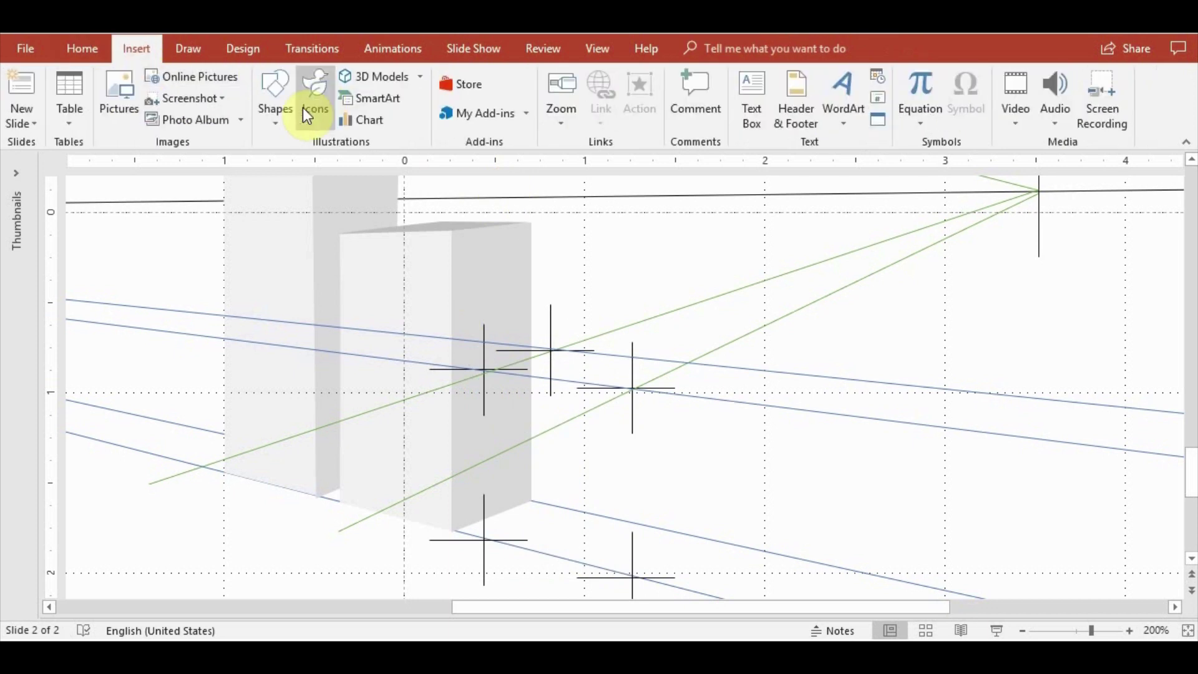
pyautogui.click(276, 103)
pyautogui.click(473, 162)
pyautogui.moveTo(485, 369); pyautogui.dragTo(632, 390)
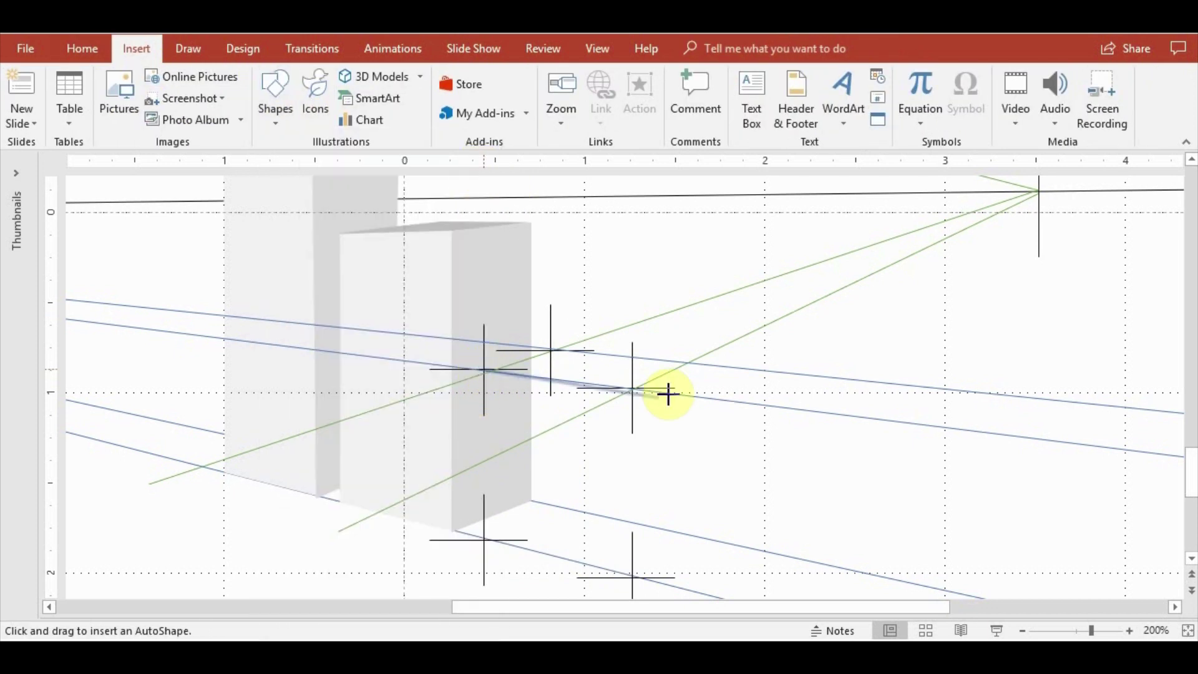
pyautogui.moveTo(632, 390); pyautogui.dragTo(630, 576)
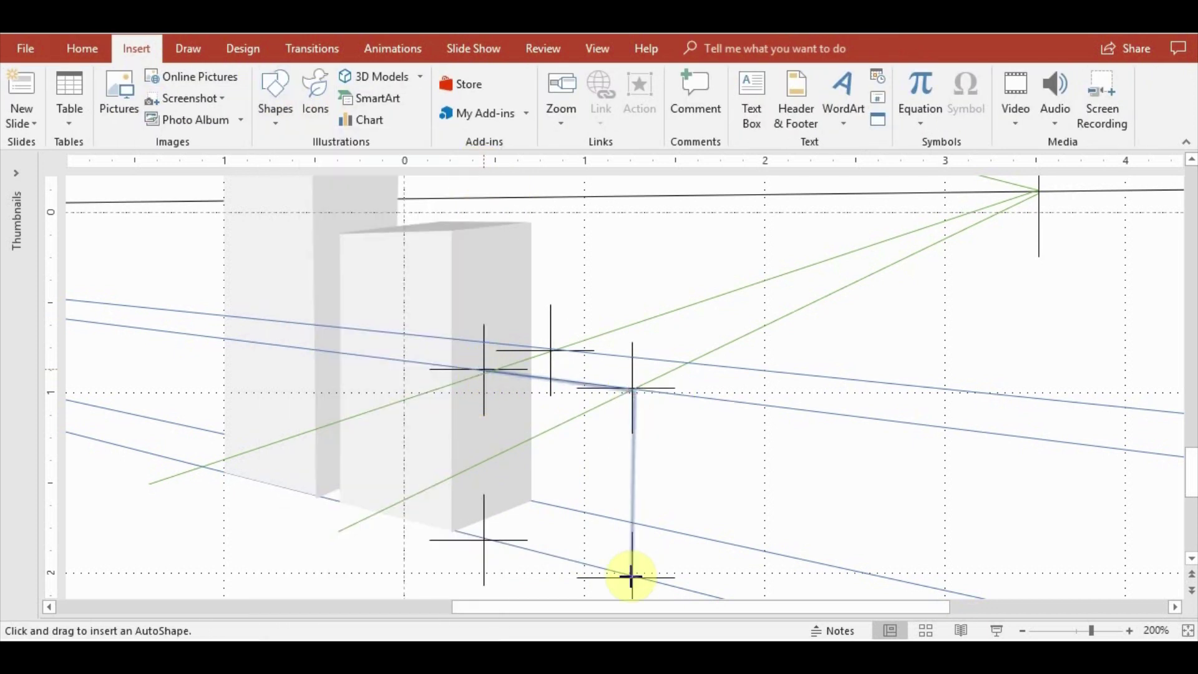
pyautogui.click(483, 540)
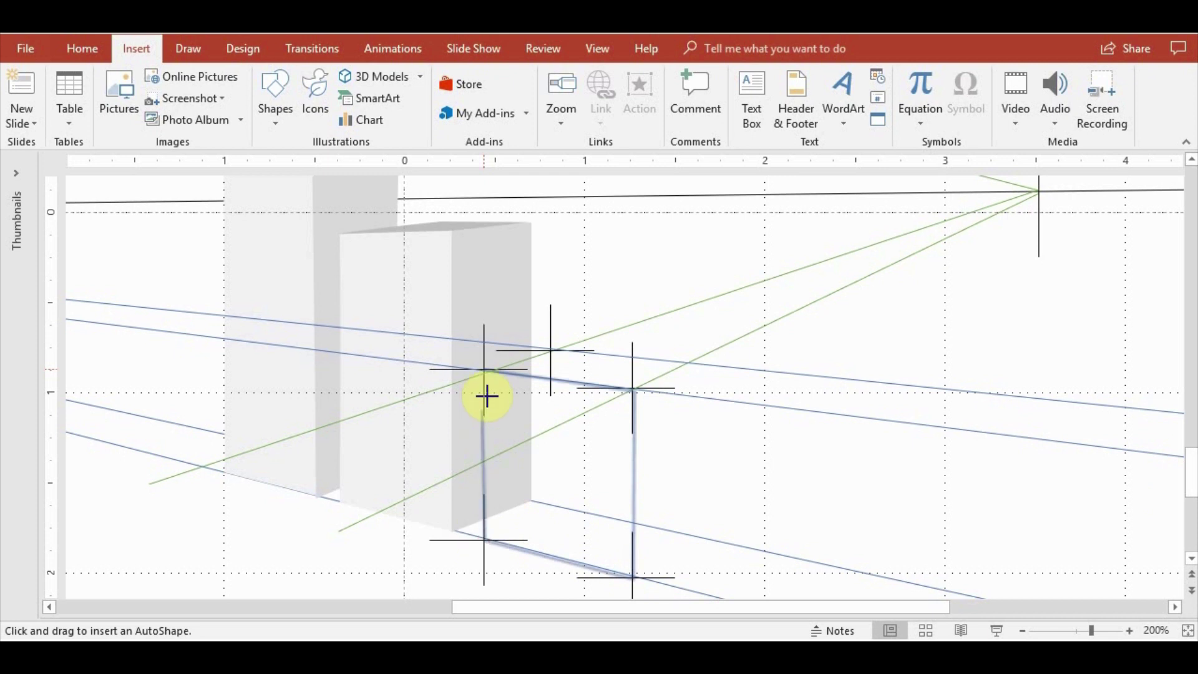
pyautogui.click(484, 371)
pyautogui.click(484, 371)
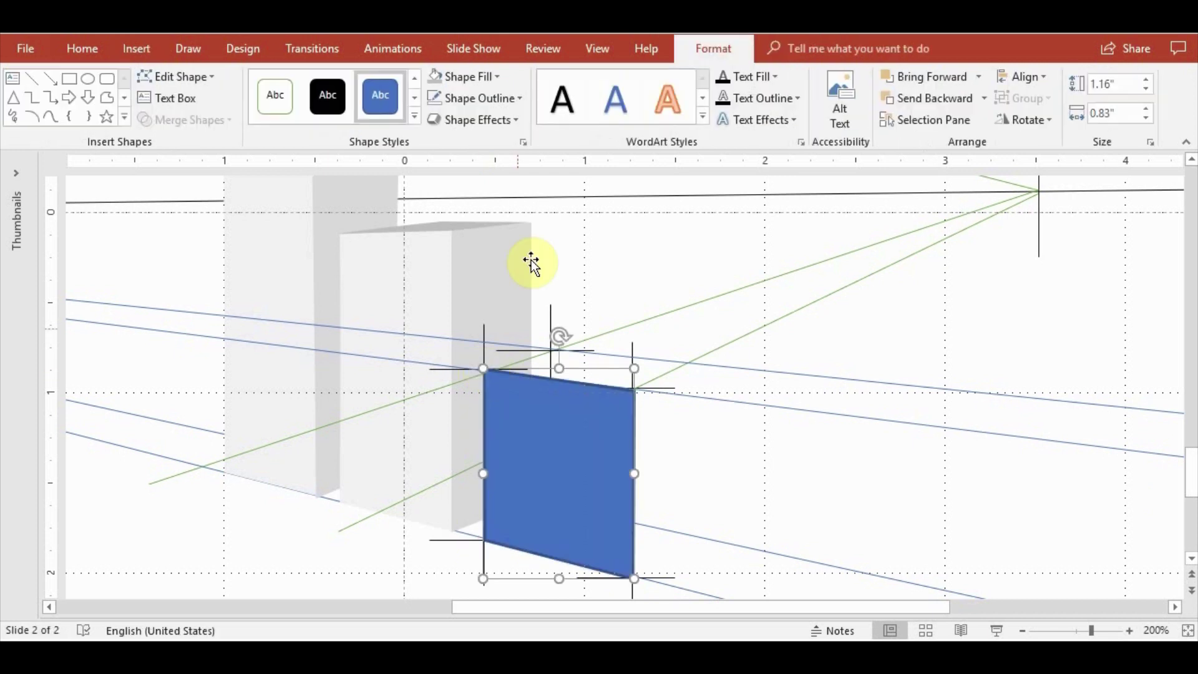
# Fill the new front face with light grey
pyautogui.click(498, 76)
pyautogui.click(435, 139)
pyautogui.click(827, 351)
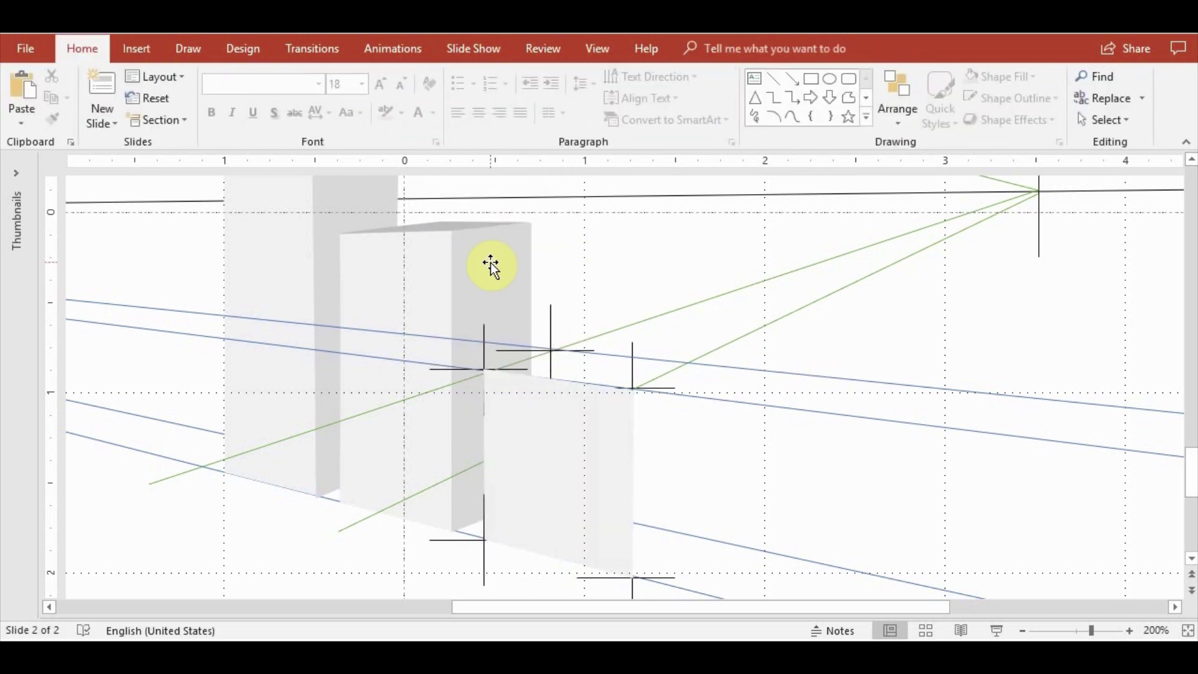
# Draw the front box's top face as a freeform parallelogram, fill it grey and adjust a corner point
pyautogui.click(137, 53)
pyautogui.click(276, 103)
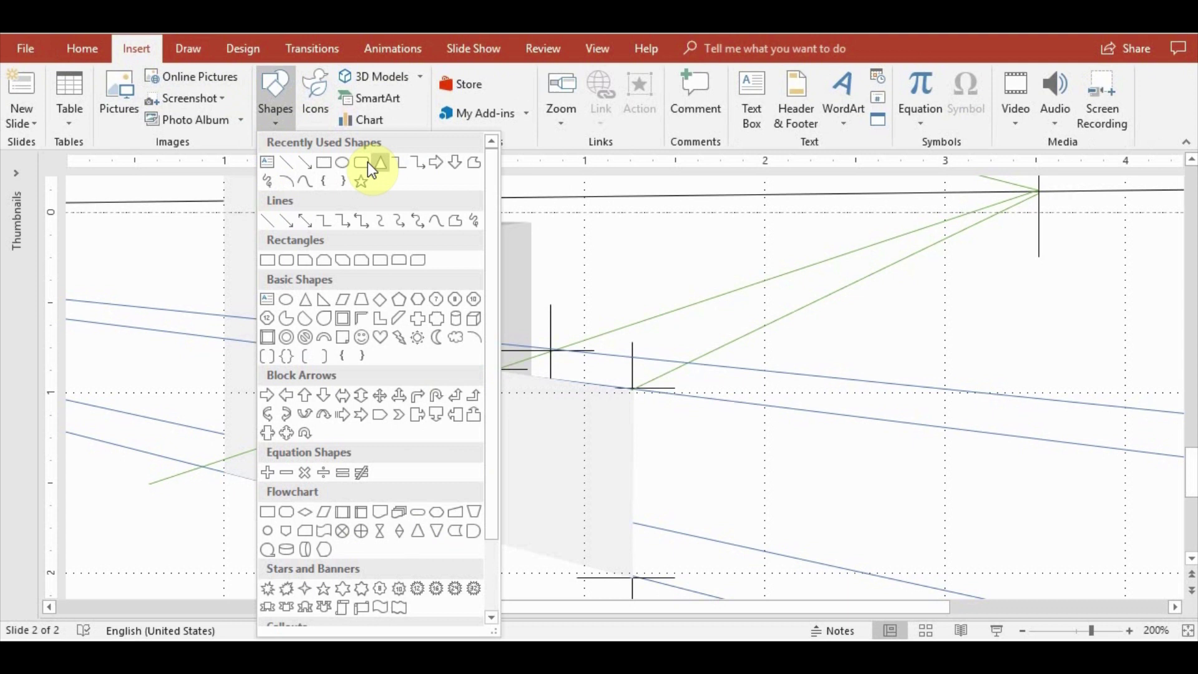
pyautogui.click(475, 164)
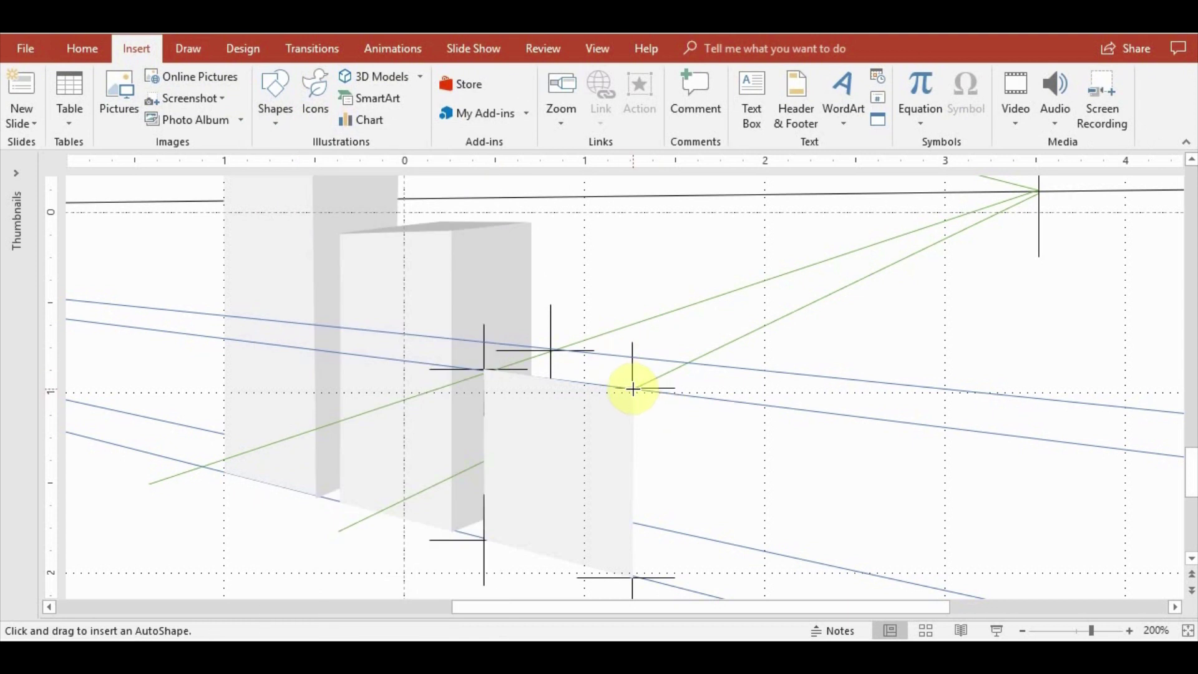
pyautogui.moveTo(633, 388)
pyautogui.mouseDown()
pyautogui.moveTo(685, 363)
pyautogui.moveTo(552, 349)
pyautogui.moveTo(484, 371)
pyautogui.mouseUp()
pyautogui.click(484, 371)
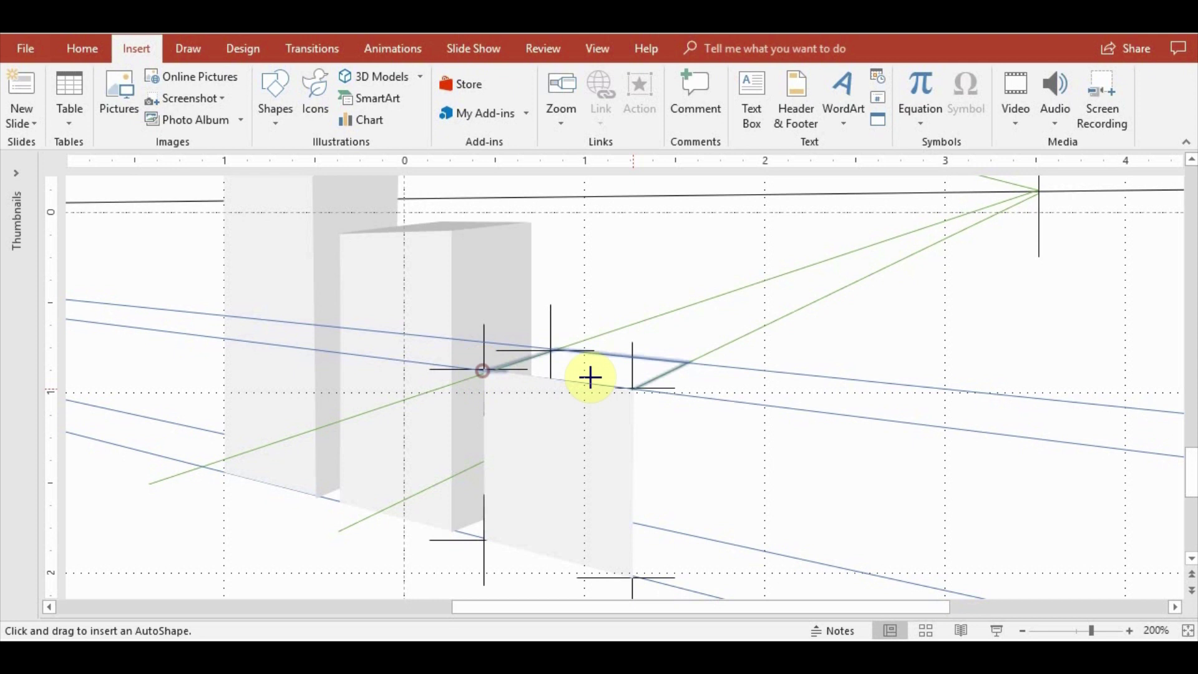
pyautogui.click(631, 388)
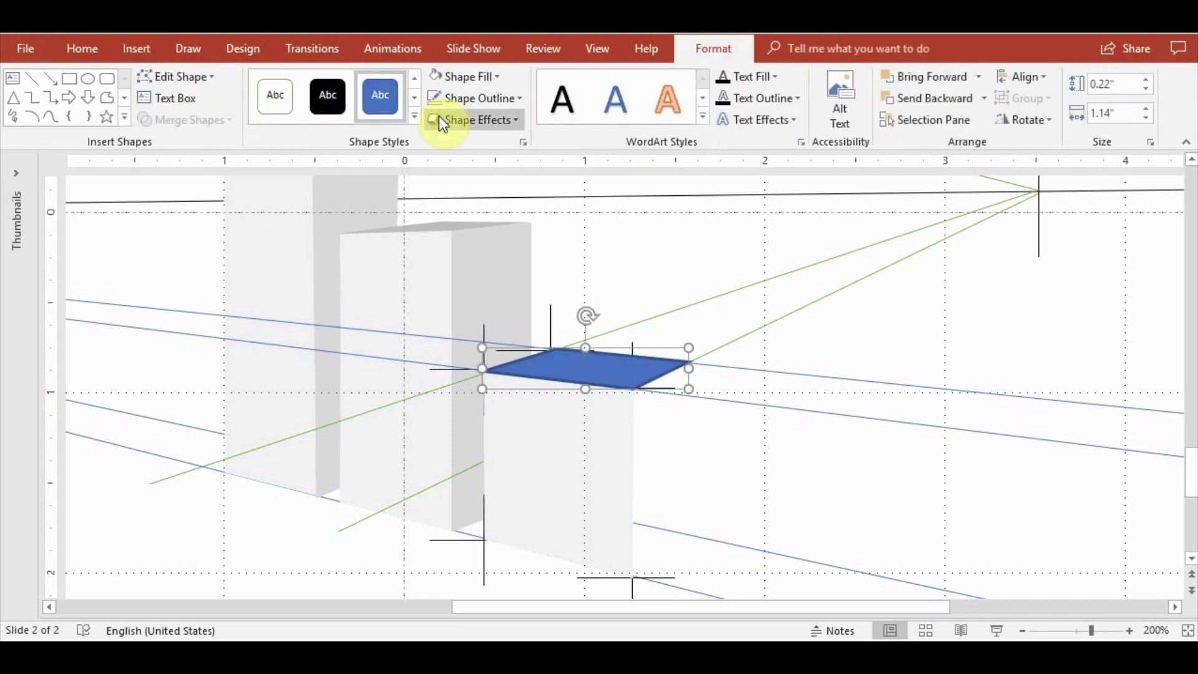
pyautogui.click(494, 77)
pyautogui.click(447, 158)
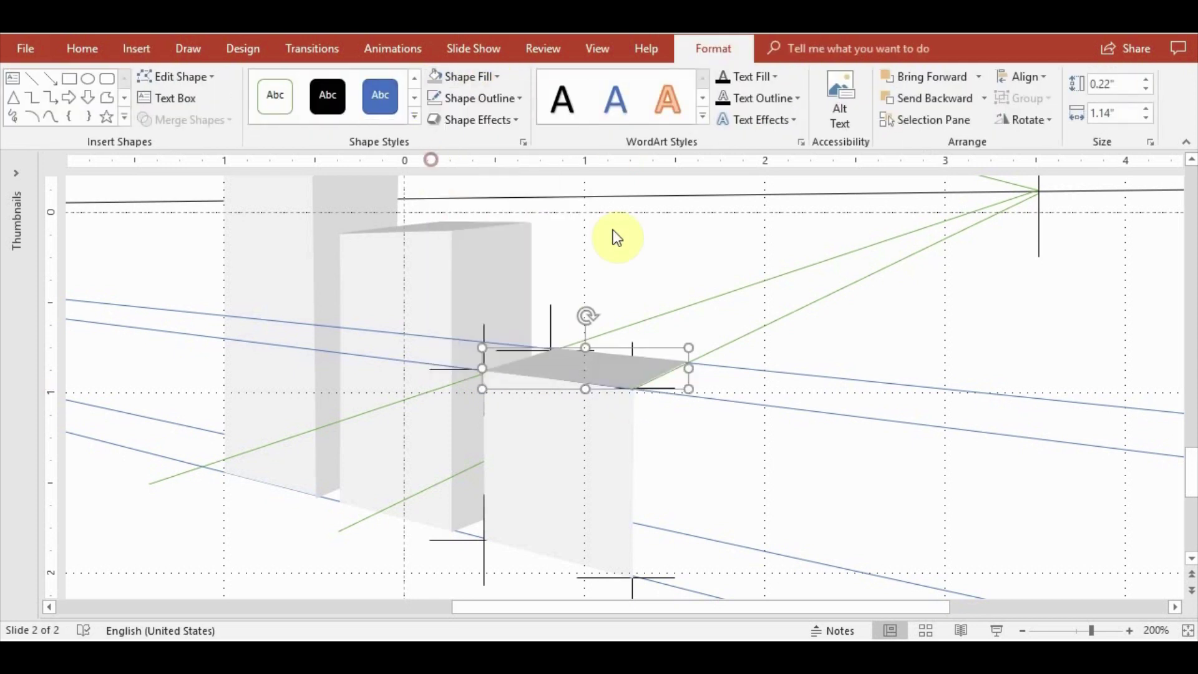
pyautogui.click(148, 76)
pyautogui.click(175, 118)
pyautogui.click(634, 389)
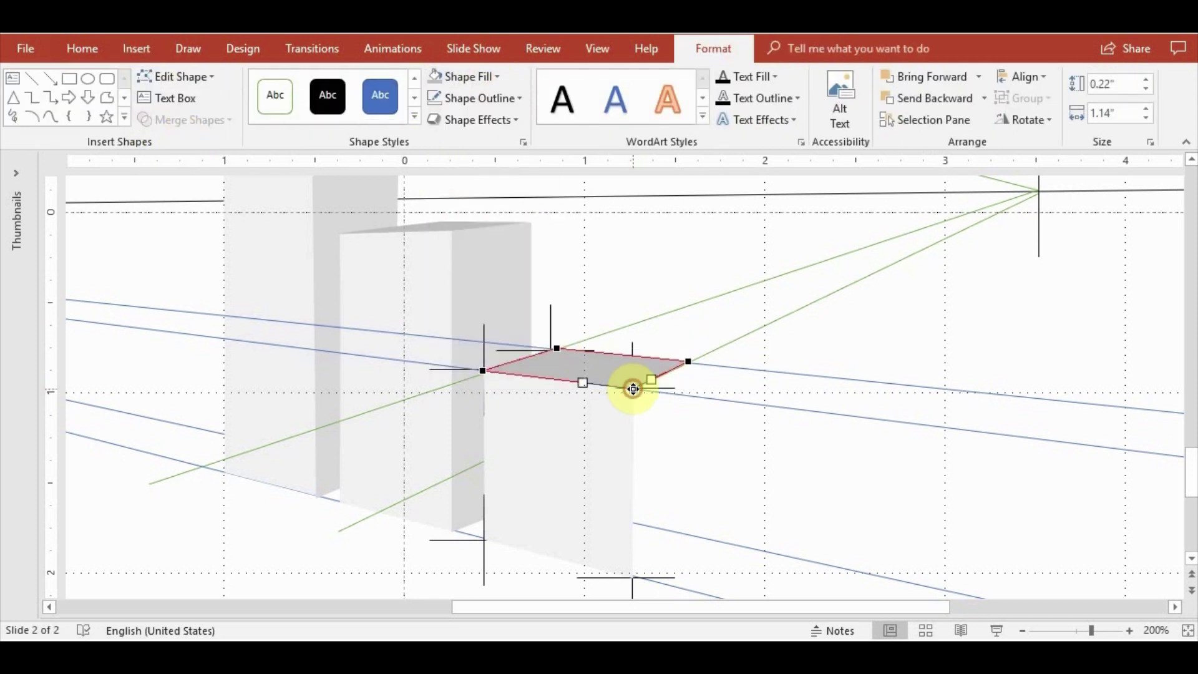
pyautogui.click(758, 380)
# Draw the box's right-side face as a freeform shape and fill it light grey
pyautogui.click(133, 50)
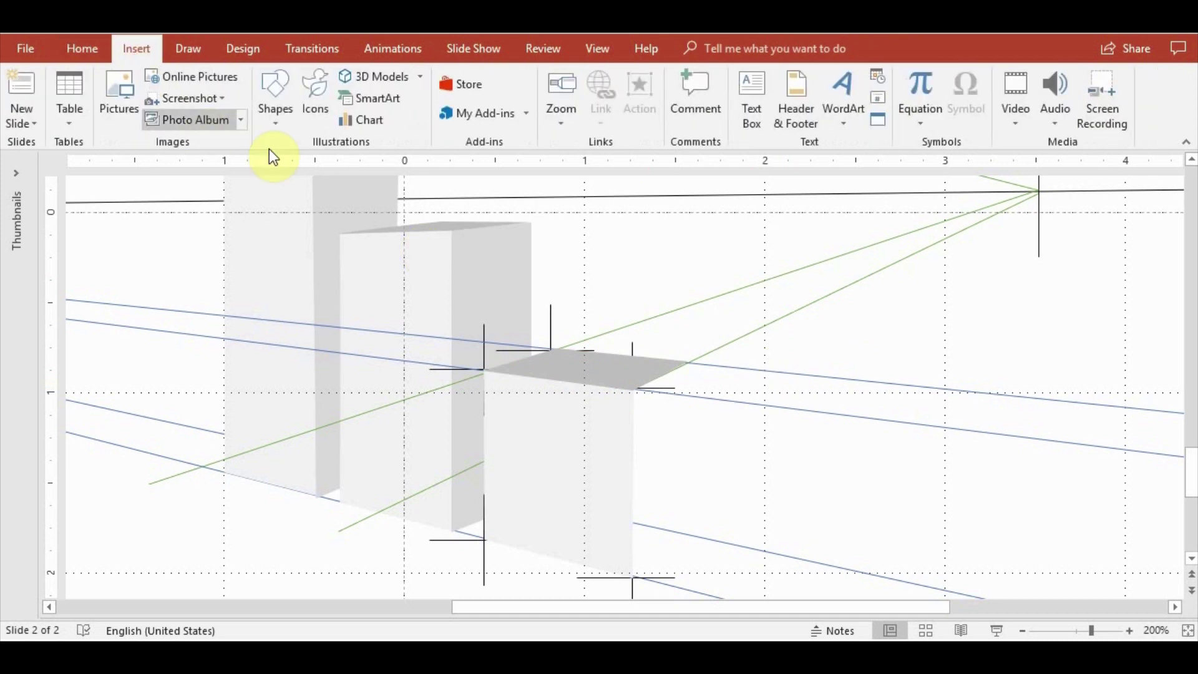
pyautogui.click(275, 93)
pyautogui.click(476, 166)
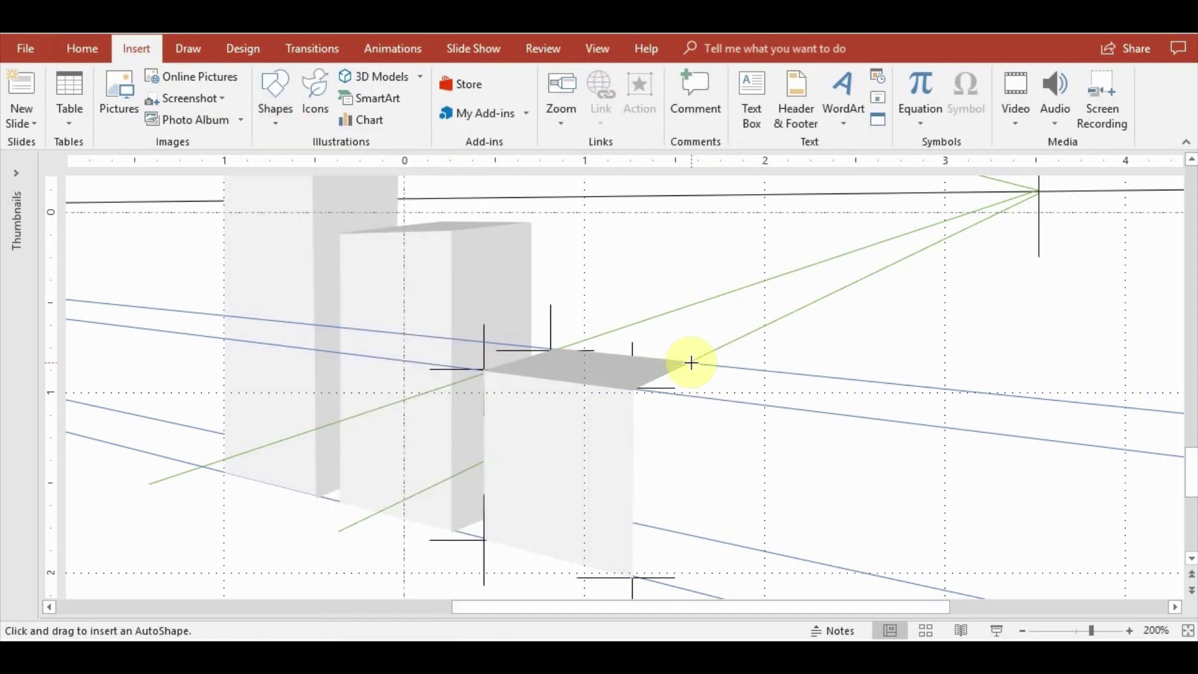
pyautogui.moveTo(690, 361); pyautogui.dragTo(690, 535)
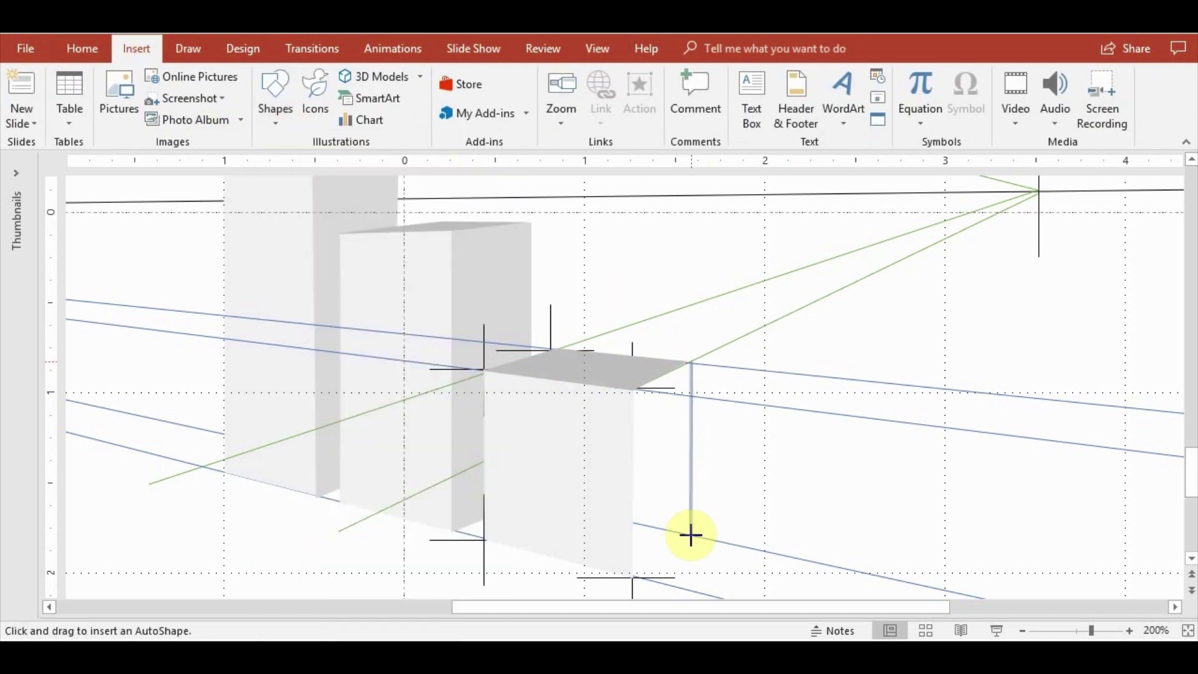
pyautogui.click(632, 577)
pyautogui.click(629, 391)
pyautogui.click(684, 365)
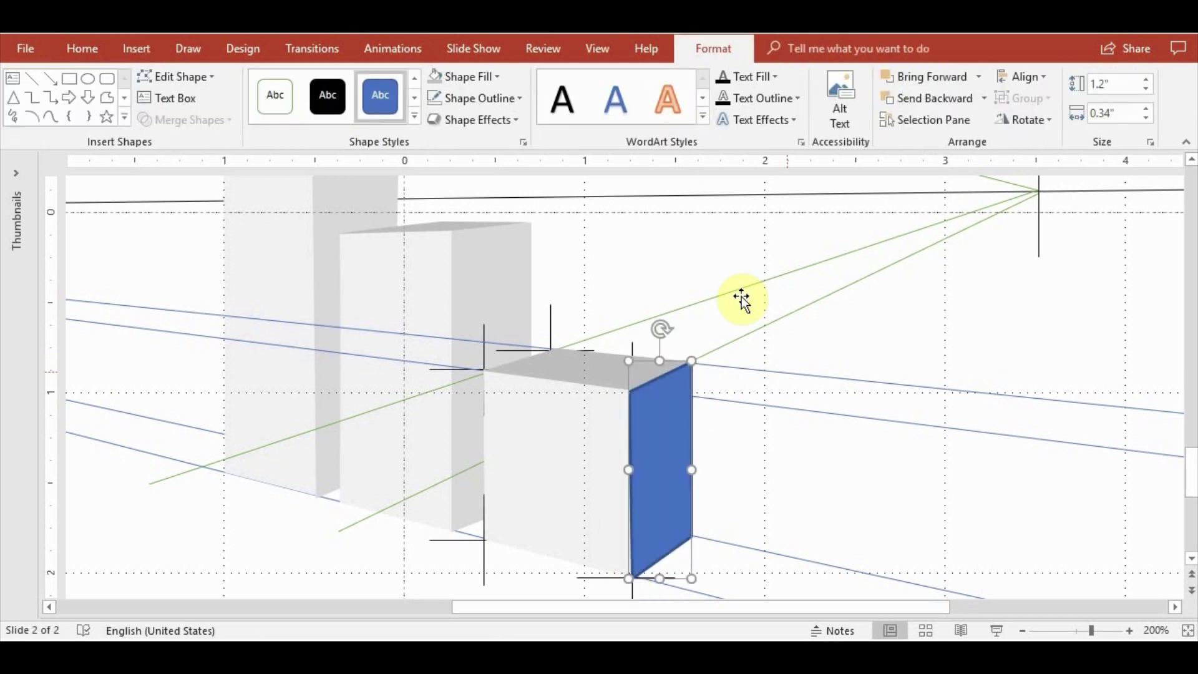
pyautogui.click(496, 80)
pyautogui.click(440, 150)
pyautogui.click(856, 348)
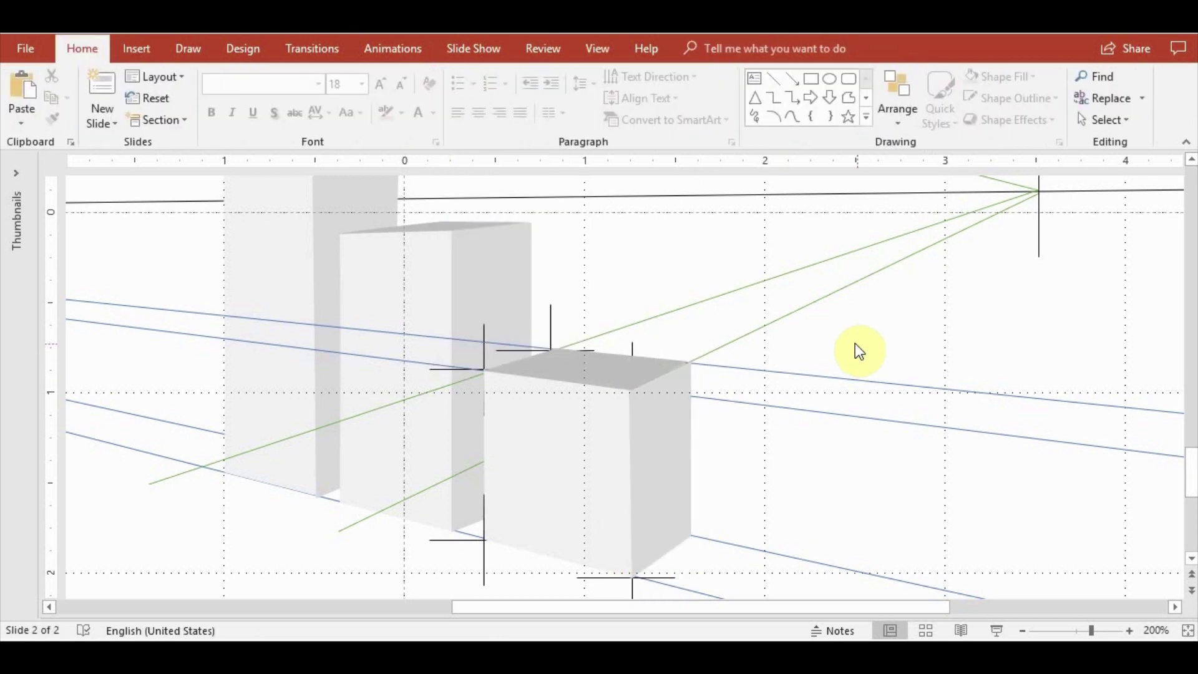
# Select the cross markers around the finished box's corners, then clear the selection
pyautogui.click(632, 343)
pyautogui.keyDown('ctrl'); pyautogui.click(536, 332); pyautogui.keyUp('ctrl')
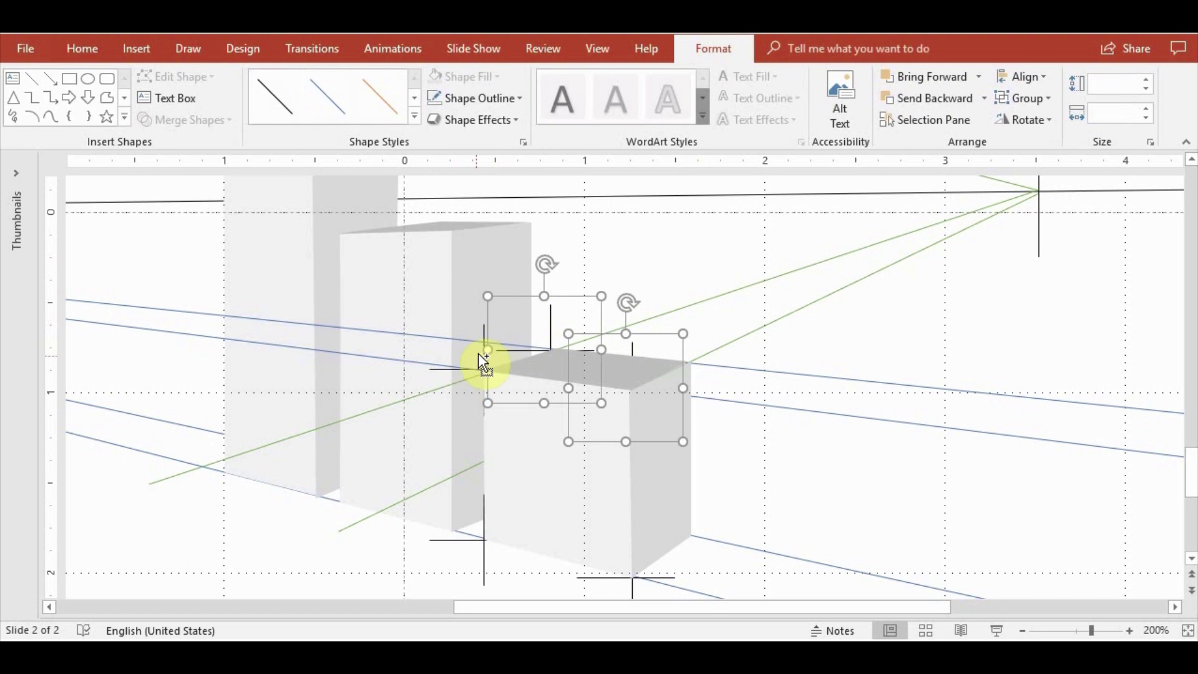
pyautogui.keyDown('ctrl'); pyautogui.click(486, 340); pyautogui.keyUp('ctrl')
pyautogui.keyDown('ctrl'); pyautogui.click(484, 332); pyautogui.keyUp('ctrl')
pyautogui.keyDown('ctrl'); pyautogui.click(551, 317); pyautogui.keyUp('ctrl')
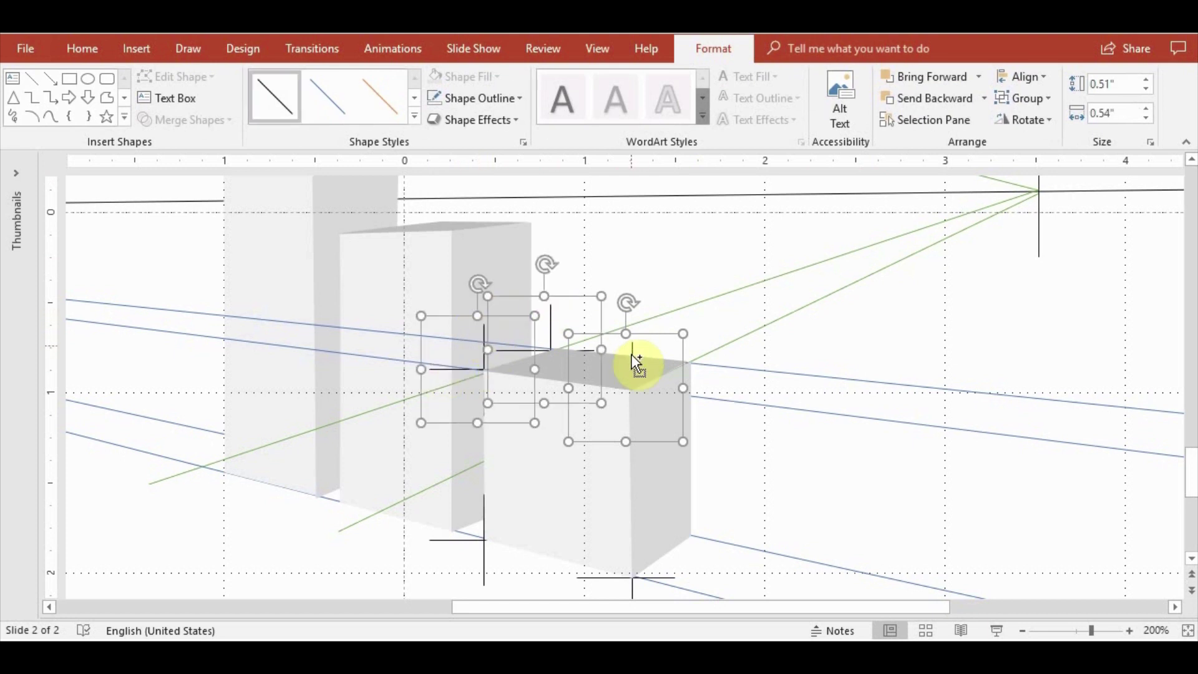
pyautogui.keyDown('ctrl'); pyautogui.click(484, 582); pyautogui.keyUp('ctrl')
pyautogui.keyDown('ctrl'); pyautogui.click(633, 591); pyautogui.keyUp('ctrl')
pyautogui.click(620, 554)
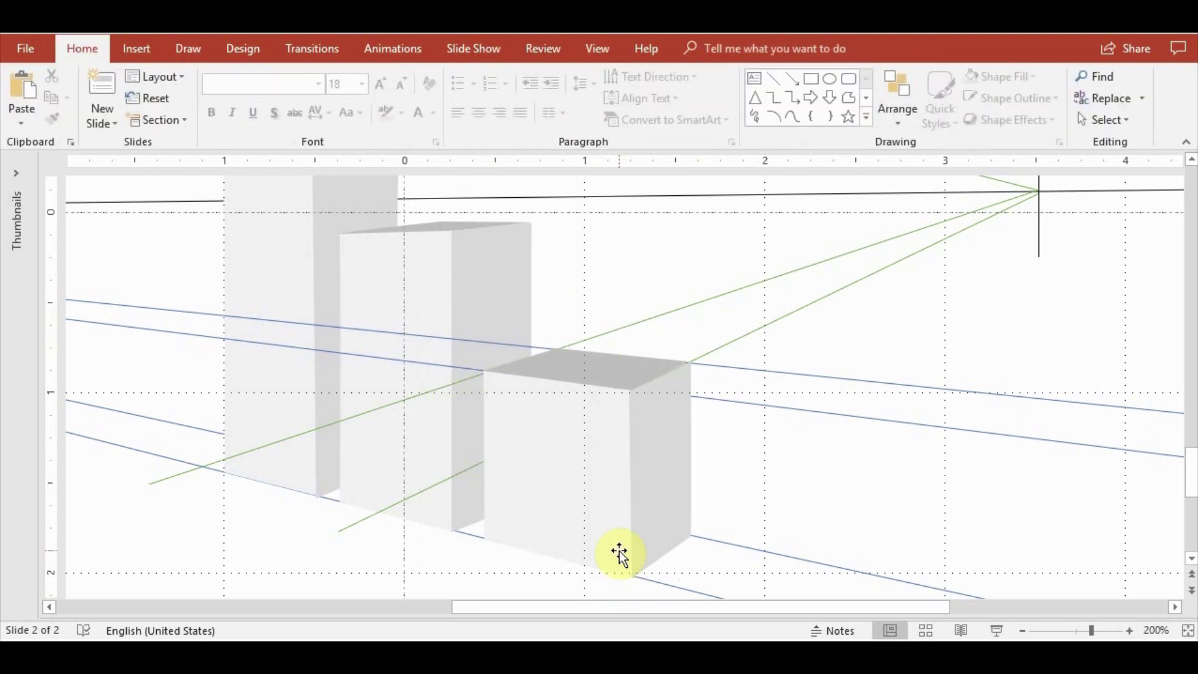
pyautogui.keyDown('ctrl'); pyautogui.scroll(-5, 917, 460); pyautogui.keyUp('ctrl')
pyautogui.scroll(-2, 911, 463)
pyautogui.scroll(-1, 857, 406)
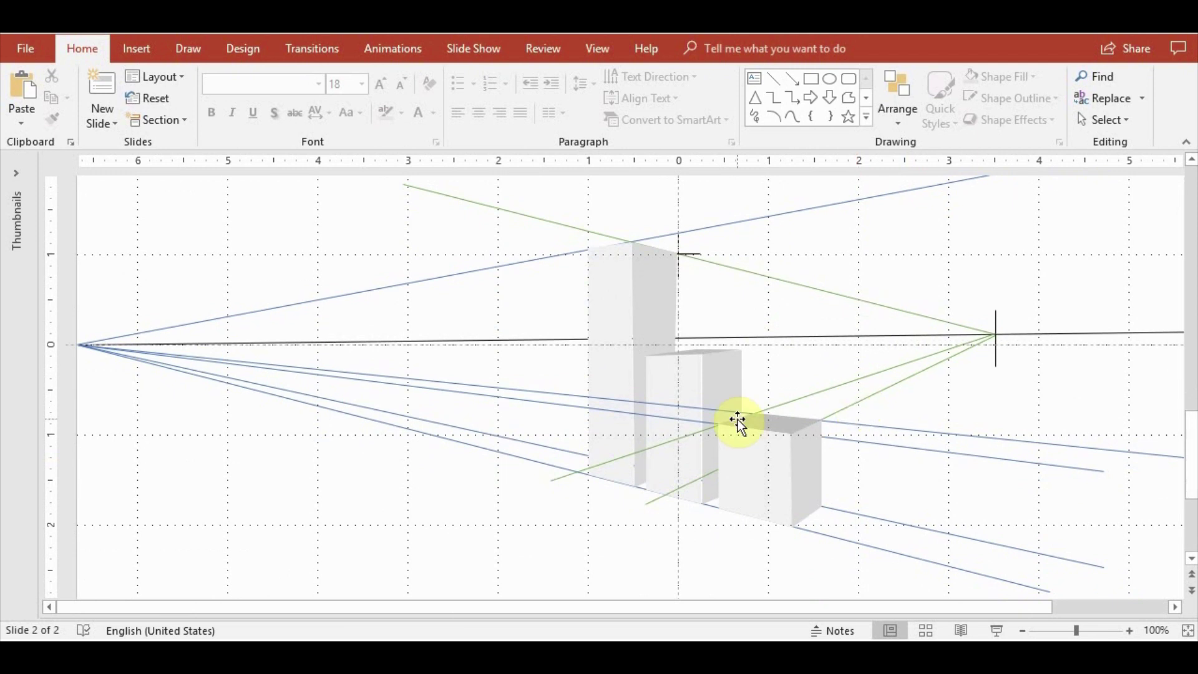
# Duplicate the small cross near the tall box with Ctrl+D and drag the copy toward the front box
pyautogui.keyDown('ctrl'); pyautogui.scroll(-3, 707, 382); pyautogui.keyUp('ctrl')
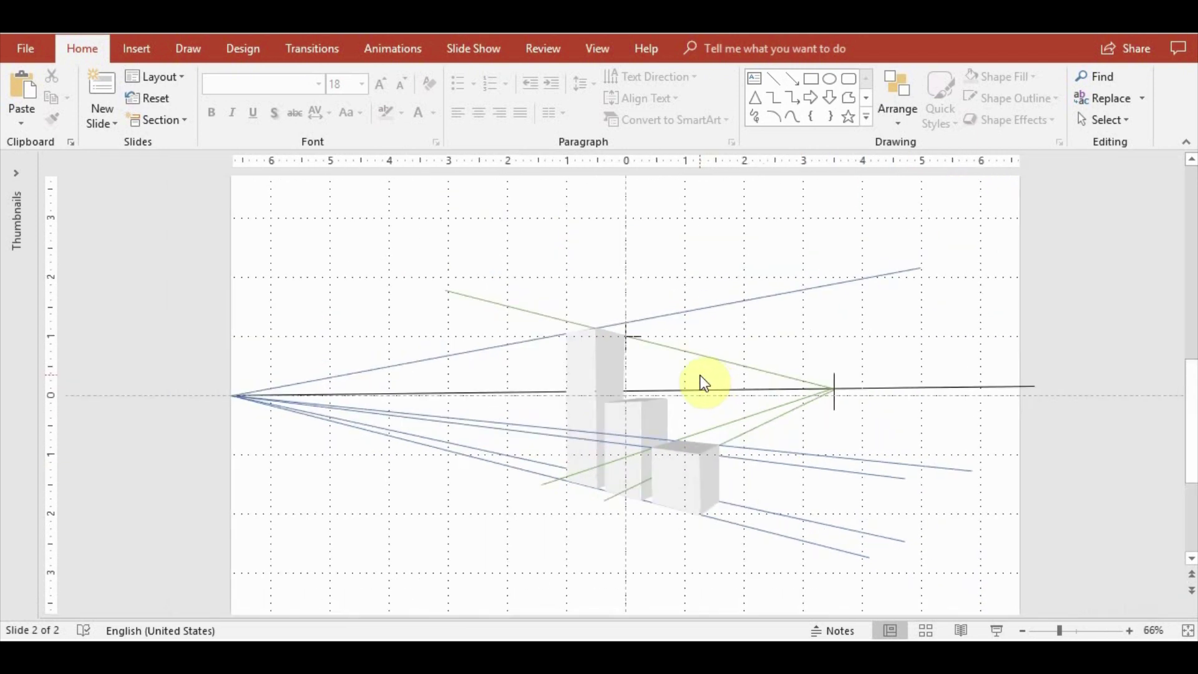
pyautogui.click(691, 490)
pyautogui.click(632, 334)
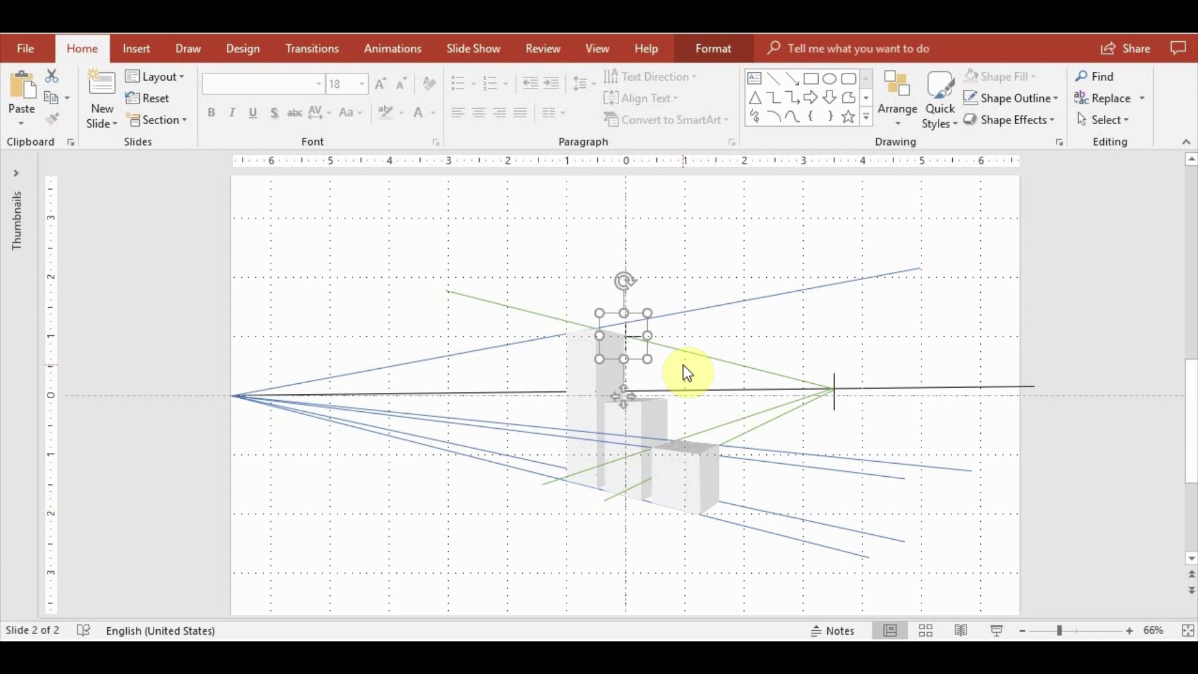
pyautogui.hotkey('ctrl', 'd')
pyautogui.moveTo(655, 343); pyautogui.dragTo(757, 492)
pyautogui.keyDown('ctrl'); pyautogui.scroll(5, 736, 506); pyautogui.keyUp('ctrl')
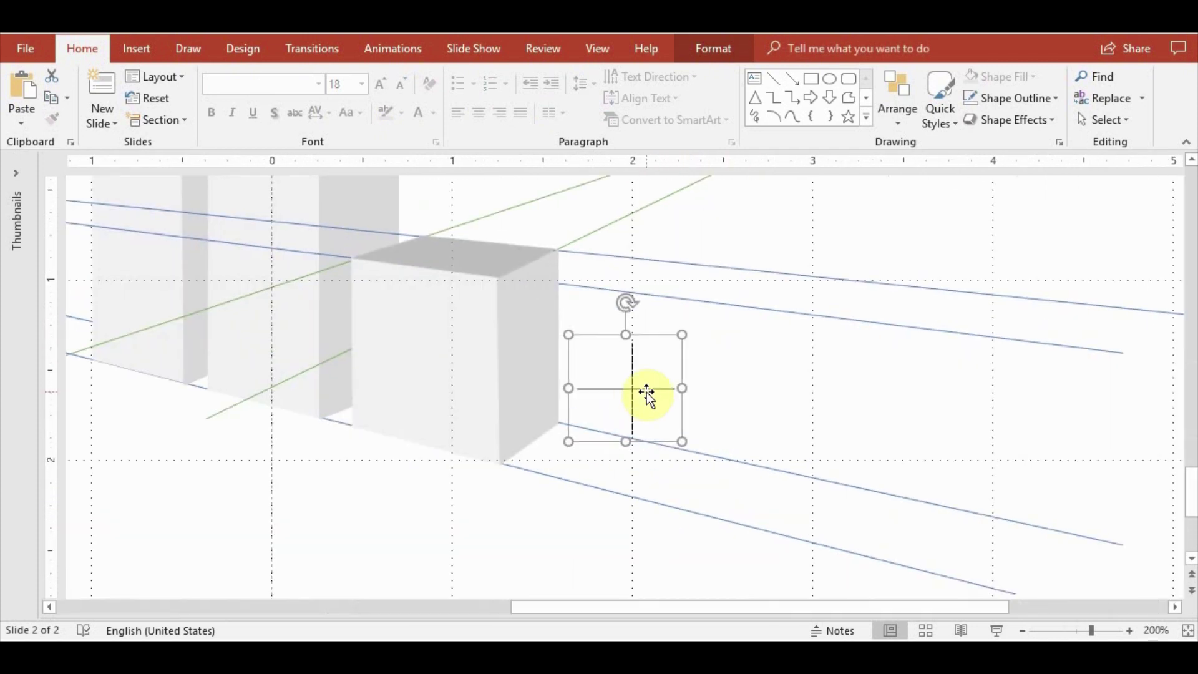
pyautogui.moveTo(647, 392); pyautogui.dragTo(557, 477)
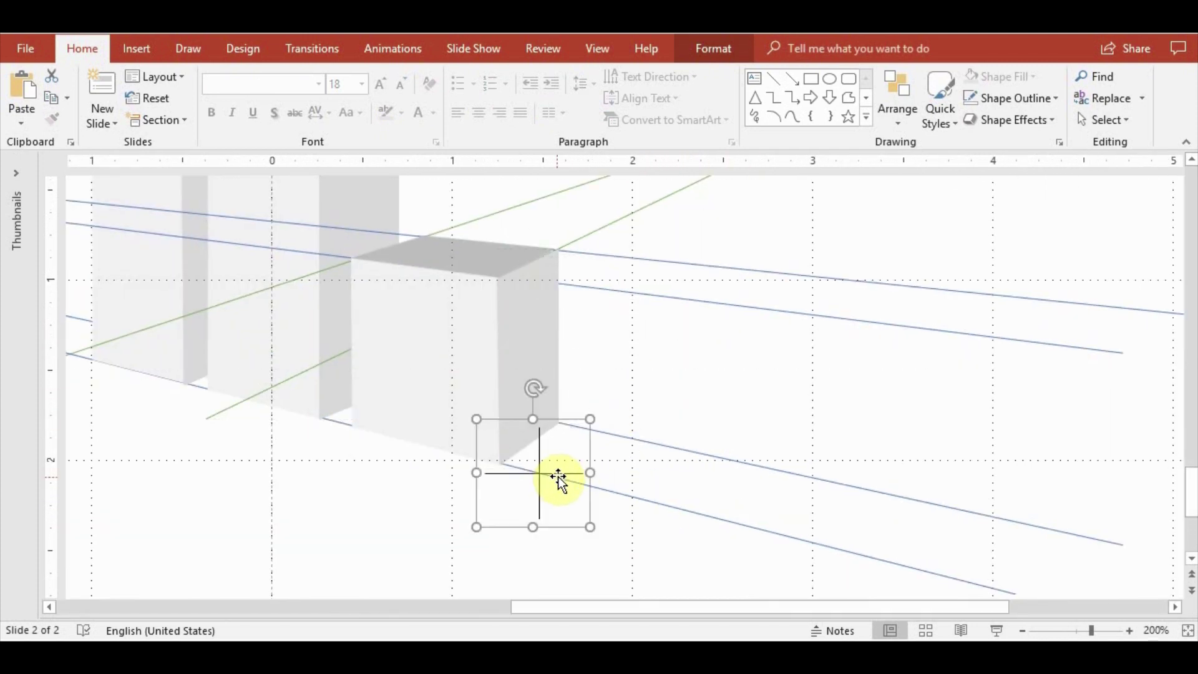
# Nudge the copied cross exactly onto the front box's bottom-right corner
pyautogui.keyDown('ctrl'); pyautogui.scroll(-5, 671, 430); pyautogui.keyUp('ctrl')
pyautogui.click(671, 428)
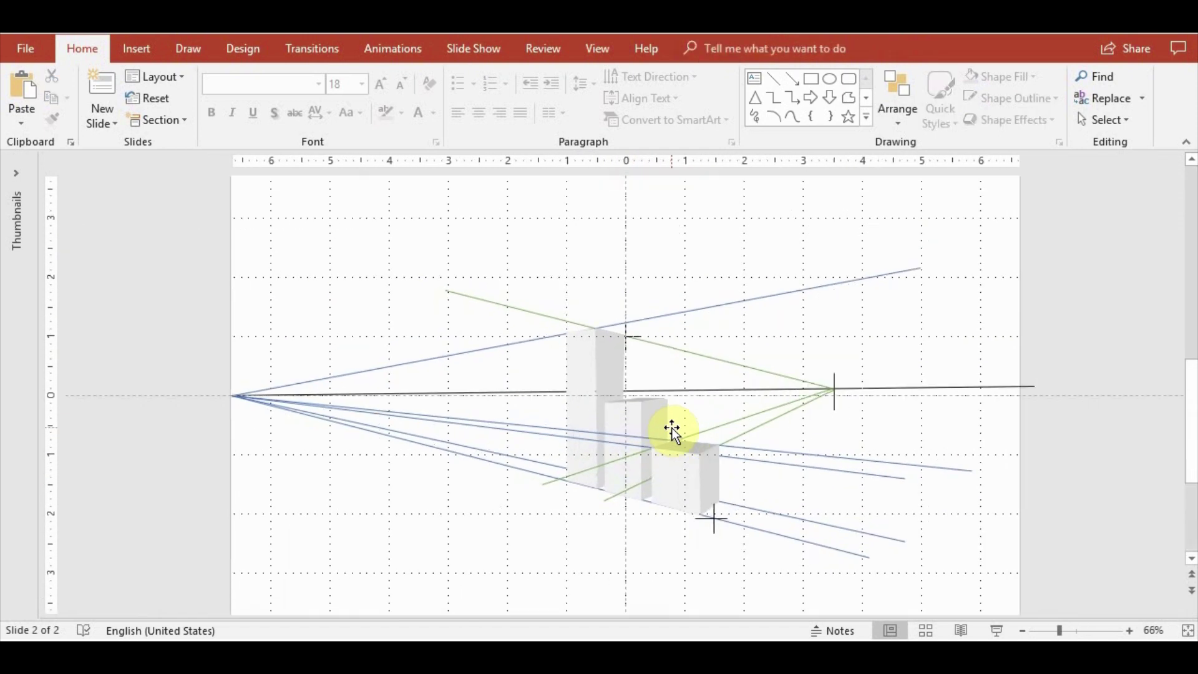
pyautogui.click(702, 518)
pyautogui.keyDown('ctrl'); pyautogui.scroll(8, 609, 388); pyautogui.keyUp('ctrl')
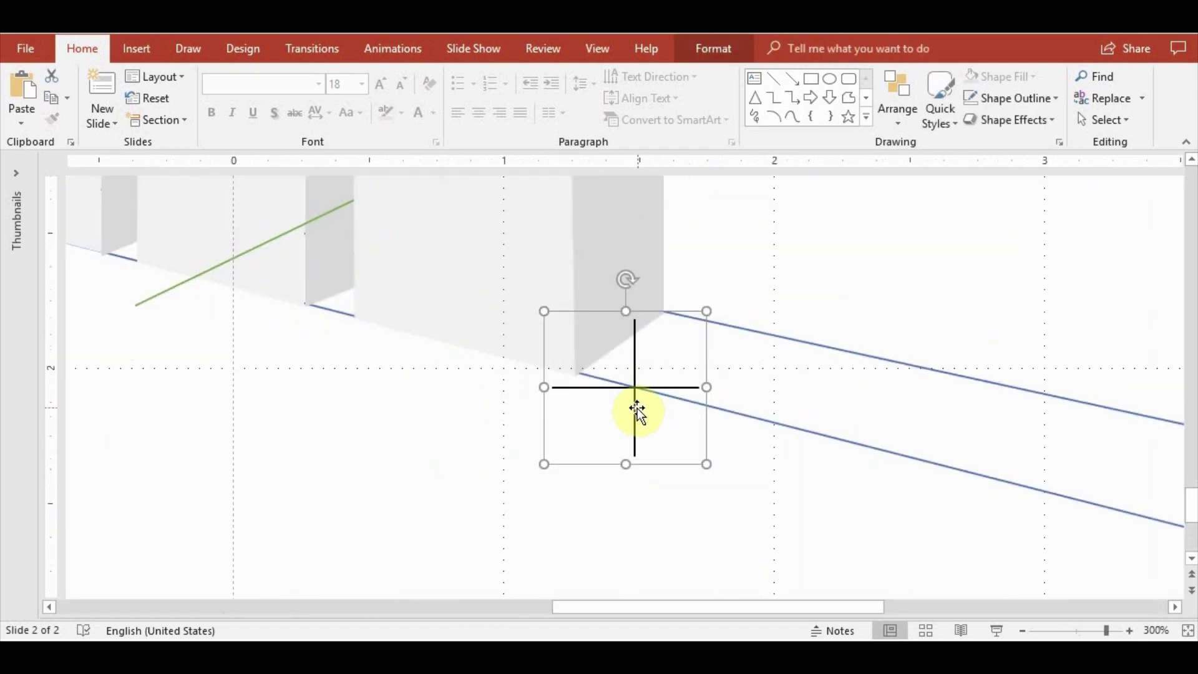
pyautogui.moveTo(634, 388); pyautogui.dragTo(622, 381)
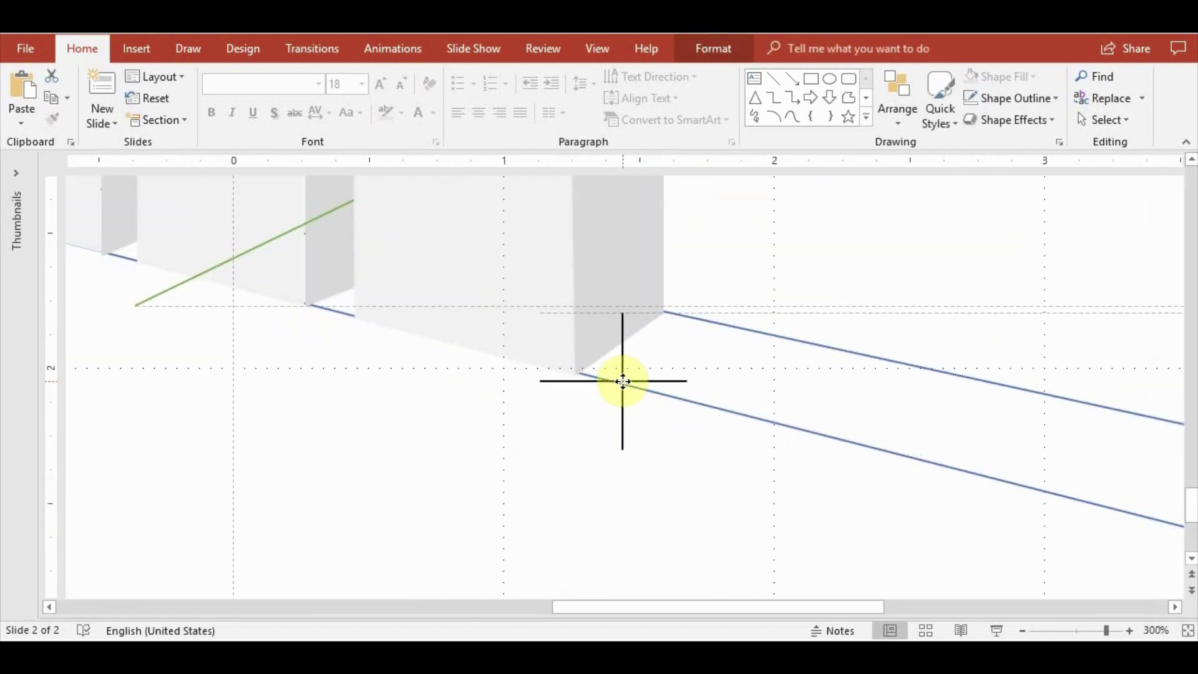
pyautogui.moveTo(623, 381); pyautogui.dragTo(623, 386)
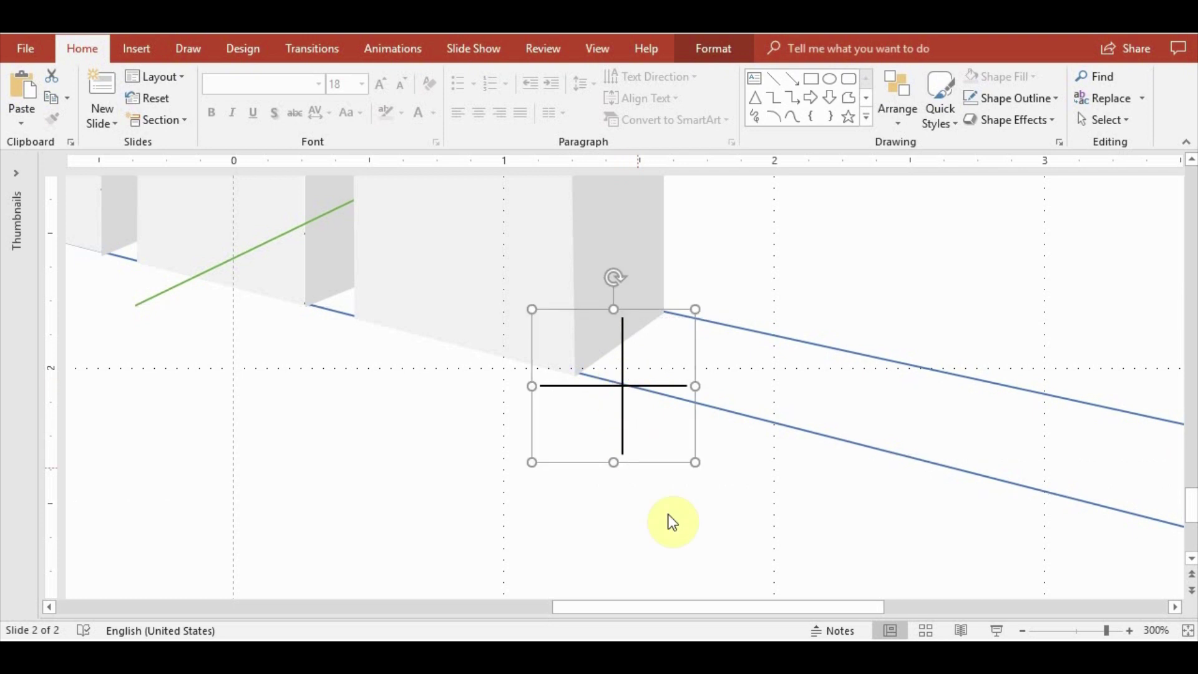
pyautogui.click(784, 457)
pyautogui.keyDown('ctrl'); pyautogui.scroll(-5, 778, 449); pyautogui.keyUp('ctrl')
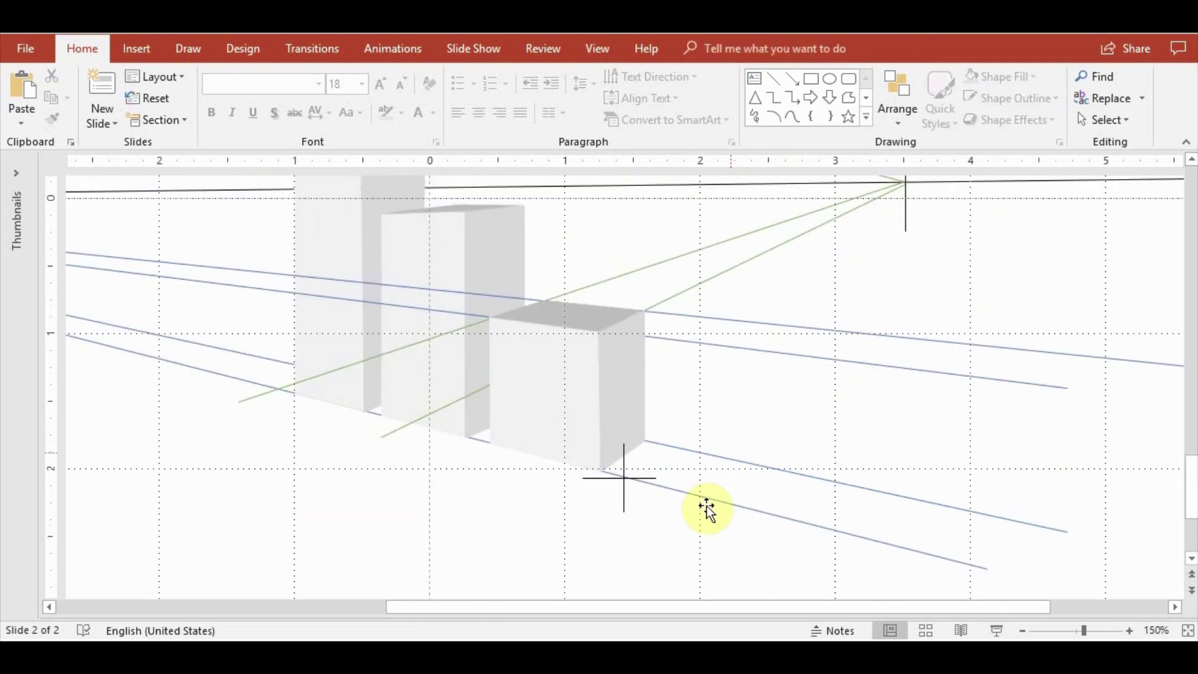
pyautogui.click(718, 507)
# Copy the lowest blue perspective line, re-aim its right end upward and shorten it
pyautogui.moveTo(738, 454); pyautogui.dragTo(382, 428)
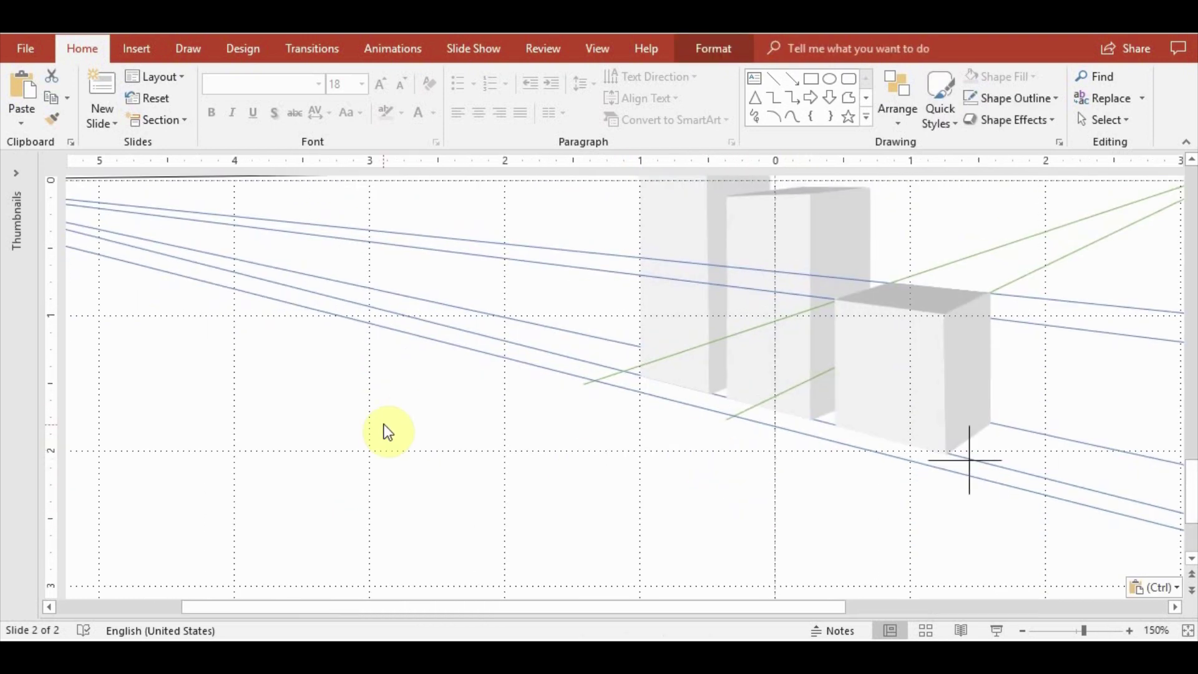
pyautogui.scroll(-5, 382, 428)
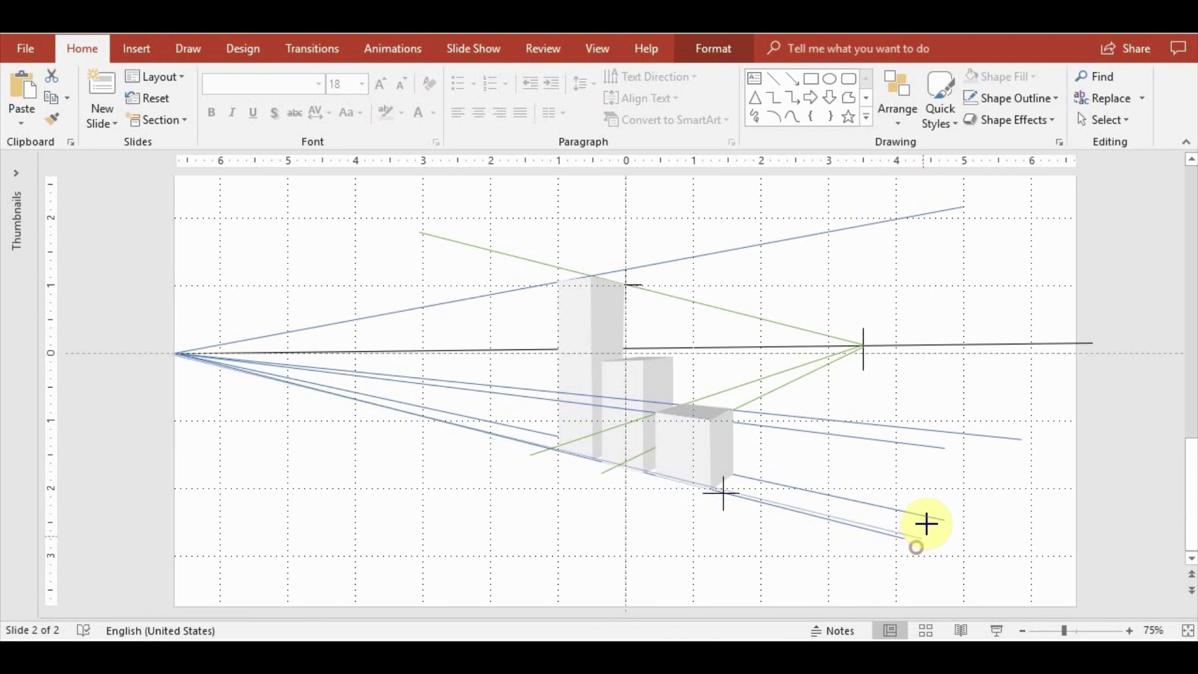
pyautogui.moveTo(915, 546); pyautogui.dragTo(945, 489)
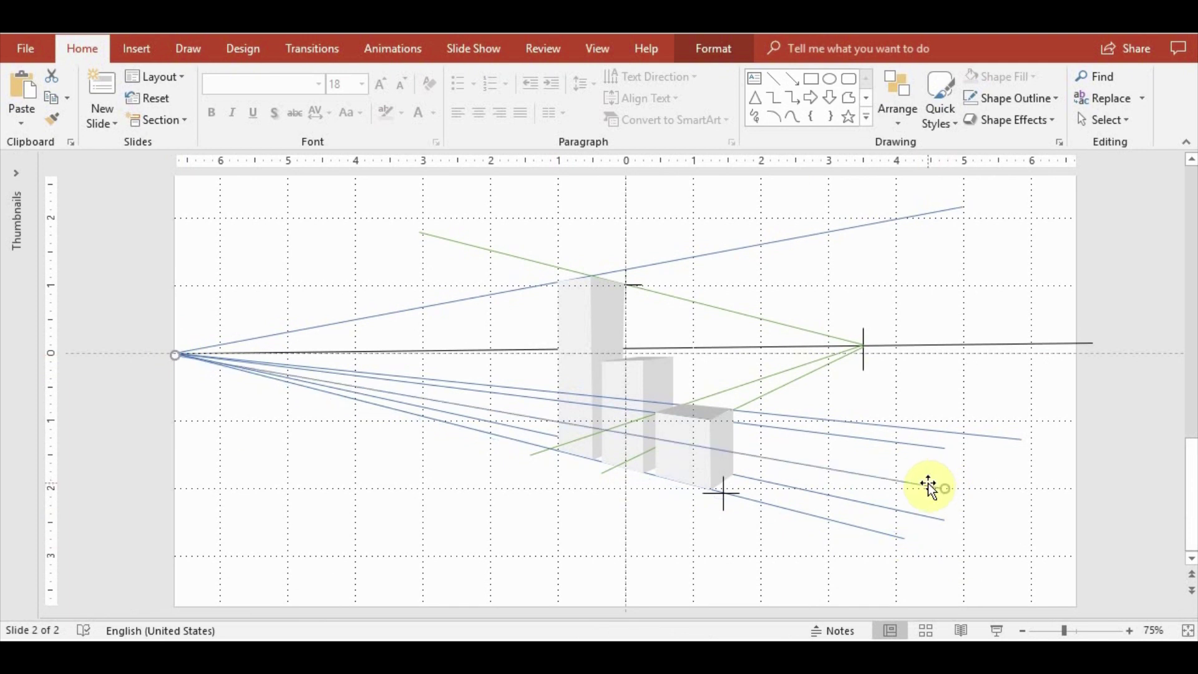
pyautogui.scroll(-1, 925, 493)
pyautogui.click(915, 498)
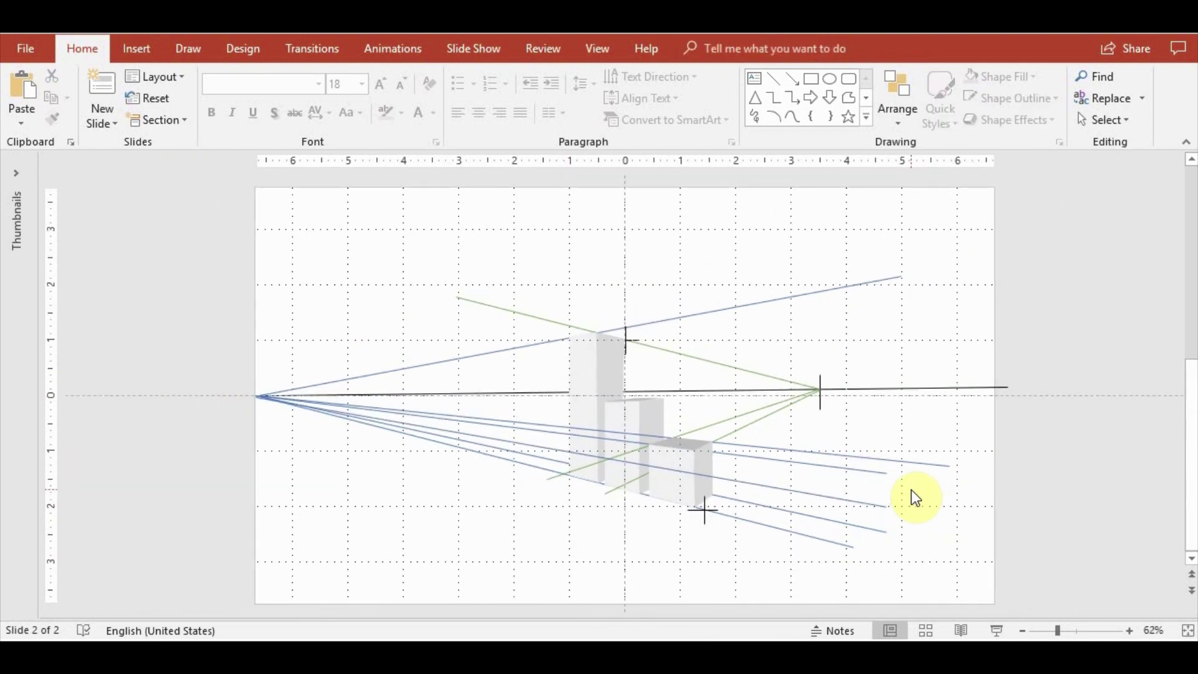
pyautogui.click(887, 507)
pyautogui.scroll(5, 874, 524)
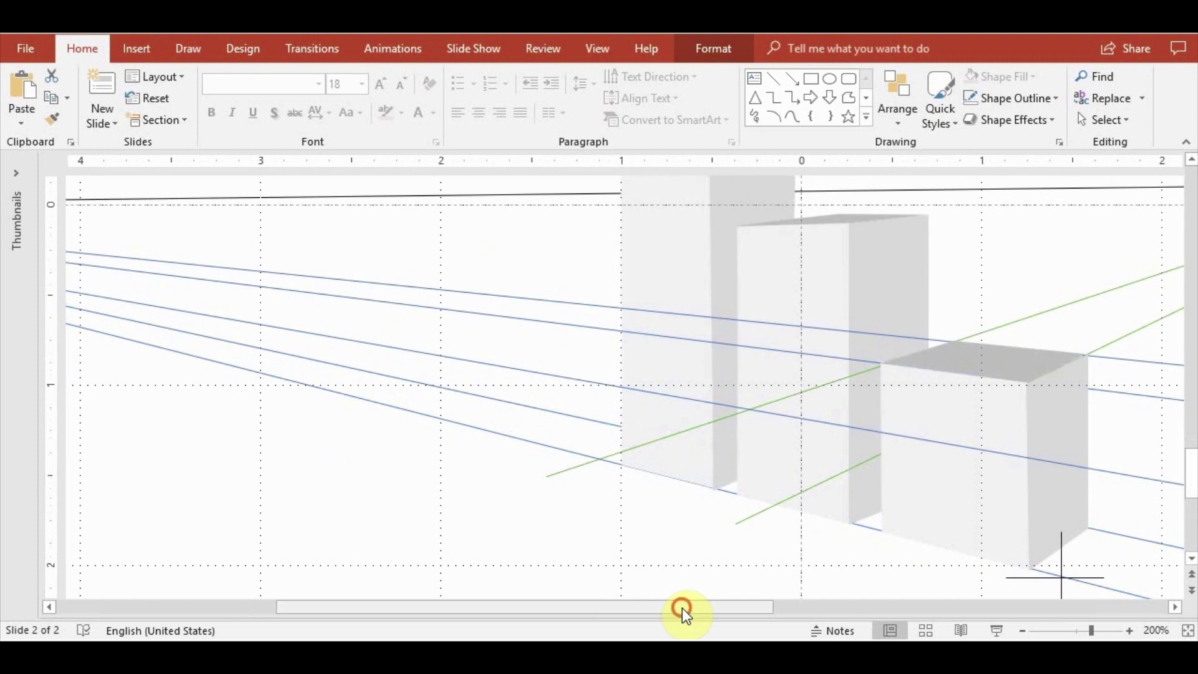
pyautogui.moveTo(682, 608); pyautogui.dragTo(927, 577)
pyautogui.scroll(-2, 818, 611)
pyautogui.hscroll(2, 818, 611)
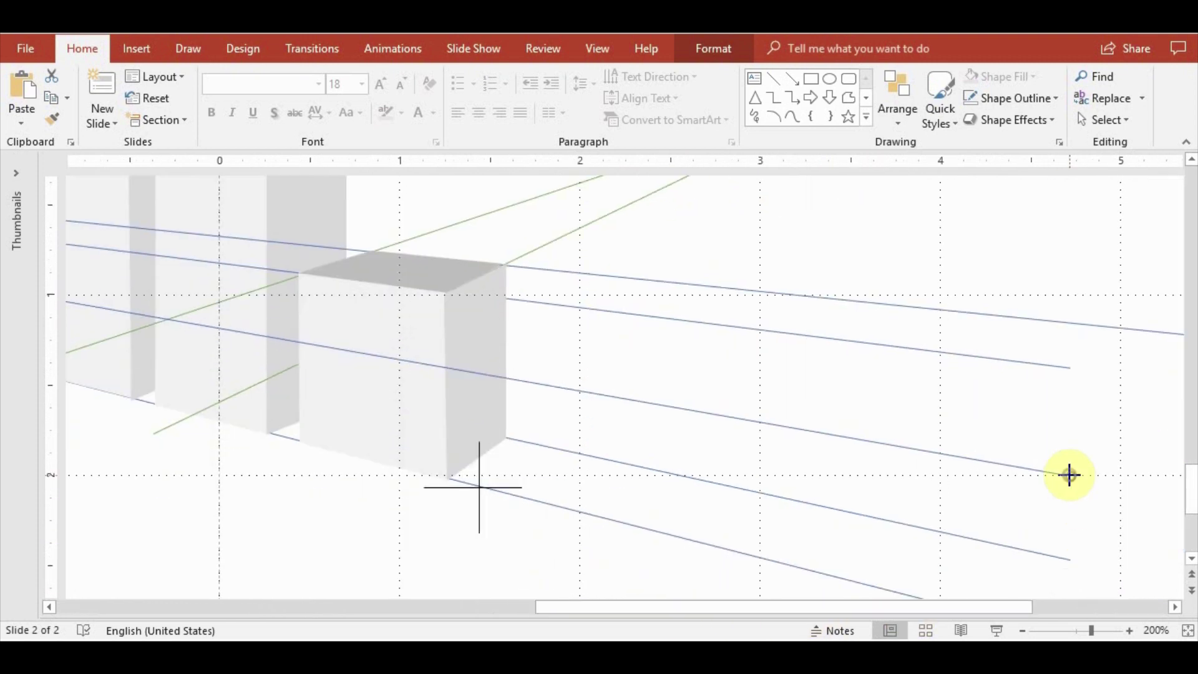
pyautogui.moveTo(1070, 476)
pyautogui.mouseDown()
pyautogui.moveTo(801, 472)
pyautogui.moveTo(766, 422)
pyautogui.moveTo(733, 420)
pyautogui.moveTo(761, 481)
pyautogui.mouseUp()
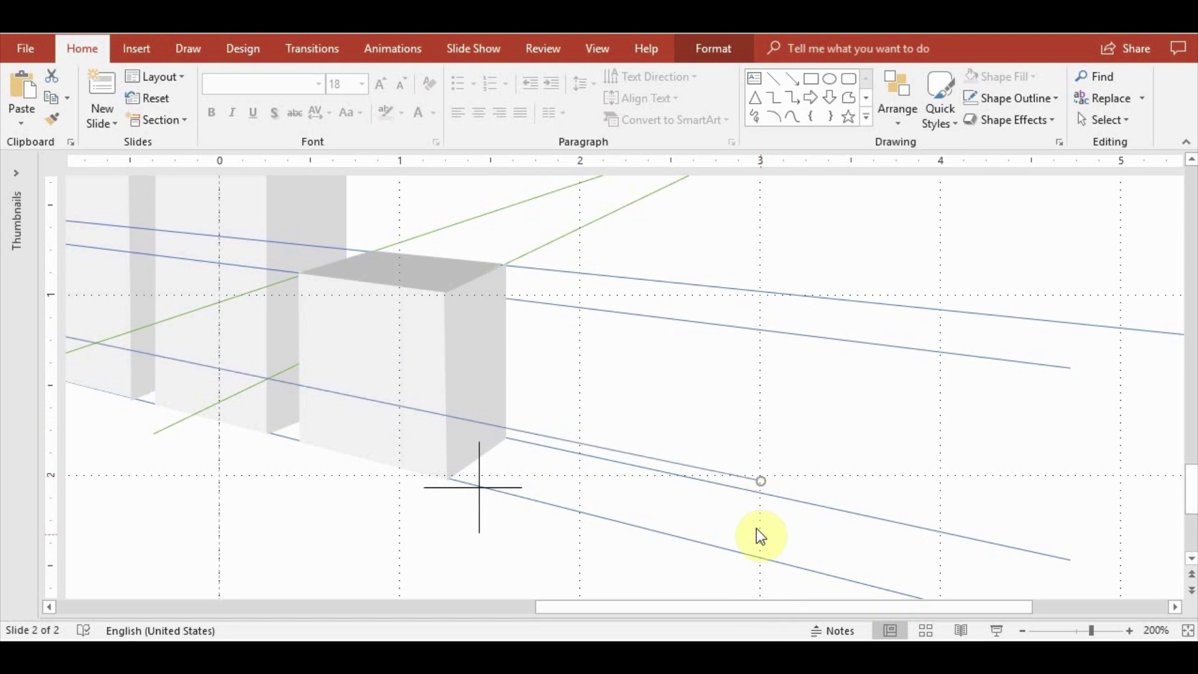
# Ctrl-drag a copy of the corner cross up onto the new guide line
pyautogui.click(485, 527)
pyautogui.moveTo(484, 508)
pyautogui.mouseDown()
pyautogui.moveTo(504, 515)
pyautogui.moveTo(495, 487)
pyautogui.moveTo(484, 489)
pyautogui.moveTo(489, 423)
pyautogui.mouseUp()
pyautogui.click(214, 585)
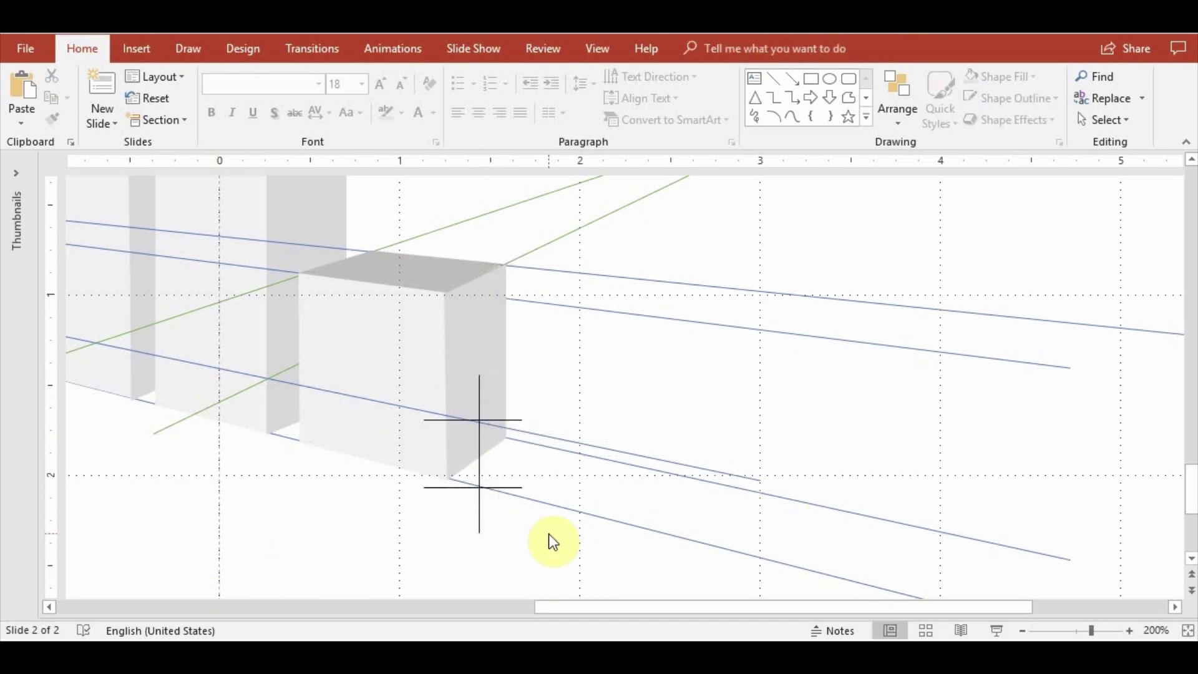
pyautogui.scroll(-5, 806, 495)
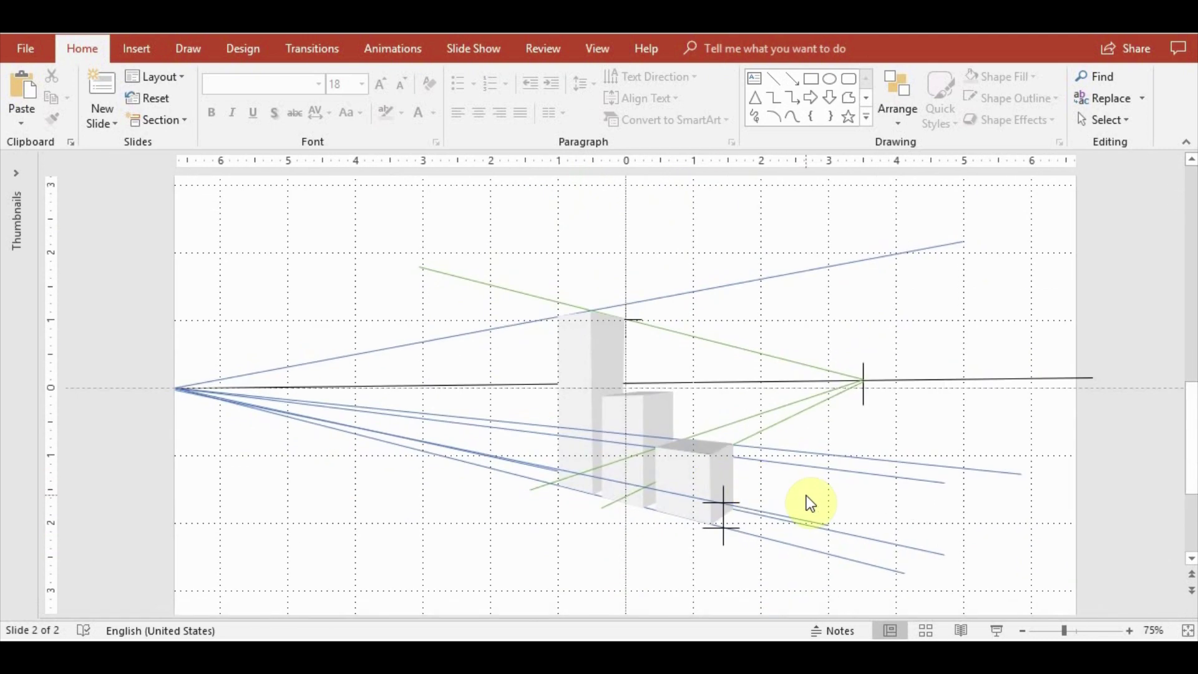
# Re-aim a blue perspective line through the front box's lower corner and extend it right
pyautogui.scroll(-1, 806, 495)
pyautogui.click(790, 499)
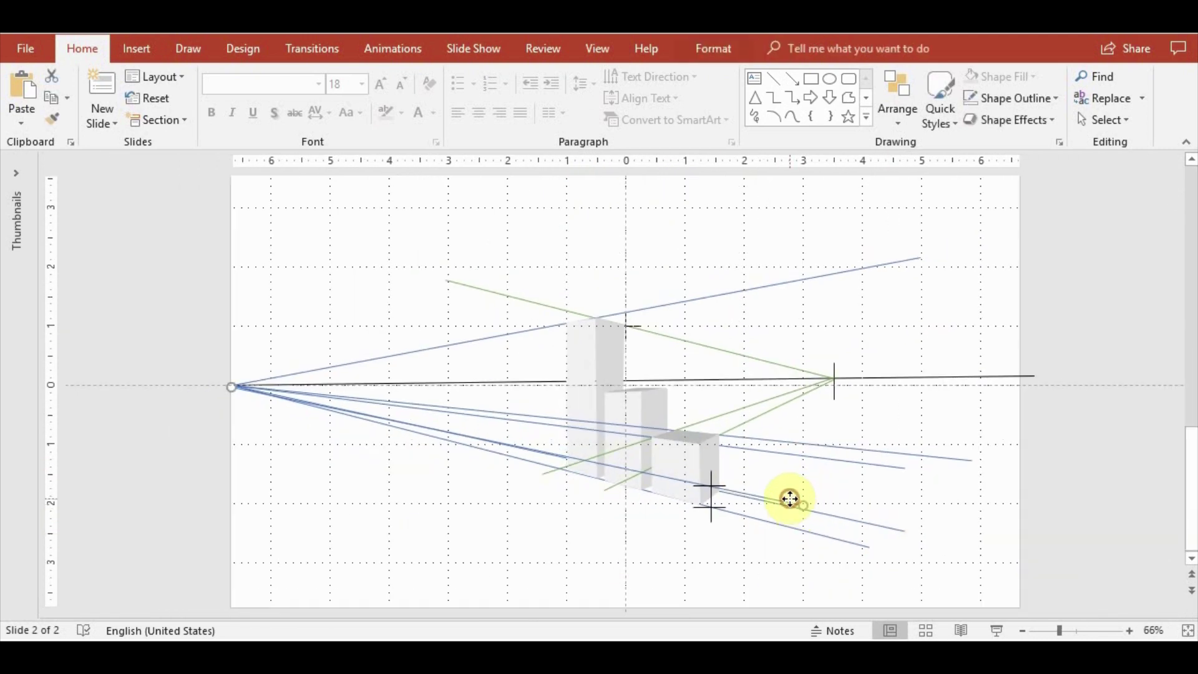
pyautogui.scroll(1, 790, 499)
pyautogui.scroll(1, 1051, 435)
pyautogui.scroll(4, 598, 586)
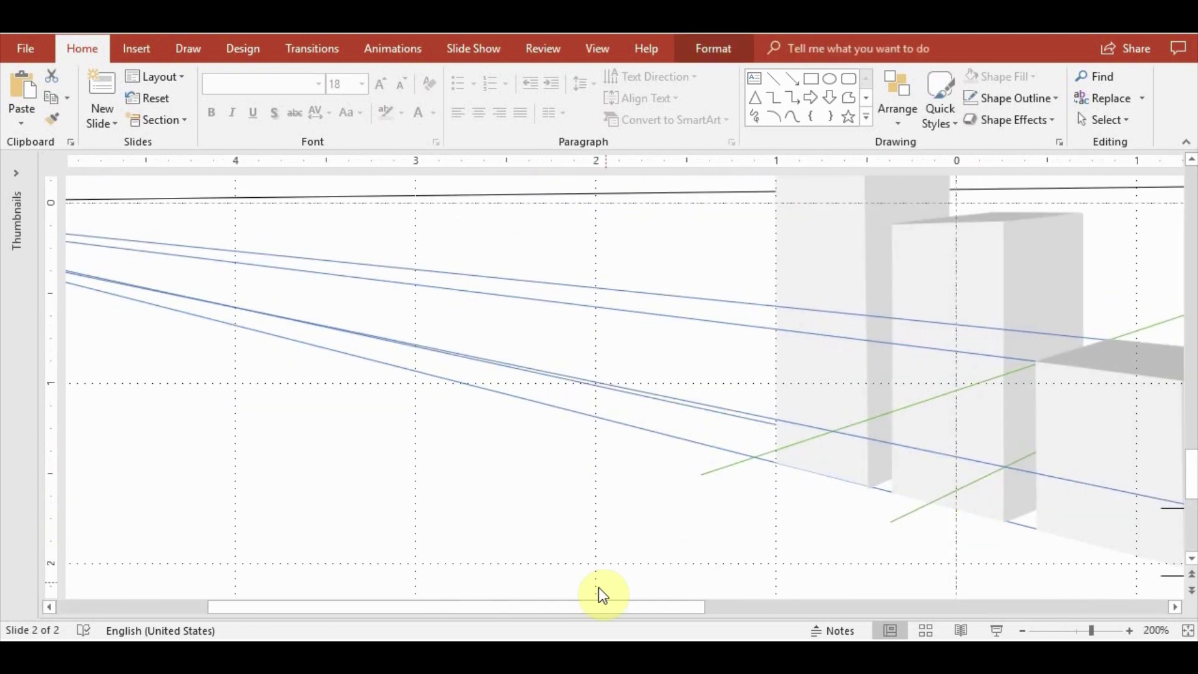
pyautogui.moveTo(599, 607); pyautogui.dragTo(879, 608)
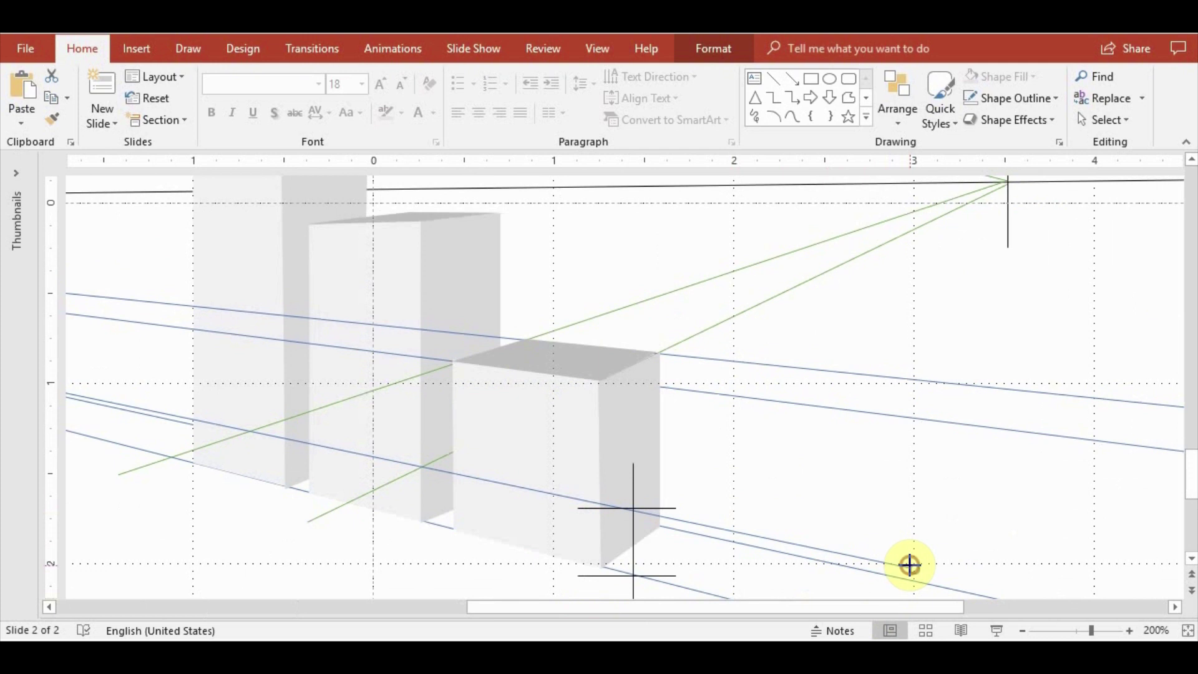
pyautogui.moveTo(910, 565)
pyautogui.mouseDown()
pyautogui.moveTo(737, 496)
pyautogui.moveTo(728, 453)
pyautogui.mouseUp()
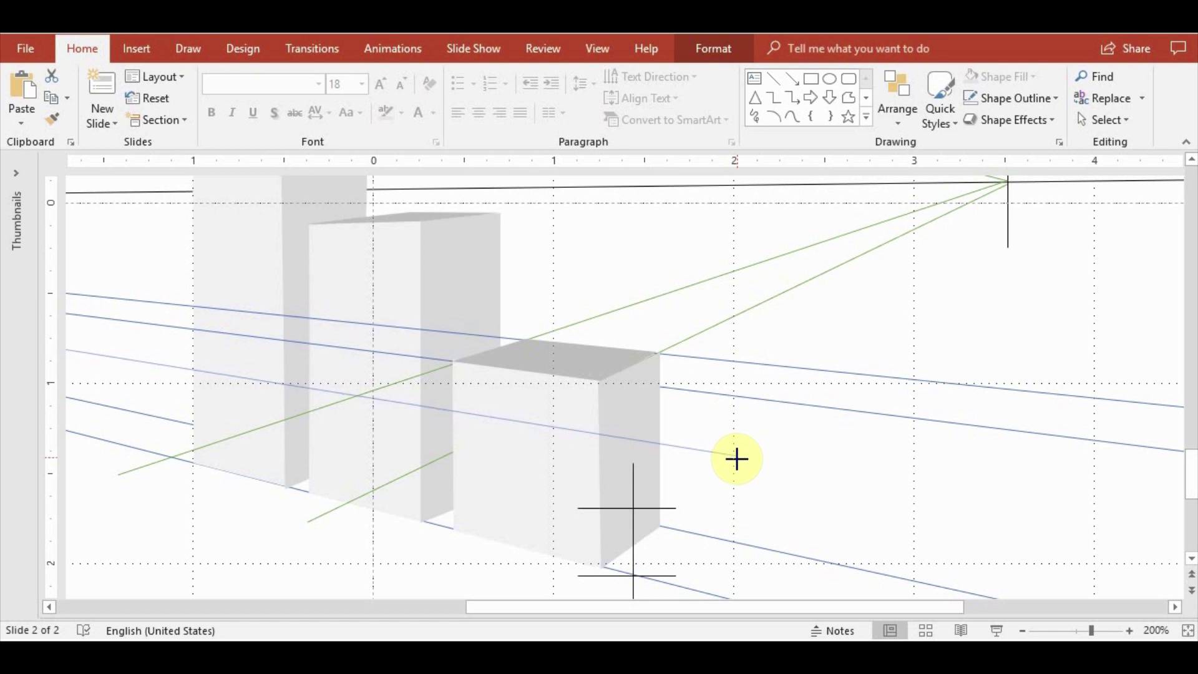
pyautogui.moveTo(736, 457)
pyautogui.mouseDown()
pyautogui.moveTo(1138, 498)
pyautogui.moveTo(1154, 521)
pyautogui.mouseUp()
# Lower the line's right end and bring it in front of the boxes
pyautogui.scroll(-3, 812, 509)
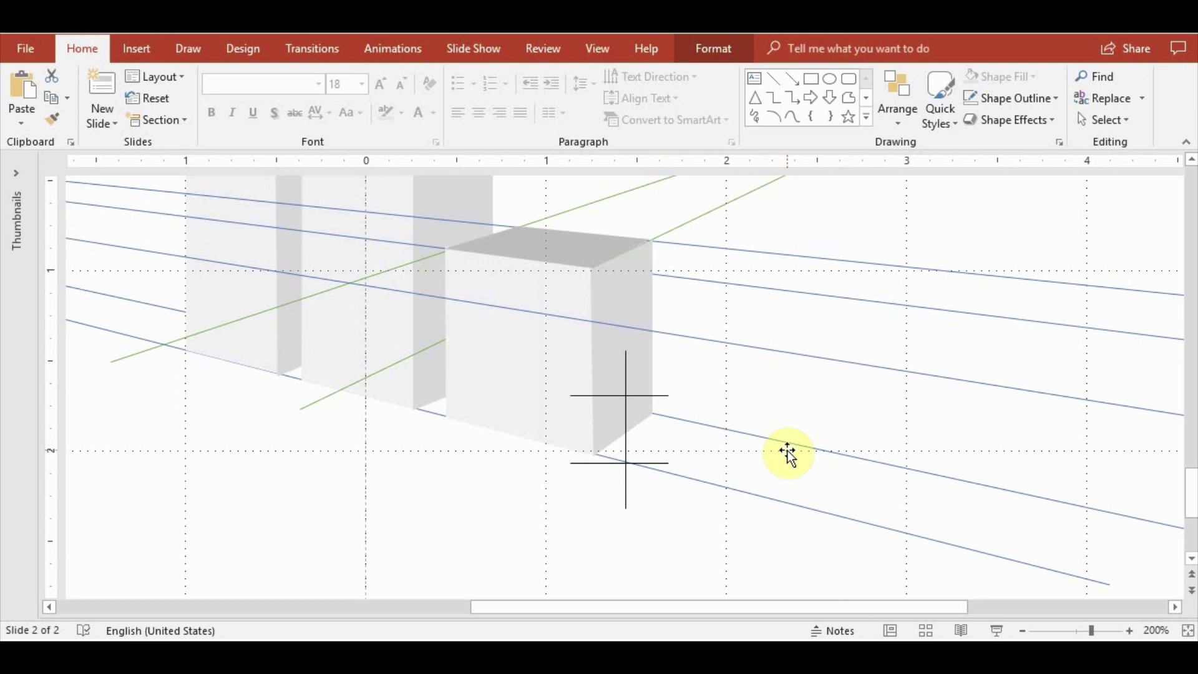
pyautogui.scroll(-3, 795, 350)
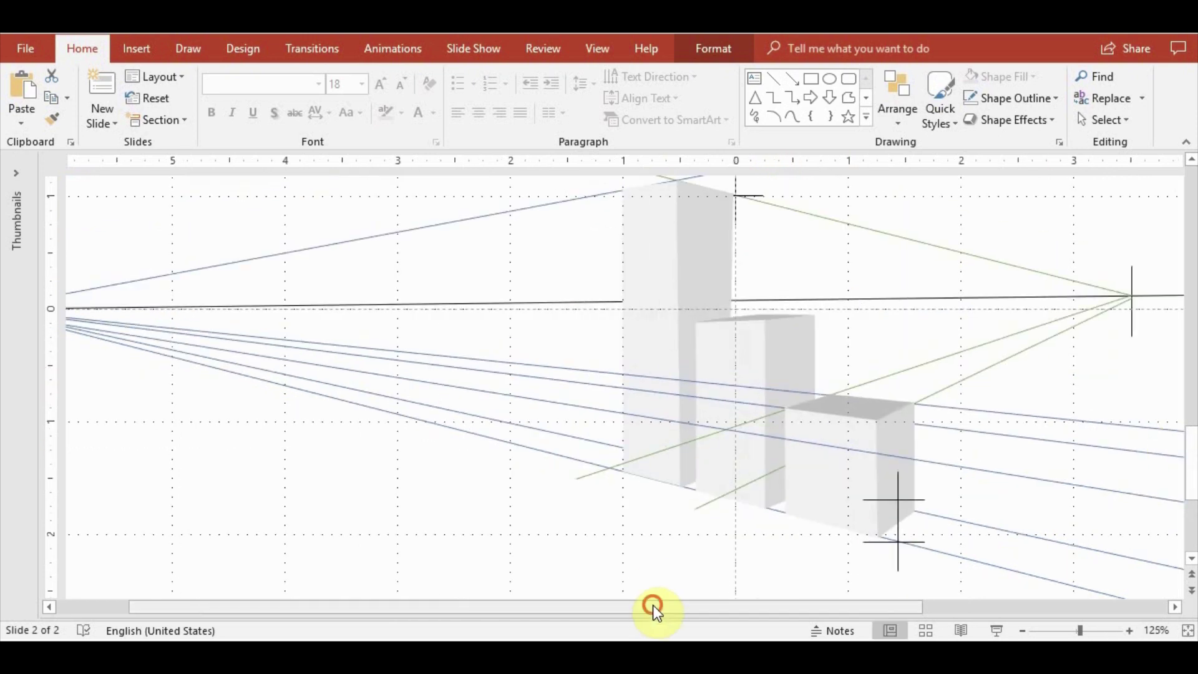
pyautogui.moveTo(1084, 468); pyautogui.dragTo(1074, 570)
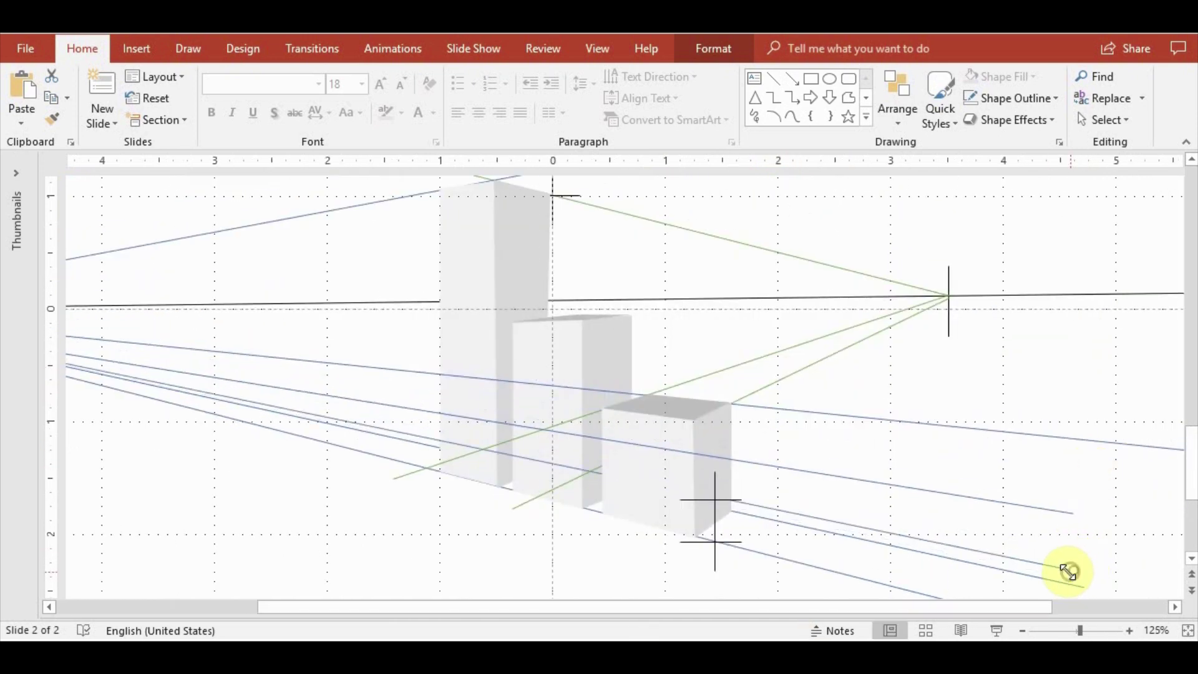
pyautogui.click(898, 113)
pyautogui.click(916, 170)
pyautogui.click(1058, 527)
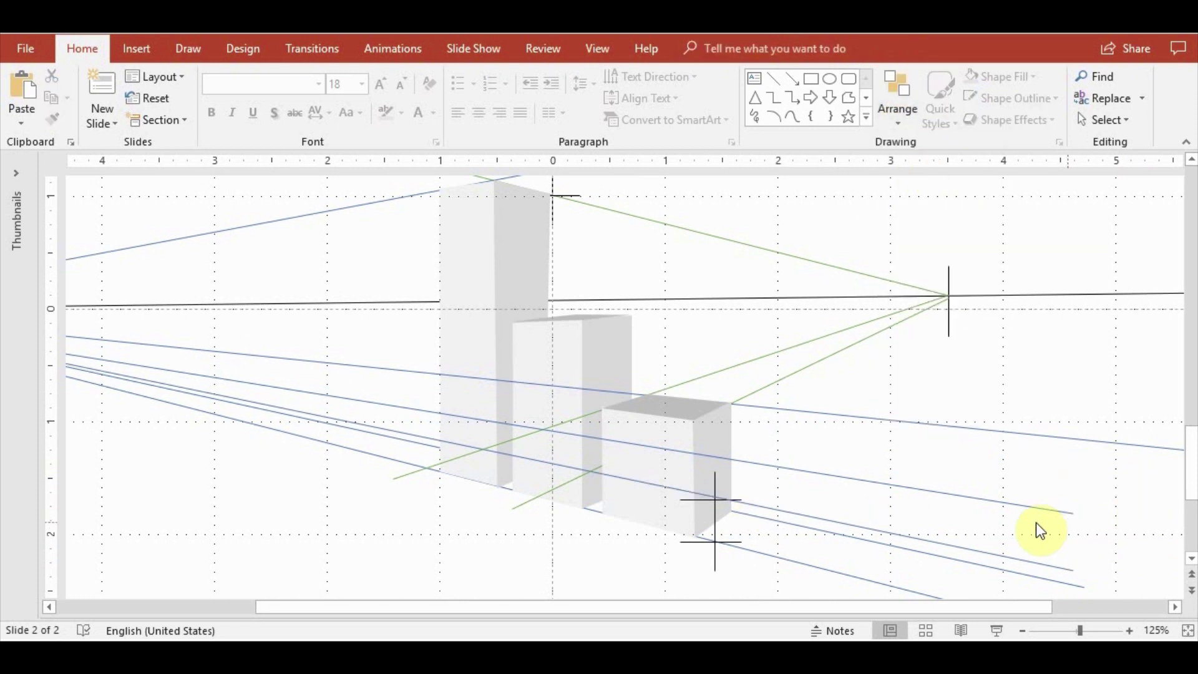
pyautogui.scroll(-3, 999, 527)
pyautogui.scroll(-1, 994, 522)
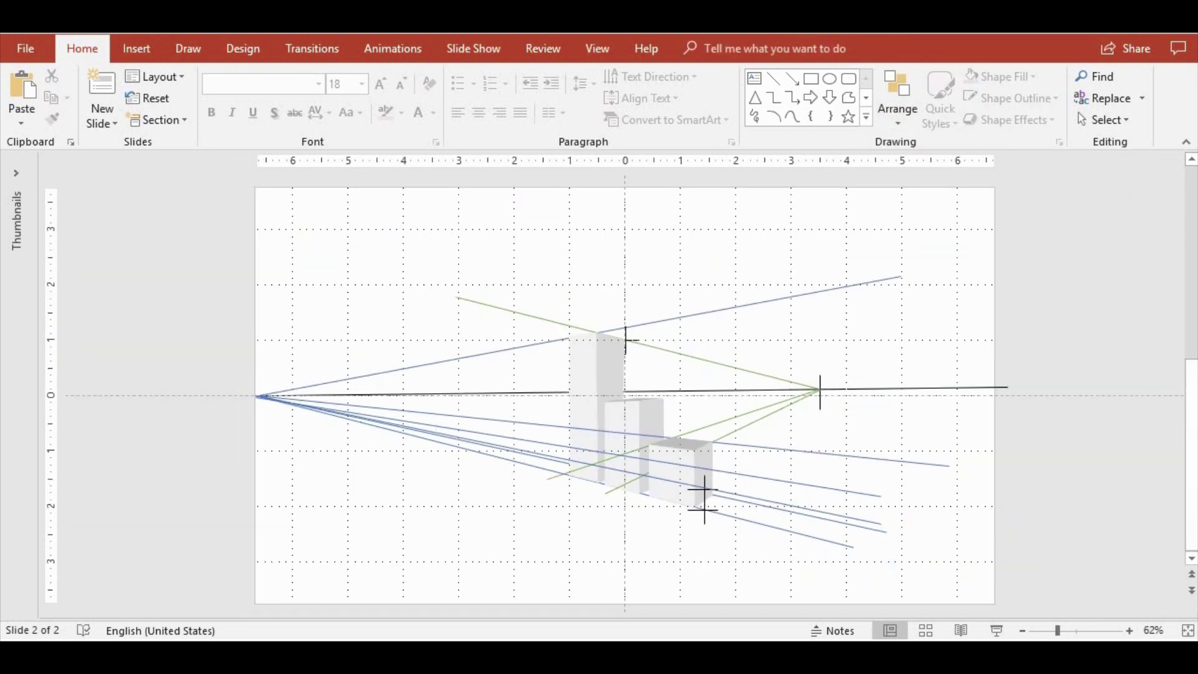
# Copy the cross marker and settle it on a blue line intersection right of the box
pyautogui.click(641, 347)
pyautogui.moveTo(641, 347); pyautogui.dragTo(749, 462)
pyautogui.scroll(8, 749, 462)
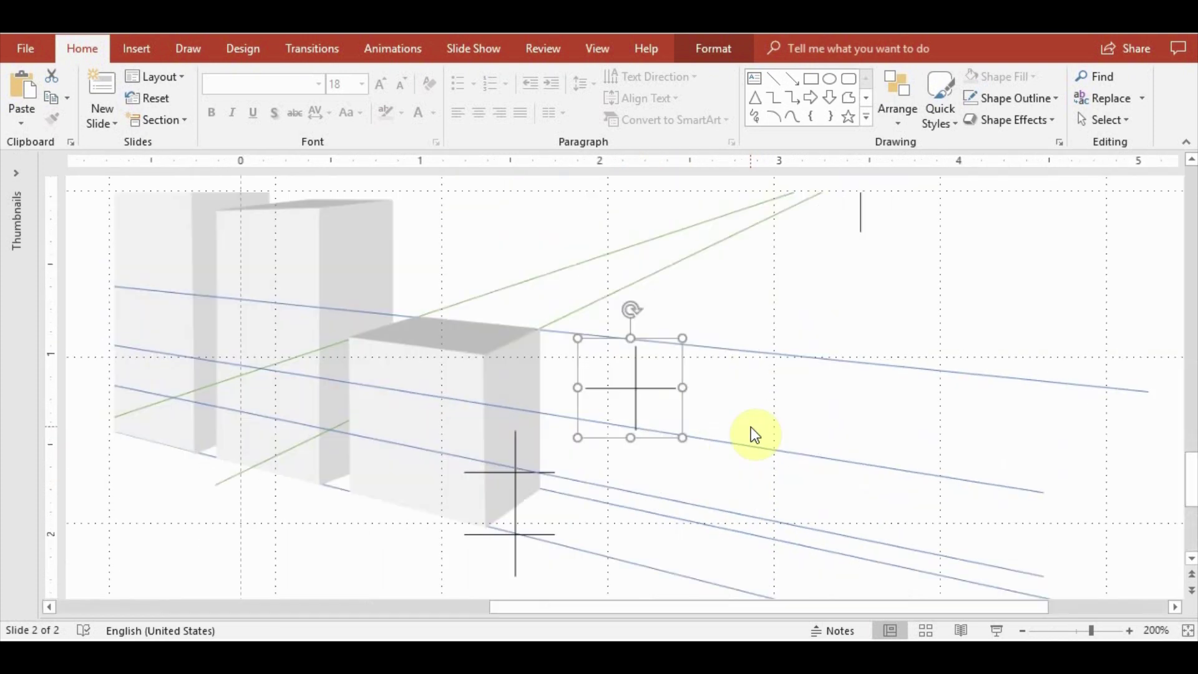
pyautogui.moveTo(632, 404)
pyautogui.mouseDown()
pyautogui.moveTo(650, 395)
pyautogui.moveTo(480, 435)
pyautogui.moveTo(471, 451)
pyautogui.mouseUp()
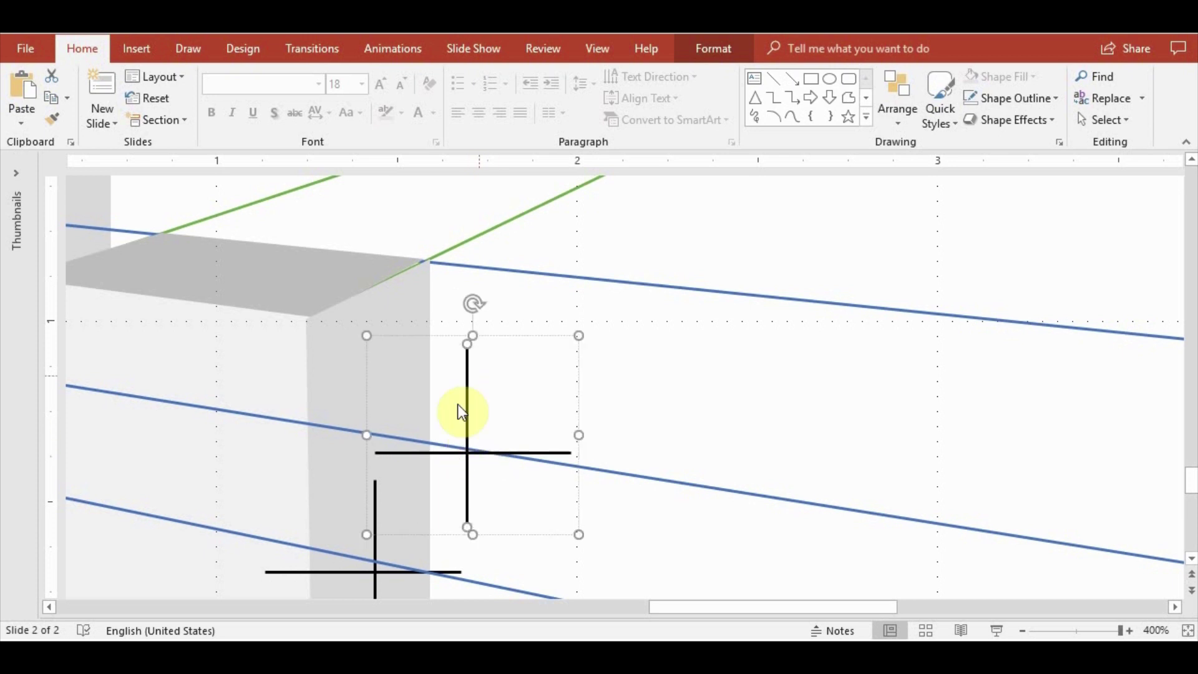
pyautogui.moveTo(460, 406); pyautogui.dragTo(454, 415)
pyautogui.click(635, 530)
pyautogui.click(466, 489)
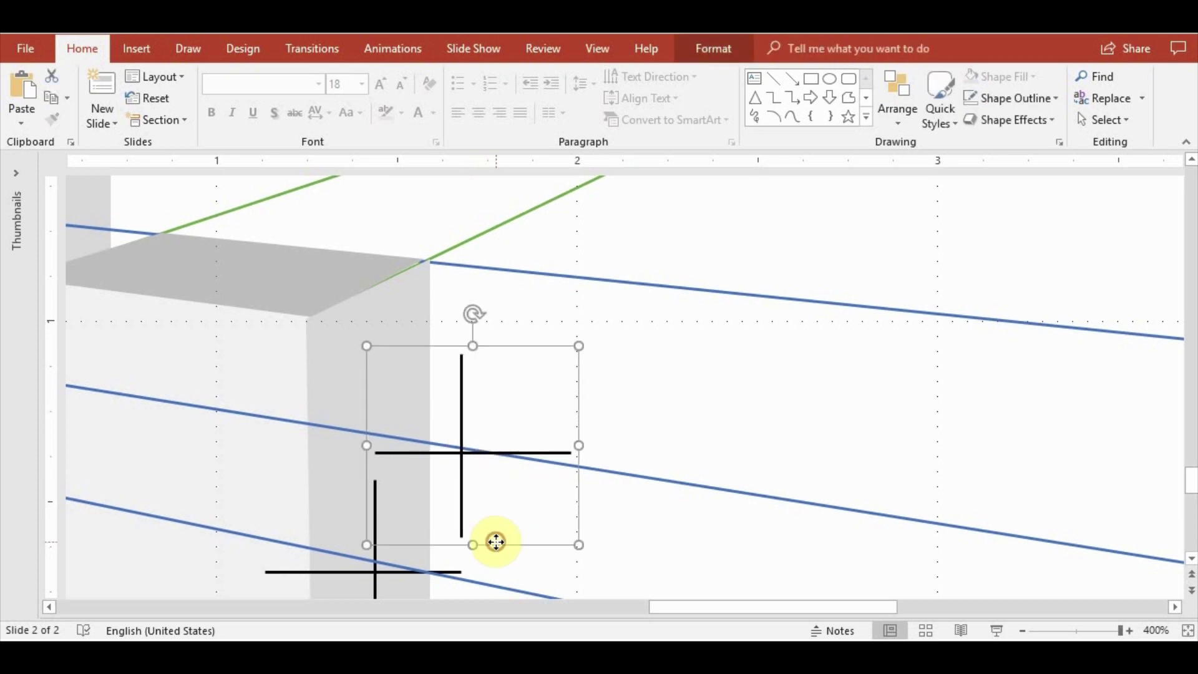
pyautogui.moveTo(494, 543); pyautogui.dragTo(535, 543)
pyautogui.moveTo(506, 460)
pyautogui.mouseDown()
pyautogui.moveTo(523, 463)
pyautogui.moveTo(487, 455)
pyautogui.mouseUp()
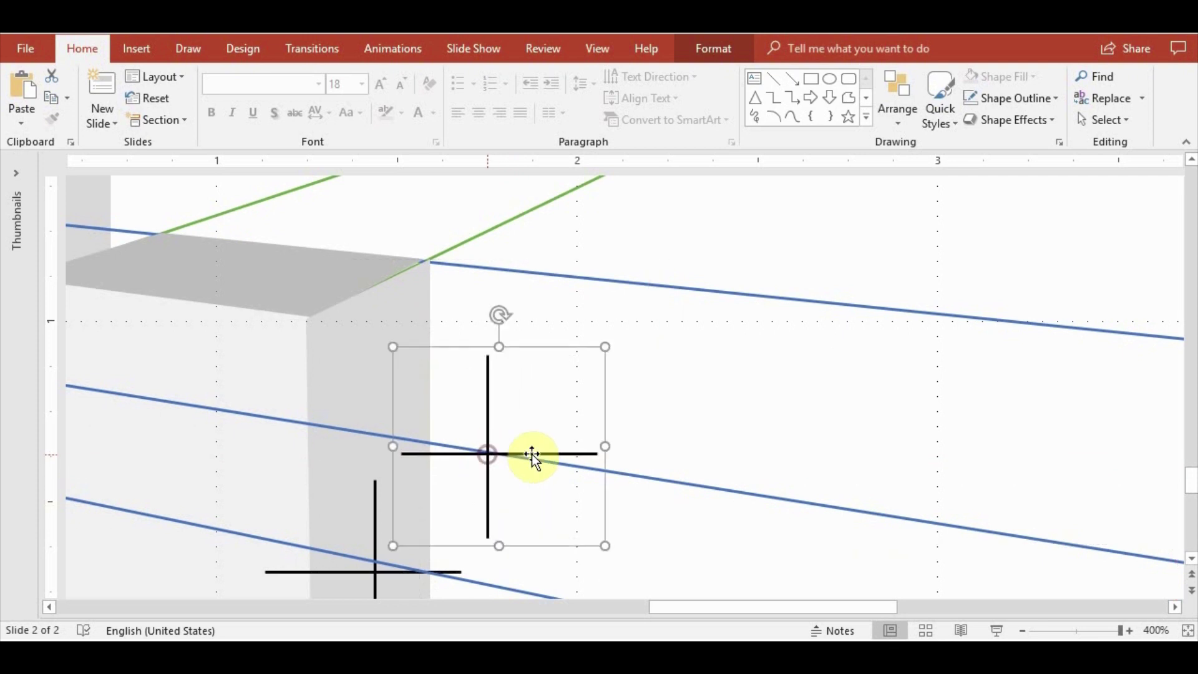
pyautogui.click(672, 450)
# Move another cross marker right onto the next guide line intersection
pyautogui.scroll(-1, 672, 451)
pyautogui.scroll(-5, 672, 450)
pyautogui.scroll(-2, 598, 418)
pyautogui.scroll(-2, 875, 480)
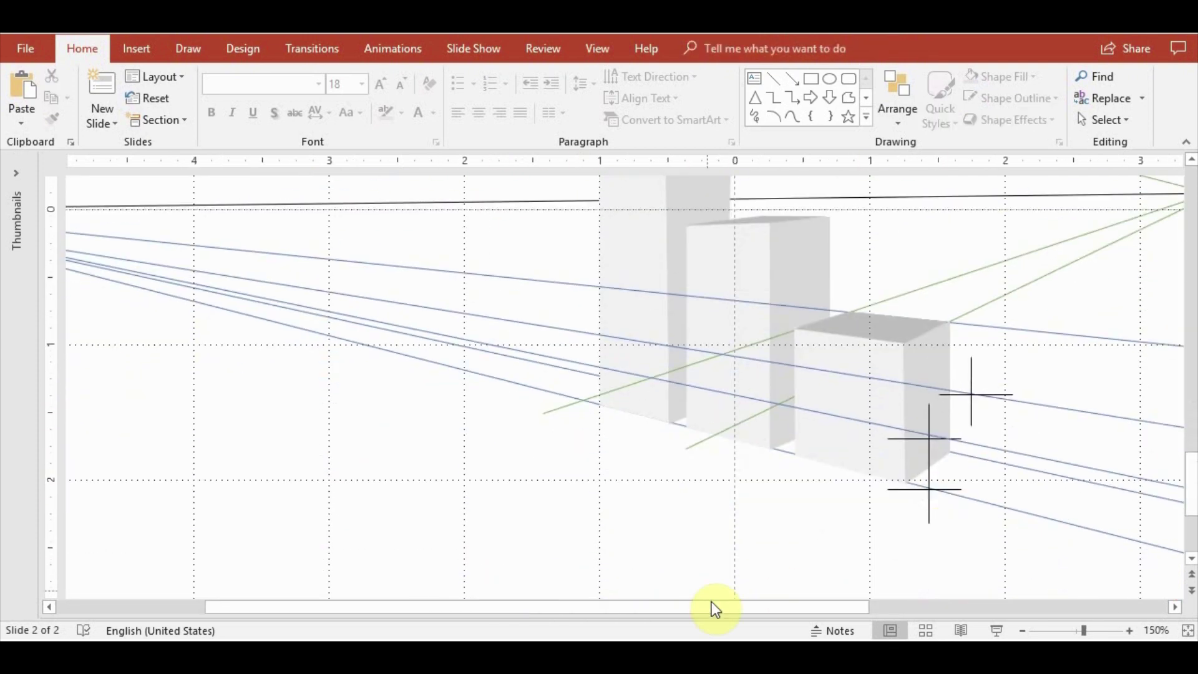
pyautogui.moveTo(712, 602); pyautogui.dragTo(821, 608)
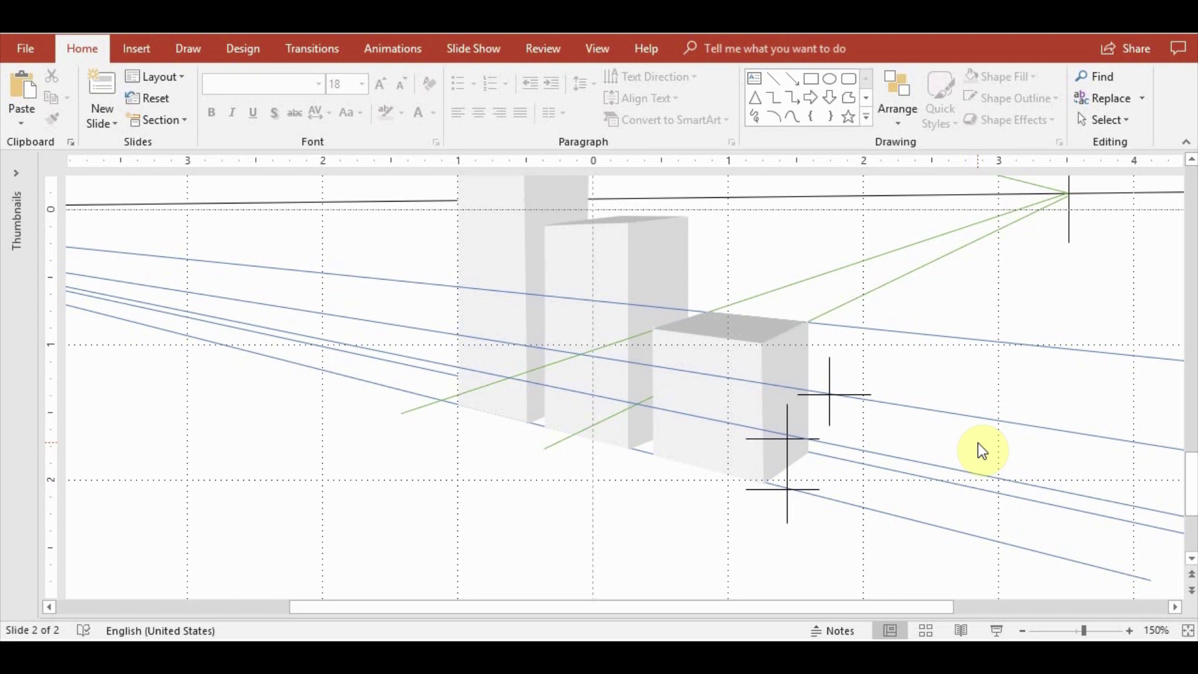
pyautogui.scroll(-1, 898, 419)
pyautogui.scroll(-4, 897, 419)
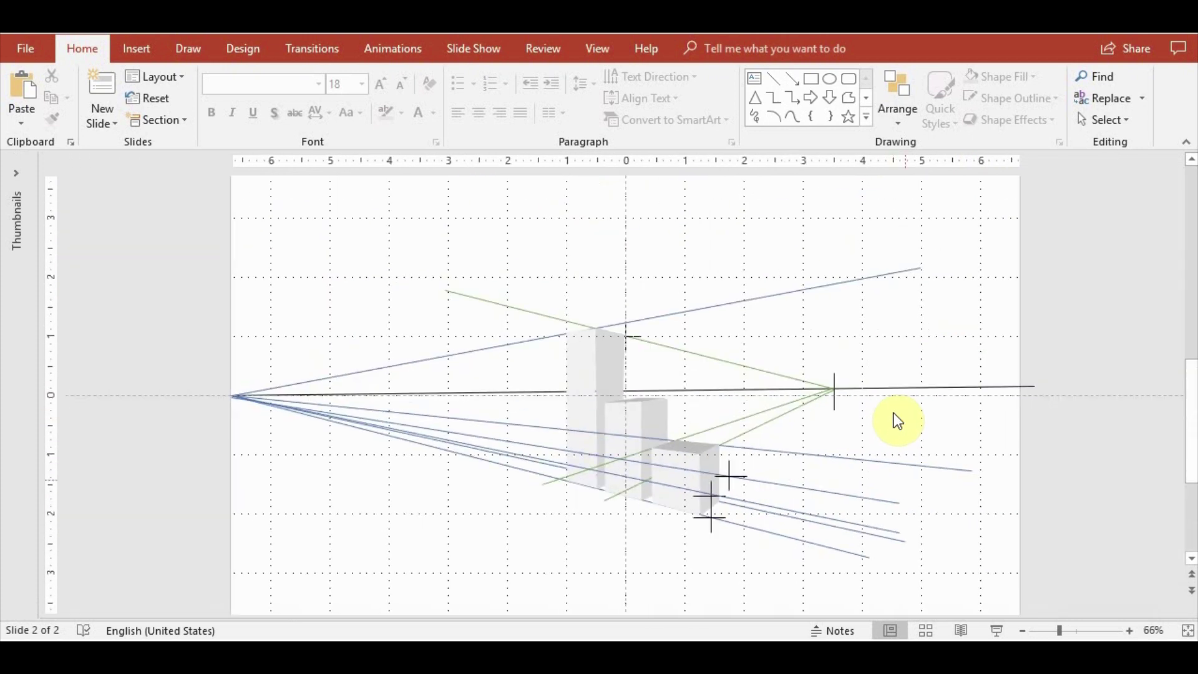
pyautogui.scroll(3, 834, 497)
pyautogui.click(581, 305)
pyautogui.scroll(5, 686, 362)
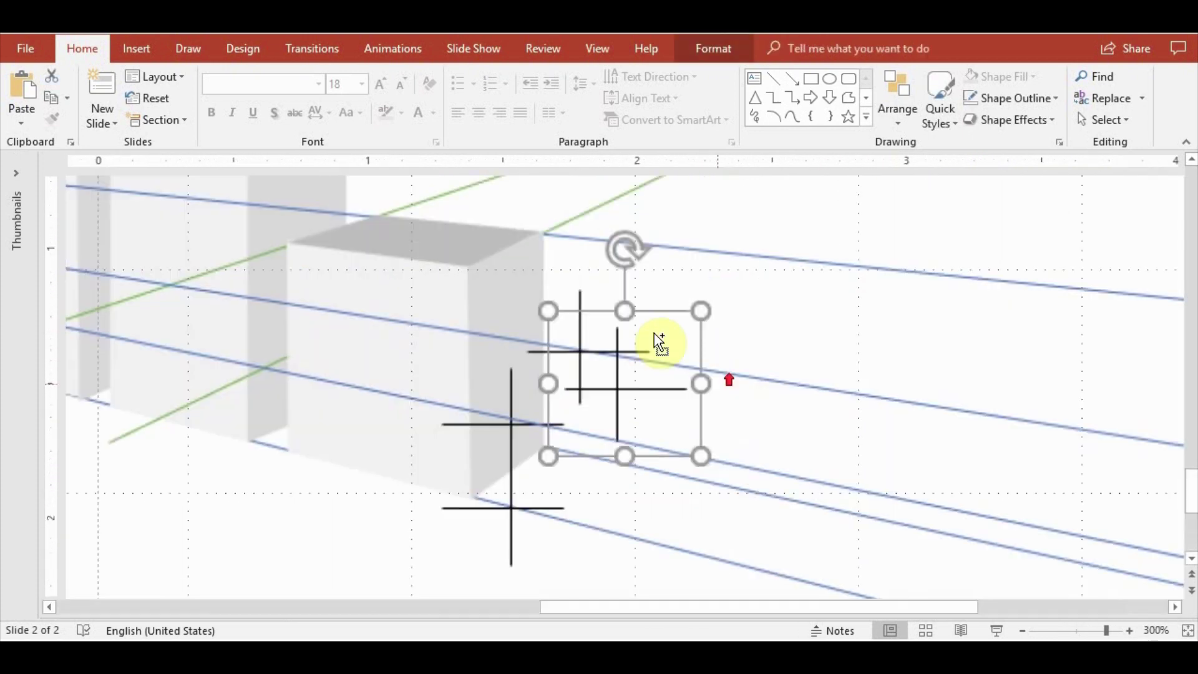
pyautogui.moveTo(654, 315); pyautogui.dragTo(821, 313)
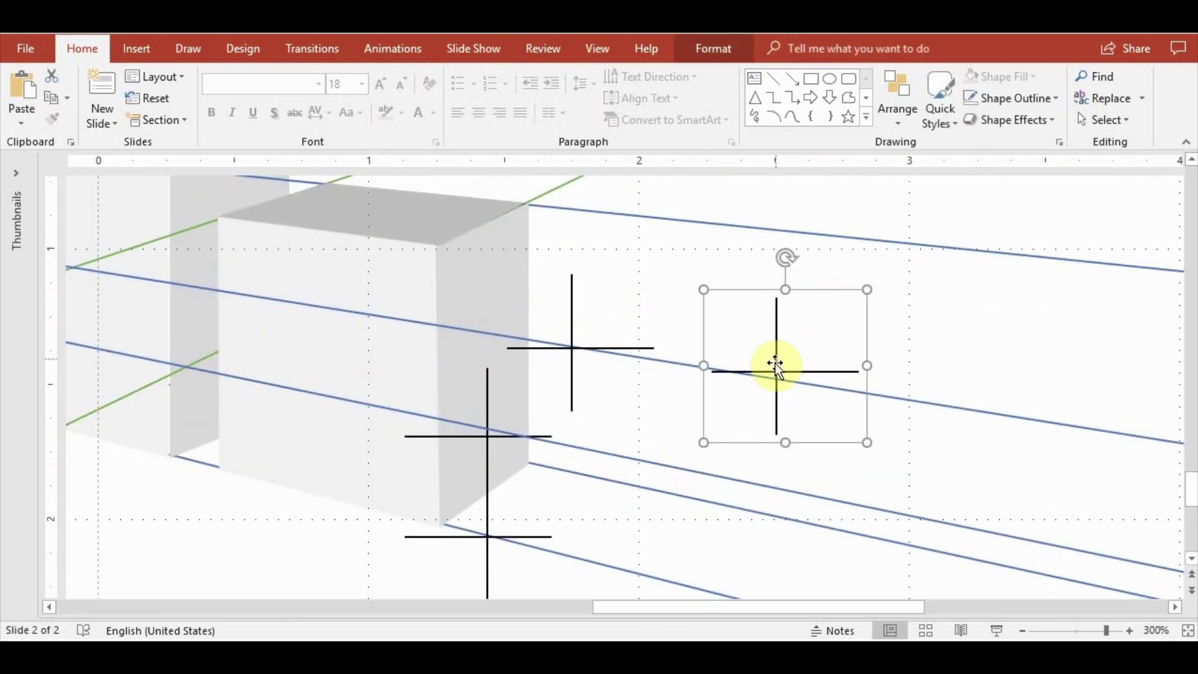
pyautogui.moveTo(775, 363); pyautogui.dragTo(826, 384)
pyautogui.scroll(-1, 825, 473)
pyautogui.click(791, 515)
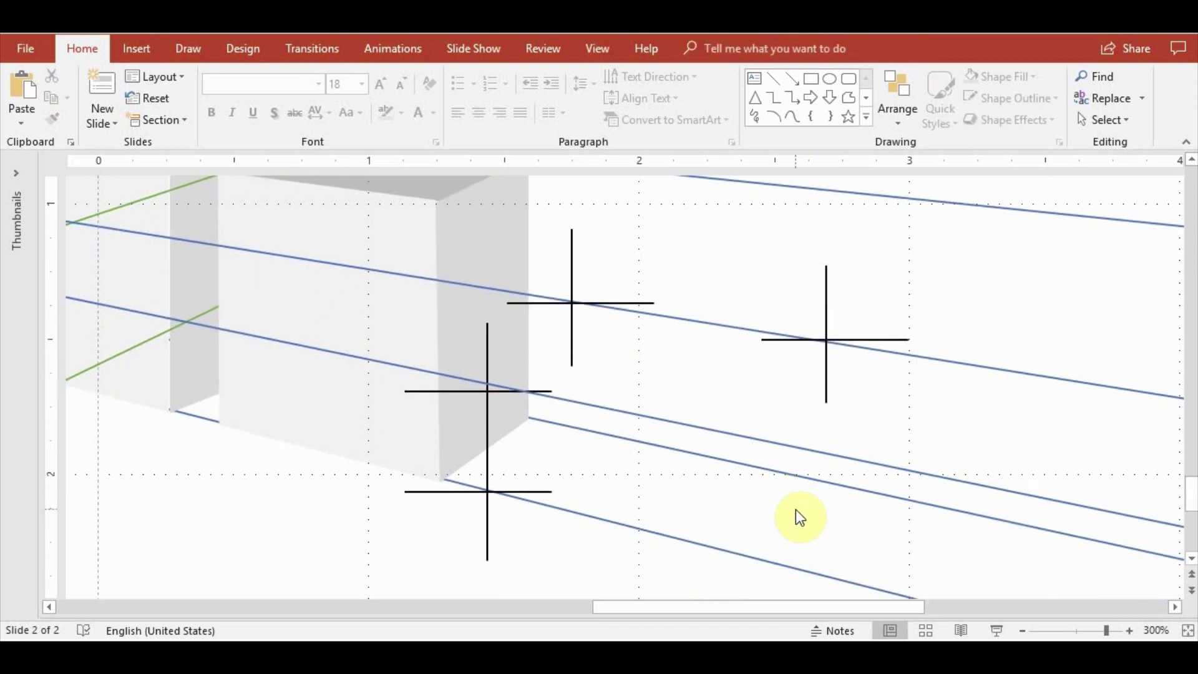
# Duplicate the cross twice, placing the copies lower on the guide intersections
pyautogui.click(837, 342)
pyautogui.moveTo(856, 356)
pyautogui.mouseDown()
pyautogui.moveTo(882, 383)
pyautogui.moveTo(790, 435)
pyautogui.moveTo(787, 562)
pyautogui.mouseUp()
pyautogui.click(955, 316)
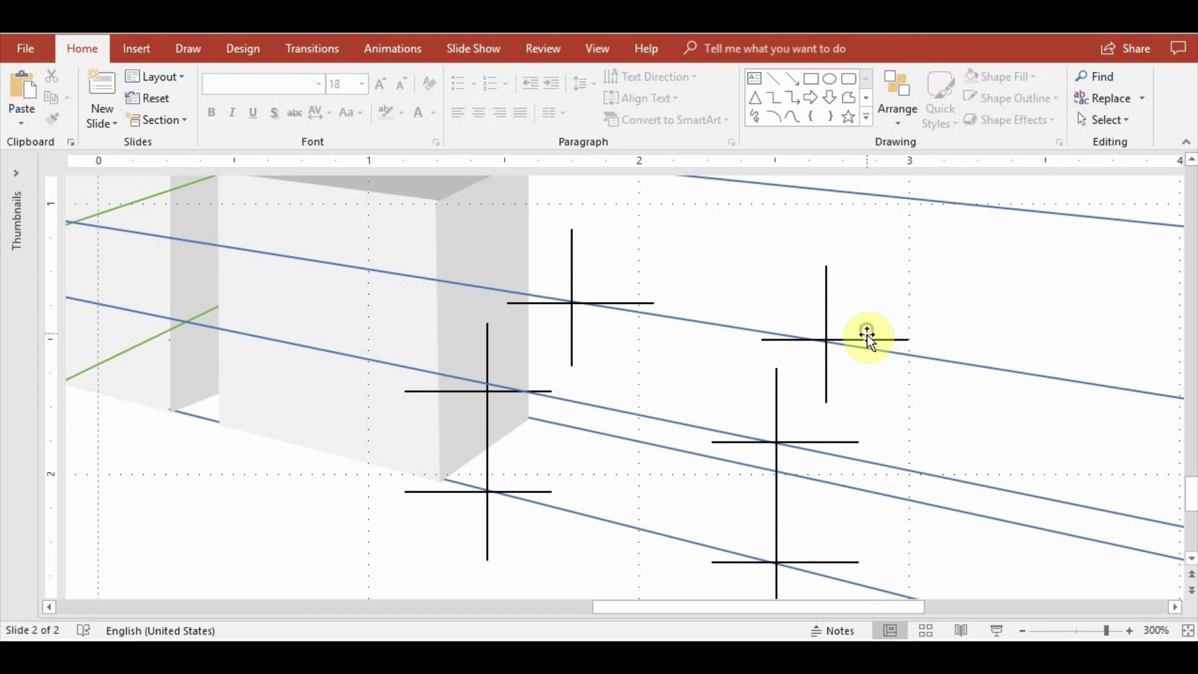
pyautogui.moveTo(867, 337)
pyautogui.keyDown('ctrl'); pyautogui.mouseDown()
pyautogui.moveTo(849, 393)
pyautogui.moveTo(847, 484)
pyautogui.mouseUp(); pyautogui.keyUp('ctrl')
pyautogui.click(964, 441)
pyautogui.keyDown('ctrl'); pyautogui.scroll(-5, 893, 446); pyautogui.keyUp('ctrl')
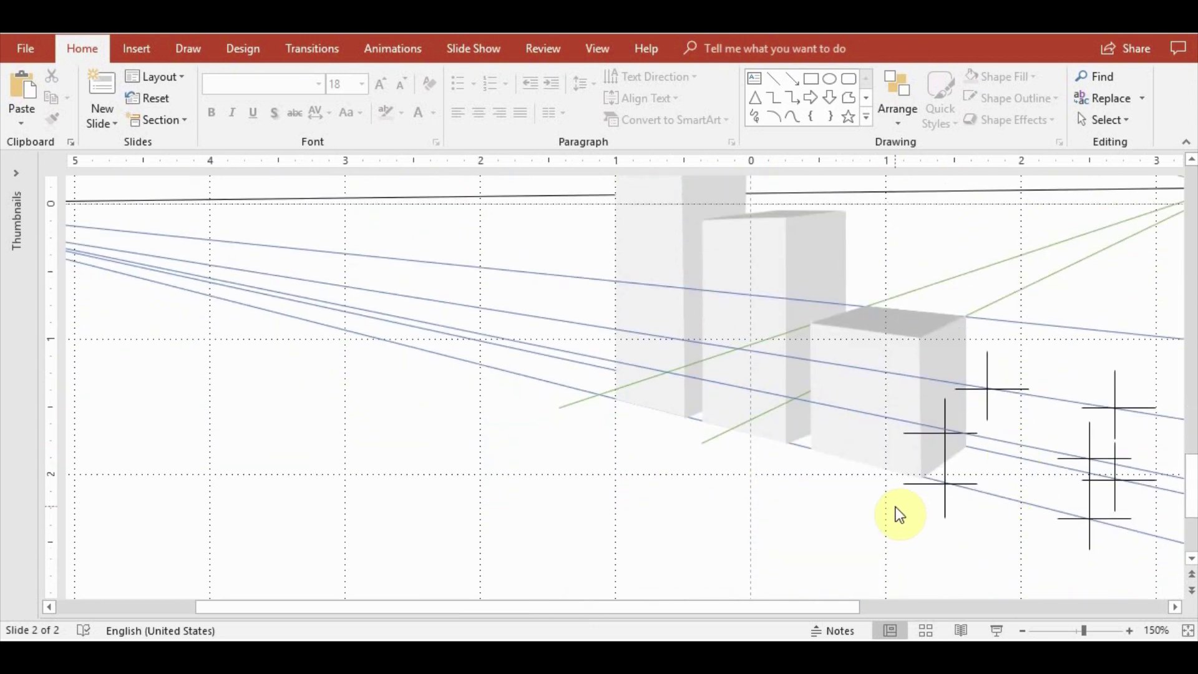
pyautogui.moveTo(652, 607); pyautogui.dragTo(787, 607)
# Draw a straight line from the lower cross toward the front box
pyautogui.click(136, 48)
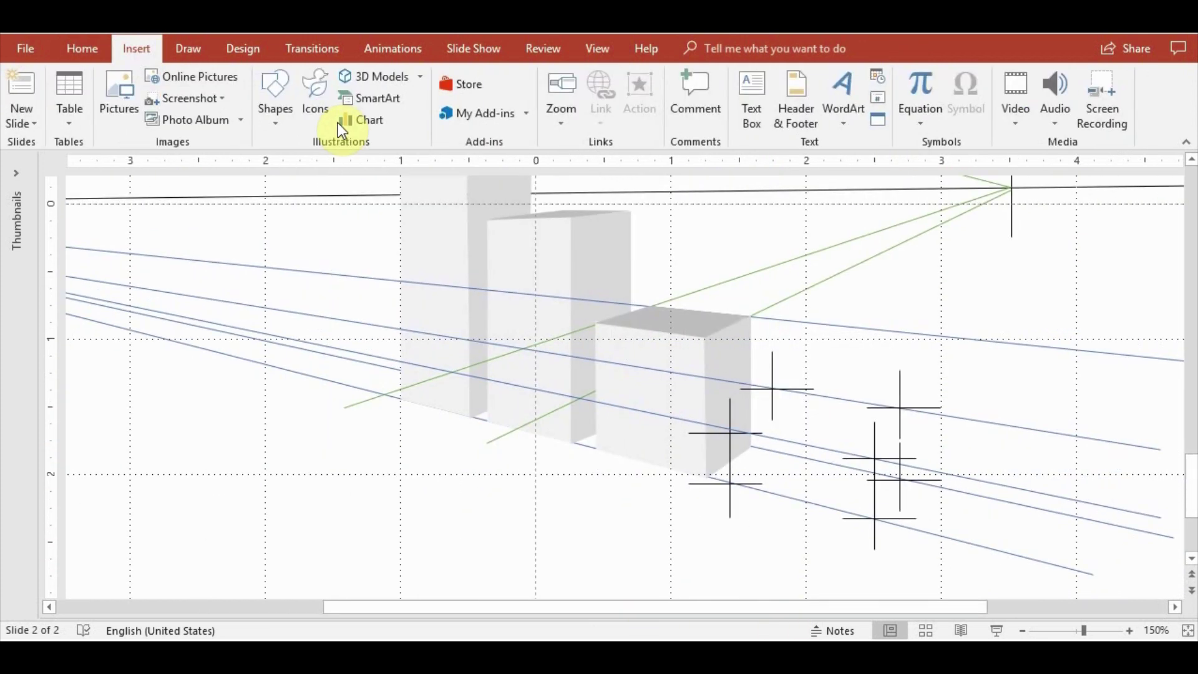
pyautogui.click(275, 94)
pyautogui.click(462, 166)
pyautogui.moveTo(875, 519); pyautogui.dragTo(729, 484)
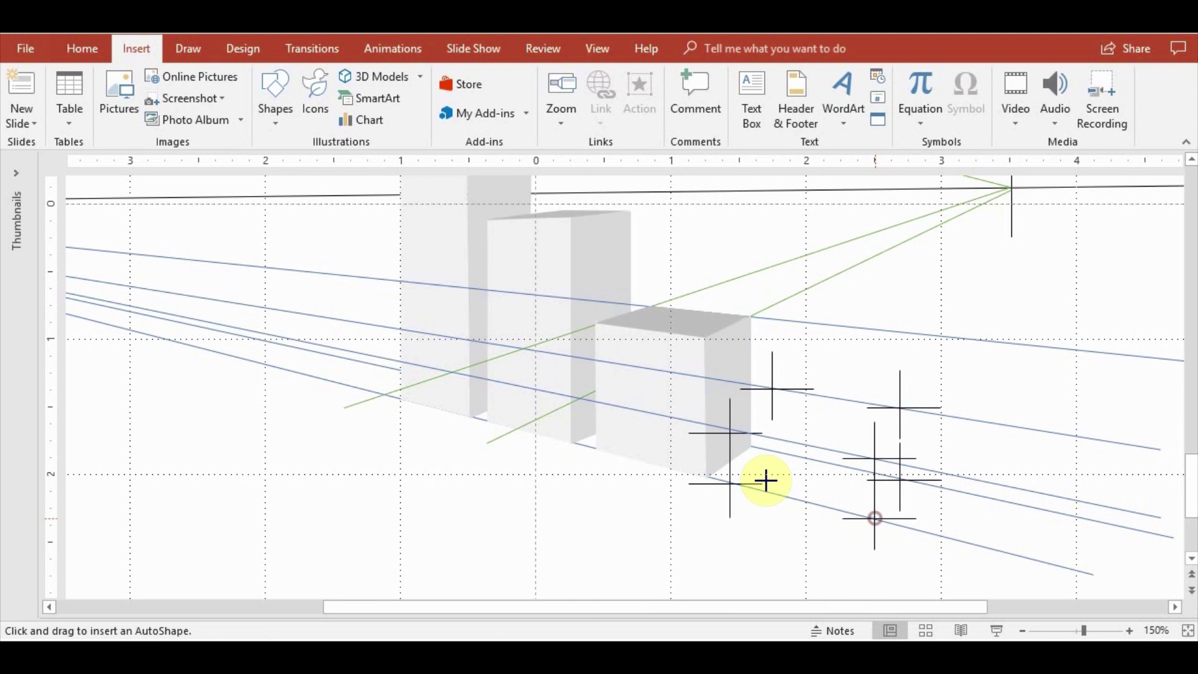
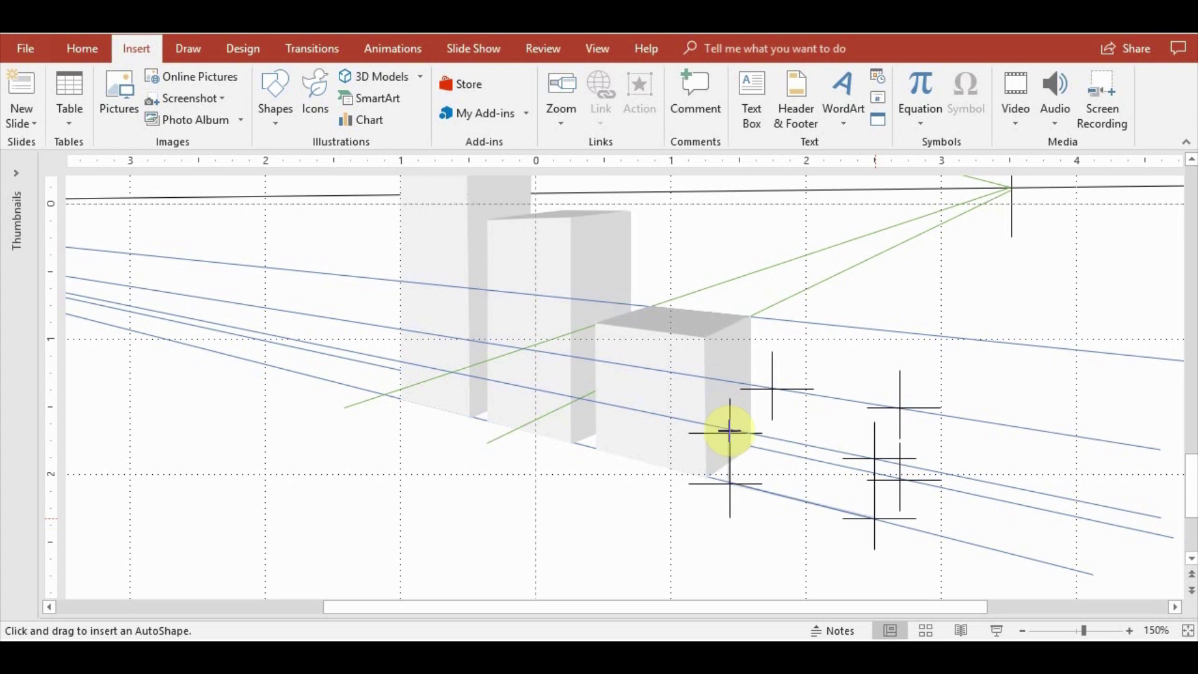
# Trace the fourth box's front parallelogram with a Freeform between the cross marks and fill it very light grey
pyautogui.moveTo(729, 431); pyautogui.dragTo(873, 461)
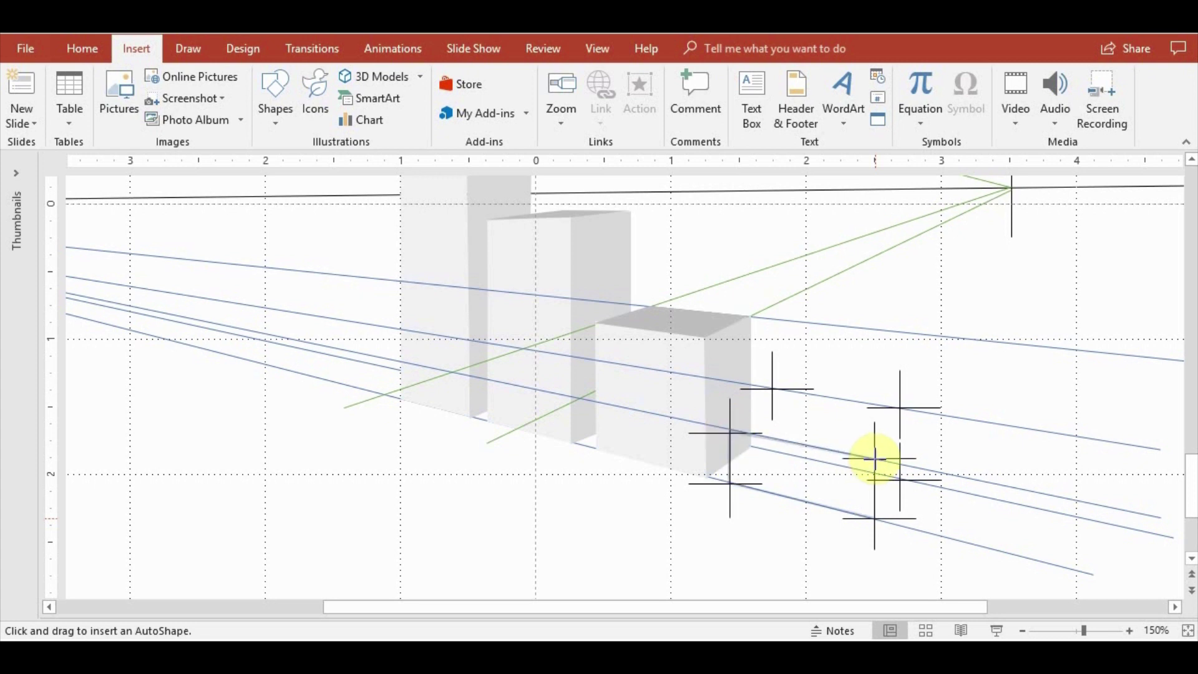
pyautogui.doubleClick(874, 517)
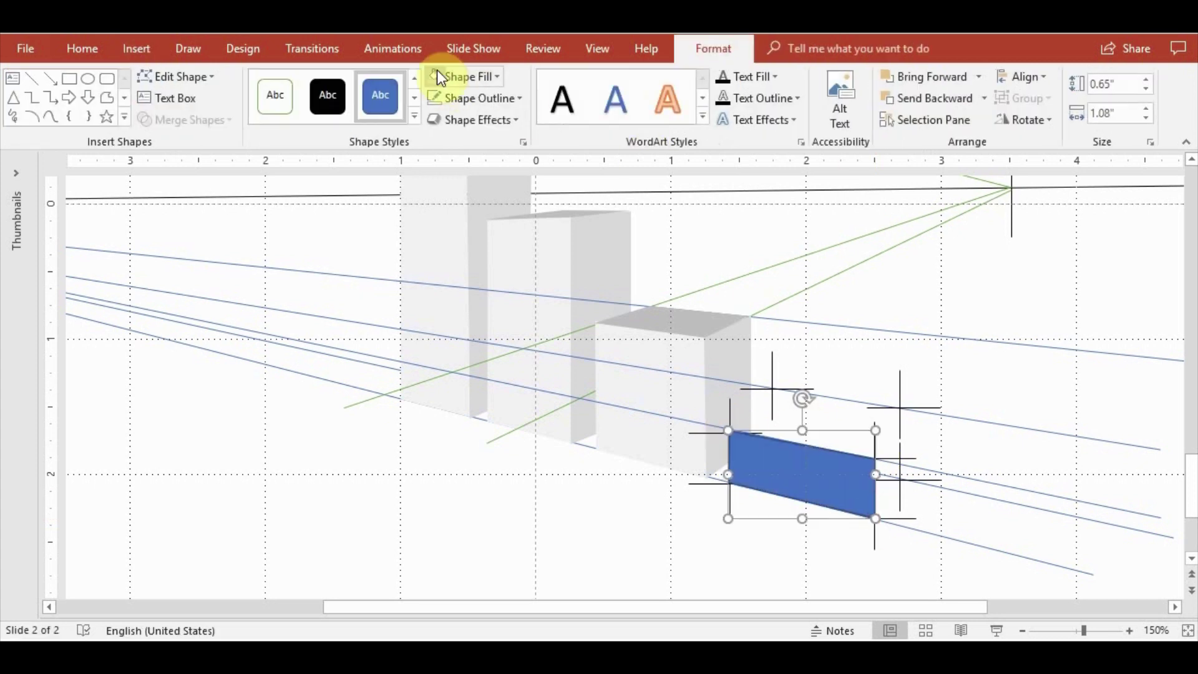
pyautogui.click(419, 53)
pyautogui.click(83, 49)
pyautogui.click(714, 48)
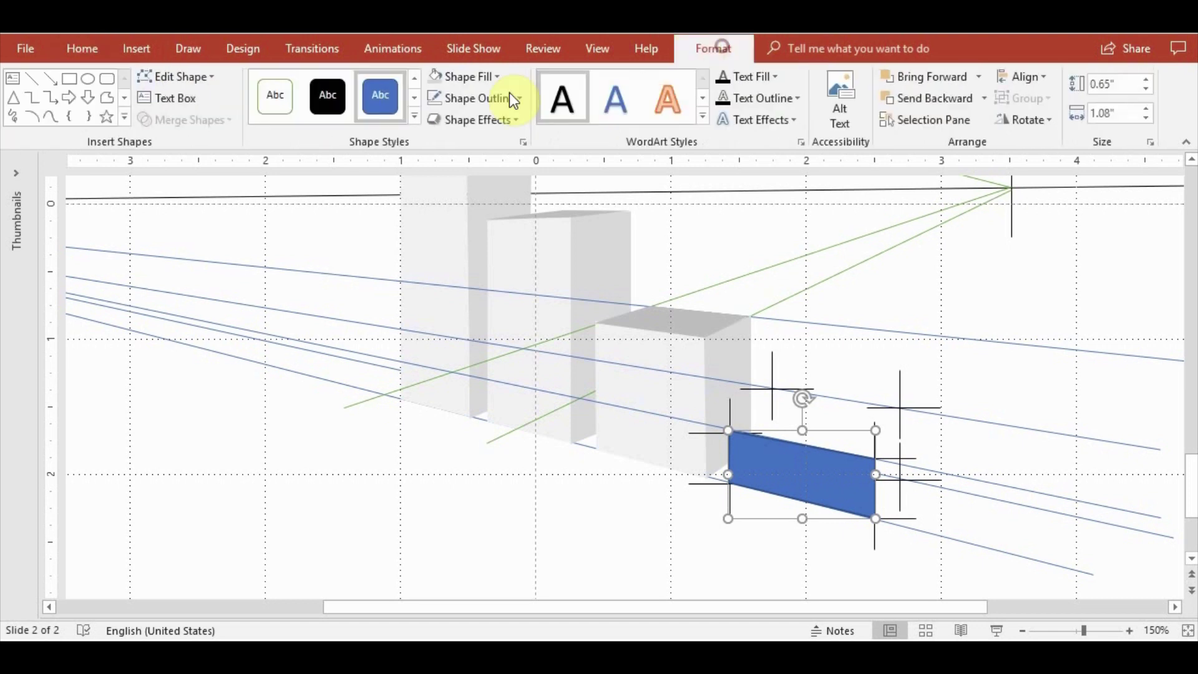
pyautogui.click(438, 78)
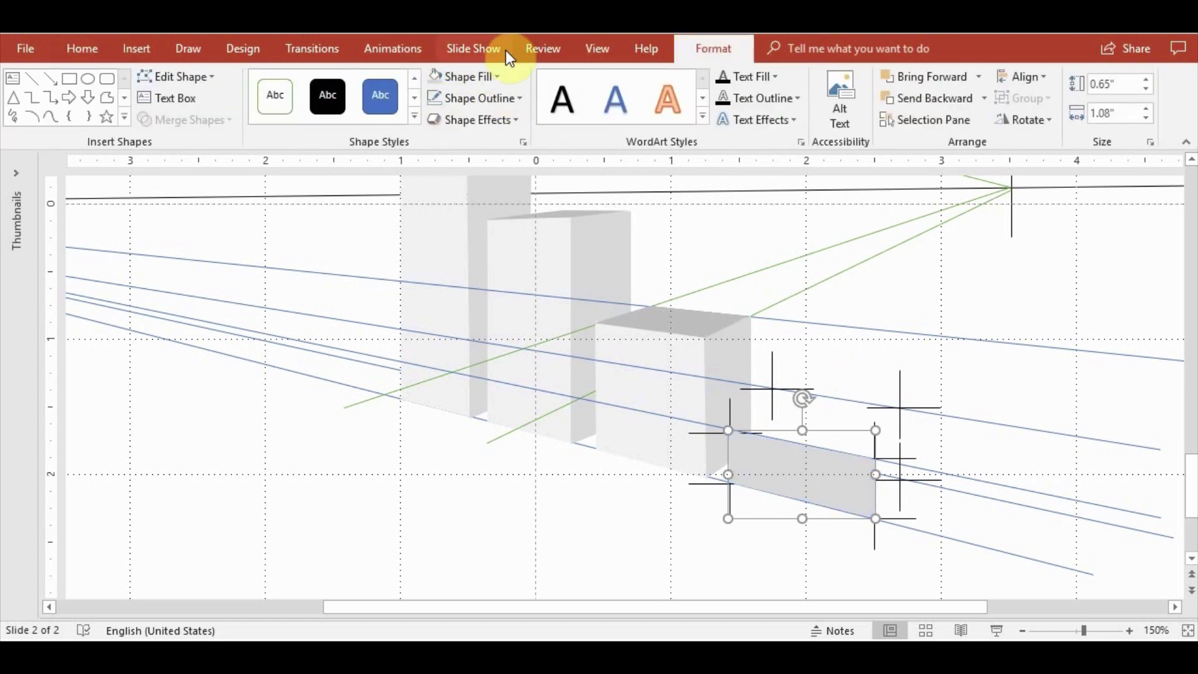
pyautogui.click(487, 76)
pyautogui.click(434, 144)
pyautogui.click(680, 506)
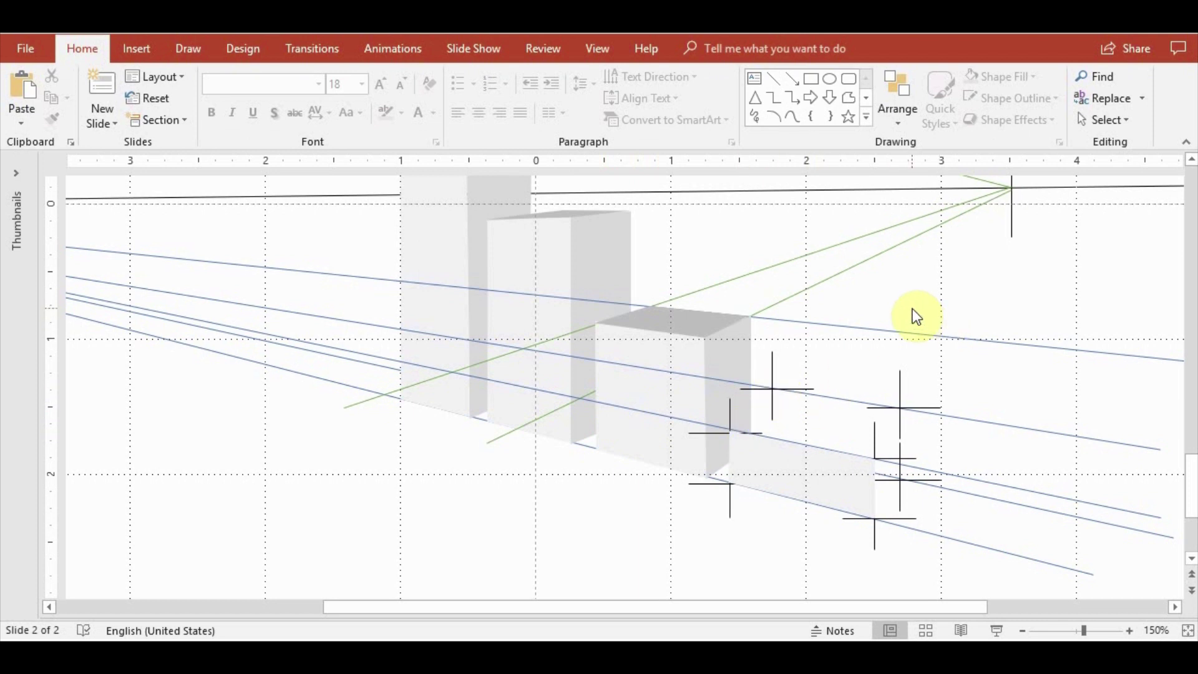
# Drag the lower green perspective line's end onto the new box corner
pyautogui.click(776, 303)
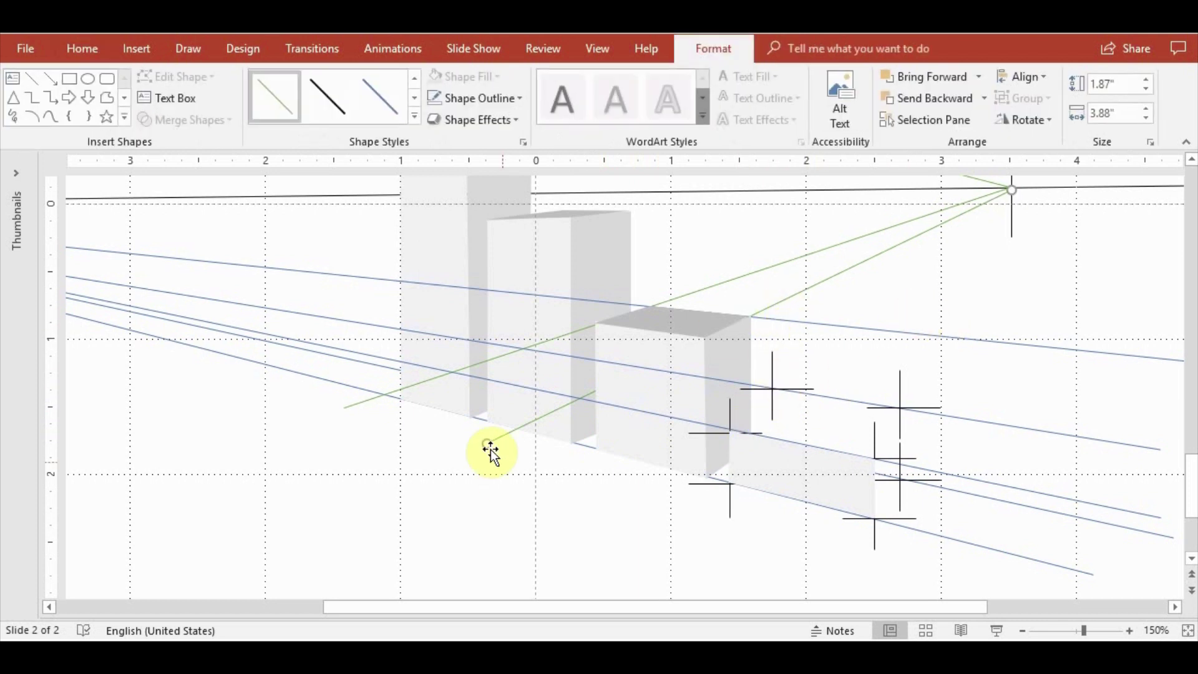
pyautogui.moveTo(487, 443); pyautogui.dragTo(617, 499)
pyautogui.moveTo(649, 507); pyautogui.dragTo(652, 503)
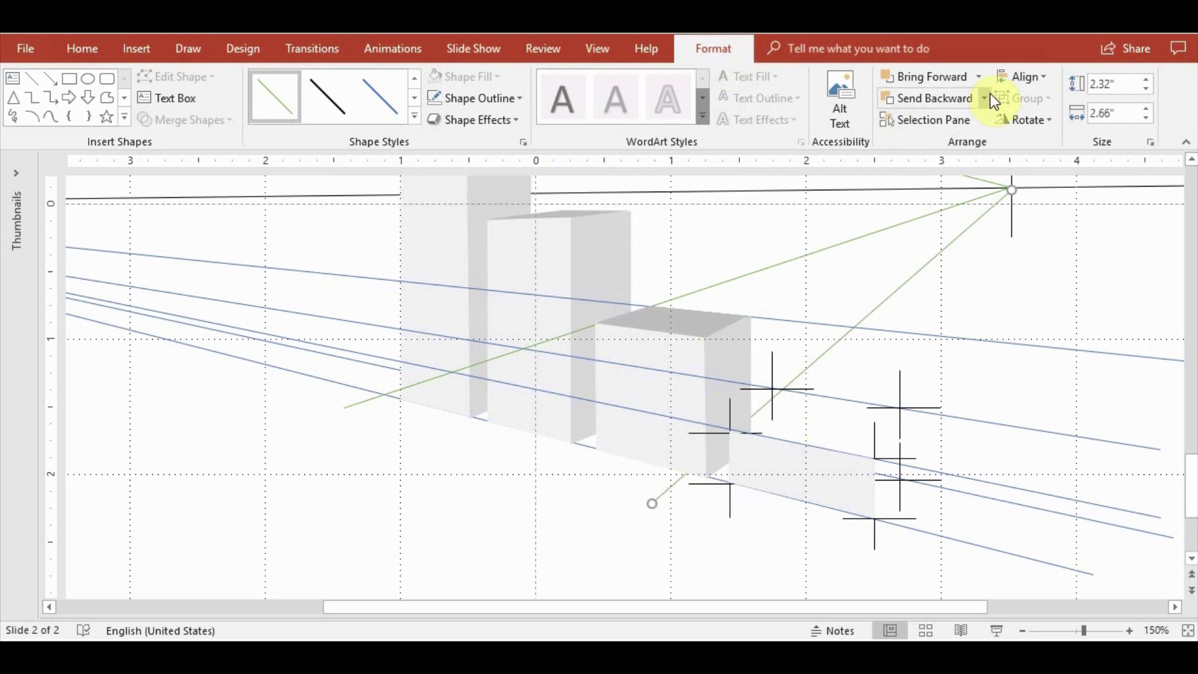
pyautogui.click(978, 76)
# Copy a small corner cross mark slightly to the right
pyautogui.click(910, 121)
pyautogui.click(769, 382)
pyautogui.keyDown('ctrl'); pyautogui.scroll(5, 694, 406); pyautogui.keyUp('ctrl')
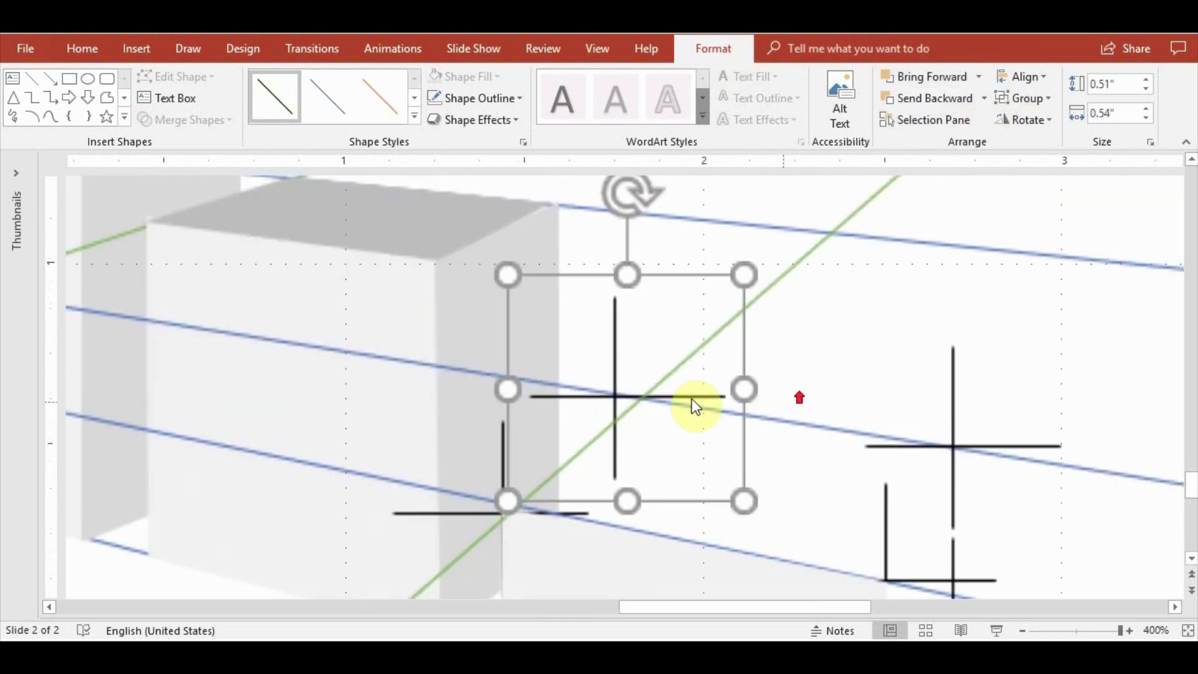
pyautogui.moveTo(616, 372); pyautogui.dragTo(636, 374)
pyautogui.keyDown('ctrl'); pyautogui.scroll(-4, 632, 265); pyautogui.keyUp('ctrl')
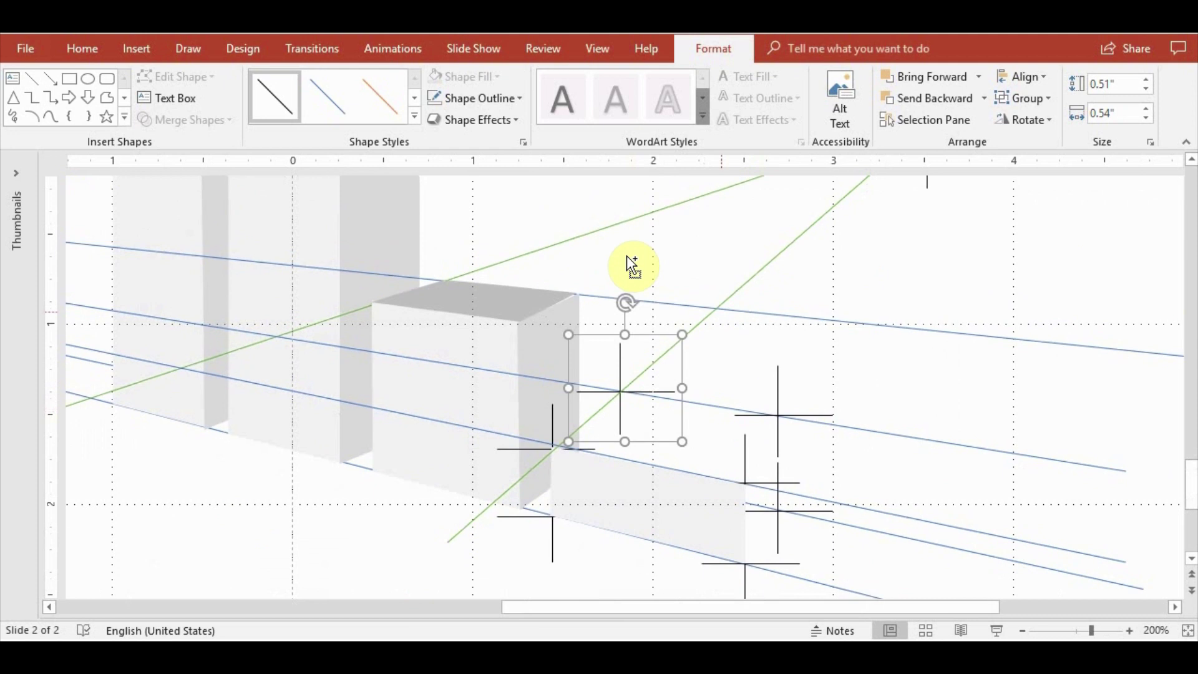
# Check the second green guide line's alignment, then bring up the Insert Shapes gallery
pyautogui.click(355, 393)
pyautogui.keyDown('ctrl'); pyautogui.scroll(-3, 375, 424); pyautogui.keyUp('ctrl')
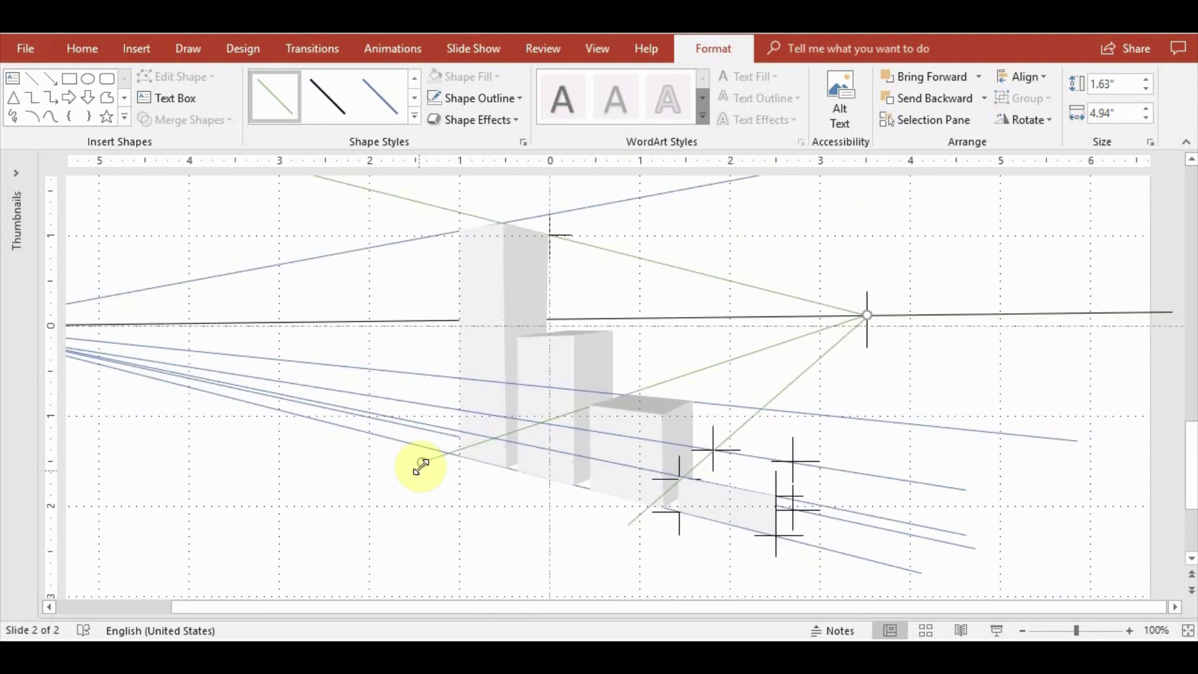
pyautogui.click(752, 538)
pyautogui.keyDown('ctrl'); pyautogui.scroll(2, 811, 543); pyautogui.keyUp('ctrl')
pyautogui.keyDown('ctrl'); pyautogui.scroll(2, 632, 471); pyautogui.keyUp('ctrl')
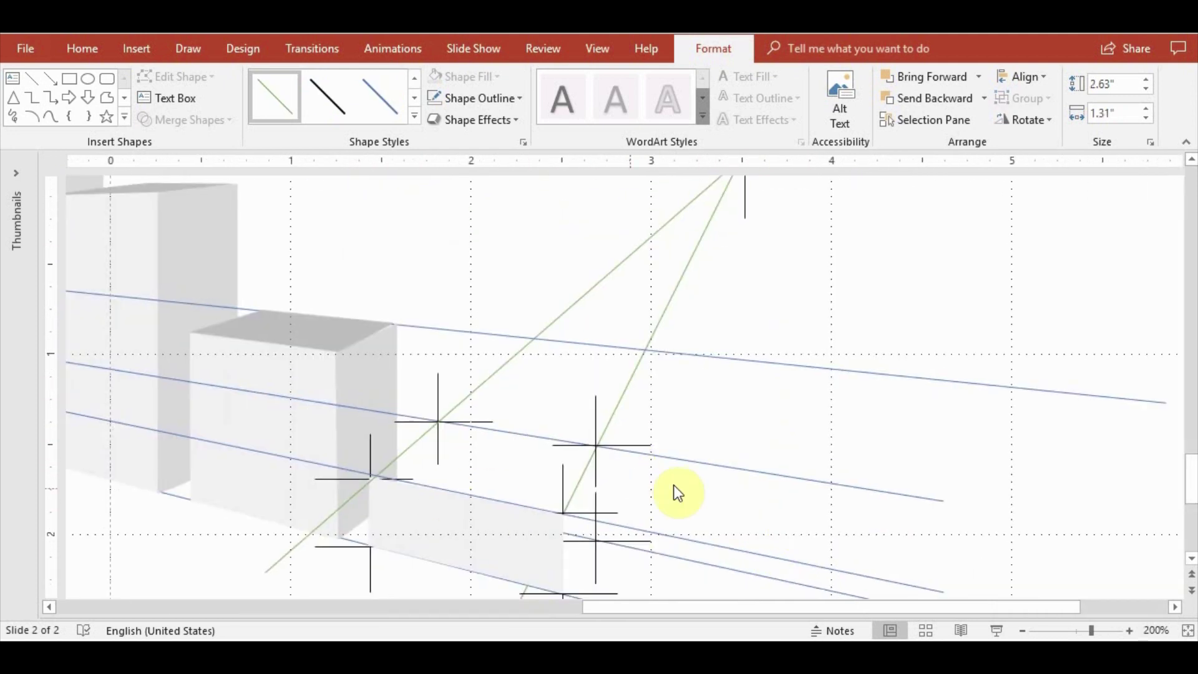
pyautogui.scroll(-3, 683, 492)
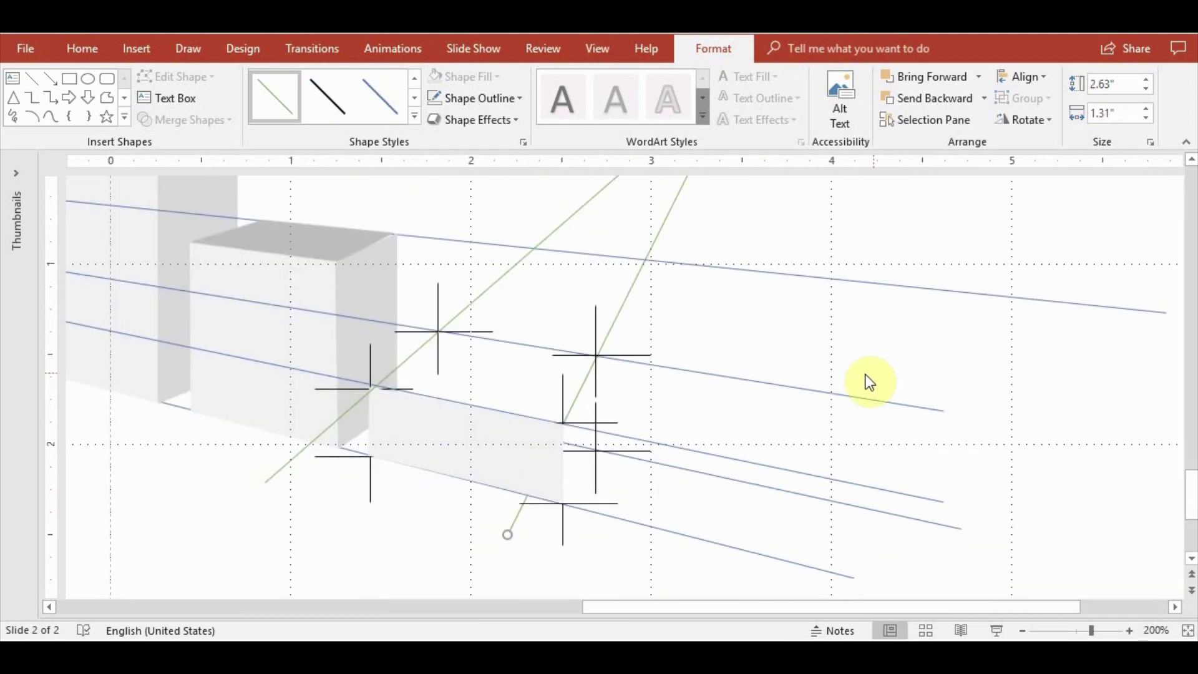
pyautogui.click(768, 347)
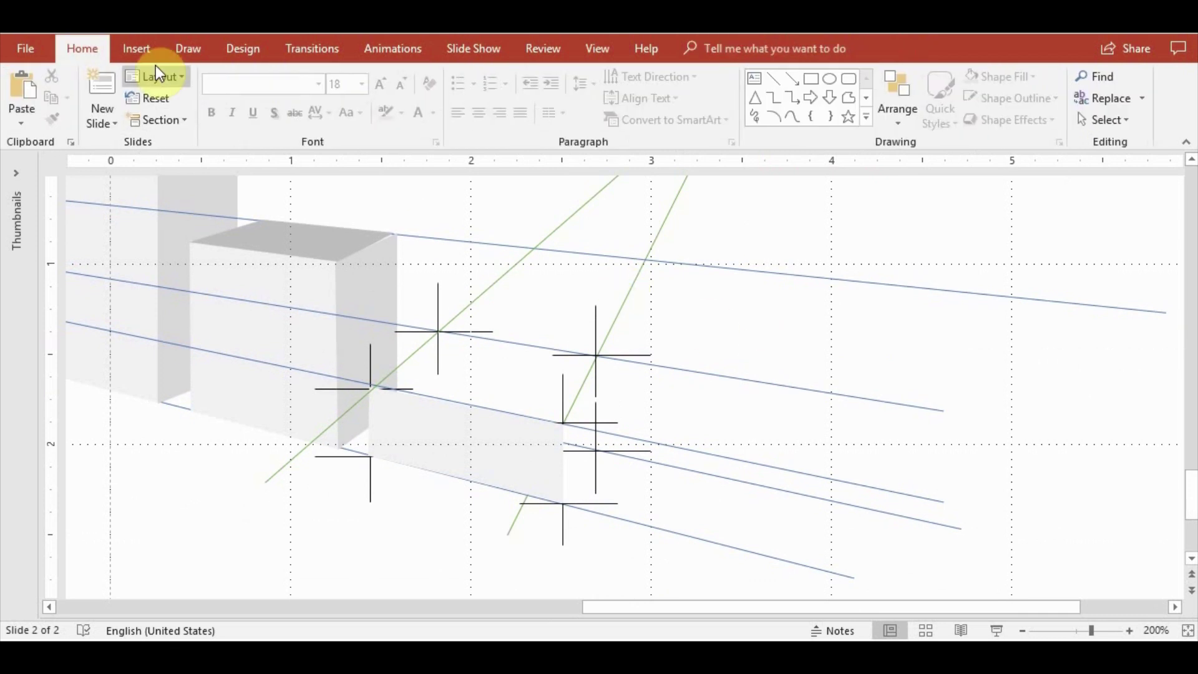
pyautogui.click(136, 48)
pyautogui.click(275, 96)
# Draw the fourth box's top face as a freeform and fill it grey
pyautogui.click(304, 182)
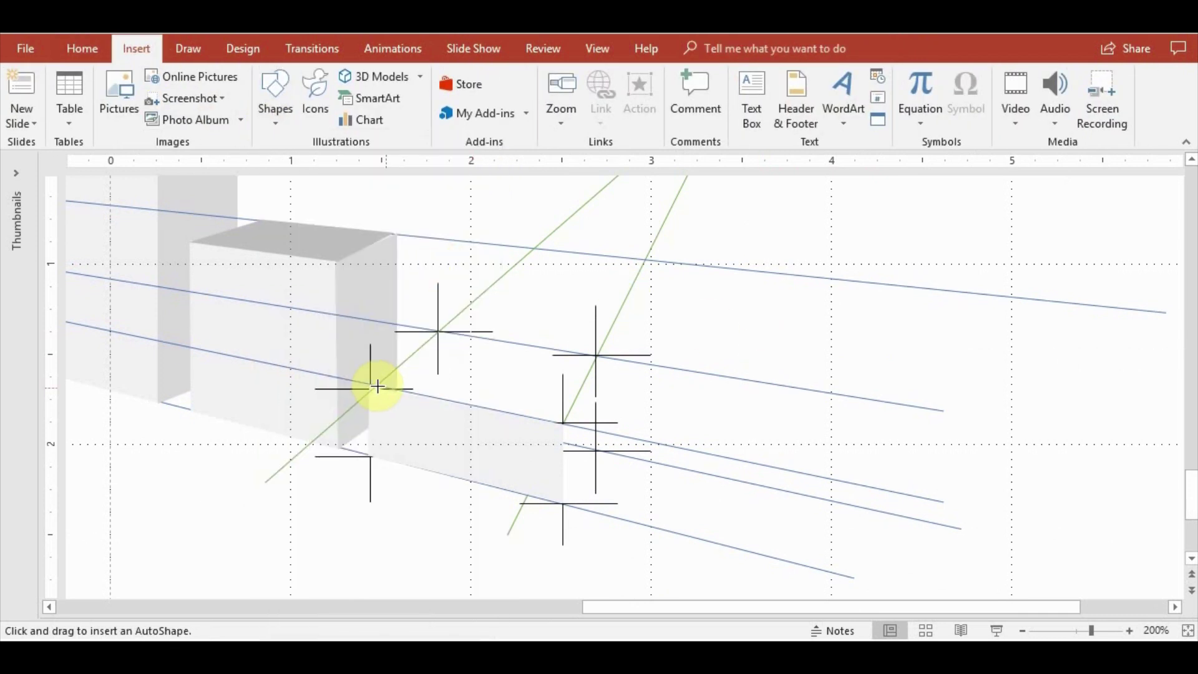
pyautogui.moveTo(370, 388)
pyautogui.mouseDown()
pyautogui.moveTo(438, 332)
pyautogui.moveTo(596, 356)
pyautogui.moveTo(562, 425)
pyautogui.mouseUp()
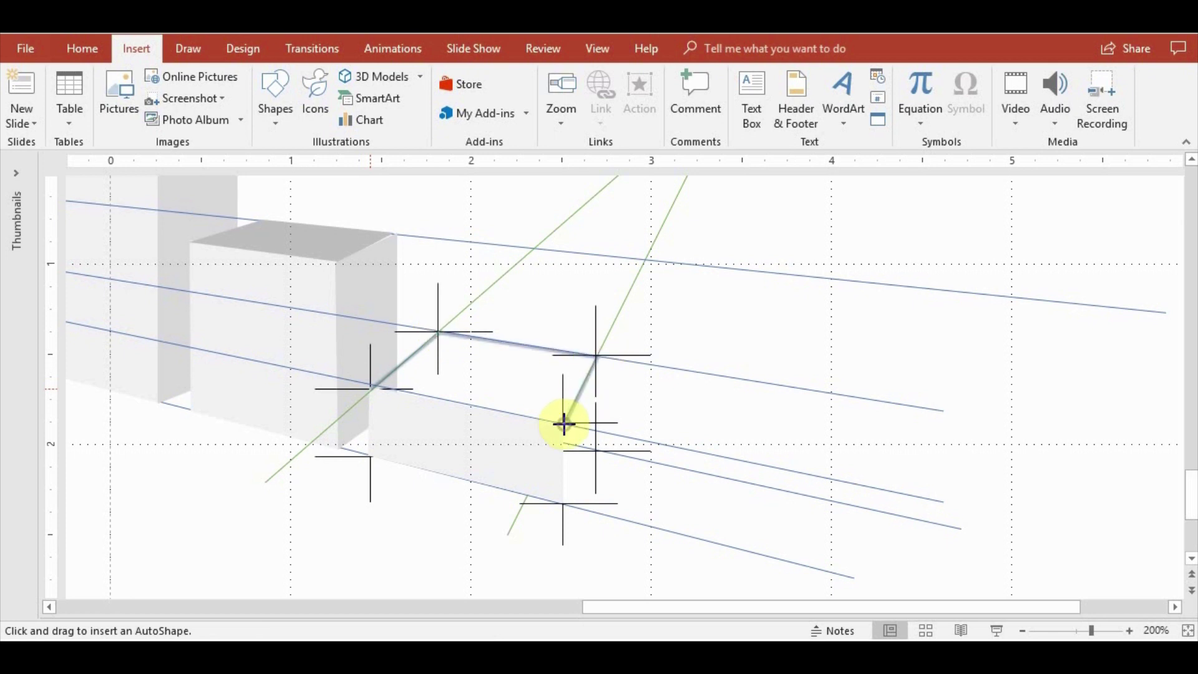
pyautogui.moveTo(563, 424); pyautogui.dragTo(370, 388)
pyautogui.click(440, 76)
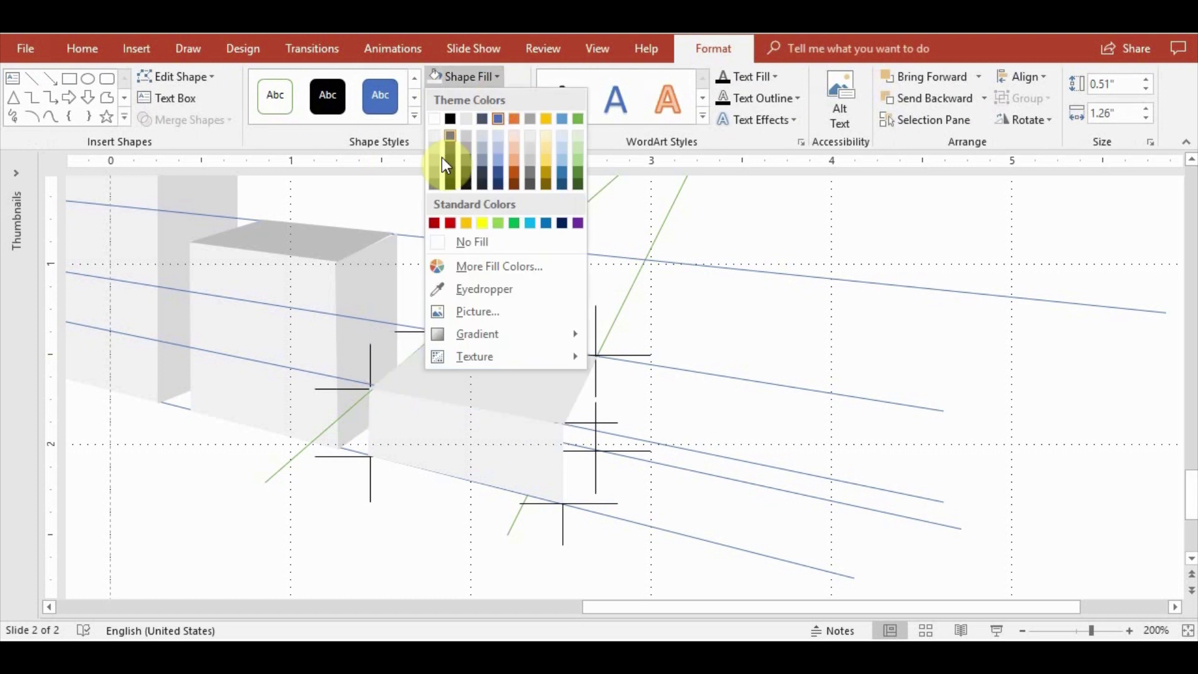
pyautogui.click(439, 157)
pyautogui.click(955, 384)
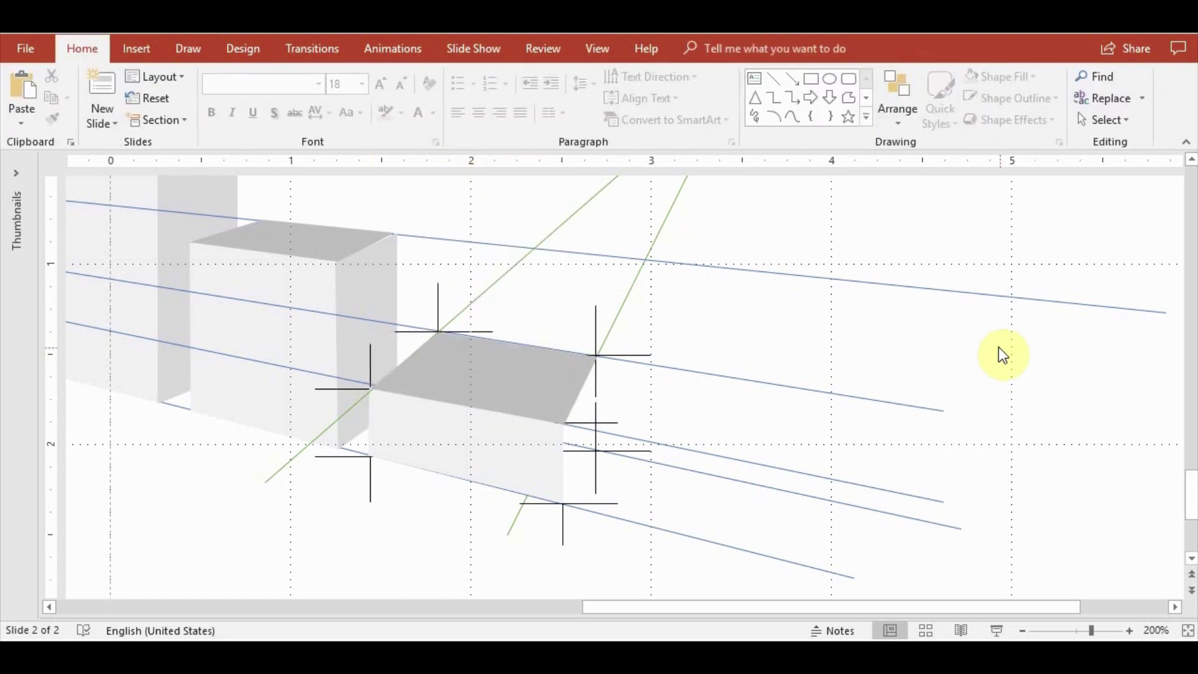
# Draw the narrow right side face as a freeform and fill it light grey
pyautogui.click(147, 50)
pyautogui.click(275, 93)
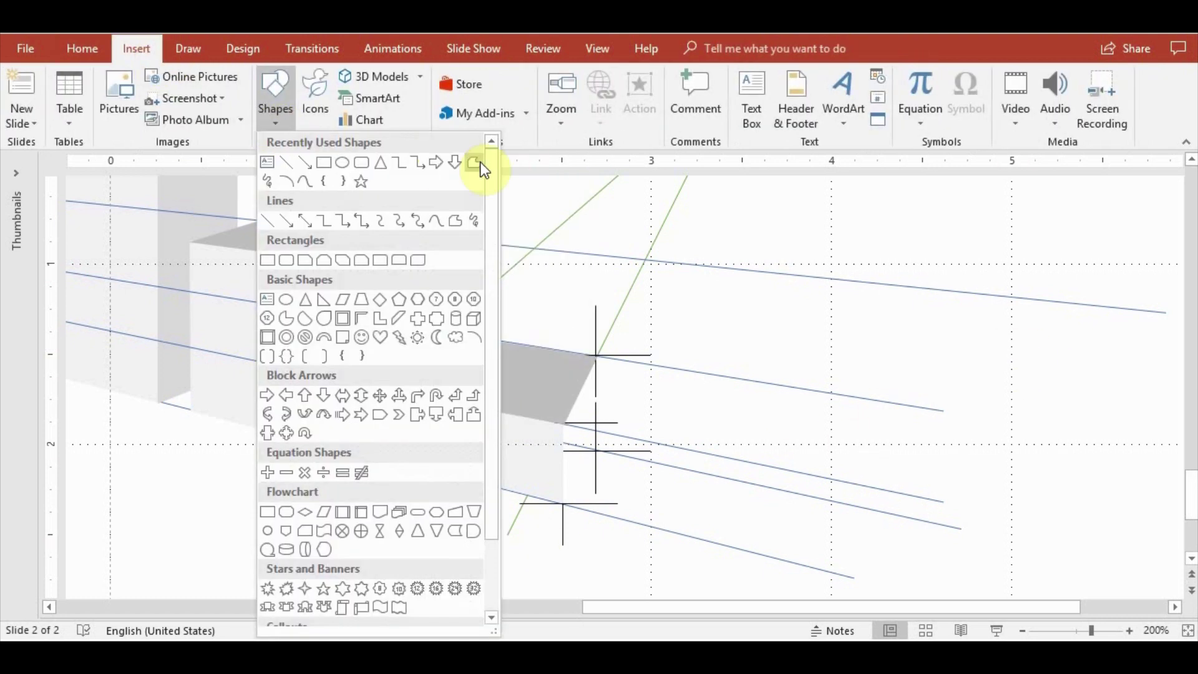
pyautogui.click(476, 163)
pyautogui.moveTo(563, 505)
pyautogui.mouseDown()
pyautogui.moveTo(617, 441)
pyautogui.moveTo(596, 426)
pyautogui.mouseUp()
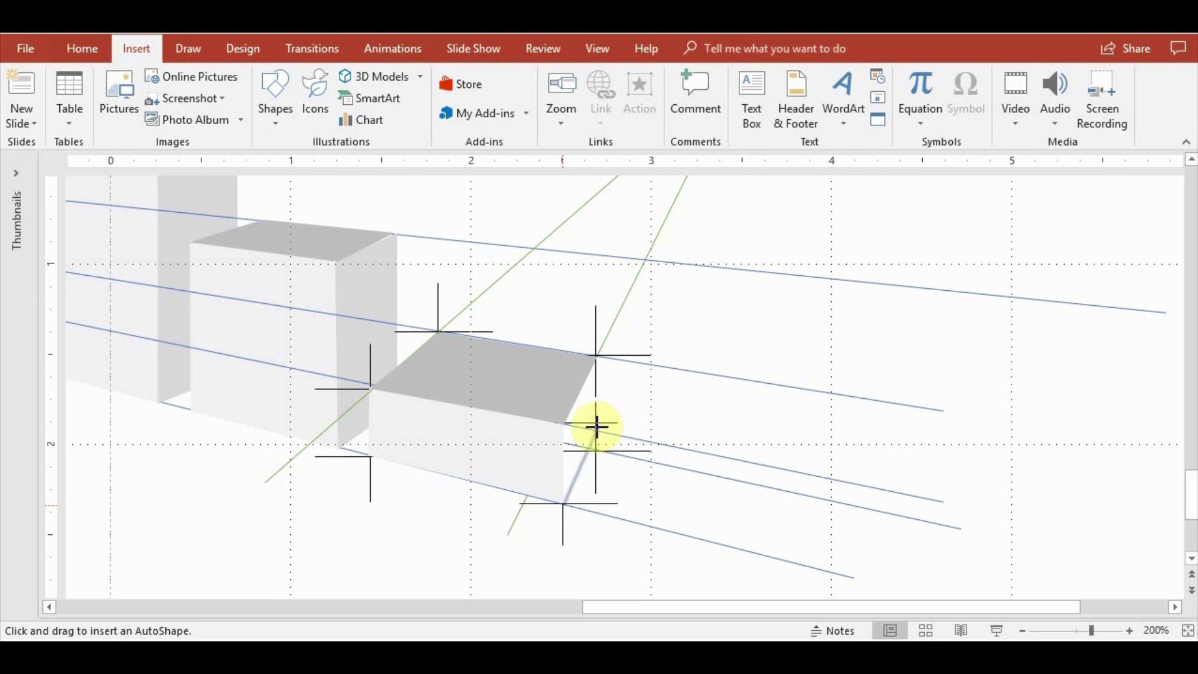
pyautogui.click(596, 426)
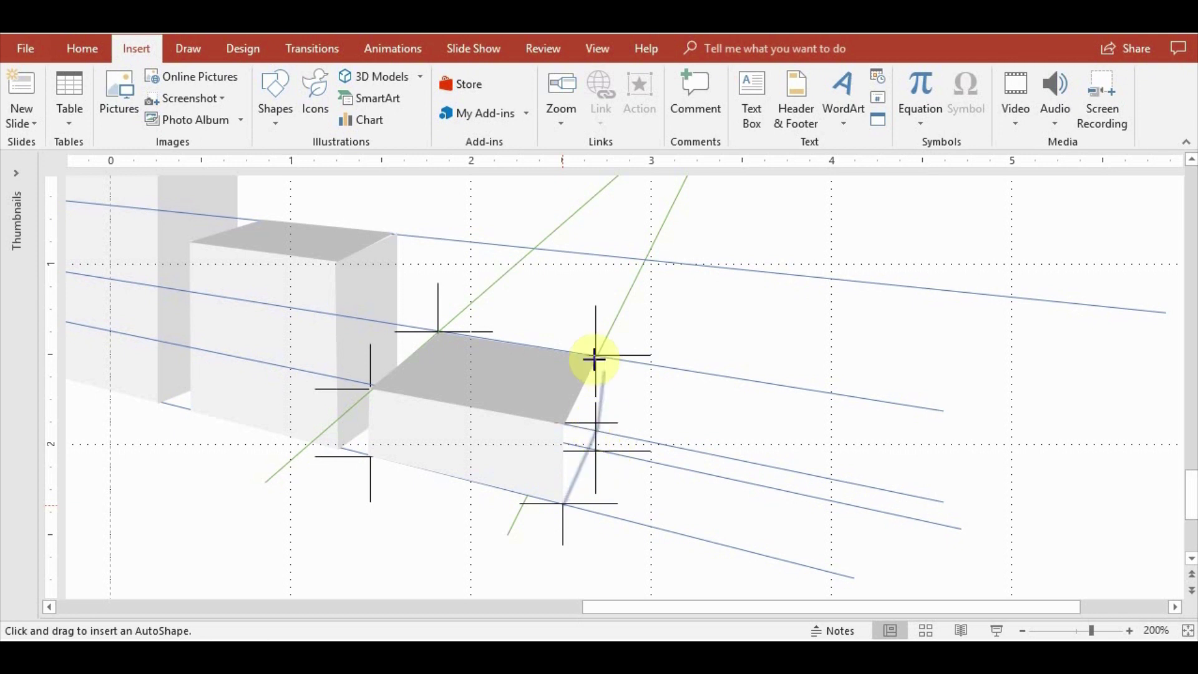
pyautogui.click(596, 355)
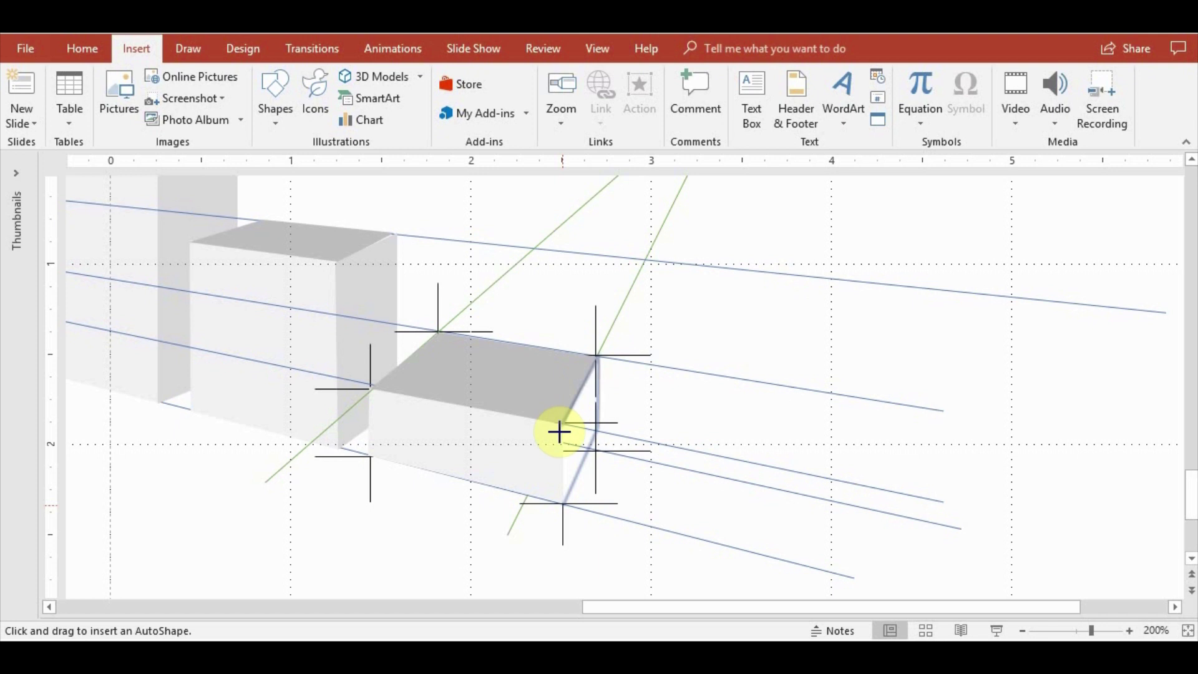
pyautogui.click(558, 425)
pyautogui.click(561, 502)
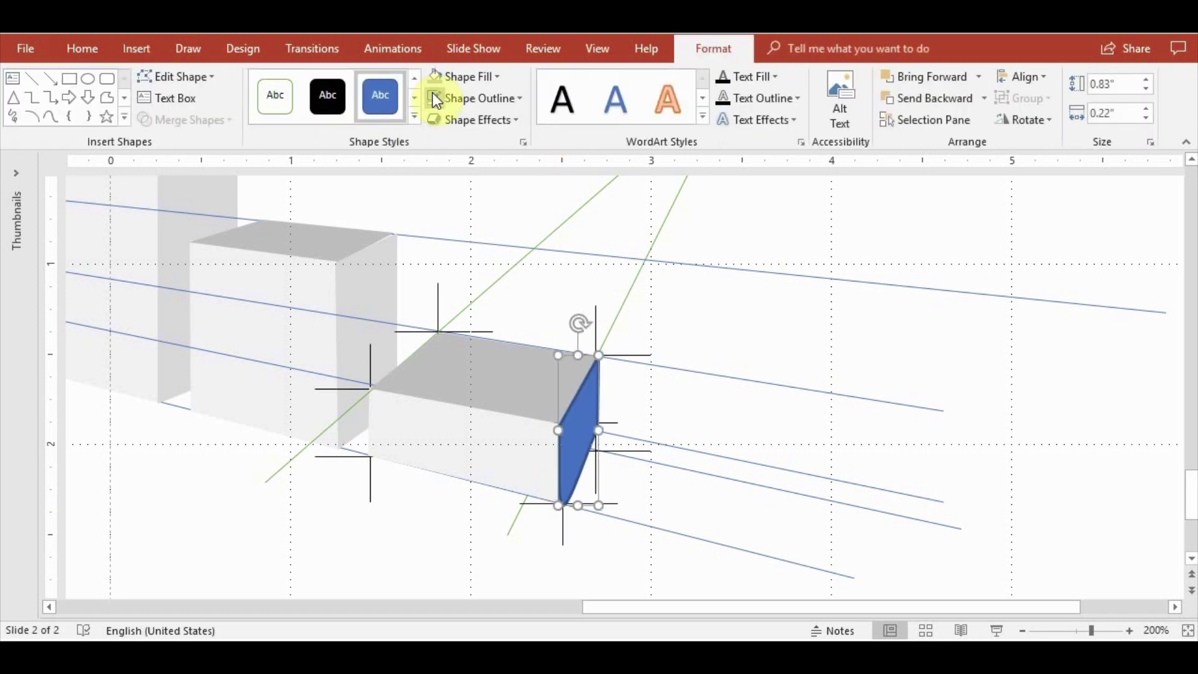
pyautogui.click(494, 75)
pyautogui.click(435, 148)
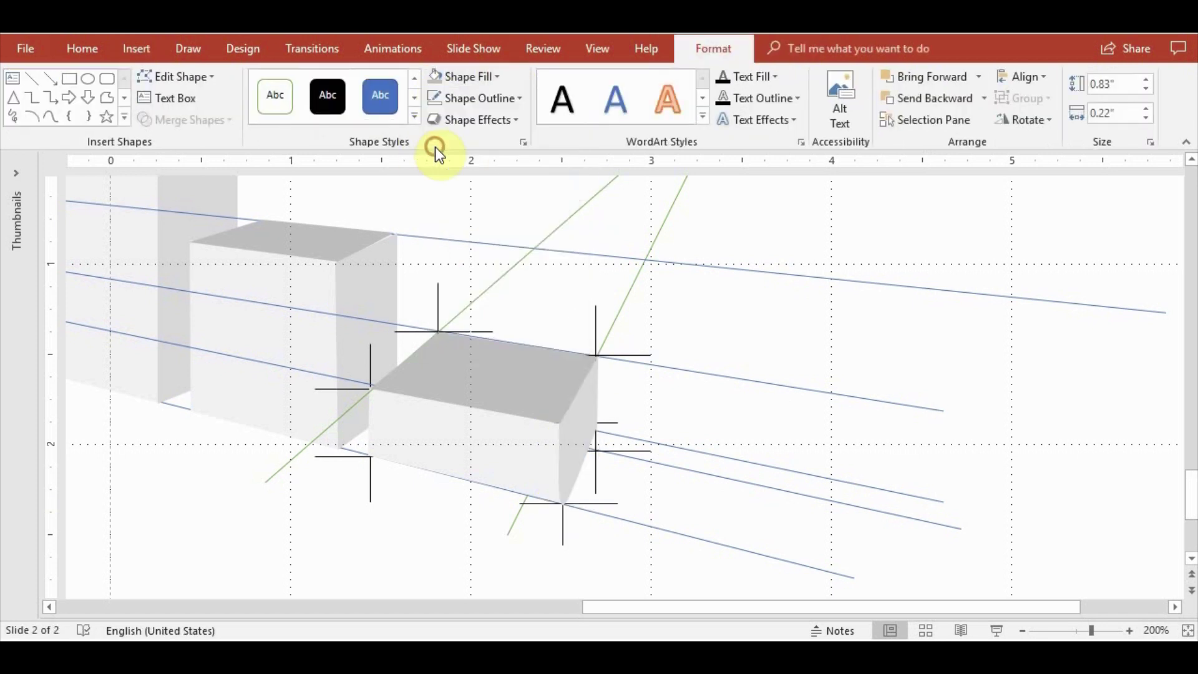
pyautogui.click(771, 367)
pyautogui.scroll(-5, 771, 367)
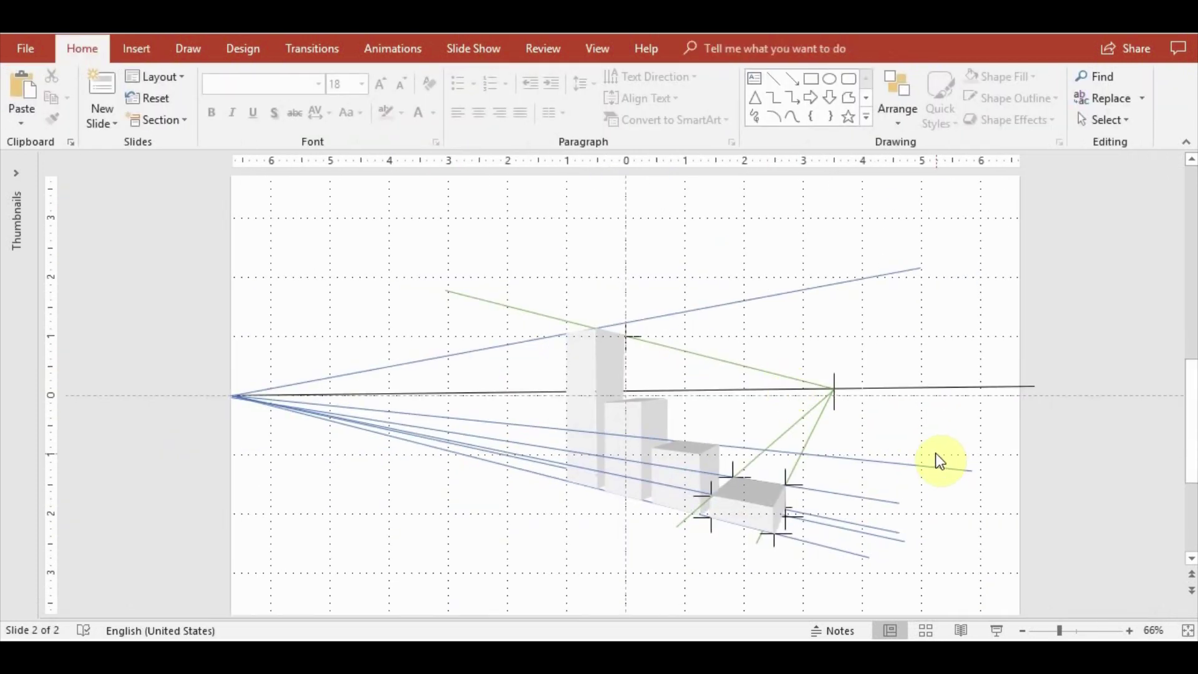
# Delete the selected blue perspective lines and horizon guide
pyautogui.scroll(-1, 770, 370)
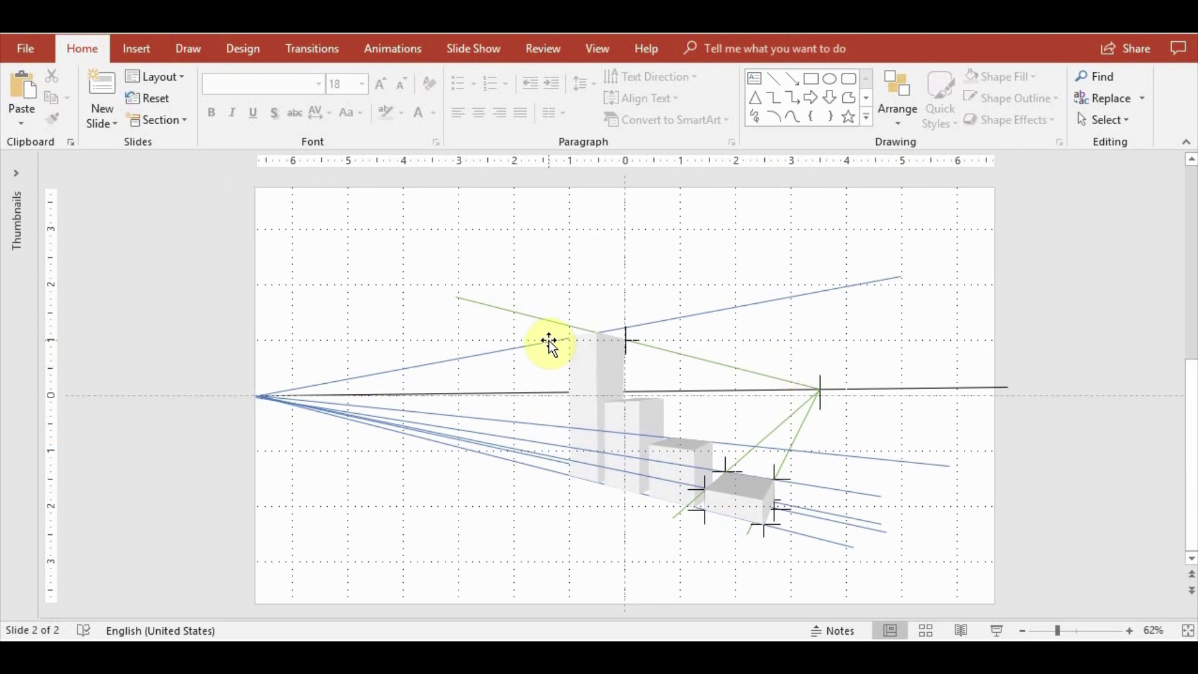
pyautogui.click(522, 422)
pyautogui.keyDown('shift'); pyautogui.click(513, 390); pyautogui.keyUp('shift')
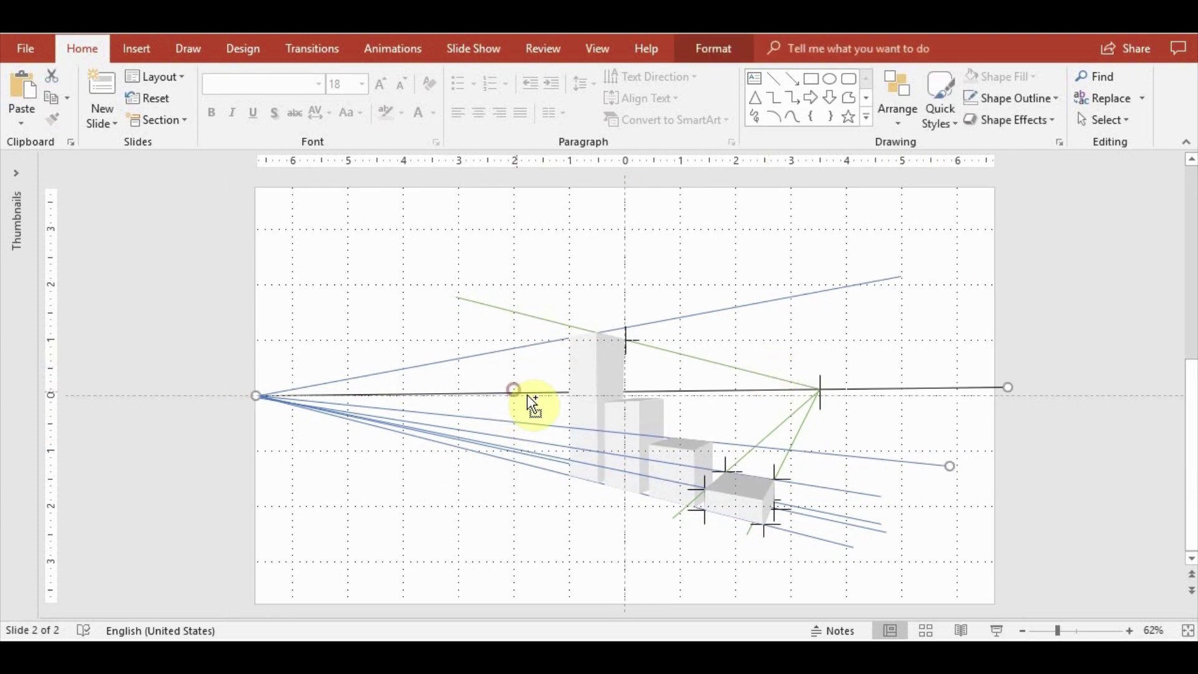
pyautogui.keyDown('shift'); pyautogui.click(556, 442); pyautogui.keyUp('shift')
pyautogui.keyDown('shift'); pyautogui.click(876, 526); pyautogui.keyUp('shift')
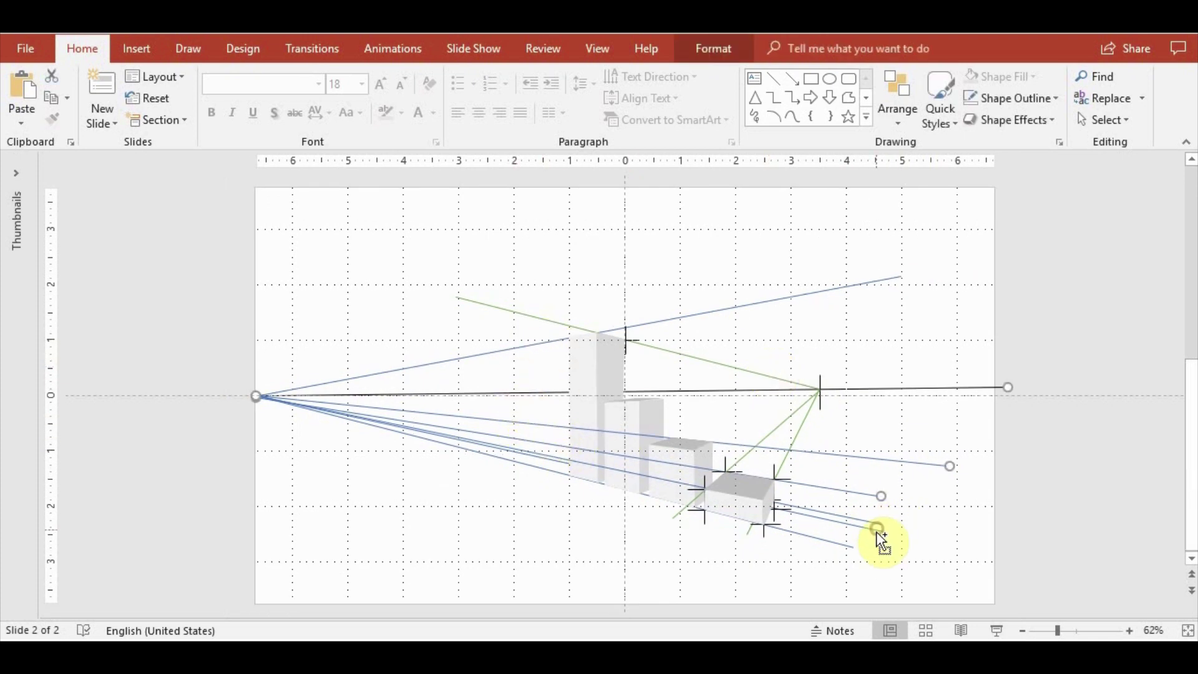
pyautogui.press('Delete')
# Delete the small marker beside the lowest box
pyautogui.click(698, 495)
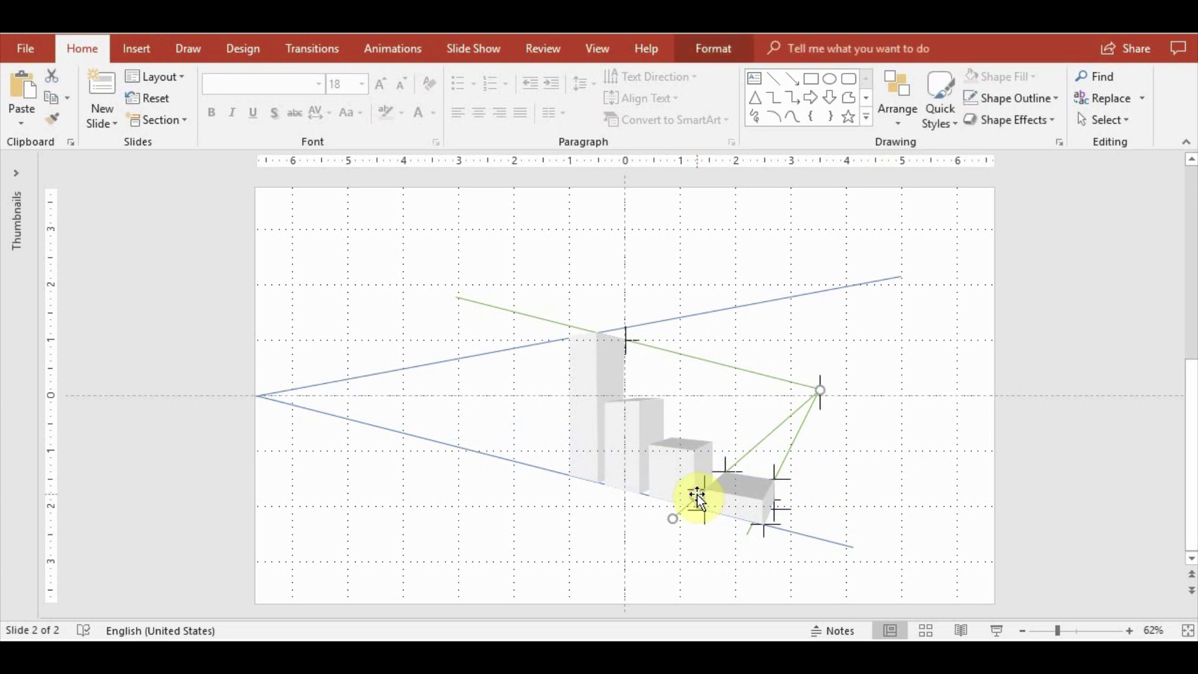
pyautogui.keyDown('shift'); pyautogui.click(717, 465); pyautogui.keyUp('shift')
pyautogui.keyDown('shift'); pyautogui.click(700, 491); pyautogui.keyUp('shift')
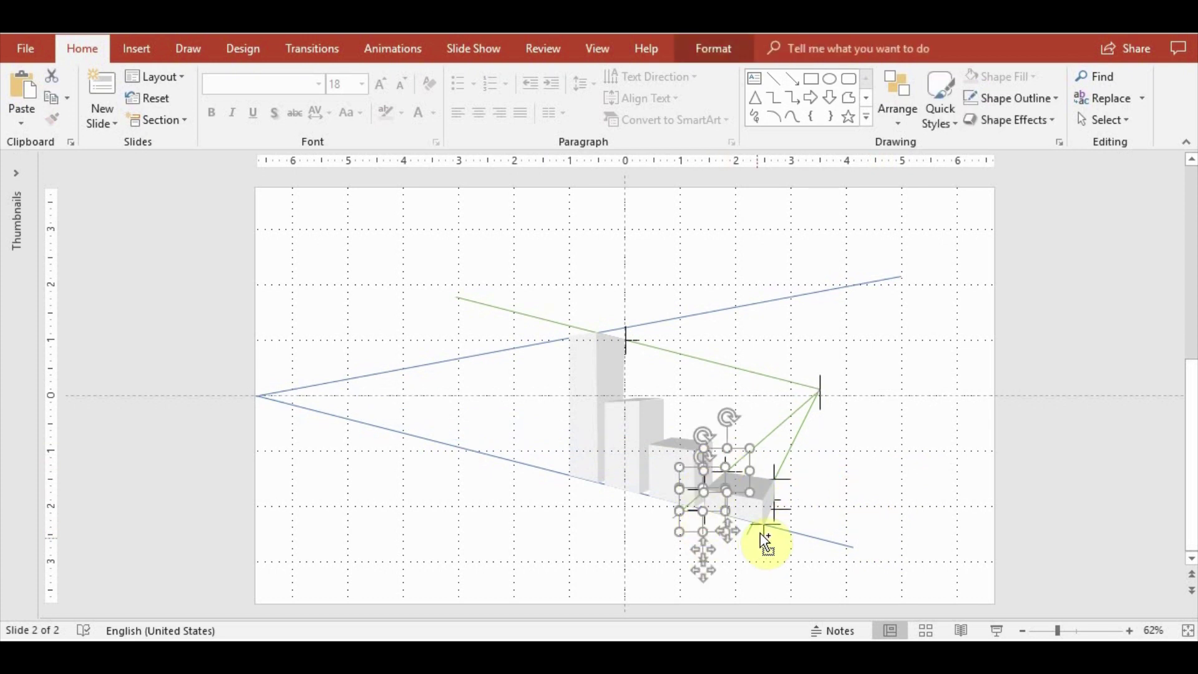
pyautogui.click(780, 491)
pyautogui.click(786, 516)
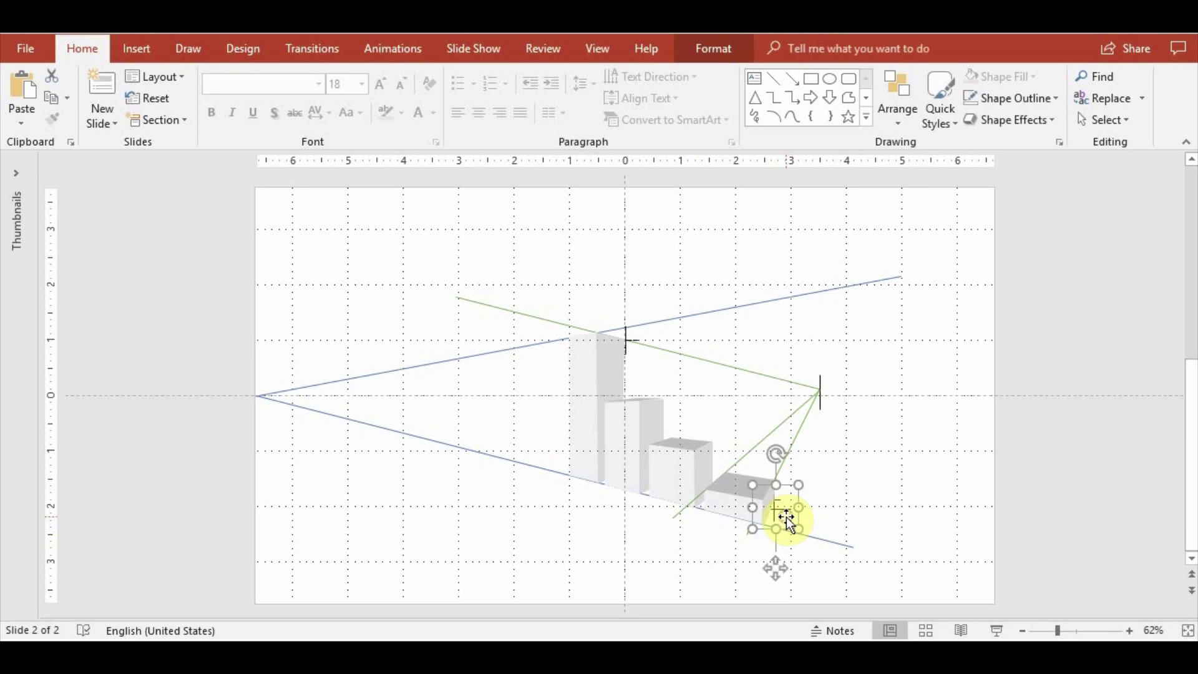
pyautogui.press('Delete')
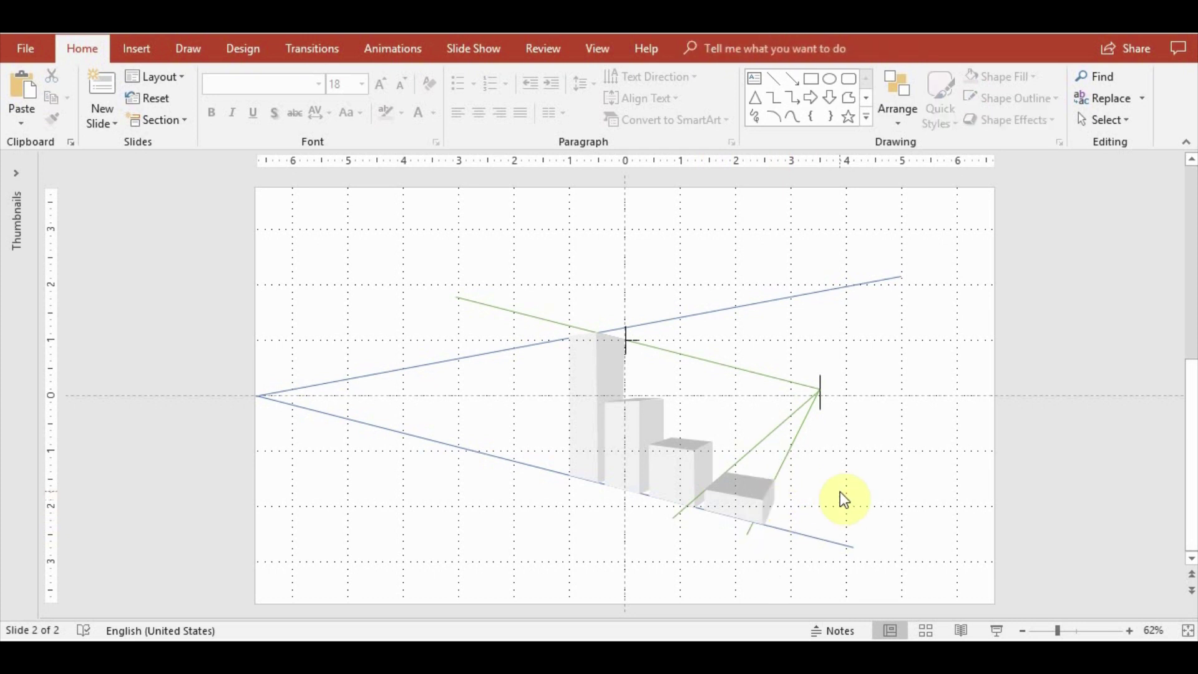
# Extend the right ends of both blue perspective lines and bring the upper one to front
pyautogui.click(449, 445)
pyautogui.moveTo(852, 546); pyautogui.dragTo(834, 560)
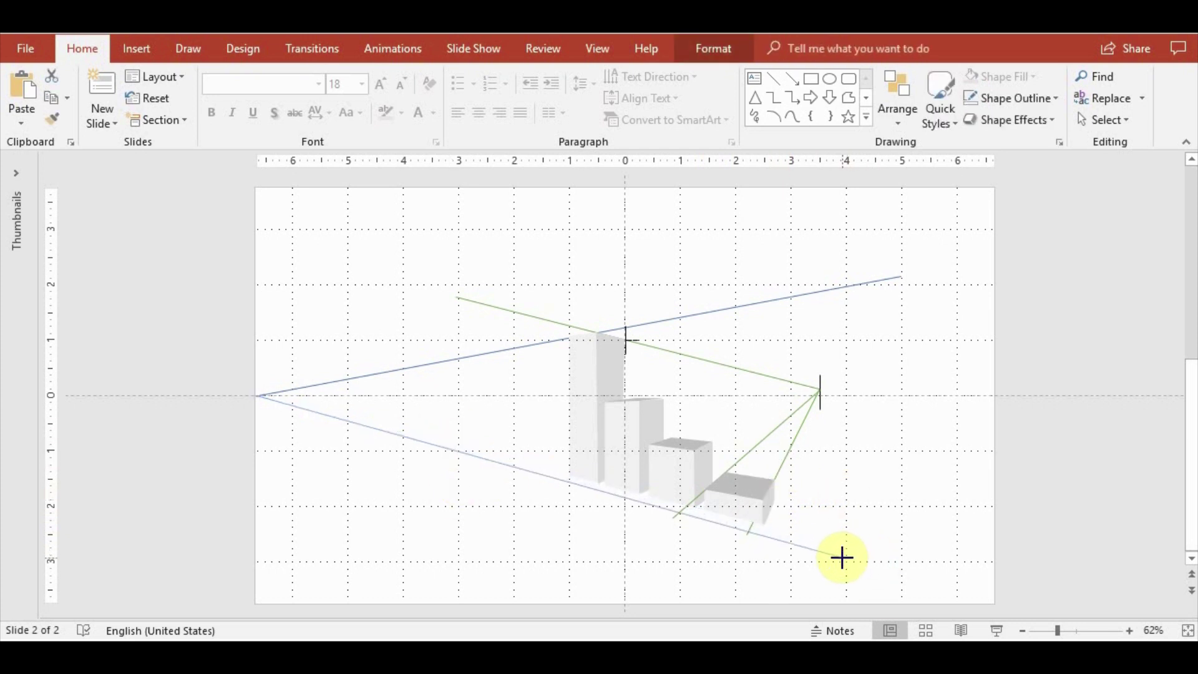
pyautogui.click(869, 284)
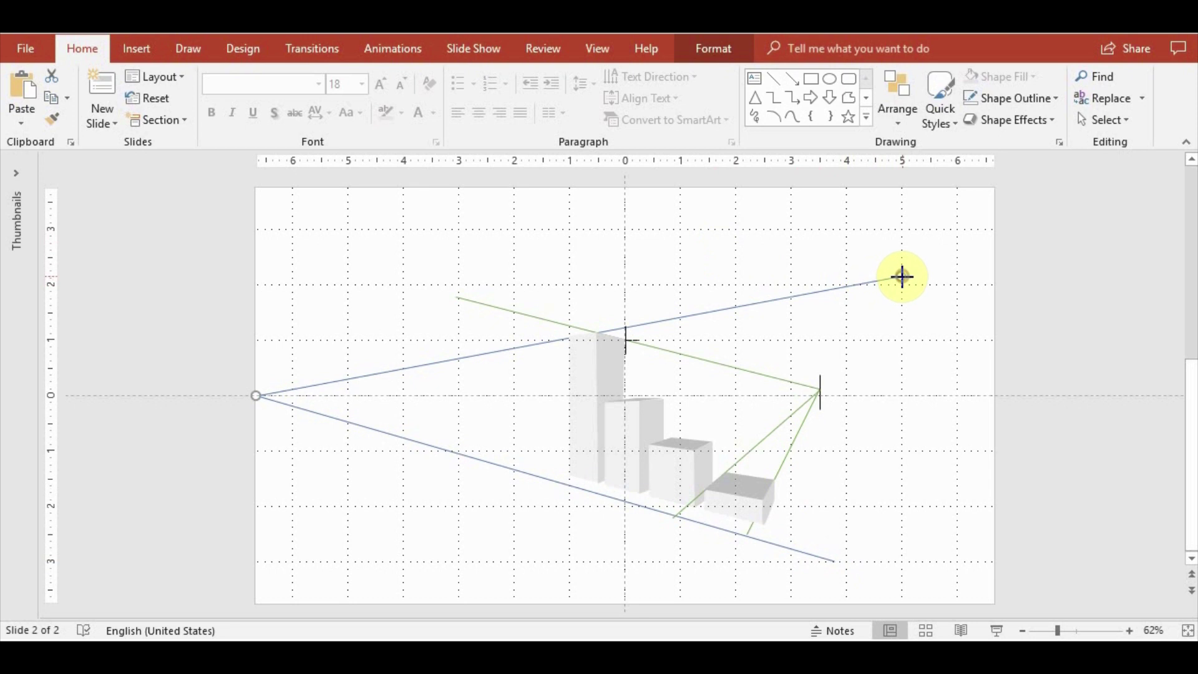
pyautogui.moveTo(902, 276); pyautogui.dragTo(904, 291)
pyautogui.click(899, 113)
pyautogui.click(903, 165)
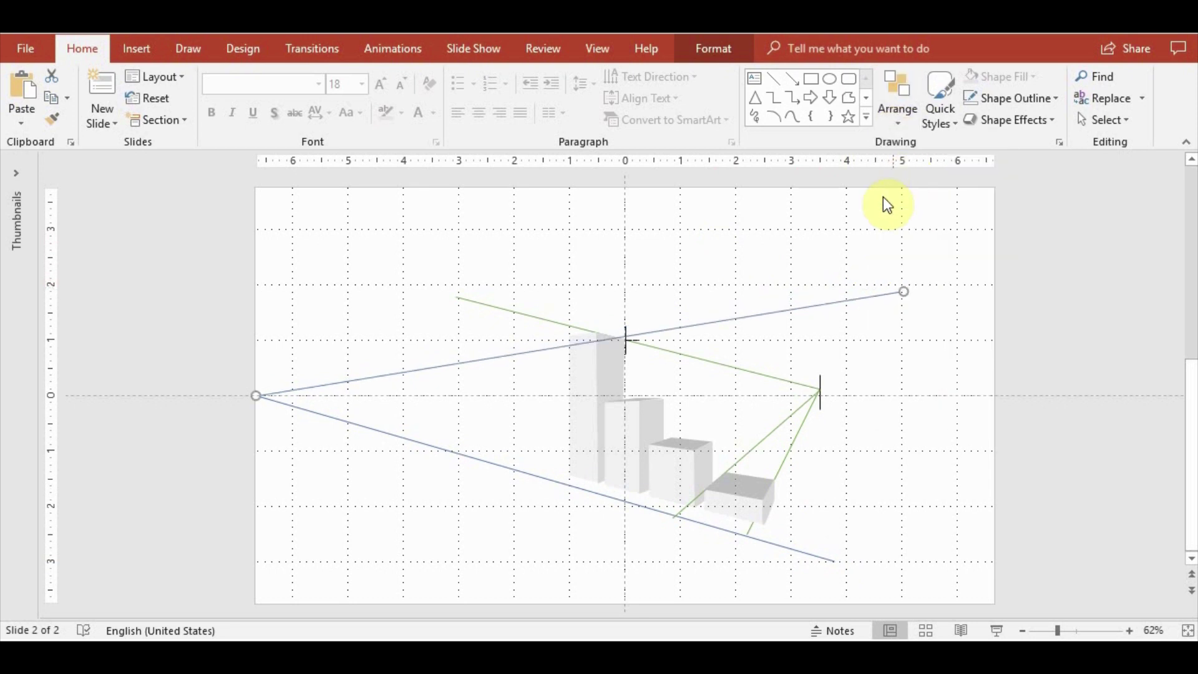
# Pull the green guide line's end out toward the lower left
pyautogui.click(699, 508)
pyautogui.moveTo(675, 517)
pyautogui.mouseDown()
pyautogui.moveTo(560, 482)
pyautogui.moveTo(526, 488)
pyautogui.mouseUp()
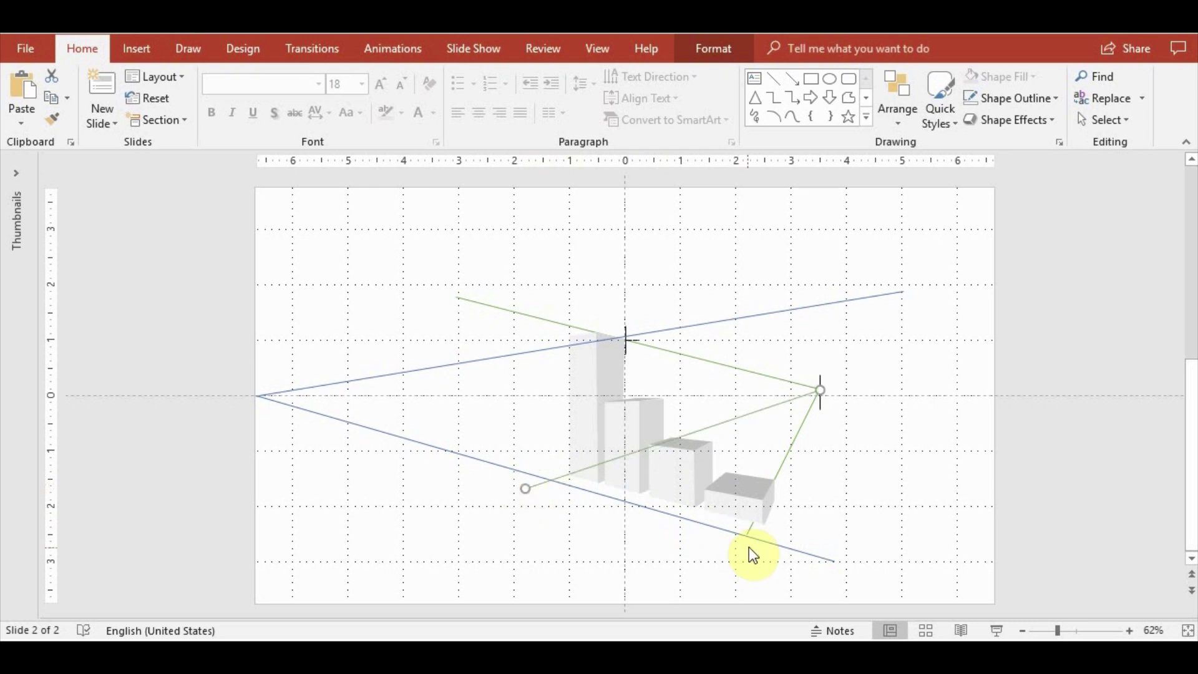
pyautogui.moveTo(750, 531); pyautogui.dragTo(525, 507)
# Duplicate a cross onto the lower-left intersection and nudge the green line to meet it
pyautogui.click(626, 331)
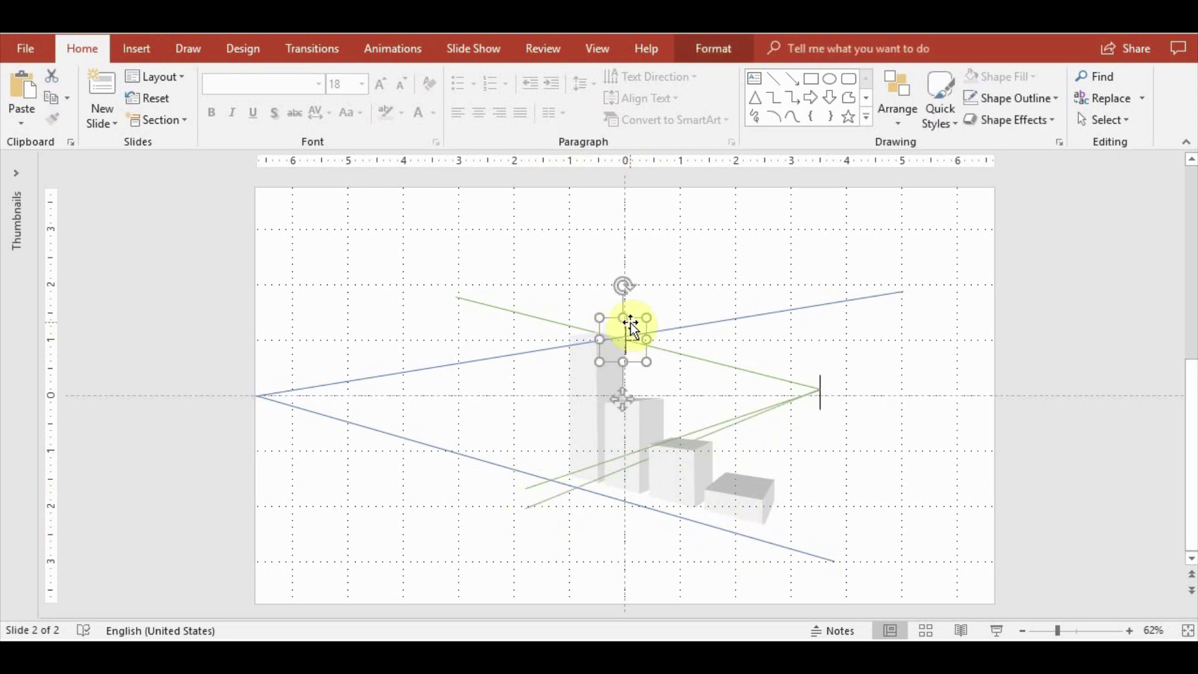
pyautogui.hotkey('ctrl', 'd')
pyautogui.moveTo(649, 365); pyautogui.dragTo(562, 482)
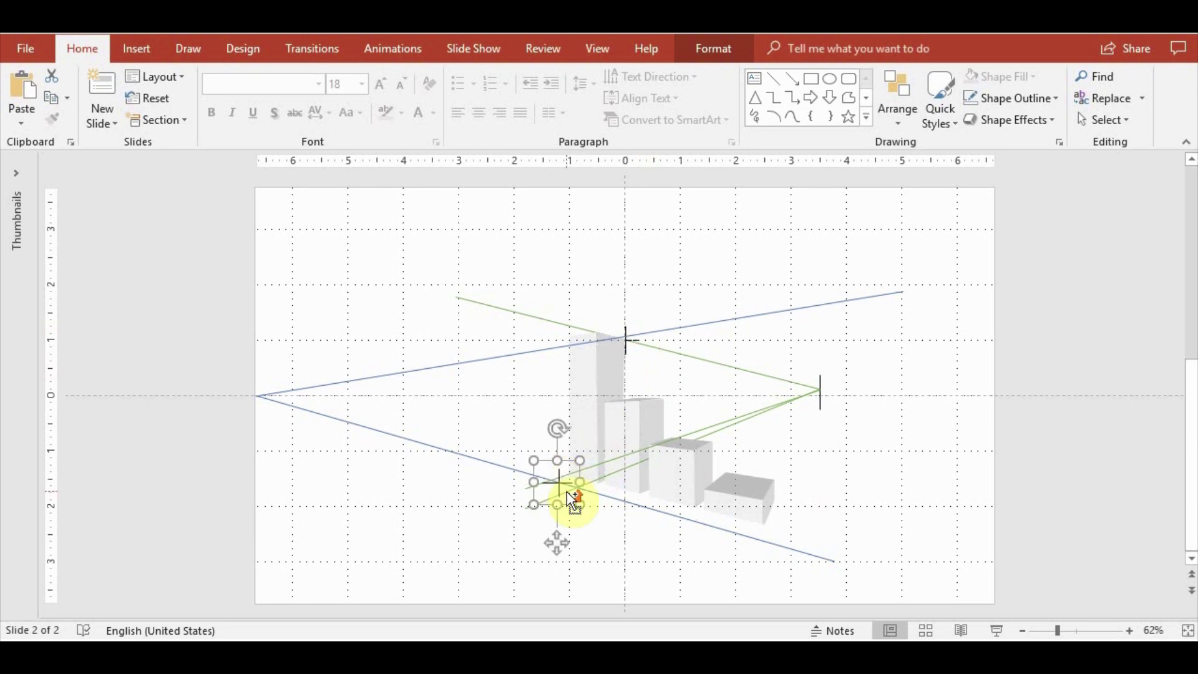
pyautogui.keyDown('ctrl'); pyautogui.scroll(5, 567, 492); pyautogui.keyUp('ctrl')
pyautogui.click(564, 402)
pyautogui.moveTo(564, 402); pyautogui.dragTo(569, 409)
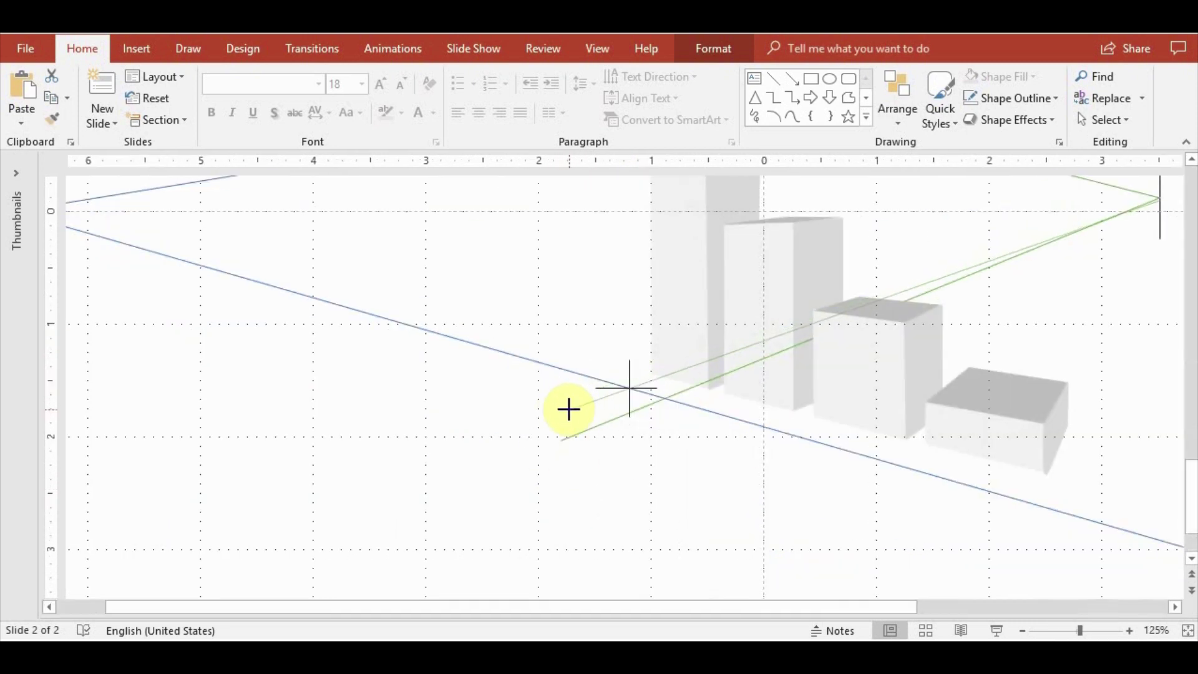
pyautogui.click(660, 440)
pyautogui.keyDown('ctrl'); pyautogui.scroll(-5, 661, 444); pyautogui.keyUp('ctrl')
# Drop a second cross copy at the intersection and shrink it beside the original
pyautogui.click(557, 480)
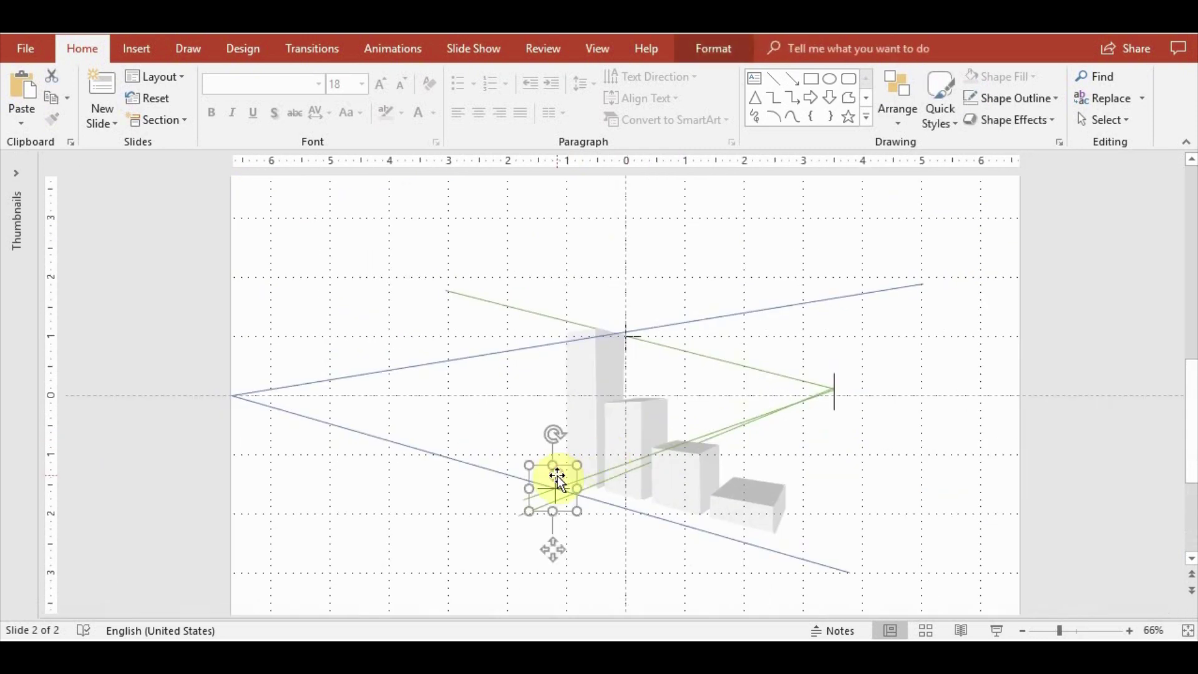
pyautogui.click(624, 563)
pyautogui.keyDown('ctrl'); pyautogui.scroll(-1, 623, 561); pyautogui.keyUp('ctrl')
pyautogui.keyDown('ctrl'); pyautogui.scroll(3, 632, 497); pyautogui.keyUp('ctrl')
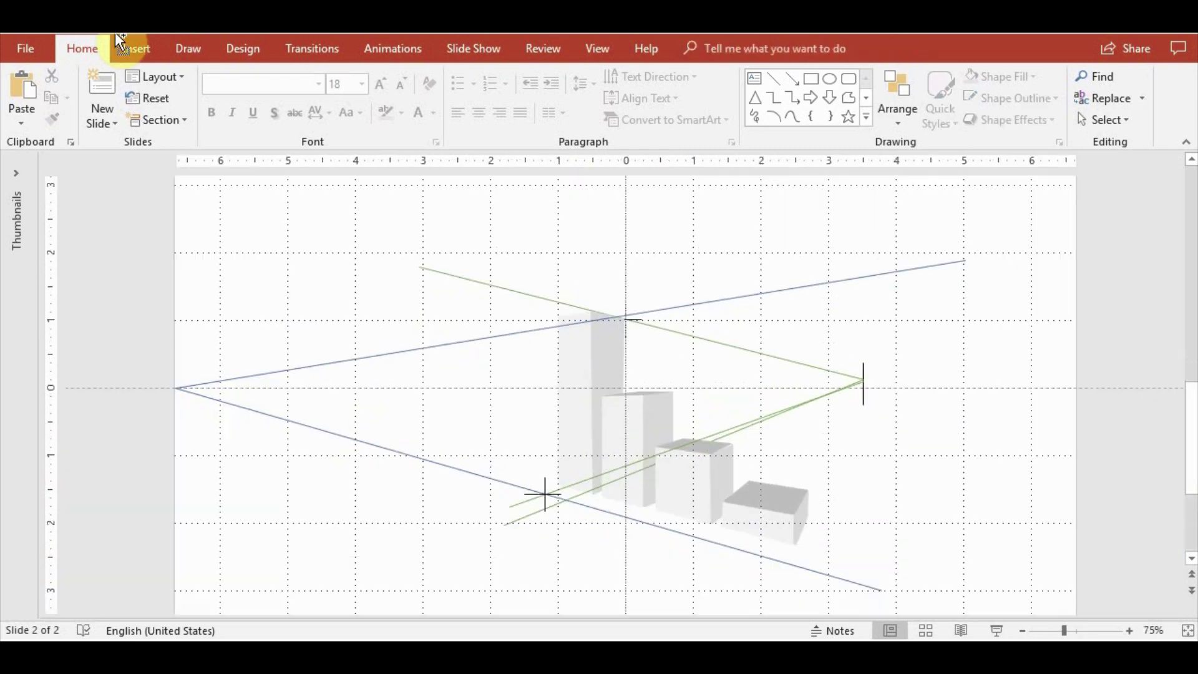
pyautogui.click(542, 483)
pyautogui.keyDown('ctrl'); pyautogui.scroll(4, 565, 409); pyautogui.keyUp('ctrl')
pyautogui.keyDown('ctrl'); pyautogui.scroll(5, 661, 392); pyautogui.keyUp('ctrl')
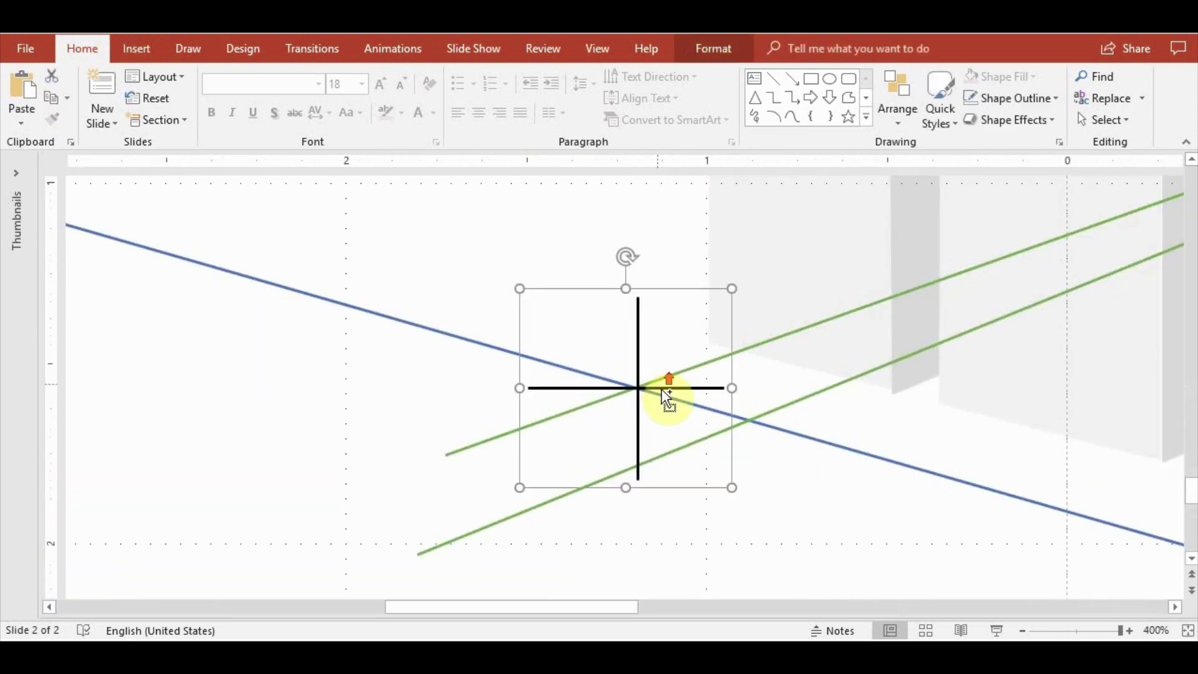
pyautogui.moveTo(697, 396)
pyautogui.mouseDown()
pyautogui.moveTo(721, 465)
pyautogui.moveTo(701, 399)
pyautogui.mouseUp()
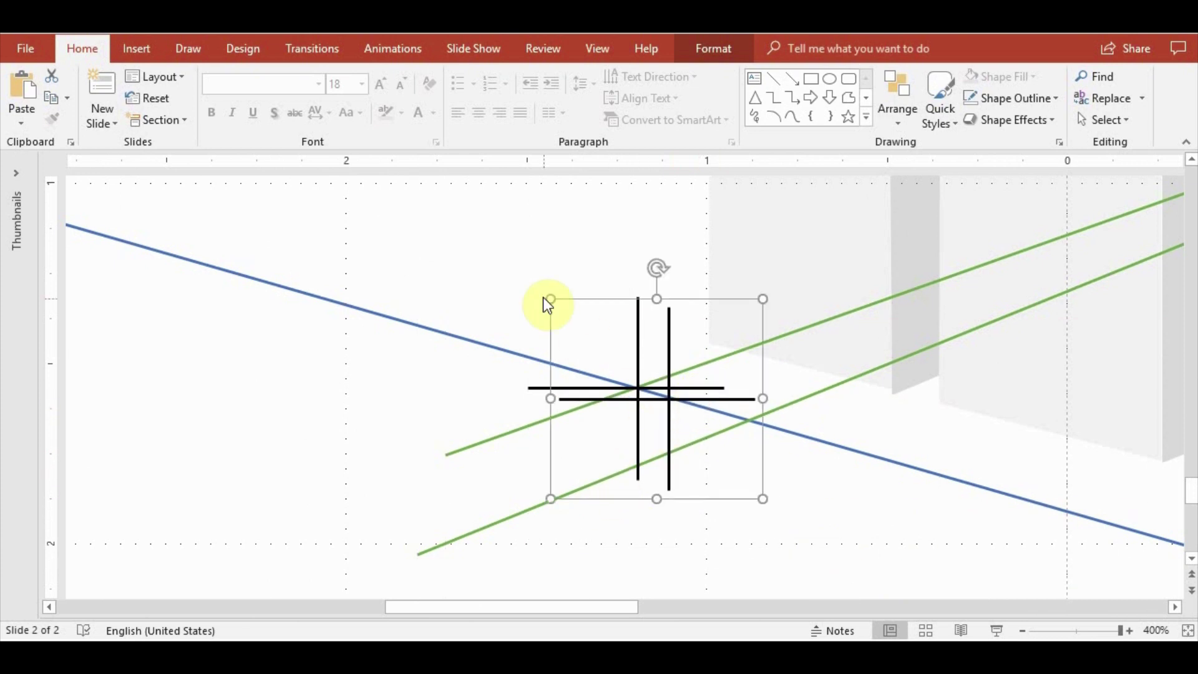
pyautogui.moveTo(550, 299)
pyautogui.mouseDown()
pyautogui.moveTo(654, 406)
pyautogui.moveTo(690, 420)
pyautogui.mouseUp()
pyautogui.moveTo(728, 461); pyautogui.dragTo(682, 398)
# Shrink the original cross to match and raise the lower green line's left end through it
pyautogui.click(638, 441)
pyautogui.moveTo(725, 486); pyautogui.dragTo(635, 398)
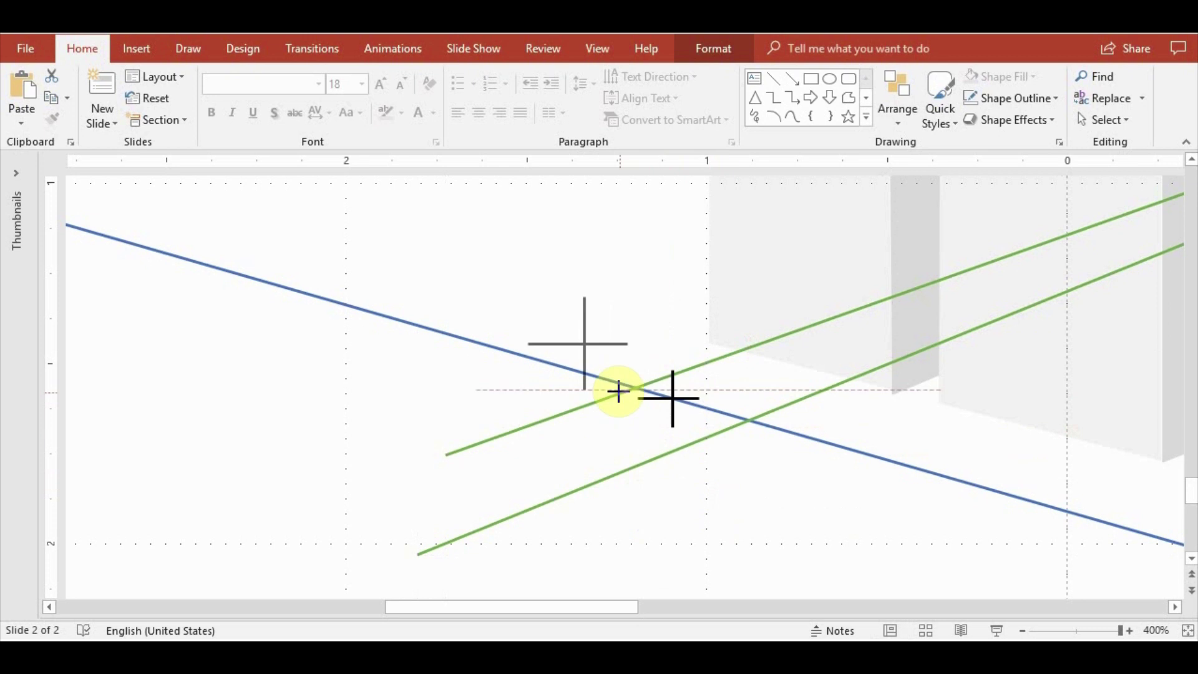
pyautogui.moveTo(597, 344); pyautogui.dragTo(648, 385)
pyautogui.click(457, 538)
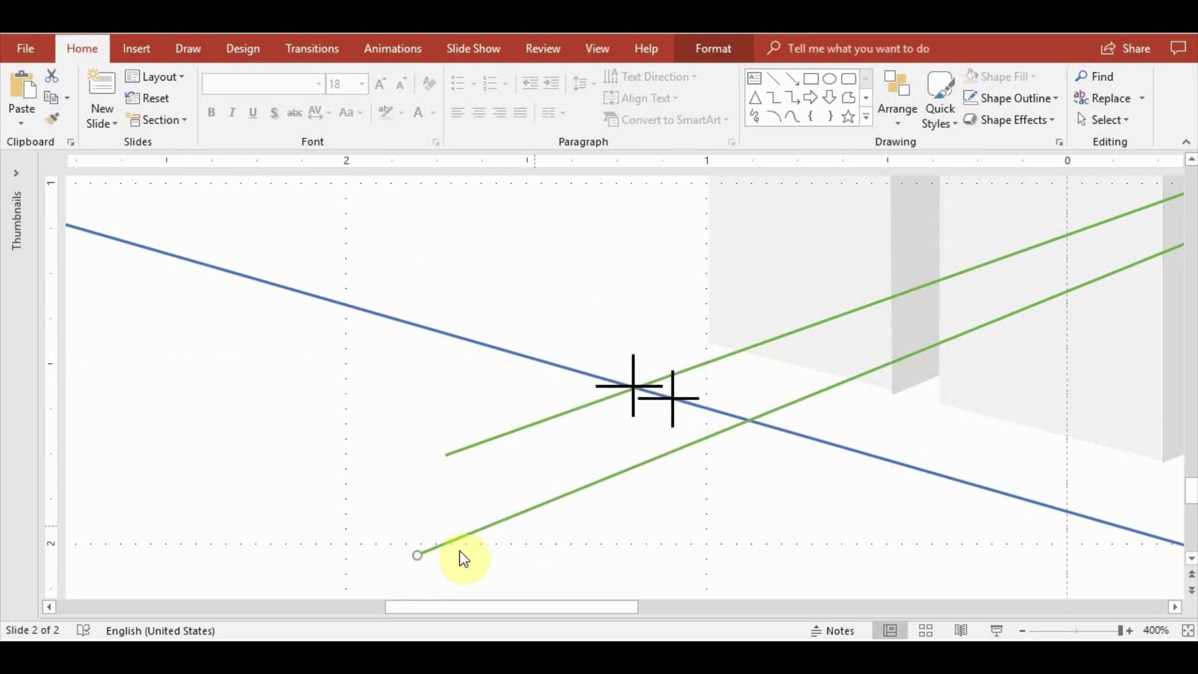
pyautogui.moveTo(416, 553); pyautogui.dragTo(410, 496)
pyautogui.click(697, 541)
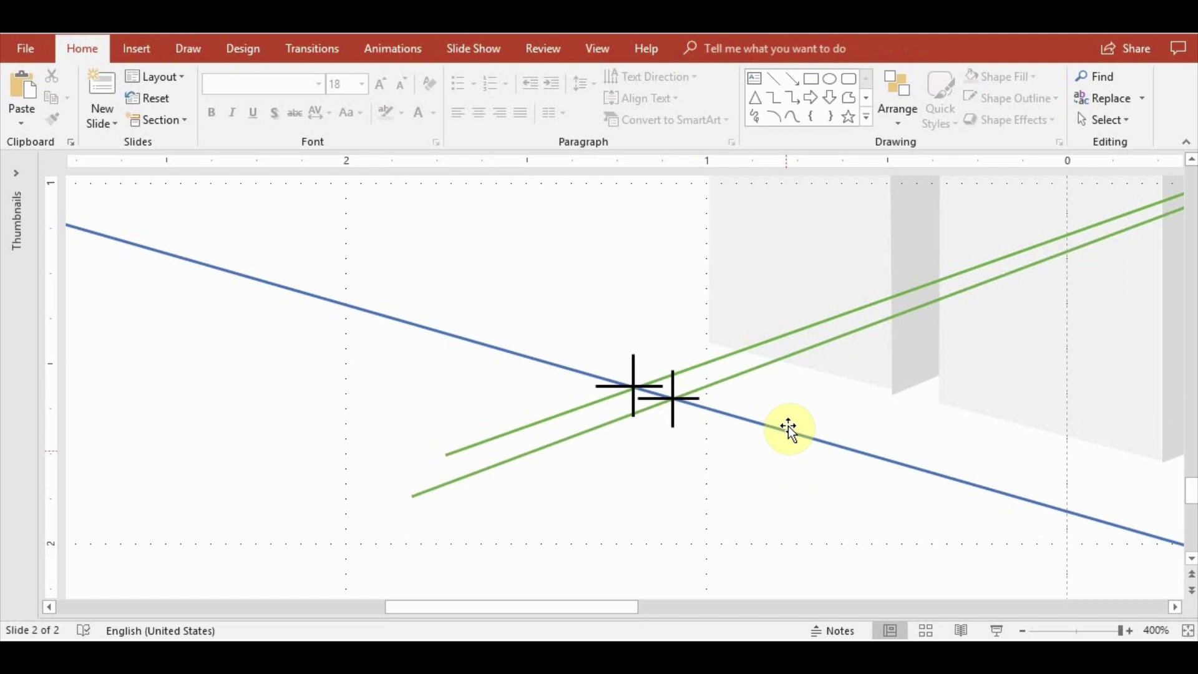
# Duplicate the lower blue line, running it from the left vanishing point to the small cross
pyautogui.click(788, 429)
pyautogui.keyDown('ctrl'); pyautogui.scroll(-5, 856, 490); pyautogui.keyUp('ctrl')
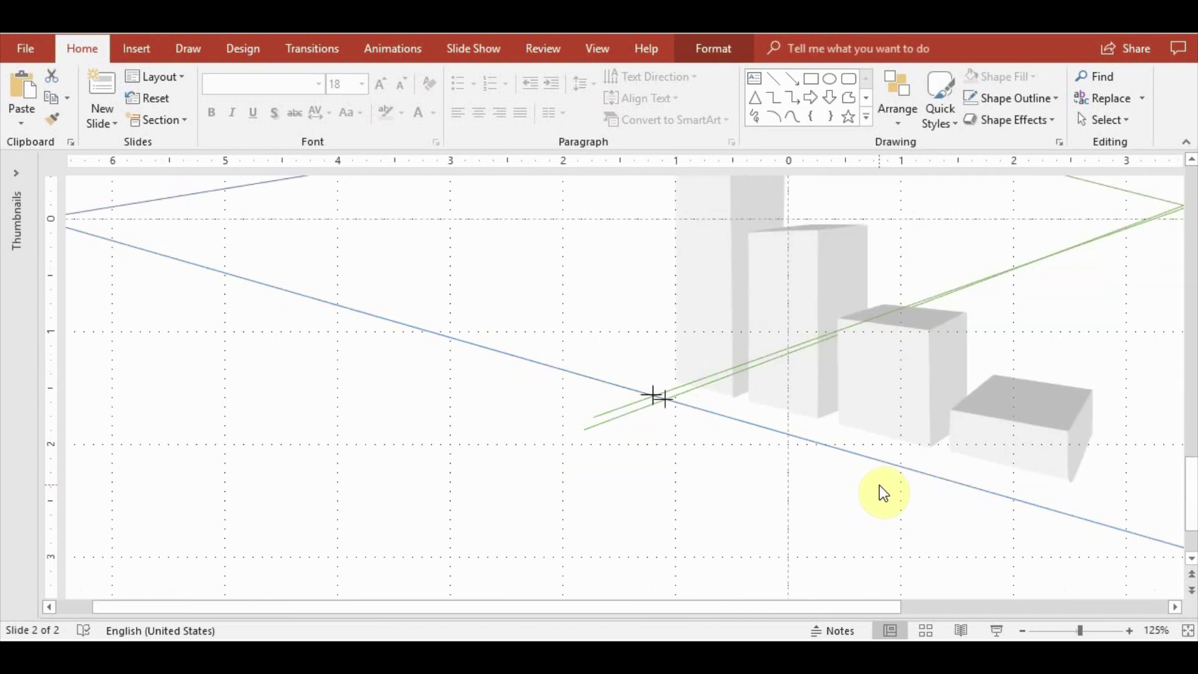
pyautogui.keyDown('ctrl'); pyautogui.scroll(-1, 884, 493); pyautogui.keyUp('ctrl')
pyautogui.click(898, 485)
pyautogui.hotkey('ctrl', 'c')
pyautogui.hotkey('ctrl', 'v')
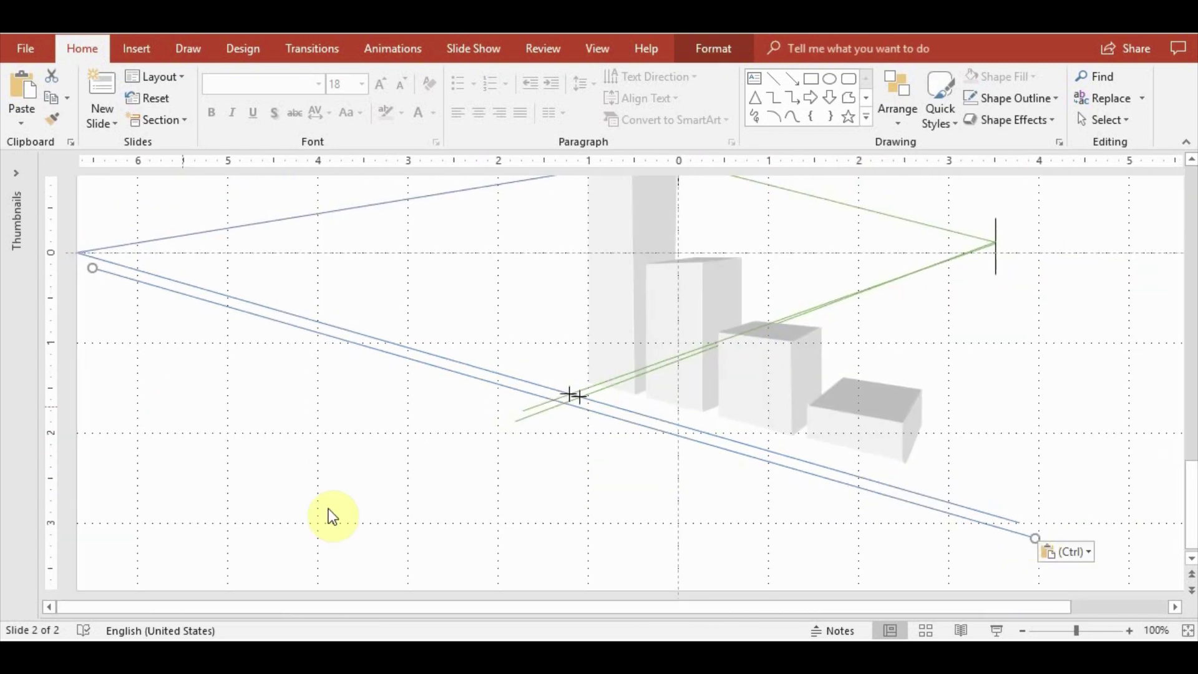
pyautogui.moveTo(92, 267); pyautogui.dragTo(77, 252)
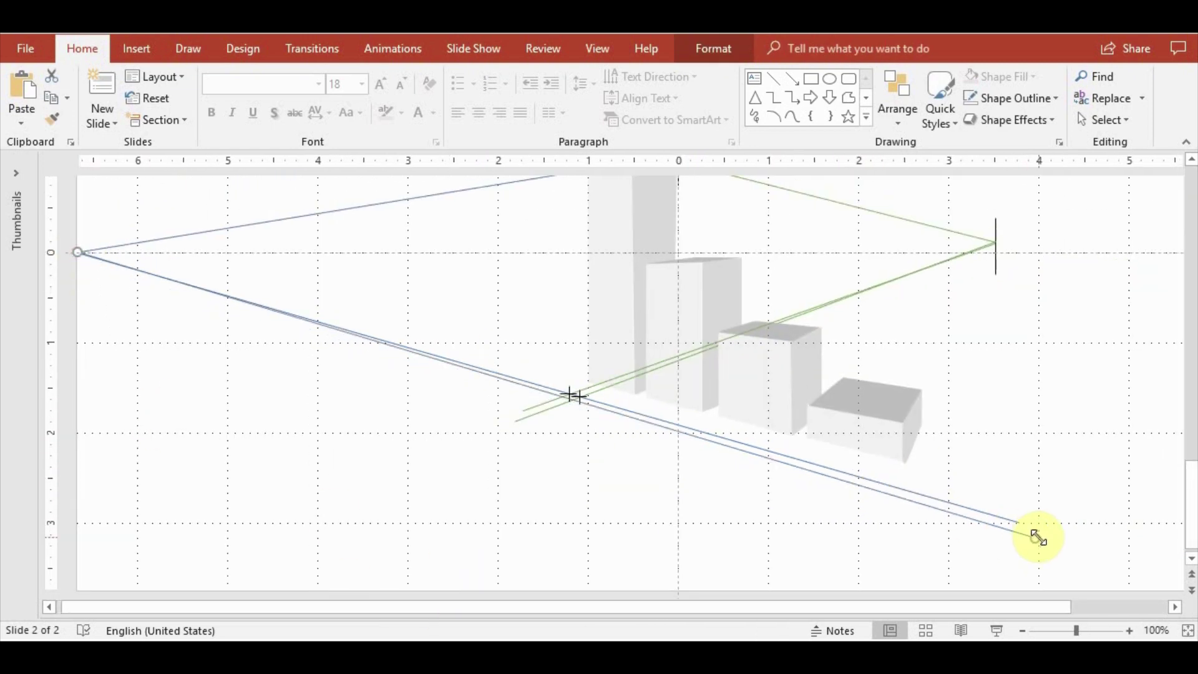
pyautogui.moveTo(1037, 537); pyautogui.dragTo(1039, 516)
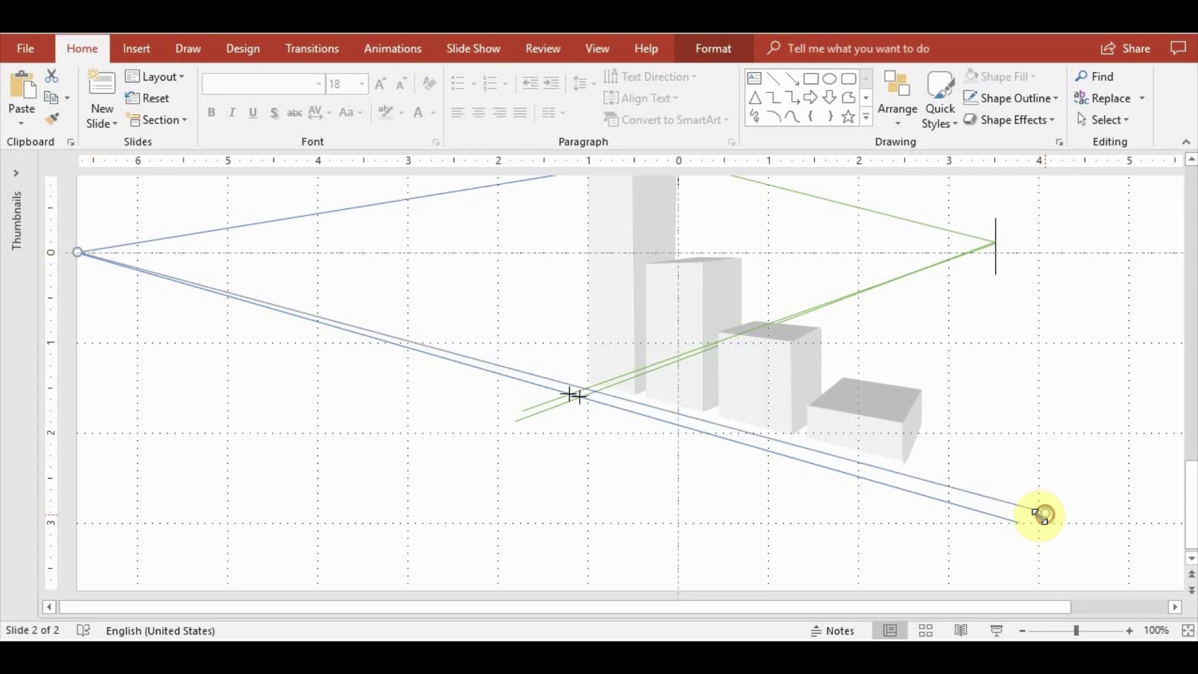
pyautogui.scroll(5, 599, 401)
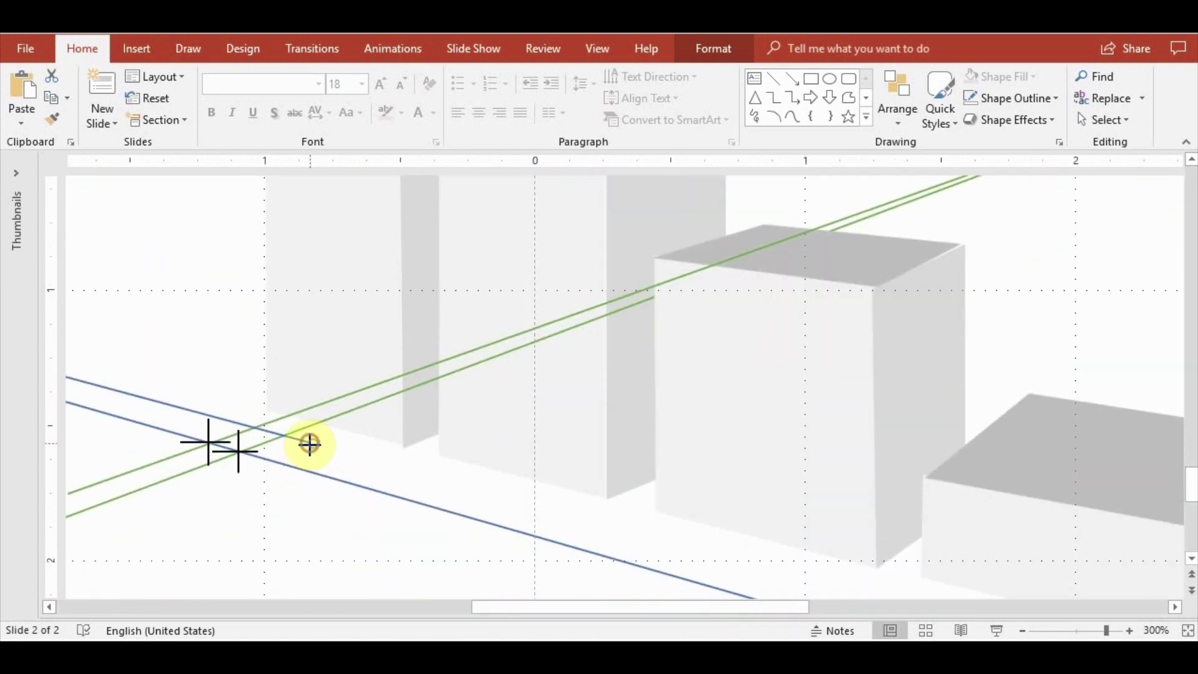
pyautogui.moveTo(312, 445)
pyautogui.mouseDown()
pyautogui.moveTo(297, 448)
pyautogui.moveTo(677, 555)
pyautogui.mouseUp()
pyautogui.click(289, 564)
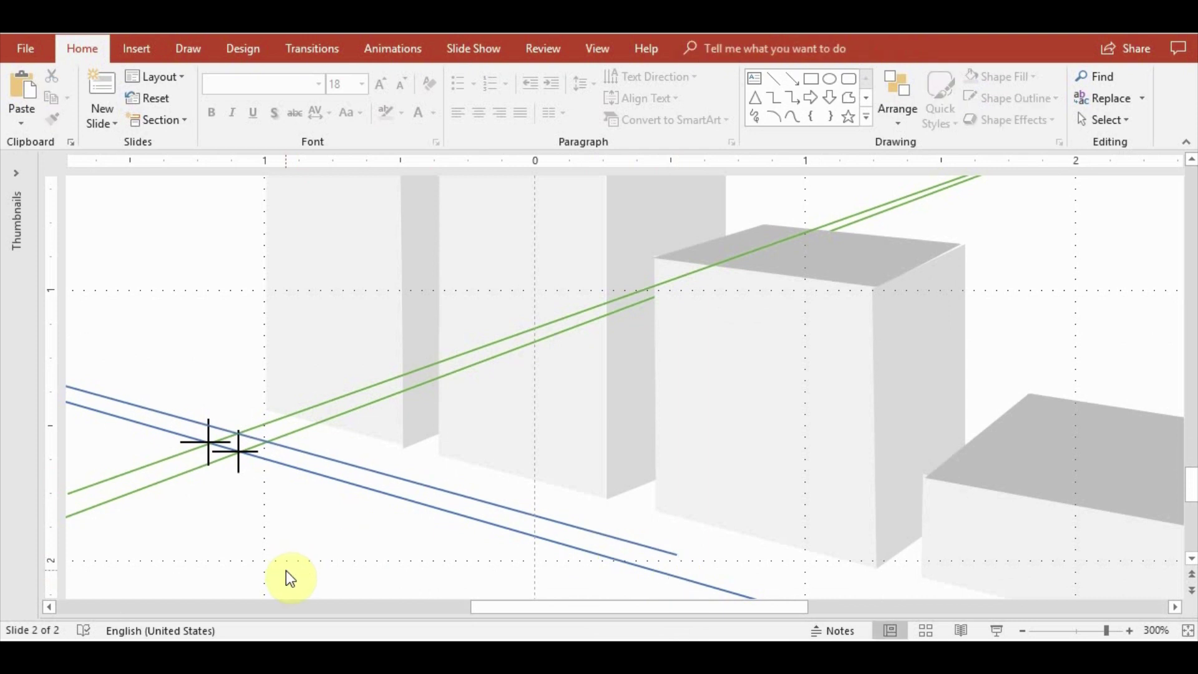
# Copy a cross up onto the upper blue line and swing the long green guide through it
pyautogui.scroll(-3, 543, 510)
pyautogui.scroll(-3, 541, 510)
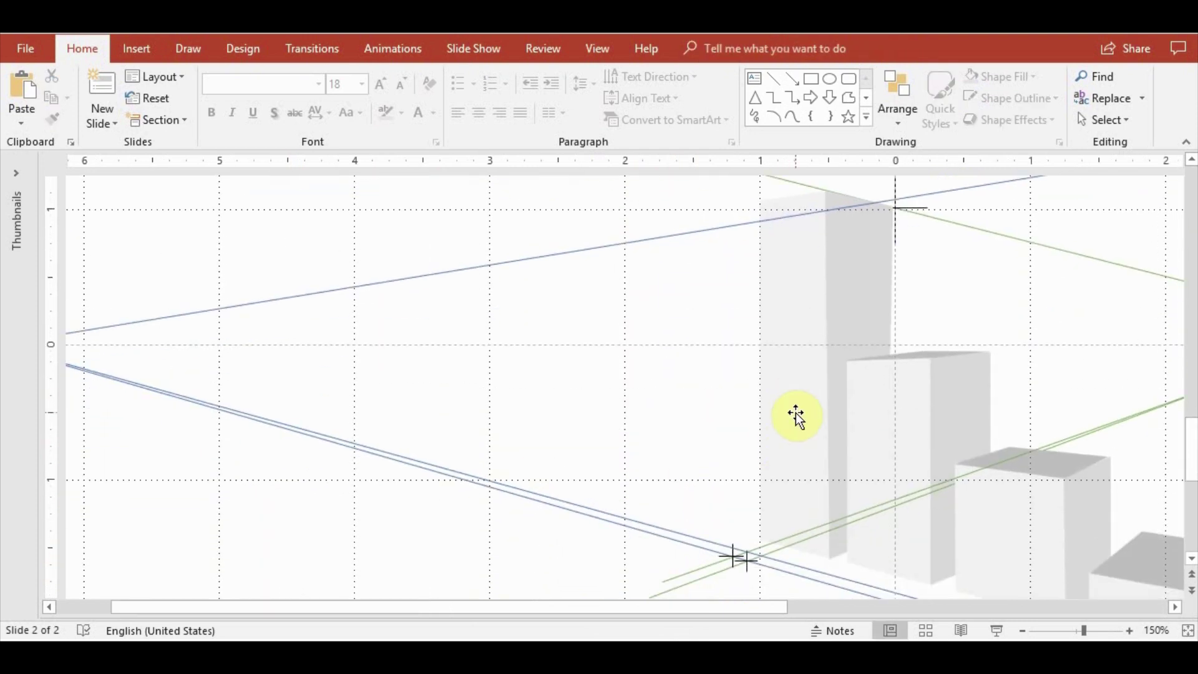
pyautogui.scroll(-8, 796, 413)
pyautogui.scroll(6, 797, 420)
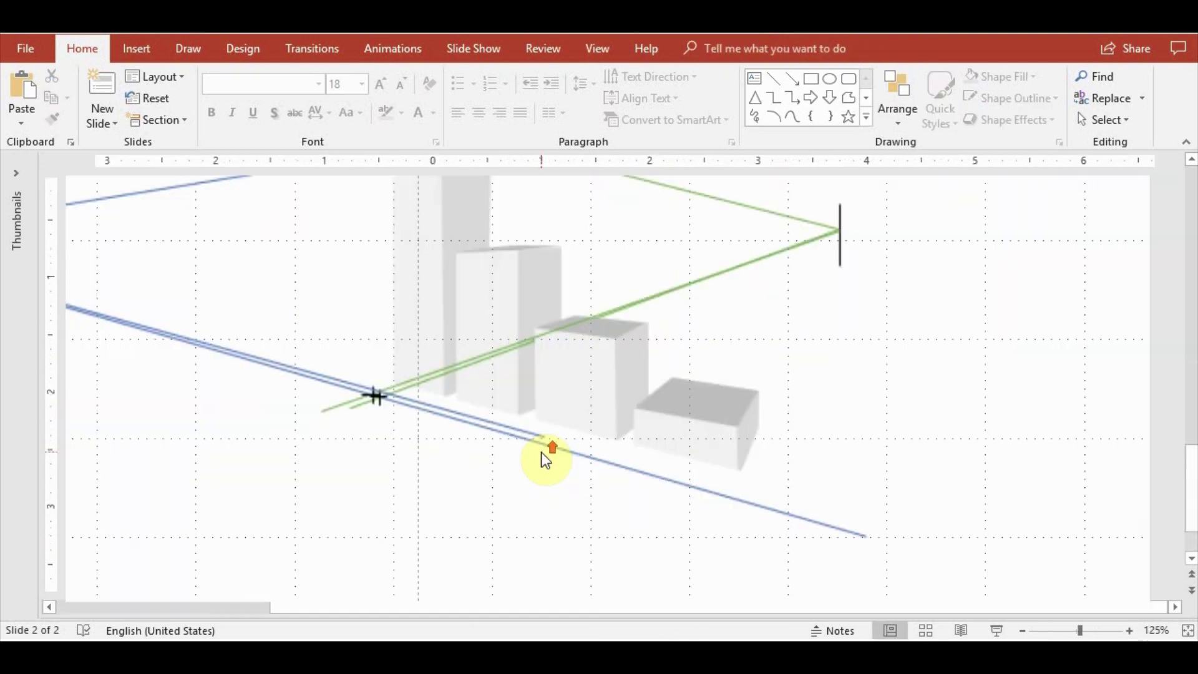
pyautogui.click(285, 343)
pyautogui.moveTo(347, 299); pyautogui.dragTo(332, 317)
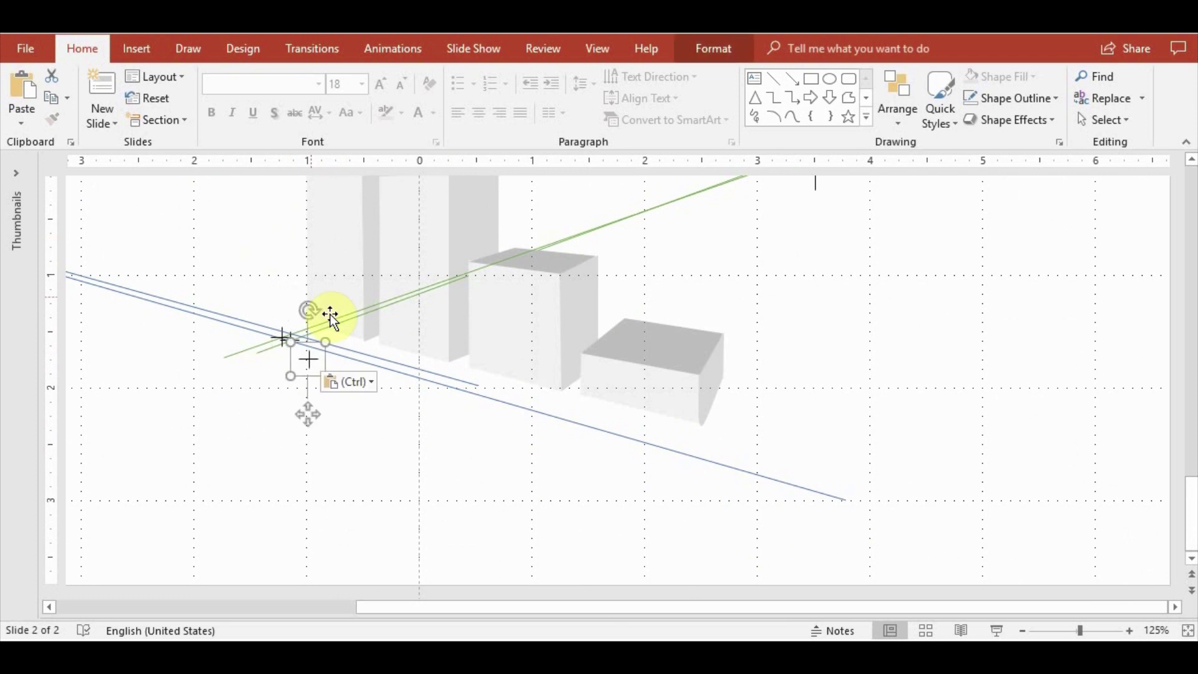
pyautogui.scroll(5, 265, 310)
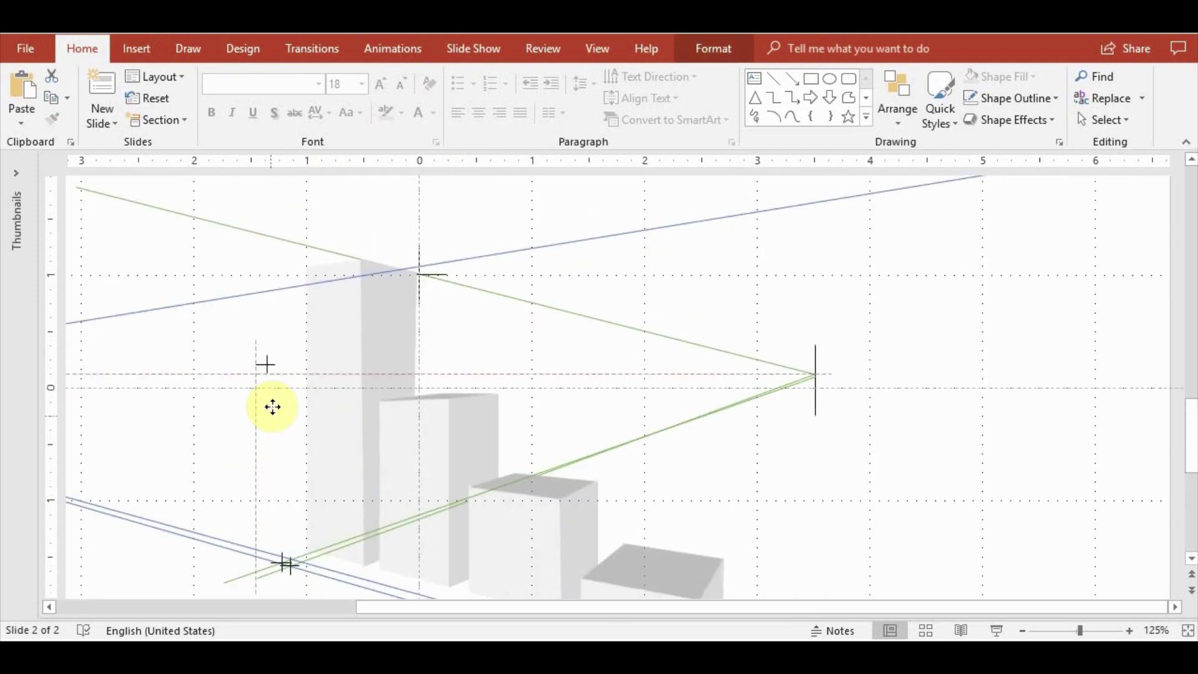
pyautogui.moveTo(306, 411); pyautogui.dragTo(312, 336)
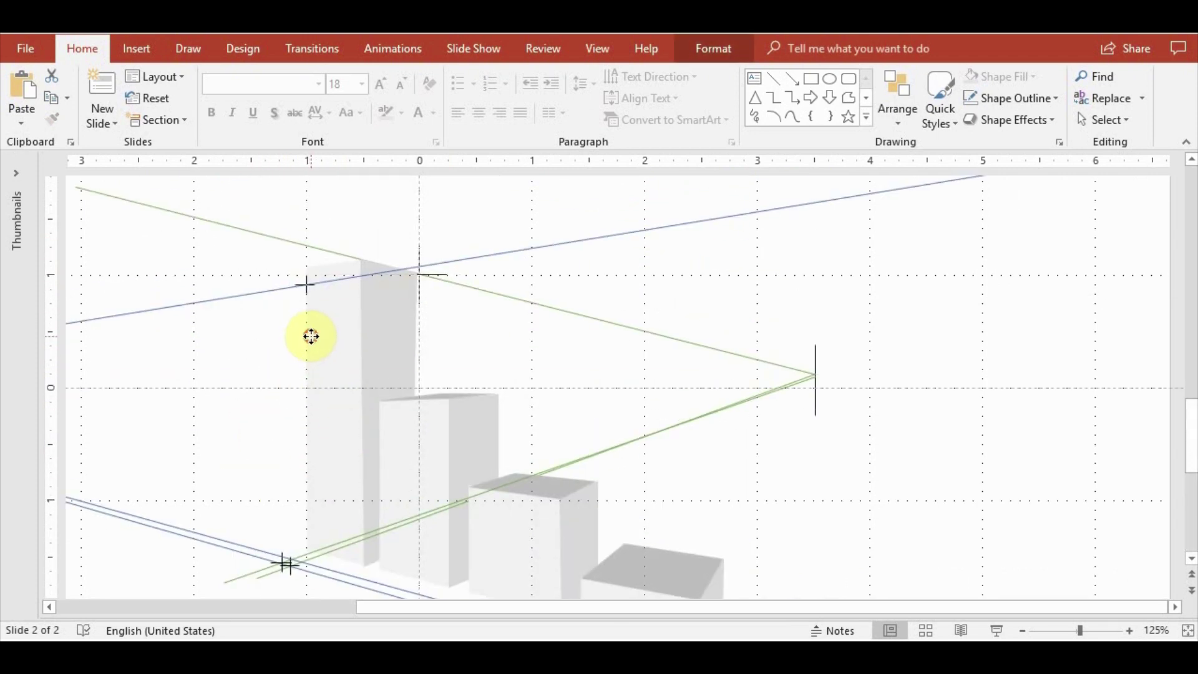
pyautogui.click(253, 479)
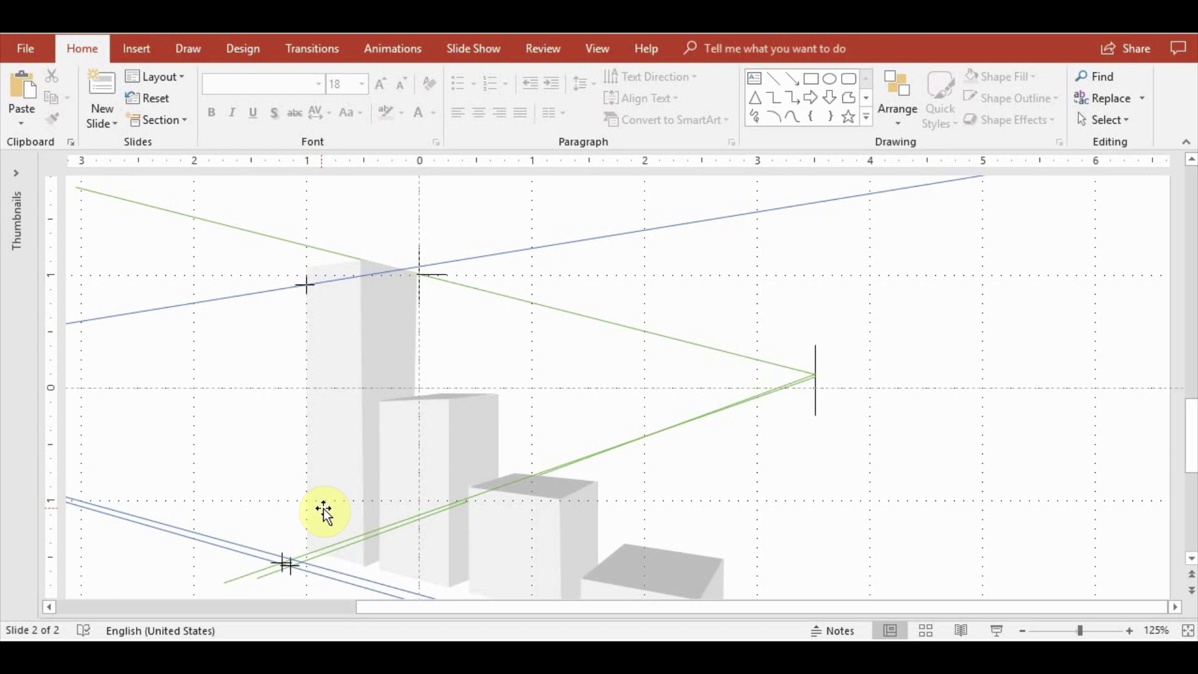
pyautogui.click(581, 316)
pyautogui.moveTo(75, 187); pyautogui.dragTo(142, 256)
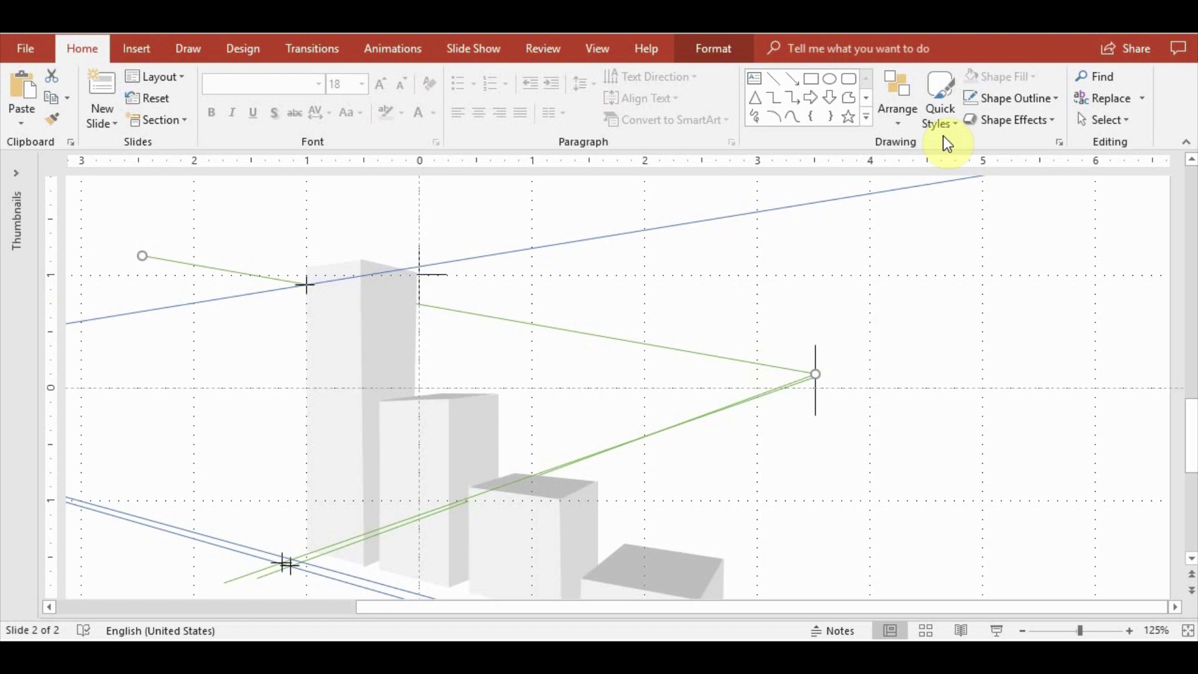
# Bring the green guide line in front of the tallest box and duplicate the cross marker near the crossing
pyautogui.click(897, 93)
pyautogui.click(937, 193)
pyautogui.click(309, 286)
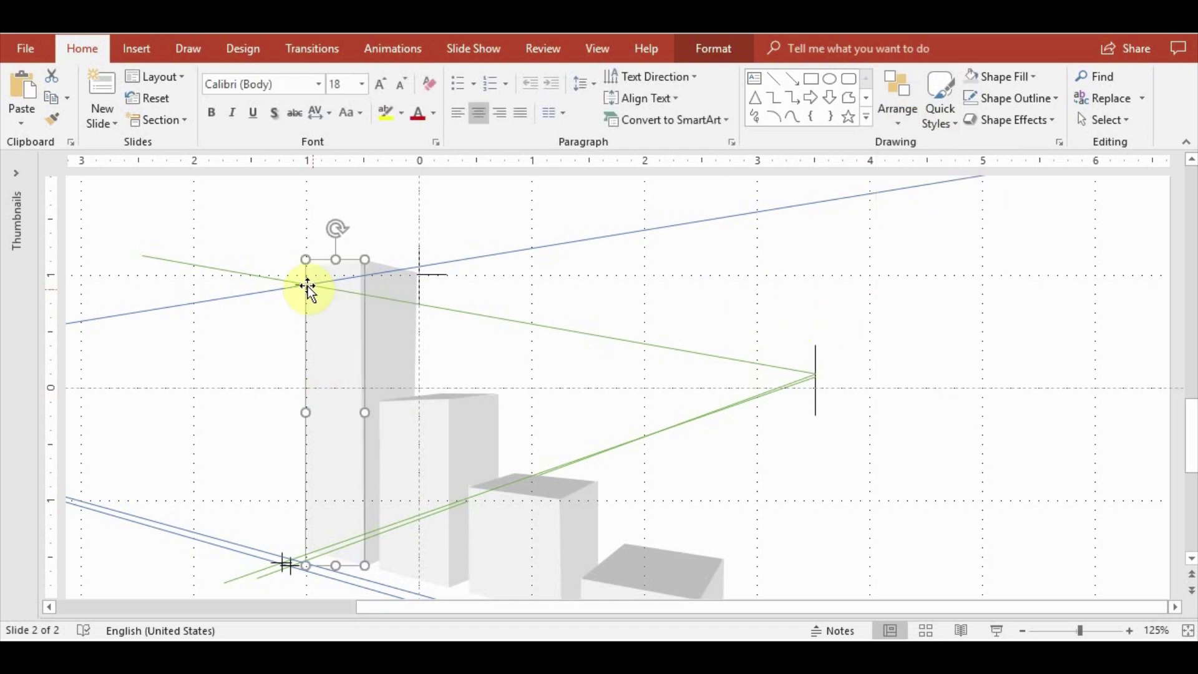
pyautogui.click(303, 281)
pyautogui.scroll(3, 310, 316)
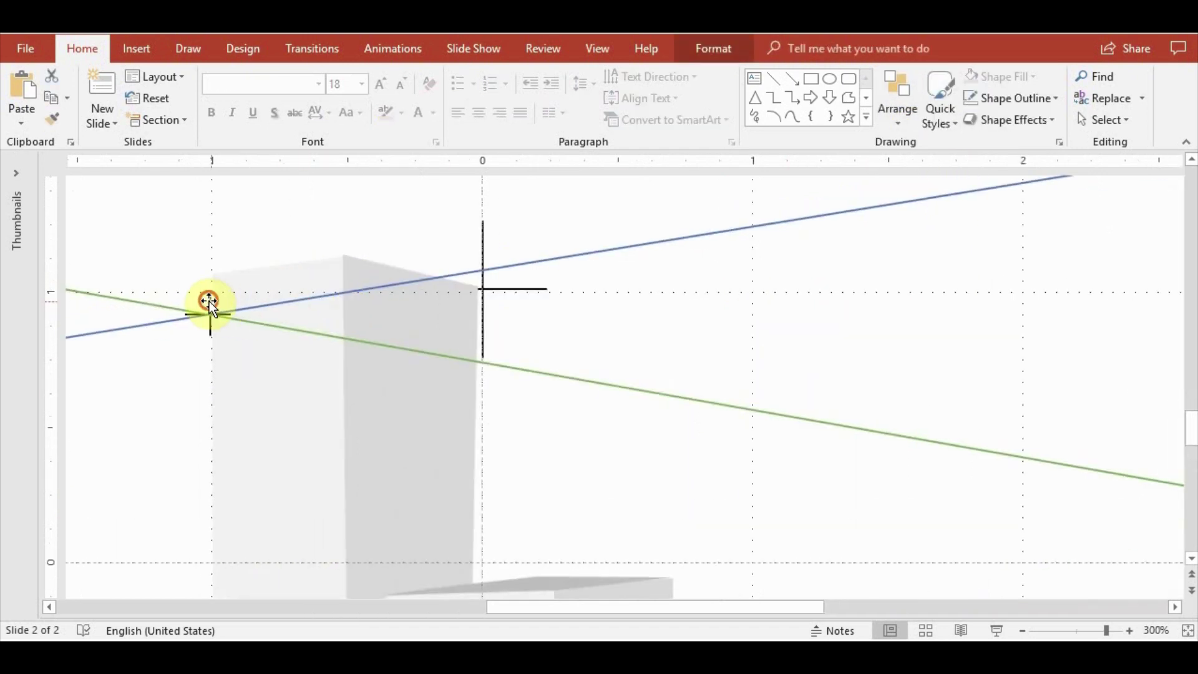
pyautogui.moveTo(228, 313)
pyautogui.mouseDown()
pyautogui.moveTo(266, 335)
pyautogui.moveTo(243, 292)
pyautogui.mouseUp()
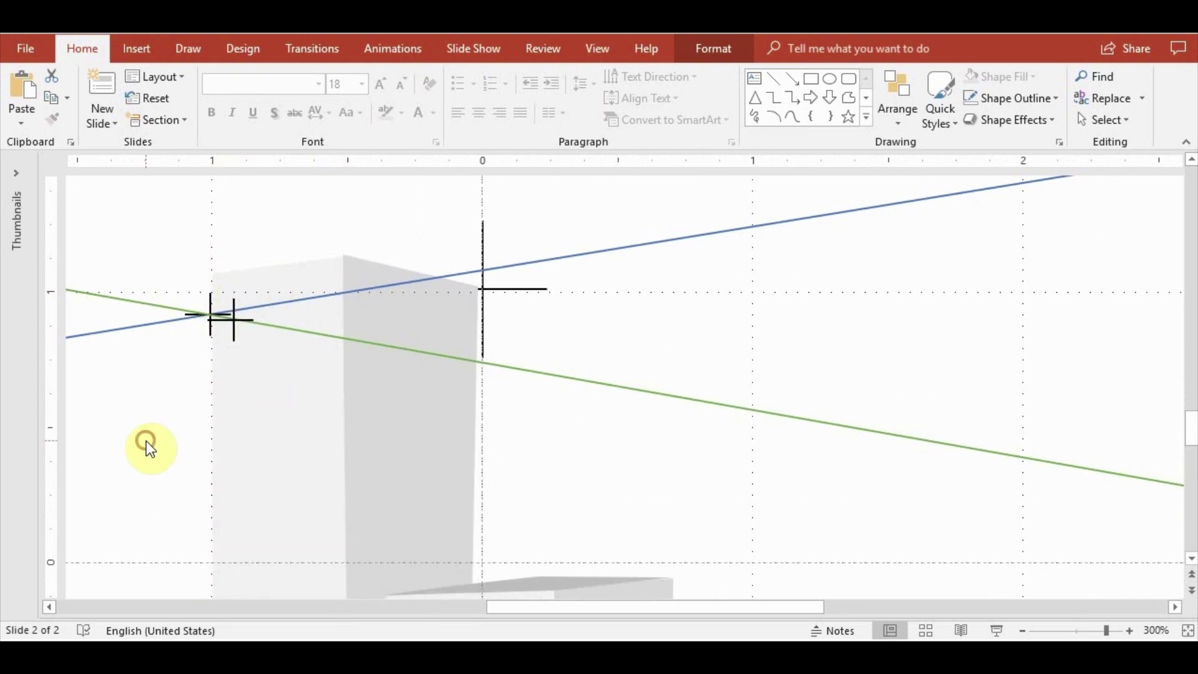
pyautogui.scroll(-5, 146, 440)
pyautogui.scroll(-3, 537, 478)
pyautogui.scroll(-1, 654, 443)
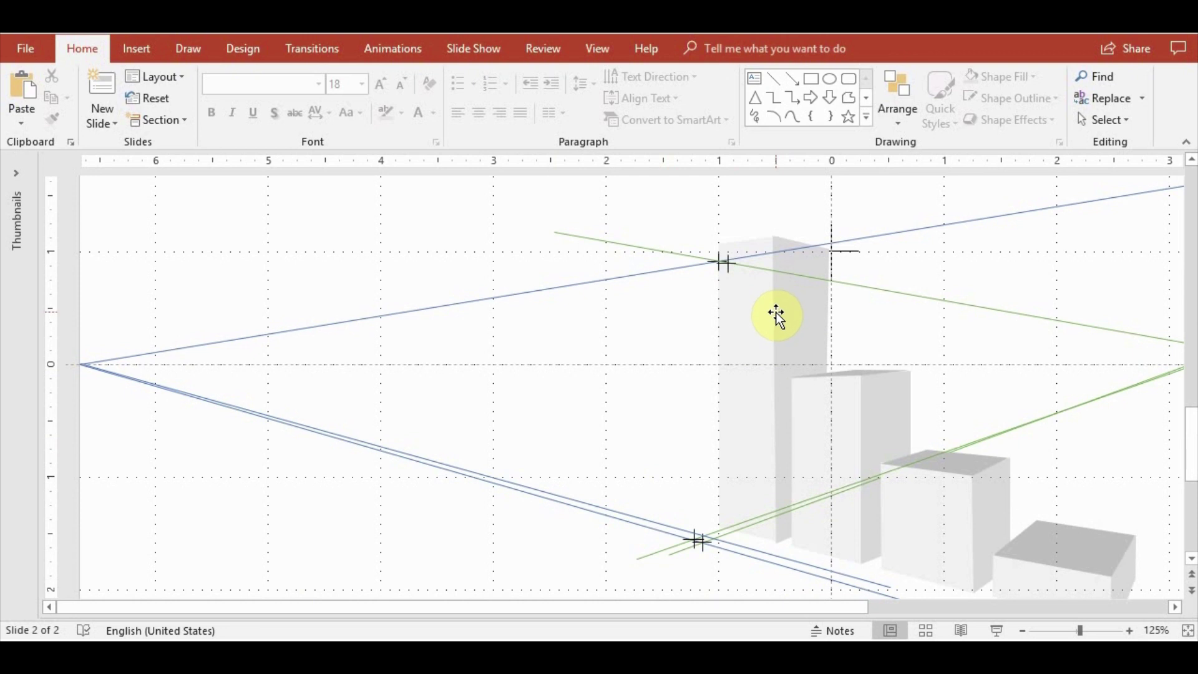
pyautogui.scroll(-3, 777, 312)
pyautogui.scroll(-2, 767, 320)
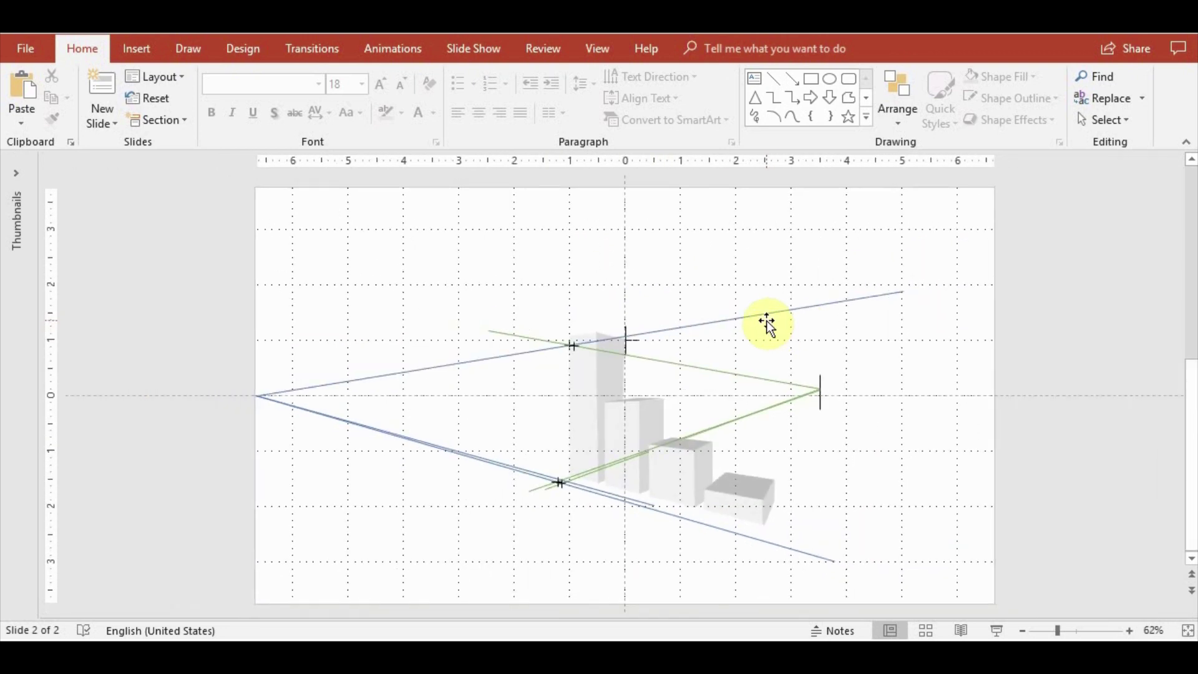
pyautogui.scroll(4, 766, 321)
# Move the cross onto the green-blue line crossing and shorten the green line's left end
pyautogui.click(527, 233)
pyautogui.scroll(5, 492, 256)
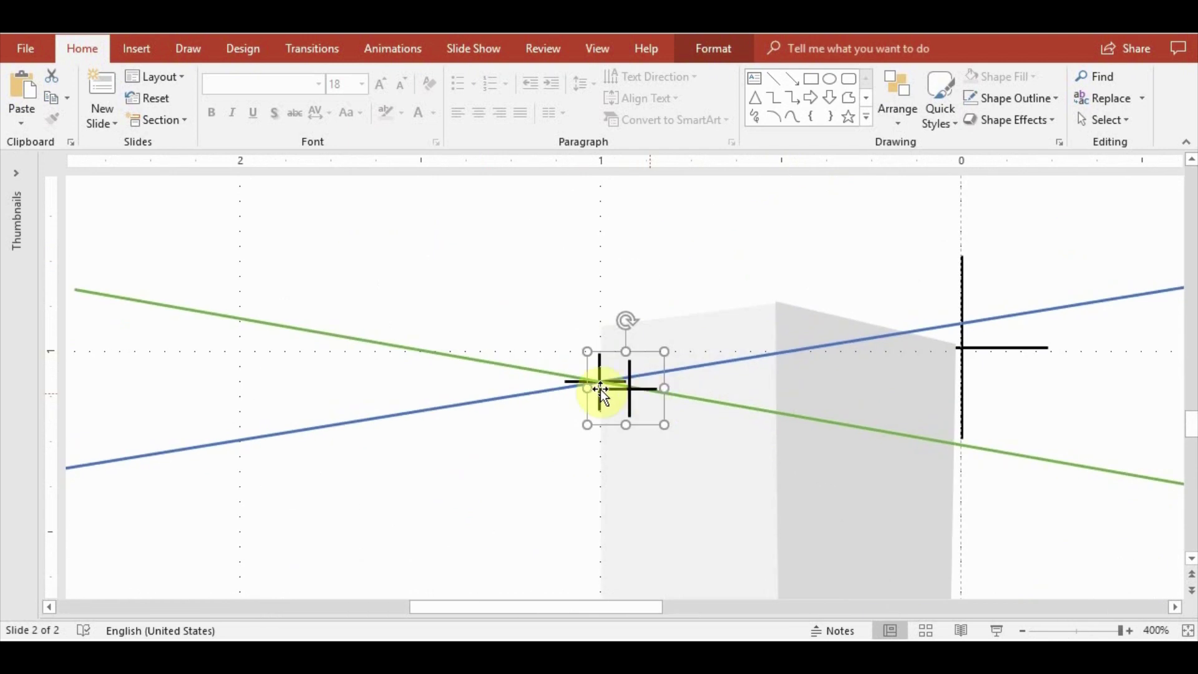
pyautogui.moveTo(602, 392)
pyautogui.mouseDown()
pyautogui.moveTo(627, 399)
pyautogui.moveTo(649, 375)
pyautogui.mouseUp()
pyautogui.click(428, 359)
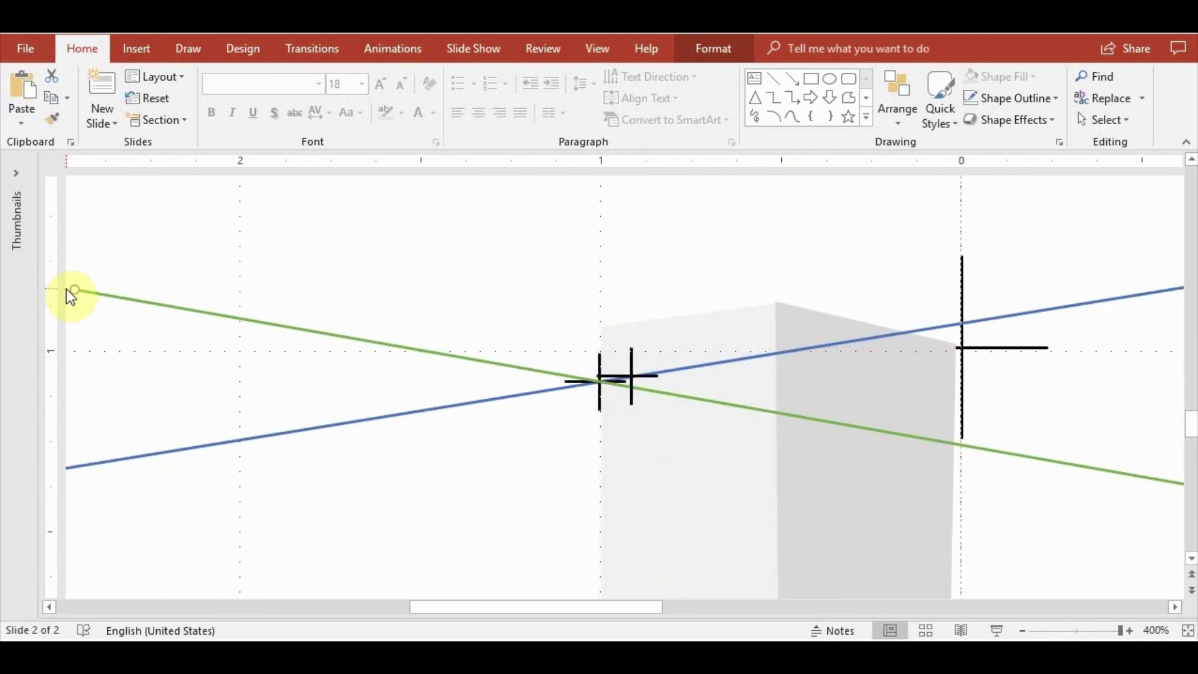
pyautogui.moveTo(74, 289)
pyautogui.mouseDown()
pyautogui.moveTo(308, 302)
pyautogui.moveTo(310, 317)
pyautogui.mouseUp()
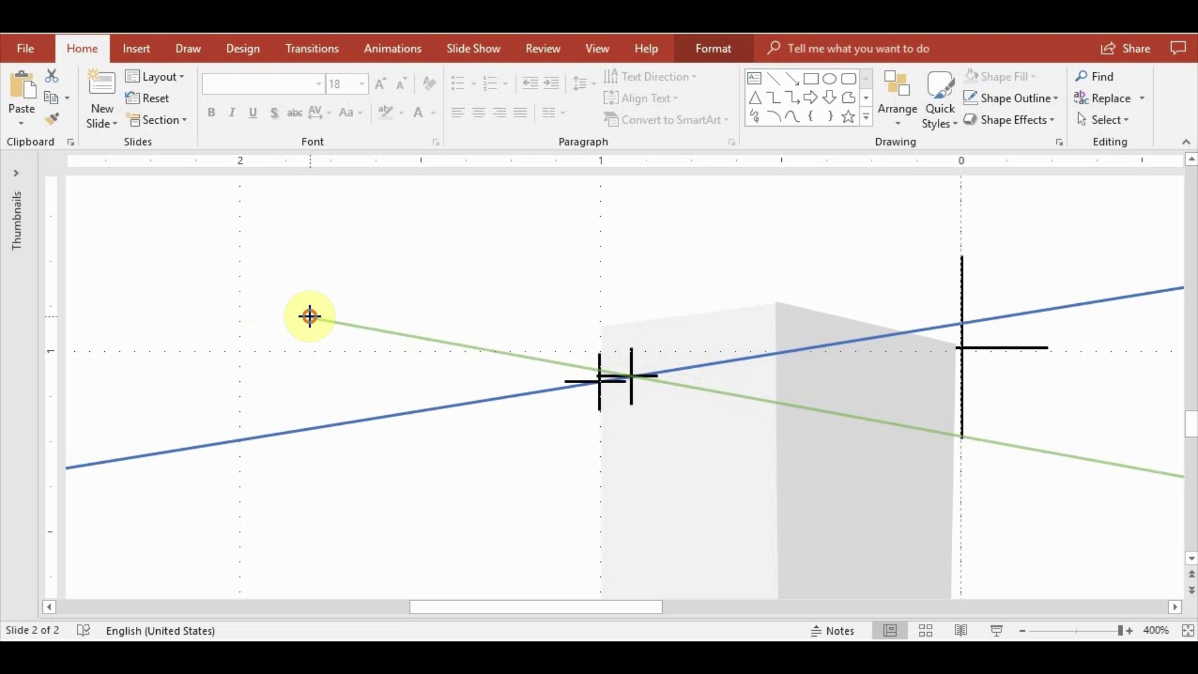
# Add a smaller copy of the cross beside it and delete its horizontal bar, leaving vertical ticks
pyautogui.click(647, 349)
pyautogui.moveTo(648, 349)
pyautogui.mouseDown()
pyautogui.moveTo(698, 440)
pyautogui.moveTo(669, 383)
pyautogui.mouseUp()
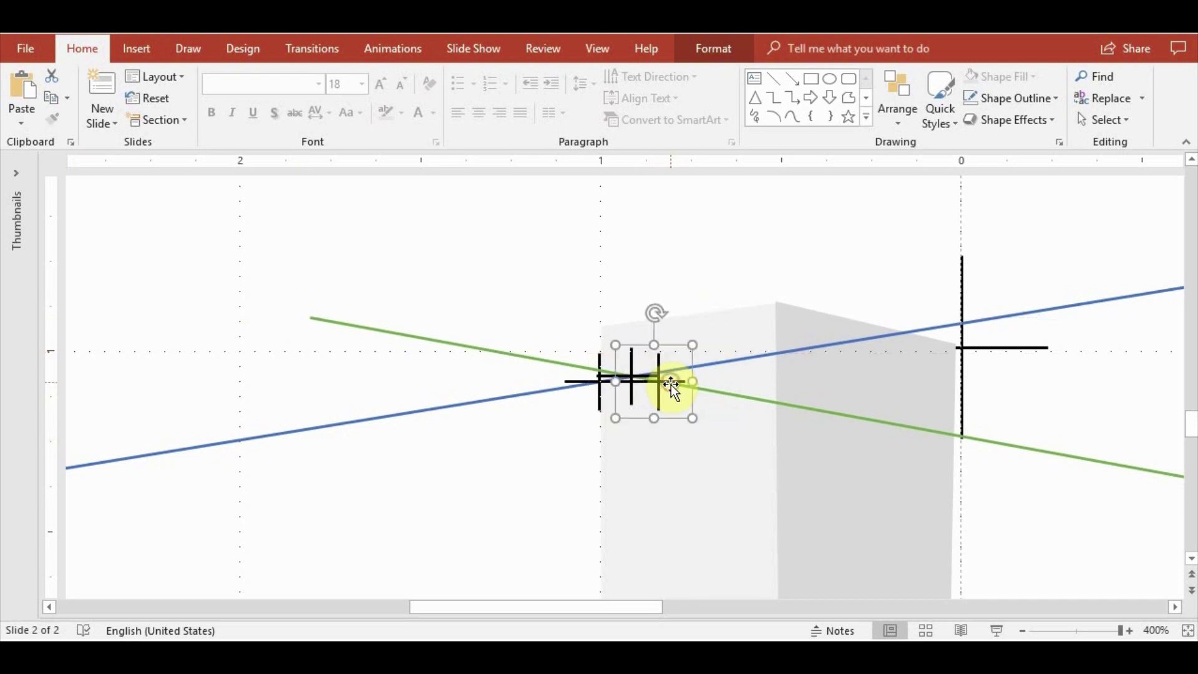
pyautogui.moveTo(615, 418); pyautogui.dragTo(625, 410)
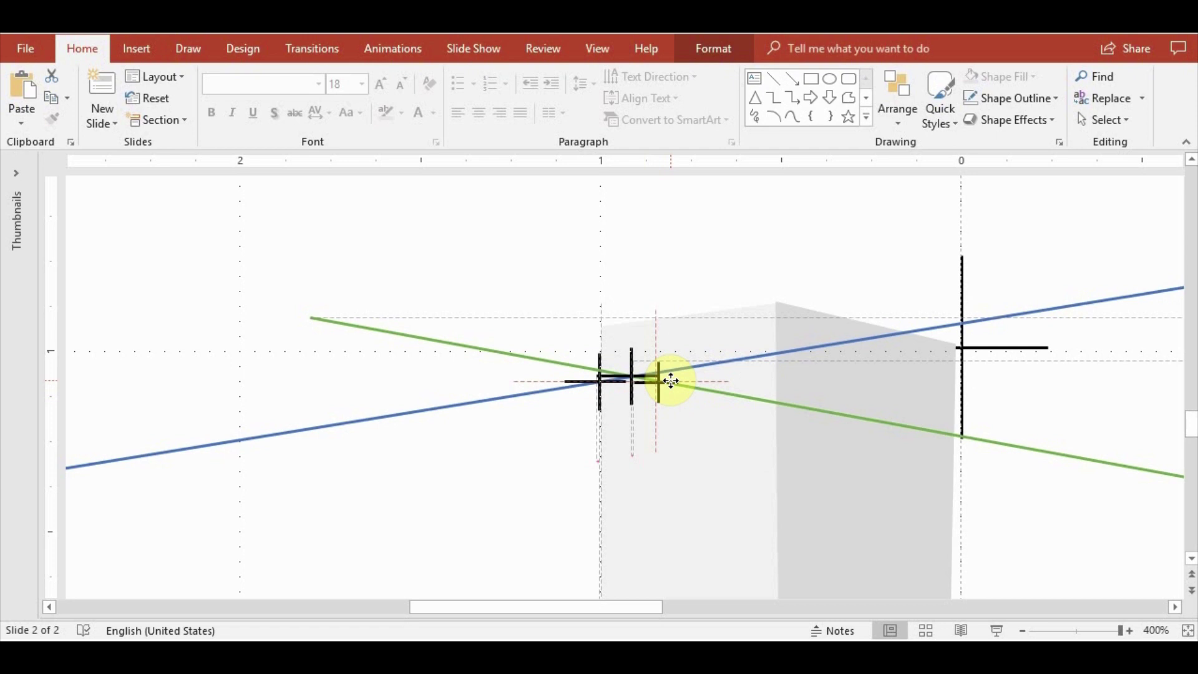
pyautogui.scroll(-3, 647, 458)
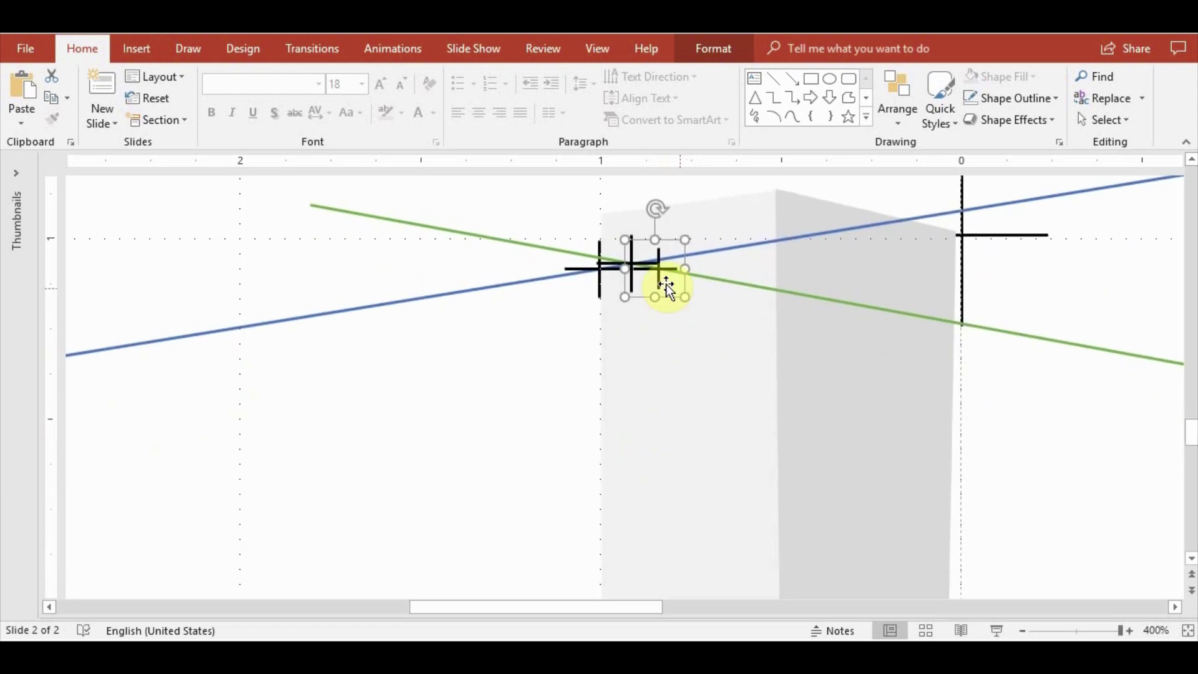
pyautogui.moveTo(647, 263); pyautogui.dragTo(631, 267)
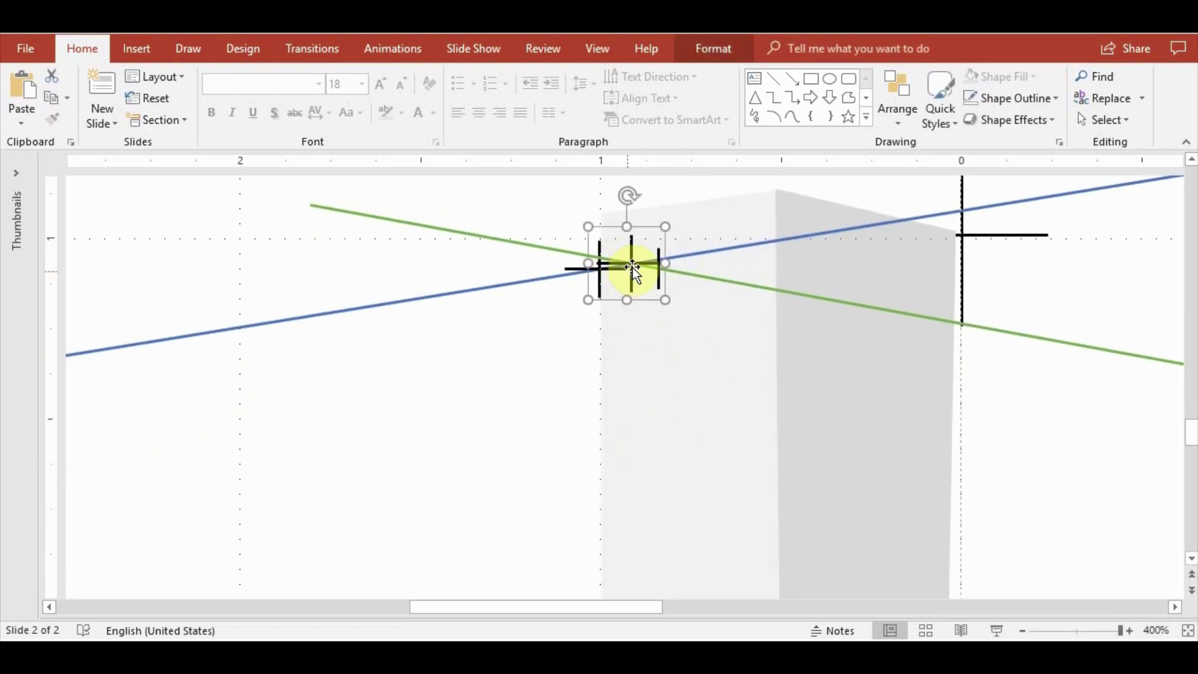
pyautogui.click(581, 269)
pyautogui.press('Delete')
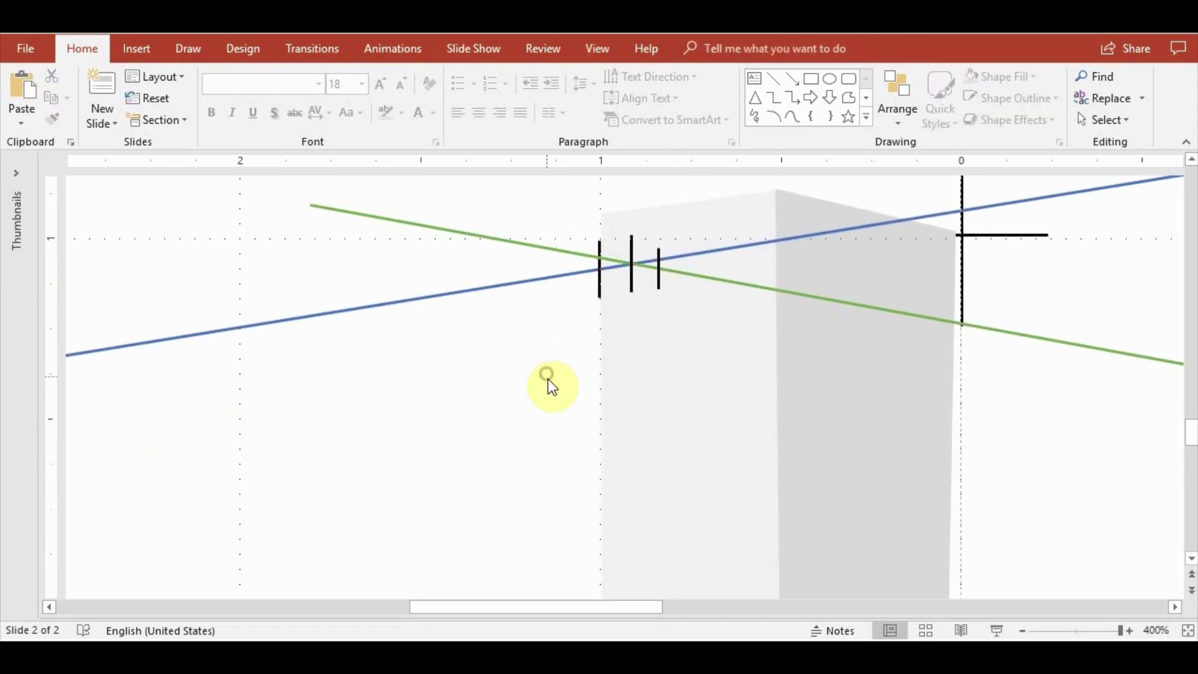
pyautogui.scroll(-2, 562, 387)
pyautogui.scroll(-5, 686, 437)
pyautogui.scroll(-4, 830, 464)
pyautogui.scroll(-5, 860, 468)
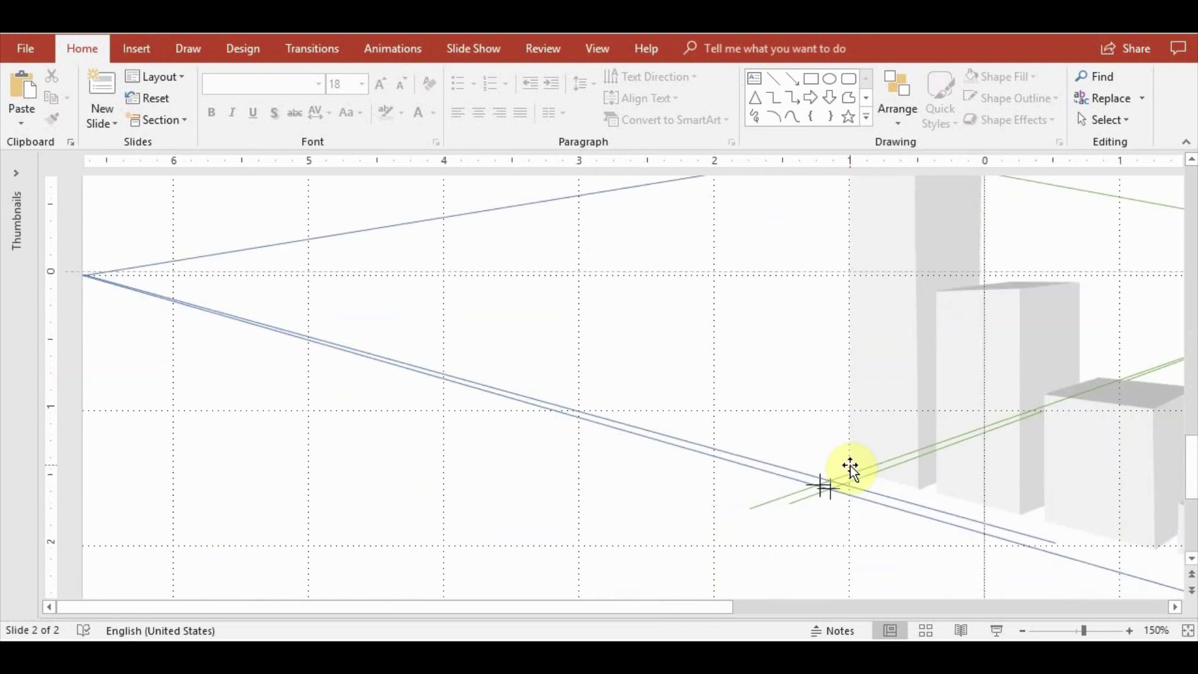
pyautogui.scroll(1, 880, 459)
pyautogui.scroll(1, 861, 507)
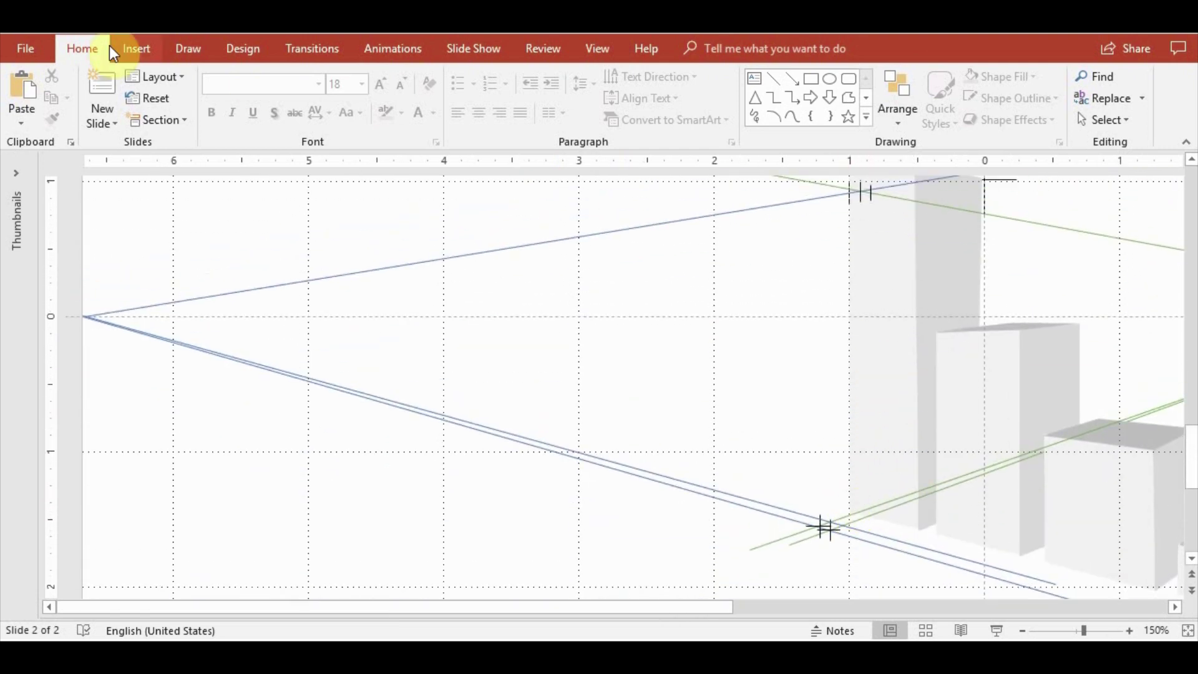
# Draw a thin freeform ladder rail from the top crossing to the lower crossing, filled dark grey
pyautogui.click(137, 48)
pyautogui.click(277, 115)
pyautogui.click(476, 164)
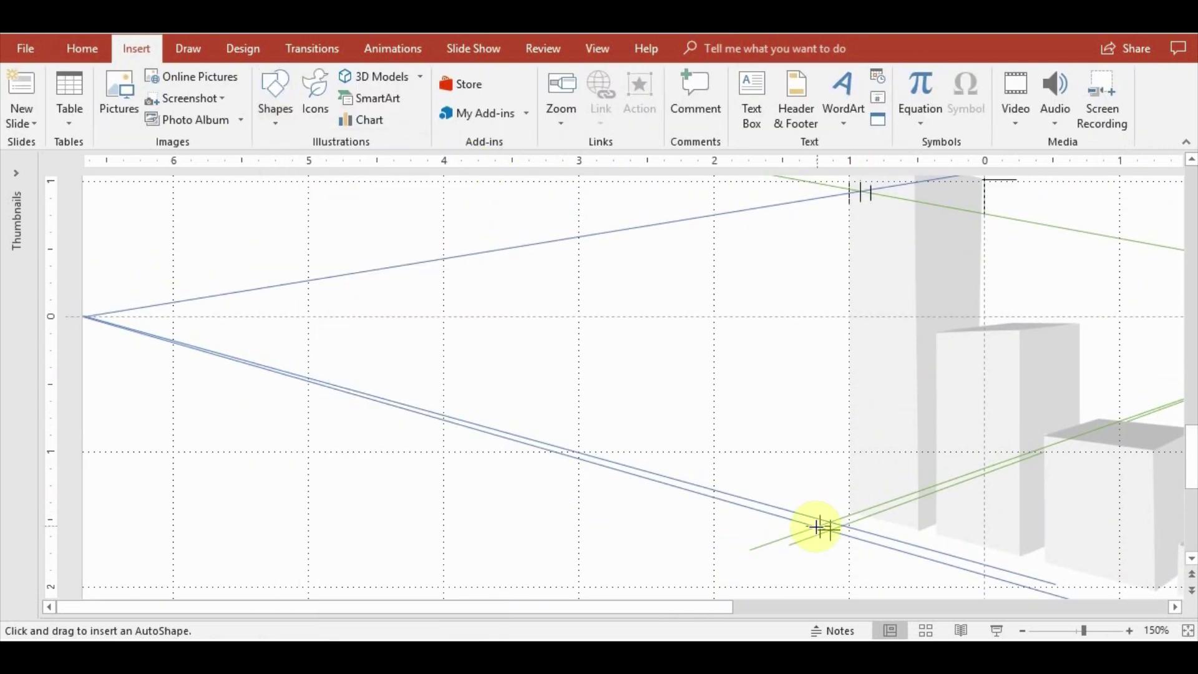
pyautogui.scroll(3, 869, 503)
pyautogui.scroll(2, 817, 450)
pyautogui.scroll(3, 817, 451)
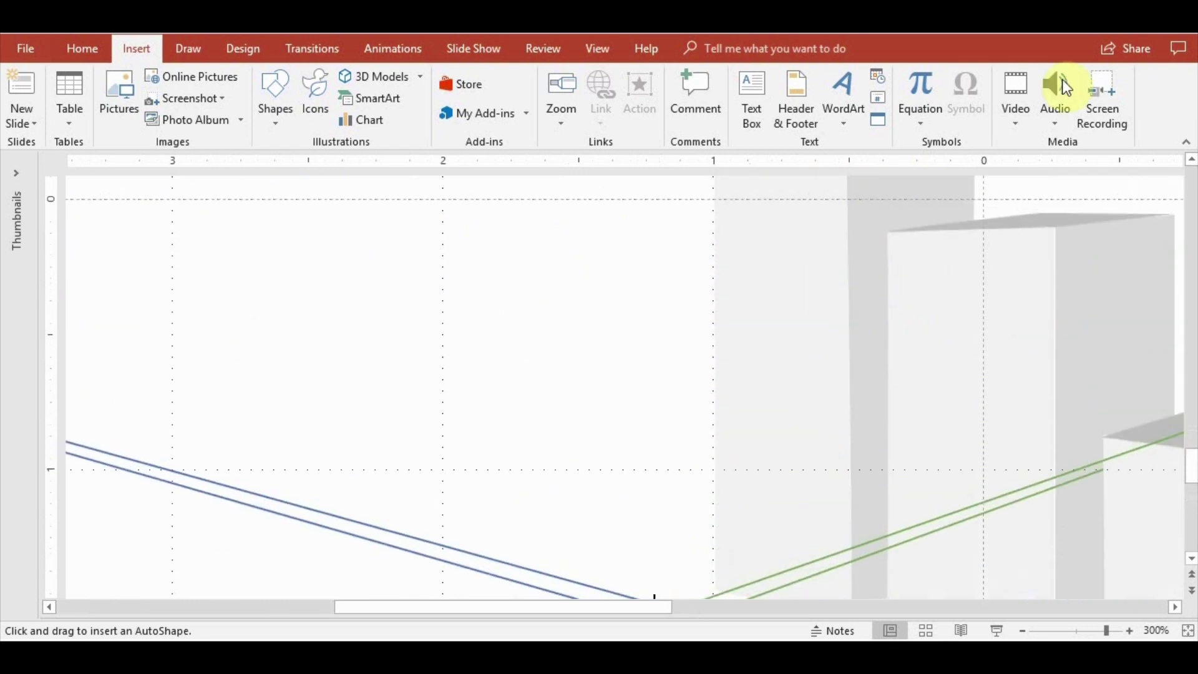
pyautogui.click(1186, 142)
pyautogui.scroll(-3, 997, 452)
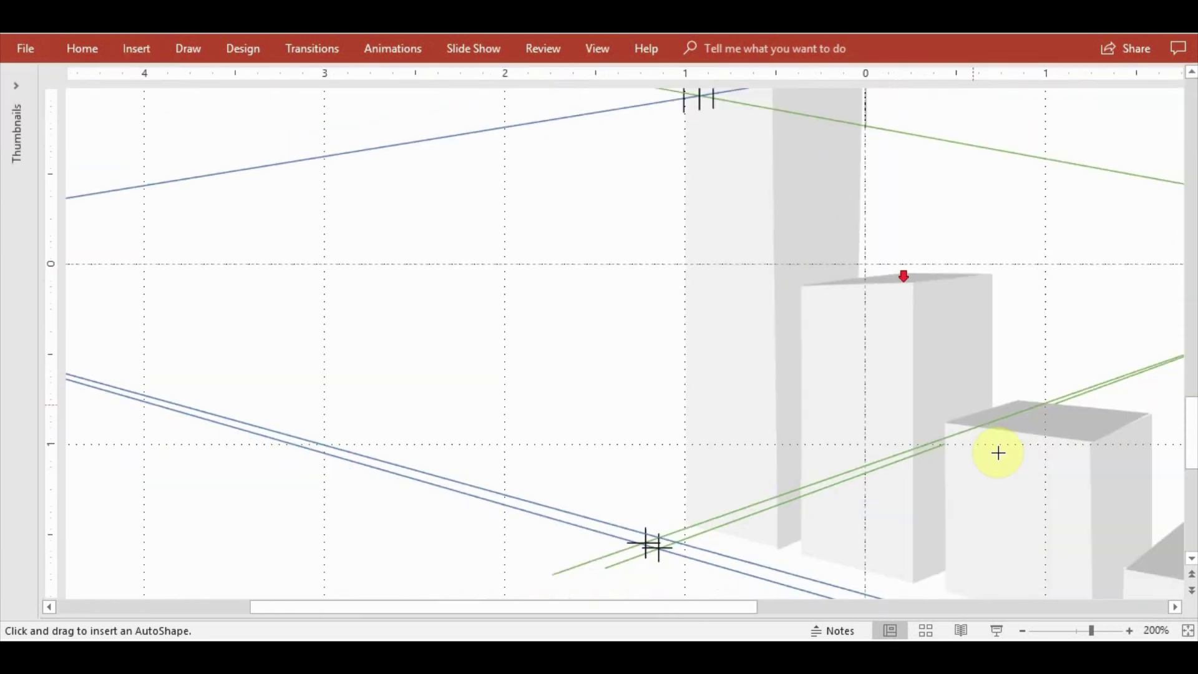
pyautogui.scroll(2, 685, 100)
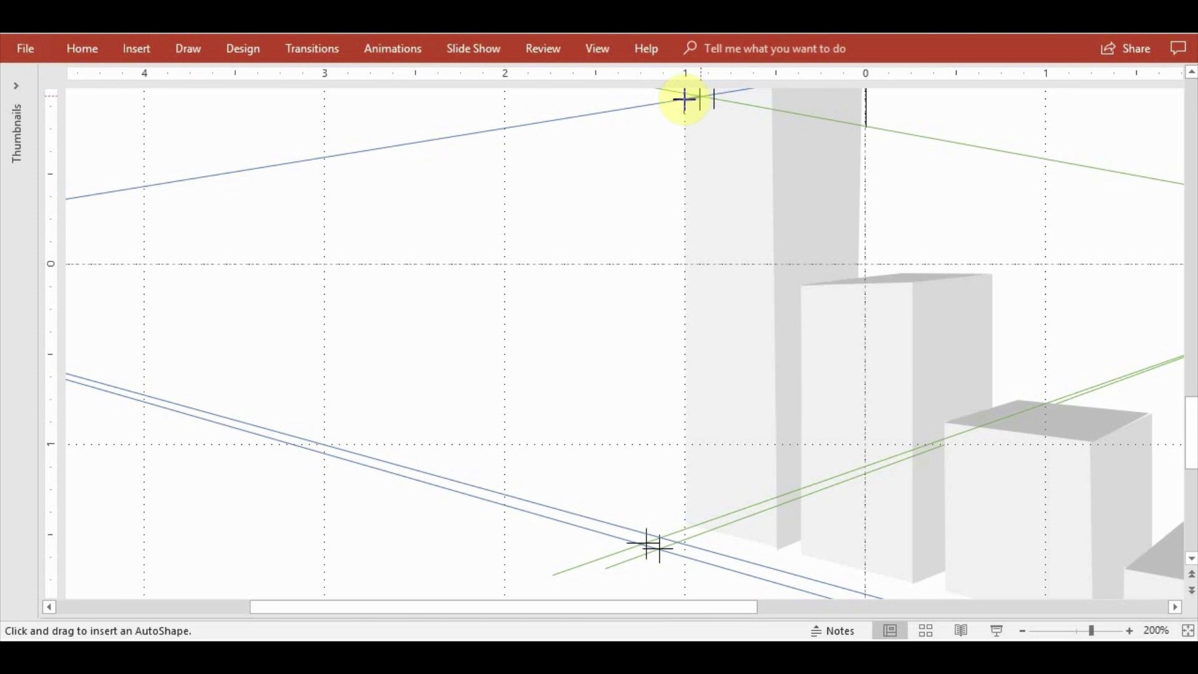
pyautogui.moveTo(684, 98); pyautogui.dragTo(650, 537)
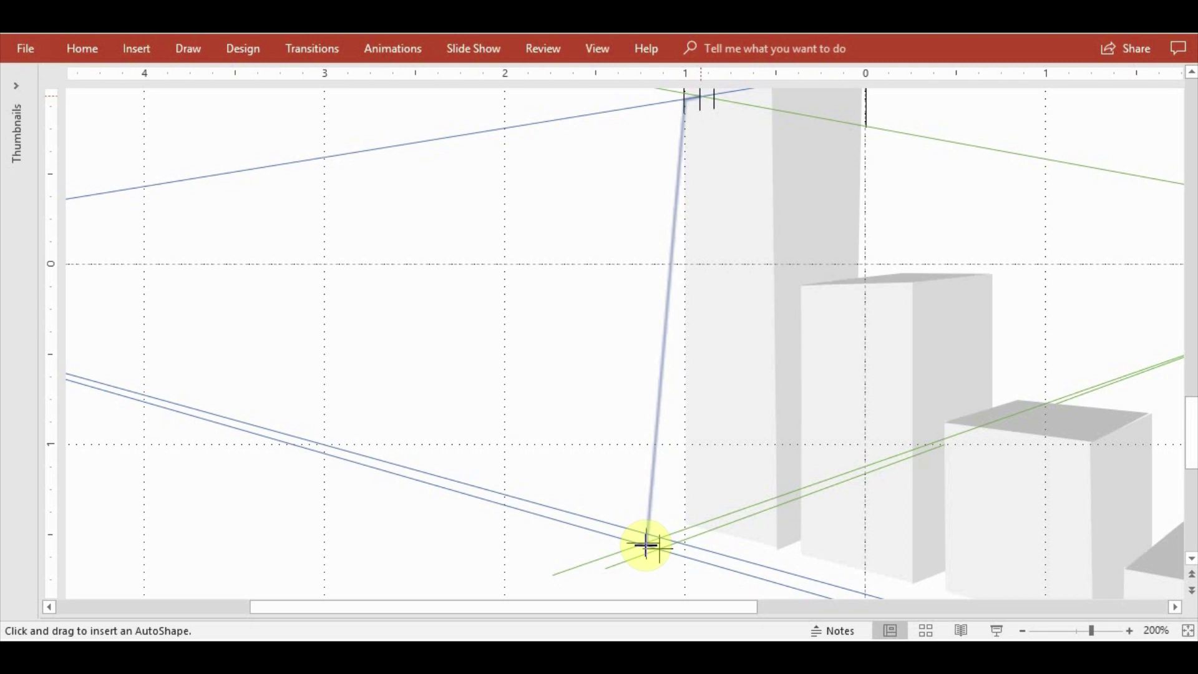
pyautogui.moveTo(651, 538)
pyautogui.mouseDown()
pyautogui.moveTo(623, 534)
pyautogui.moveTo(646, 542)
pyautogui.moveTo(688, 493)
pyautogui.moveTo(661, 547)
pyautogui.moveTo(700, 95)
pyautogui.mouseUp()
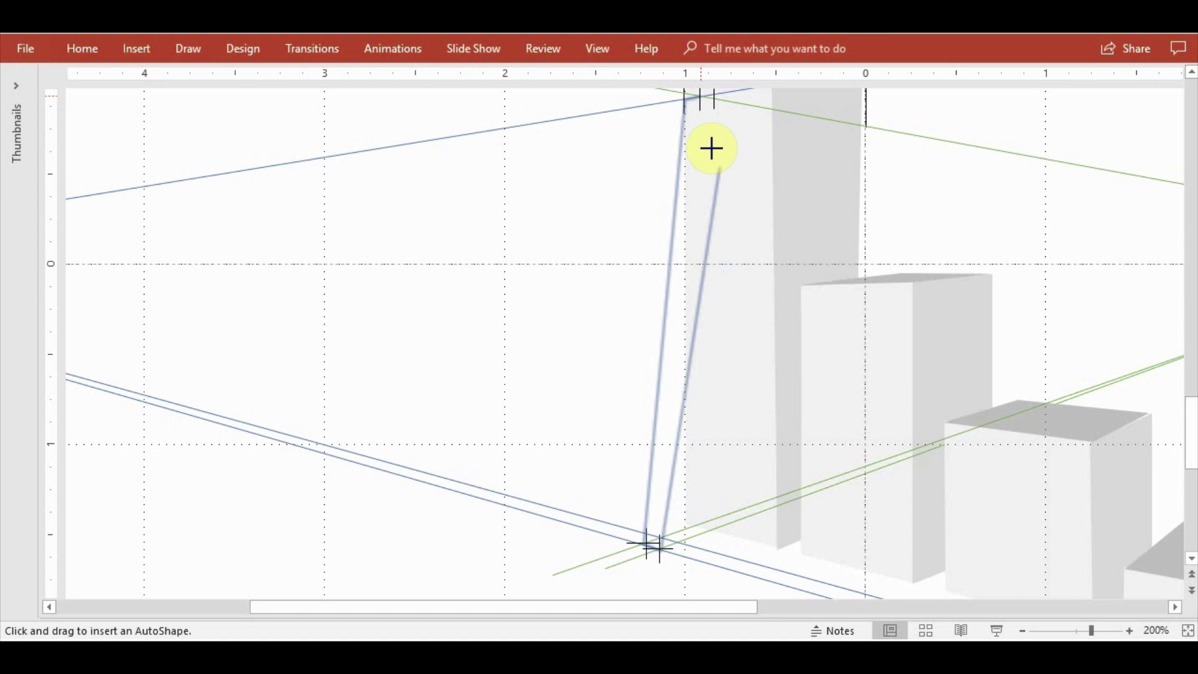
pyautogui.click(699, 95)
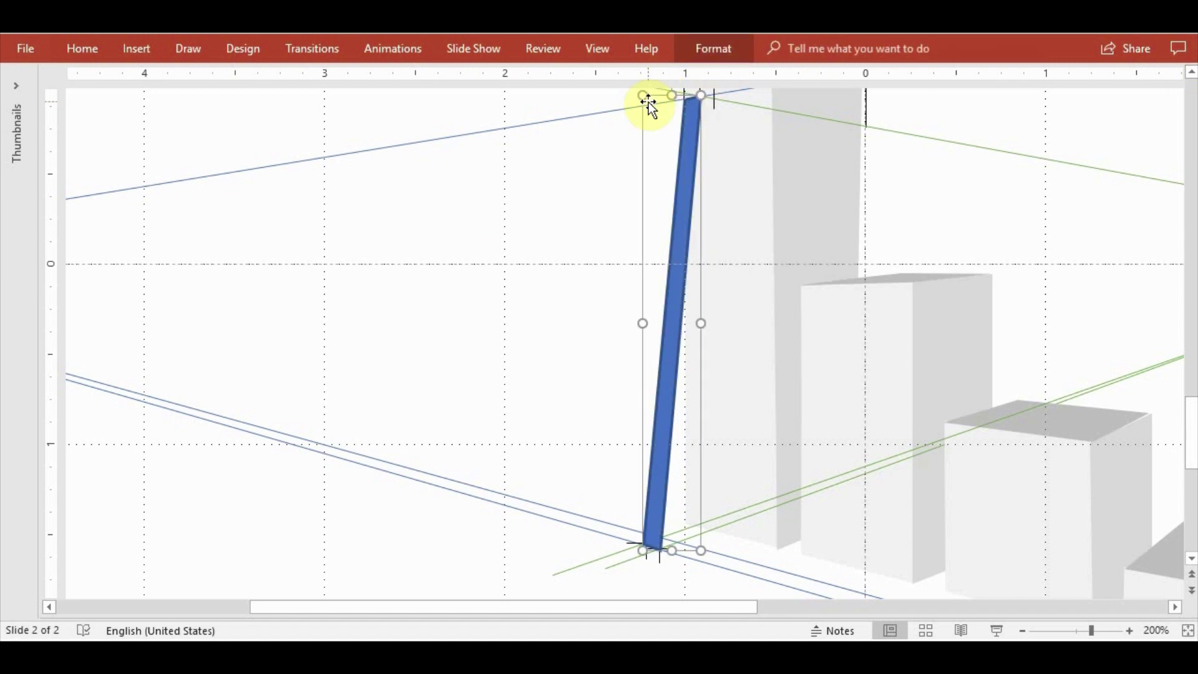
pyautogui.click(713, 48)
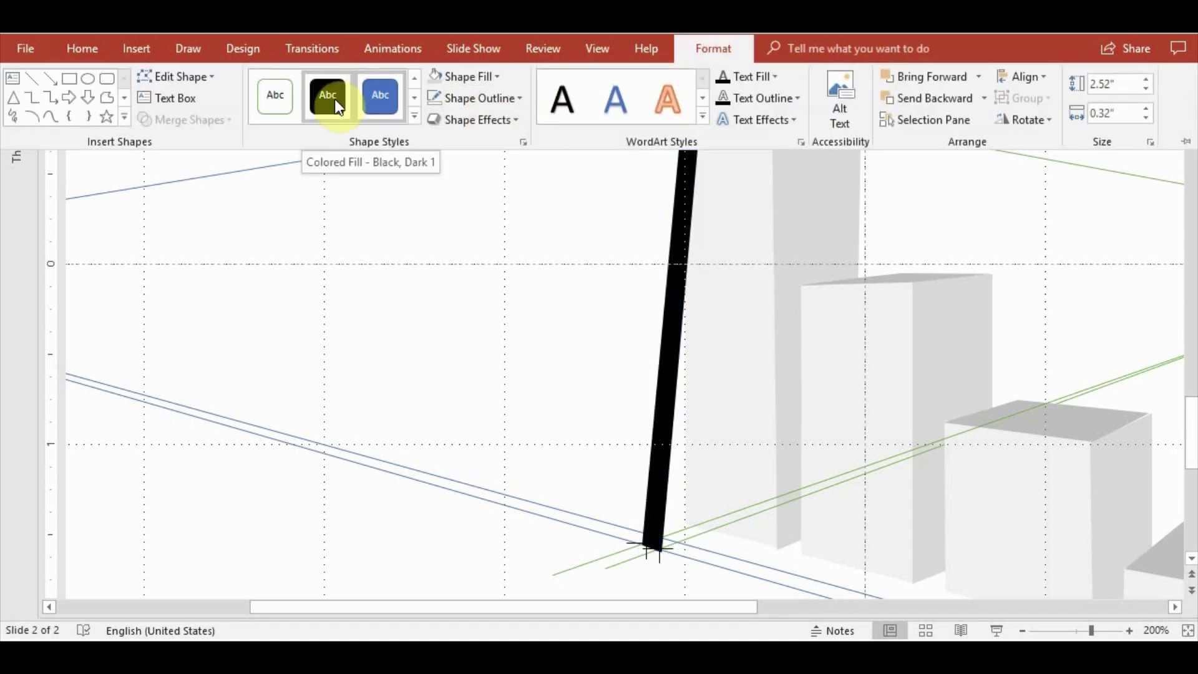
pyautogui.click(466, 76)
pyautogui.click(451, 152)
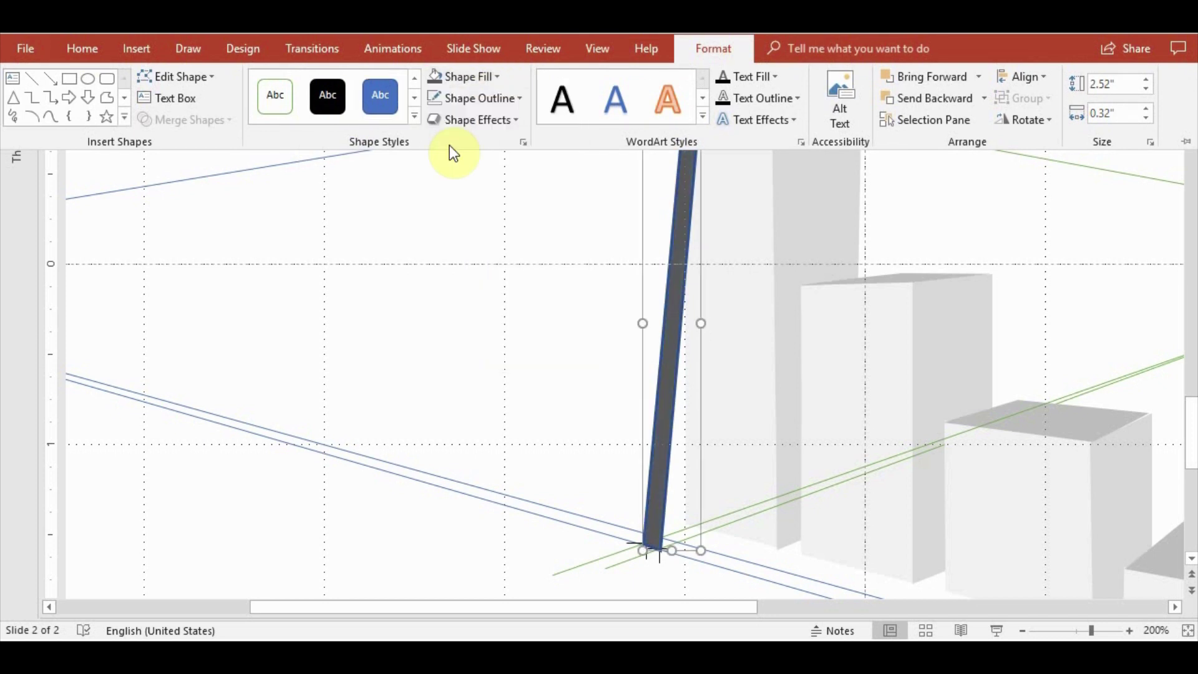
# Draw a second freeform rail beside it between the same crossings, filled black
pyautogui.click(138, 49)
pyautogui.click(275, 95)
pyautogui.click(324, 224)
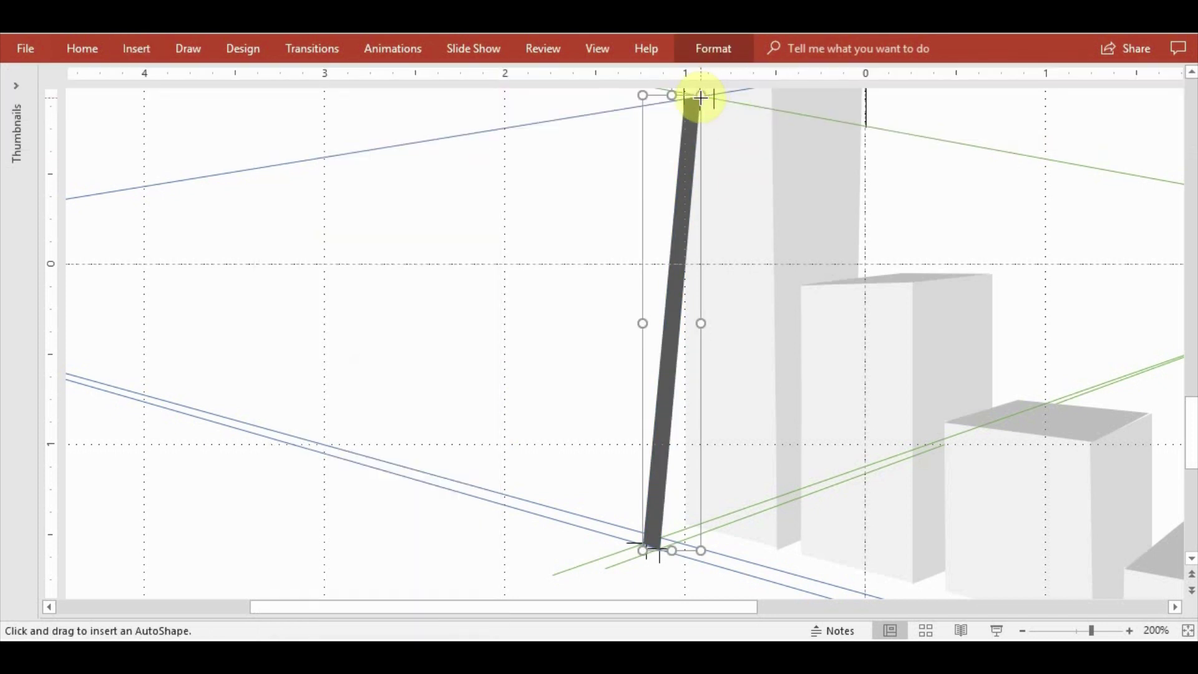
pyautogui.moveTo(714, 98); pyautogui.dragTo(673, 542)
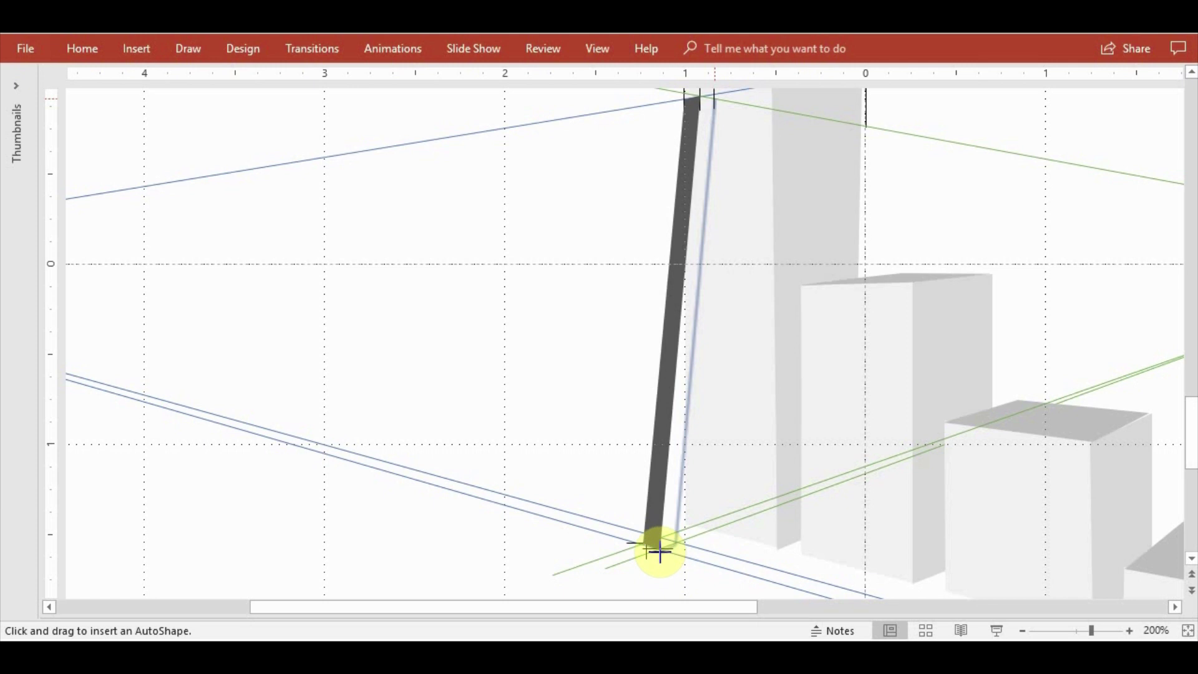
pyautogui.click(657, 552)
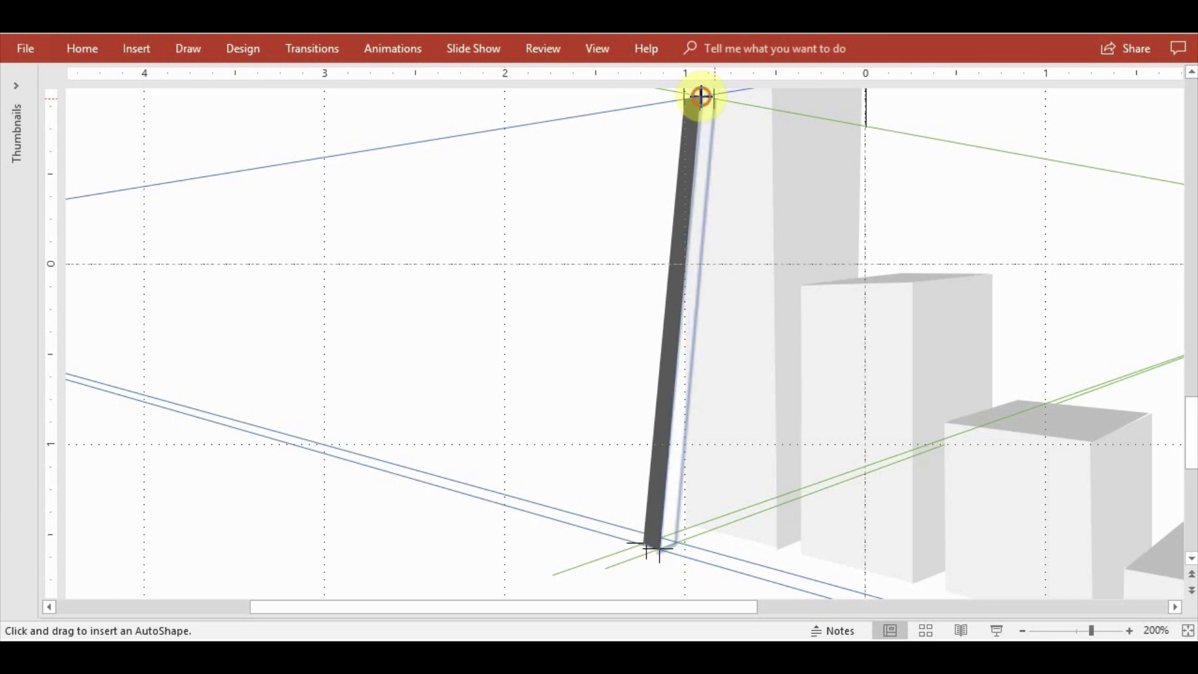
pyautogui.click(701, 97)
pyautogui.click(713, 49)
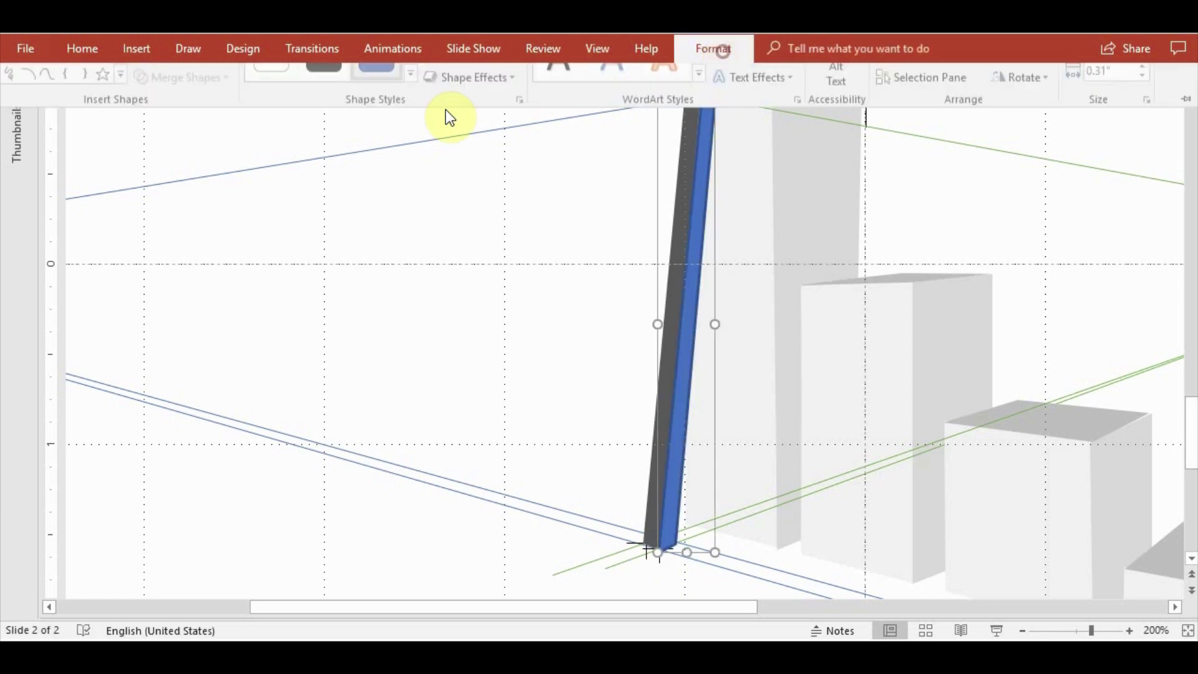
pyautogui.click(462, 77)
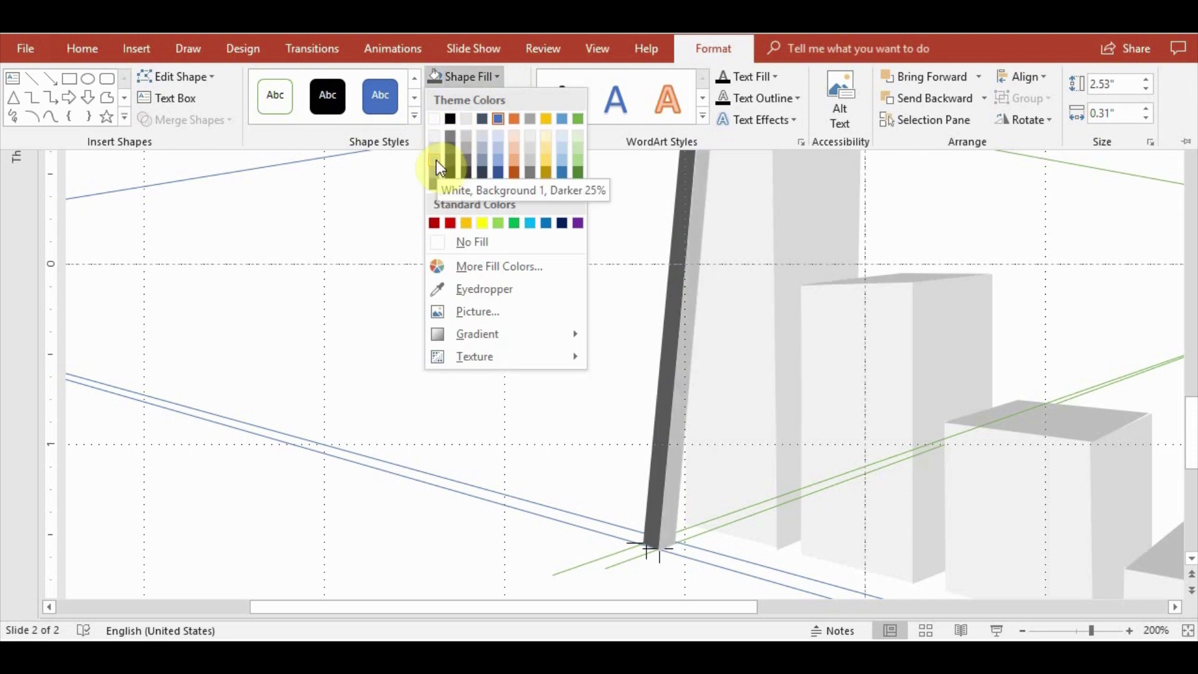
pyautogui.click(450, 119)
pyautogui.scroll(-2, 933, 357)
pyautogui.scroll(-2, 901, 340)
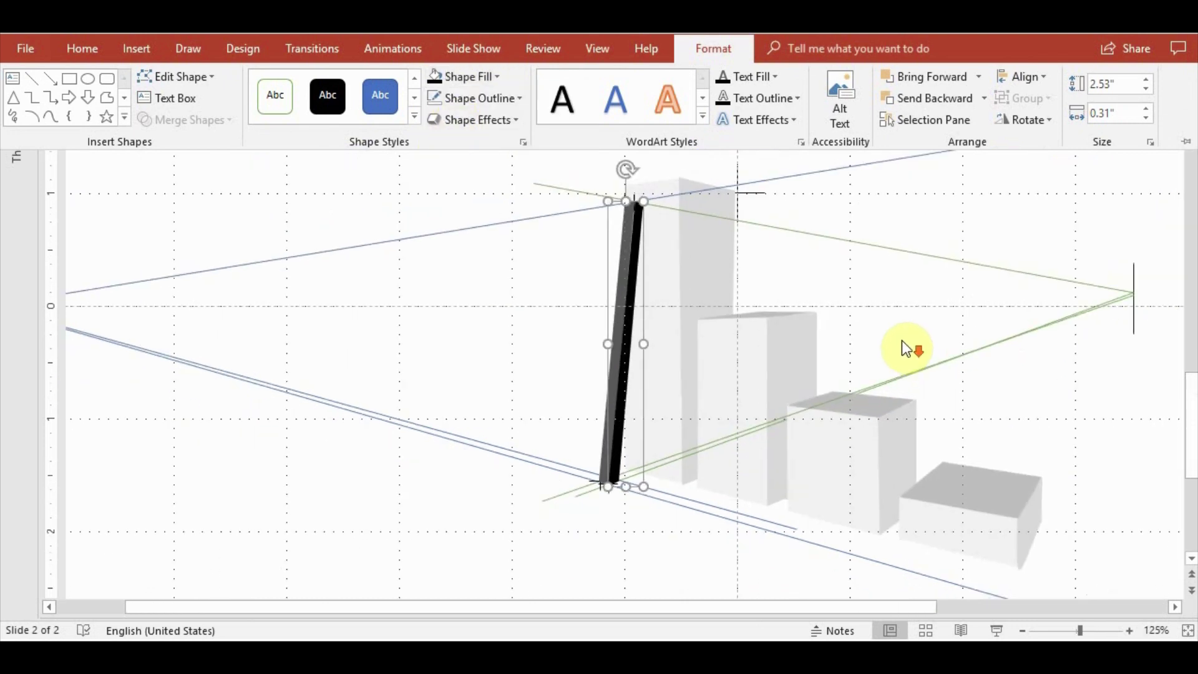
pyautogui.hotkey('ctrl', 'F1')
pyautogui.click(1105, 92)
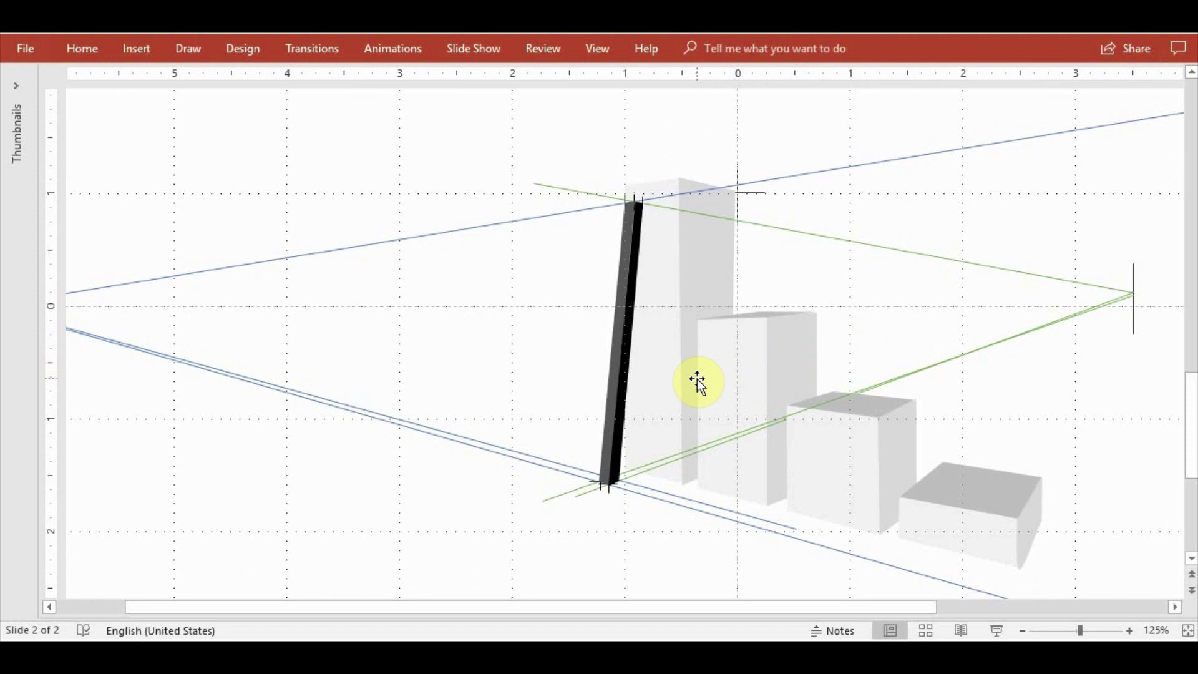
# Edit the black rail's points, narrowing its top-right corner and shifting its bottom-right point left
pyautogui.click(500, 47)
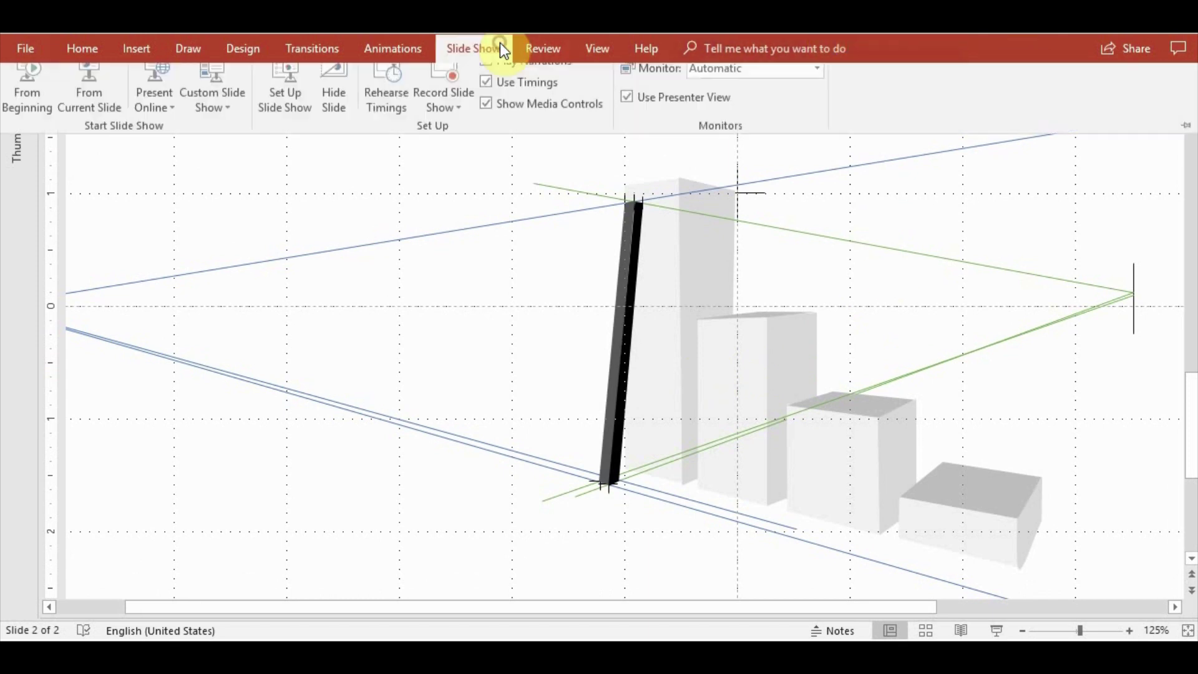
pyautogui.click(1181, 144)
pyautogui.scroll(5, 710, 346)
pyautogui.scroll(-3, 594, 460)
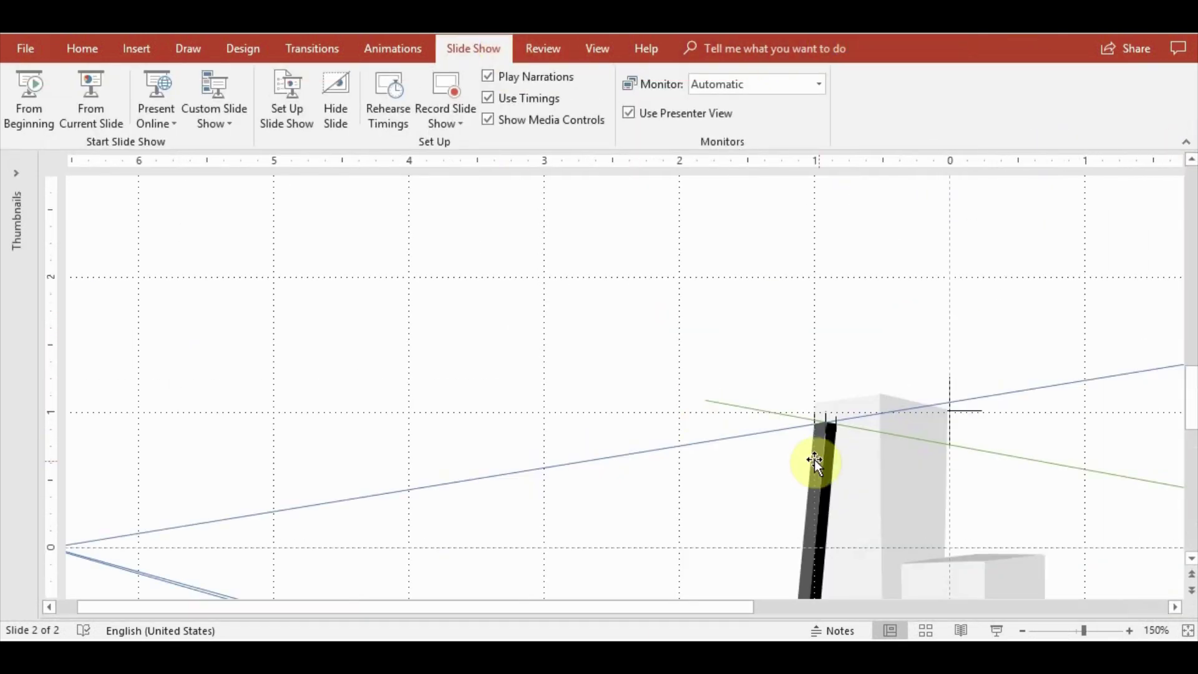
pyautogui.scroll(3, 813, 460)
pyautogui.click(698, 374)
pyautogui.scroll(3, 698, 374)
pyautogui.scroll(2, 736, 295)
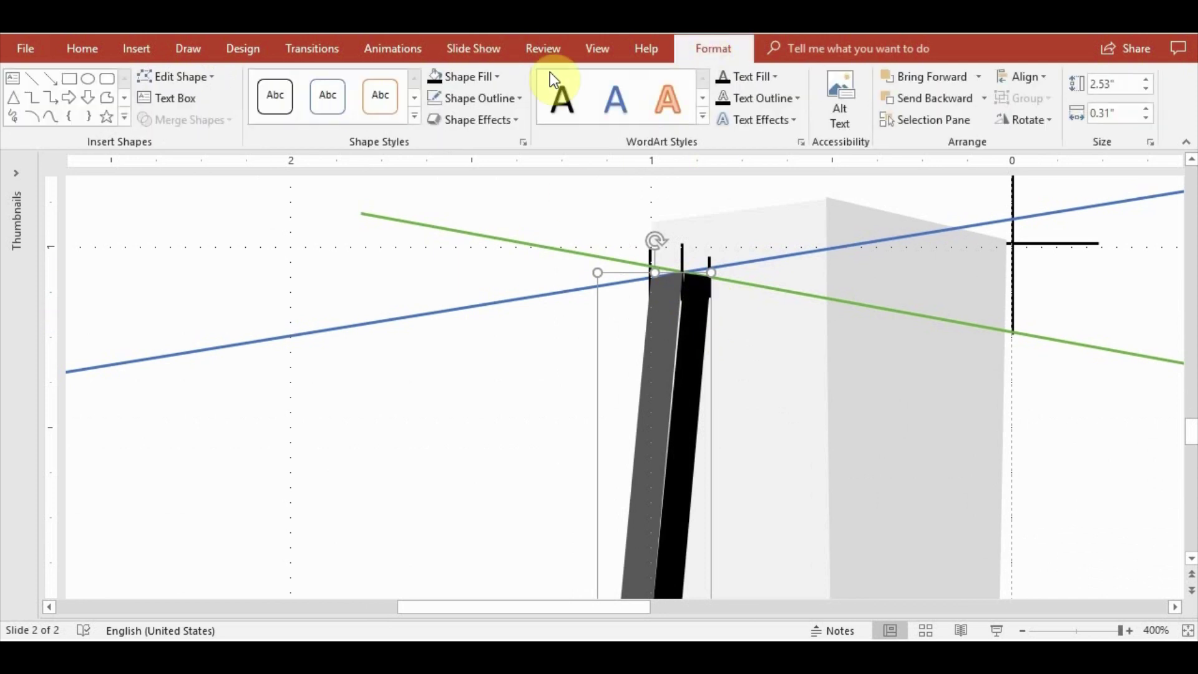
pyautogui.click(144, 79)
pyautogui.click(188, 123)
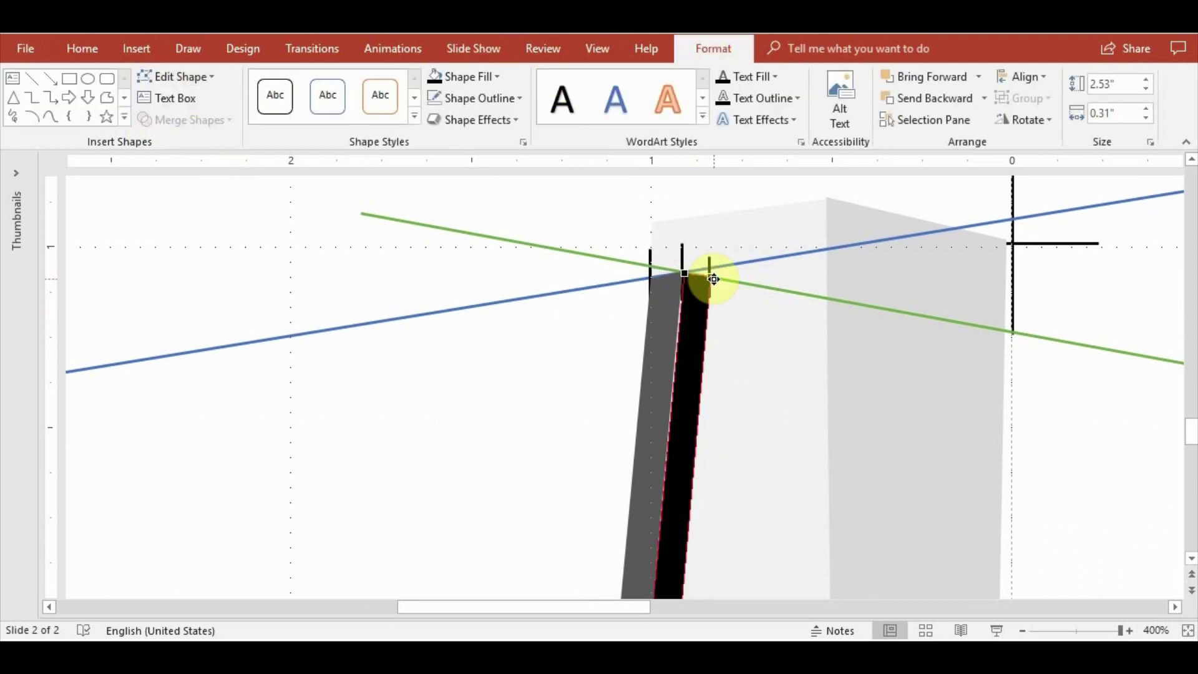
pyautogui.moveTo(709, 276); pyautogui.dragTo(703, 274)
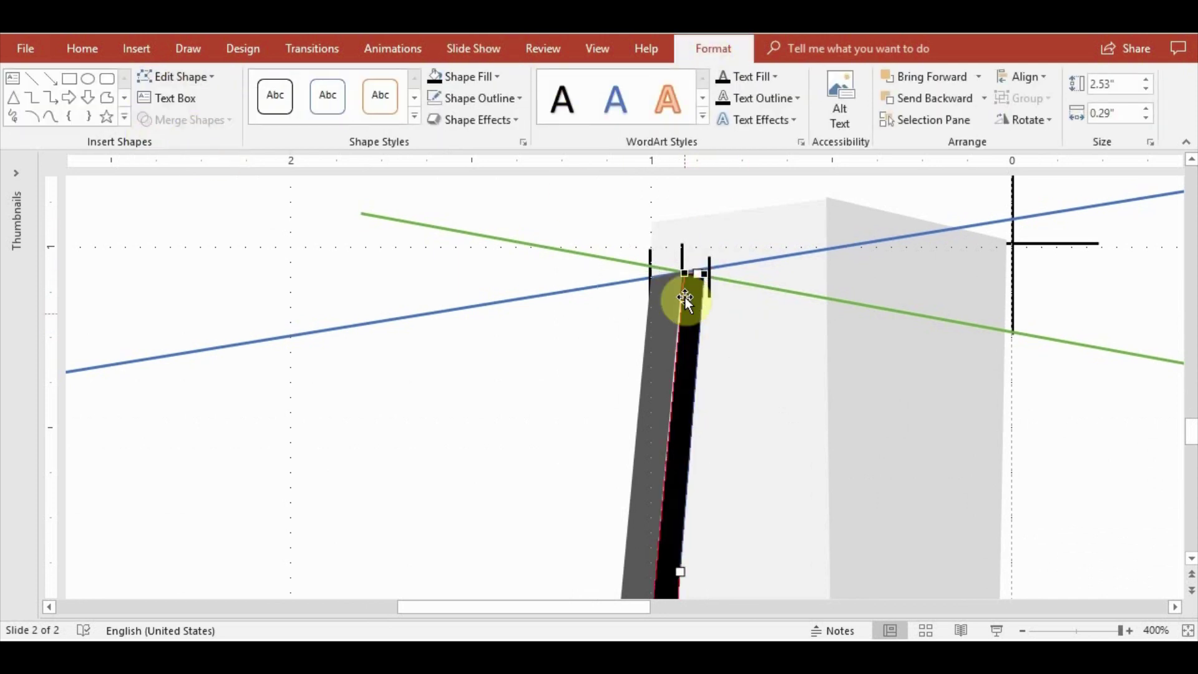
pyautogui.scroll(-3, 702, 421)
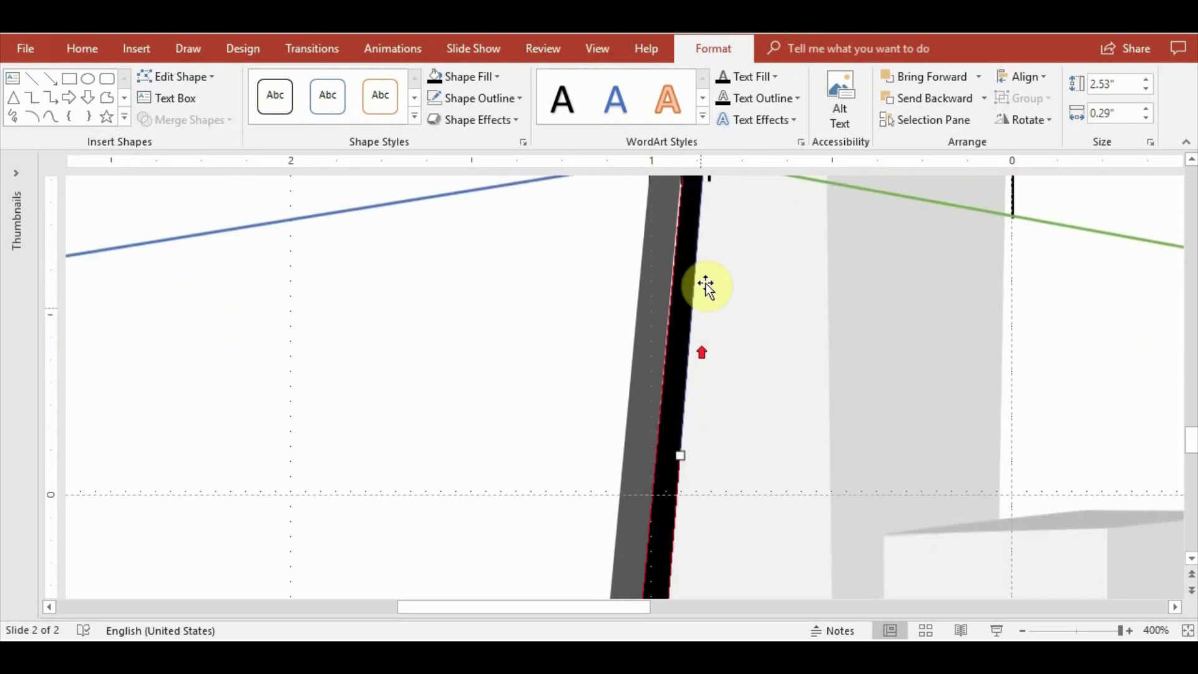
pyautogui.scroll(2, 703, 287)
pyautogui.scroll(-3, 709, 481)
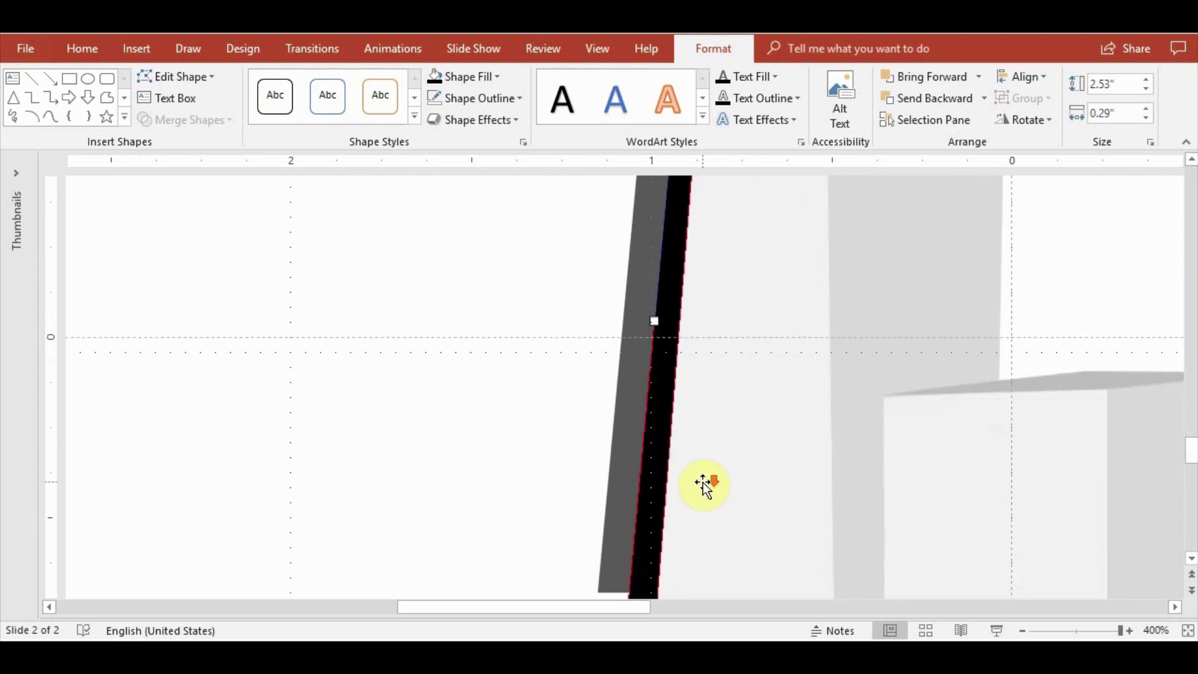
pyautogui.scroll(-4, 674, 484)
pyautogui.scroll(-3, 643, 482)
pyautogui.moveTo(634, 490); pyautogui.dragTo(630, 488)
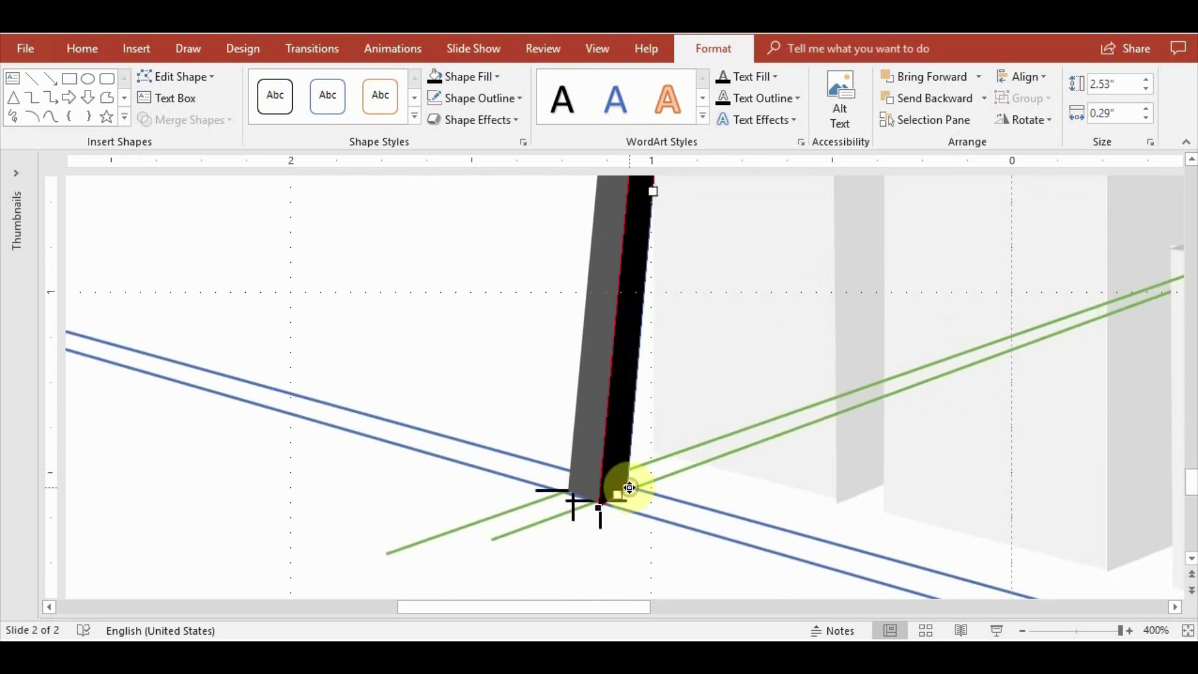
pyautogui.click(433, 500)
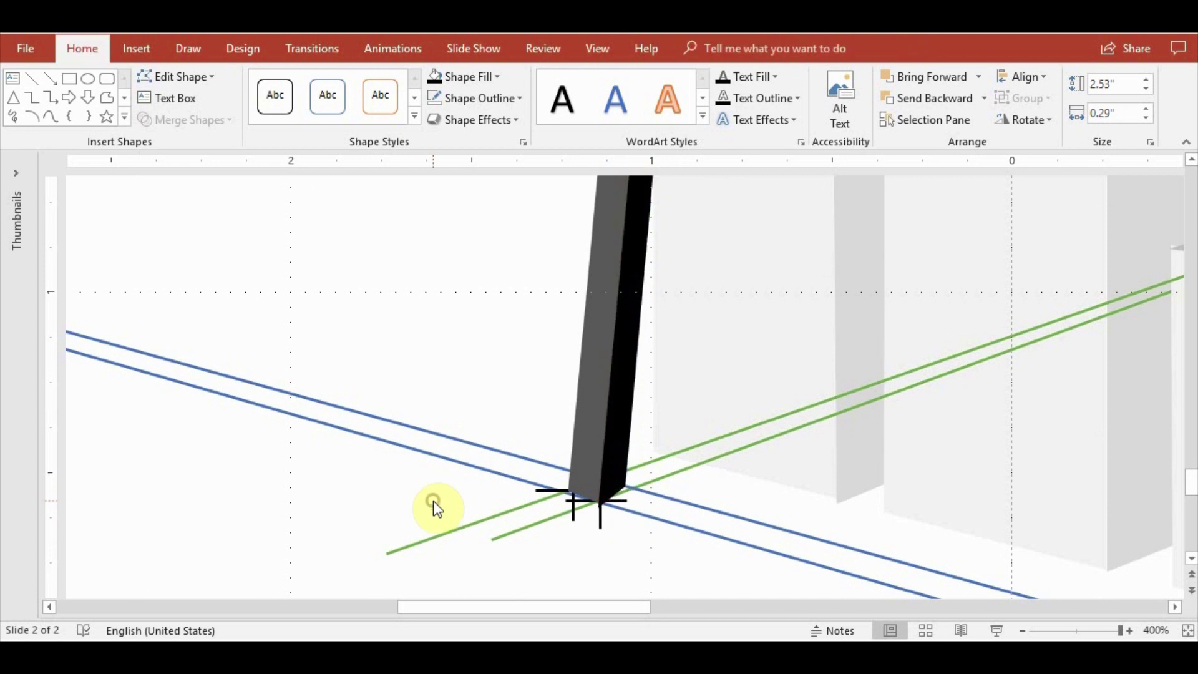
# Move the black rail's bottom point onto the lower line crossing
pyautogui.click(606, 503)
pyautogui.click(730, 51)
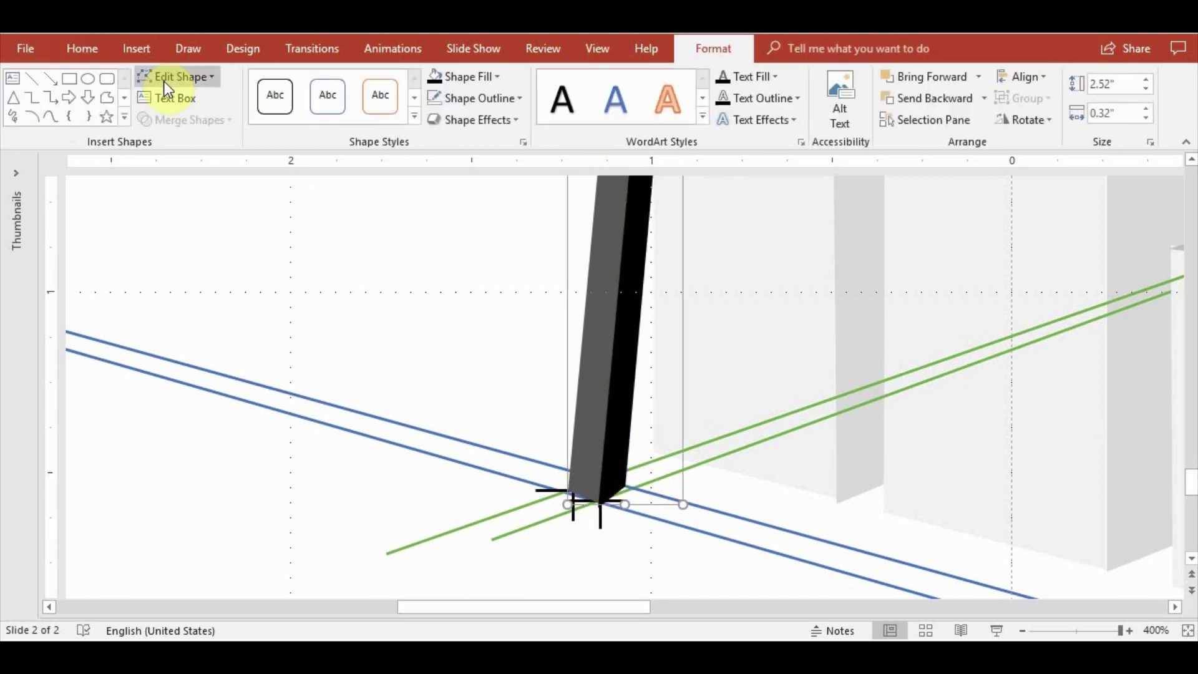
pyautogui.click(168, 78)
pyautogui.click(146, 124)
pyautogui.moveTo(610, 501); pyautogui.dragTo(596, 506)
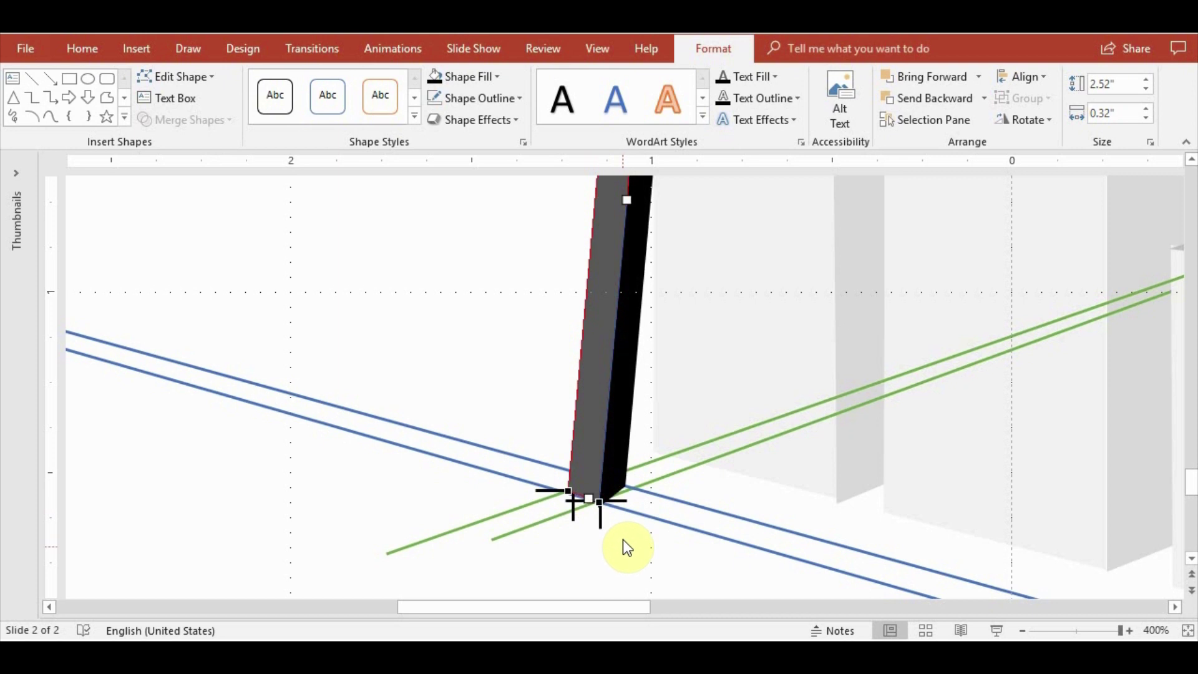
pyautogui.scroll(3, 758, 523)
pyautogui.scroll(3, 758, 523)
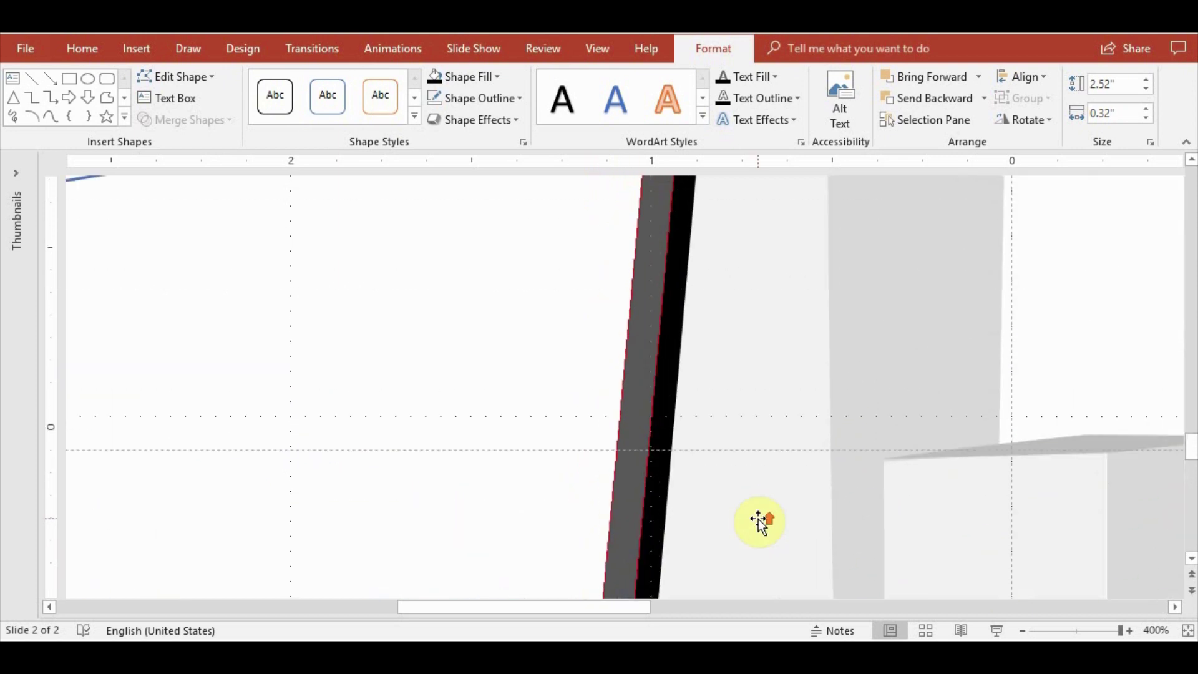
pyautogui.click(704, 496)
pyautogui.scroll(-5, 605, 461)
pyautogui.scroll(-2, 880, 502)
pyautogui.scroll(-2, 879, 484)
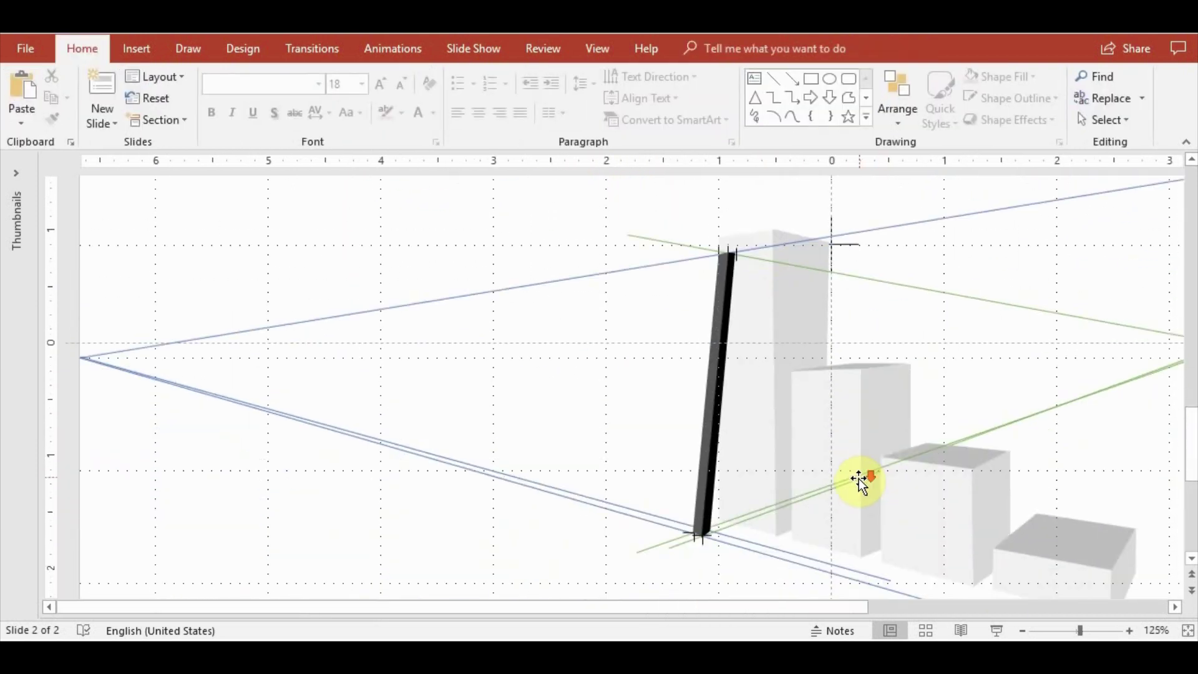
pyautogui.scroll(-3, 808, 384)
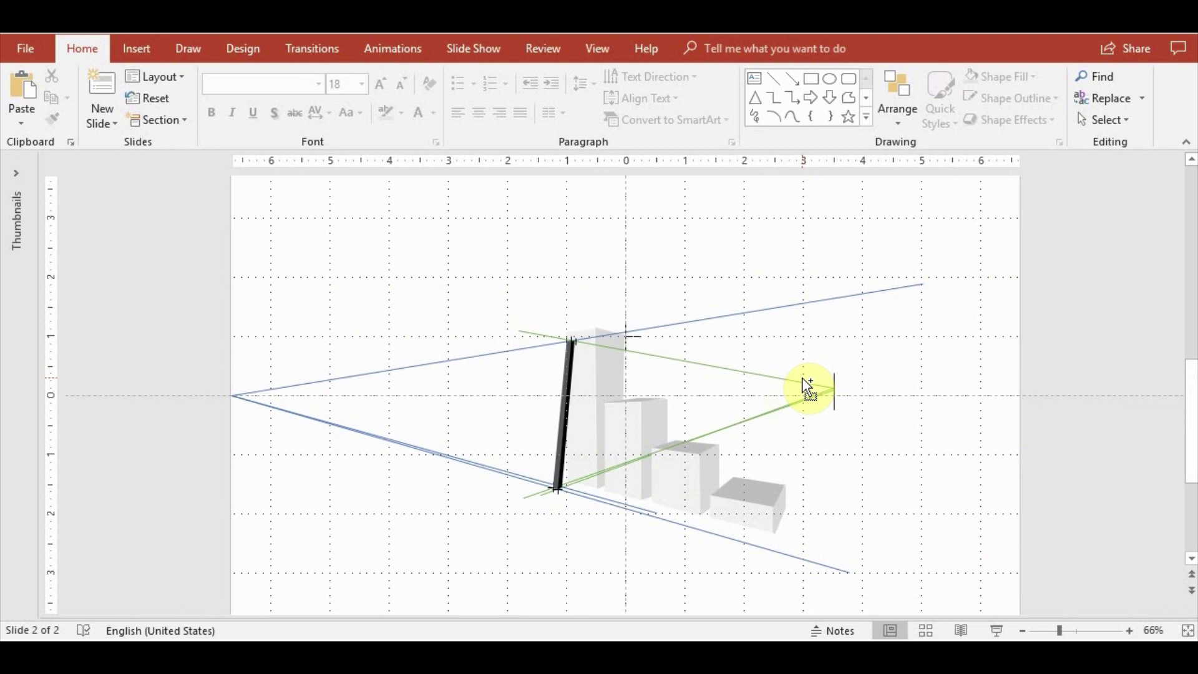
pyautogui.scroll(-1, 808, 387)
pyautogui.scroll(1, 808, 387)
pyautogui.scroll(3, 707, 390)
pyautogui.scroll(3, 330, 362)
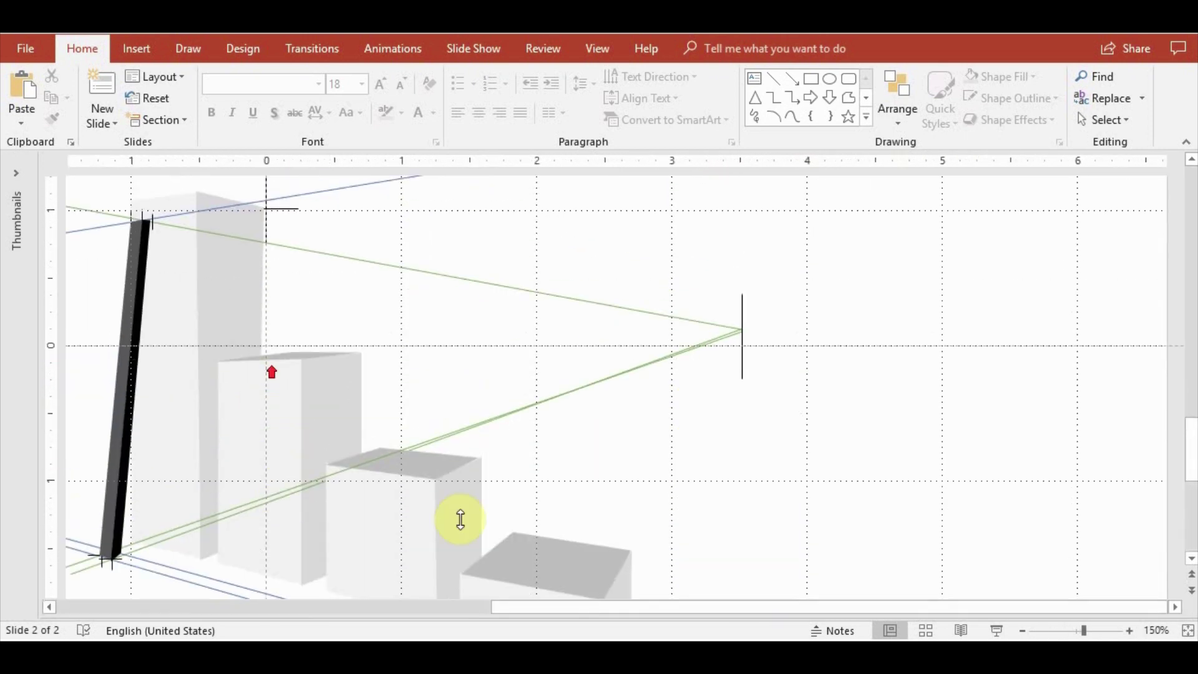
# Edit the gray rail's points, narrowing its top and placing its bottom point on the line crossing
pyautogui.click(141, 256)
pyautogui.scroll(4, 641, 279)
pyautogui.scroll(2, 664, 285)
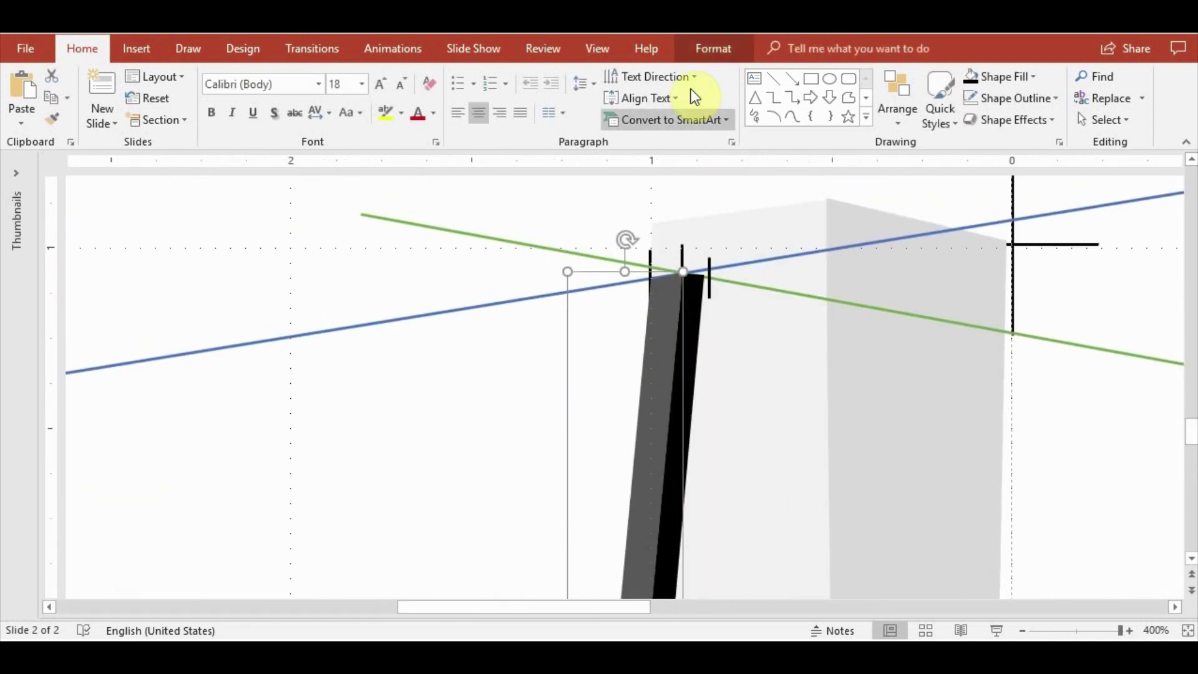
pyautogui.click(713, 48)
pyautogui.click(176, 76)
pyautogui.click(168, 126)
pyautogui.click(672, 276)
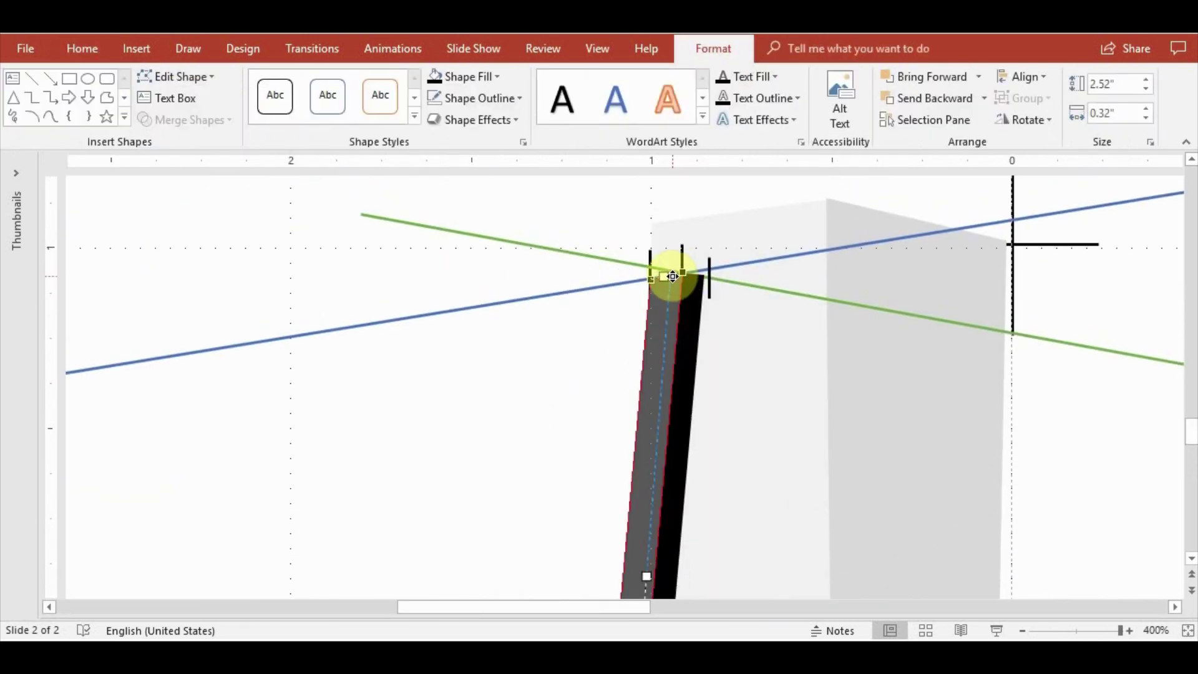
pyautogui.moveTo(673, 276); pyautogui.dragTo(689, 319)
pyautogui.scroll(-2, 684, 362)
pyautogui.scroll(-1, 684, 357)
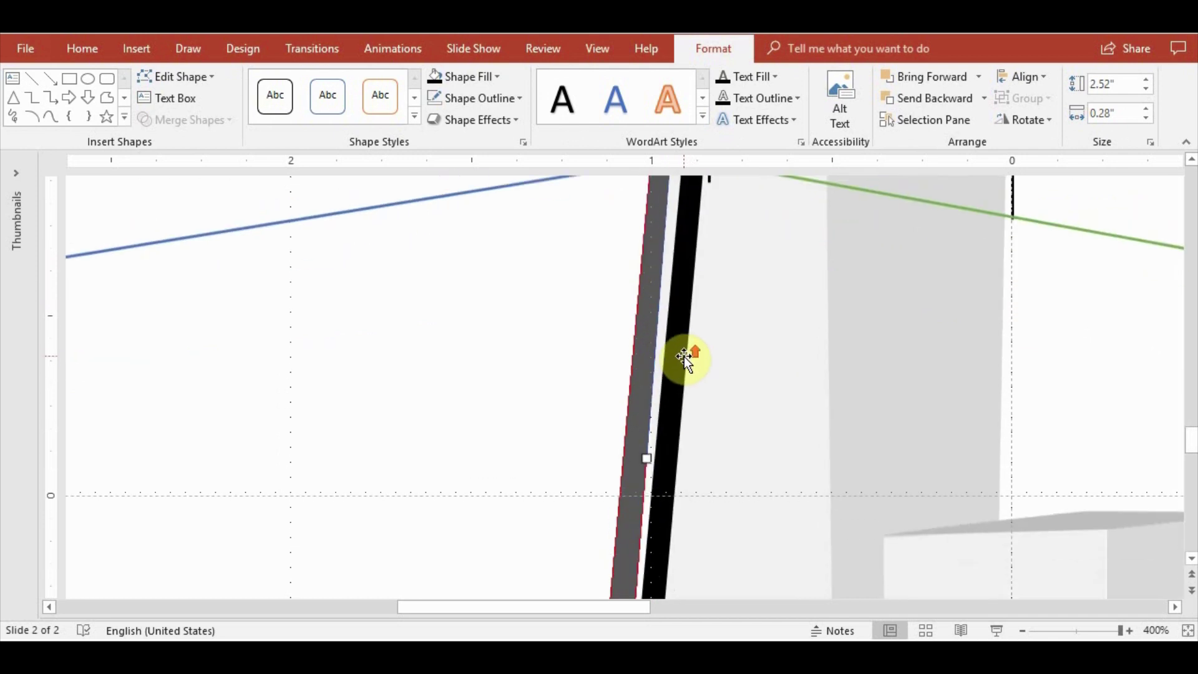
pyautogui.scroll(2, 665, 344)
pyautogui.scroll(-5, 651, 362)
pyautogui.keyDown('ctrl'); pyautogui.scroll(-2, 651, 362); pyautogui.keyUp('ctrl')
pyautogui.keyDown('ctrl'); pyautogui.scroll(-2, 656, 407); pyautogui.keyUp('ctrl')
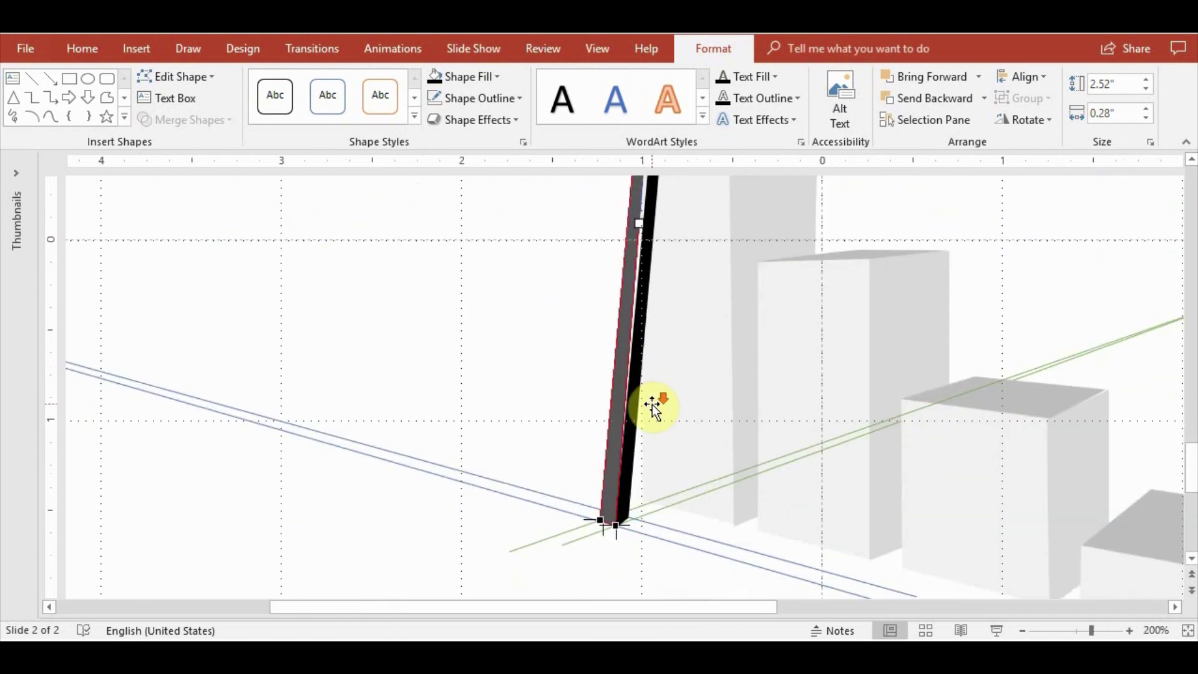
pyautogui.scroll(-1, 655, 407)
pyautogui.moveTo(610, 476); pyautogui.dragTo(612, 479)
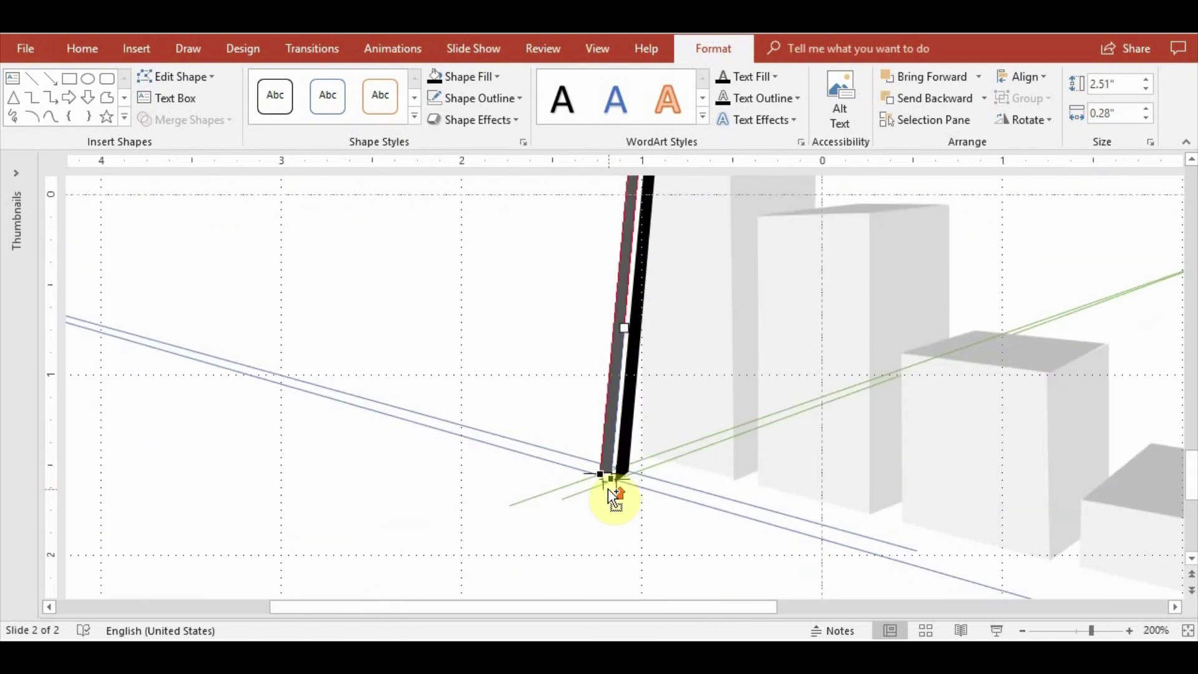
pyautogui.keyDown('ctrl'); pyautogui.scroll(2, 610, 480); pyautogui.keyUp('ctrl')
pyautogui.scroll(2, 615, 460)
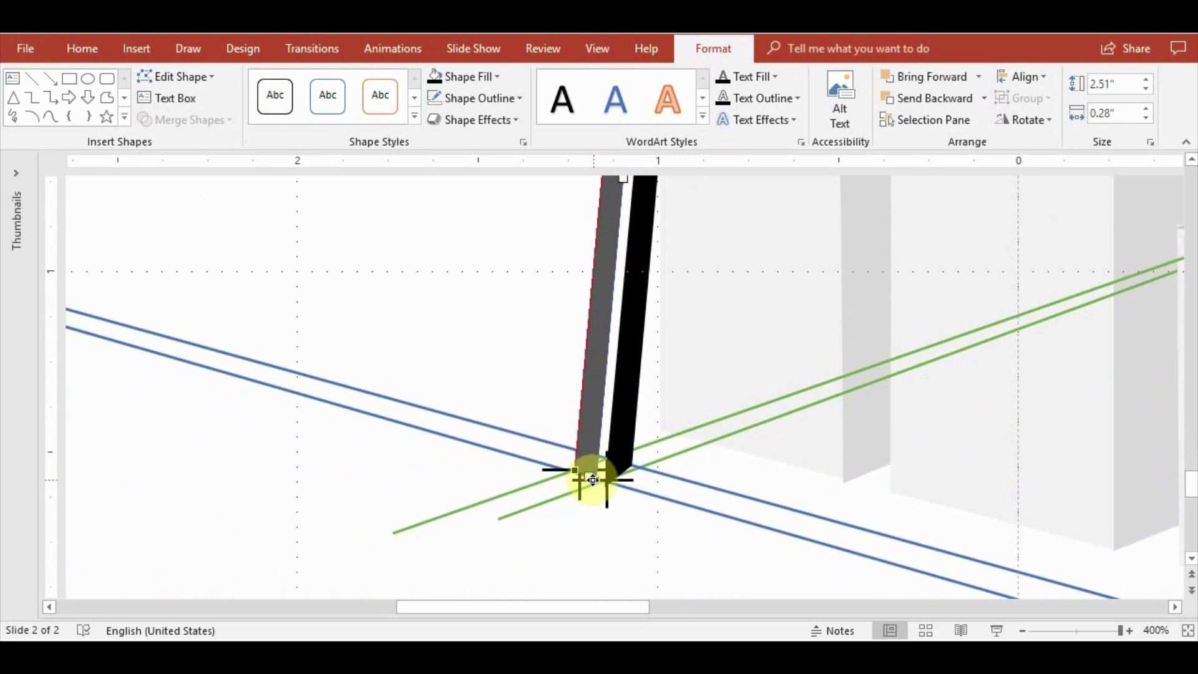
pyautogui.moveTo(593, 480); pyautogui.dragTo(592, 476)
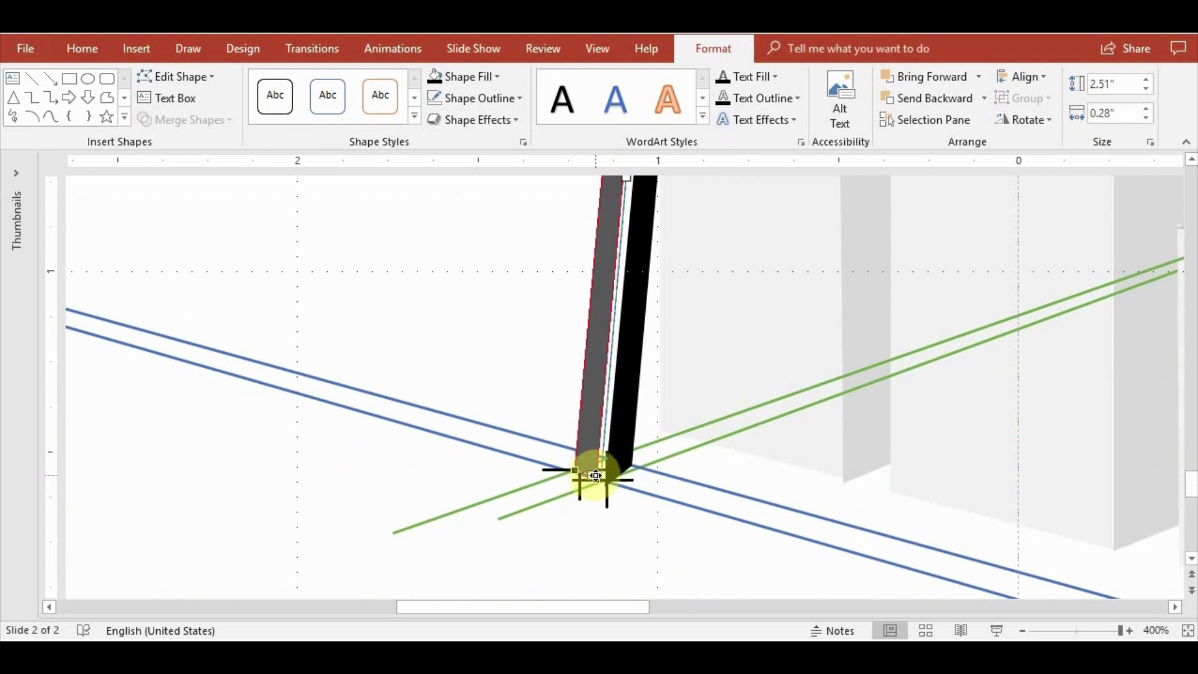
pyautogui.click(542, 507)
pyautogui.moveTo(495, 516); pyautogui.dragTo(490, 516)
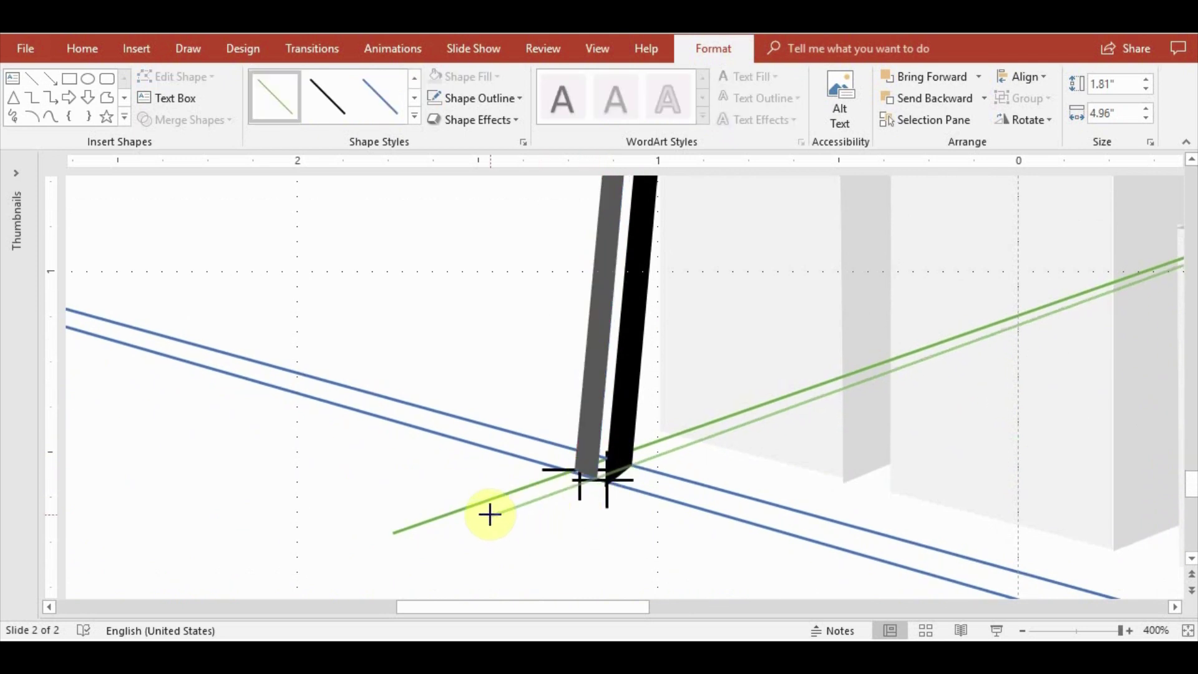
# Drag the black rail's left edge and top point left against the gray rail
pyautogui.click(620, 432)
pyautogui.click(174, 76)
pyautogui.click(165, 123)
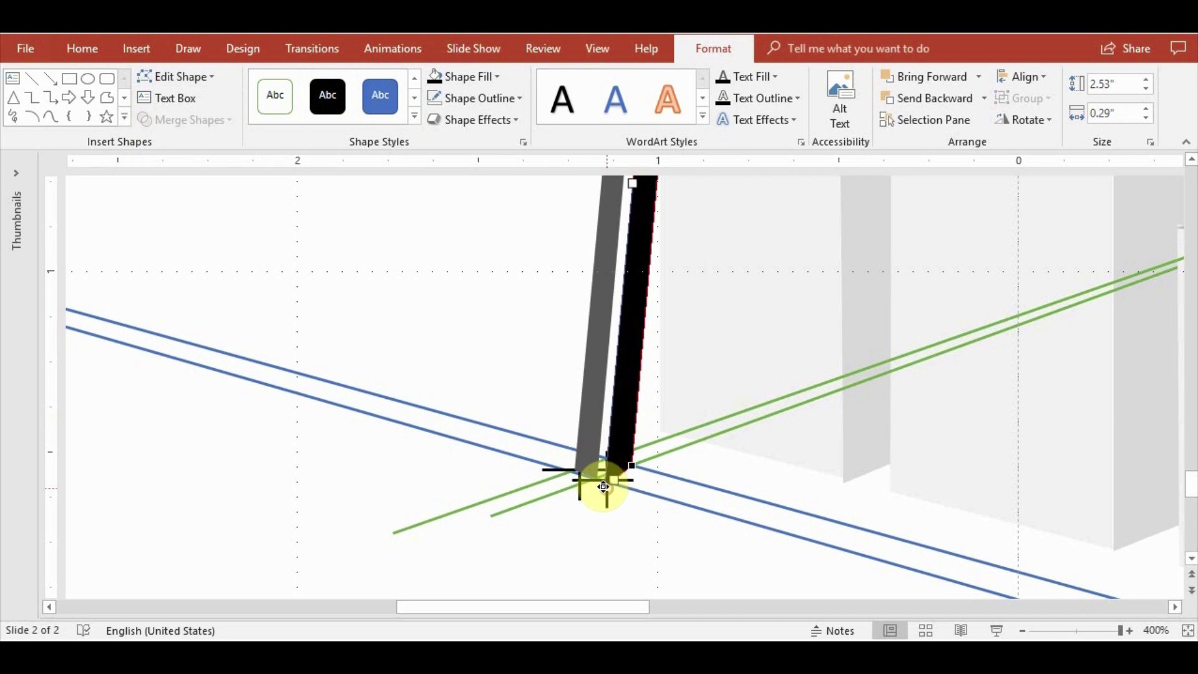
pyautogui.moveTo(604, 486)
pyautogui.mouseDown()
pyautogui.moveTo(597, 478)
pyautogui.moveTo(622, 468)
pyautogui.mouseUp()
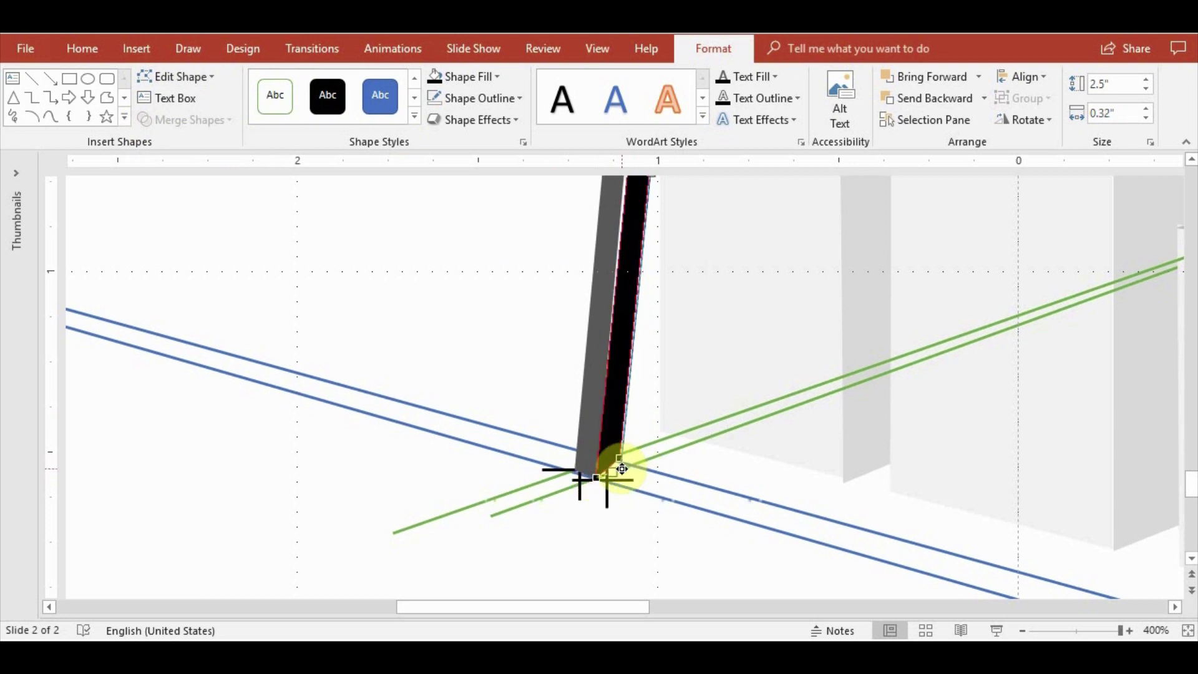
pyautogui.scroll(1, 645, 411)
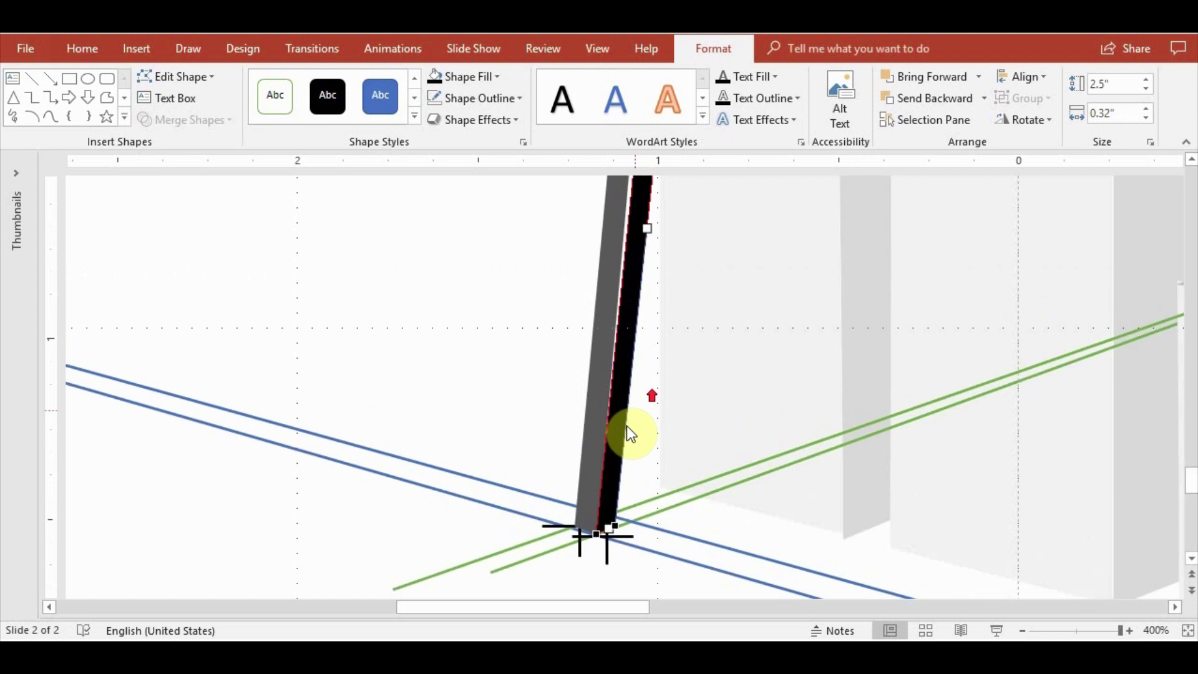
pyautogui.scroll(4, 626, 431)
pyautogui.scroll(3, 620, 436)
pyautogui.scroll(3, 620, 436)
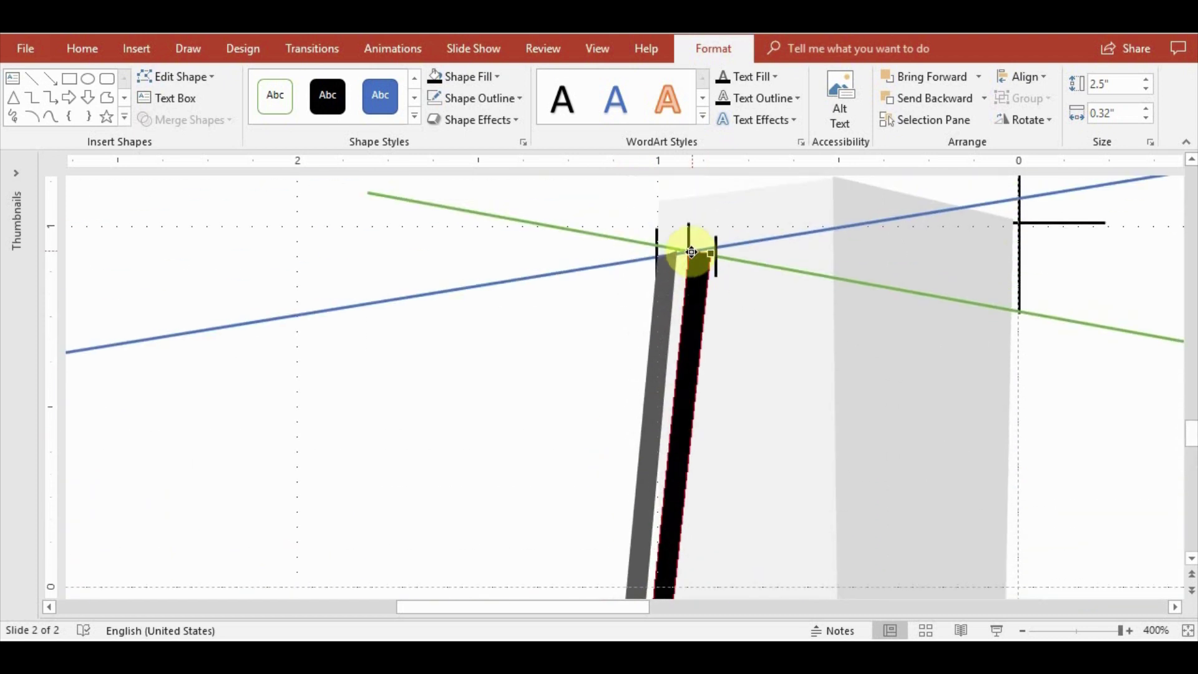
pyautogui.moveTo(690, 253); pyautogui.dragTo(678, 253)
pyautogui.click(368, 194)
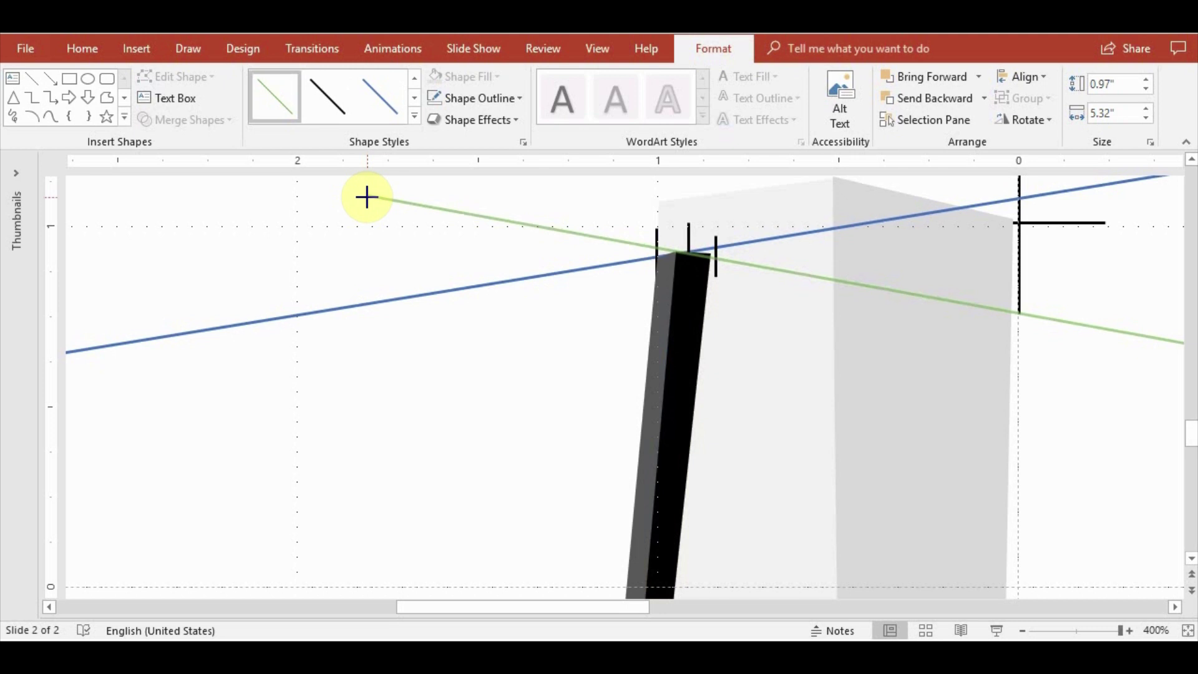
# Pull the black rail's top-right corner in, narrowing it to 0.26" to meet the upper ticks
pyautogui.click(691, 356)
pyautogui.click(175, 76)
pyautogui.click(142, 124)
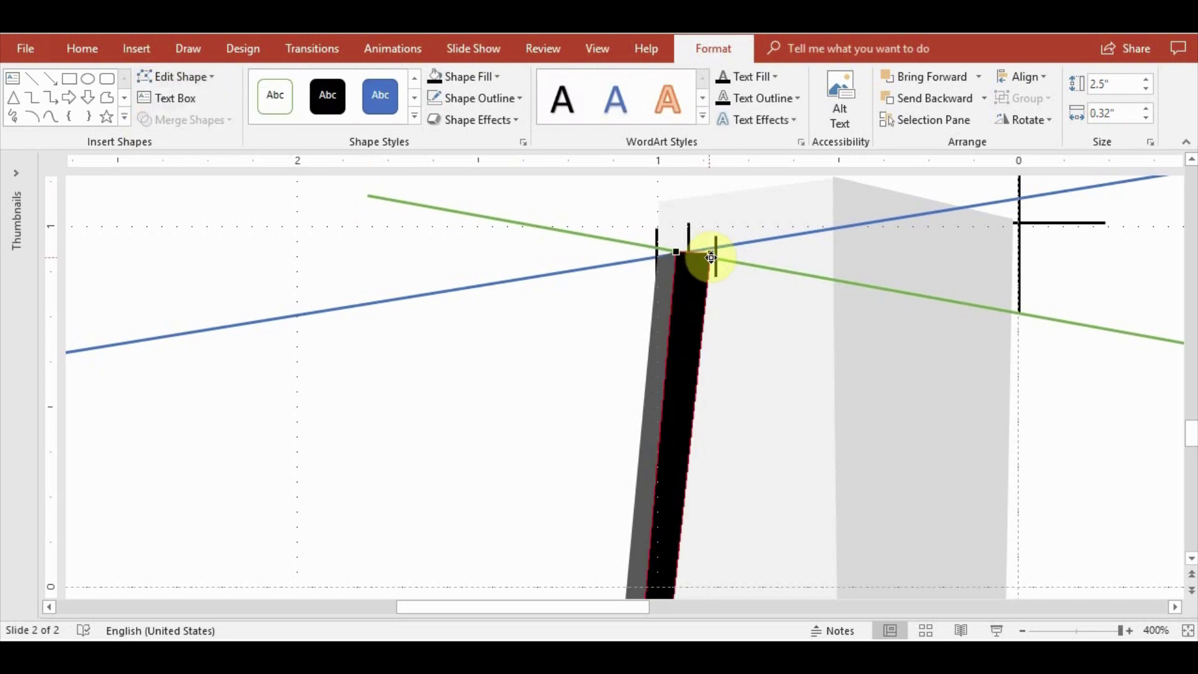
pyautogui.moveTo(713, 253); pyautogui.dragTo(688, 253)
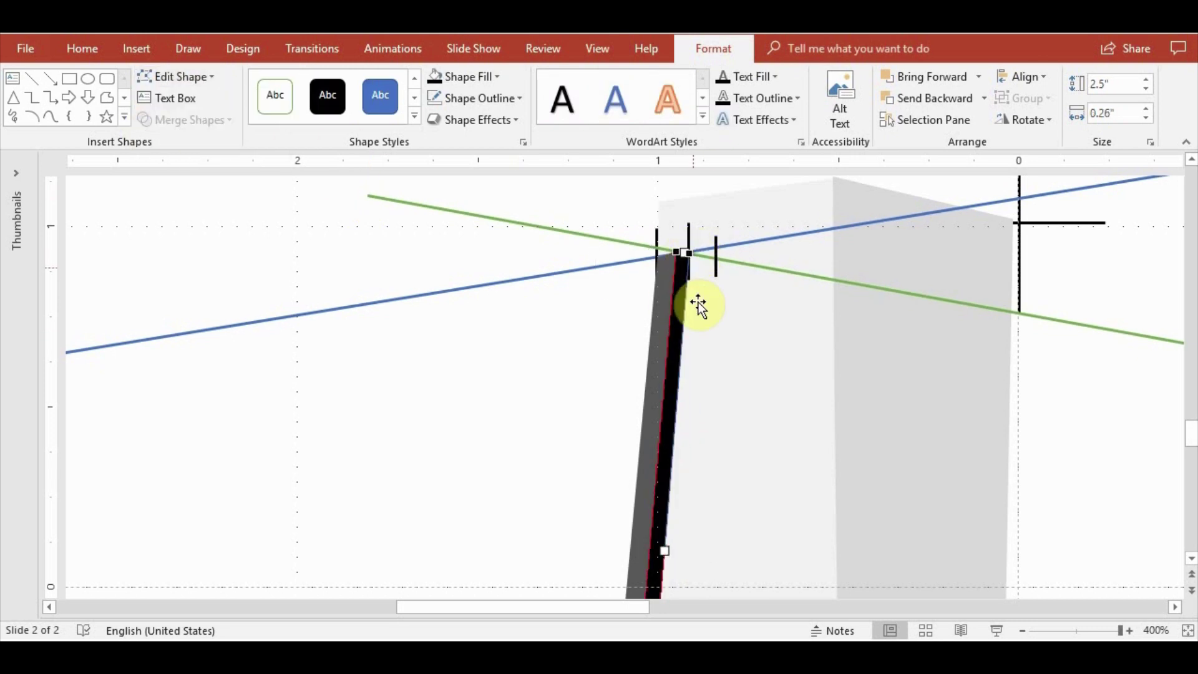
pyautogui.scroll(-5, 722, 413)
# Shift the short tick mark near the tall box's top to the right
pyautogui.click(532, 393)
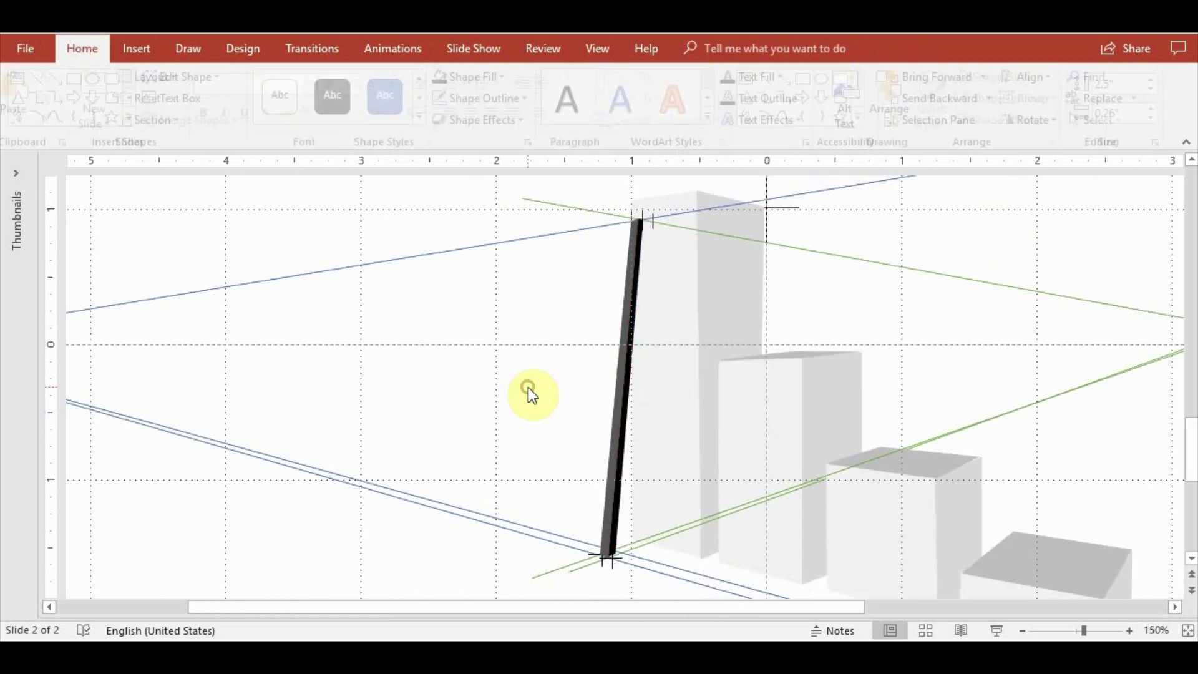
pyautogui.scroll(5, 610, 428)
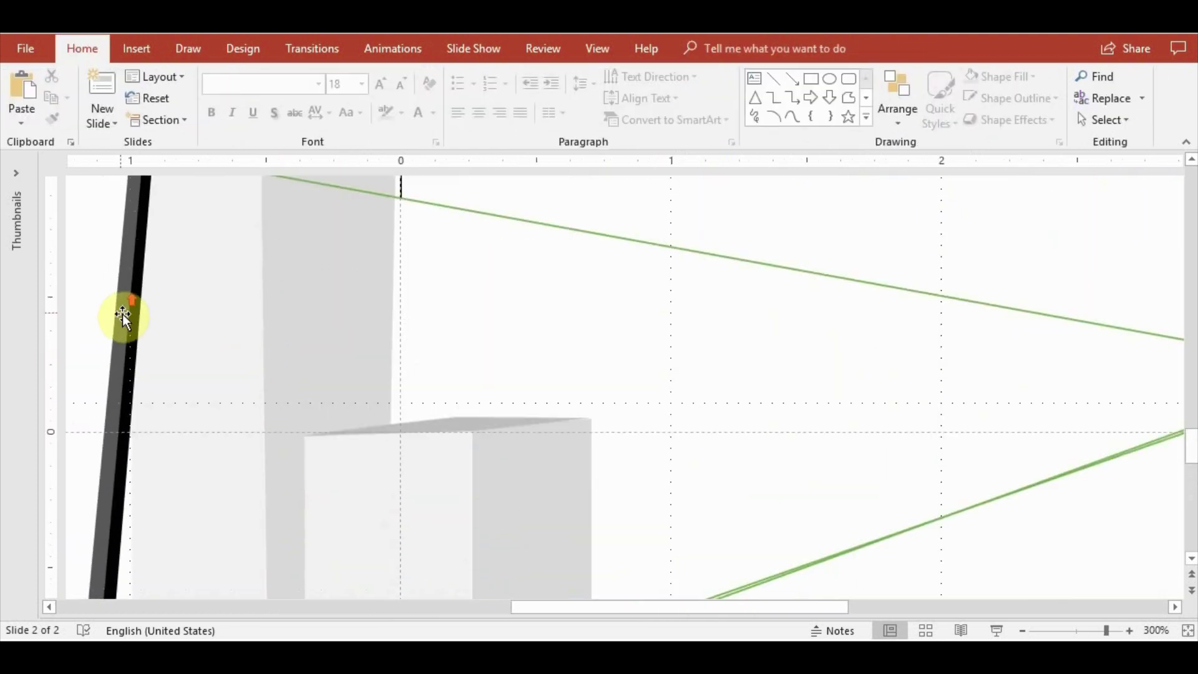
pyautogui.scroll(-3, 219, 362)
pyautogui.scroll(3, 415, 387)
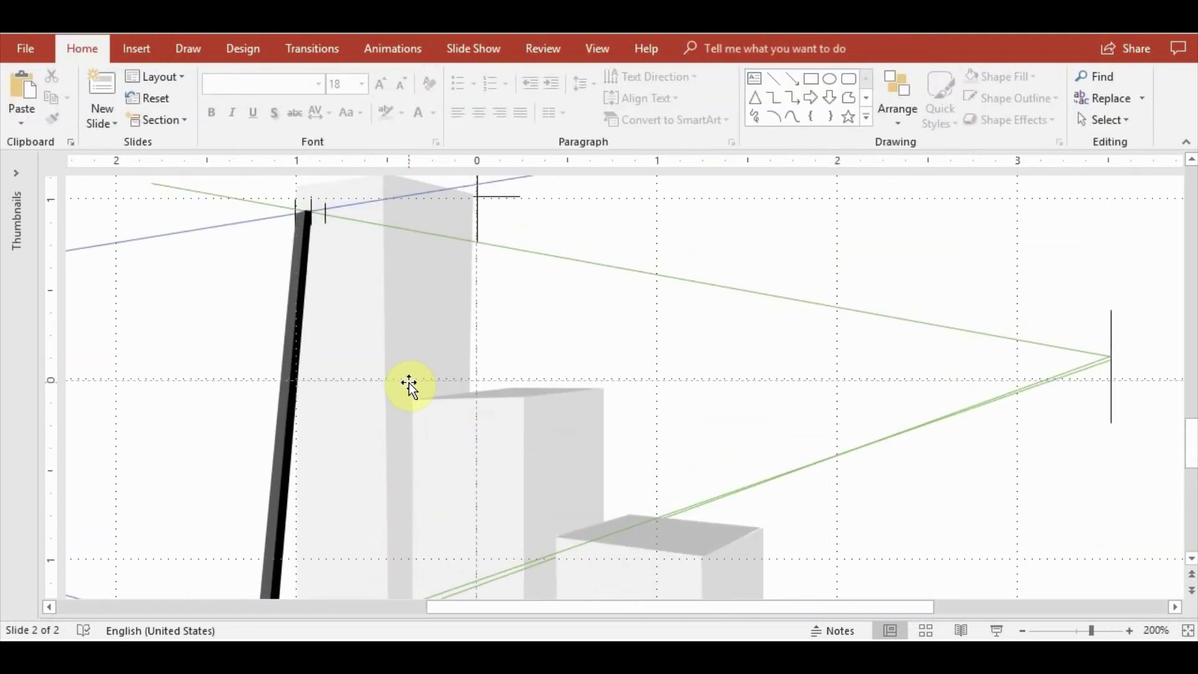
pyautogui.click(327, 203)
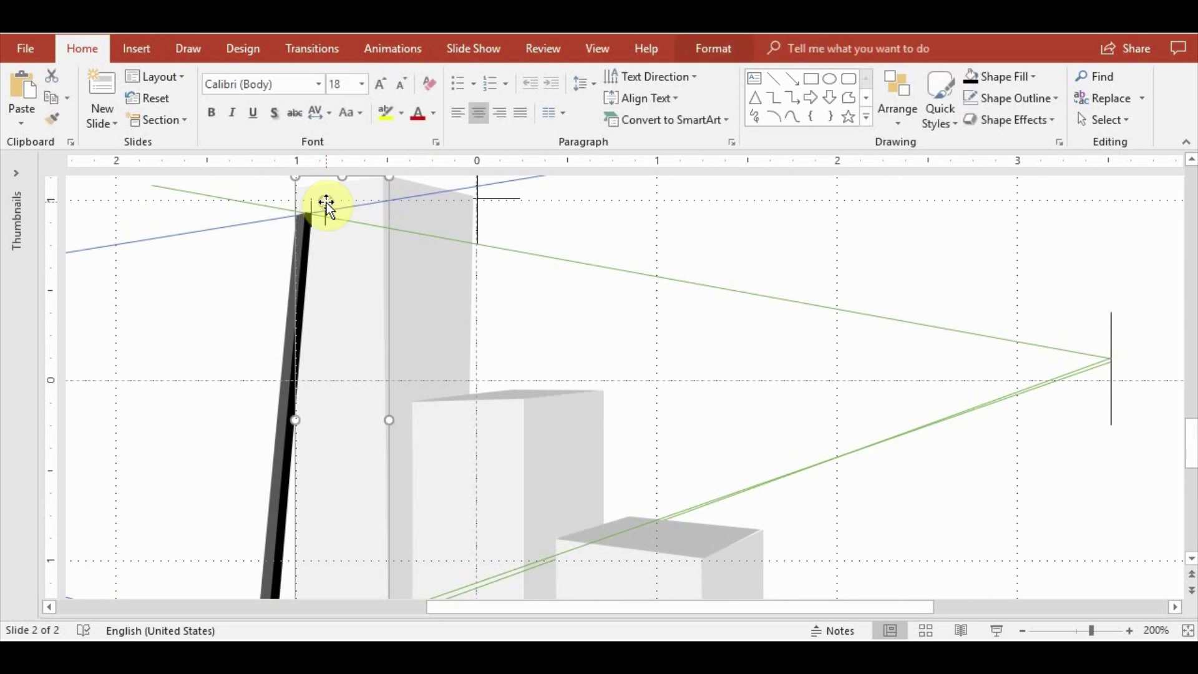
pyautogui.moveTo(324, 215)
pyautogui.mouseDown()
pyautogui.moveTo(378, 220)
pyautogui.moveTo(383, 203)
pyautogui.mouseUp()
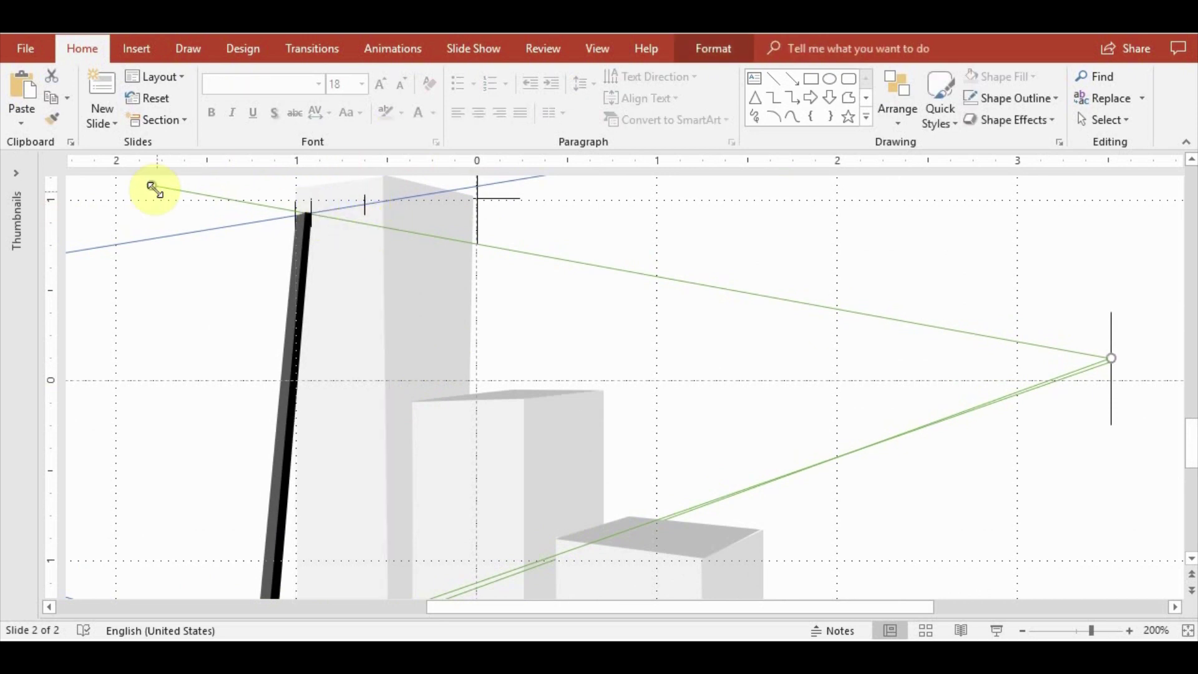
# Shorten the green perspective guide by pulling its left end inward
pyautogui.moveTo(152, 188); pyautogui.dragTo(265, 187)
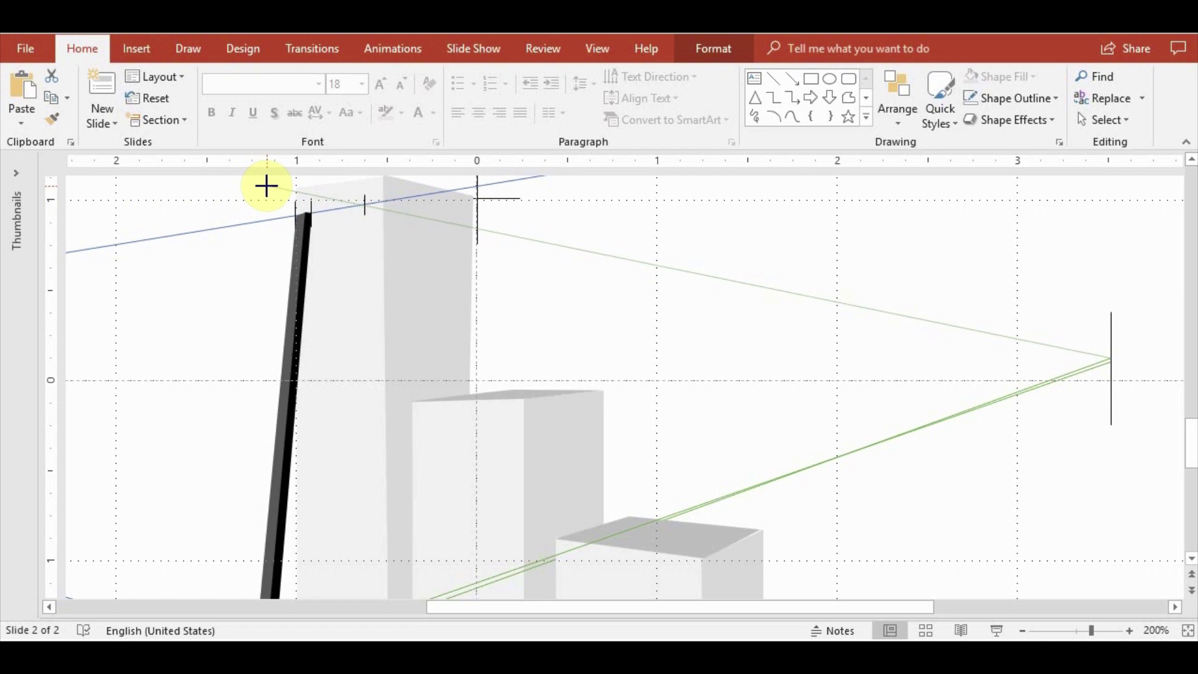
pyautogui.click(220, 298)
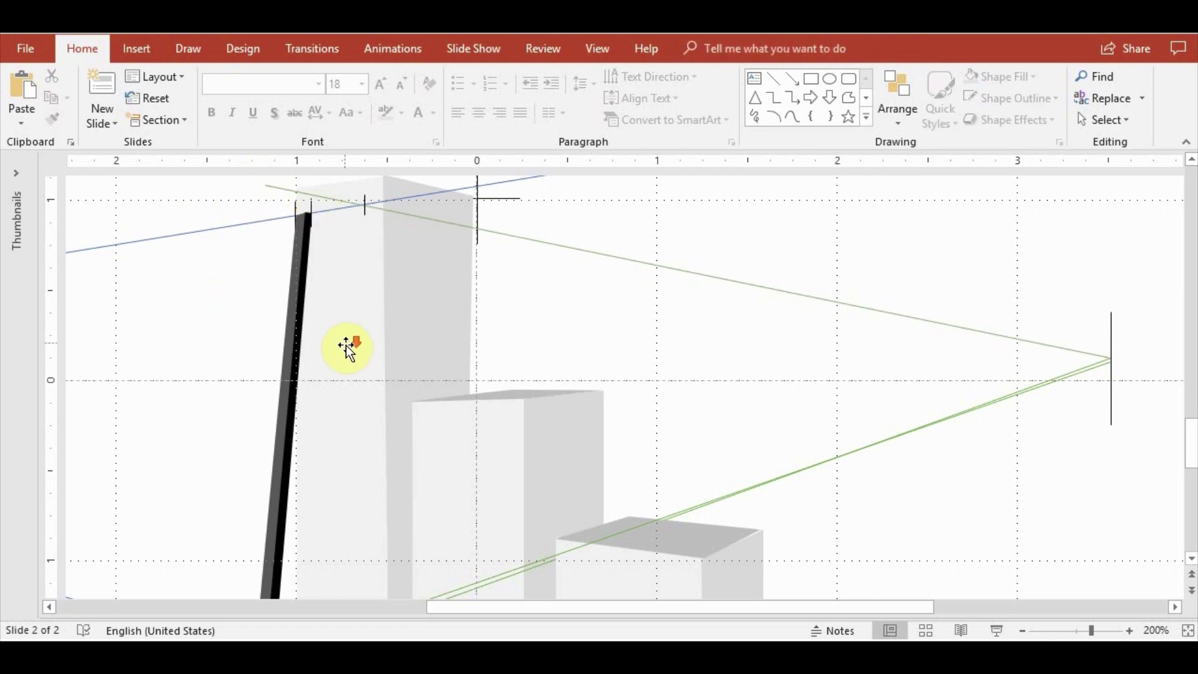
pyautogui.scroll(-3, 347, 346)
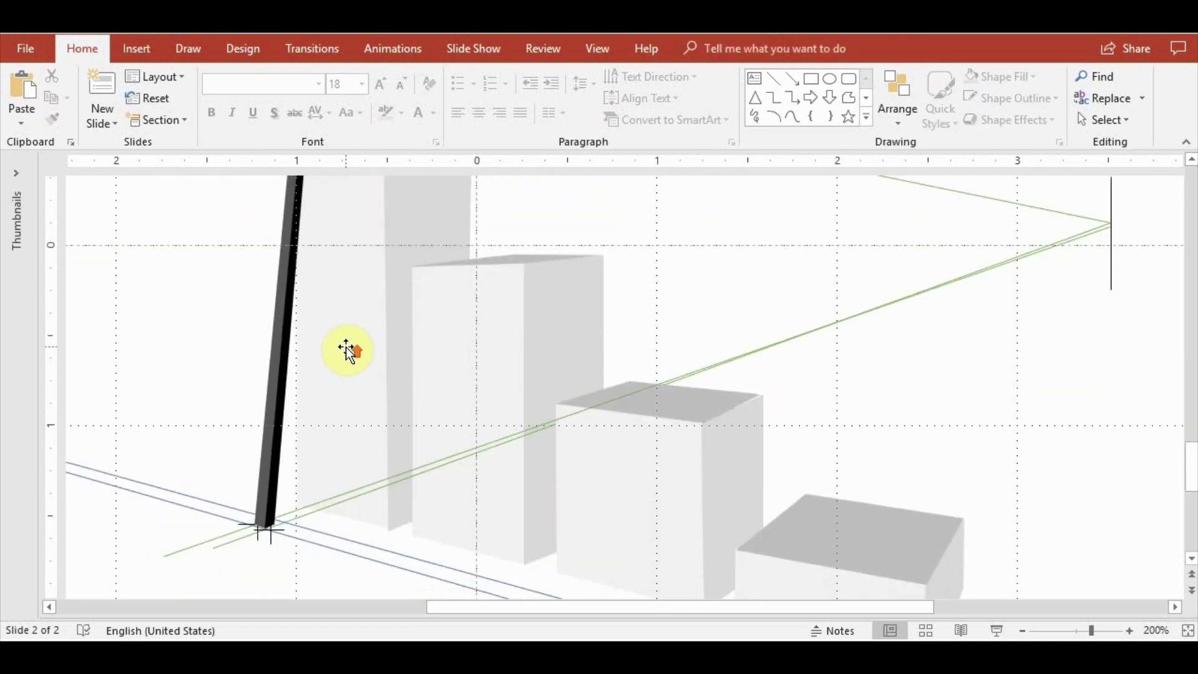
pyautogui.keyDown('ctrl'); pyautogui.scroll(-5, 350, 349); pyautogui.keyUp('ctrl')
pyautogui.keyDown('ctrl'); pyautogui.scroll(-2, 705, 359); pyautogui.keyUp('ctrl')
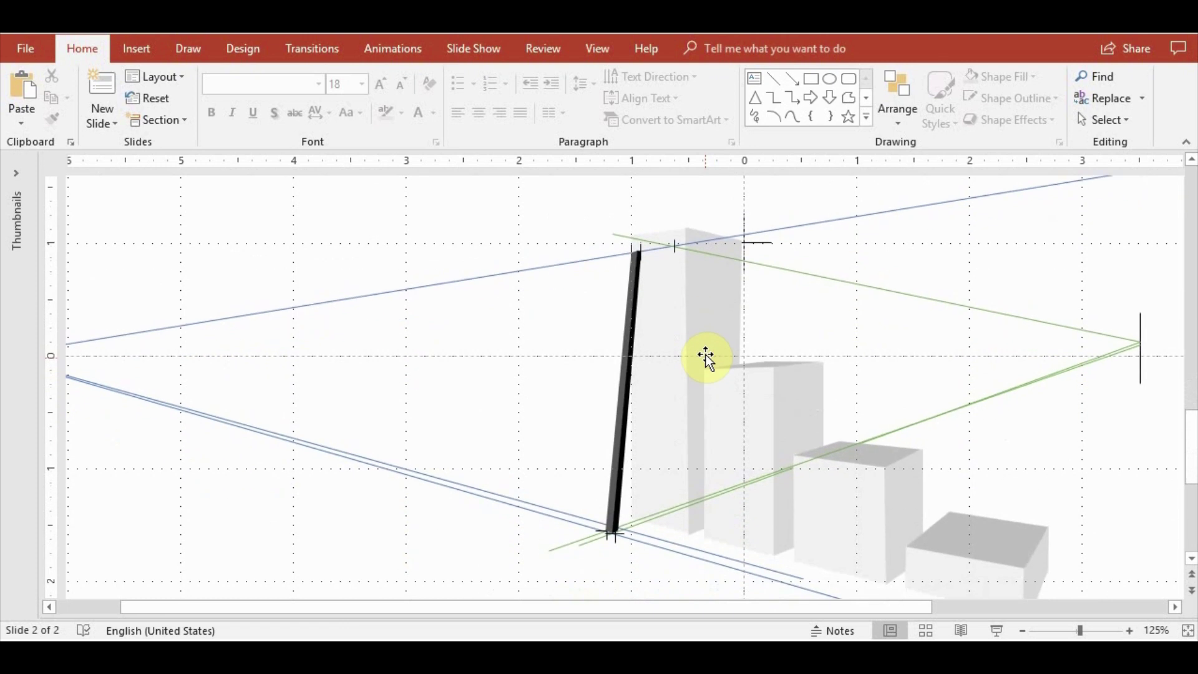
pyautogui.keyDown('ctrl'); pyautogui.scroll(-4, 704, 357); pyautogui.keyUp('ctrl')
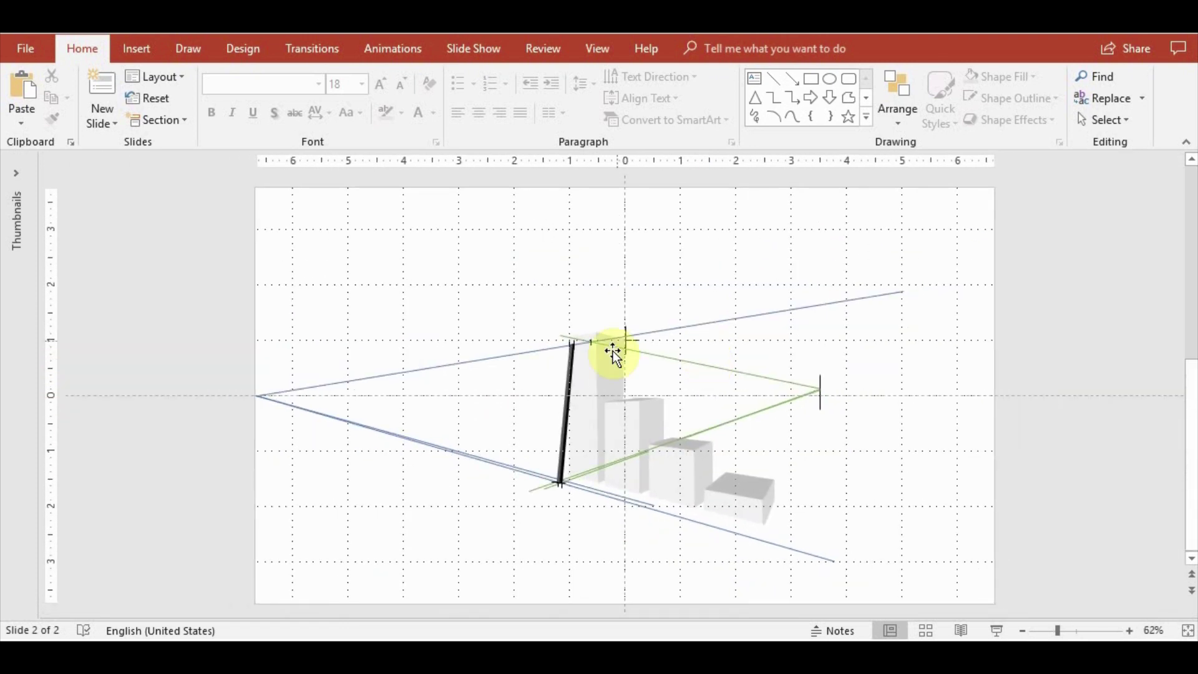
# Check the small line at the tall bar's top, then bring up the Shapes gallery
pyautogui.click(590, 342)
pyautogui.keyDown('ctrl'); pyautogui.scroll(4, 599, 374); pyautogui.keyUp('ctrl')
pyautogui.keyDown('ctrl'); pyautogui.scroll(4, 736, 428); pyautogui.keyUp('ctrl')
pyautogui.scroll(-3, 742, 406)
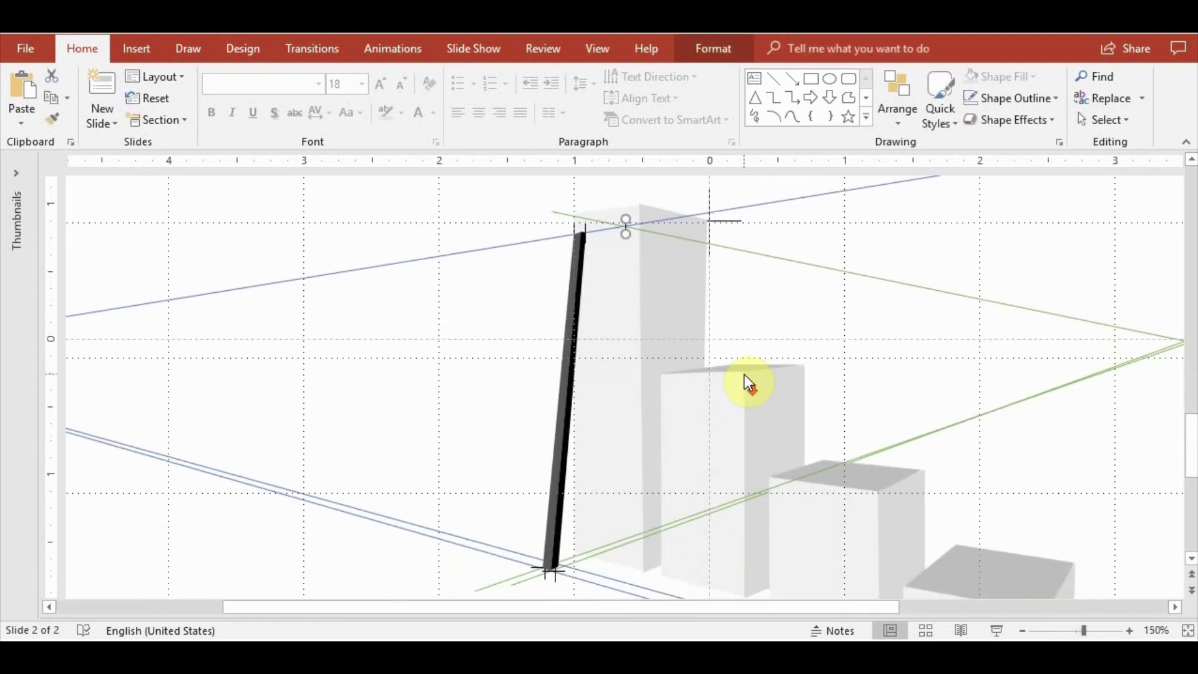
pyautogui.click(877, 213)
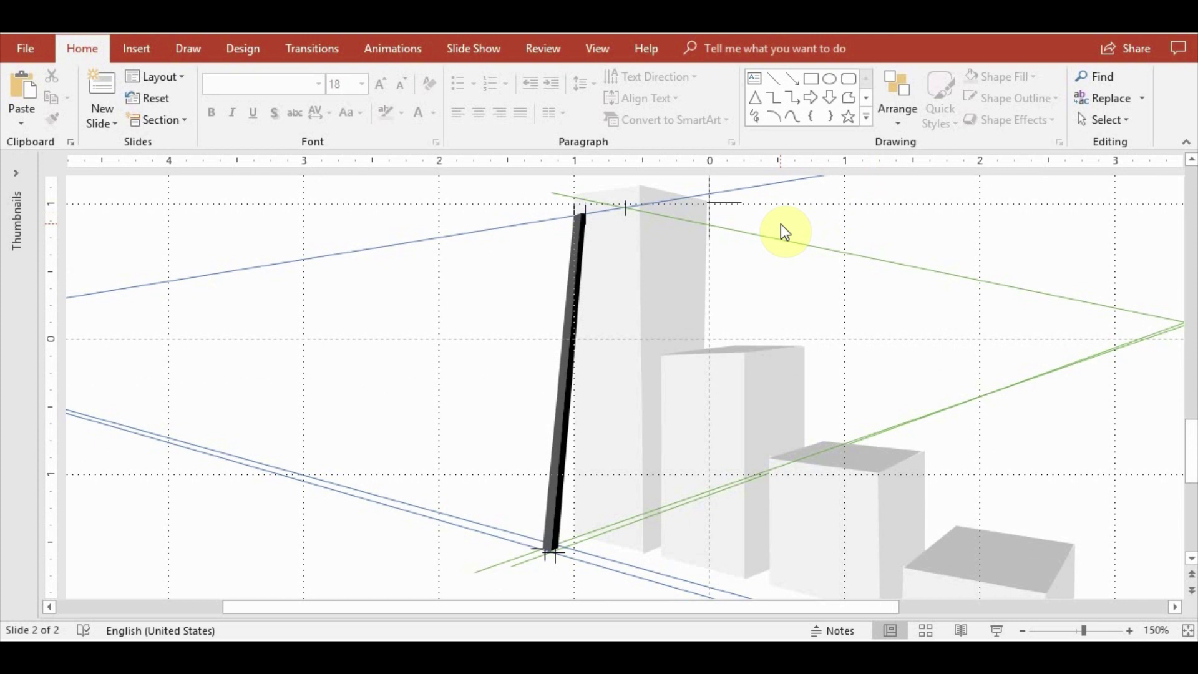
pyautogui.click(136, 49)
pyautogui.click(275, 103)
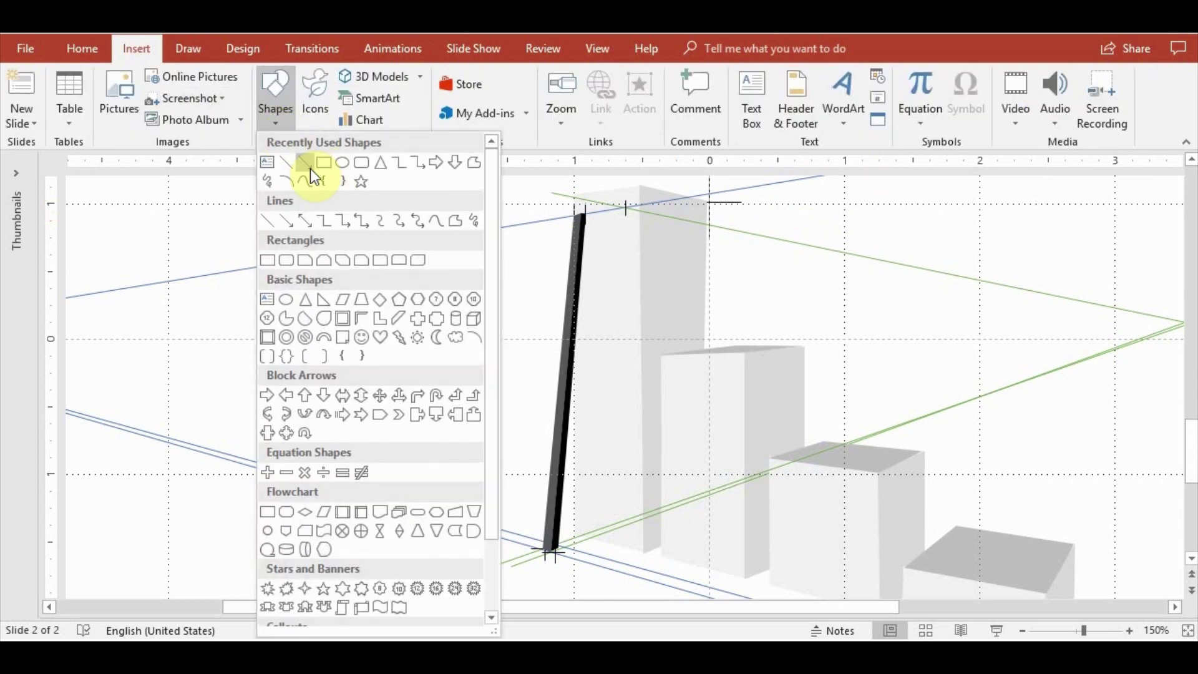
# Draw a second freeform rail down the tall box beside the first and fill it dark grey
pyautogui.click(474, 164)
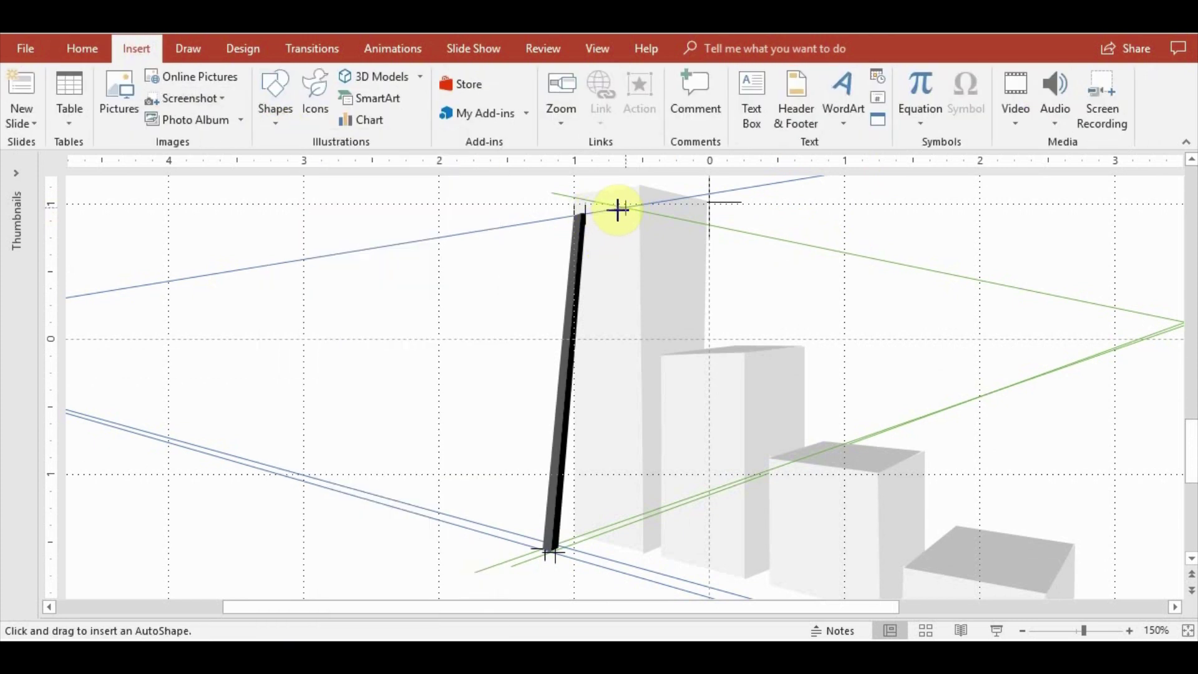
pyautogui.moveTo(581, 238); pyautogui.dragTo(596, 566)
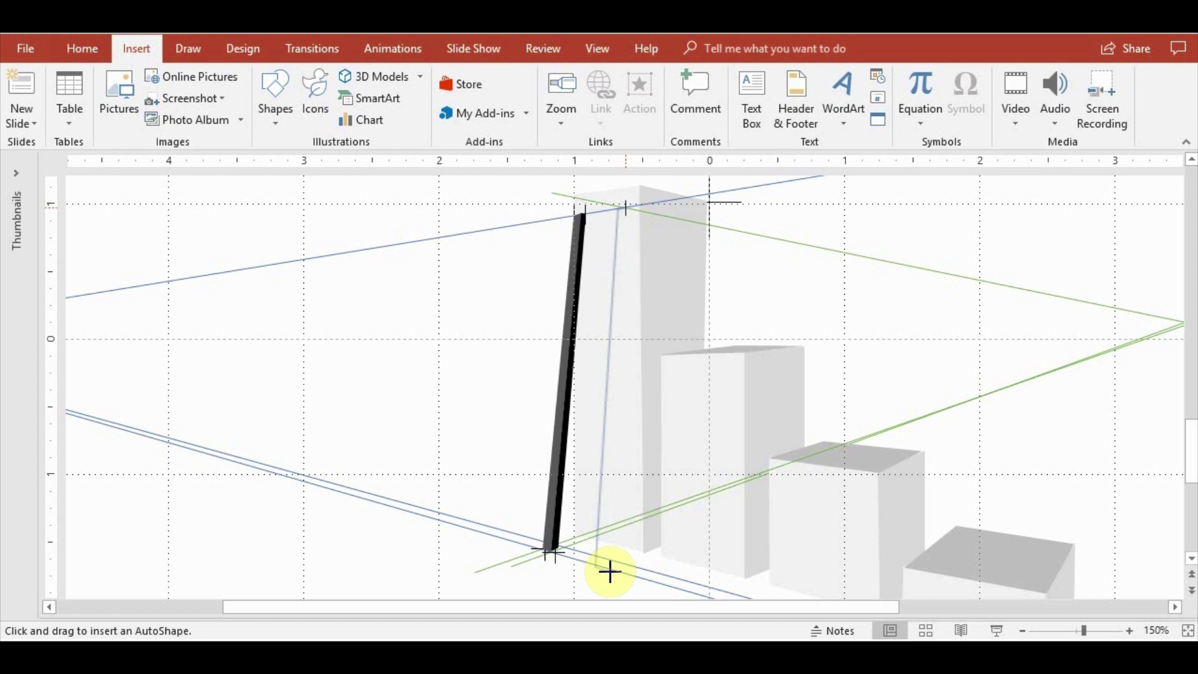
pyautogui.moveTo(661, 333); pyautogui.dragTo(626, 208)
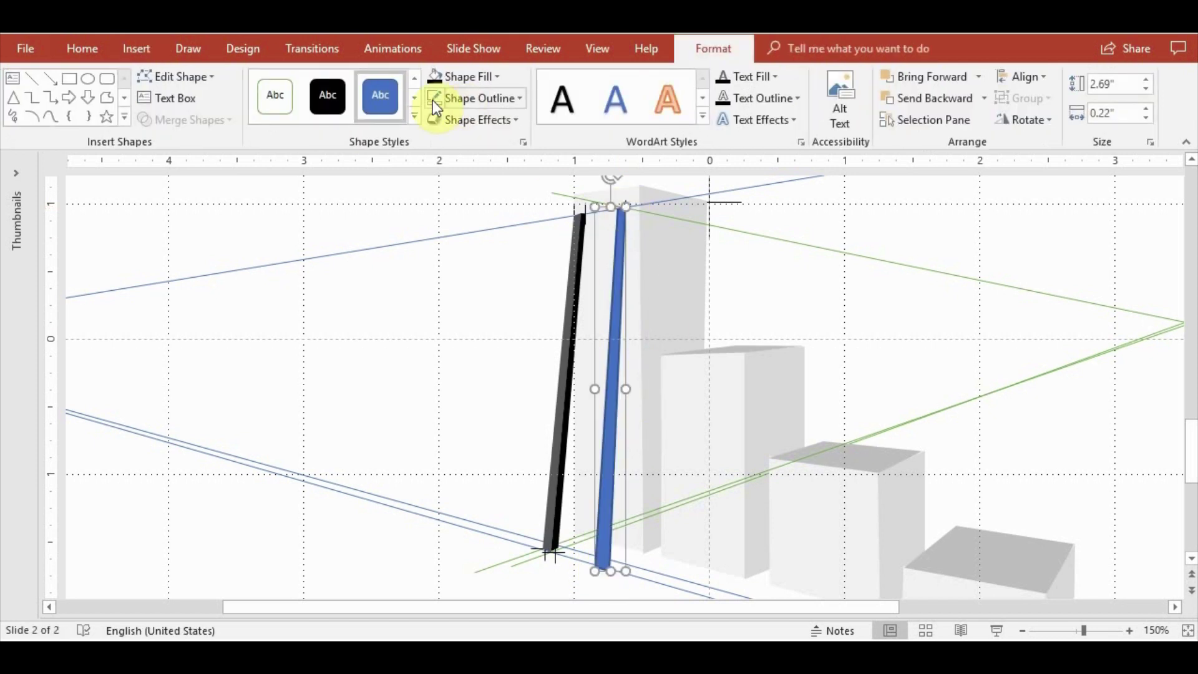
pyautogui.click(497, 77)
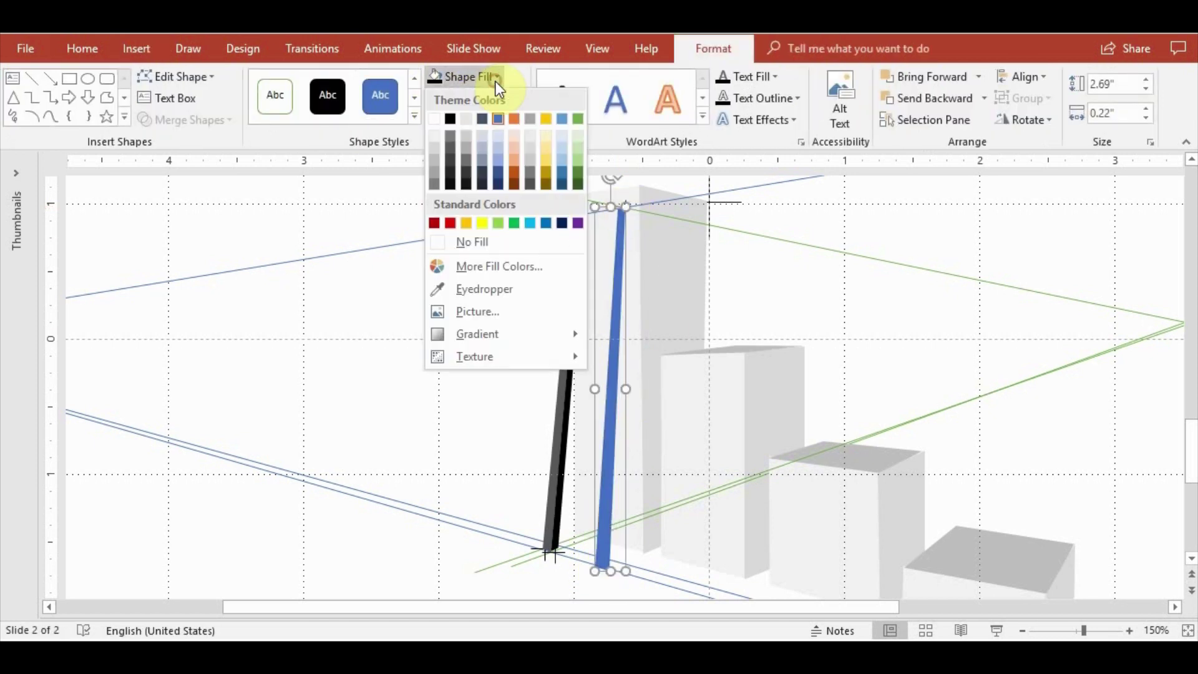
pyautogui.click(451, 149)
pyautogui.click(453, 371)
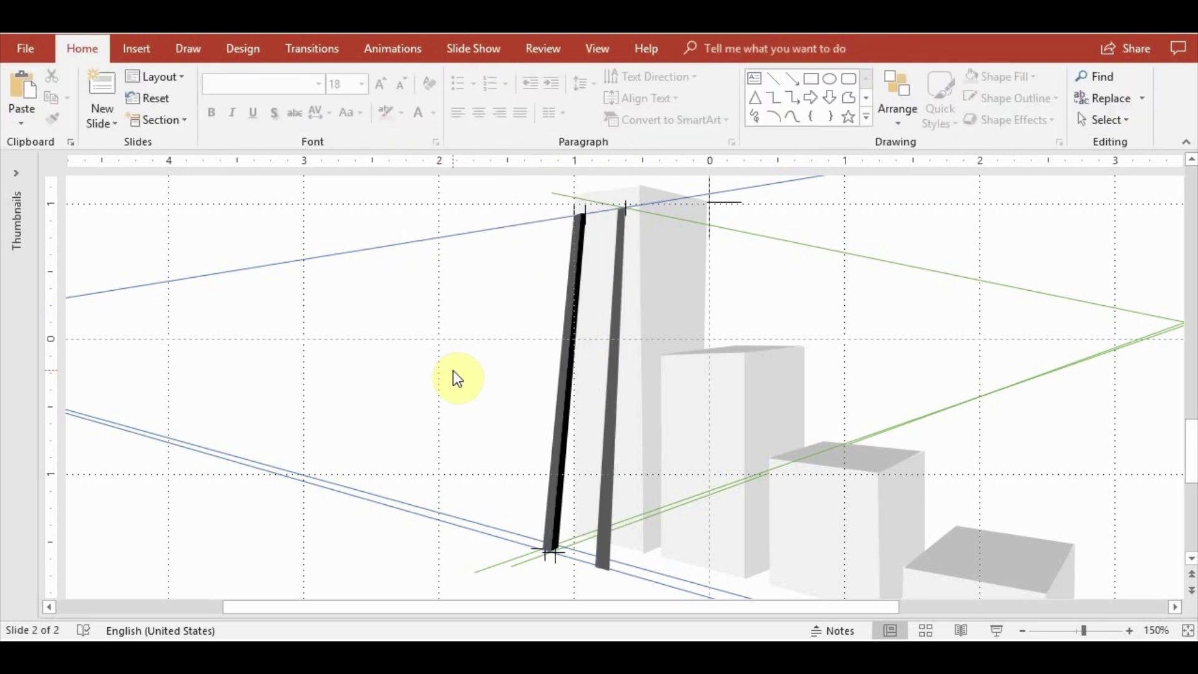
pyautogui.click(136, 50)
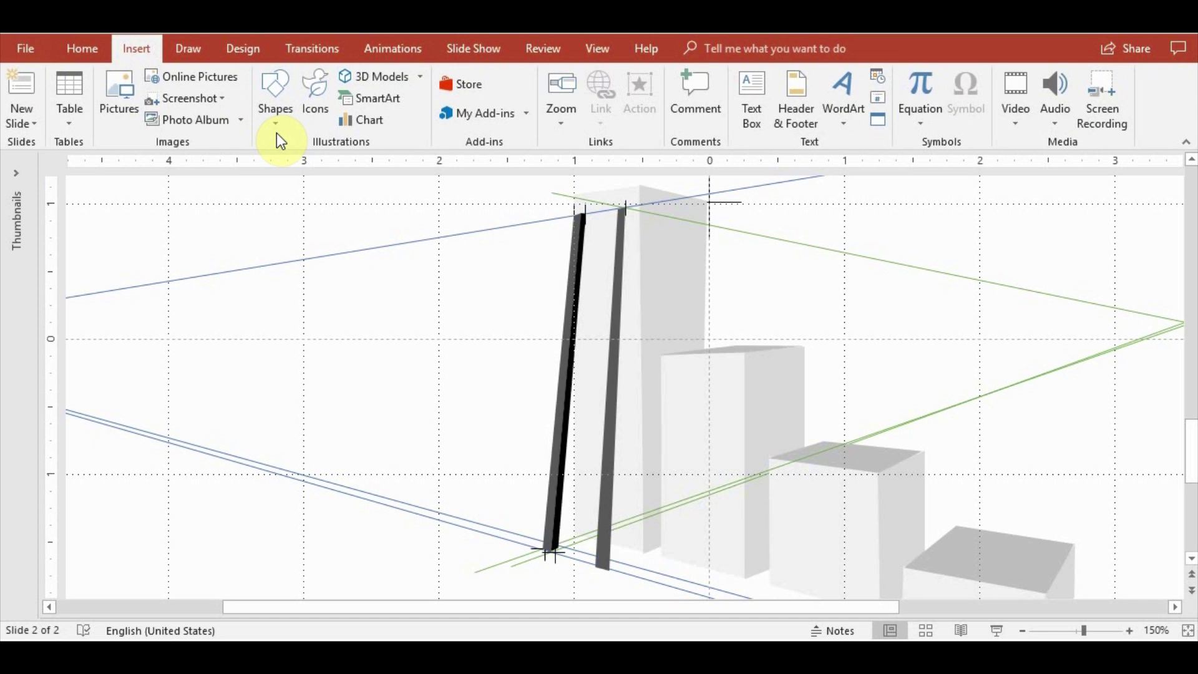
# Draw a thin freeform strip along the second rail and fill it black
pyautogui.click(276, 133)
pyautogui.click(343, 160)
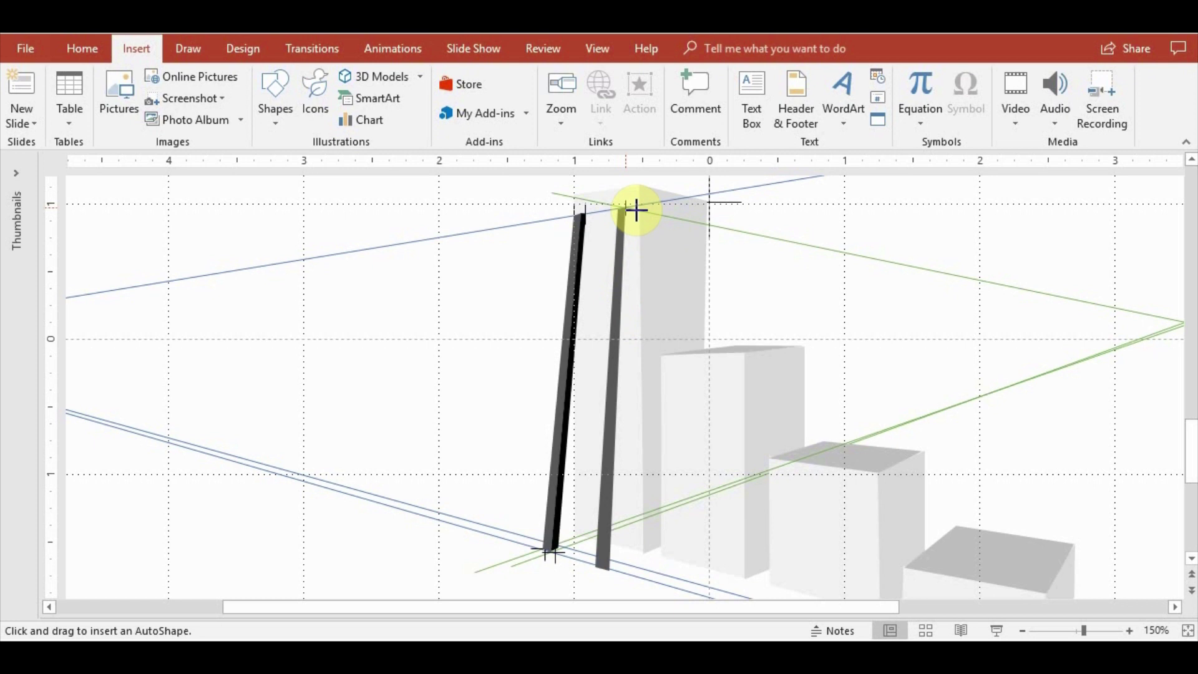
pyautogui.moveTo(637, 211); pyautogui.dragTo(616, 568)
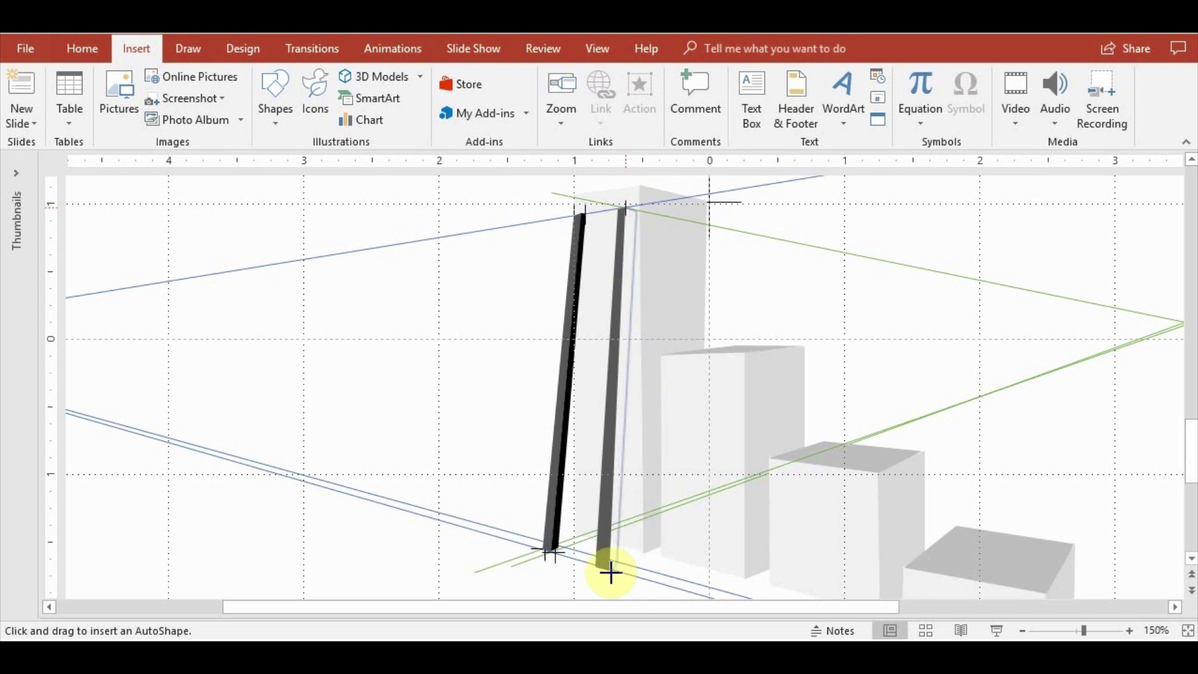
pyautogui.click(620, 208)
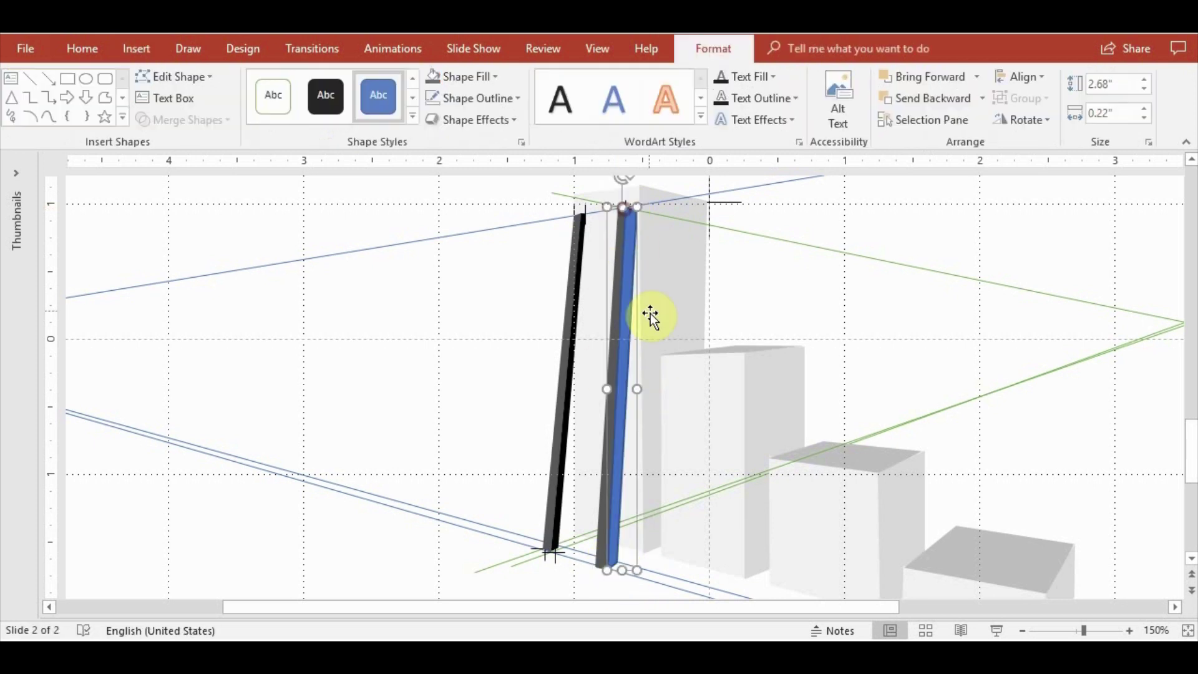
pyautogui.click(462, 76)
pyautogui.click(450, 119)
# Use Edit Points to pull the strip's top corner inward
pyautogui.scroll(10, 687, 350)
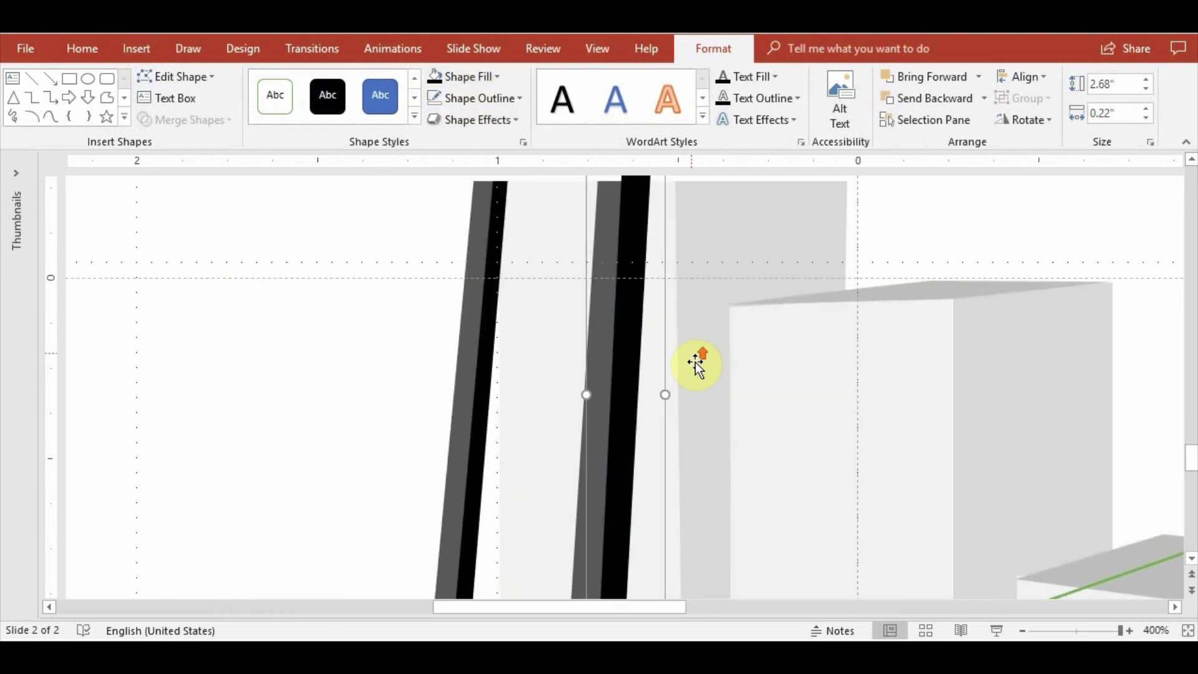
pyautogui.click(176, 76)
pyautogui.click(184, 123)
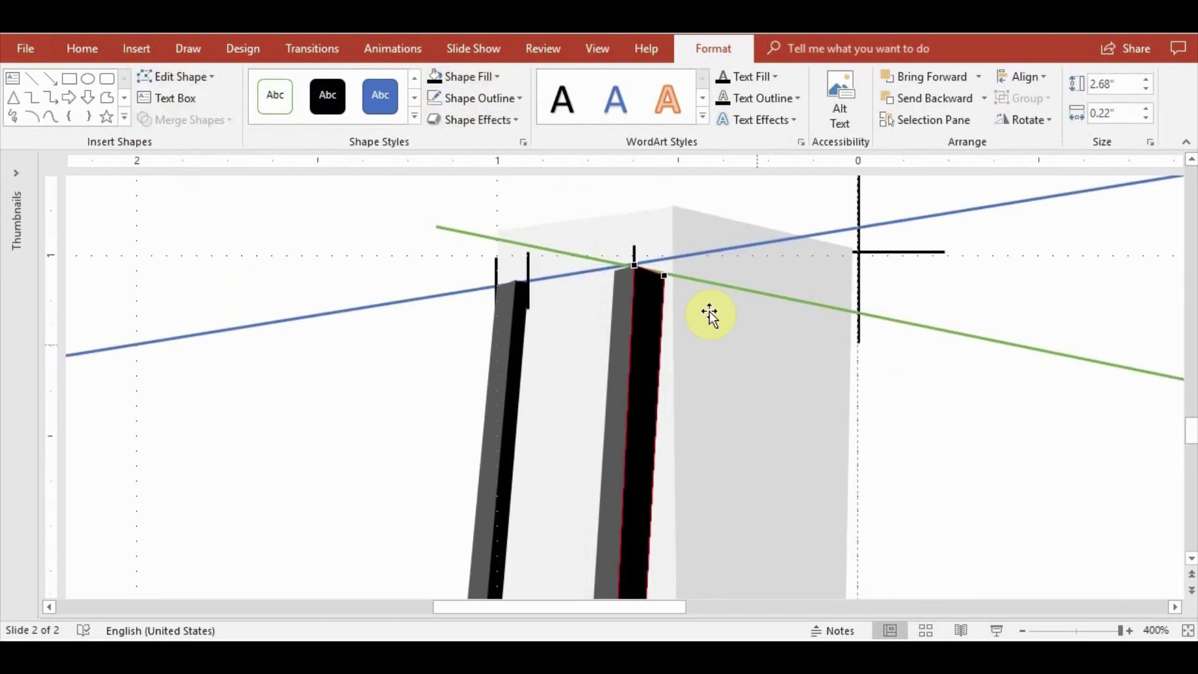
pyautogui.moveTo(666, 277); pyautogui.dragTo(650, 268)
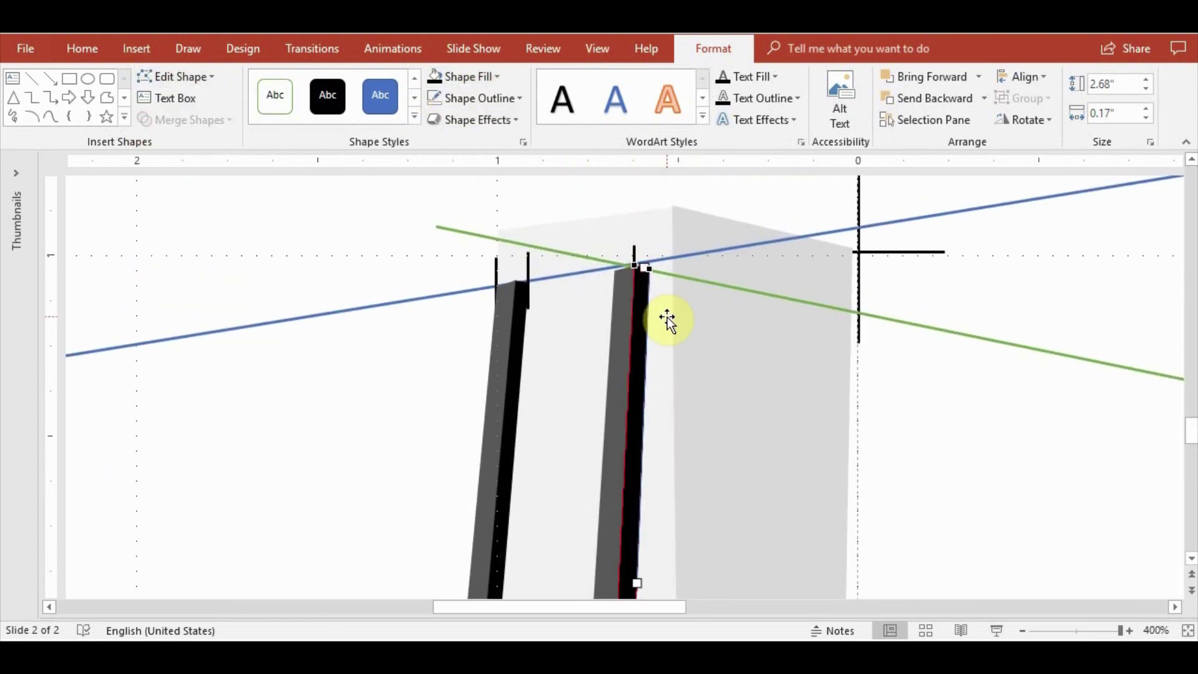
# Narrow the strip's bottom end and line its corner up with the rail
pyautogui.scroll(-3, 695, 432)
pyautogui.scroll(-3, 655, 428)
pyautogui.scroll(-3, 651, 468)
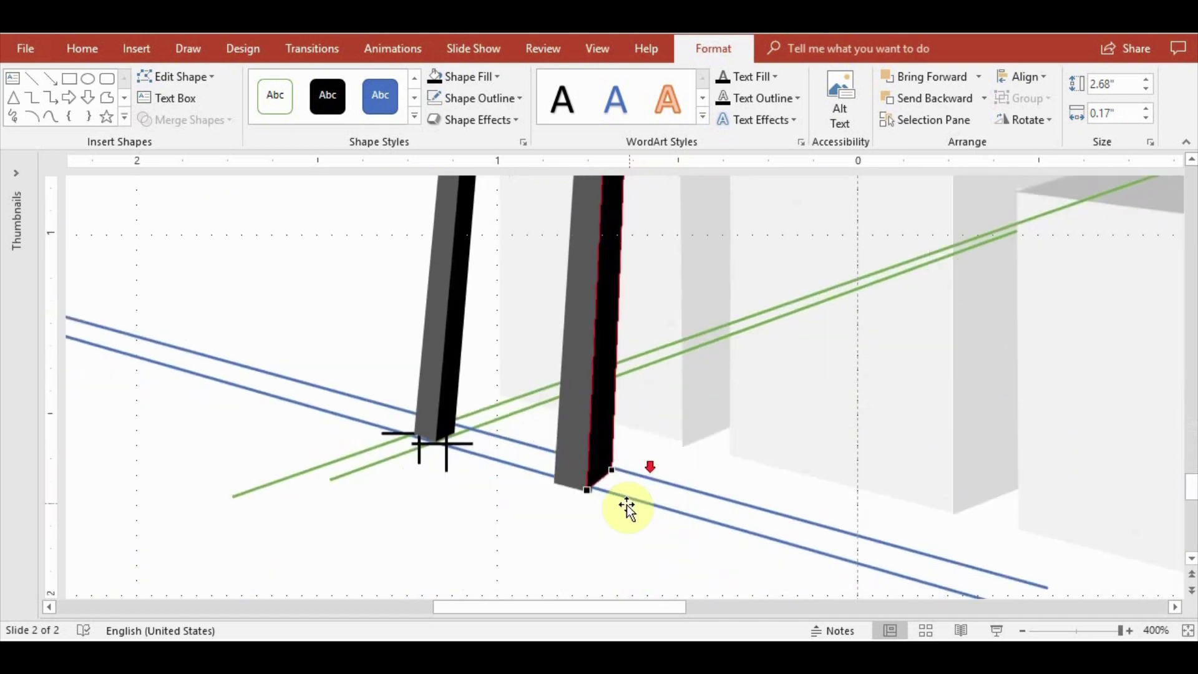
pyautogui.scroll(-1, 626, 499)
pyautogui.moveTo(614, 465); pyautogui.dragTo(602, 462)
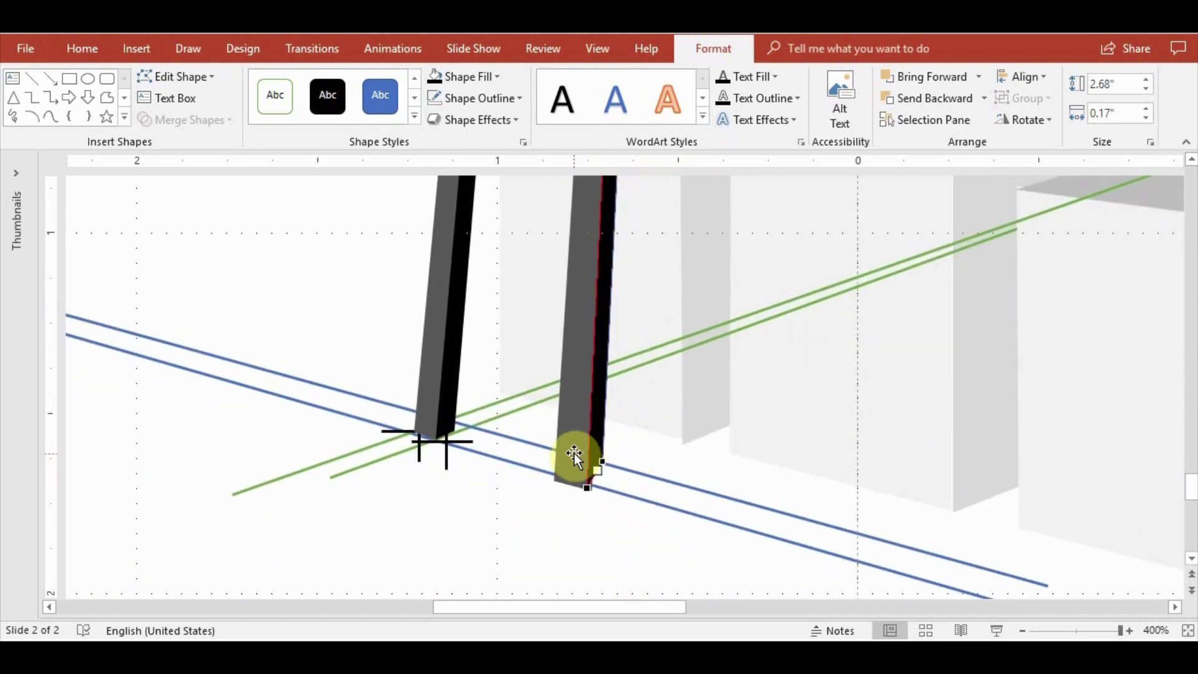
pyautogui.moveTo(606, 462)
pyautogui.mouseDown()
pyautogui.moveTo(552, 475)
pyautogui.moveTo(587, 486)
pyautogui.mouseUp()
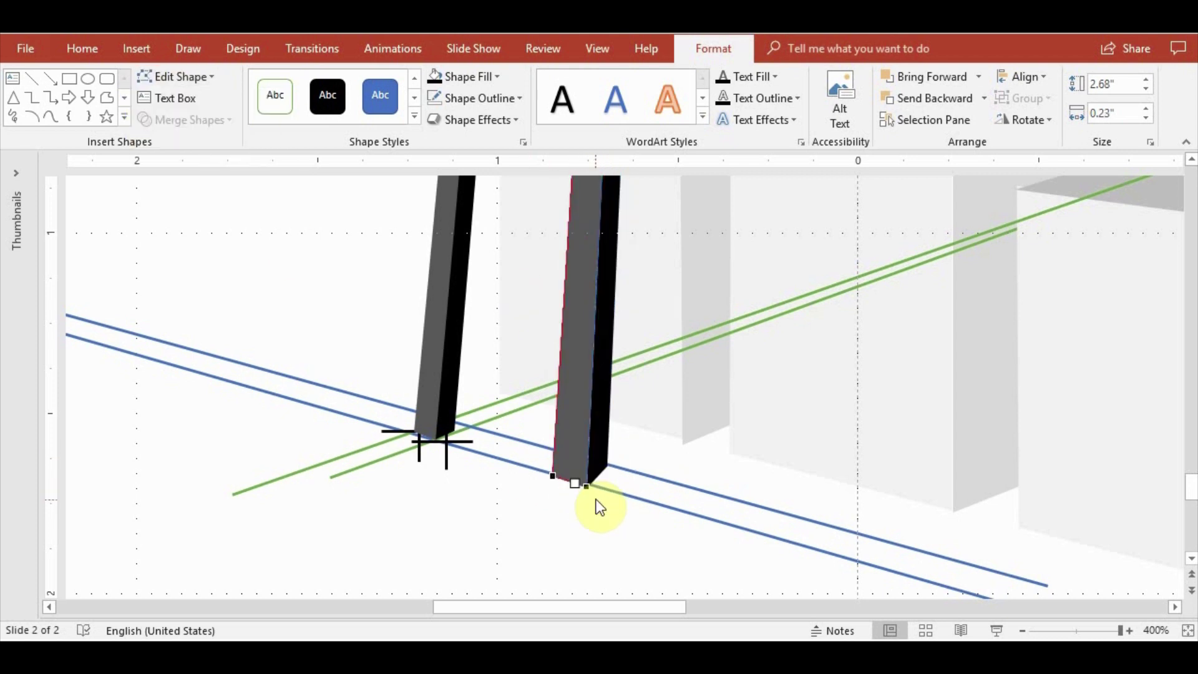
pyautogui.scroll(2, 596, 493)
pyautogui.scroll(3, 599, 489)
pyautogui.scroll(2, 614, 487)
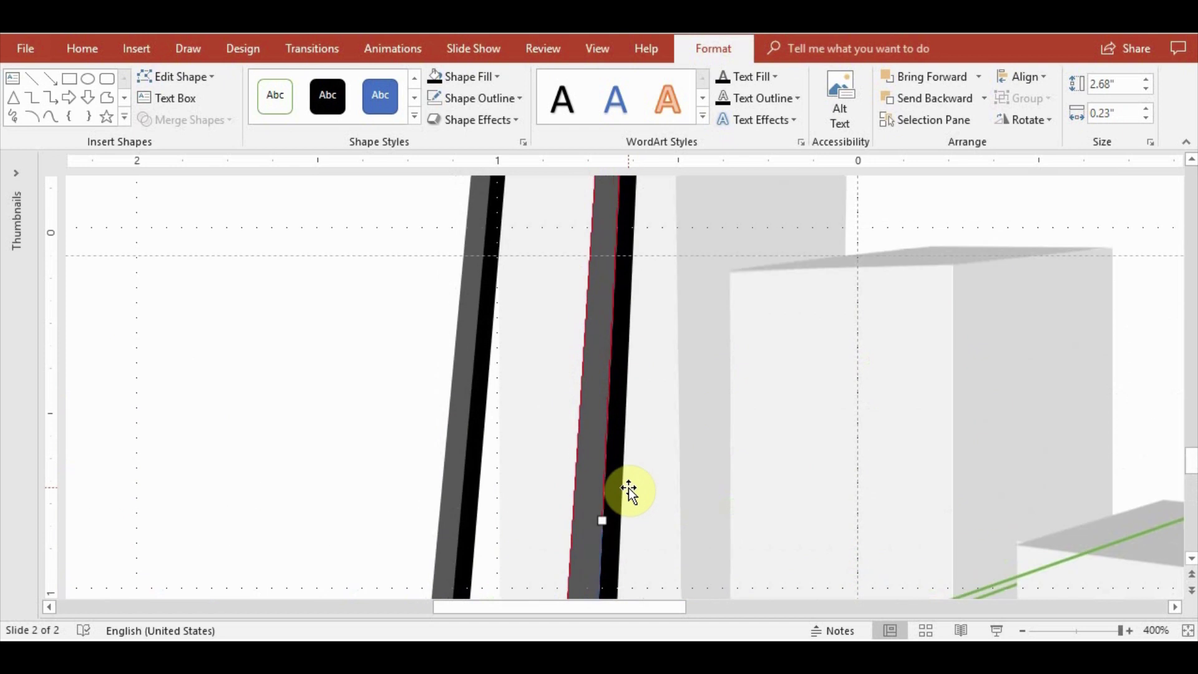
pyautogui.scroll(3, 619, 485)
pyautogui.click(882, 455)
pyautogui.scroll(-10, 890, 462)
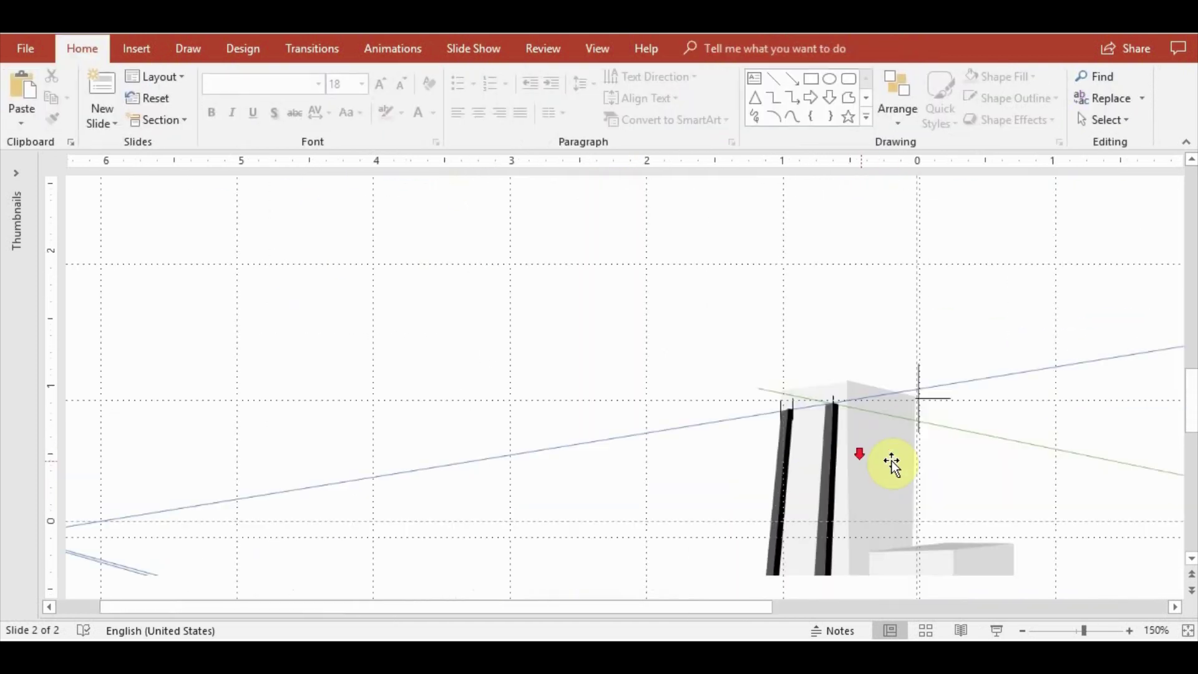
pyautogui.scroll(5, 934, 455)
# Bring the lower blue perspective line in front of the boxes
pyautogui.scroll(-2, 934, 455)
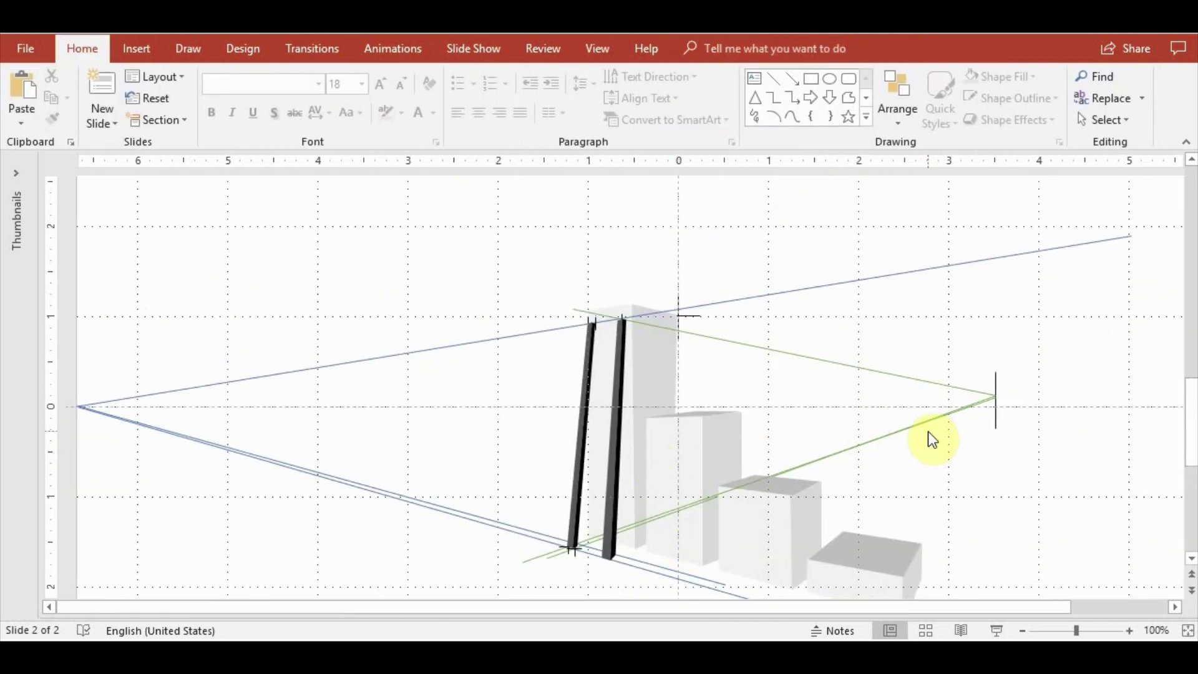
pyautogui.click(908, 428)
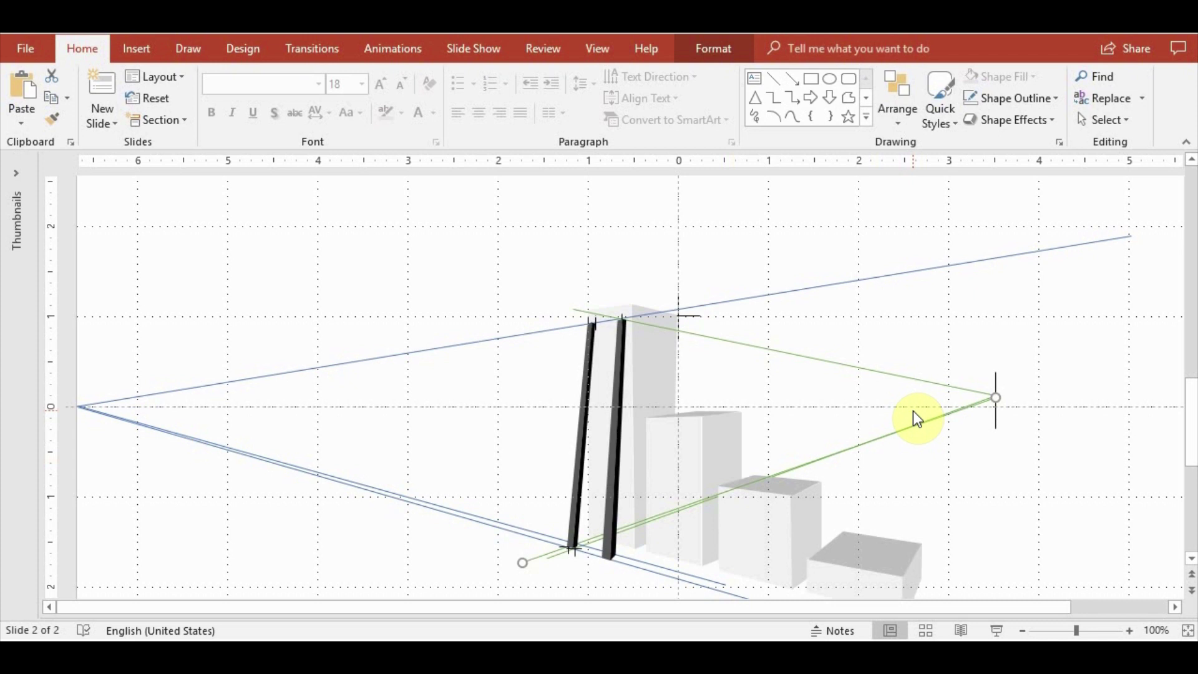
pyautogui.click(913, 413)
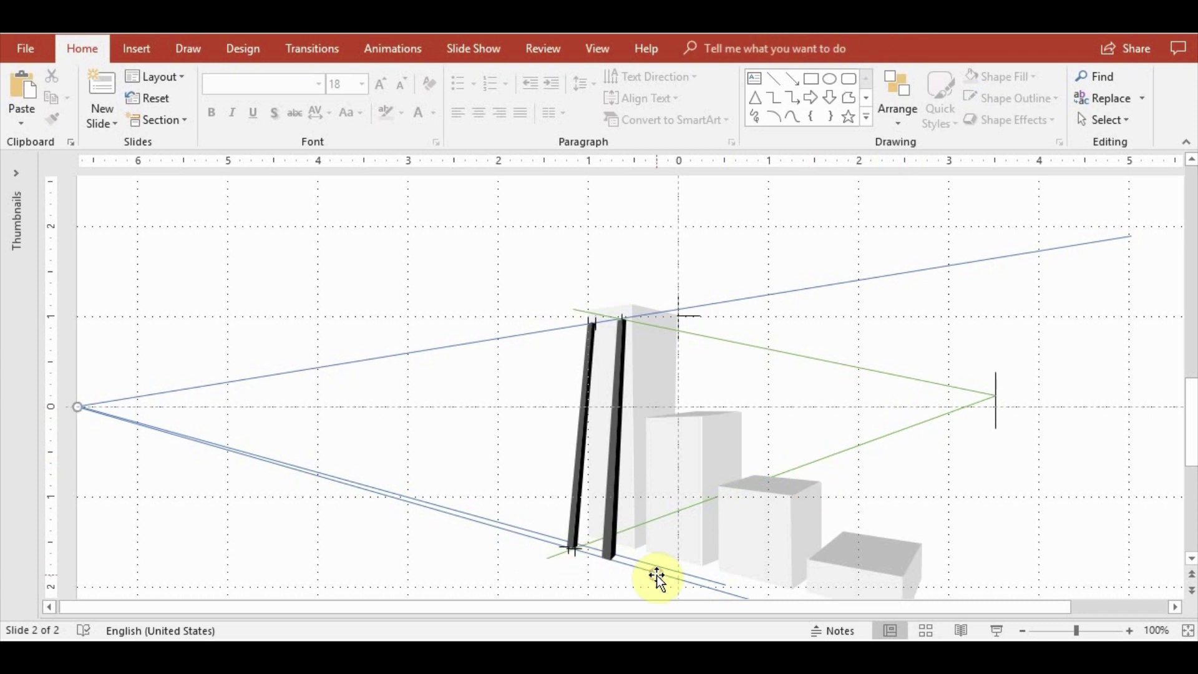
pyautogui.moveTo(658, 579); pyautogui.dragTo(855, 574)
pyautogui.scroll(-3, 1019, 562)
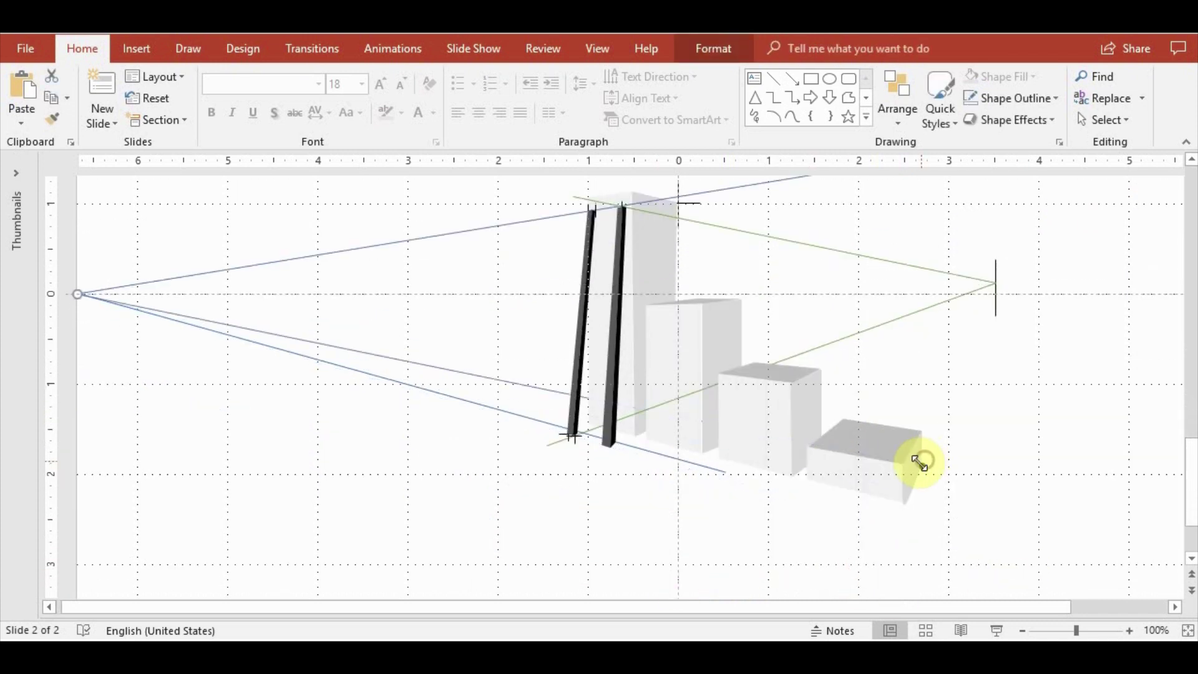
pyautogui.click(898, 94)
pyautogui.click(938, 173)
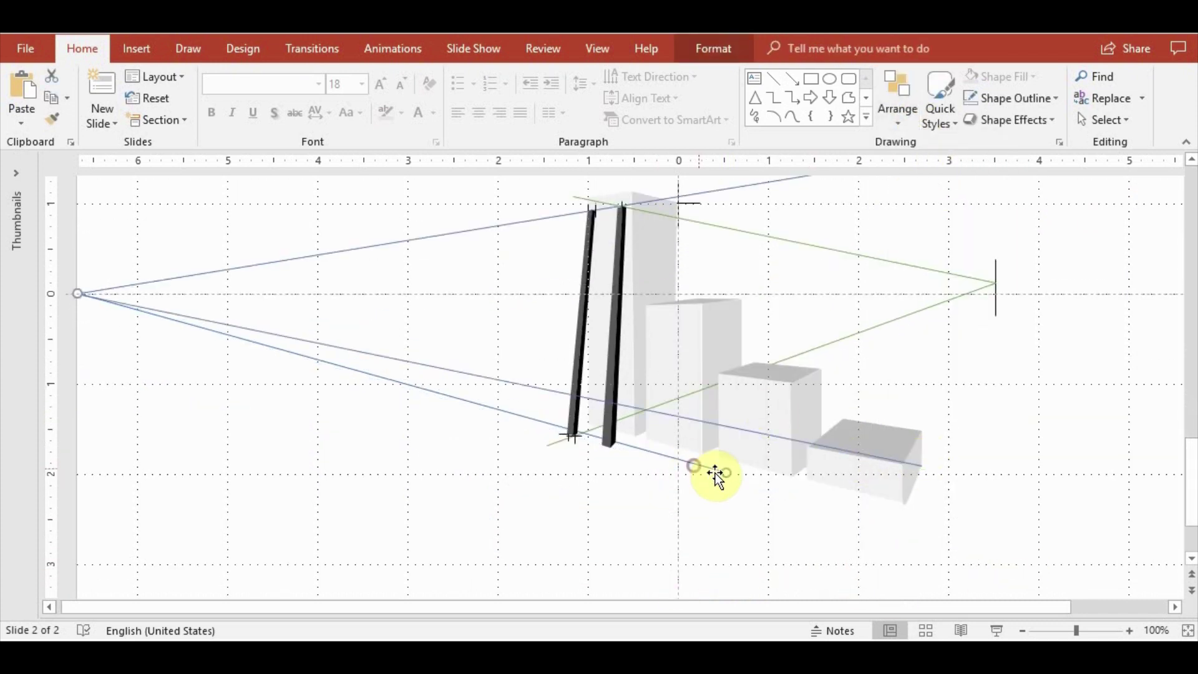
# Drag the blue line's right endpoint onto the base of the second ladder rail
pyautogui.moveTo(716, 474); pyautogui.dragTo(959, 461)
pyautogui.moveTo(958, 460); pyautogui.dragTo(620, 393)
pyautogui.click(623, 424)
pyautogui.scroll(5, 838, 521)
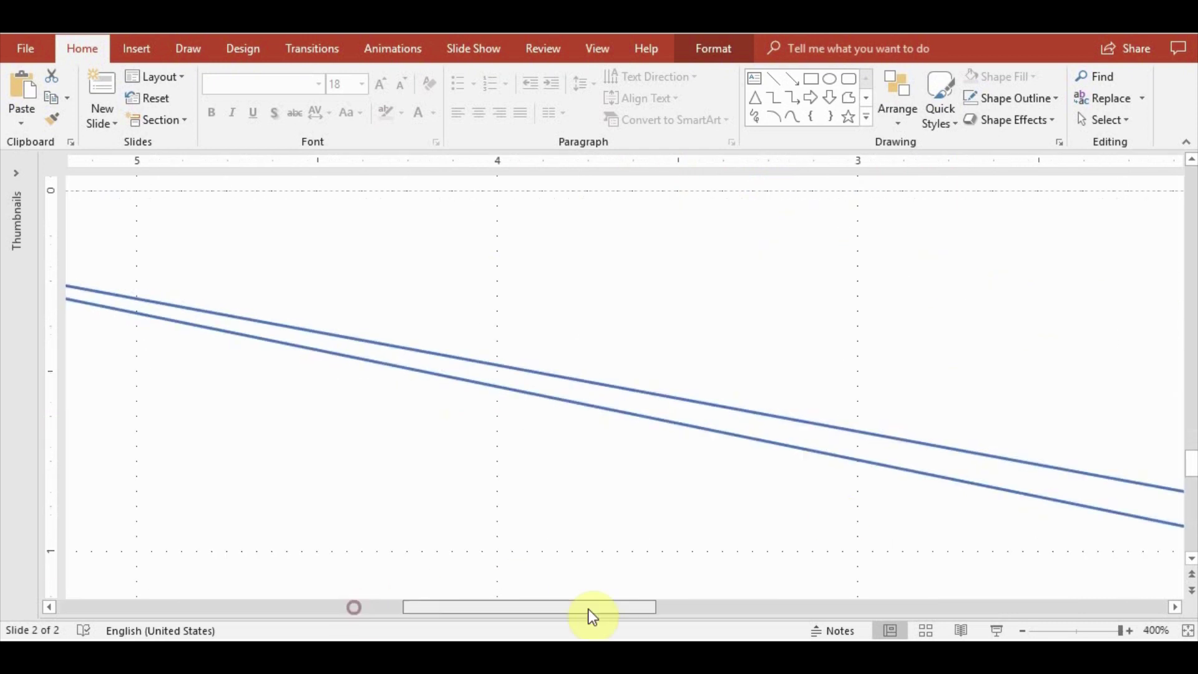
pyautogui.moveTo(383, 606); pyautogui.dragTo(612, 607)
pyautogui.scroll(-3, 717, 503)
pyautogui.moveTo(687, 474); pyautogui.dragTo(669, 491)
pyautogui.scroll(-5, 708, 481)
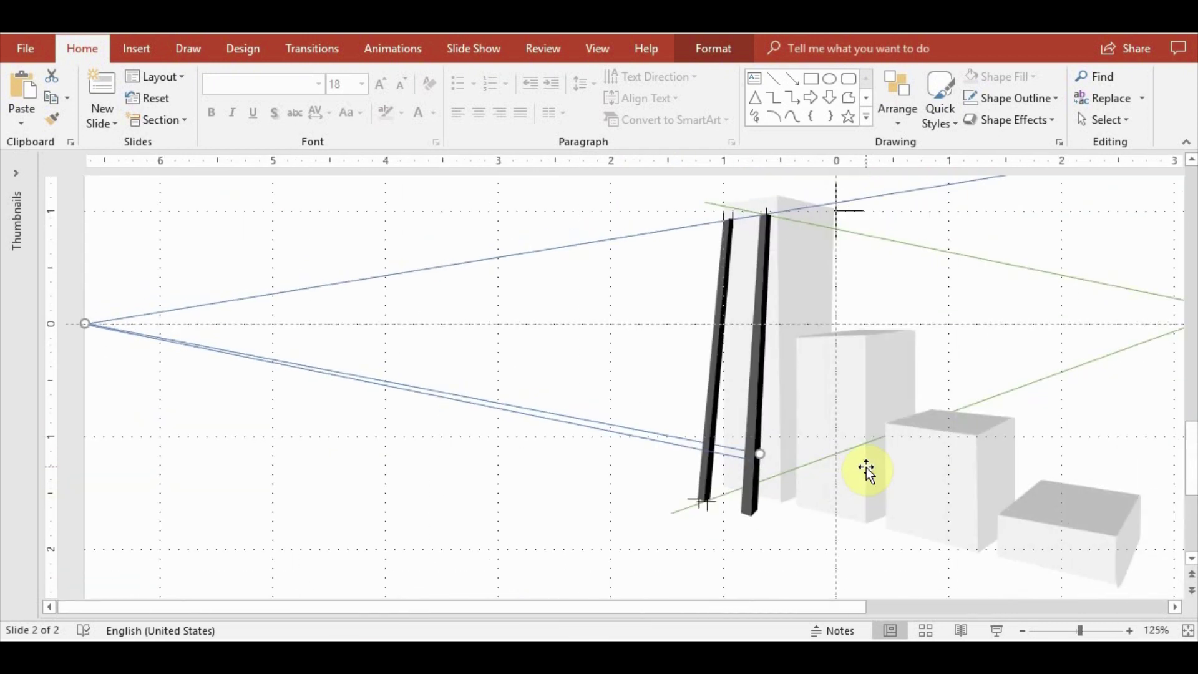
# Duplicate the blue guide twice, anchoring each copy at the left vanishing point and raising it up the rail
pyautogui.click(565, 465)
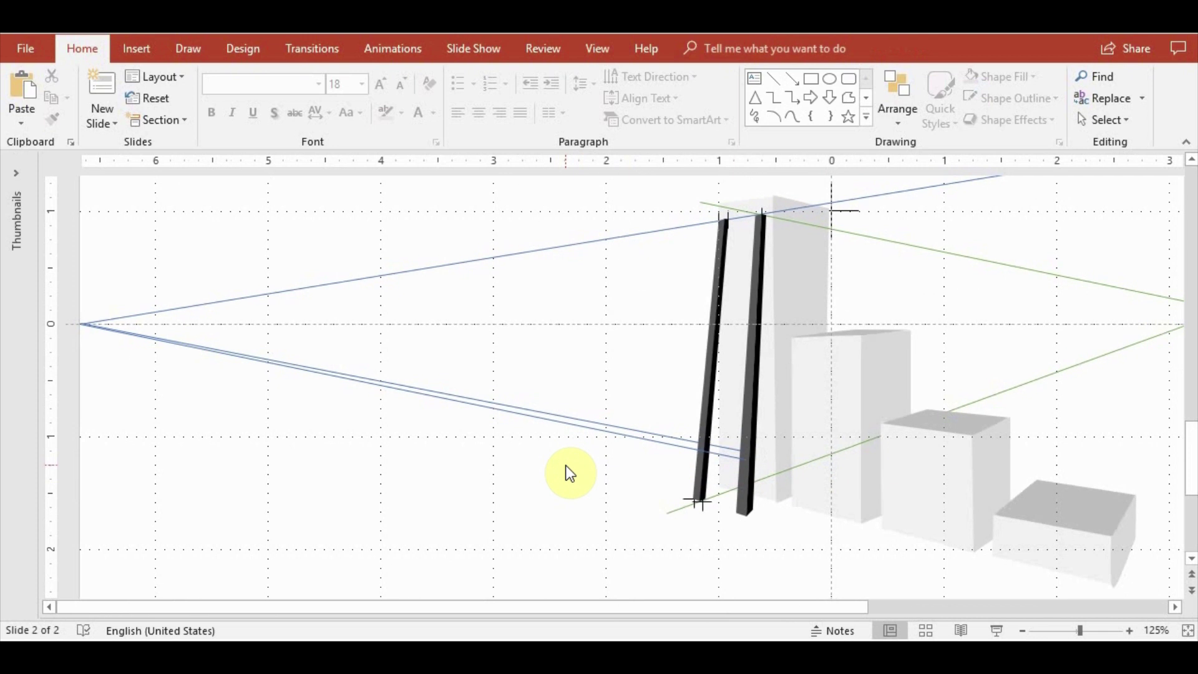
pyautogui.click(590, 429)
pyautogui.hotkey('ctrl', 'c')
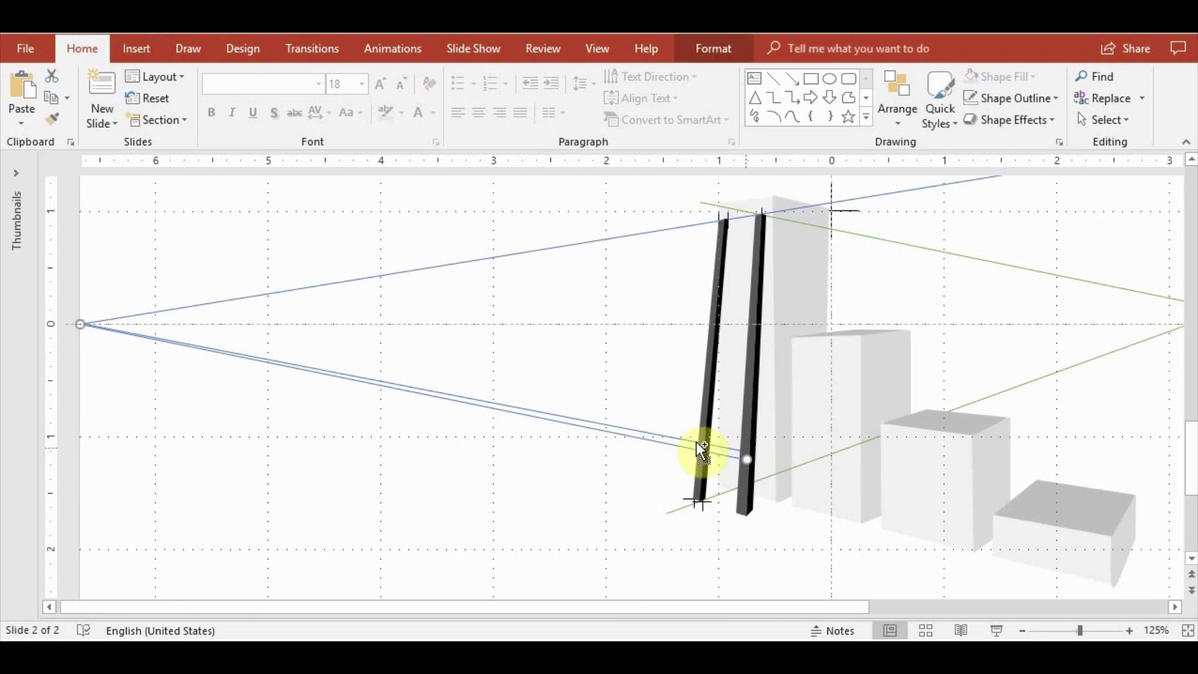
pyautogui.hotkey('ctrl', 'v')
pyautogui.moveTo(110, 342); pyautogui.dragTo(82, 324)
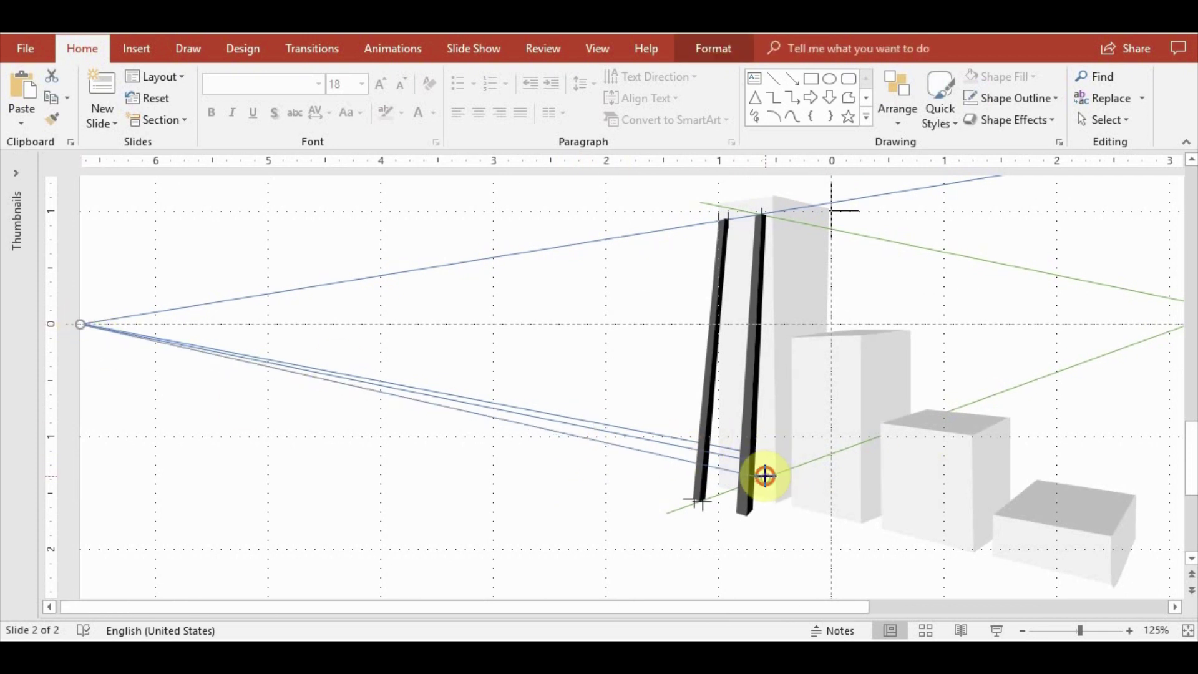
pyautogui.moveTo(765, 478); pyautogui.dragTo(750, 410)
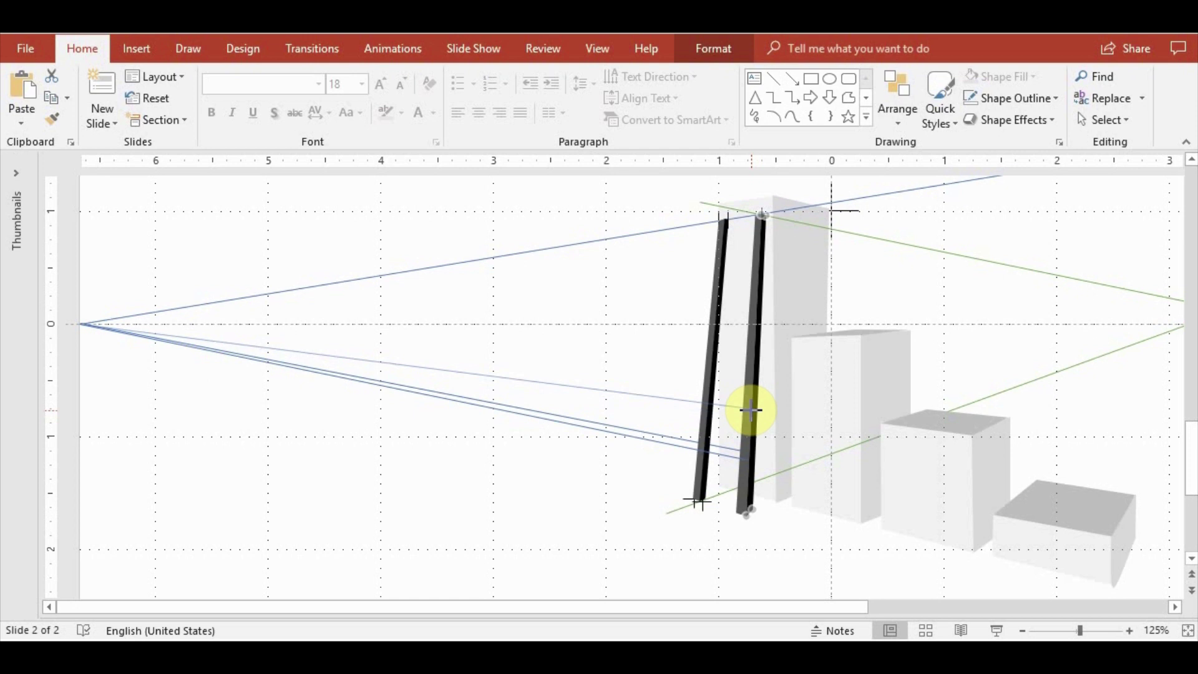
pyautogui.hotkey('ctrl', 'c')
pyautogui.hotkey('ctrl', 'v')
pyautogui.moveTo(100, 340); pyautogui.dragTo(81, 324)
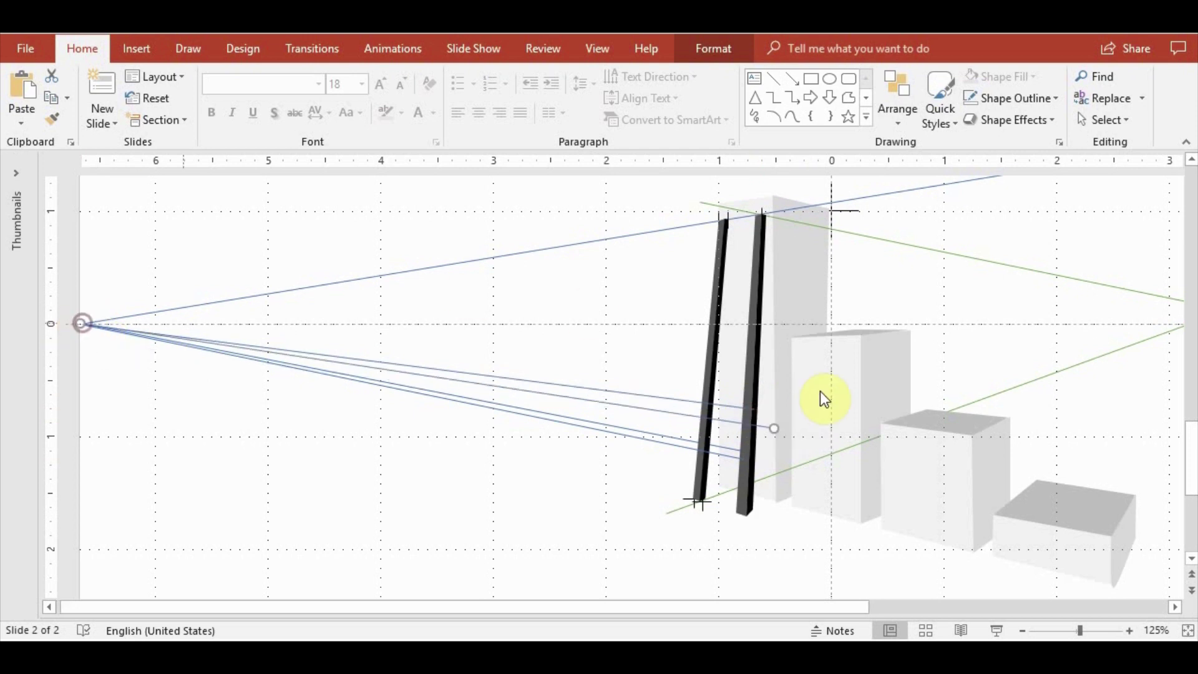
pyautogui.moveTo(770, 428); pyautogui.dragTo(754, 398)
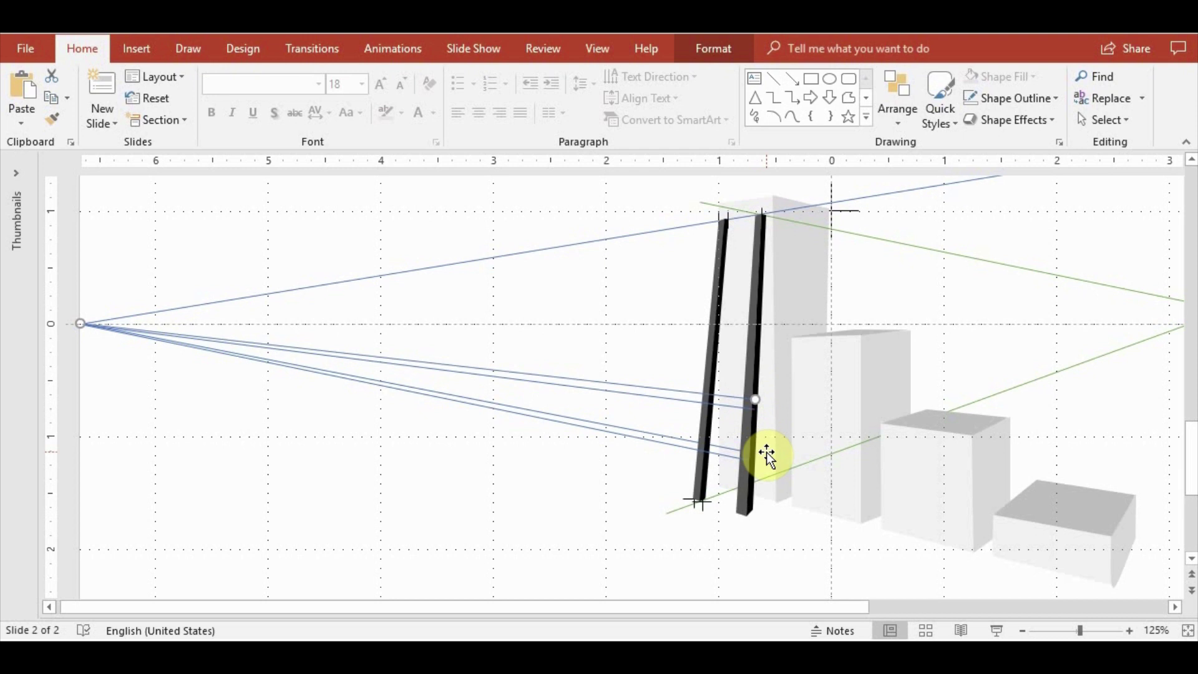
# Paste three more guide copies from the vanishing point, each ending higher on the ladder rail
pyautogui.hotkey('ctrl', 'v')
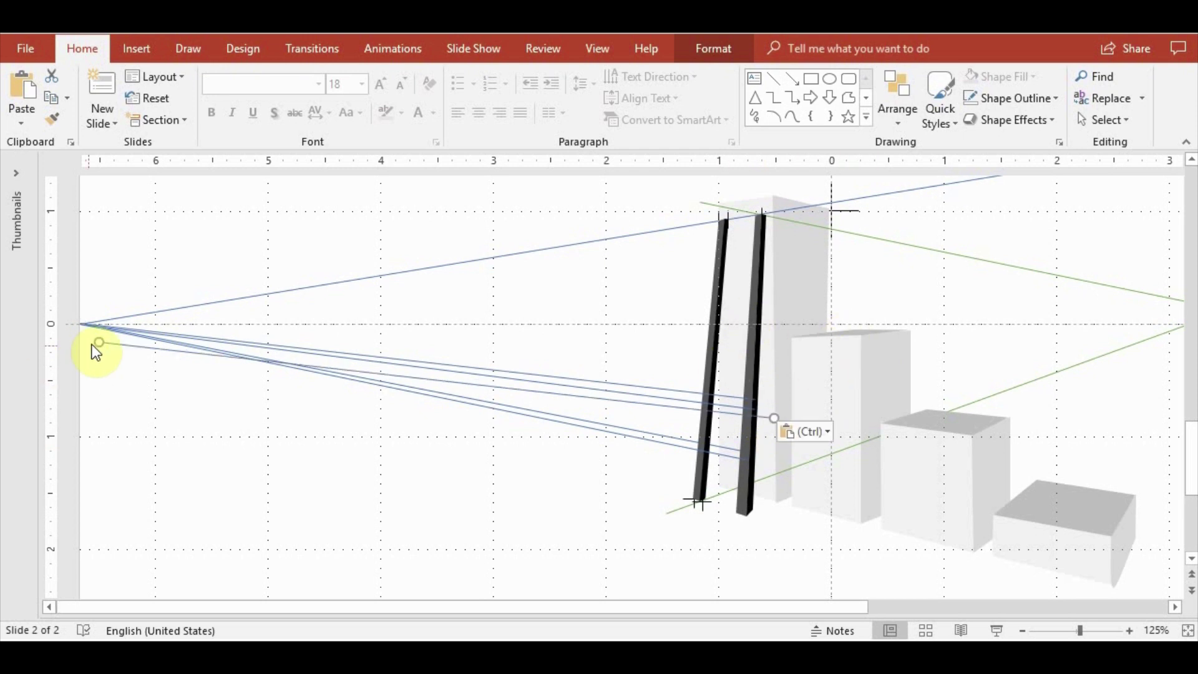
pyautogui.moveTo(98, 342); pyautogui.dragTo(81, 324)
pyautogui.moveTo(773, 418); pyautogui.dragTo(757, 361)
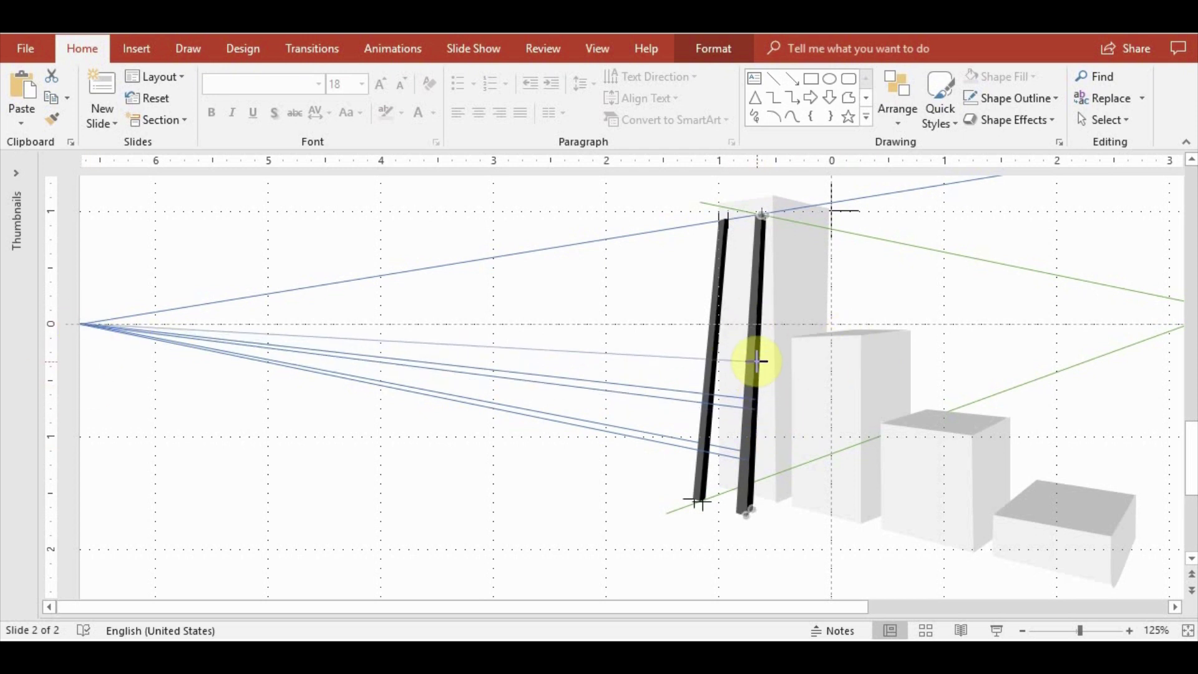
pyautogui.hotkey('ctrl', 'v')
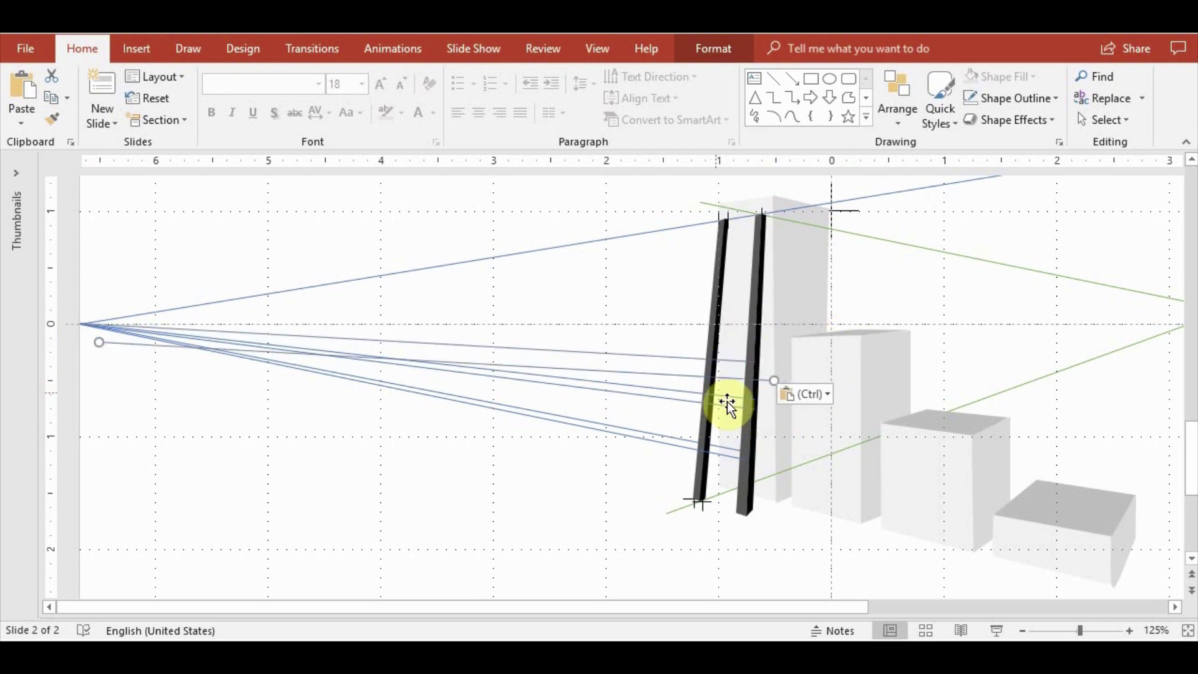
pyautogui.moveTo(99, 342); pyautogui.dragTo(81, 322)
pyautogui.moveTo(772, 378); pyautogui.dragTo(755, 350)
pyautogui.hotkey('ctrl', 'v')
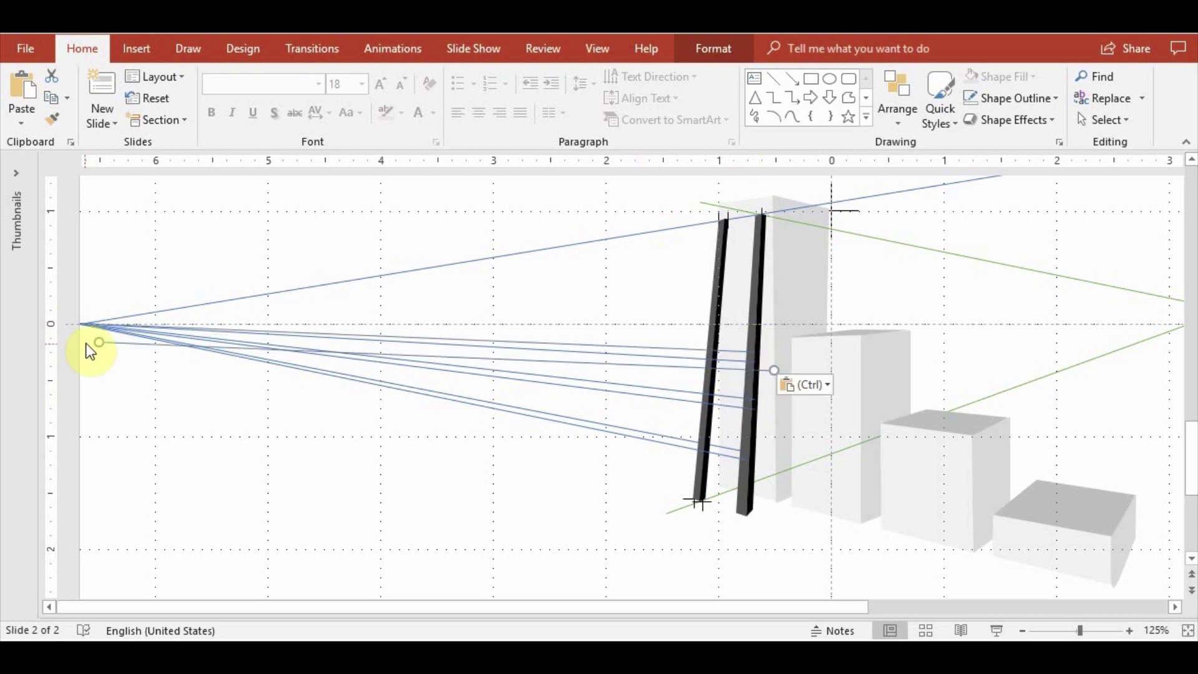
pyautogui.moveTo(88, 342); pyautogui.dragTo(80, 322)
pyautogui.moveTo(757, 374)
pyautogui.mouseDown()
pyautogui.moveTo(755, 312)
pyautogui.moveTo(756, 323)
pyautogui.mouseUp()
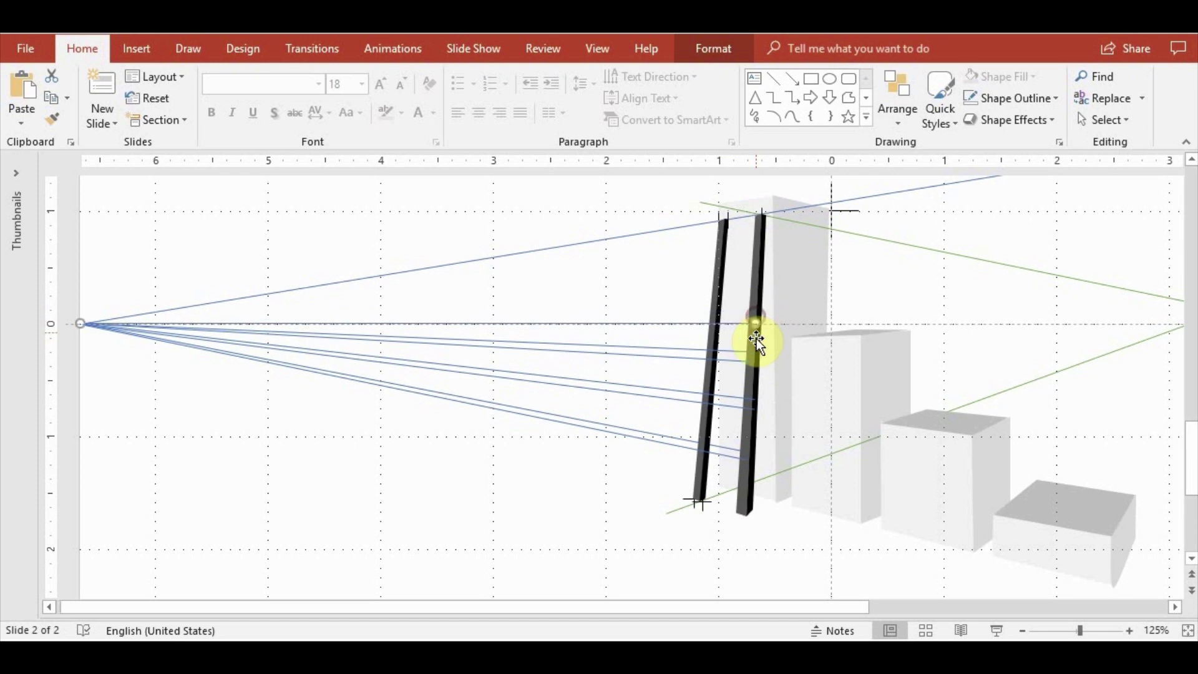
# Nudge a guide's end onto the rail and re-aim another copy from the vanishing point up the rail
pyautogui.keyDown('ctrl'); pyautogui.scroll(10, 757, 334); pyautogui.keyUp('ctrl')
pyautogui.click(732, 607)
pyautogui.moveTo(351, 402); pyautogui.dragTo(307, 367)
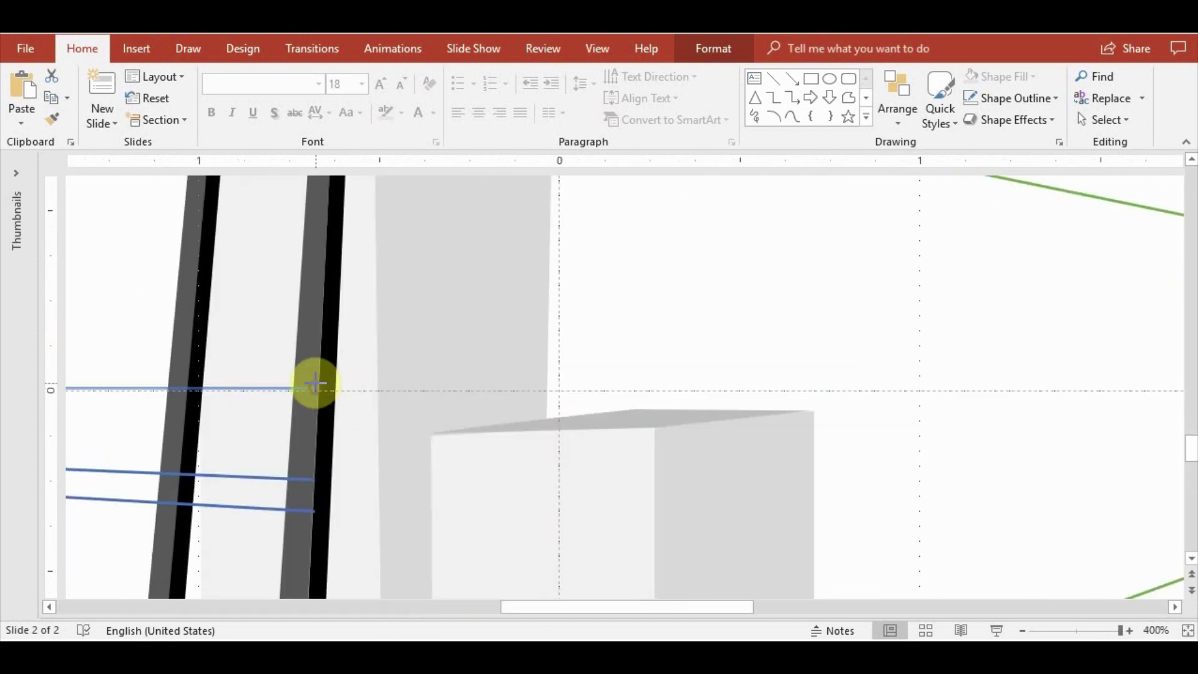
pyautogui.keyDown('ctrl'); pyautogui.scroll(-3, 405, 480); pyautogui.keyUp('ctrl')
pyautogui.keyDown('ctrl'); pyautogui.scroll(-5, 404, 480); pyautogui.keyUp('ctrl')
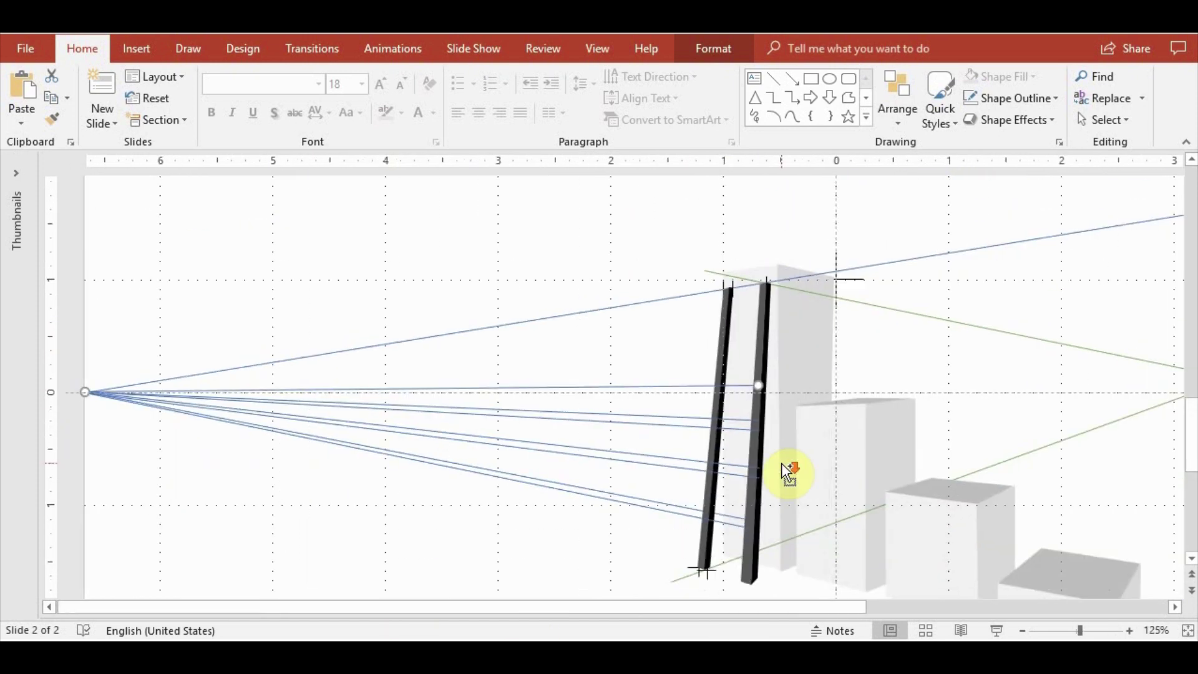
pyautogui.keyDown('ctrl'); pyautogui.moveTo(774, 467); pyautogui.dragTo(748, 425); pyautogui.keyUp('ctrl')
pyautogui.moveTo(97, 413); pyautogui.dragTo(81, 393)
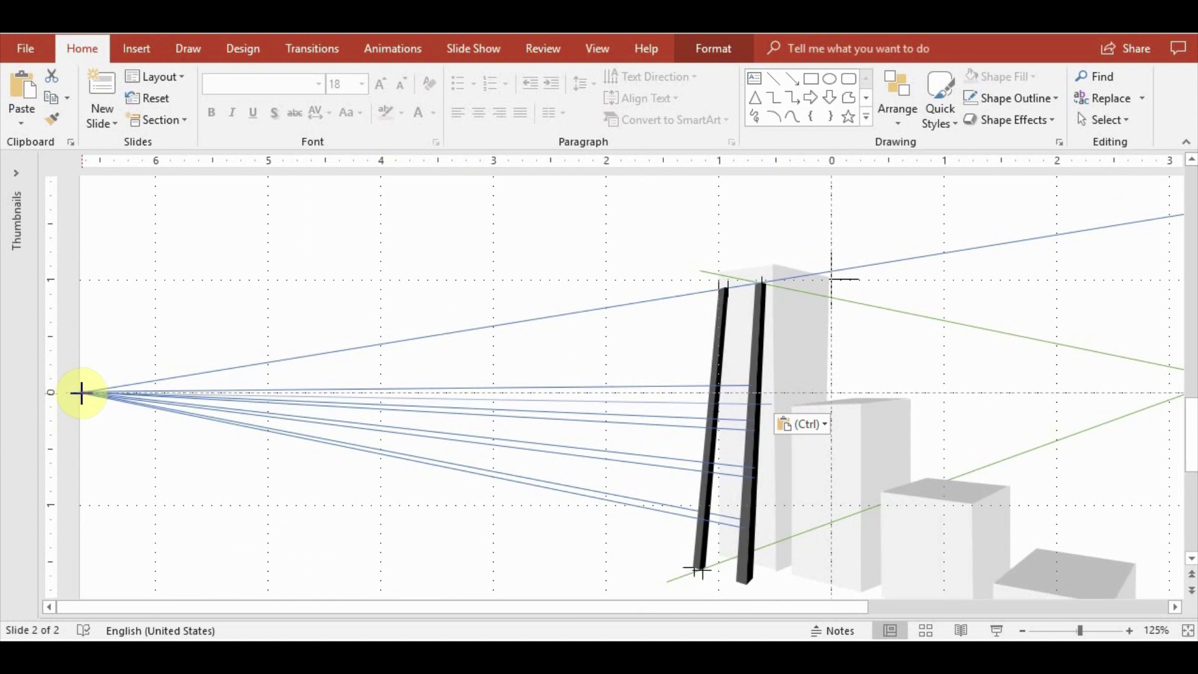
pyautogui.moveTo(771, 404); pyautogui.dragTo(758, 376)
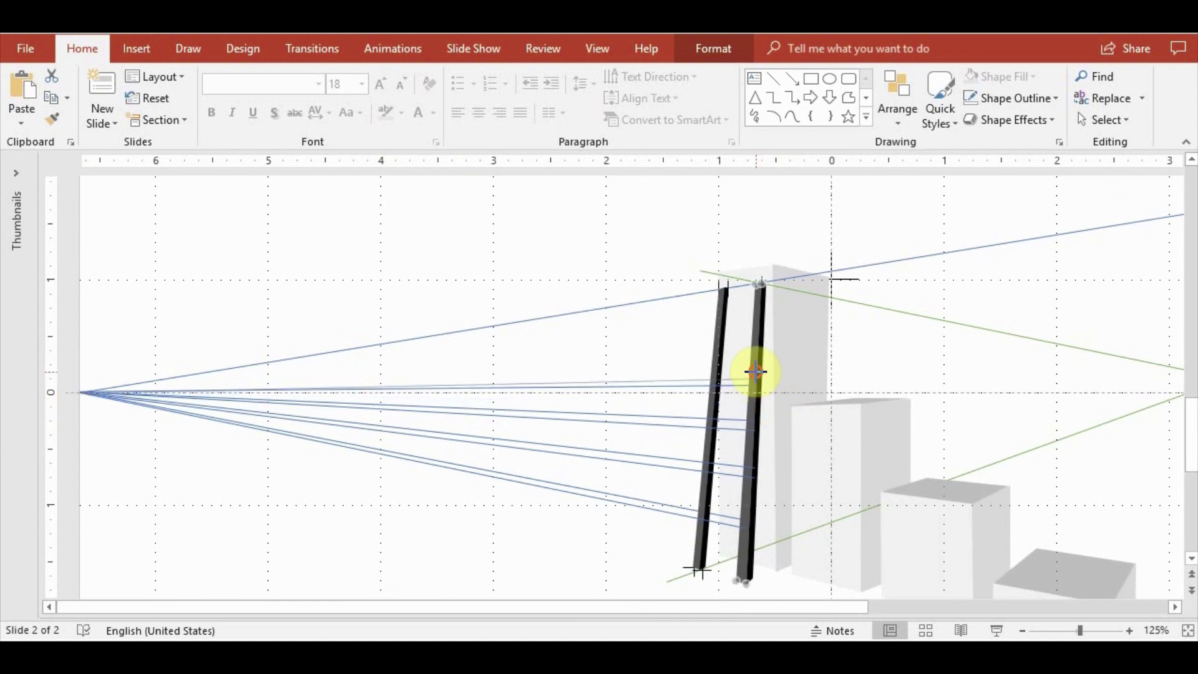
pyautogui.keyDown('ctrl'); pyautogui.scroll(3, 460, 578); pyautogui.keyUp('ctrl')
pyautogui.keyDown('ctrl'); pyautogui.scroll(2, 818, 526); pyautogui.keyUp('ctrl')
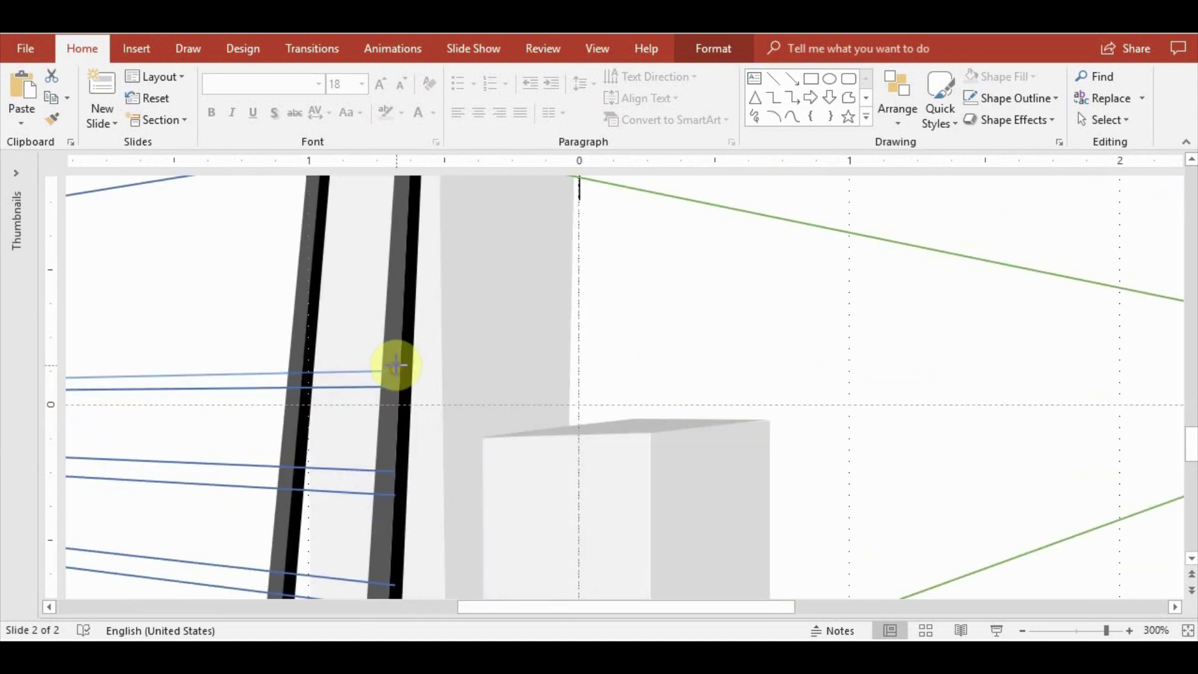
pyautogui.moveTo(395, 365); pyautogui.dragTo(395, 363)
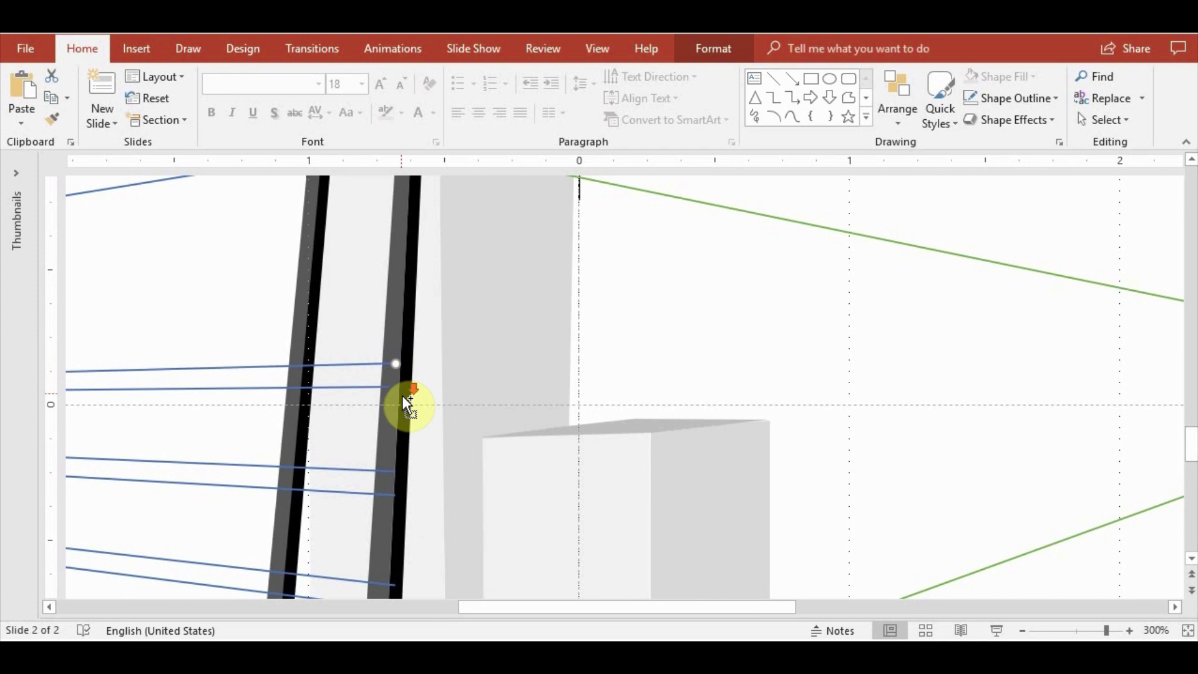
pyautogui.keyDown('ctrl'); pyautogui.scroll(-5, 401, 395); pyautogui.keyUp('ctrl')
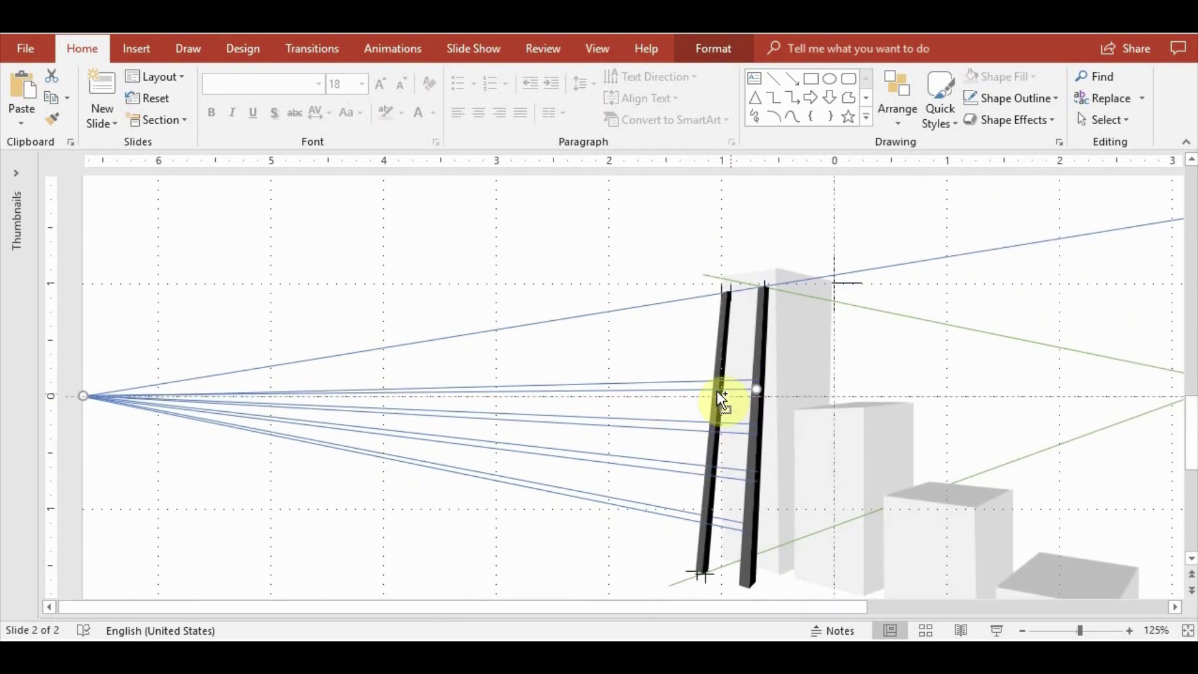
# Add two final guide copies from the vanishing point to the highest rung points on the rail
pyautogui.hotkey('ctrl', 'v')
pyautogui.moveTo(100, 415); pyautogui.dragTo(80, 396)
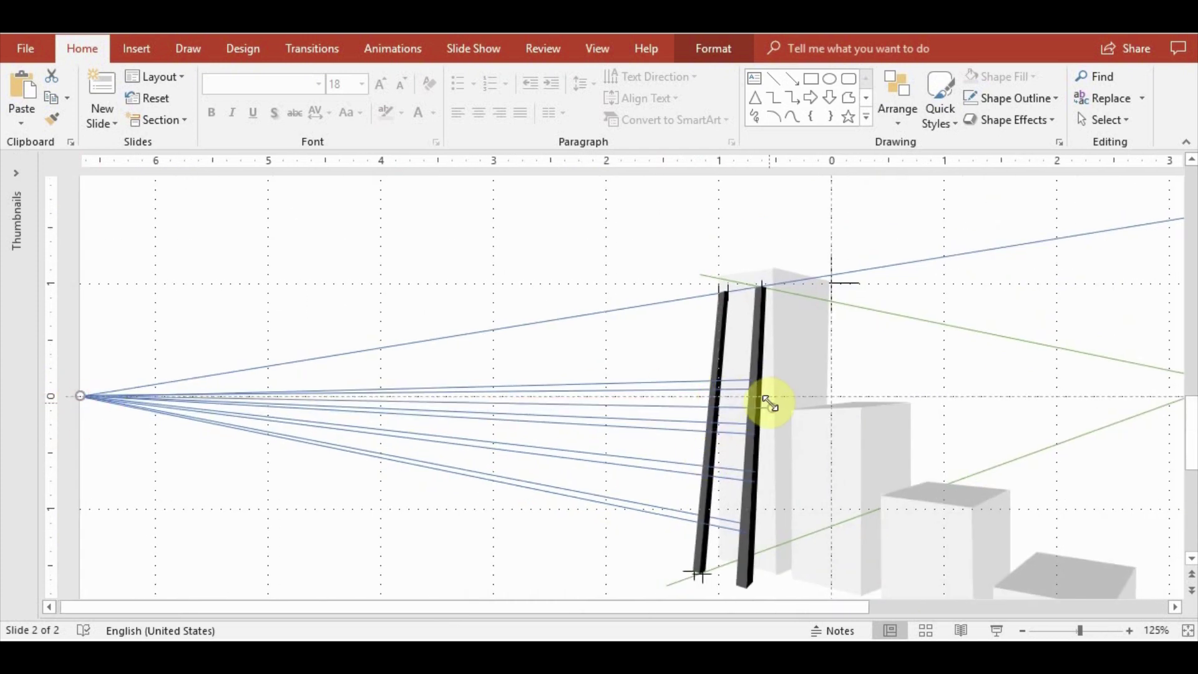
pyautogui.moveTo(768, 401); pyautogui.dragTo(756, 342)
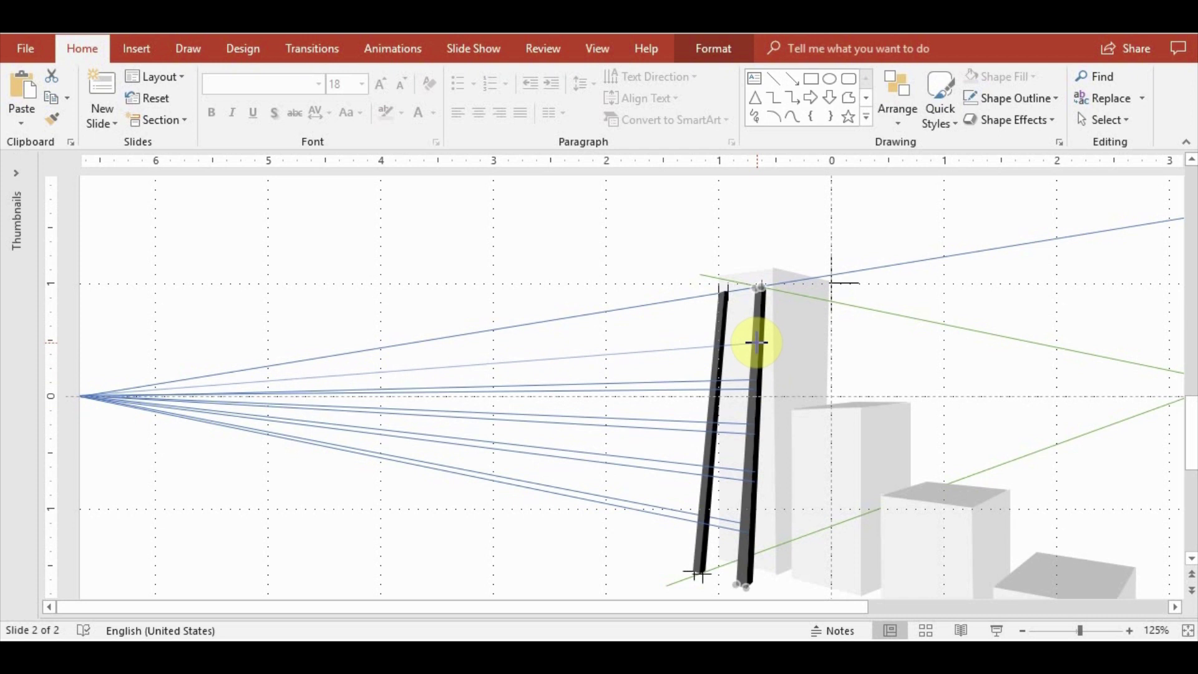
pyautogui.hotkey('ctrl', 'c')
pyautogui.hotkey('ctrl', 'v')
pyautogui.moveTo(96, 412); pyautogui.dragTo(81, 396)
pyautogui.moveTo(774, 364); pyautogui.dragTo(761, 333)
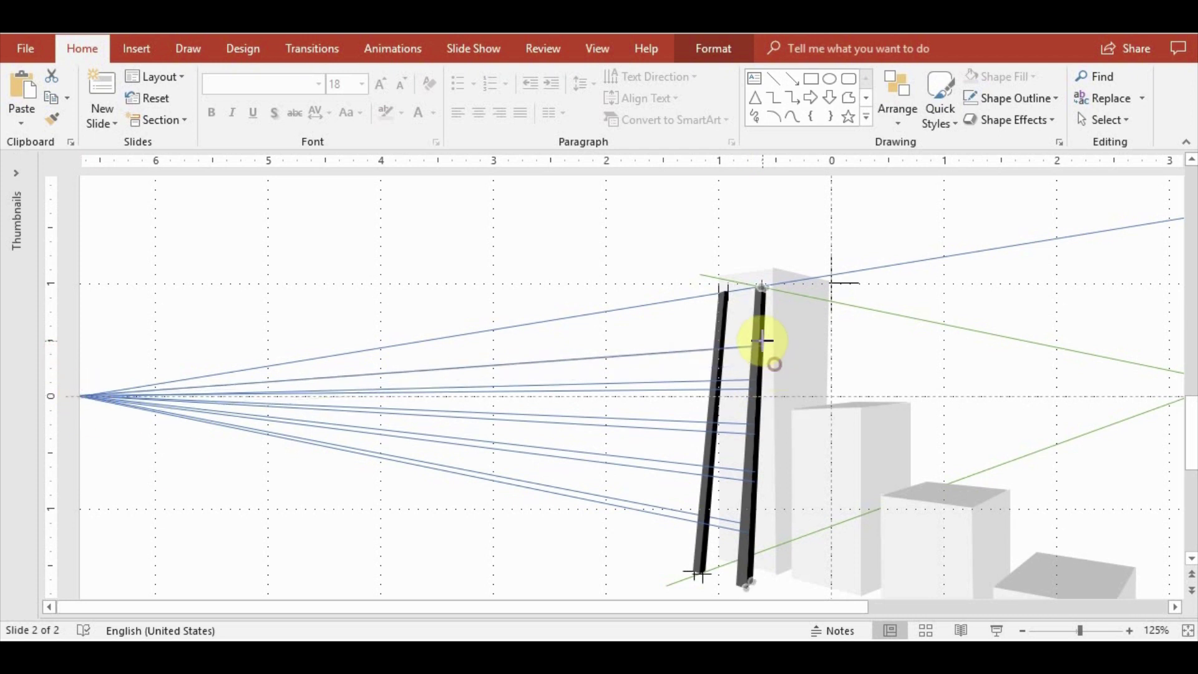
pyautogui.click(869, 380)
pyautogui.keyDown('ctrl'); pyautogui.scroll(6, 823, 533); pyautogui.keyUp('ctrl')
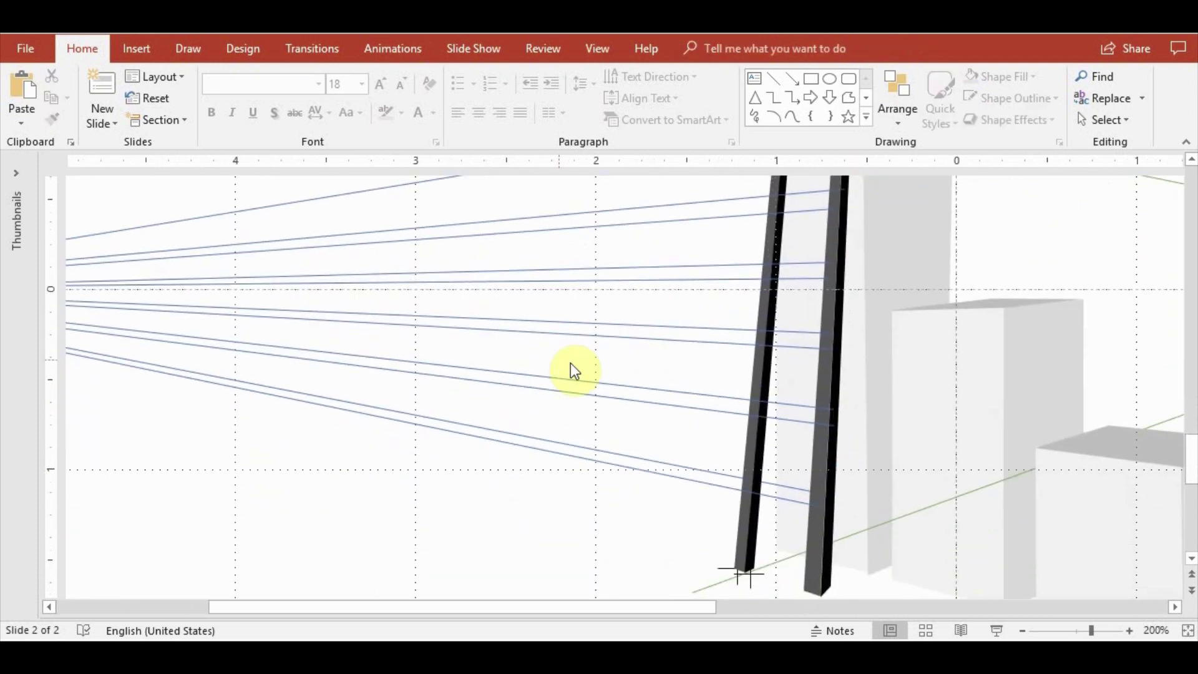
# Draw a straight-line rung between the rails, try a duplicate higher up, then undo it
pyautogui.click(133, 50)
pyautogui.click(275, 109)
pyautogui.click(490, 163)
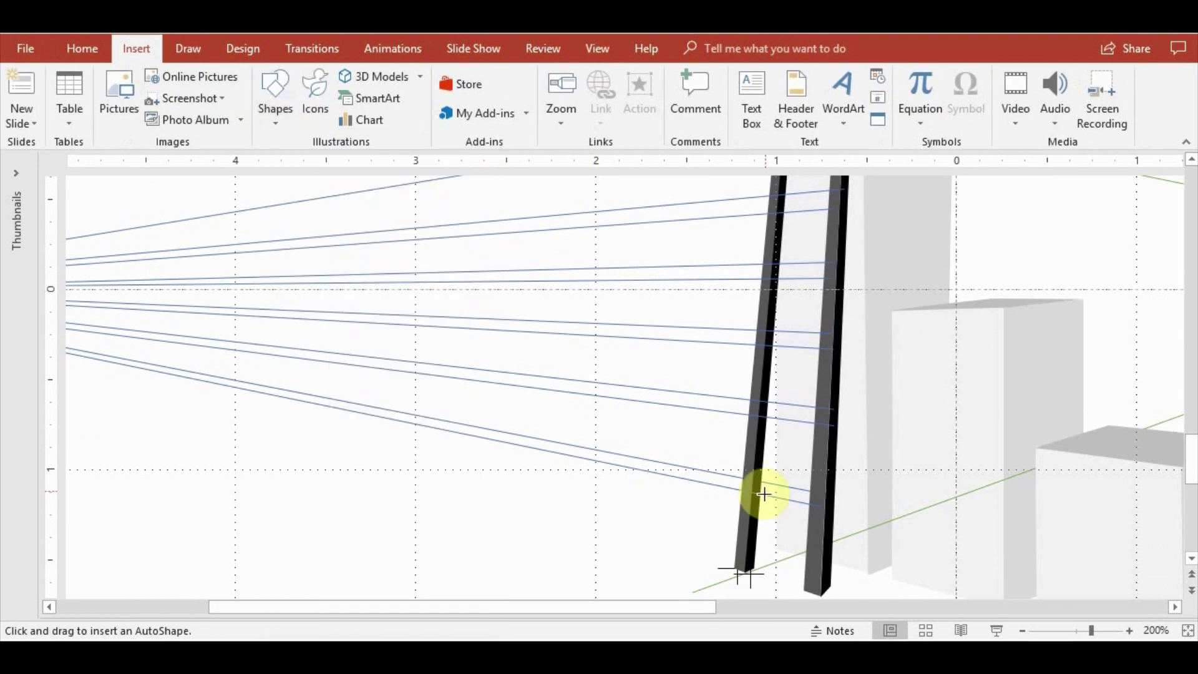
pyautogui.moveTo(749, 492)
pyautogui.mouseDown()
pyautogui.moveTo(823, 512)
pyautogui.moveTo(745, 485)
pyautogui.mouseUp()
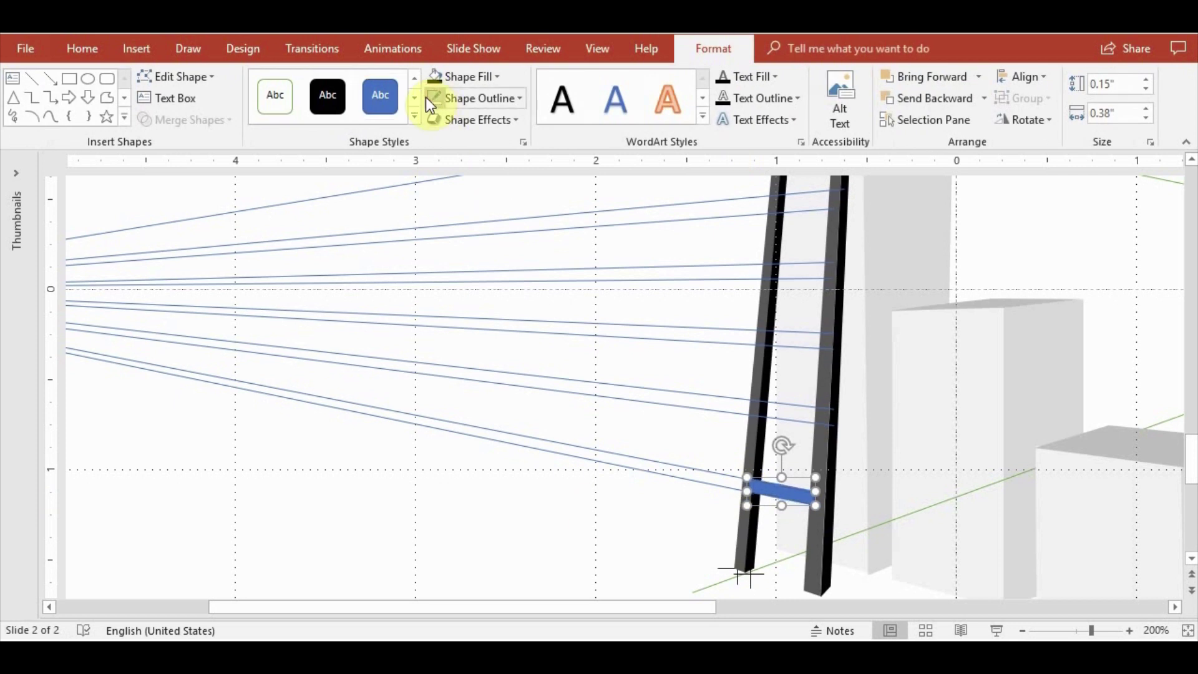
pyautogui.hotkey('ctrl', 'd')
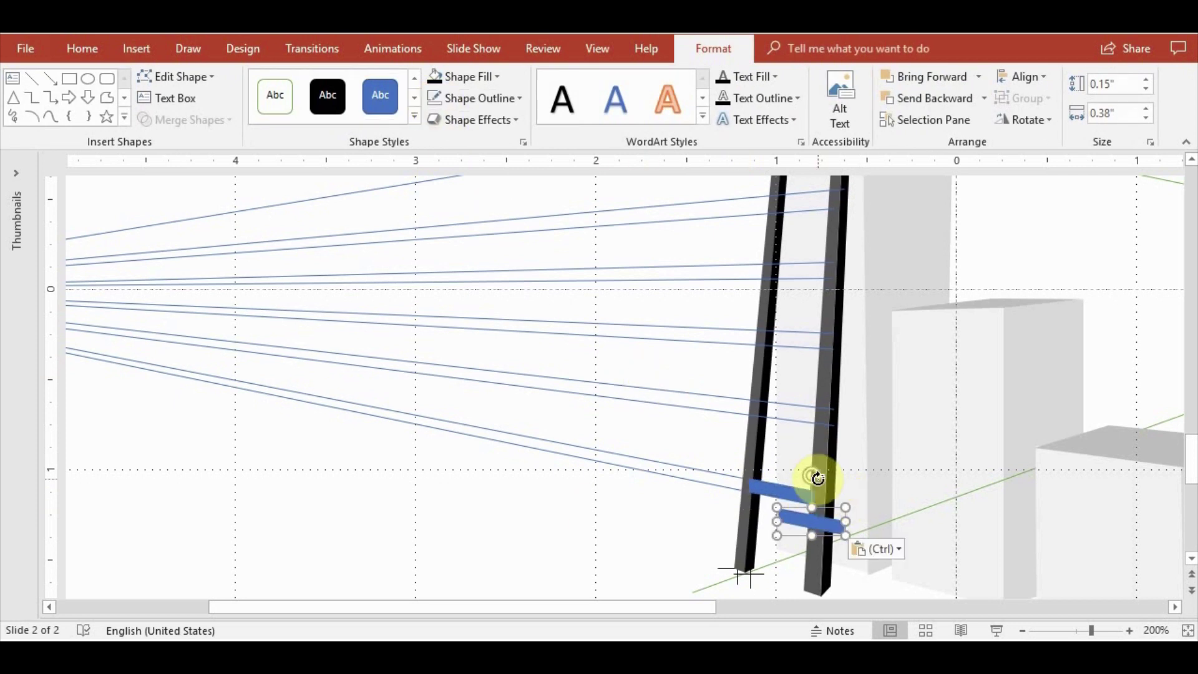
pyautogui.moveTo(788, 516); pyautogui.dragTo(774, 413)
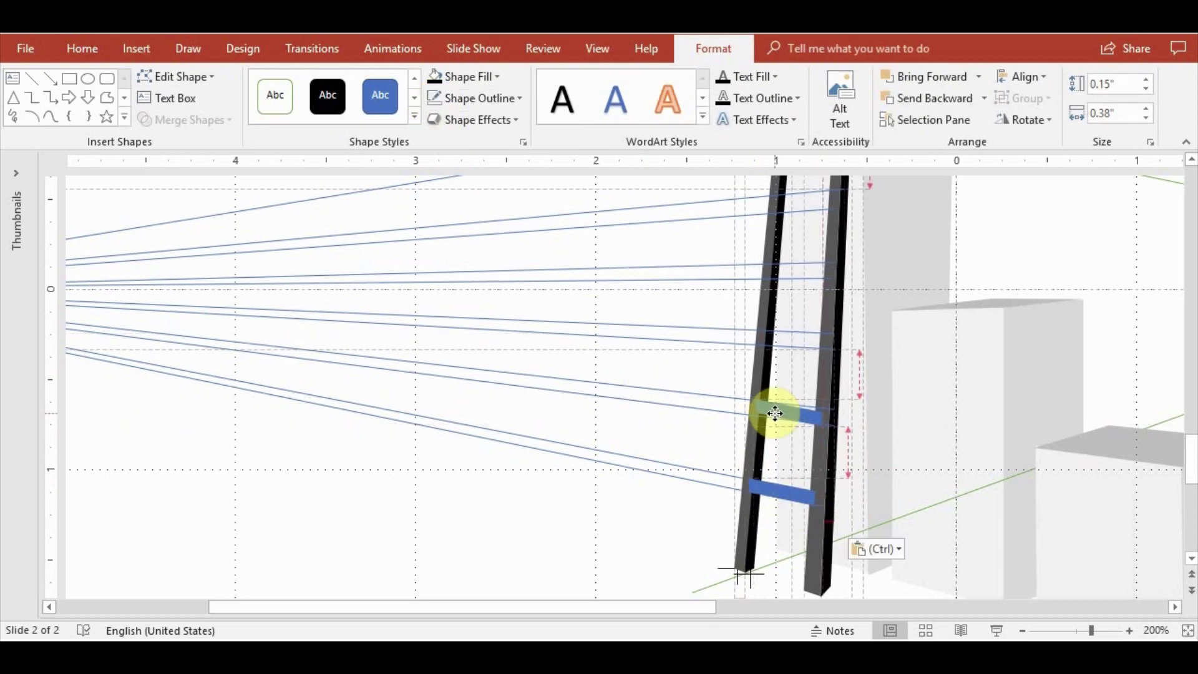
pyautogui.hotkey('ctrl', 'z')
pyautogui.hotkey('ctrl', 'z')
# Draw a freeform rung bridging the left and right ladder rails
pyautogui.click(612, 516)
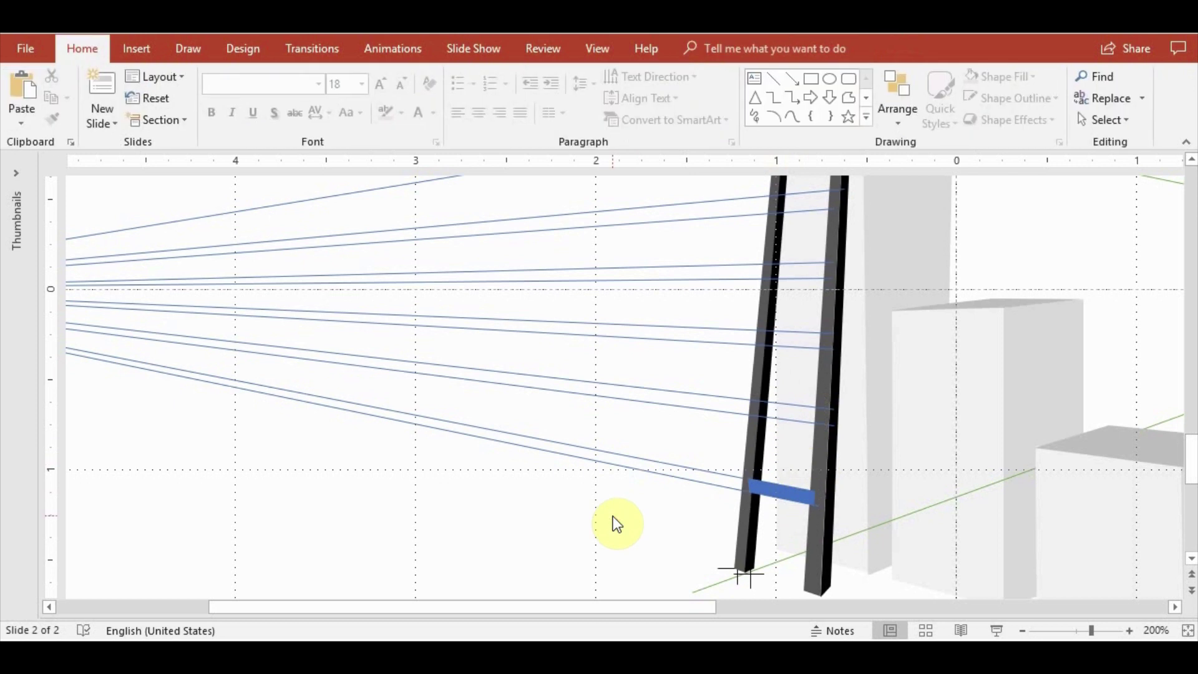
pyautogui.click(136, 48)
pyautogui.click(281, 122)
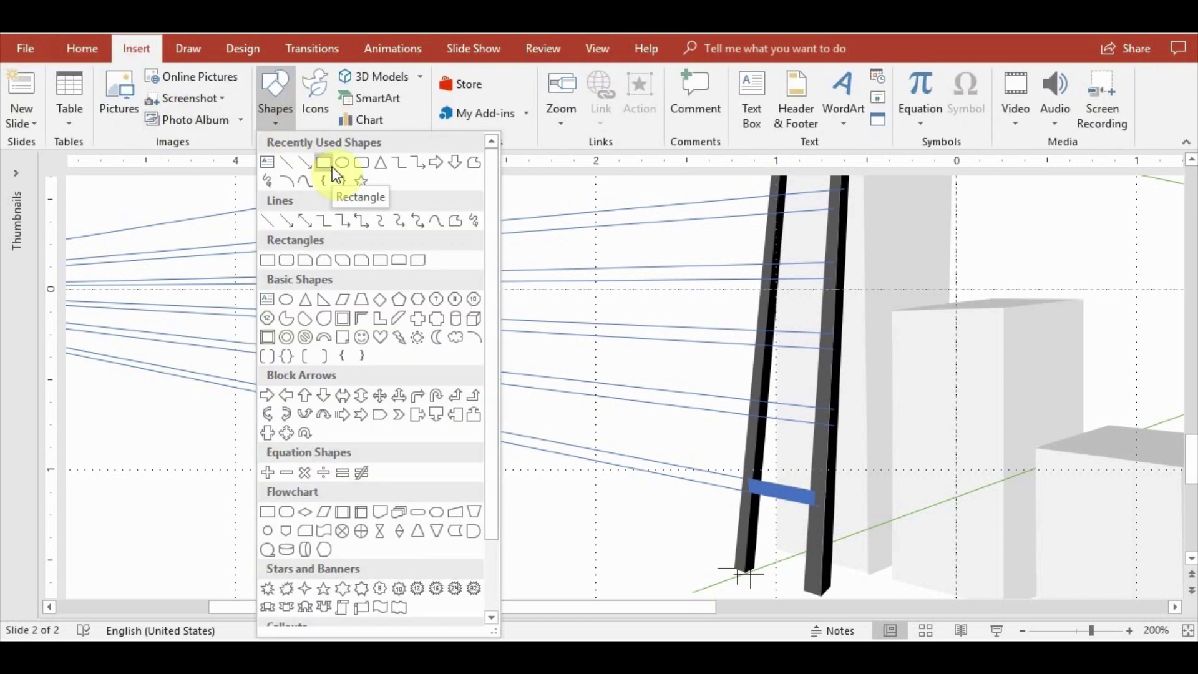
pyautogui.click(474, 163)
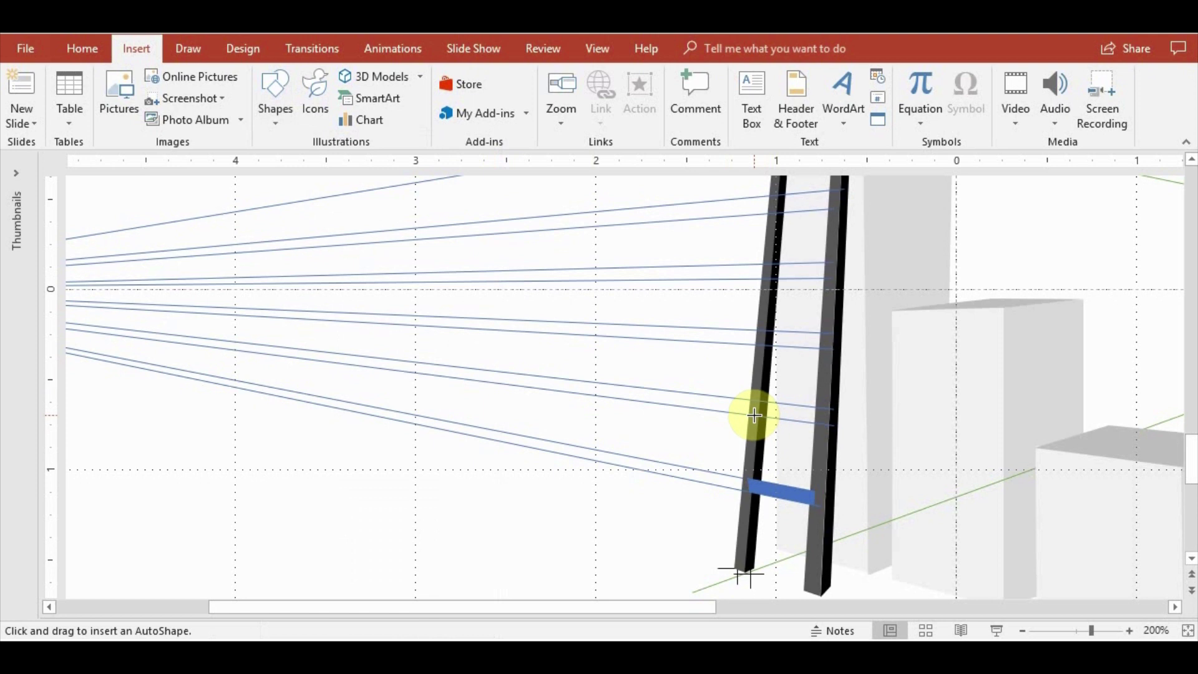
pyautogui.click(755, 400)
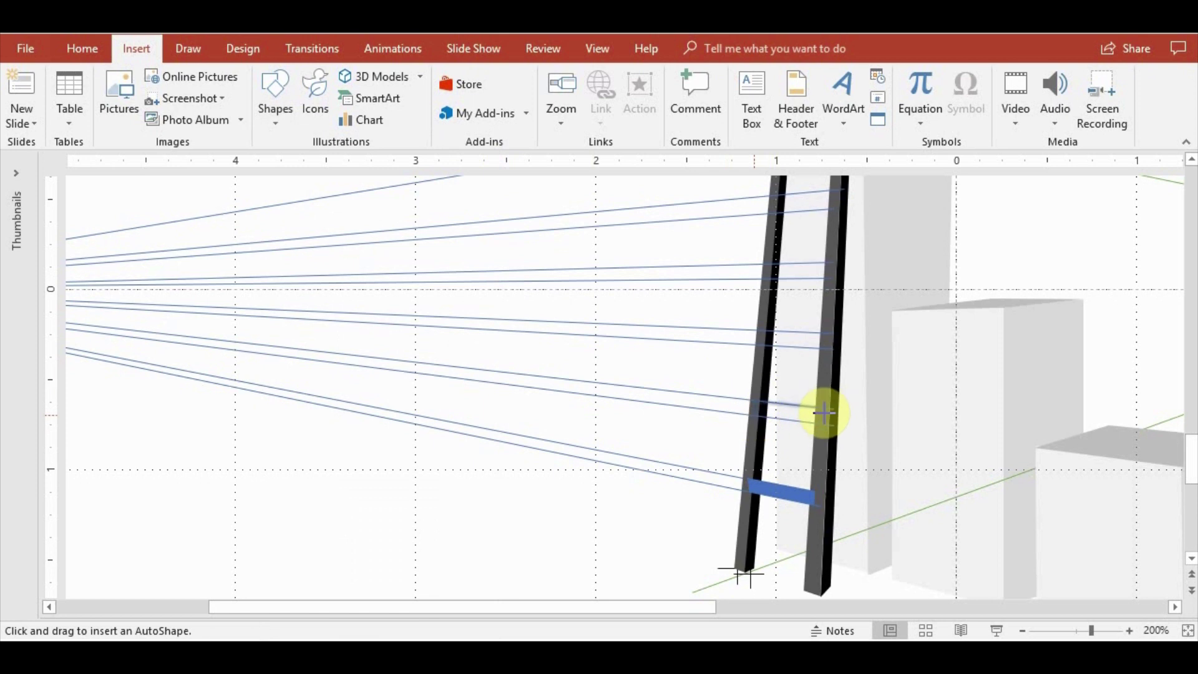
pyautogui.click(822, 424)
pyautogui.click(754, 425)
pyautogui.click(755, 401)
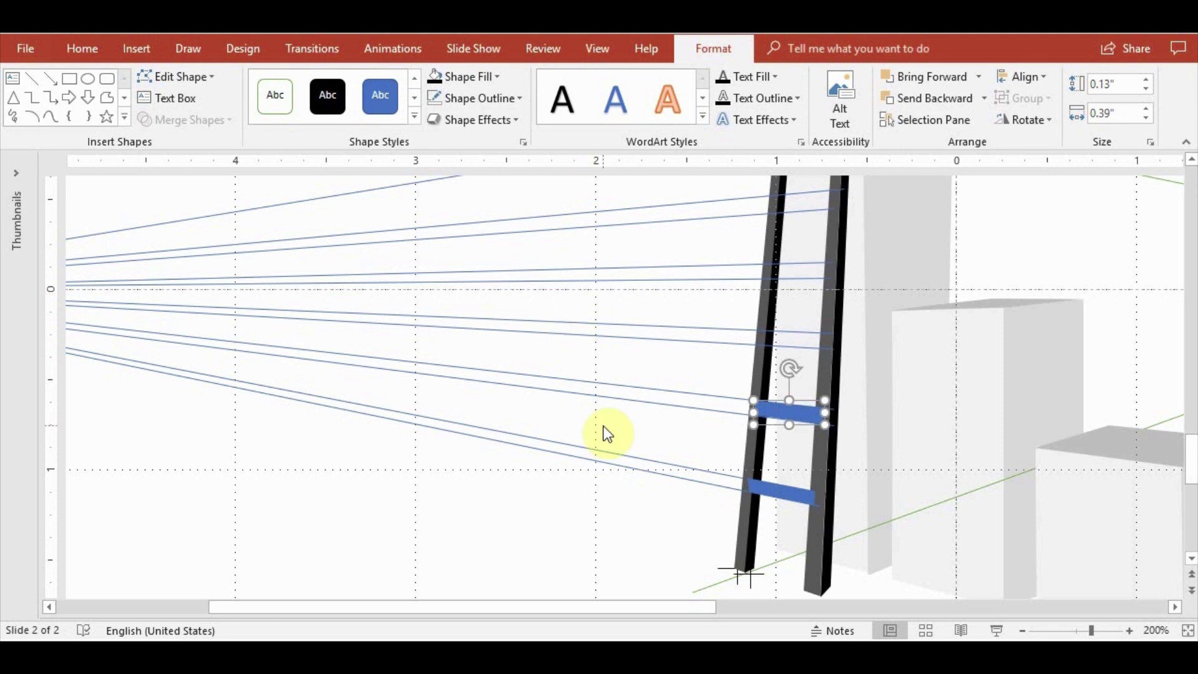
pyautogui.click(548, 419)
# Pick the Freeform shape again and pan to the next rung position
pyautogui.click(135, 48)
pyautogui.click(275, 100)
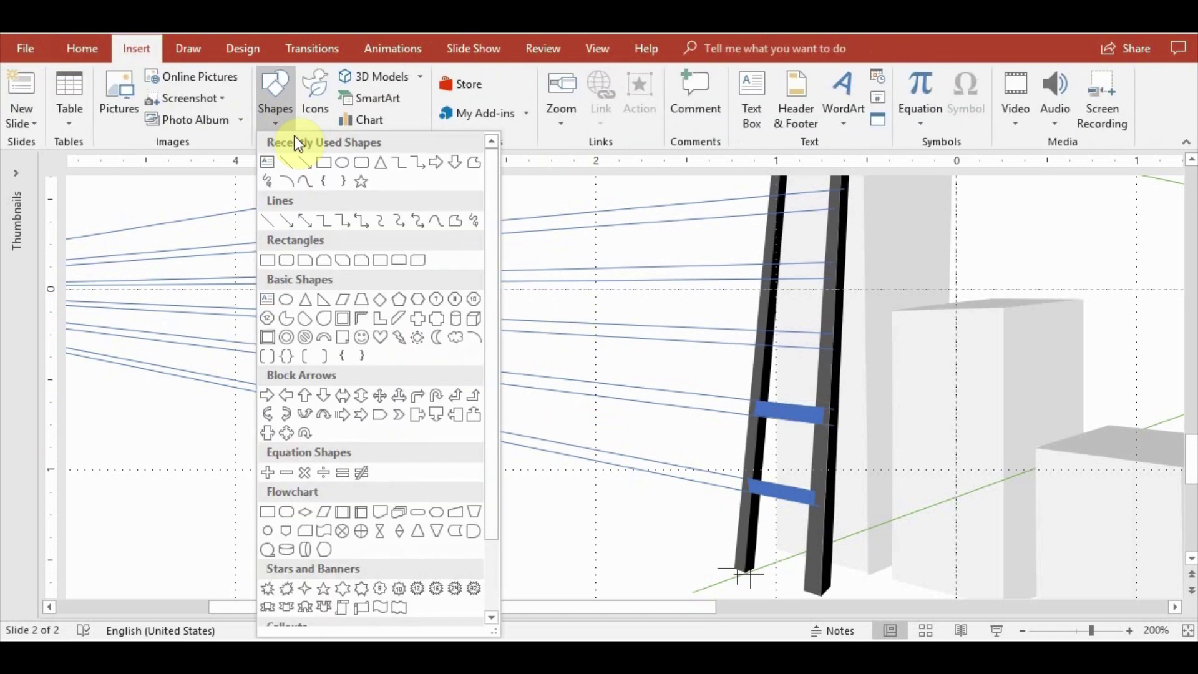
pyautogui.click(473, 165)
pyautogui.keyDown('ctrl'); pyautogui.scroll(5, 760, 344); pyautogui.keyUp('ctrl')
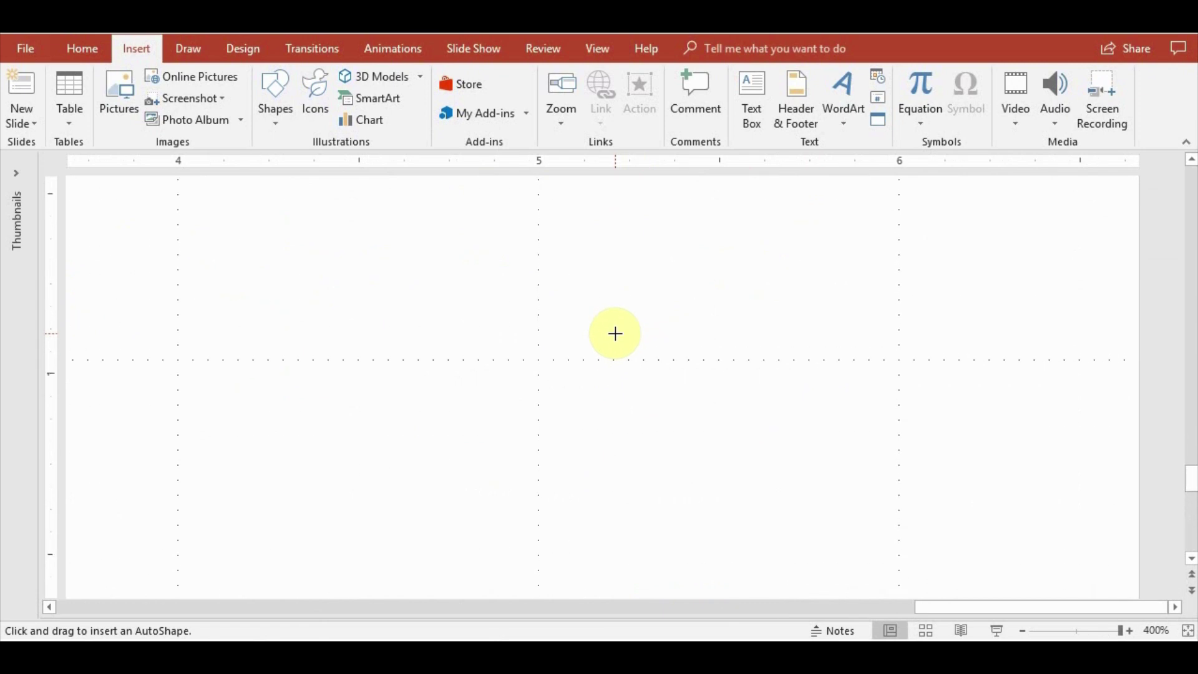
pyautogui.moveTo(1191, 490); pyautogui.dragTo(1192, 460)
pyautogui.moveTo(983, 608); pyautogui.dragTo(555, 592)
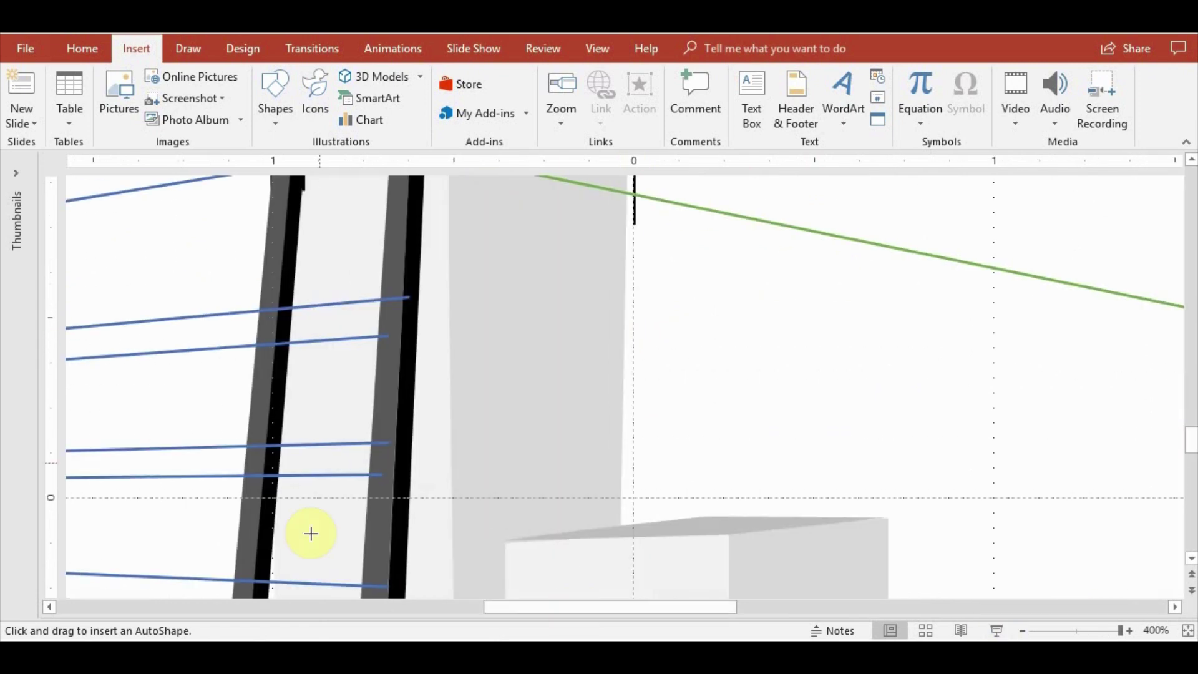
pyautogui.hscroll(-10, 311, 534)
# Trace another rung between the rails along the perspective guide line
pyautogui.hscroll(-8, 546, 554)
pyautogui.scroll(-5, 818, 511)
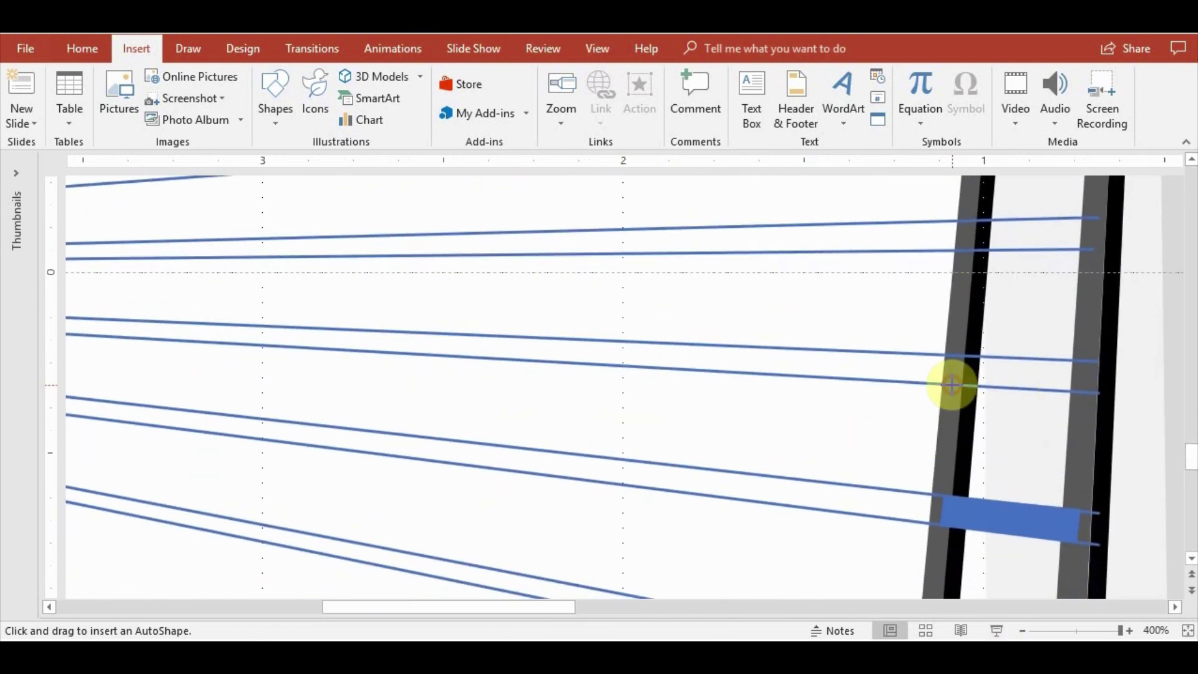
pyautogui.moveTo(952, 385); pyautogui.dragTo(1083, 391)
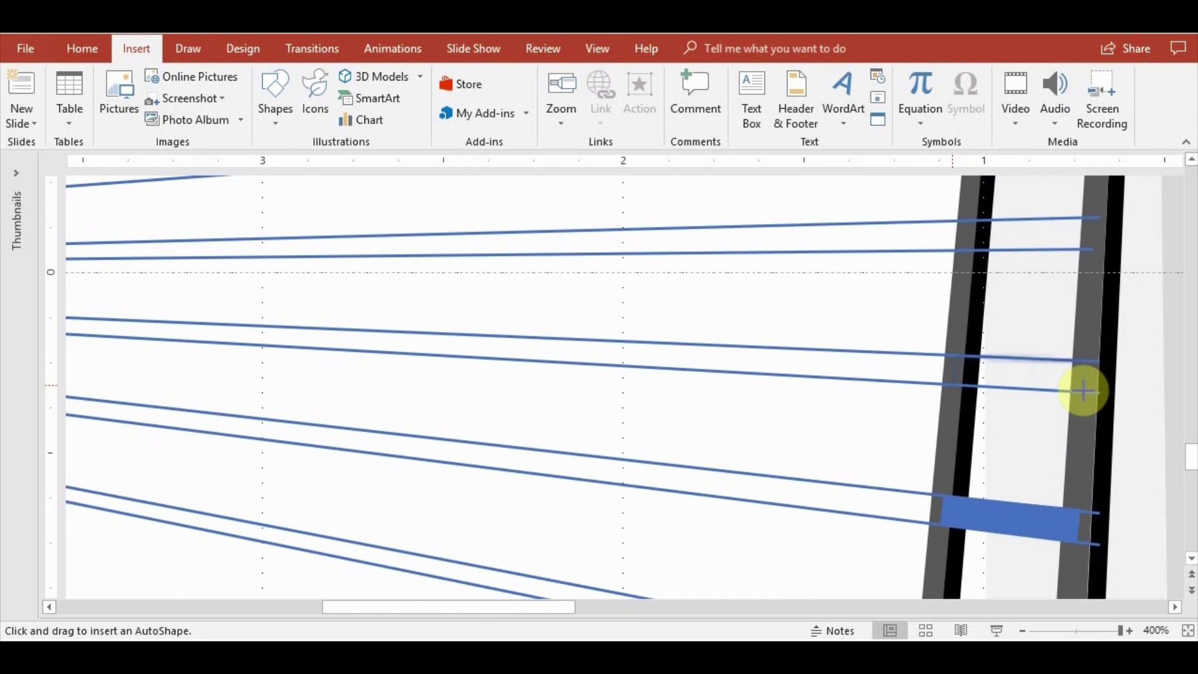
pyautogui.moveTo(1083, 392); pyautogui.dragTo(952, 361)
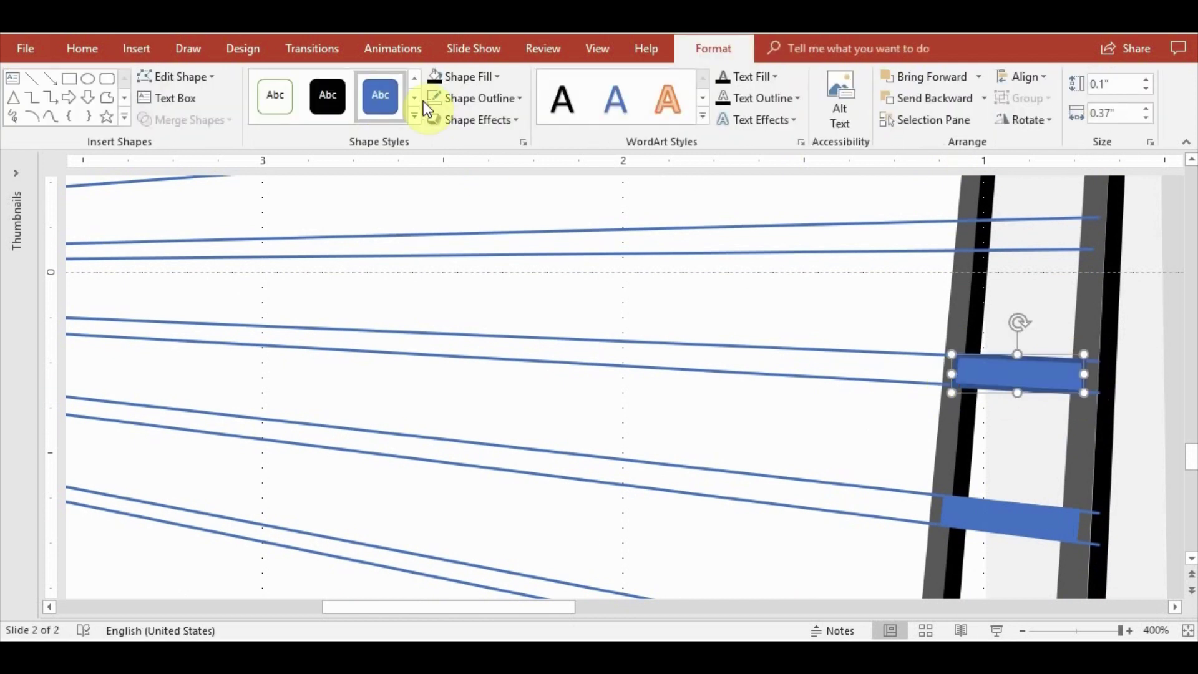
pyautogui.scroll(3, 823, 580)
pyautogui.moveTo(517, 606); pyautogui.dragTo(605, 608)
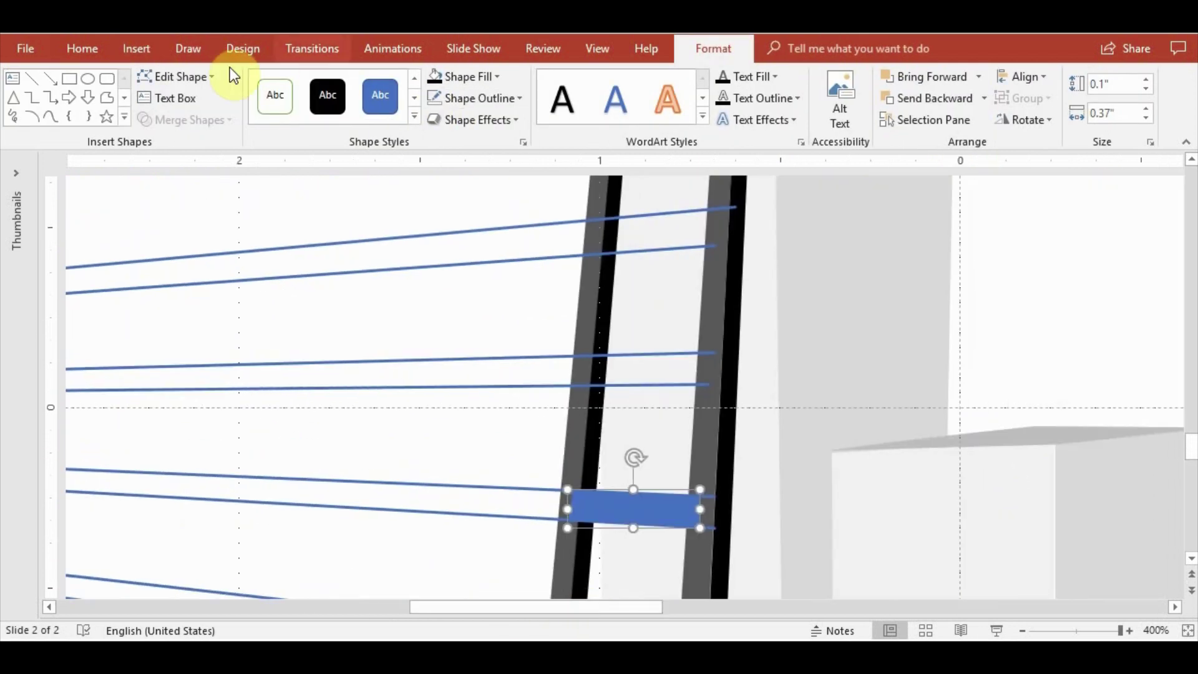
pyautogui.press('Escape')
# Add a freeform rung edge following the blue guide line
pyautogui.click(136, 48)
pyautogui.click(275, 100)
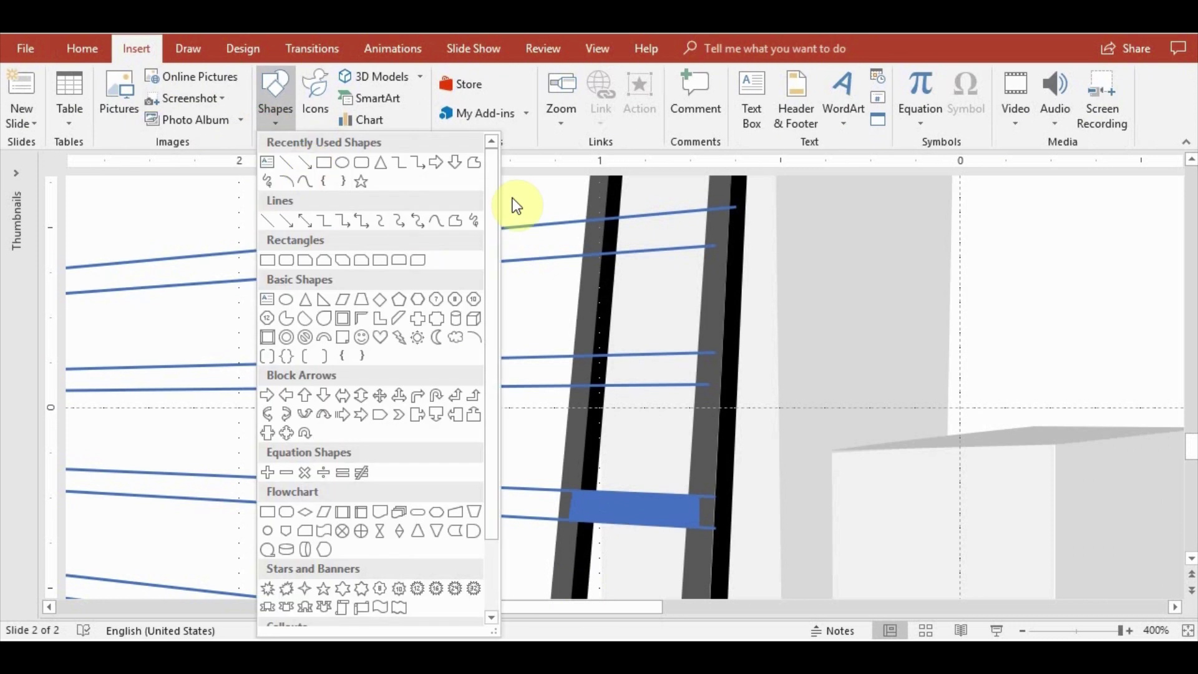
pyautogui.click(270, 254)
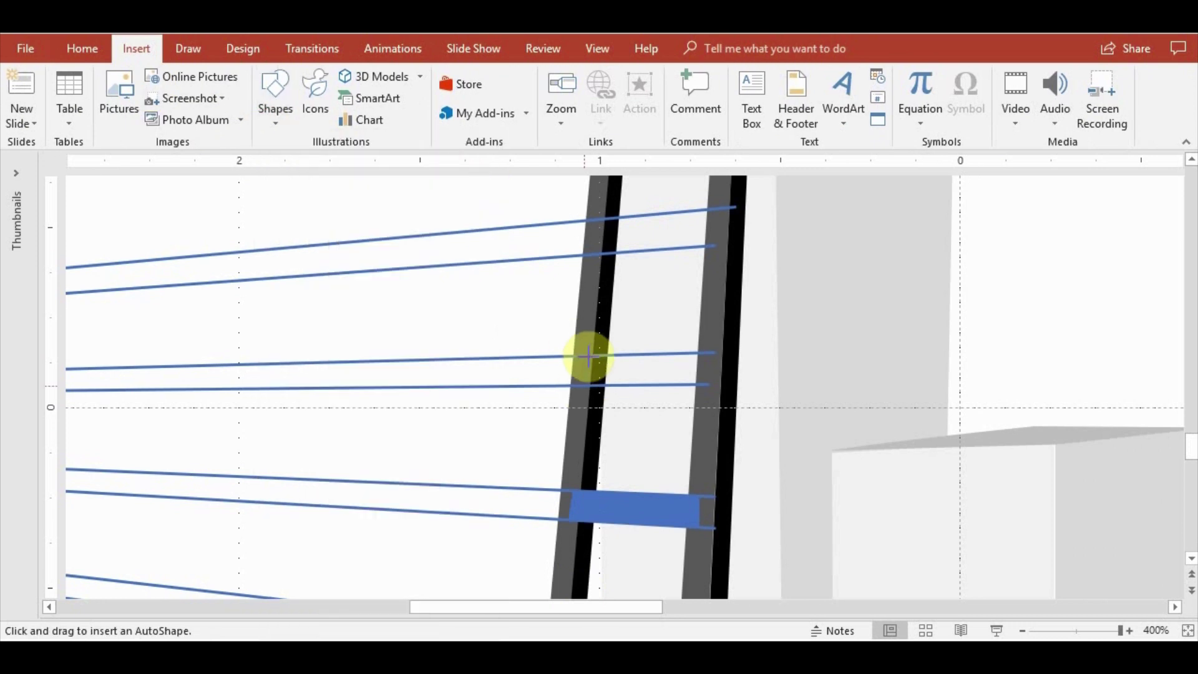
pyautogui.moveTo(588, 356)
pyautogui.mouseDown()
pyautogui.moveTo(711, 354)
pyautogui.moveTo(583, 386)
pyautogui.mouseUp()
pyautogui.scroll(3, 548, 342)
pyautogui.scroll(3, 548, 342)
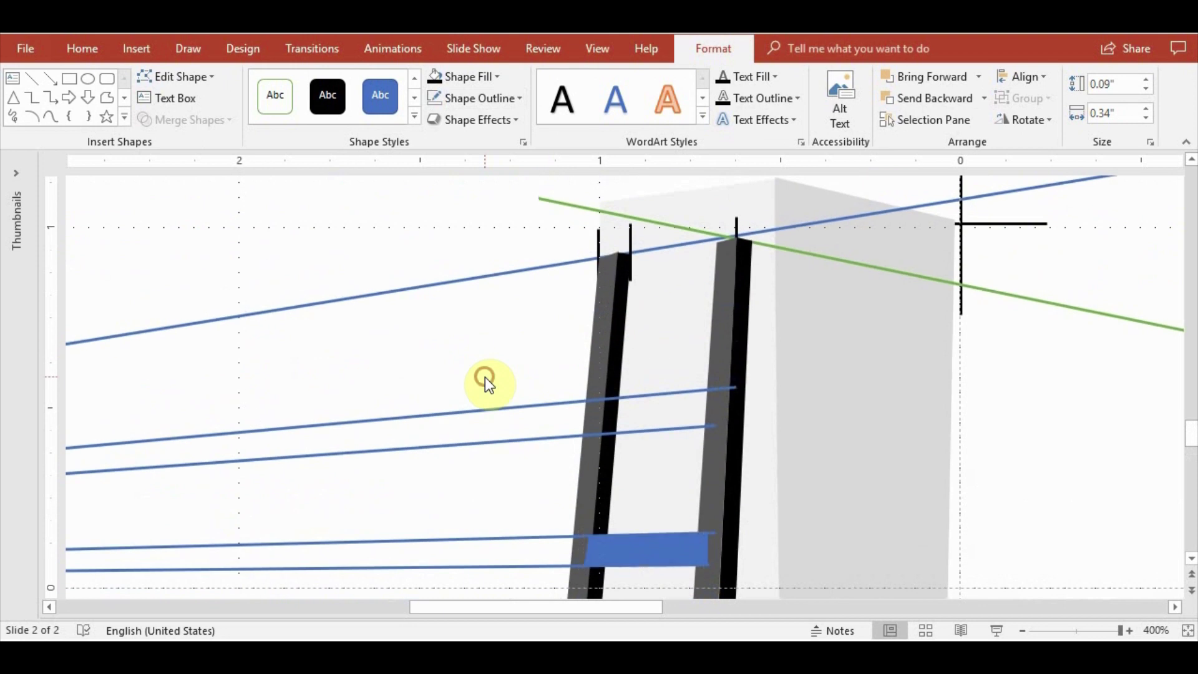
pyautogui.click(485, 377)
# Draw a freeform rung along the lower guide lines between the rails
pyautogui.click(132, 48)
pyautogui.click(266, 121)
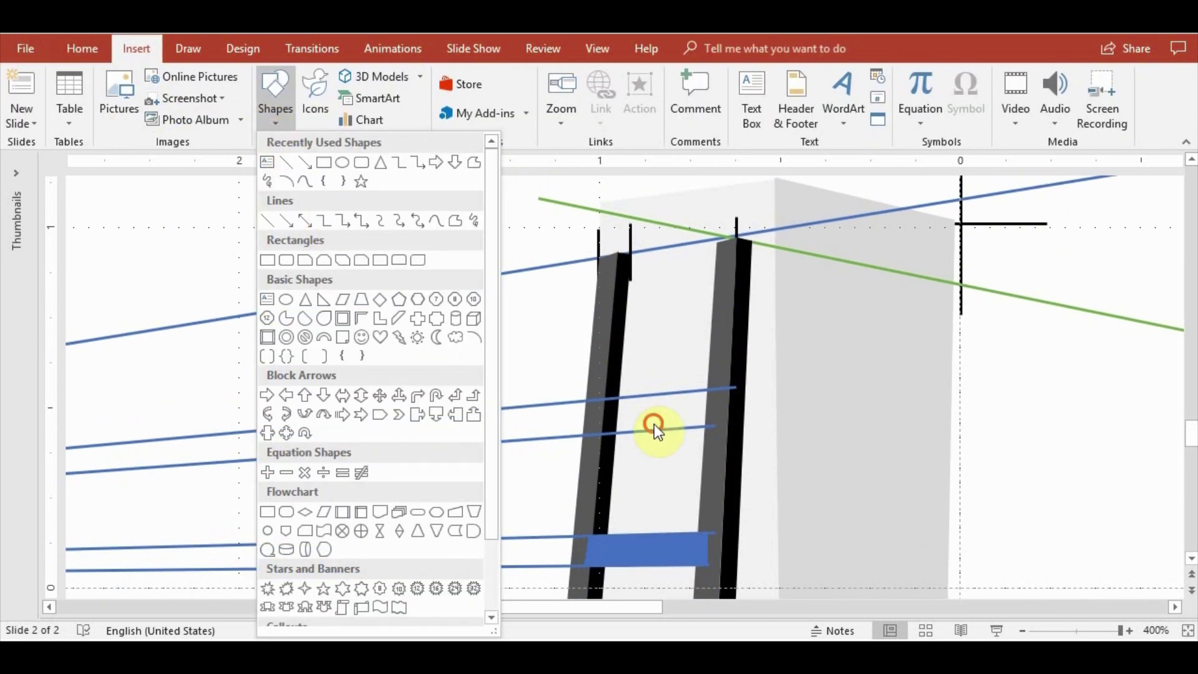
pyautogui.click(655, 430)
pyautogui.moveTo(714, 426); pyautogui.dragTo(719, 420)
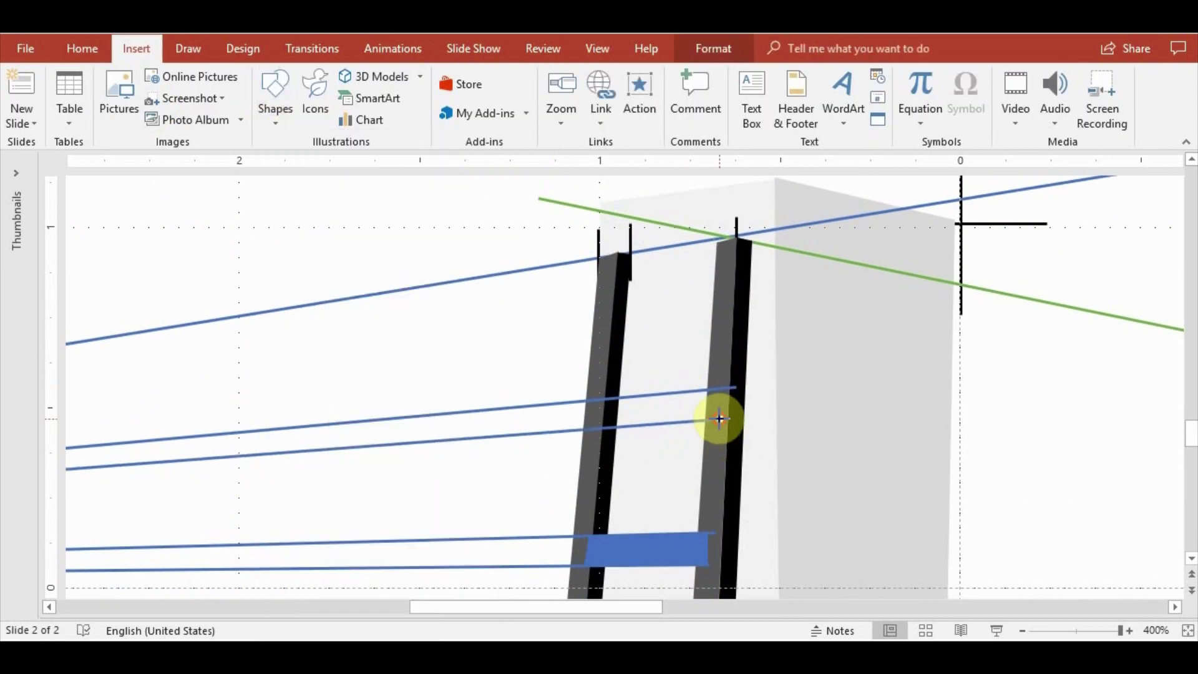
pyautogui.click(390, 350)
pyautogui.click(275, 94)
pyautogui.click(476, 160)
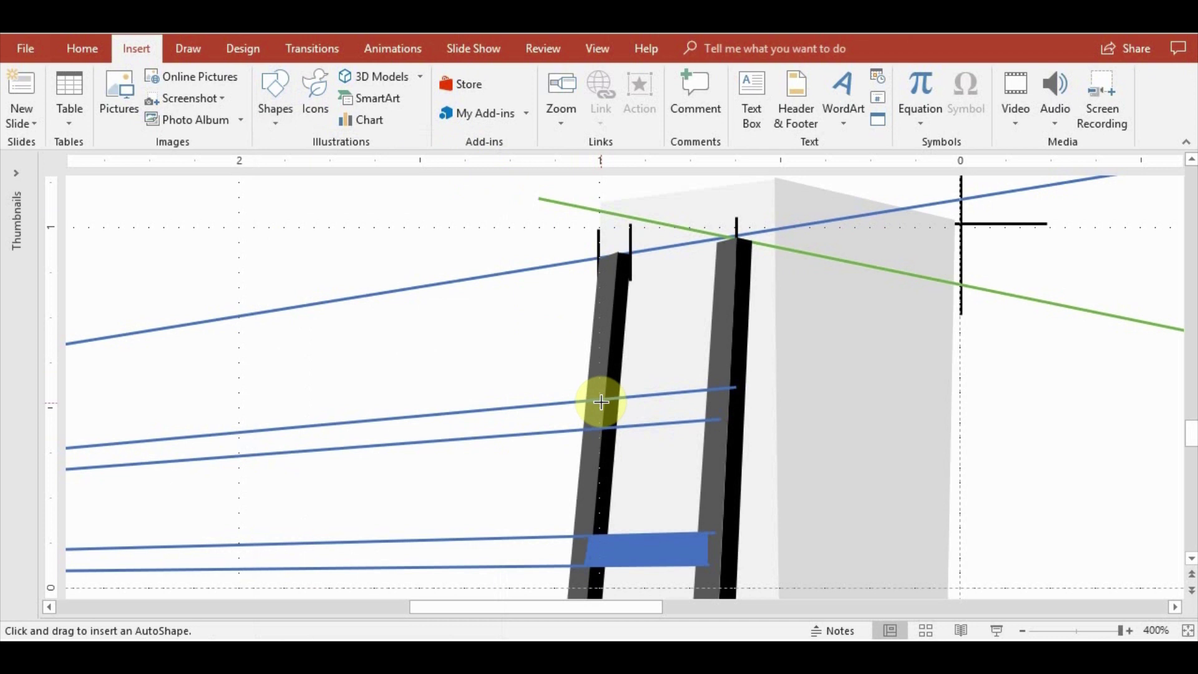
pyautogui.moveTo(709, 415); pyautogui.dragTo(592, 430)
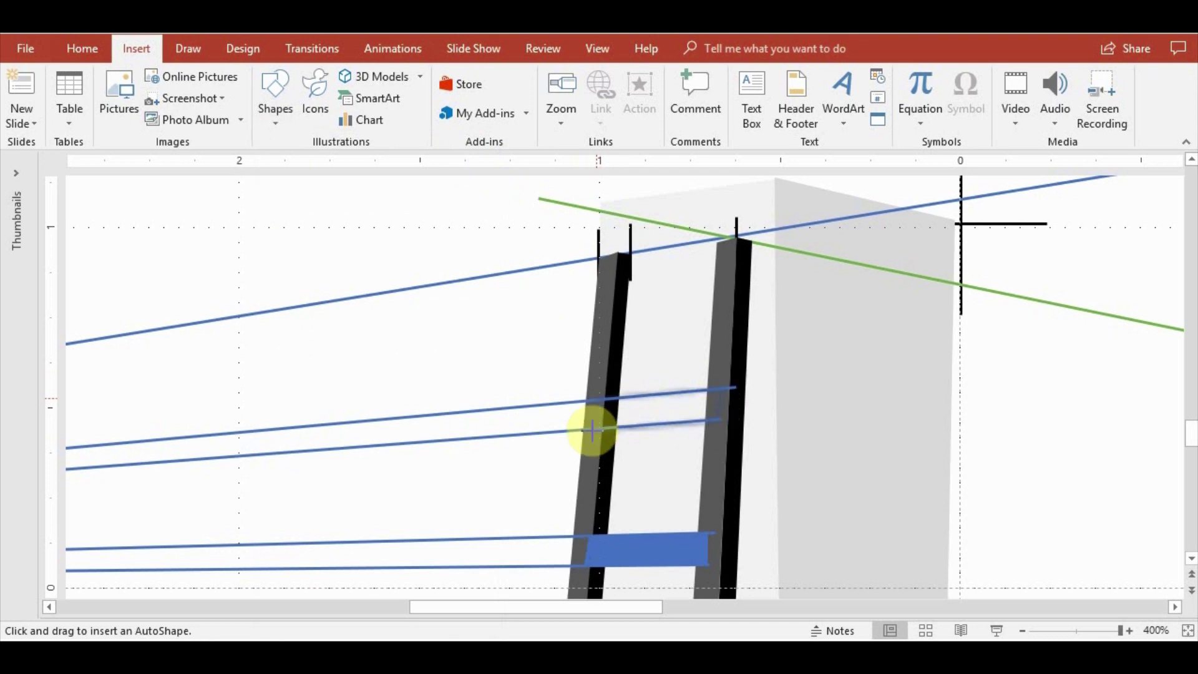
pyautogui.click(592, 401)
# Select both ladder posts and all the rungs together for recolouring
pyautogui.click(596, 347)
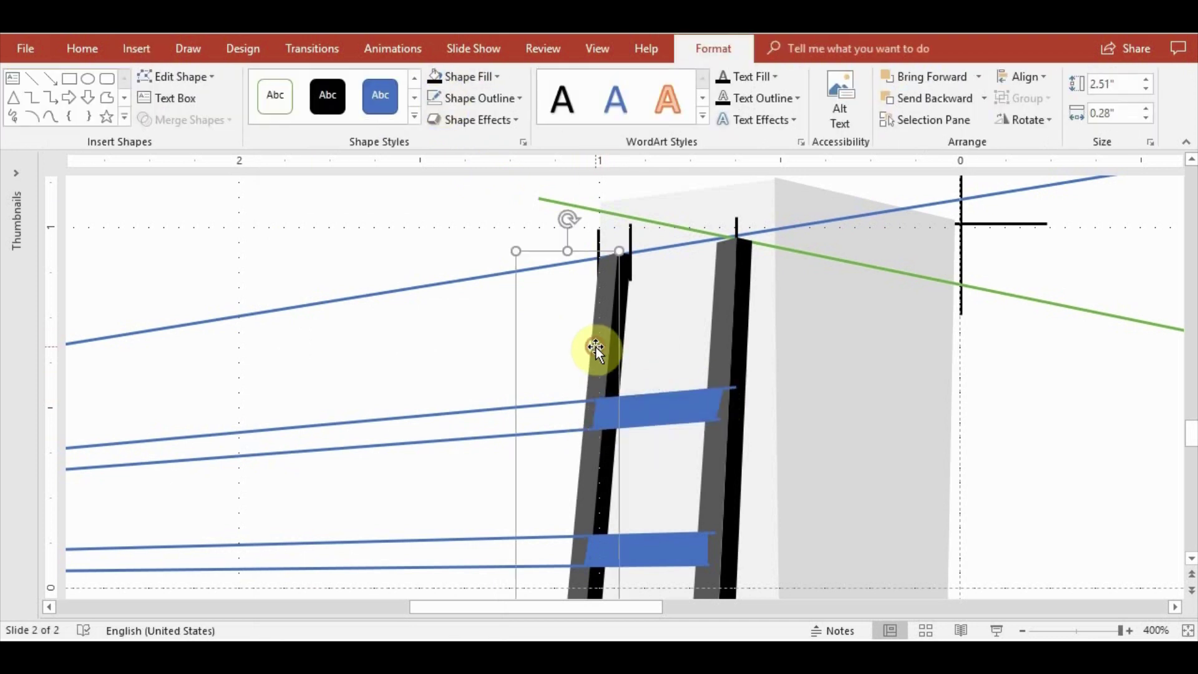
pyautogui.keyDown('ctrl'); pyautogui.click(717, 365); pyautogui.keyUp('ctrl')
pyautogui.keyDown('ctrl'); pyautogui.click(647, 413); pyautogui.keyUp('ctrl')
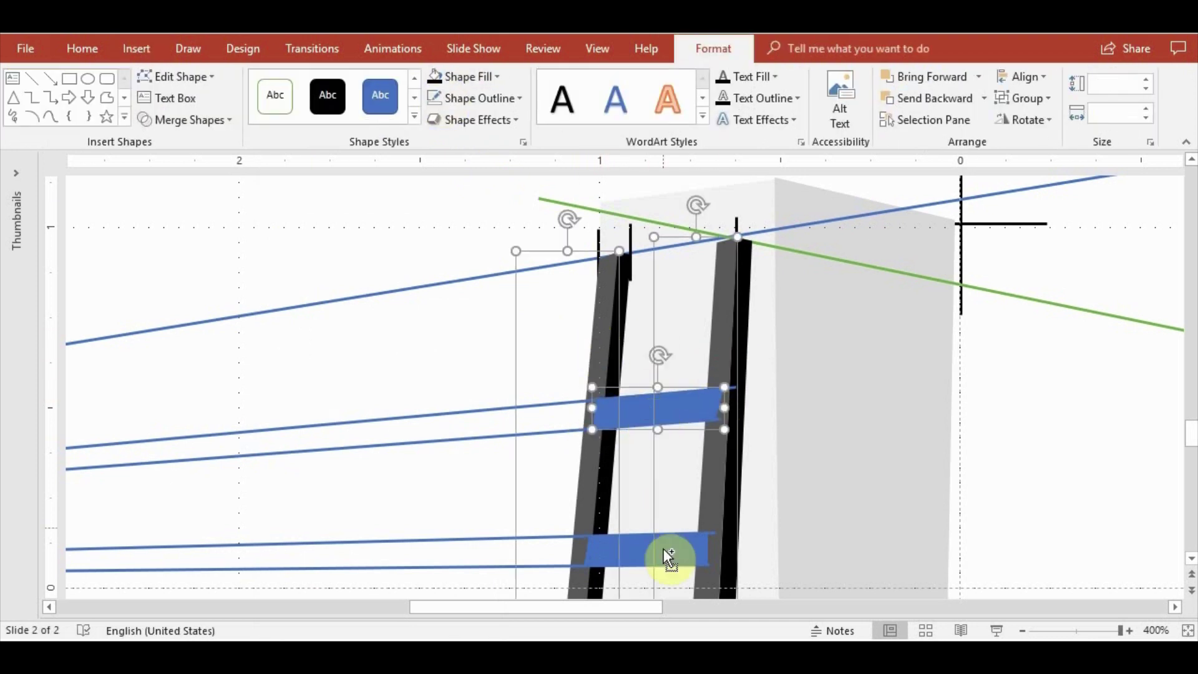
pyautogui.keyDown('ctrl'); pyautogui.click(666, 553); pyautogui.keyUp('ctrl')
pyautogui.scroll(-5, 664, 480)
pyautogui.scroll(-4, 677, 378)
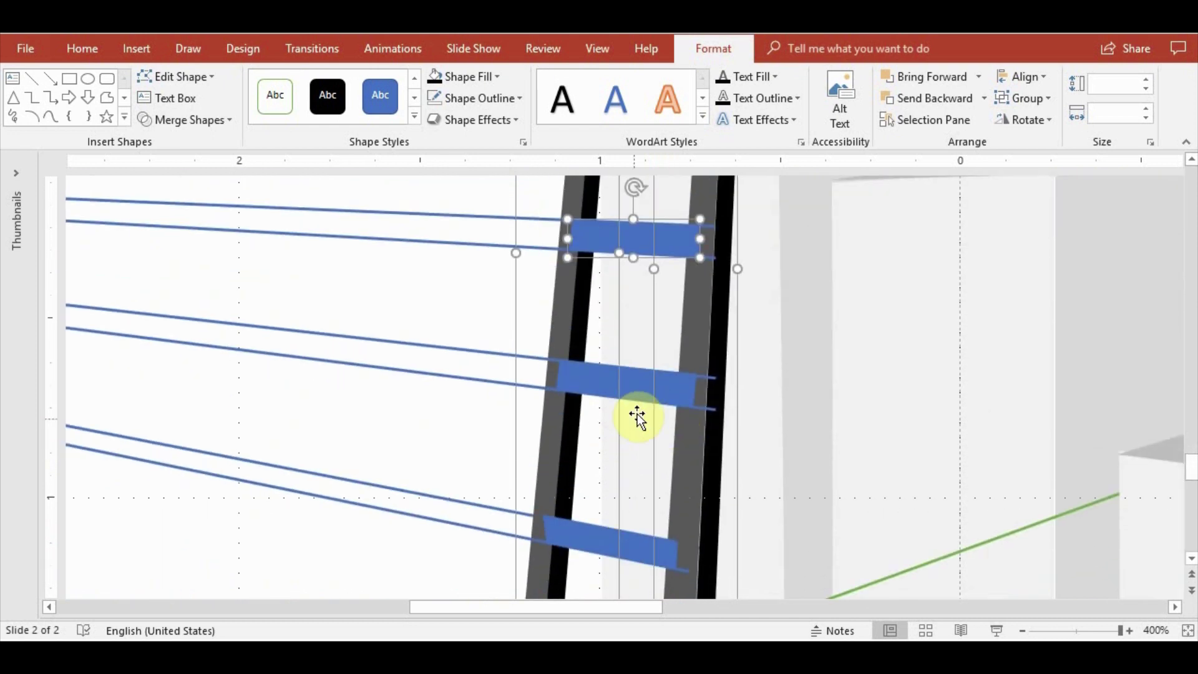
pyautogui.keyDown('ctrl'); pyautogui.click(686, 390); pyautogui.keyUp('ctrl')
pyautogui.scroll(-3, 684, 387)
pyautogui.keyDown('ctrl'); pyautogui.click(639, 459); pyautogui.keyUp('ctrl')
pyautogui.scroll(-3, 642, 456)
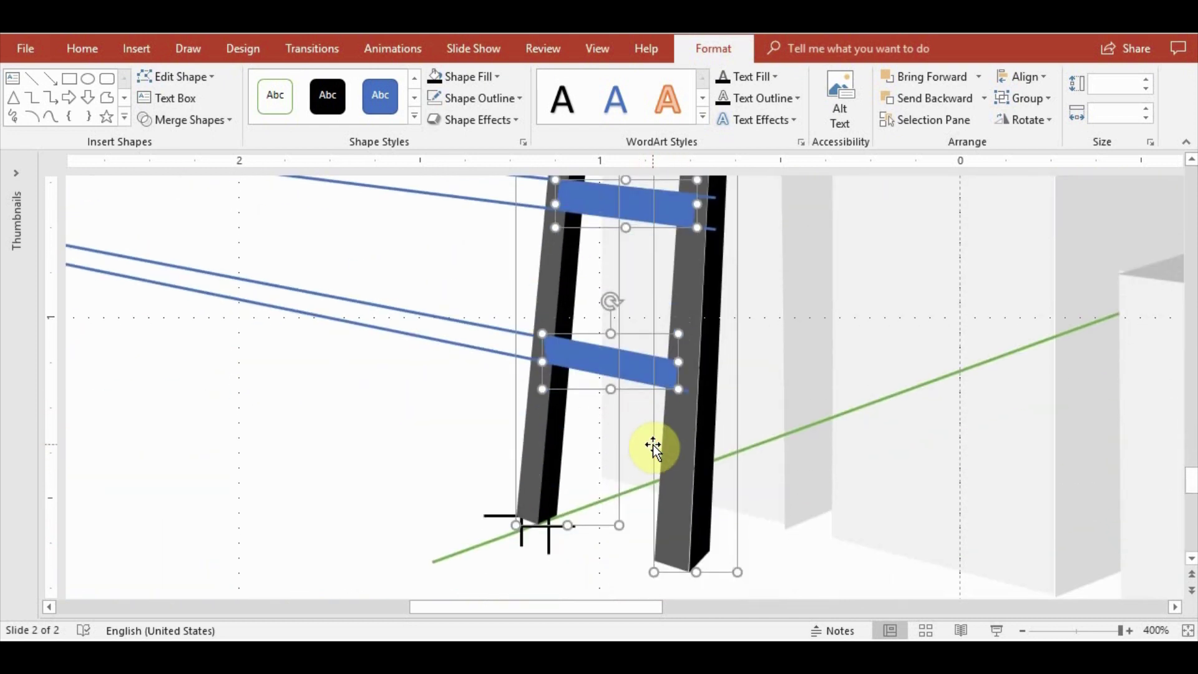
pyautogui.click(474, 77)
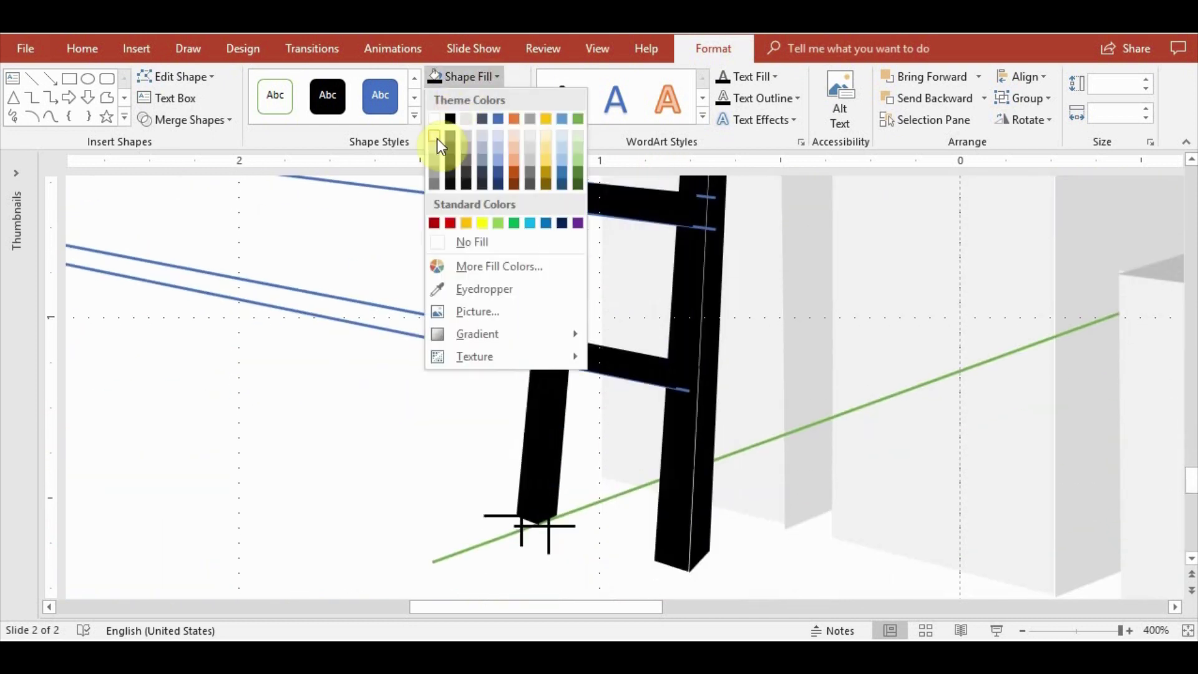
# Fill the selected ladder posts and rungs dark grey
pyautogui.click(435, 177)
pyautogui.click(378, 450)
pyautogui.scroll(-3, 382, 454)
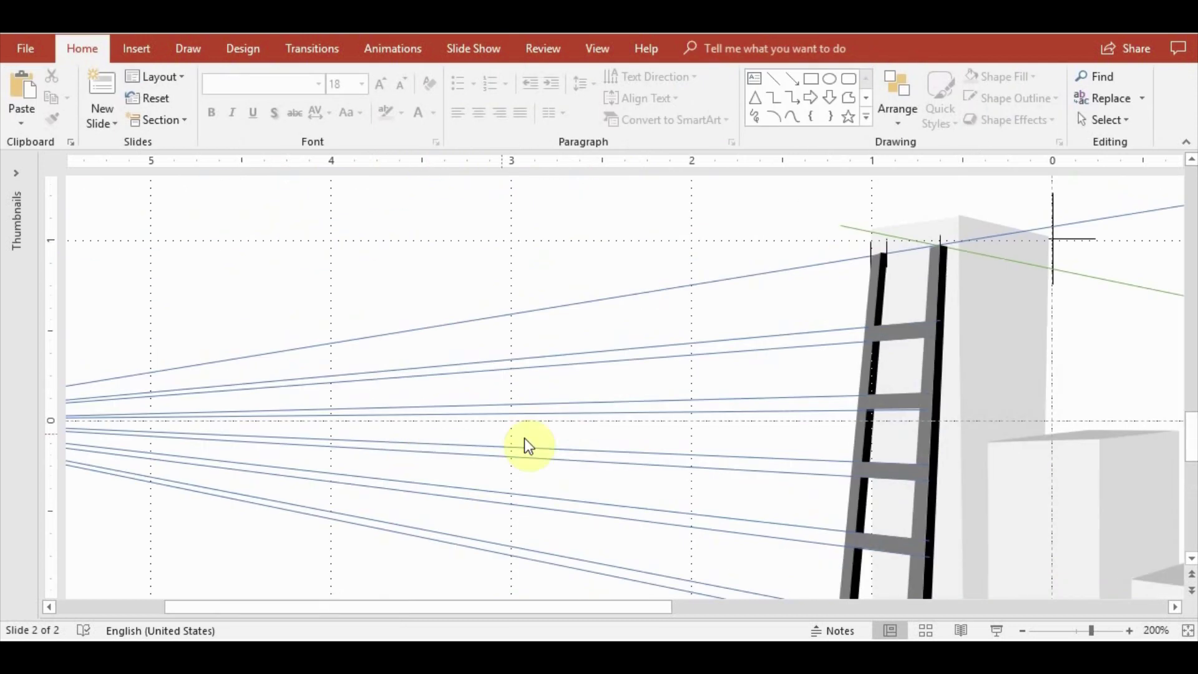
pyautogui.scroll(-3, 524, 438)
pyautogui.scroll(-3, 550, 444)
pyautogui.scroll(-3, 561, 449)
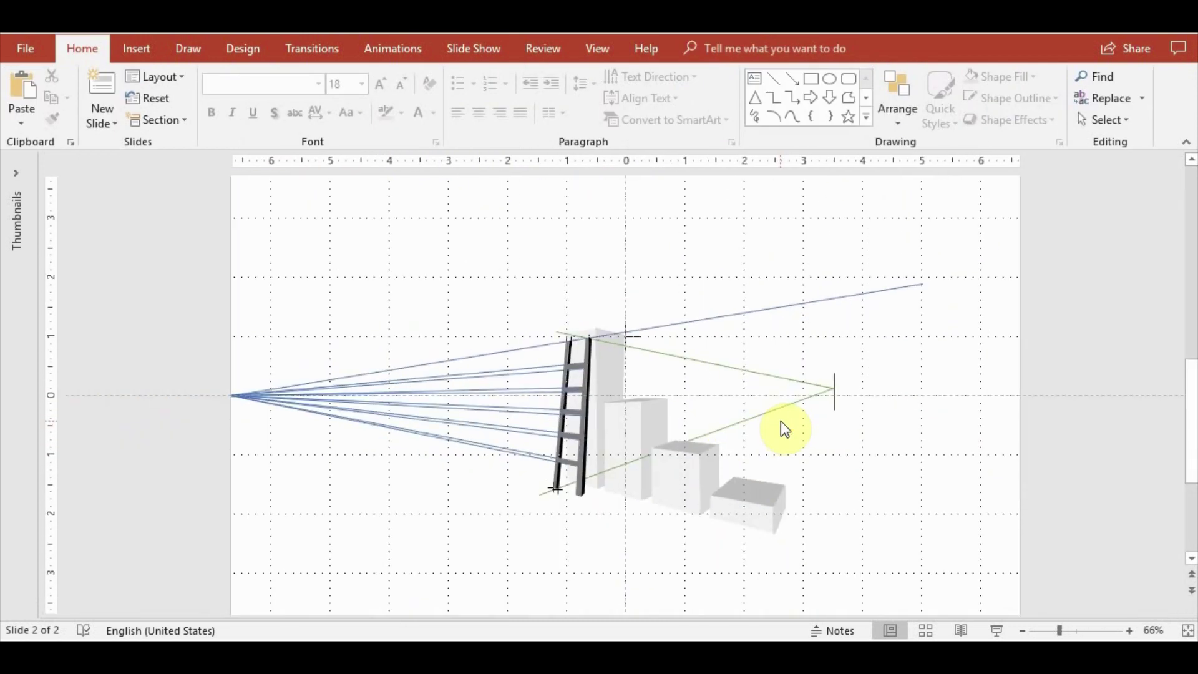
pyautogui.scroll(-1, 784, 428)
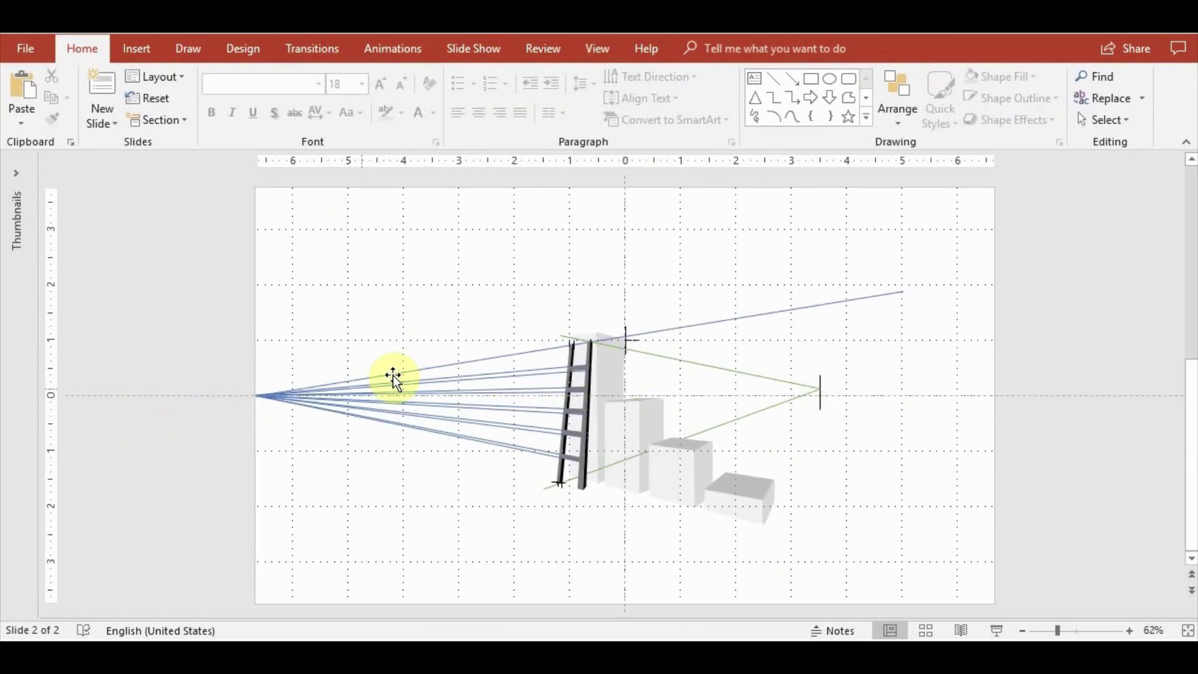
# Remove the fan of perspective guide lines and the marker at the ladder foot
pyautogui.click(534, 374)
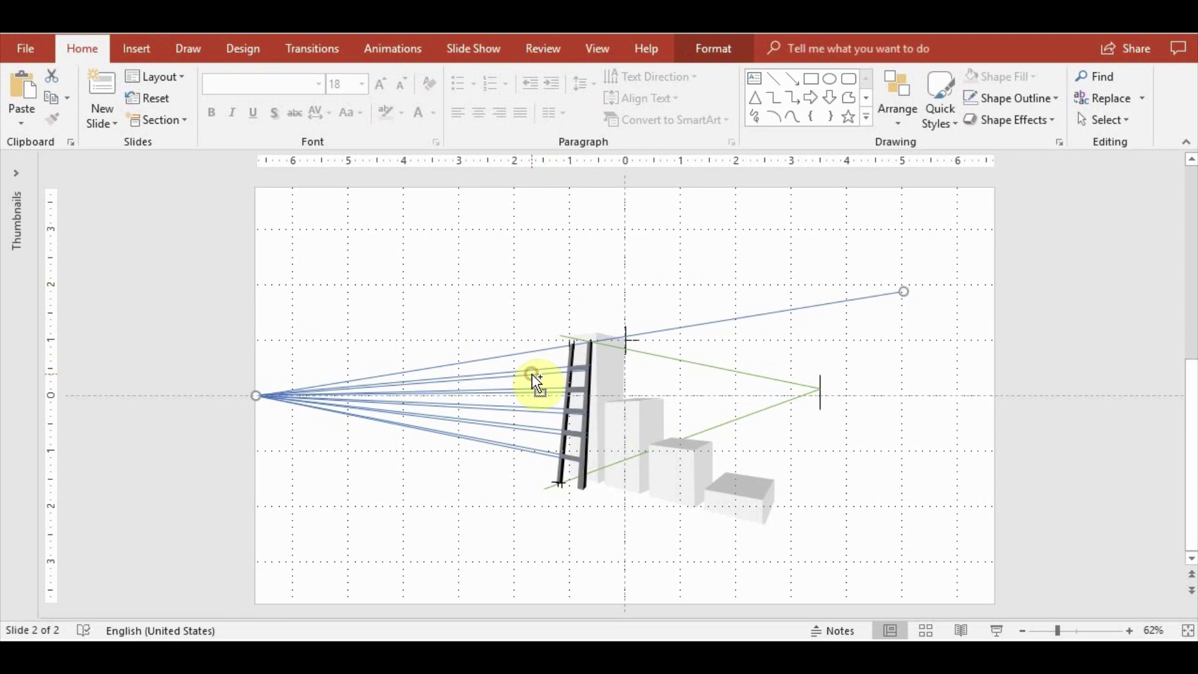
pyautogui.click(196, 278)
pyautogui.moveTo(478, 403); pyautogui.dragTo(549, 404)
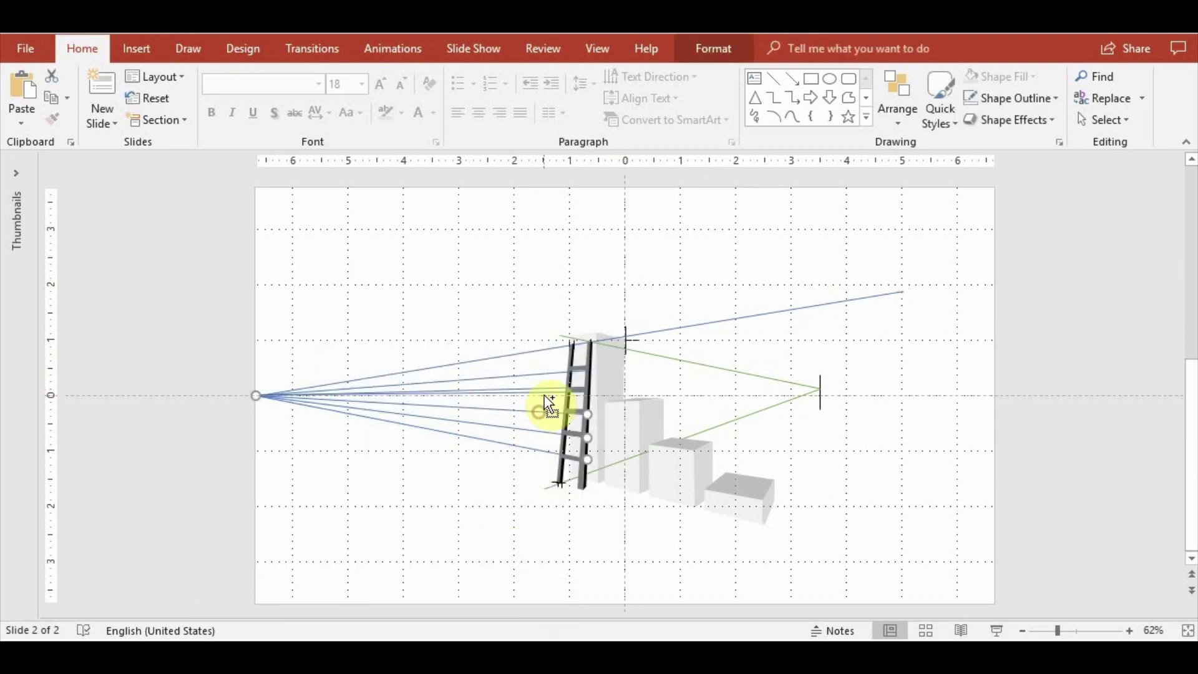
pyautogui.hotkey('ctrl', 'z')
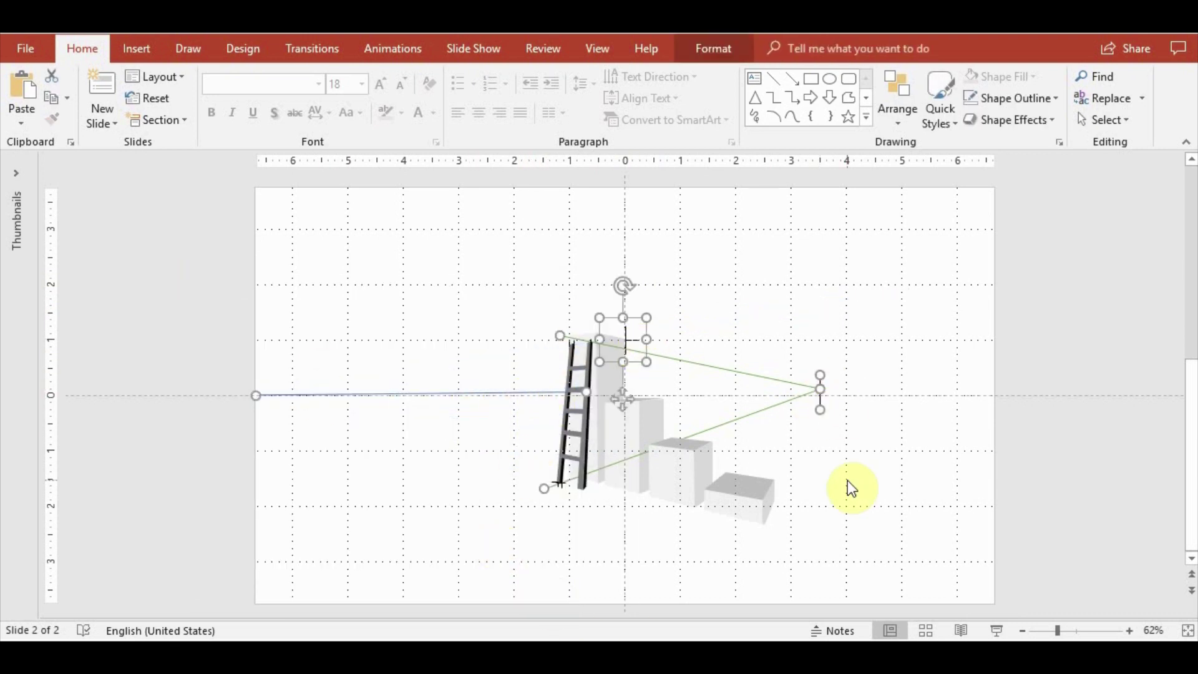
pyautogui.hotkey('ctrl', 'z')
pyautogui.scroll(10, 584, 511)
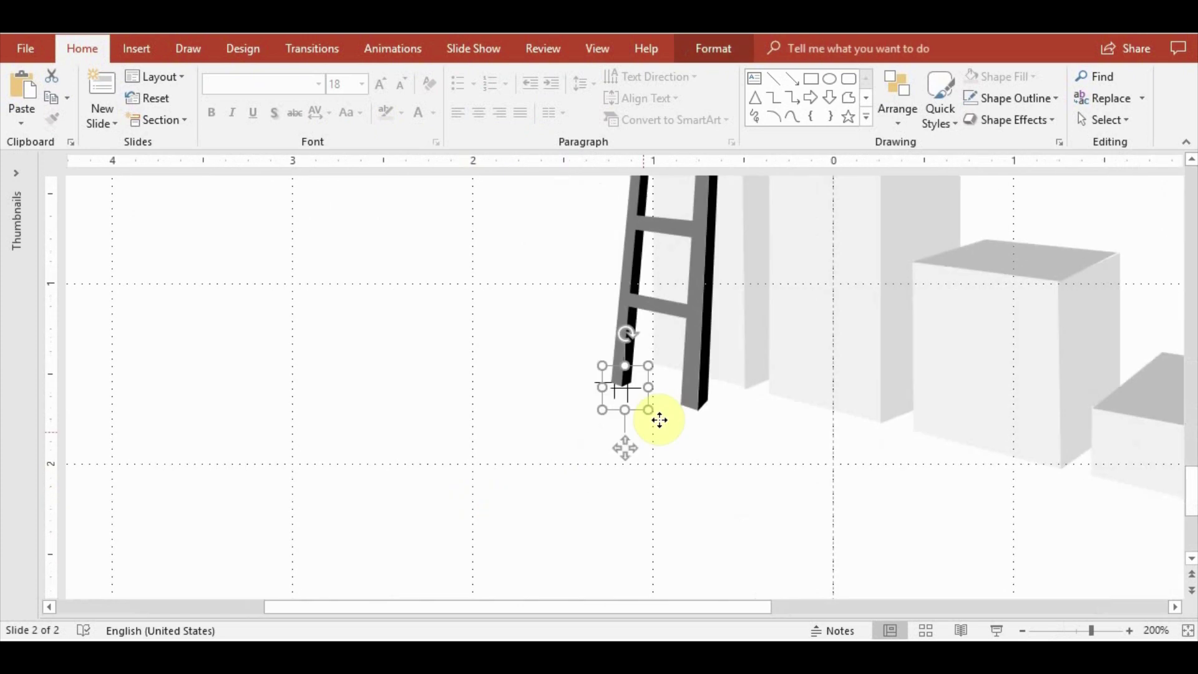
pyautogui.press('Delete')
pyautogui.scroll(-5, 780, 449)
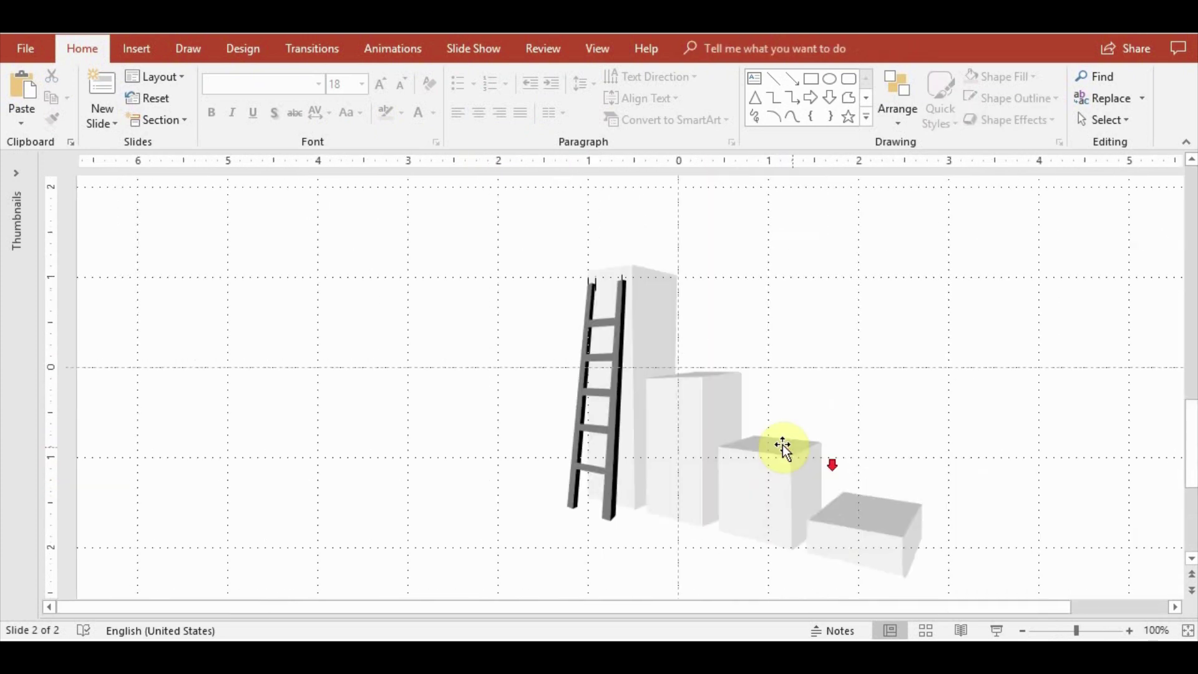
# Group every object on the slide and nudge the group slightly up and right
pyautogui.click(590, 284)
pyautogui.scroll(5, 593, 328)
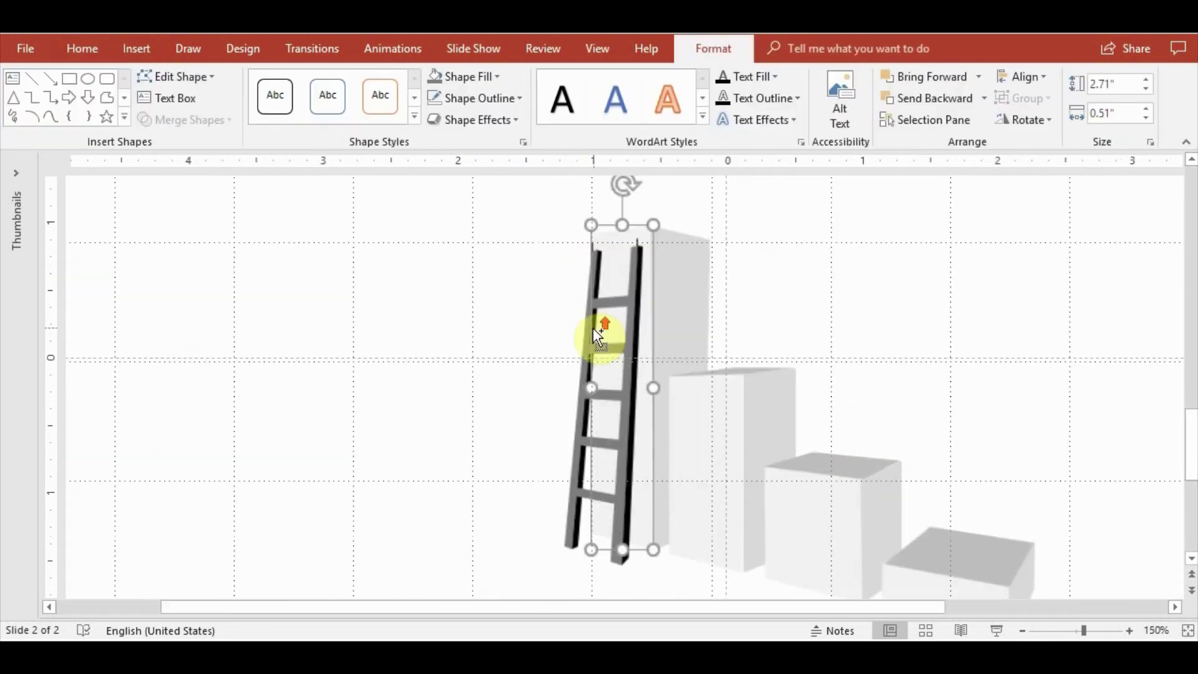
pyautogui.scroll(8, 593, 328)
pyautogui.click(441, 267)
pyautogui.scroll(-12, 971, 376)
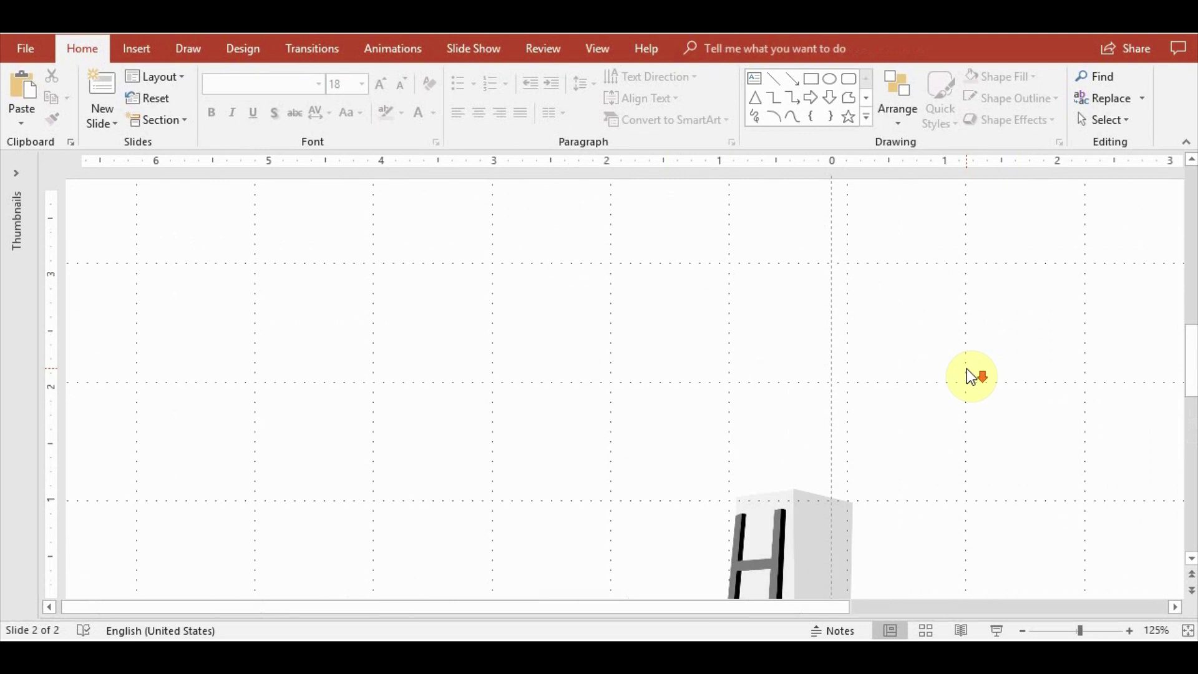
pyautogui.scroll(-5, 971, 376)
pyautogui.hotkey('ctrl', 'a')
pyautogui.click(898, 100)
pyautogui.click(909, 276)
pyautogui.scroll(2, 380, 243)
pyautogui.scroll(-2, 579, 390)
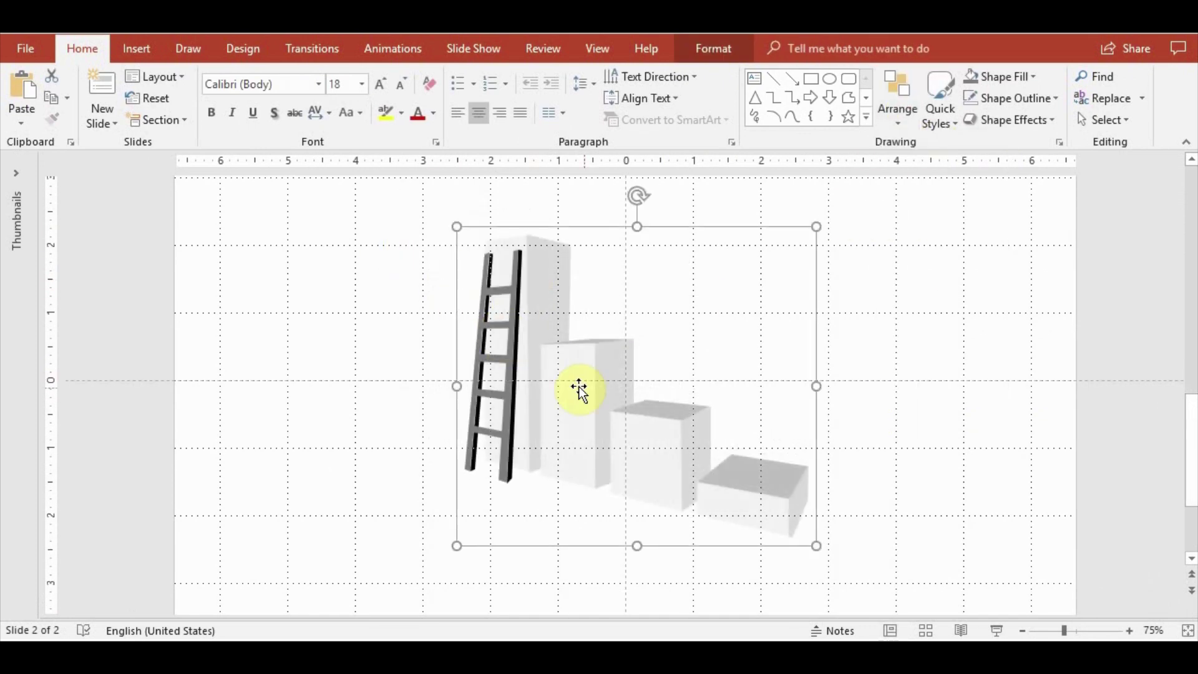
pyautogui.moveTo(579, 390); pyautogui.dragTo(590, 384)
pyautogui.click(809, 337)
# Paste the yellow-to-red colour swatch strip onto the slide
pyautogui.scroll(2, 809, 337)
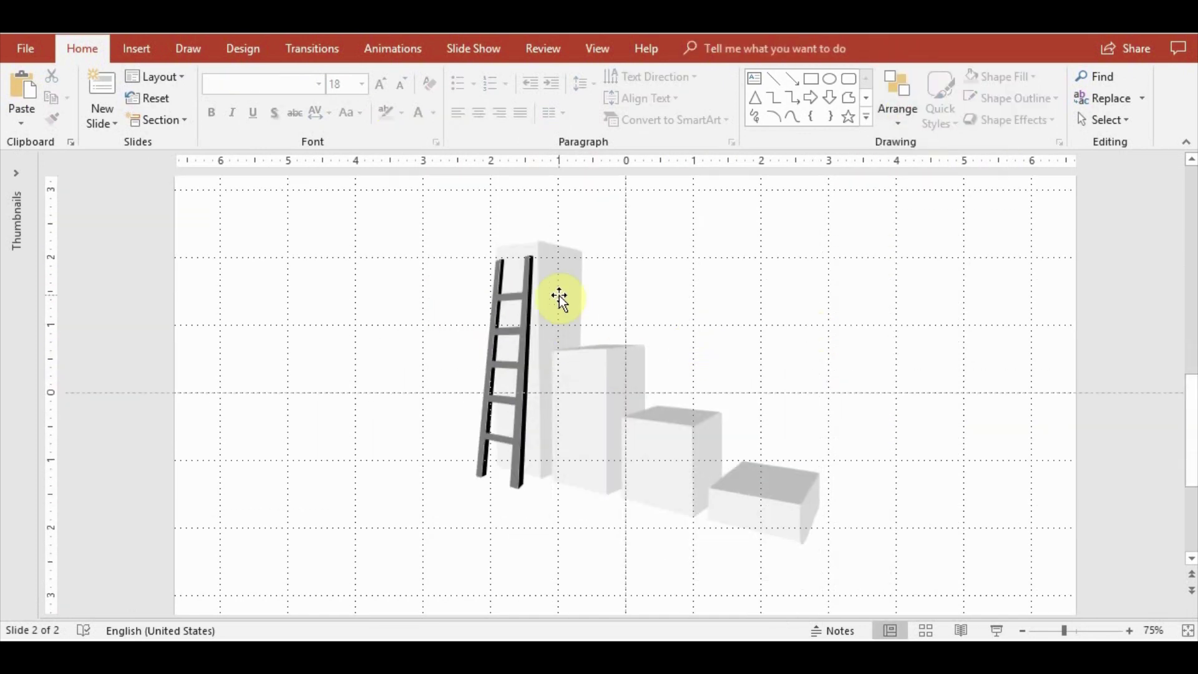
pyautogui.scroll(2, 560, 298)
pyautogui.hotkey('ctrl', 'v')
# Ungroup the box drawing into separate shapes
pyautogui.click(968, 383)
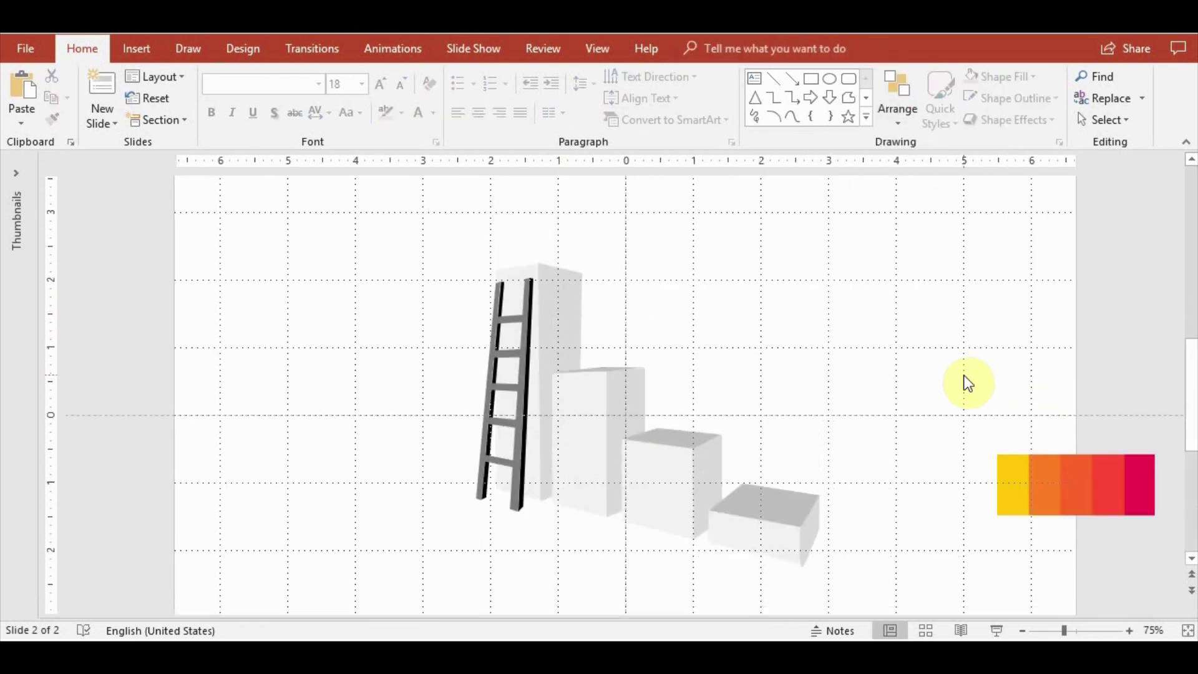
pyautogui.click(518, 275)
pyautogui.rightClick(518, 274)
pyautogui.click(716, 429)
pyautogui.click(524, 274)
# Fill the tallest box's front face with the colour strip's yellow using the Eyedropper
pyautogui.click(713, 49)
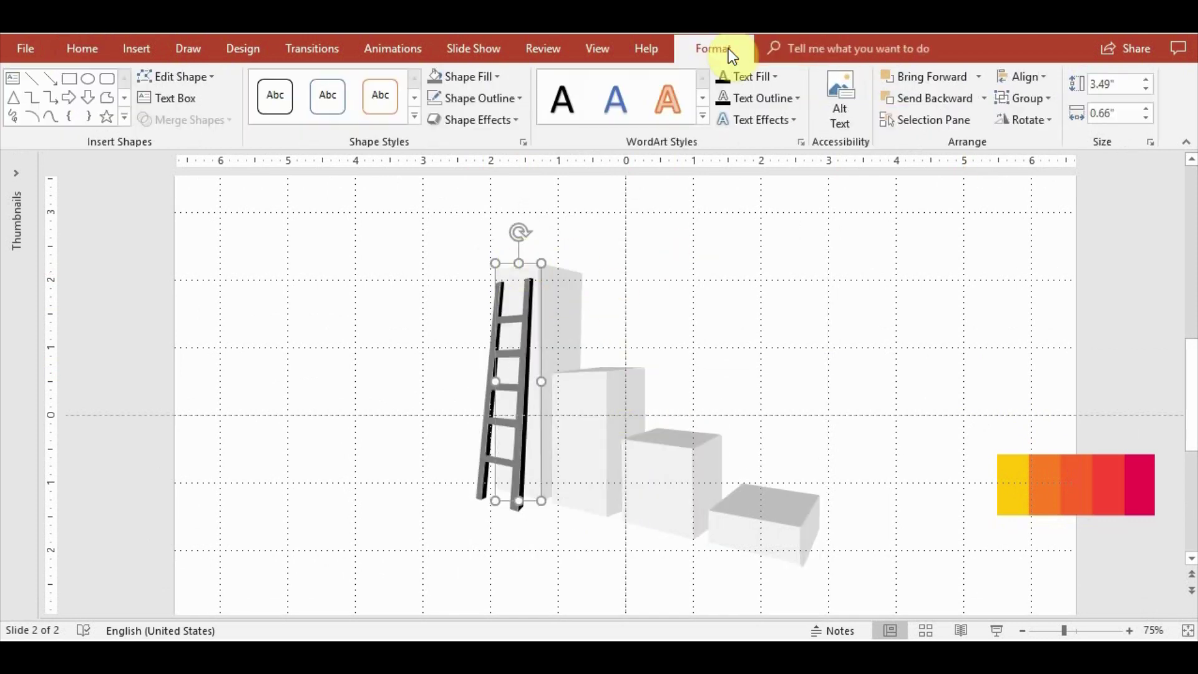
pyautogui.click(467, 77)
pyautogui.click(484, 287)
pyautogui.click(1010, 483)
pyautogui.click(561, 312)
# Give the tallest box's side face a gradient fill with a darker first stop
pyautogui.click(468, 76)
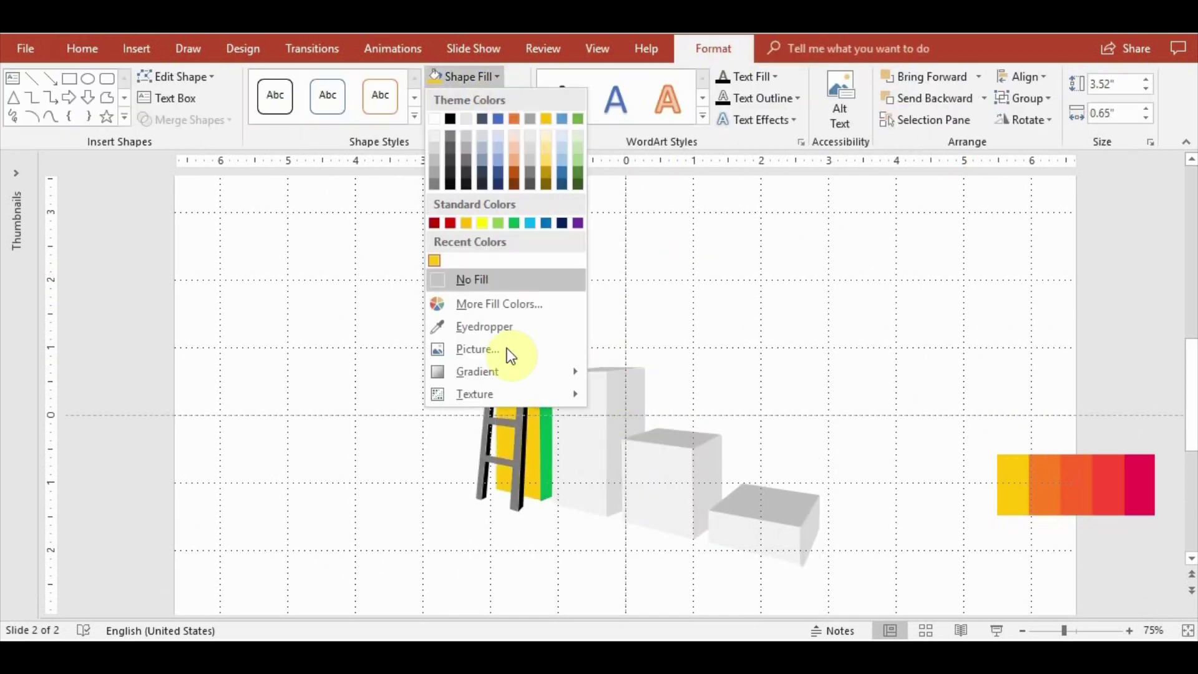
pyautogui.moveTo(478, 372)
pyautogui.click(630, 615)
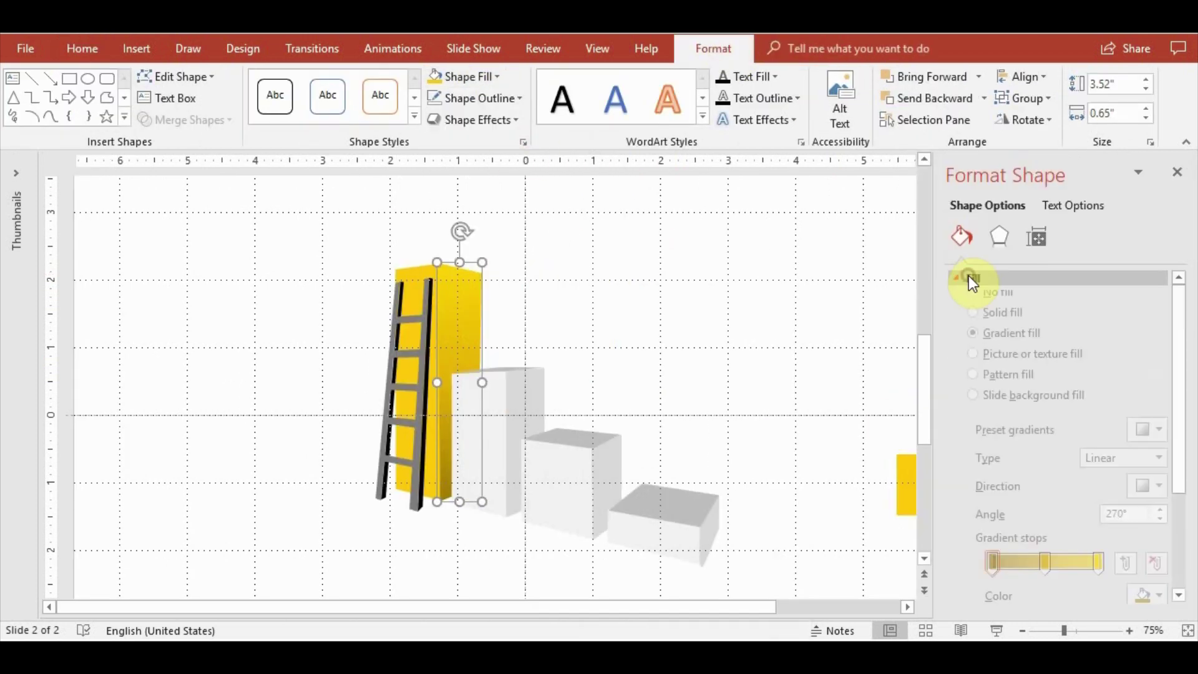
pyautogui.moveTo(1027, 588); pyautogui.dragTo(1079, 586)
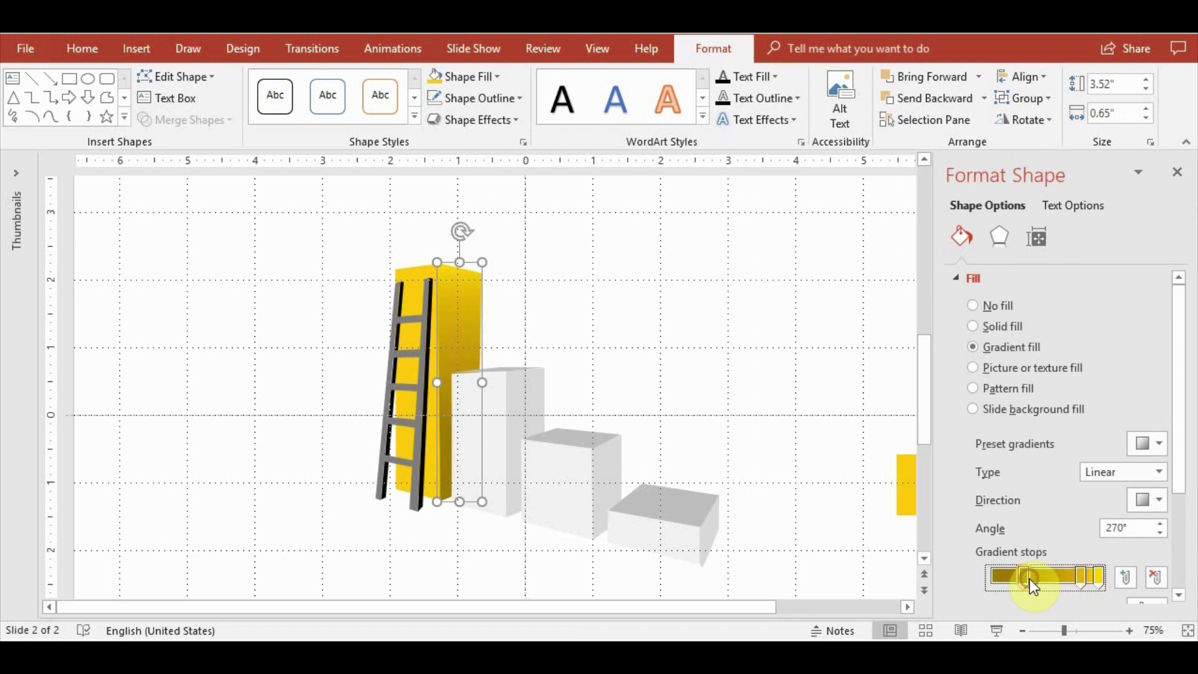
pyautogui.click(992, 579)
pyautogui.moveTo(1179, 462); pyautogui.dragTo(1180, 534)
pyautogui.moveTo(1076, 574); pyautogui.dragTo(1068, 574)
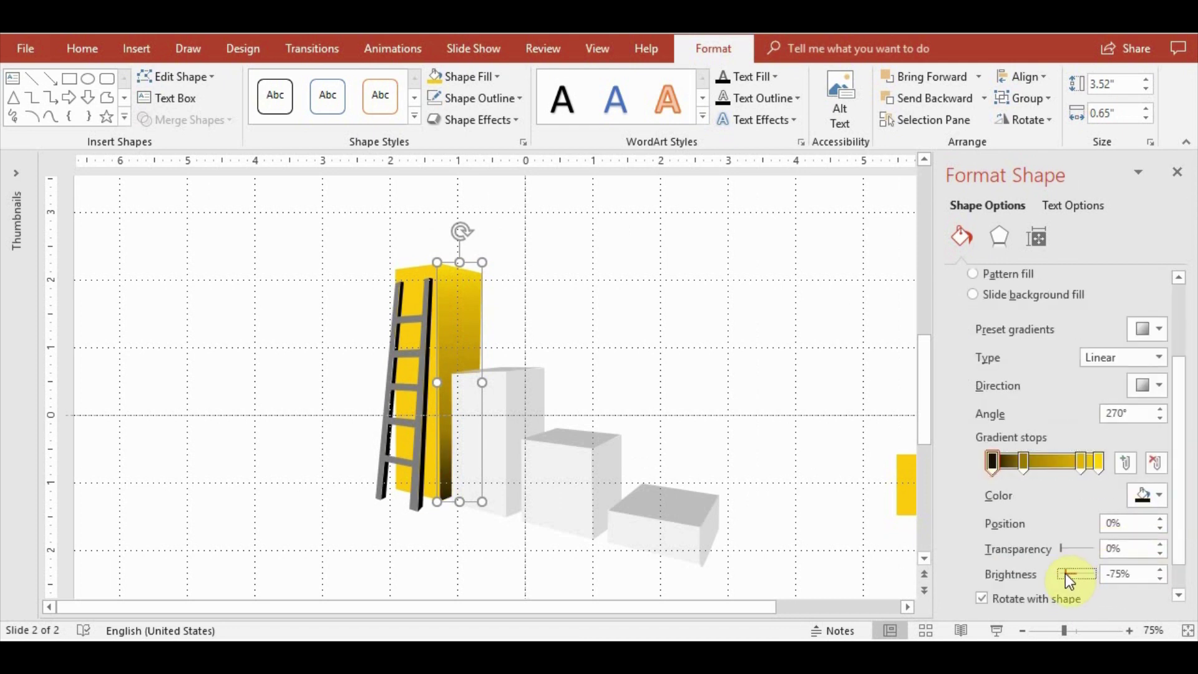
pyautogui.click(1025, 459)
pyautogui.click(618, 357)
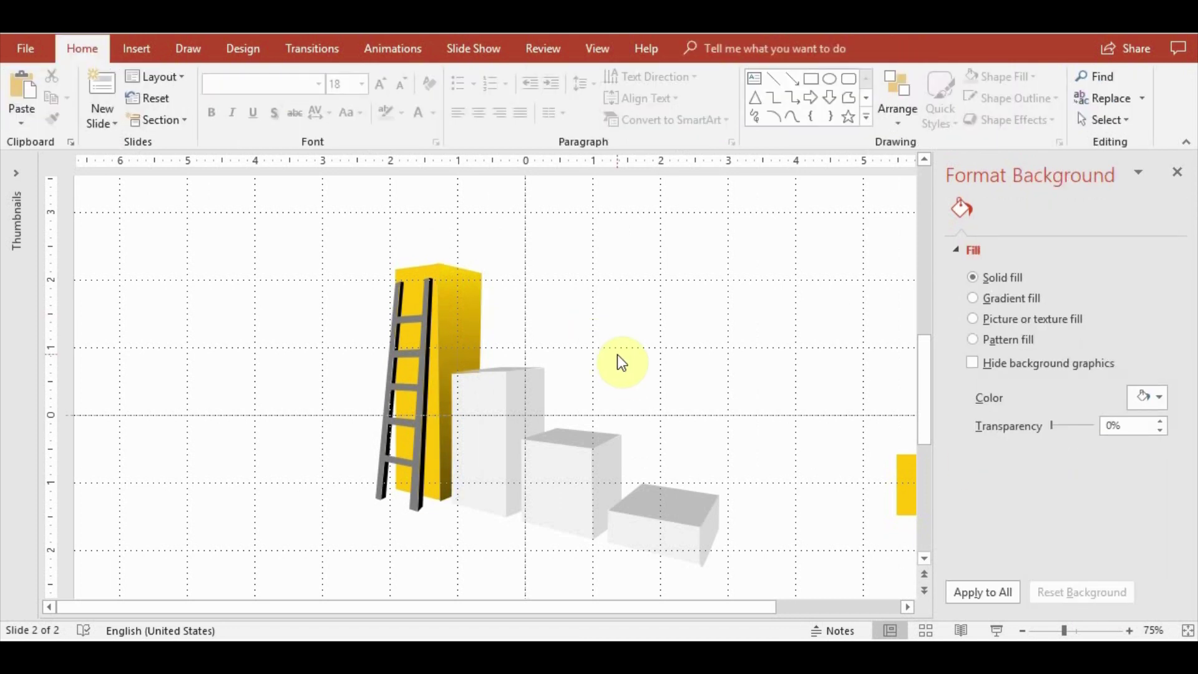
pyautogui.click(1178, 171)
# Fill the second box's front with the strip's orange and give its thin top a custom colour
pyautogui.click(588, 419)
pyautogui.click(714, 48)
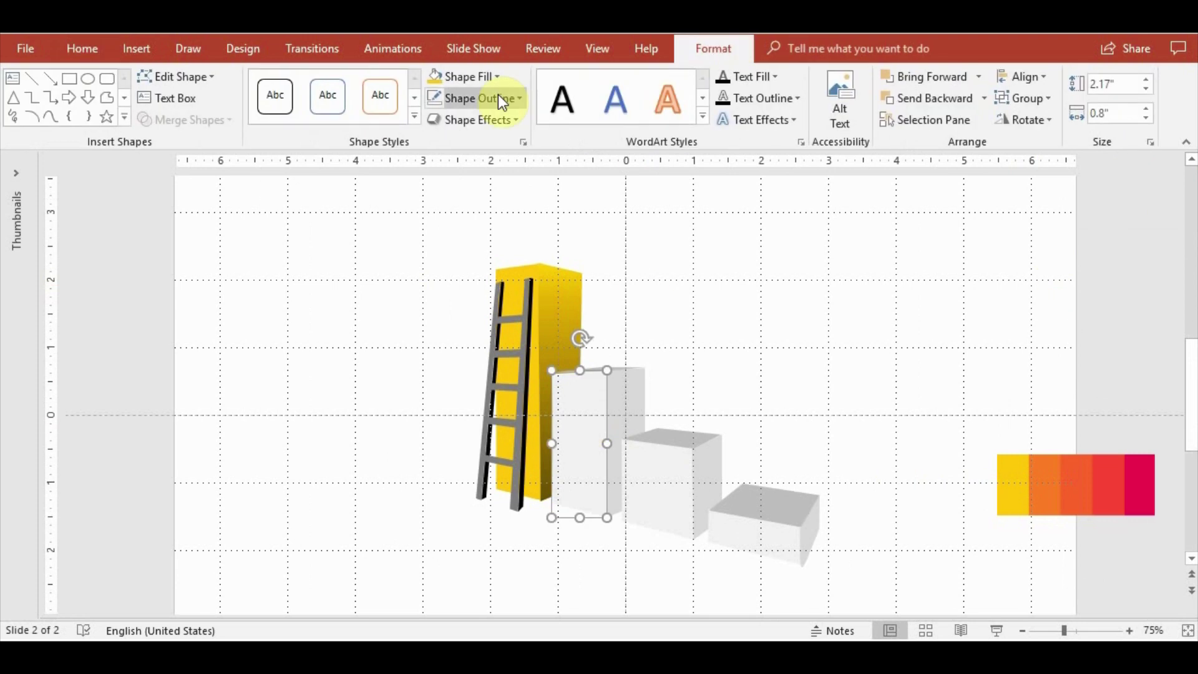
pyautogui.click(467, 76)
pyautogui.click(484, 323)
pyautogui.click(1076, 484)
pyautogui.click(599, 368)
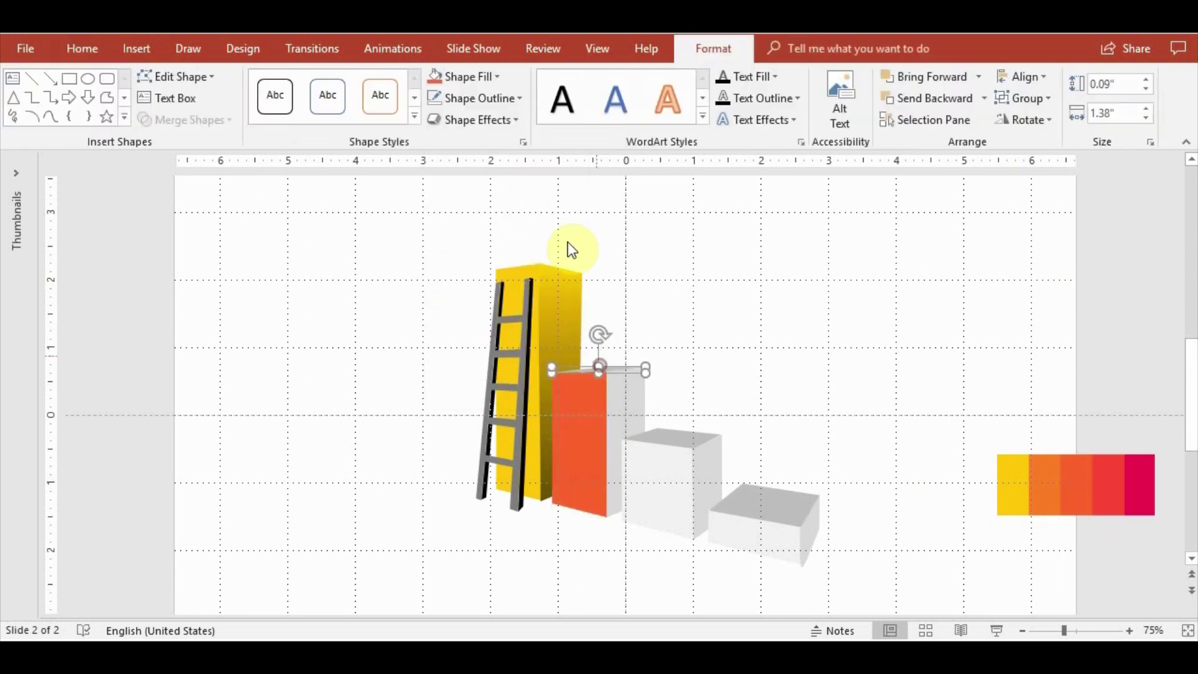
pyautogui.click(498, 76)
pyautogui.click(499, 303)
pyautogui.press('Escape')
pyautogui.press('Escape')
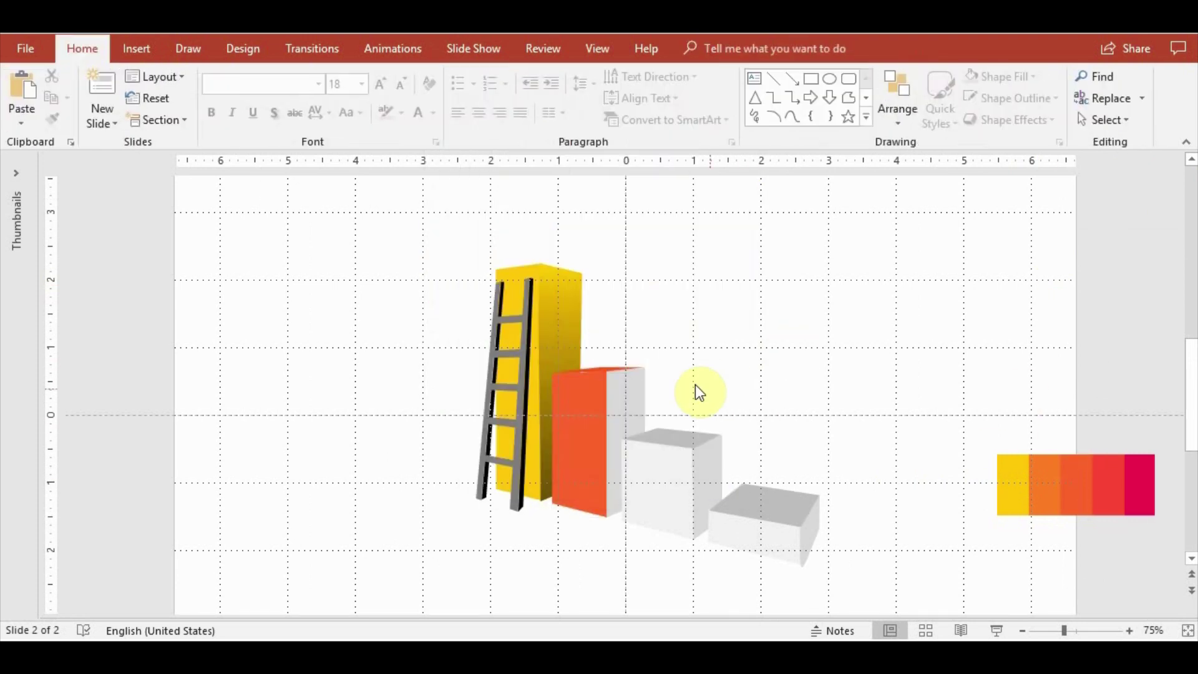
# Fill the second box's grey side face with sampled red-orange and a darkening gradient
pyautogui.doubleClick(626, 436)
pyautogui.click(498, 76)
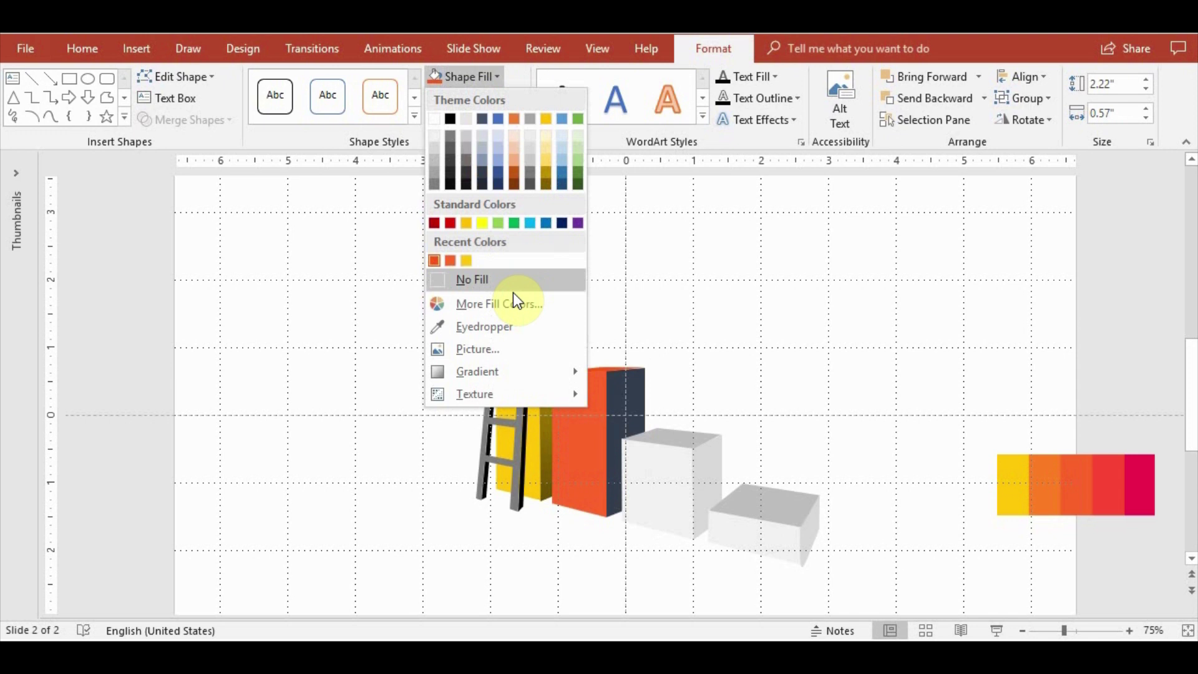
pyautogui.click(505, 325)
pyautogui.click(660, 596)
pyautogui.click(521, 143)
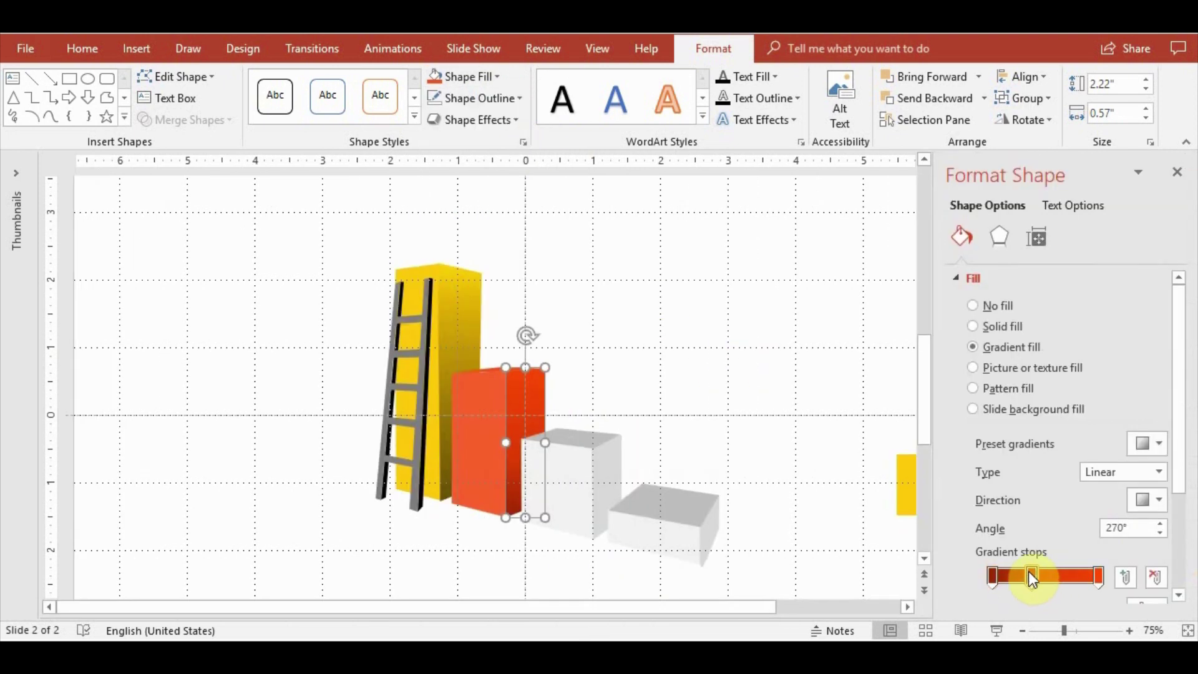
pyautogui.click(753, 411)
pyautogui.click(1165, 172)
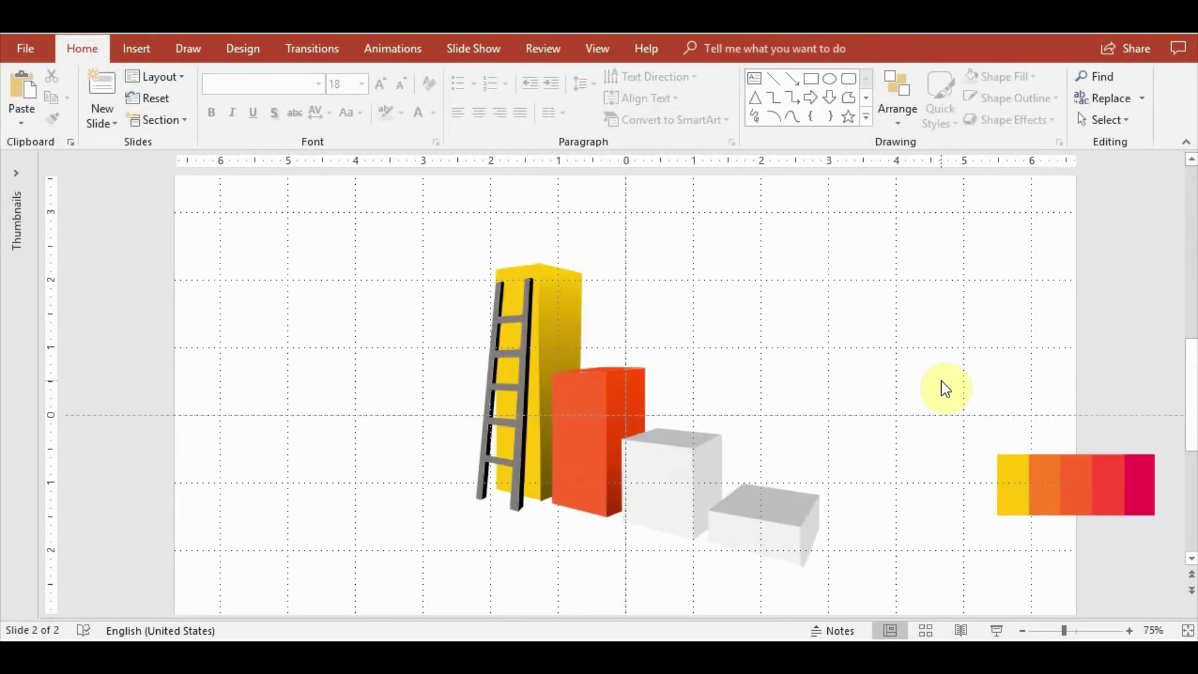
# Change the orange box's top face to a new custom colour
pyautogui.click(604, 393)
pyautogui.click(498, 77)
pyautogui.click(516, 305)
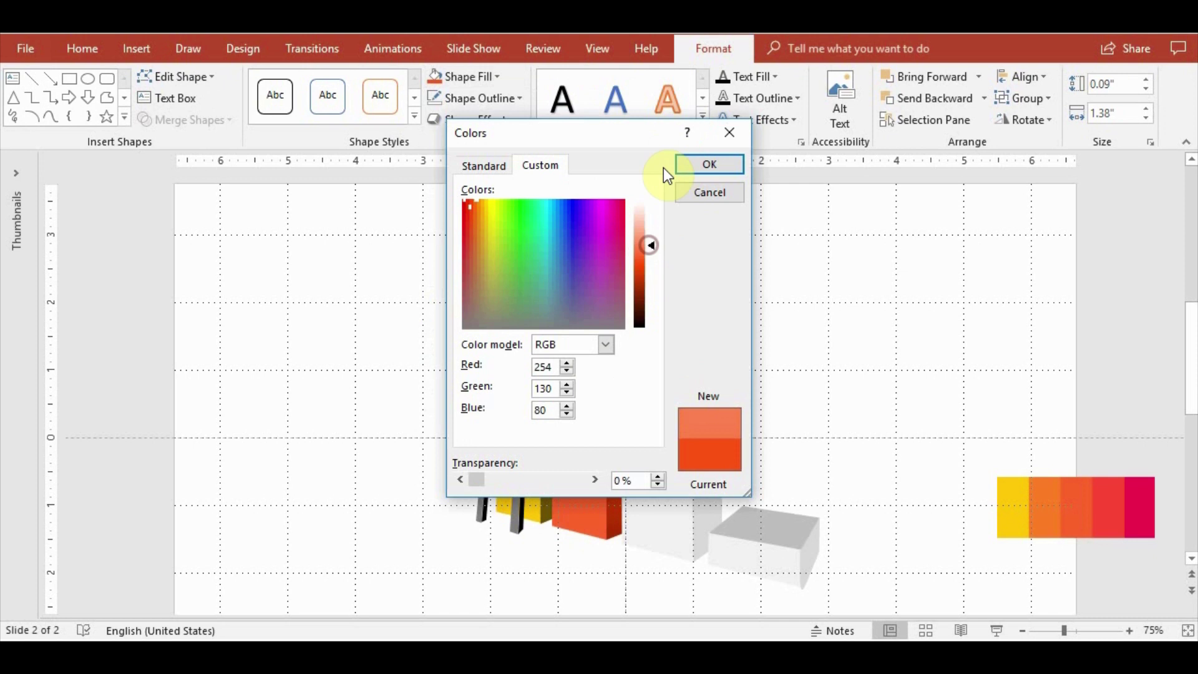
pyautogui.click(703, 163)
pyautogui.click(815, 377)
# Fill the third box's front with the strip's red and its top face with a lighter red
pyautogui.click(677, 475)
pyautogui.click(498, 77)
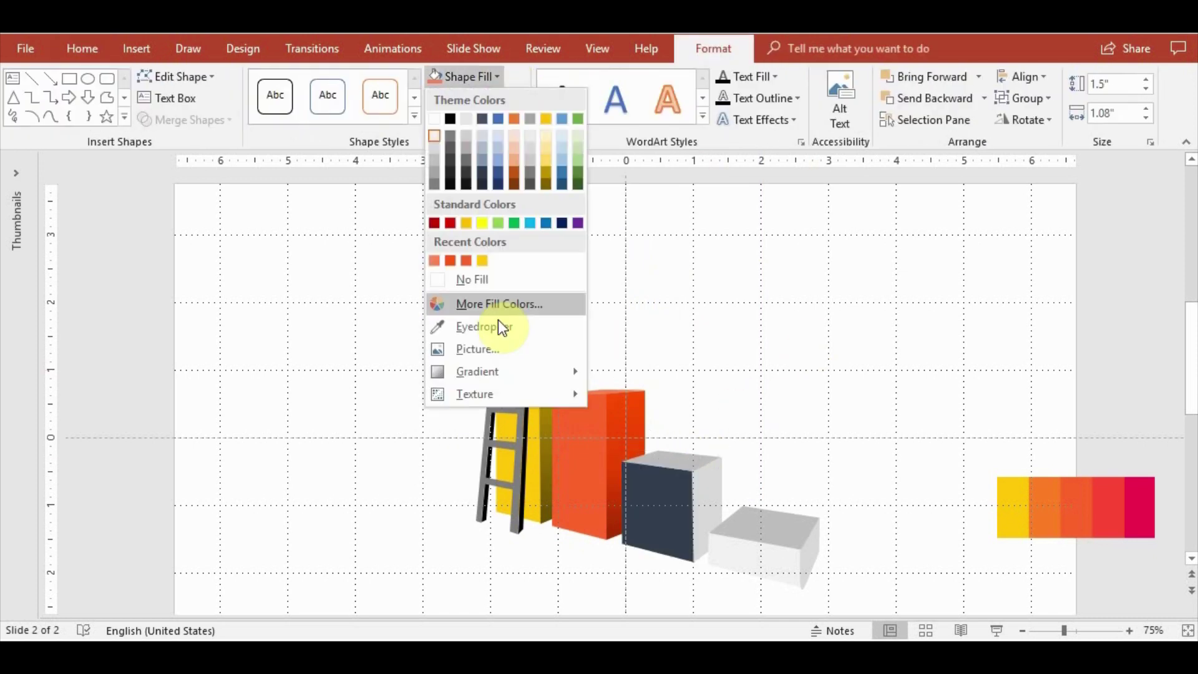
pyautogui.click(499, 324)
pyautogui.click(1108, 507)
pyautogui.click(859, 455)
pyautogui.click(661, 499)
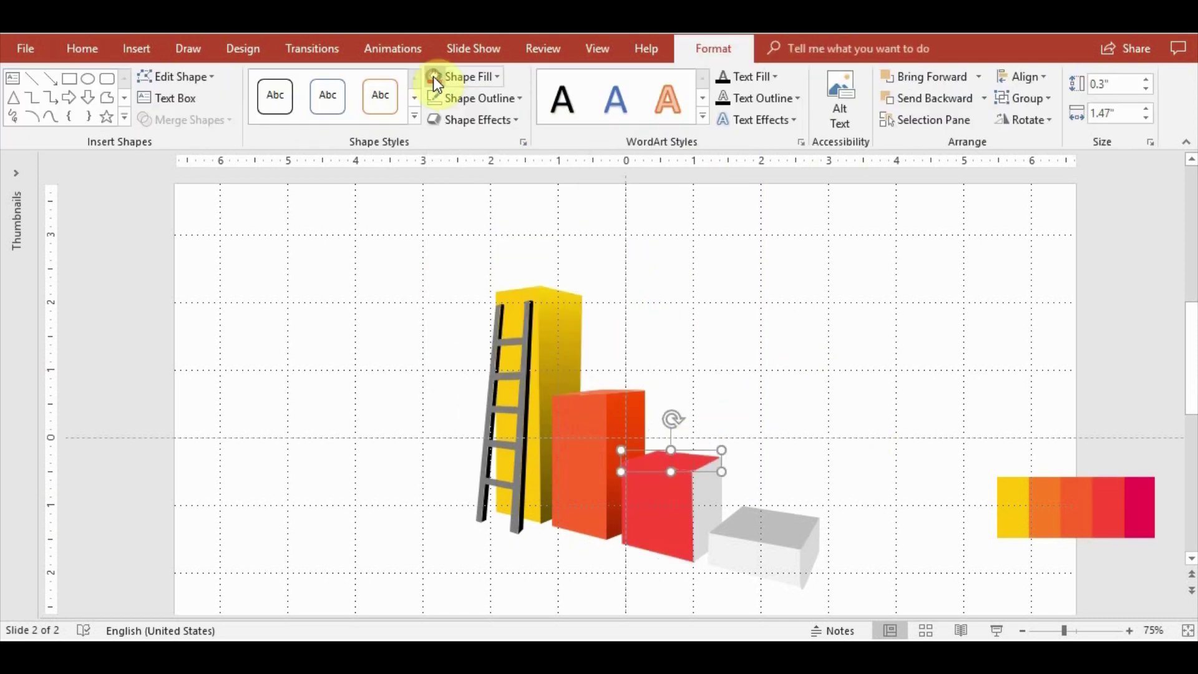
pyautogui.click(500, 78)
pyautogui.click(499, 303)
# Give the third box's side face a recent red with a dark gradient
pyautogui.click(639, 243)
pyautogui.click(706, 166)
pyautogui.click(708, 437)
pyautogui.click(497, 78)
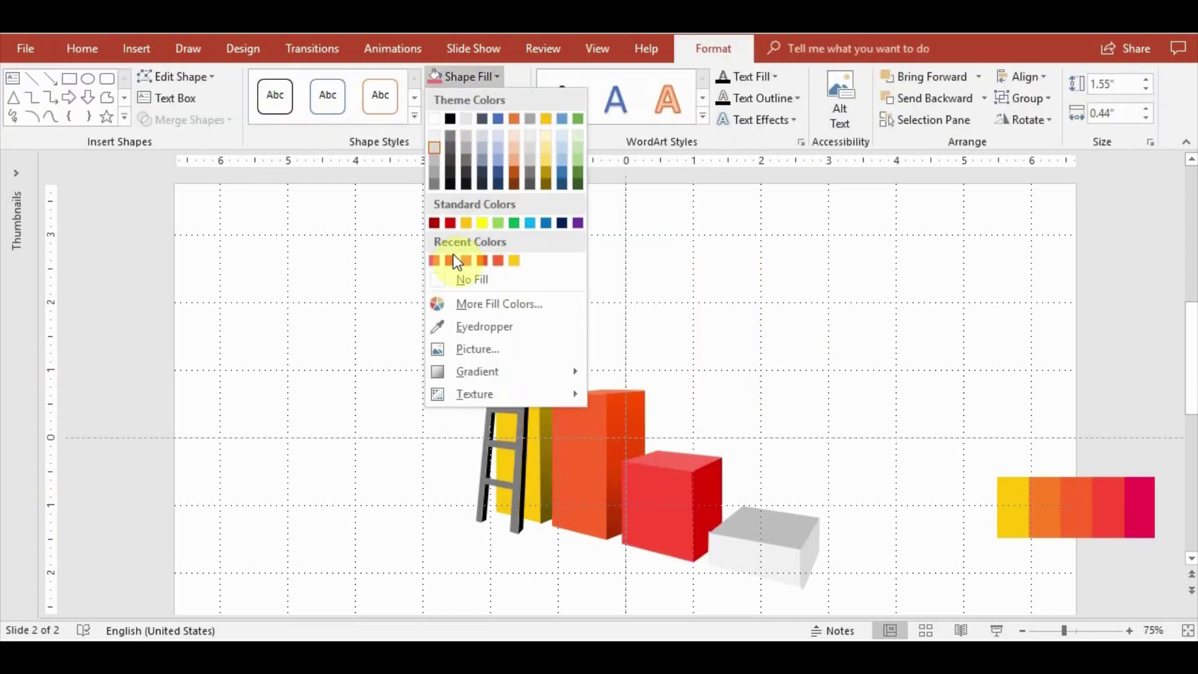
pyautogui.moveTo(478, 371)
pyautogui.click(730, 499)
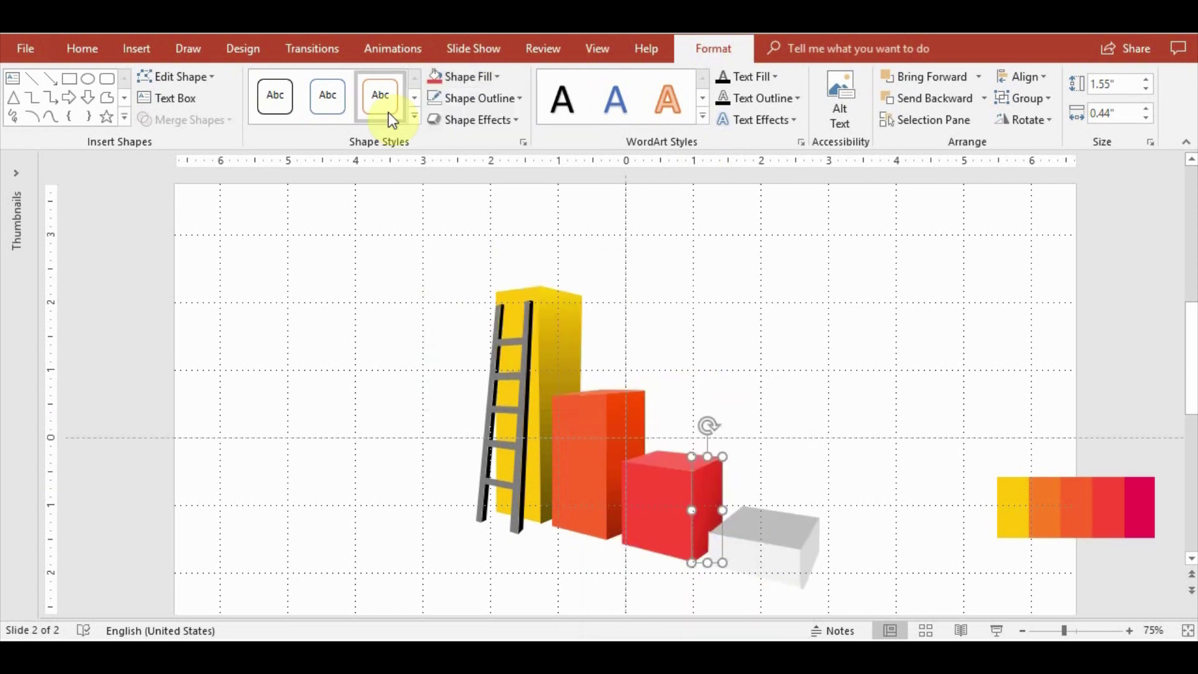
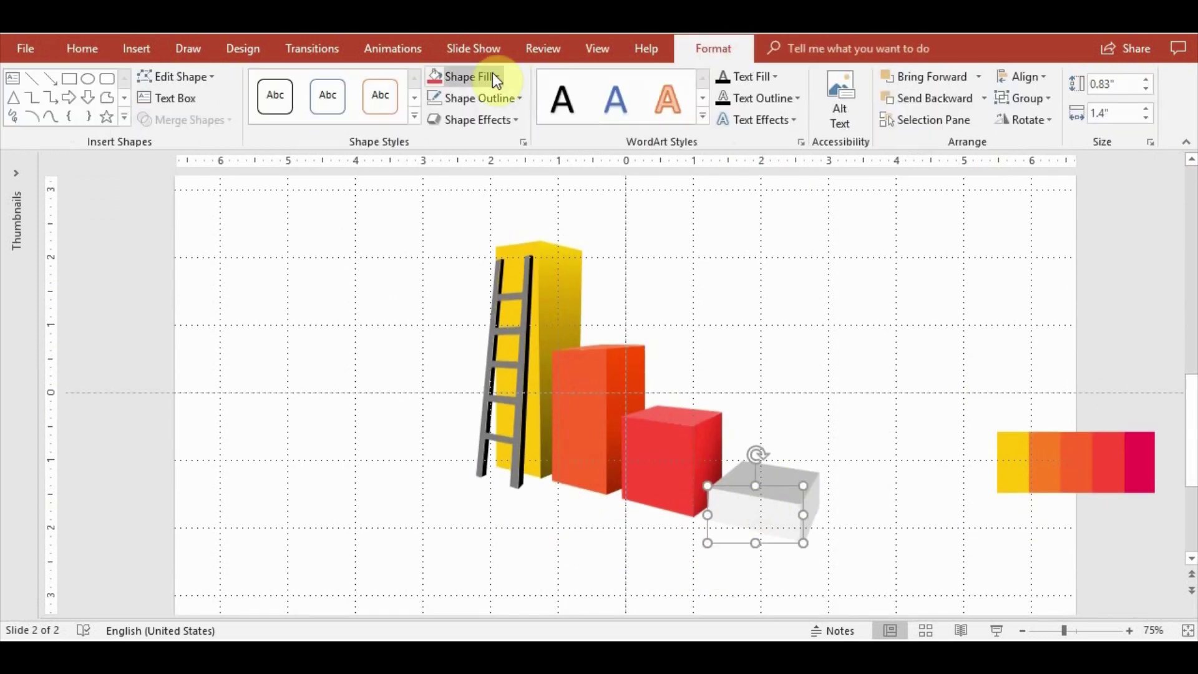
# Fill the last grey slab with a light magenta-pink sampled from the slide
pyautogui.click(496, 76)
pyautogui.click(481, 324)
pyautogui.click(1140, 465)
pyautogui.click(496, 76)
pyautogui.click(481, 302)
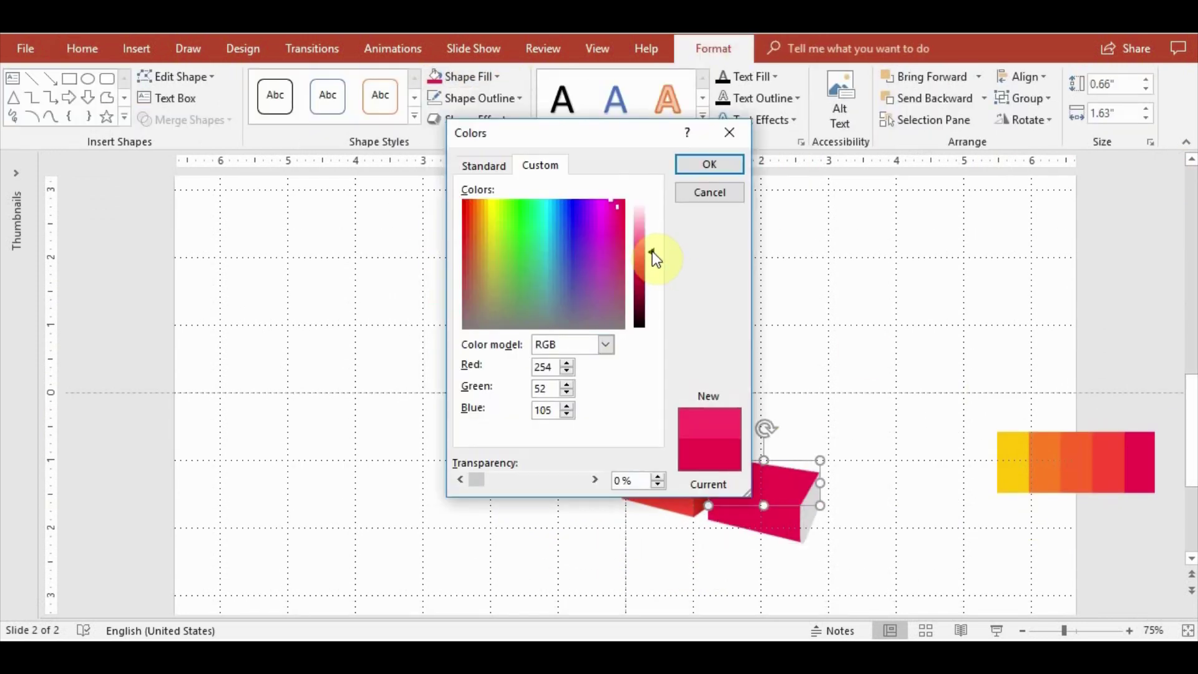
pyautogui.press('Return')
# Give the slab's side face a darker red fill and straighten its lower edge
pyautogui.click(806, 519)
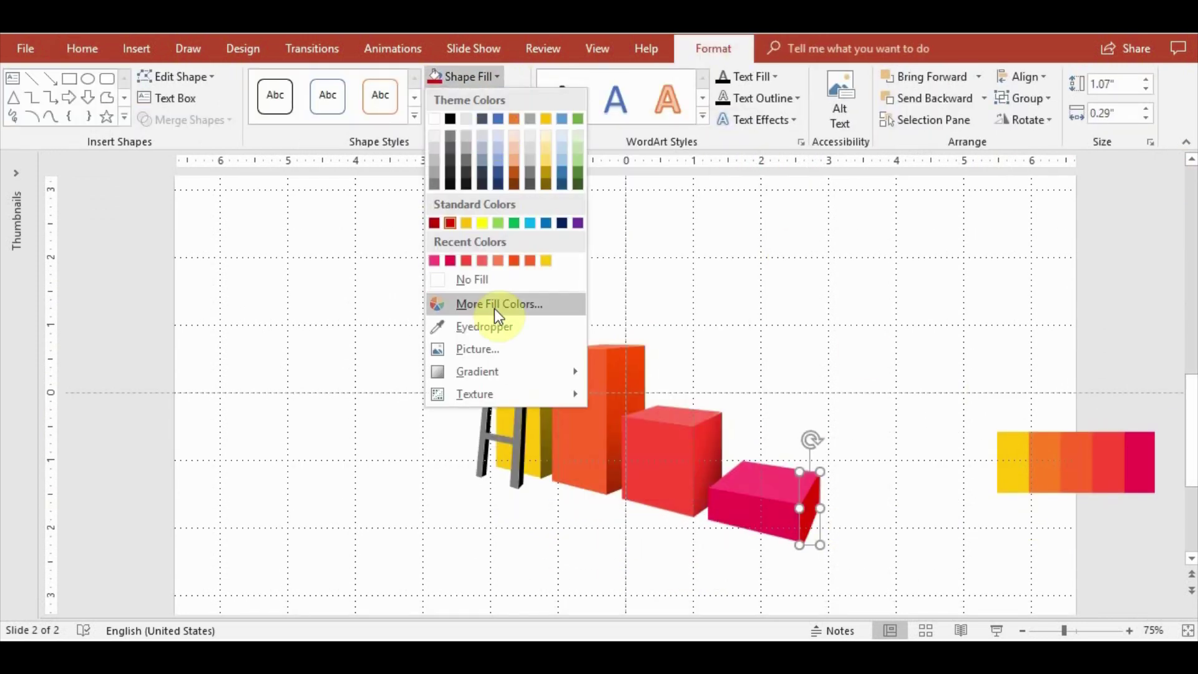
pyautogui.click(498, 304)
pyautogui.click(527, 165)
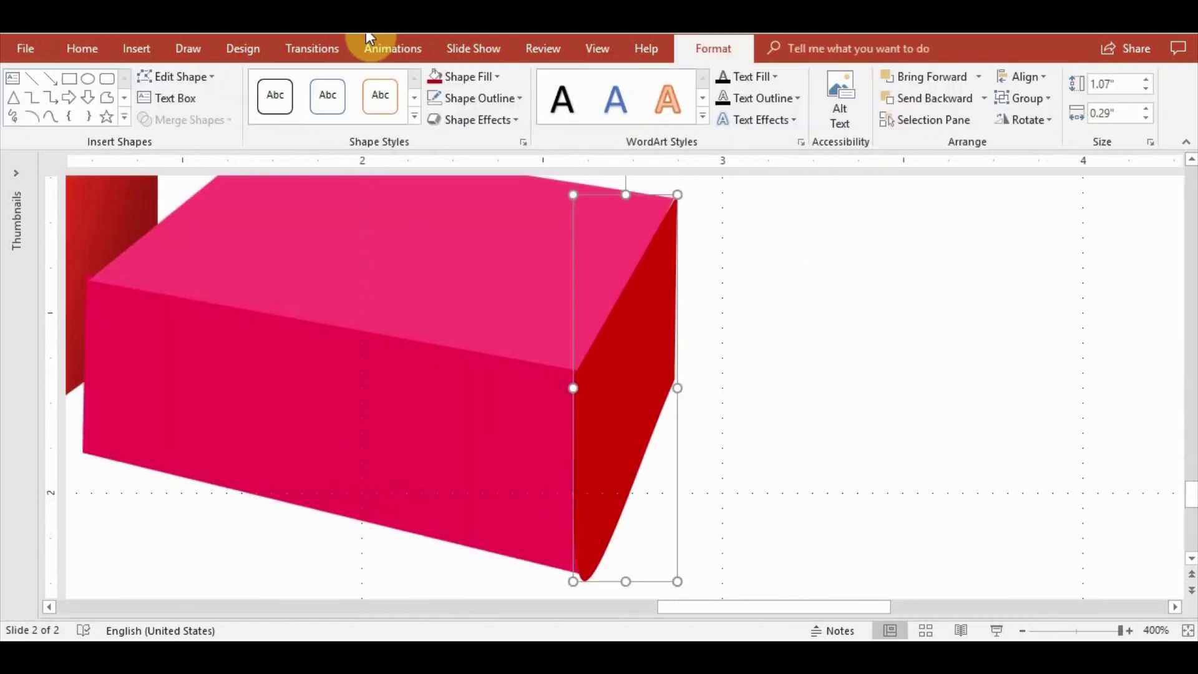
pyautogui.moveTo(584, 580); pyautogui.dragTo(604, 601)
pyautogui.moveTo(567, 542); pyautogui.dragTo(580, 541)
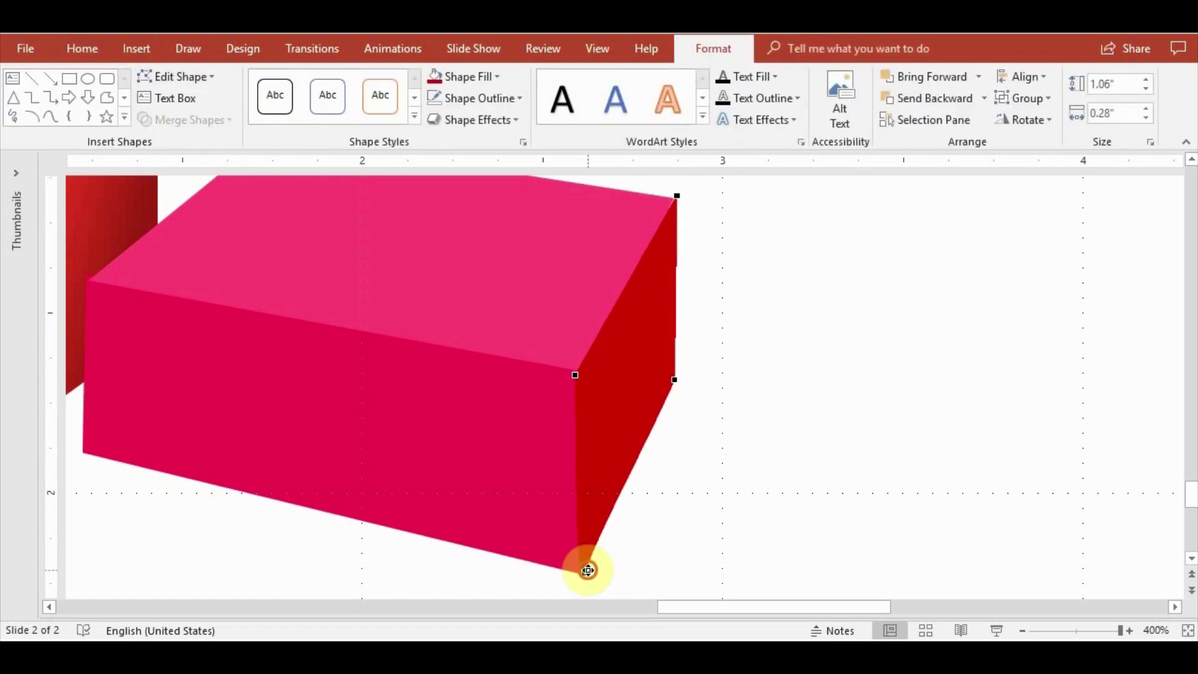
pyautogui.click(664, 534)
pyautogui.scroll(-5, 665, 534)
pyautogui.scroll(-3, 963, 479)
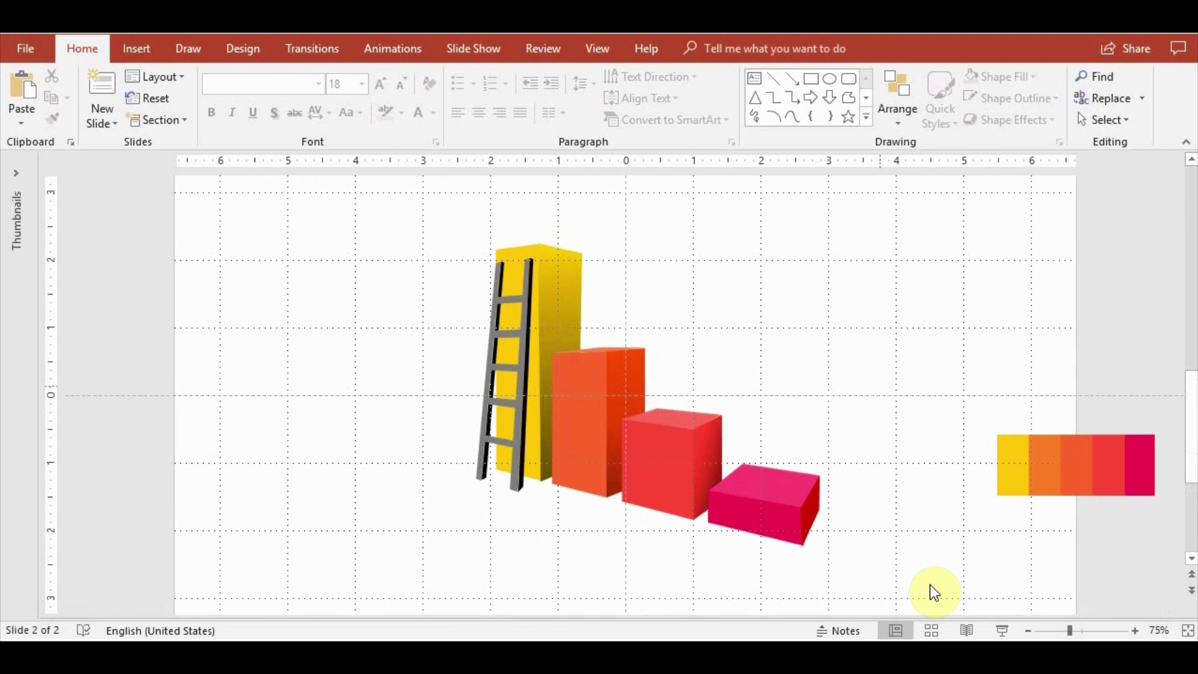
# Set the slide background to a solid light grey fill
pyautogui.click(242, 48)
pyautogui.click(1006, 119)
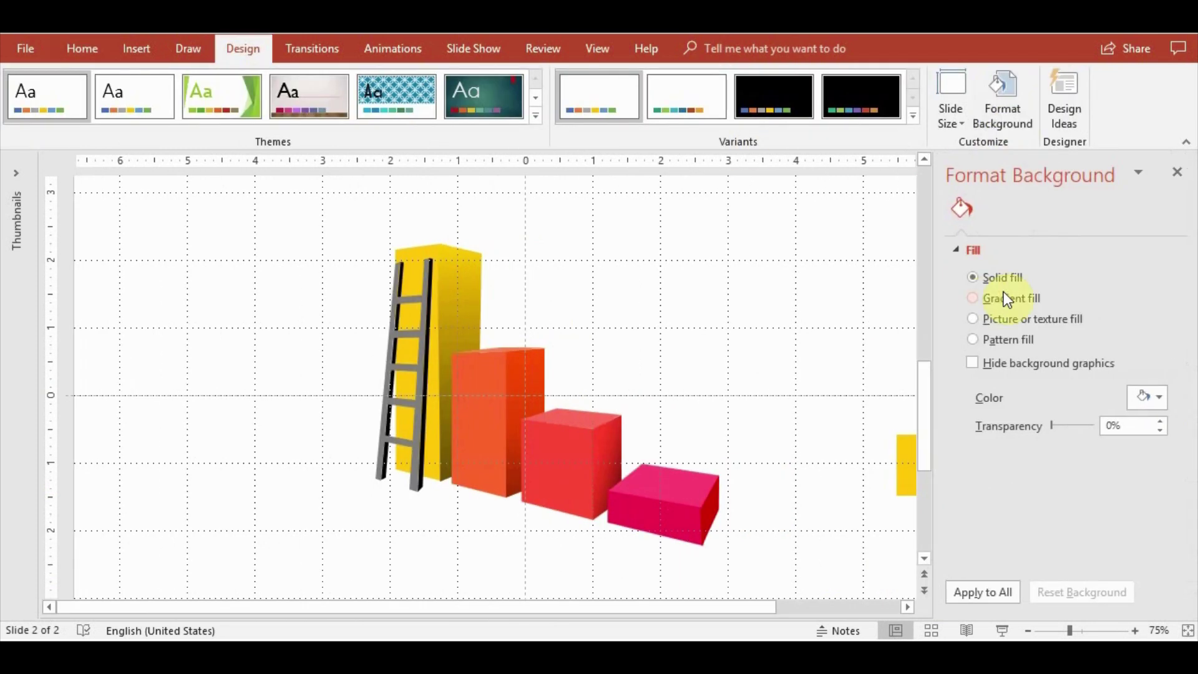
pyautogui.click(1038, 304)
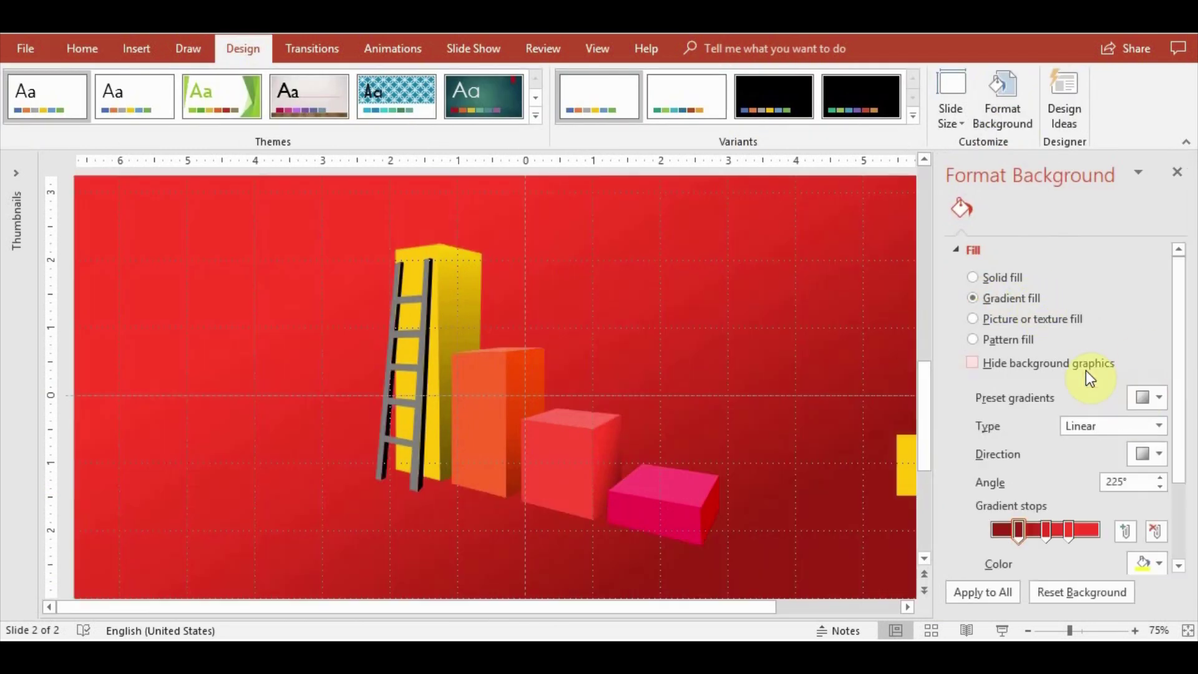
pyautogui.click(1008, 277)
pyautogui.click(1147, 397)
pyautogui.click(1057, 227)
pyautogui.click(1147, 397)
pyautogui.click(1048, 228)
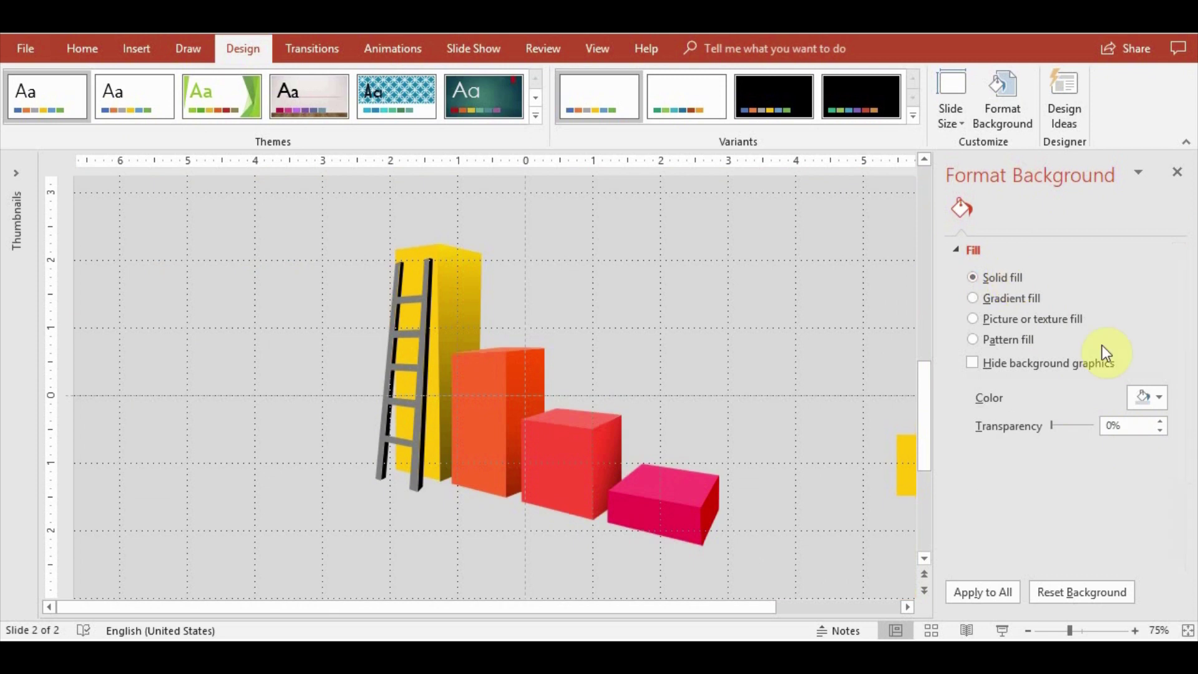
pyautogui.click(1043, 212)
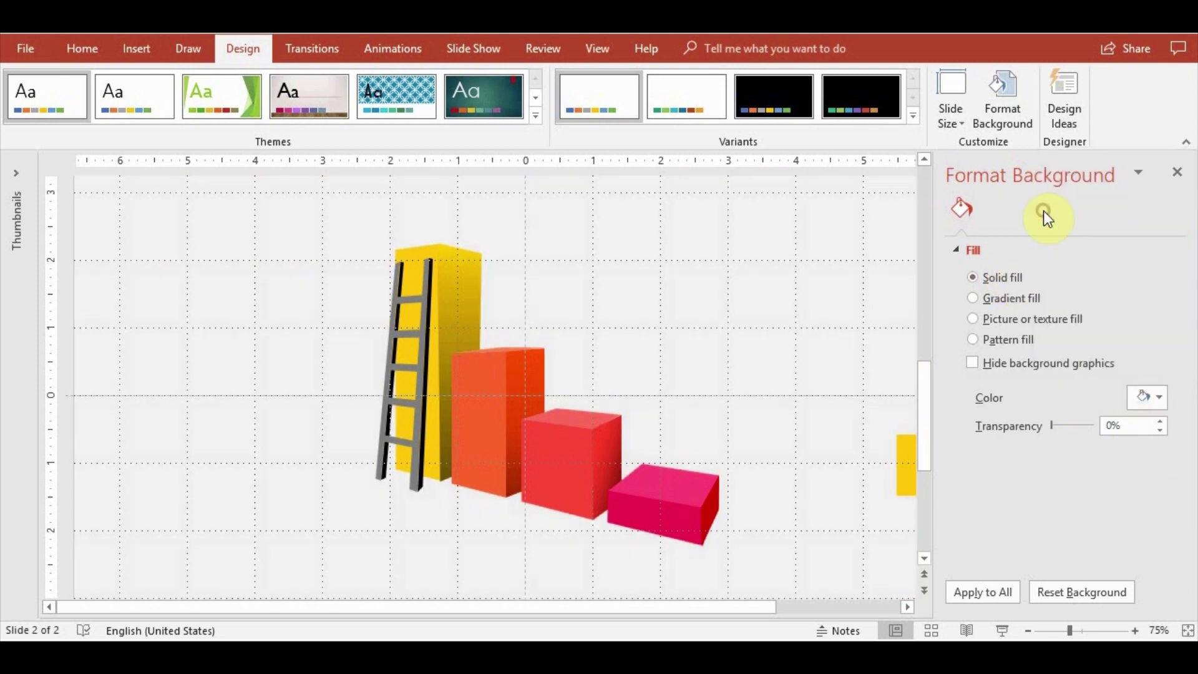
pyautogui.click(1179, 178)
# Fill the ladder rungs white
pyautogui.scroll(5, 507, 460)
pyautogui.click(594, 388)
pyautogui.keyDown('shift'); pyautogui.click(583, 388); pyautogui.keyUp('shift')
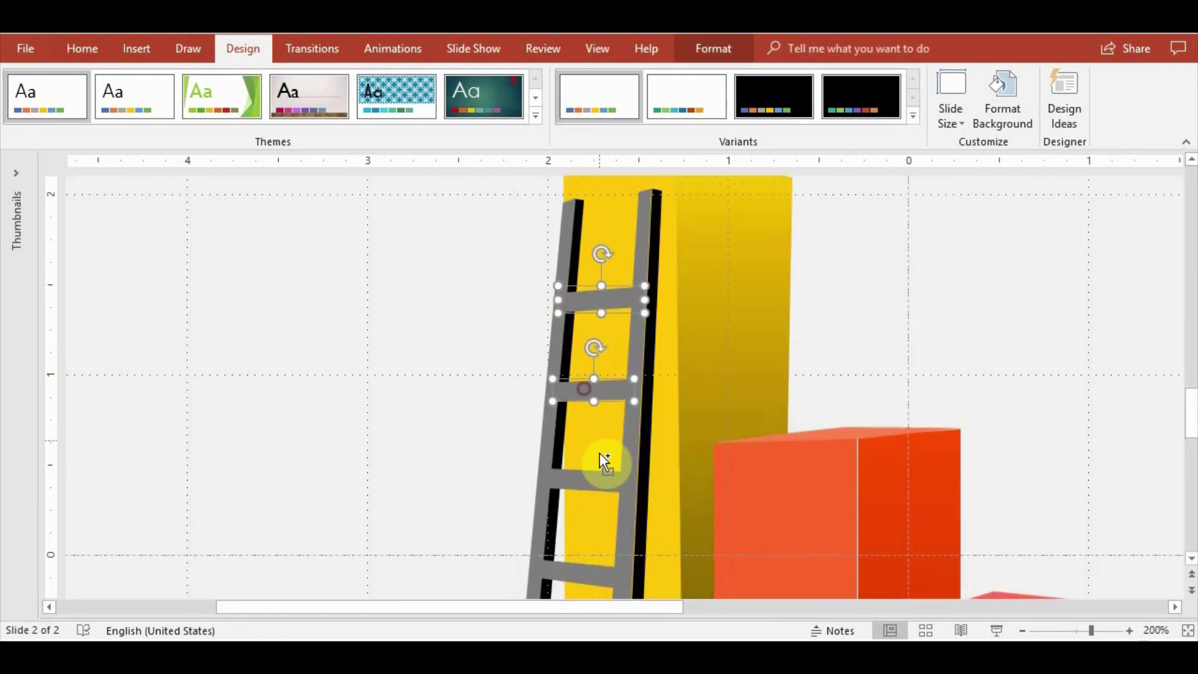
pyautogui.scroll(-3, 604, 462)
pyautogui.keyDown('shift'); pyautogui.click(589, 409); pyautogui.keyUp('shift')
pyautogui.click(699, 50)
pyautogui.click(498, 76)
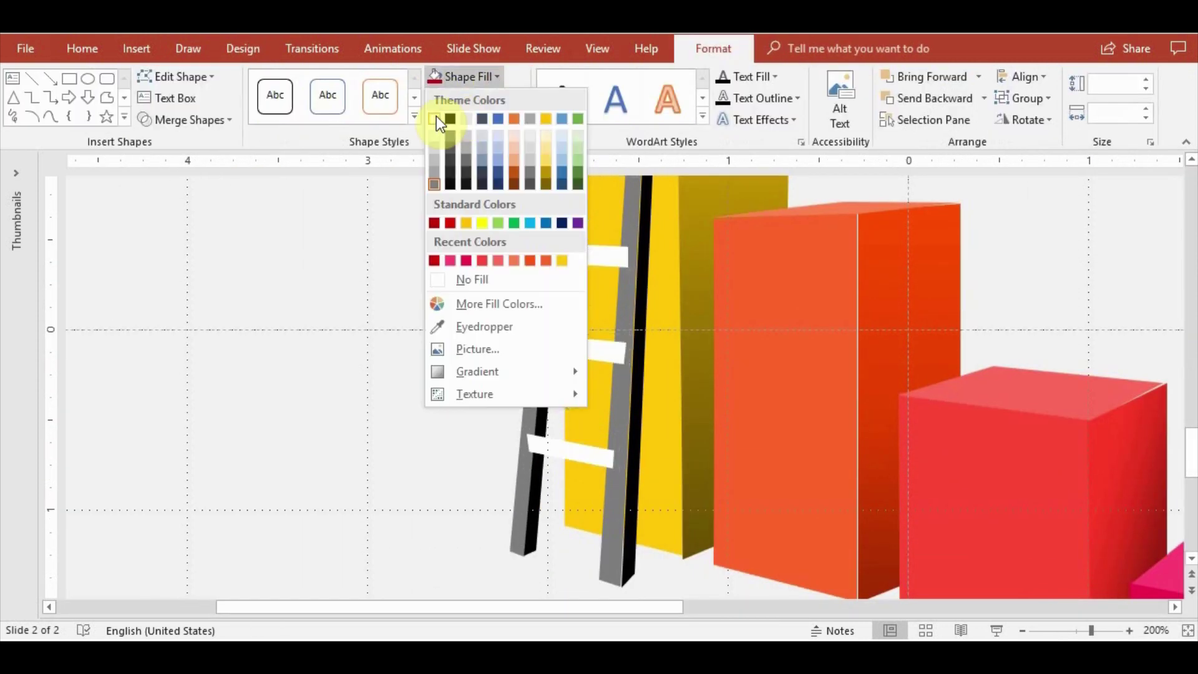
pyautogui.click(436, 116)
pyautogui.keyDown('shift'); pyautogui.click(516, 516); pyautogui.keyUp('shift')
pyautogui.press('F4')
# Fill both ladder rails light grey
pyautogui.click(346, 364)
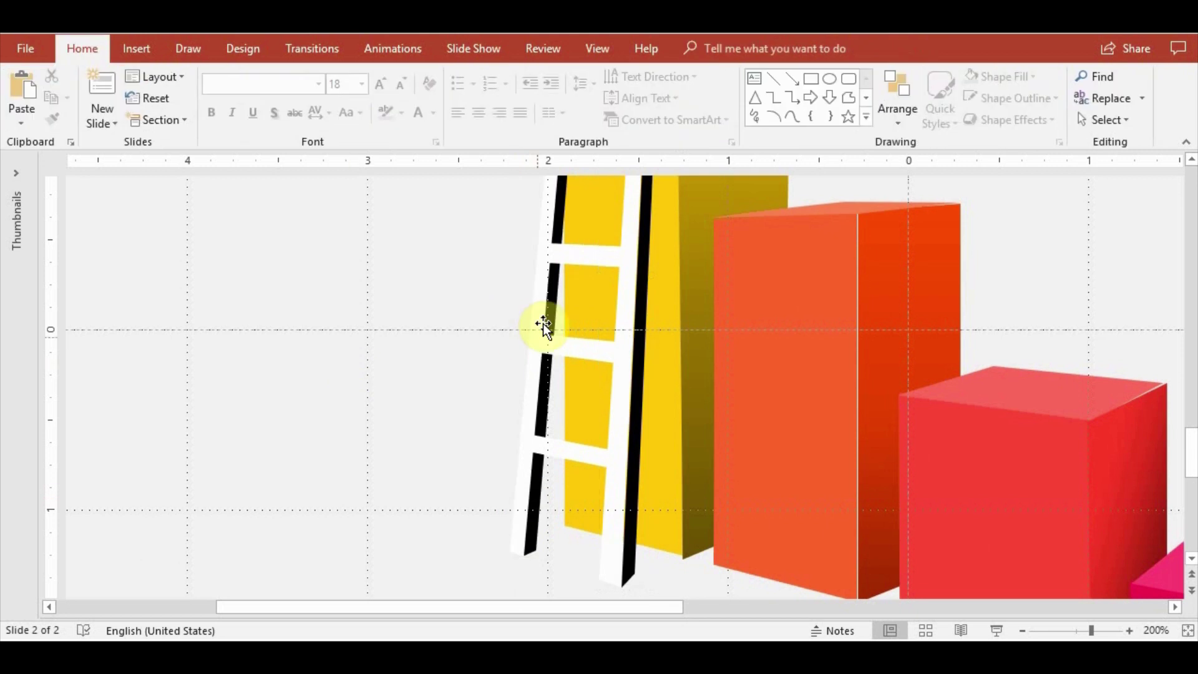
pyautogui.click(543, 323)
pyautogui.keyDown('shift'); pyautogui.click(639, 298); pyautogui.keyUp('shift')
pyautogui.click(458, 76)
pyautogui.click(435, 176)
pyautogui.press('Escape')
# Group the ladder, orange box, red cube and pink slab into one object
pyautogui.scroll(-5, 539, 402)
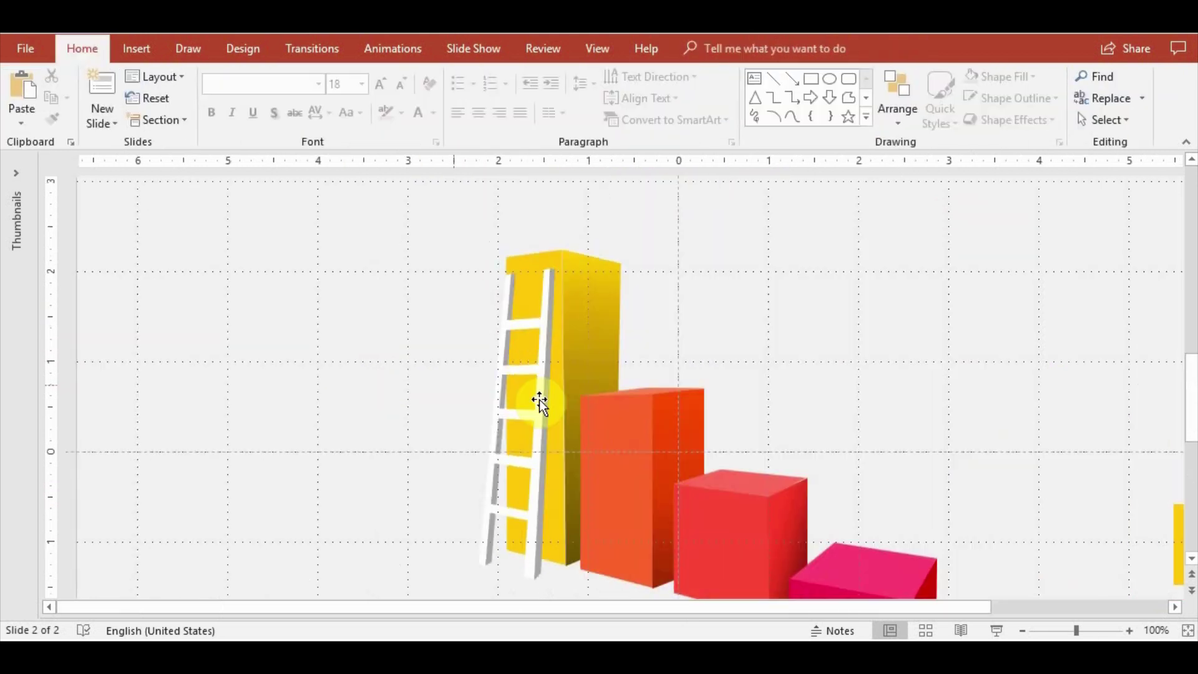
pyautogui.scroll(1, 539, 402)
pyautogui.scroll(-1, 574, 281)
pyautogui.click(542, 418)
pyautogui.keyDown('shift'); pyautogui.click(642, 387); pyautogui.keyUp('shift')
pyautogui.keyDown('shift'); pyautogui.click(685, 348); pyautogui.keyUp('shift')
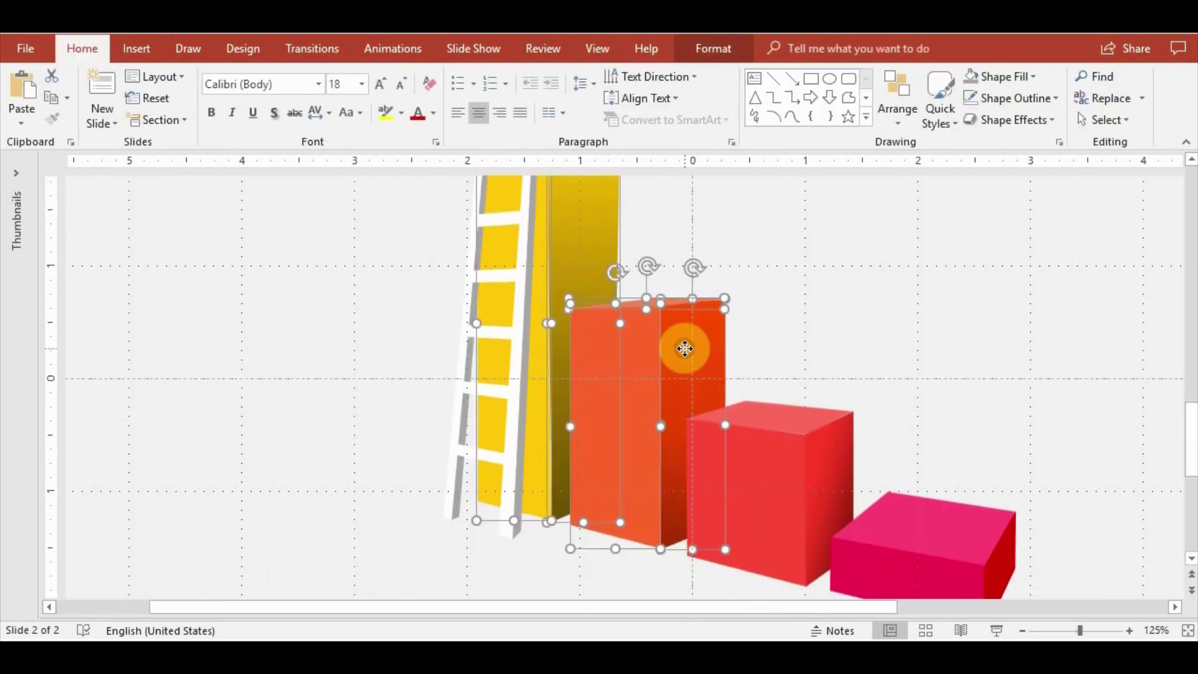
pyautogui.keyDown('shift'); pyautogui.click(826, 485); pyautogui.keyUp('shift')
pyautogui.keyDown('shift'); pyautogui.click(997, 578); pyautogui.keyUp('shift')
pyautogui.click(897, 109)
pyautogui.click(922, 276)
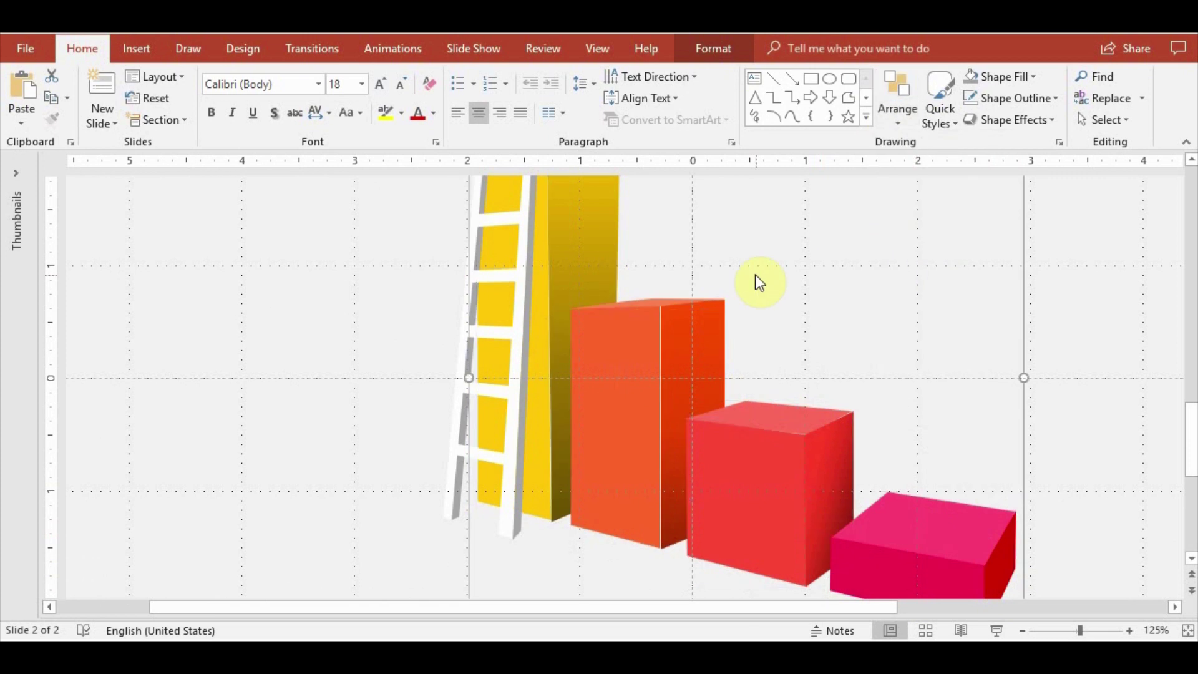
pyautogui.click(717, 48)
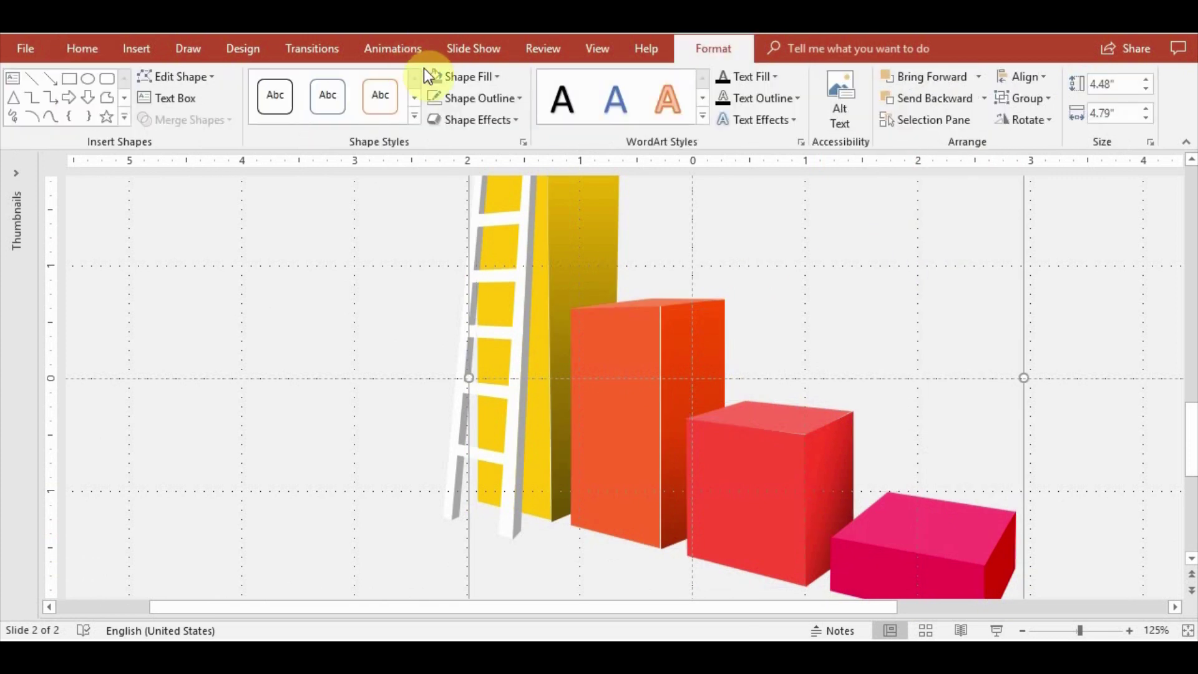
# Try a floor reflection on the chart group at about 71% transparency and 14 pt distance
pyautogui.click(511, 119)
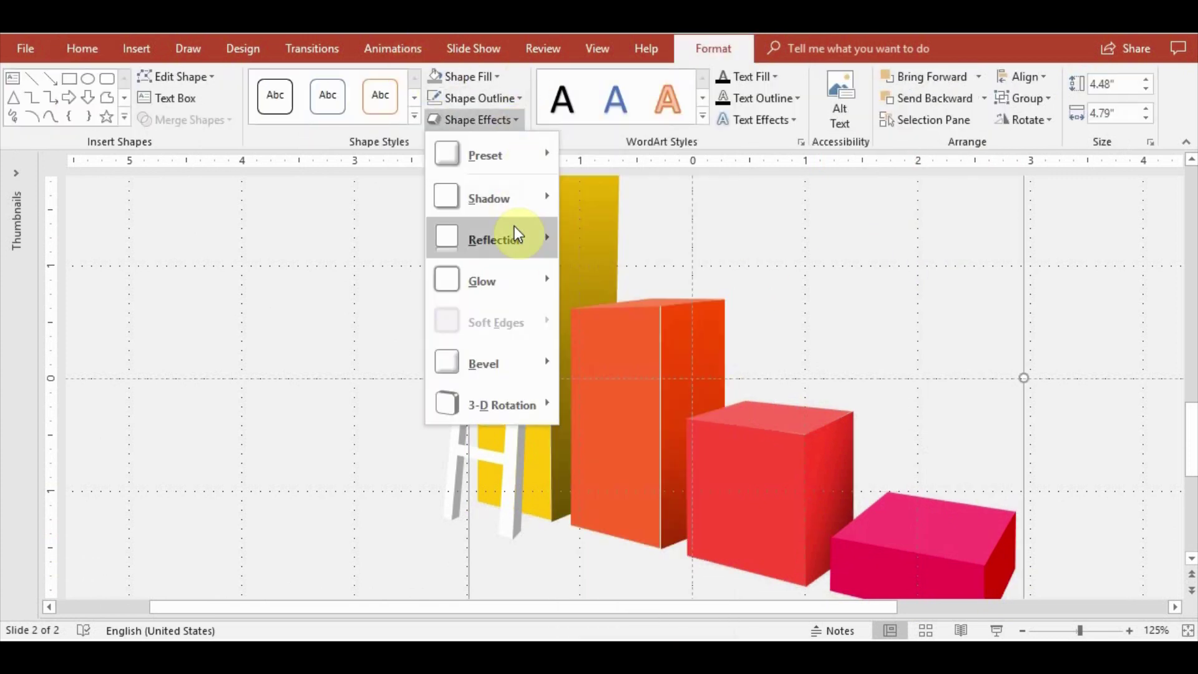
pyautogui.moveTo(496, 239)
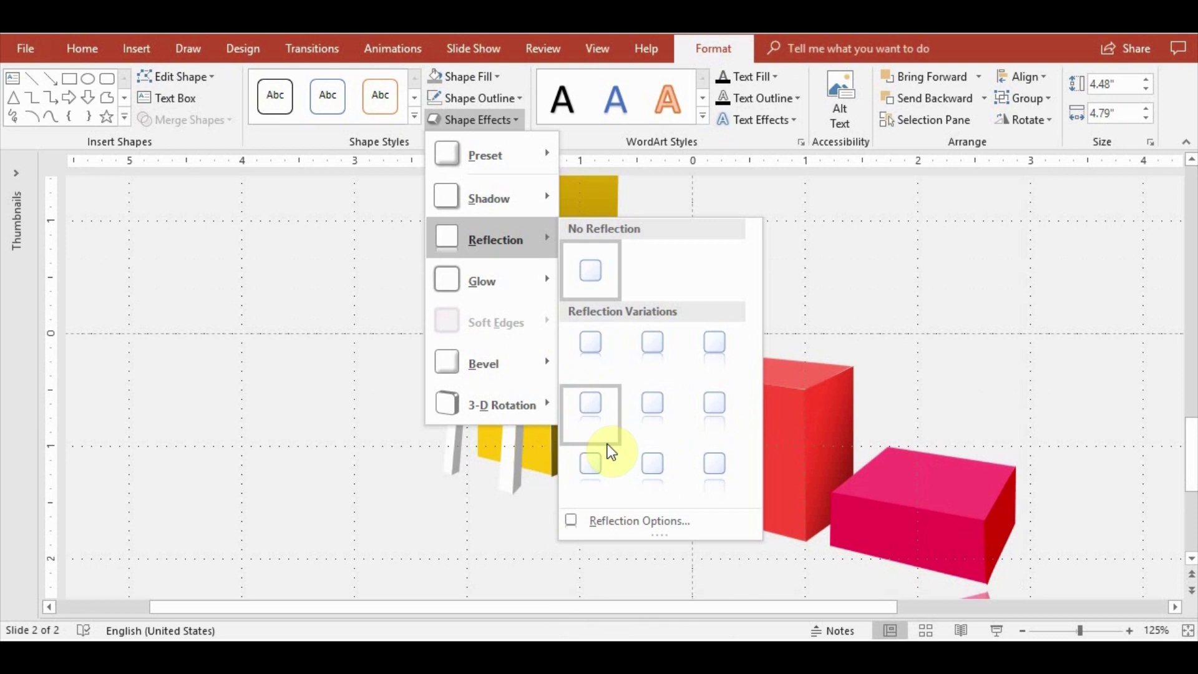
pyautogui.click(639, 520)
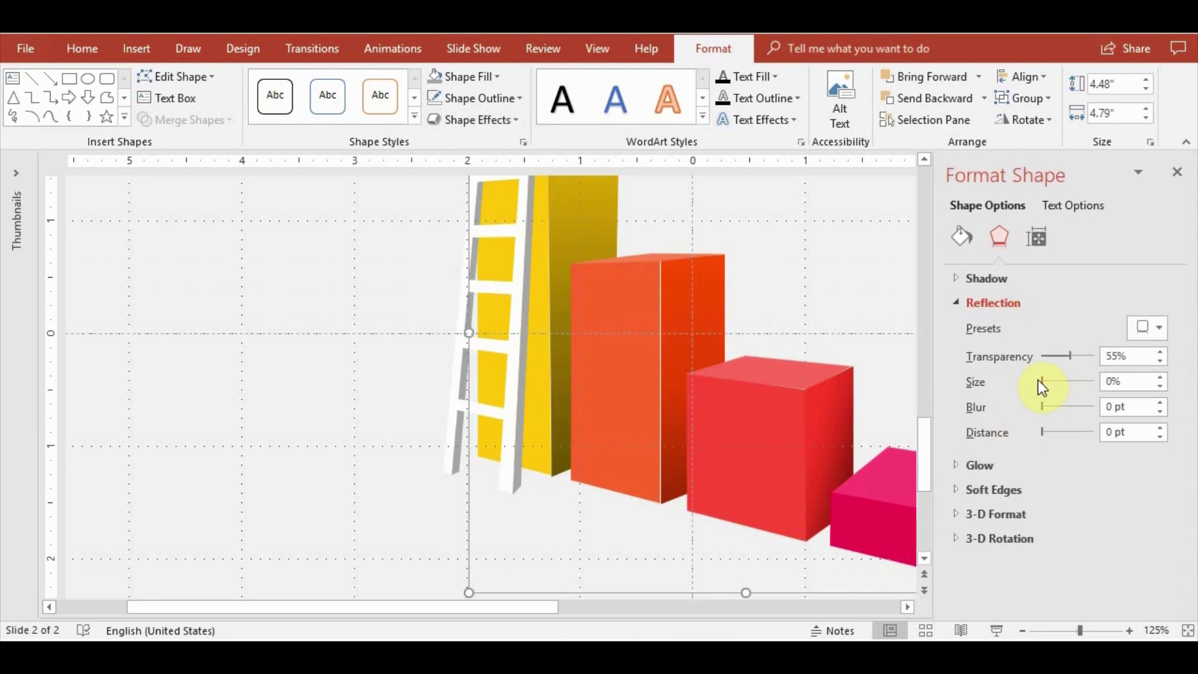
pyautogui.click(1146, 328)
pyautogui.click(1051, 462)
pyautogui.click(769, 536)
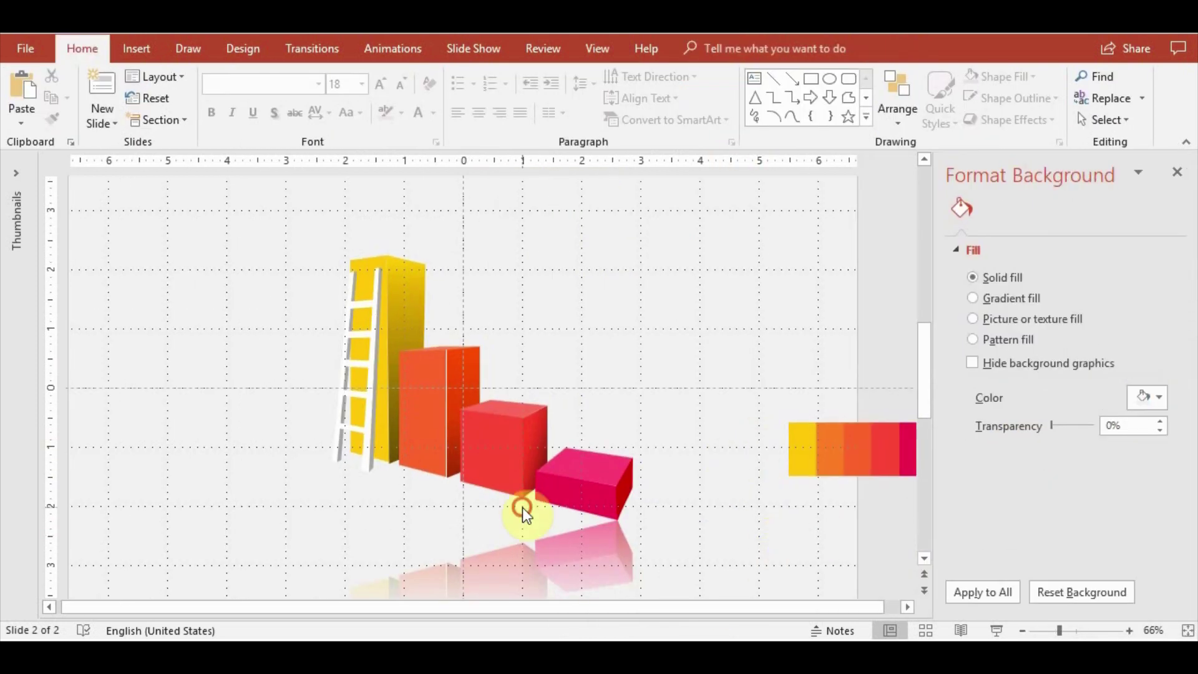
pyautogui.click(522, 507)
pyautogui.scroll(-1, 660, 506)
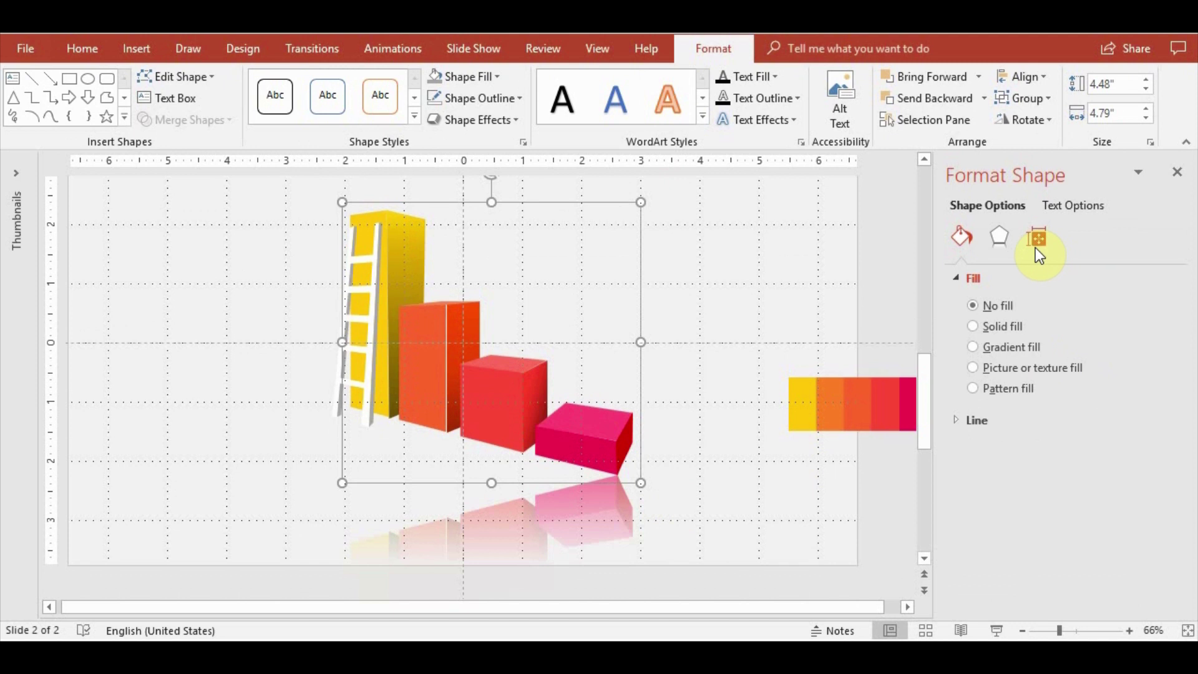
pyautogui.click(998, 236)
pyautogui.moveTo(1069, 358); pyautogui.dragTo(1076, 355)
pyautogui.moveTo(1042, 407); pyautogui.dragTo(1050, 432)
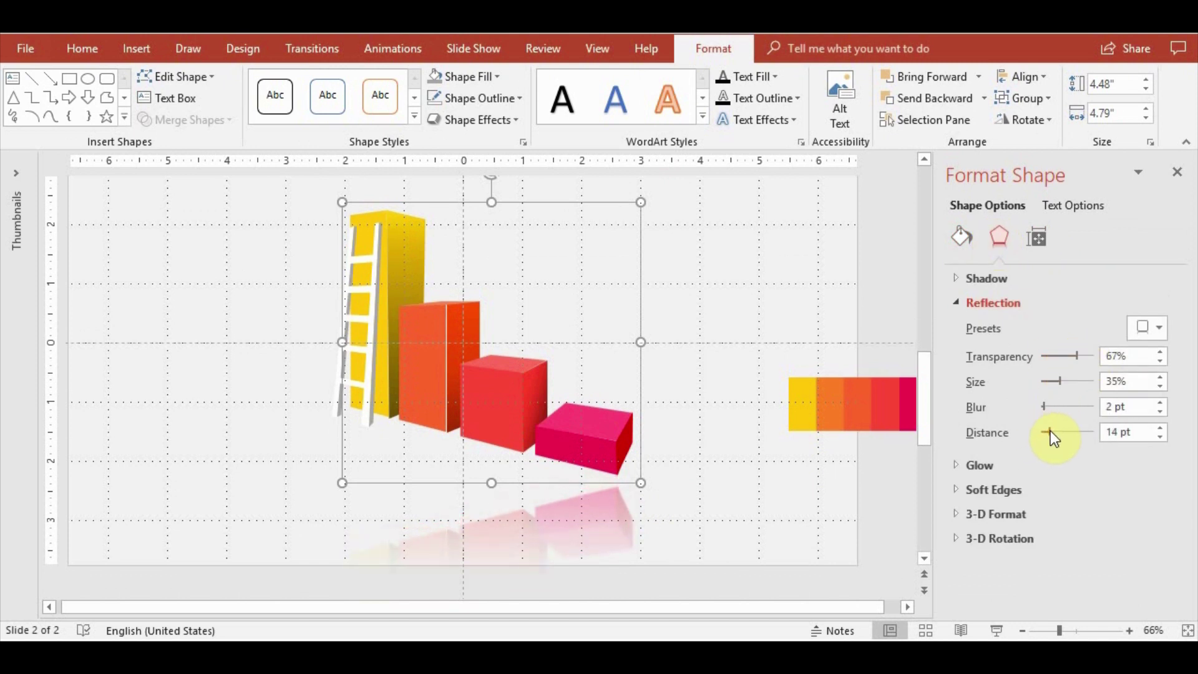
# Nudge all slide objects upward and remove the chart group's reflection
pyautogui.hotkey('ctrl', 'a')
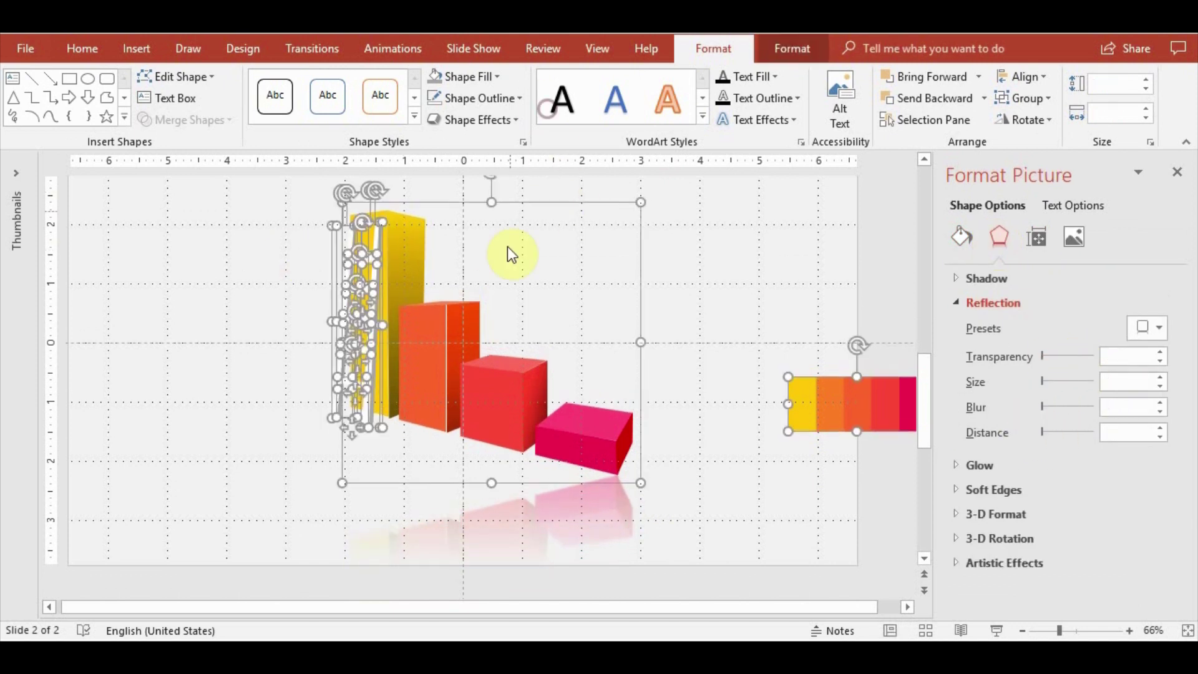
pyautogui.press('Up')
pyautogui.press('Up')
pyautogui.press('Up')
pyautogui.click(557, 364)
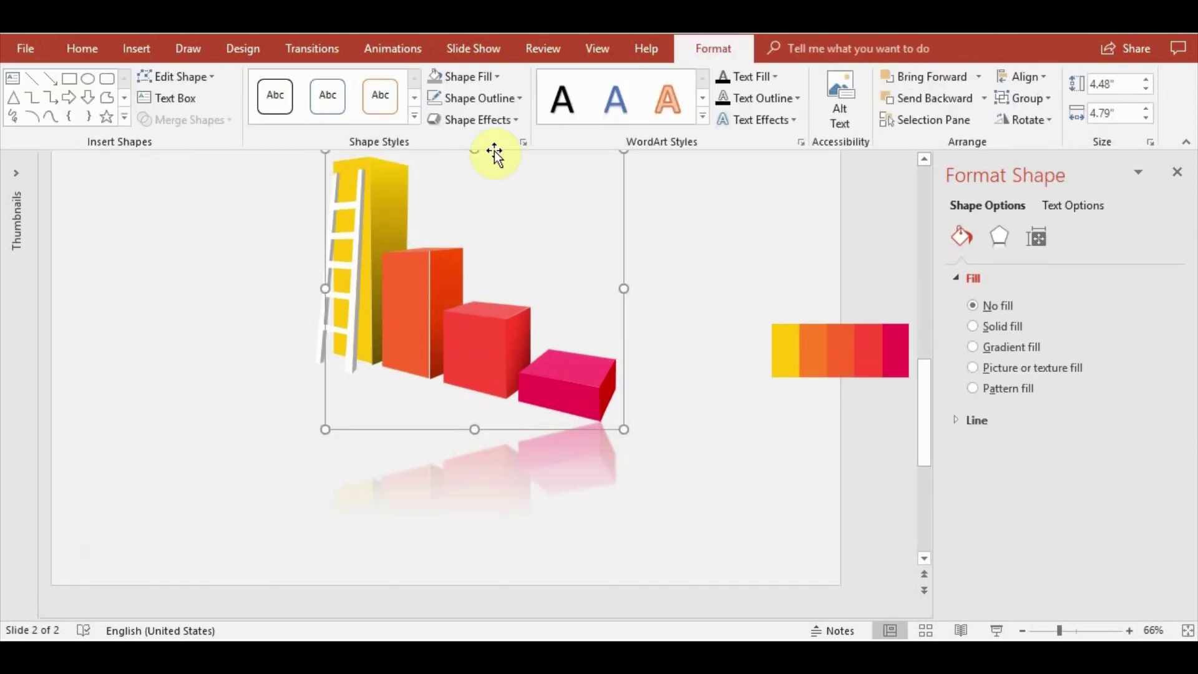
pyautogui.click(507, 98)
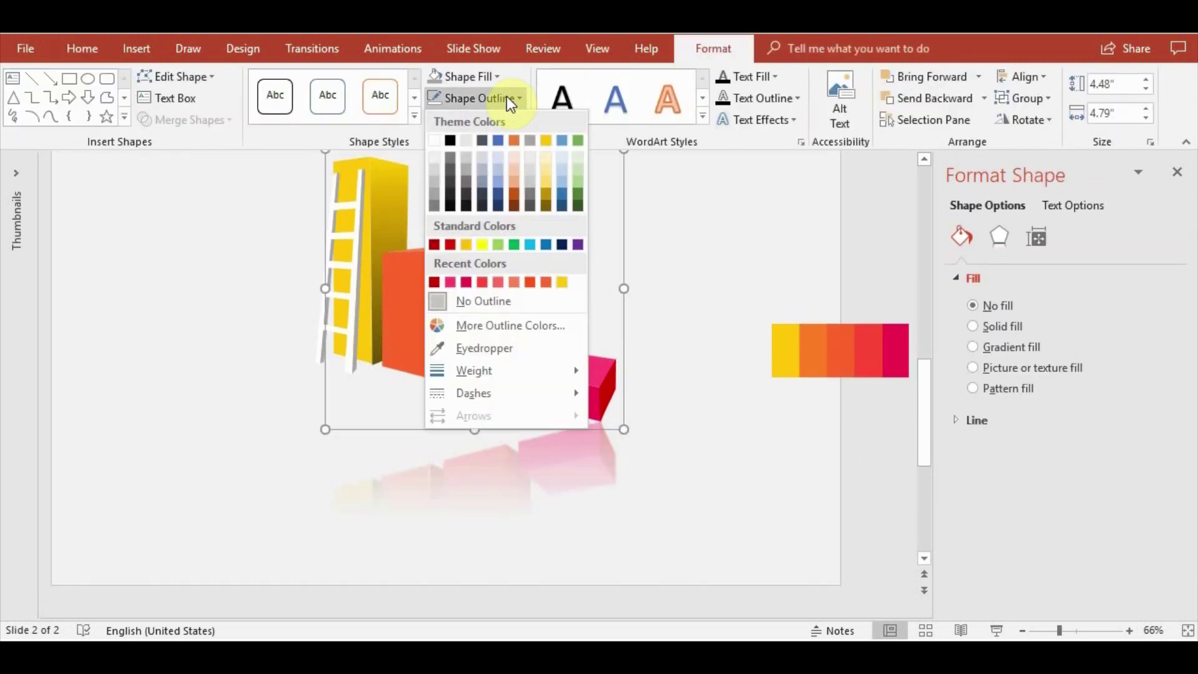
pyautogui.click(474, 119)
pyautogui.click(630, 262)
pyautogui.click(507, 490)
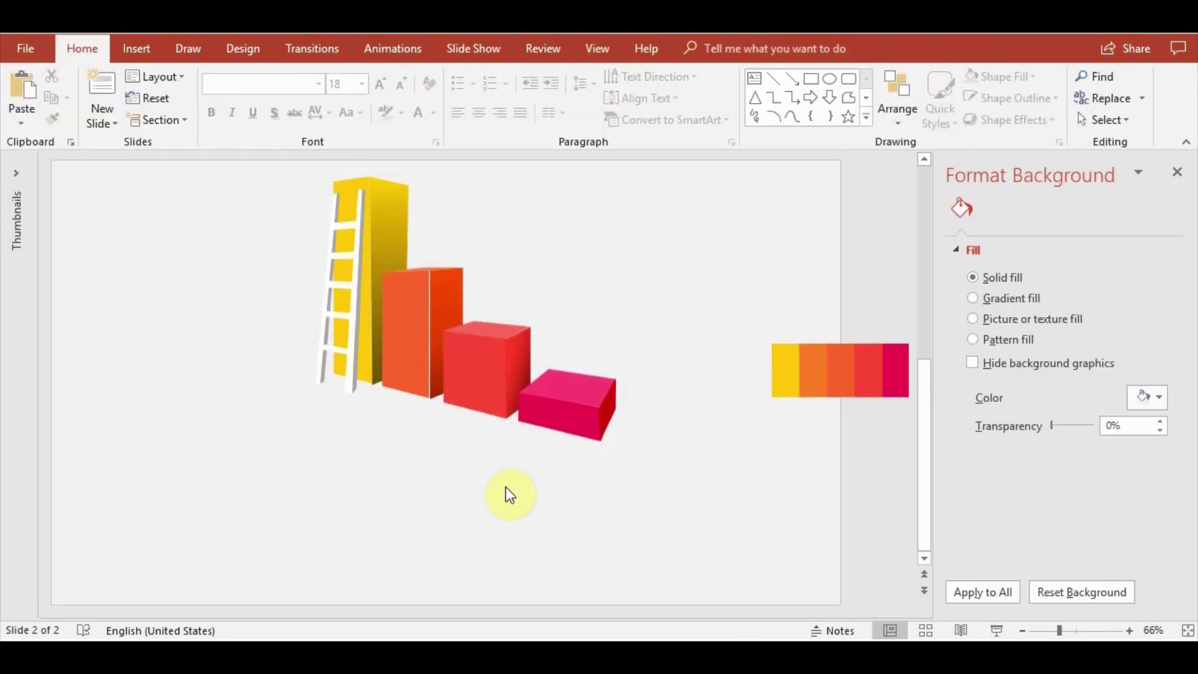
# Ungroup the chart and regroup just the ladder pieces into one object
pyautogui.click(561, 236)
pyautogui.rightClick(544, 206)
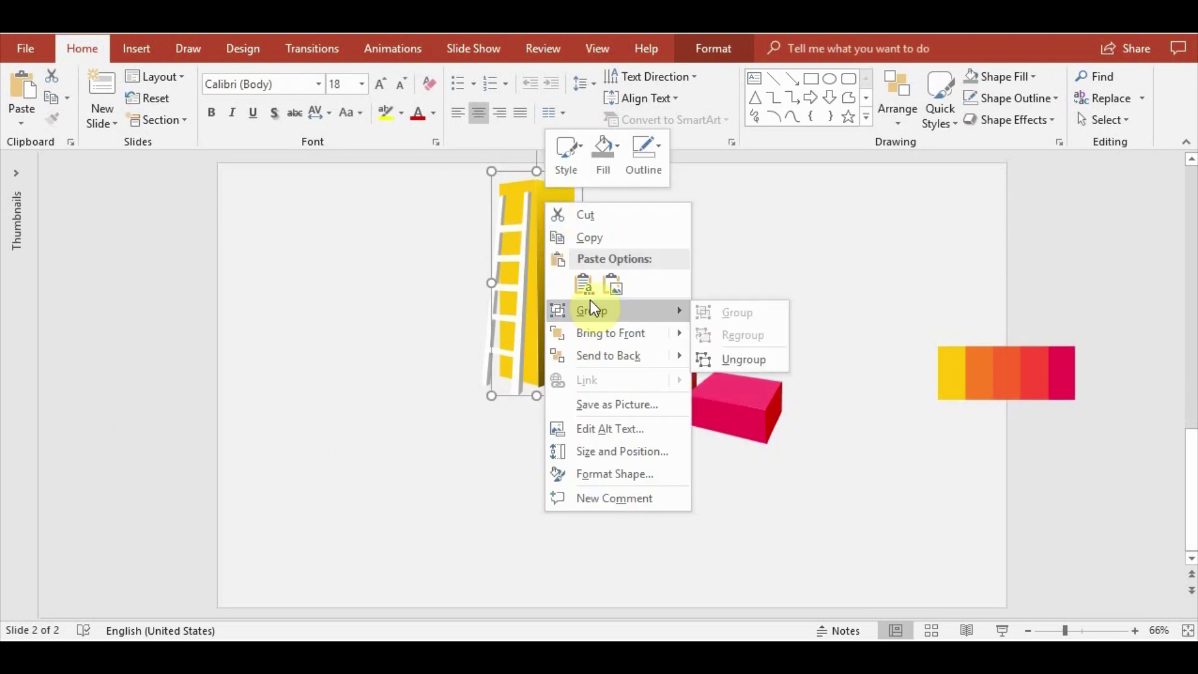
pyautogui.click(742, 359)
pyautogui.click(642, 206)
pyautogui.keyDown('shift'); pyautogui.click(507, 179); pyautogui.keyUp('shift')
pyautogui.rightClick(518, 187)
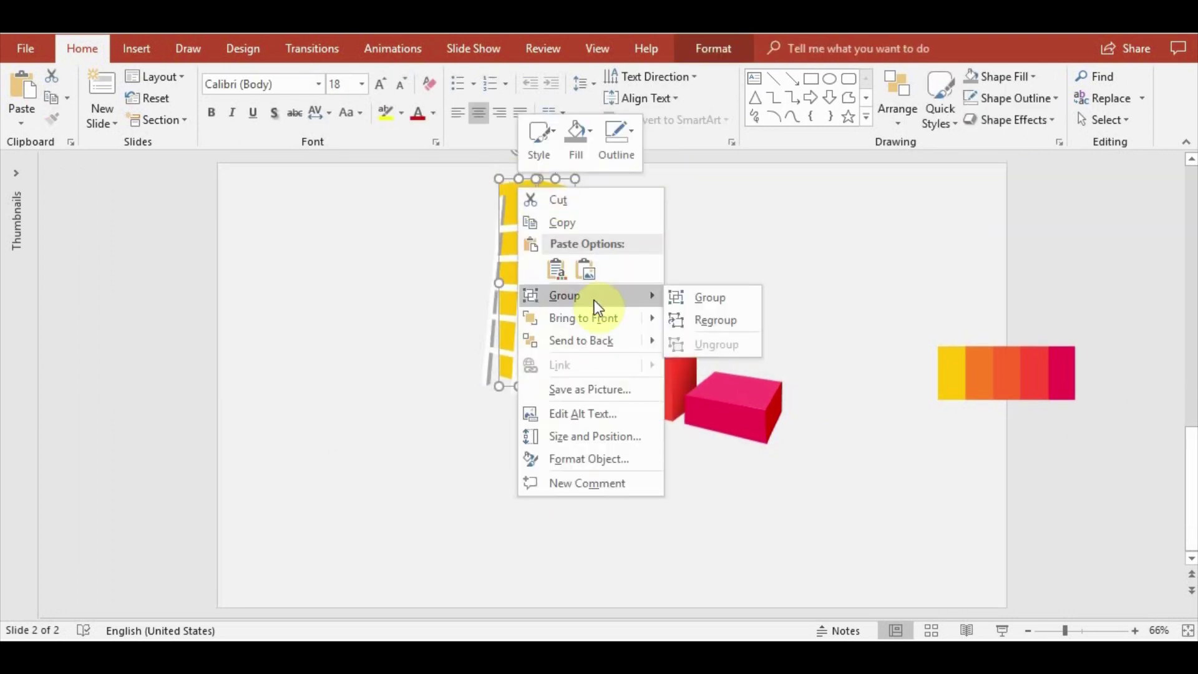
pyautogui.click(705, 297)
# Duplicate the yellow column with a reflection and layer it behind the ladder
pyautogui.moveTo(564, 280)
pyautogui.mouseDown()
pyautogui.moveTo(390, 294)
pyautogui.moveTo(377, 348)
pyautogui.moveTo(533, 260)
pyautogui.mouseUp()
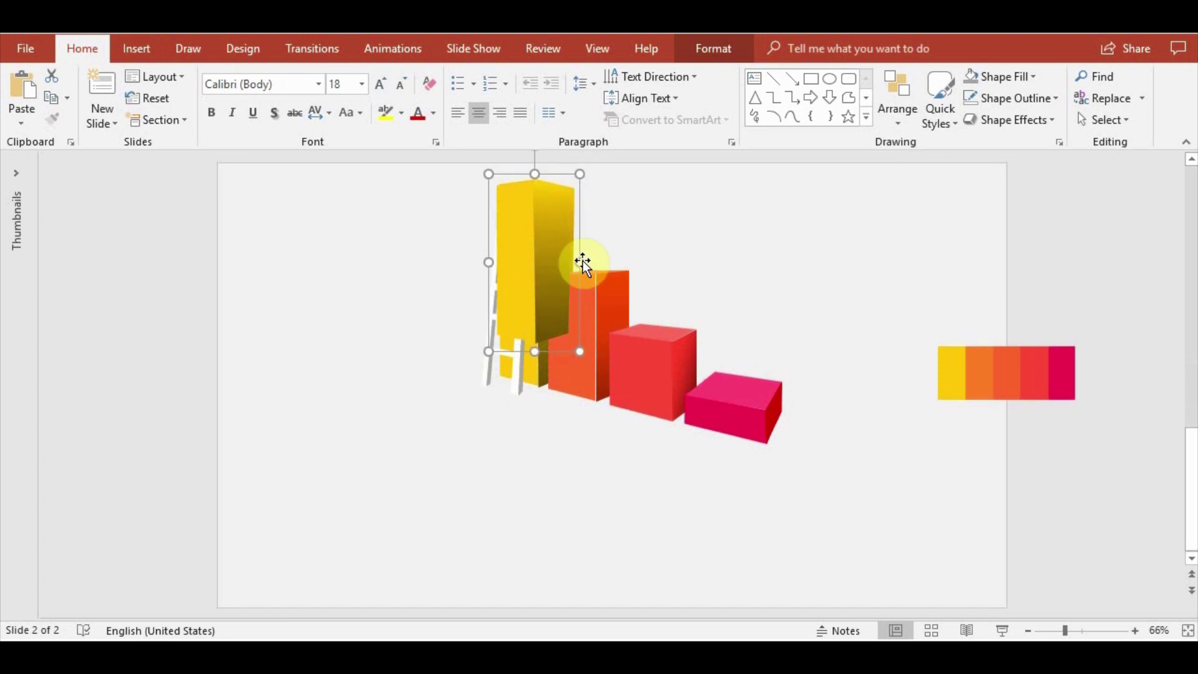
pyautogui.click(713, 48)
pyautogui.click(472, 119)
pyautogui.click(590, 278)
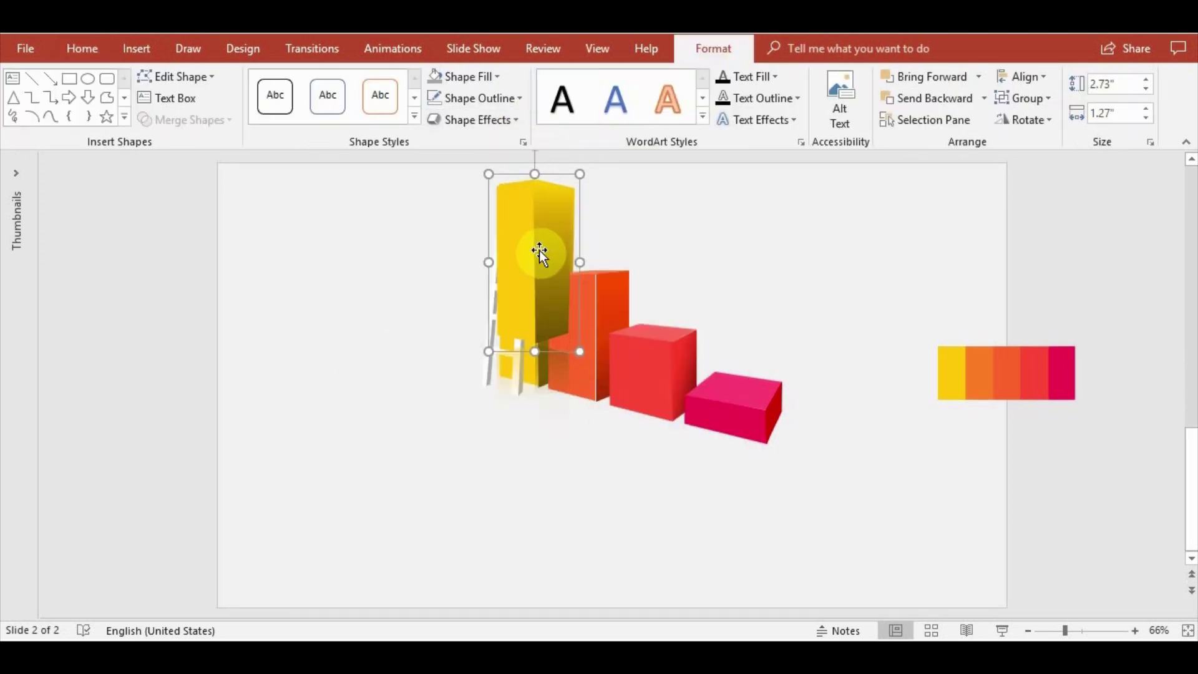
pyautogui.moveTo(540, 253); pyautogui.dragTo(541, 273)
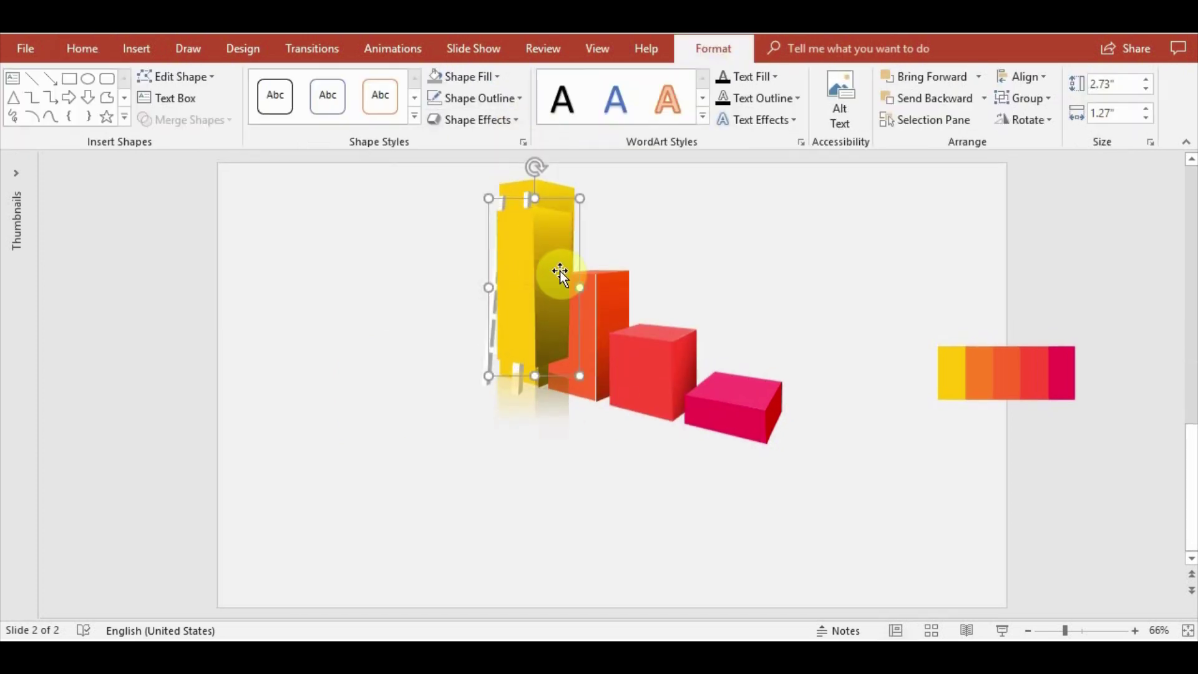
pyautogui.click(965, 98)
pyautogui.scroll(5, 549, 312)
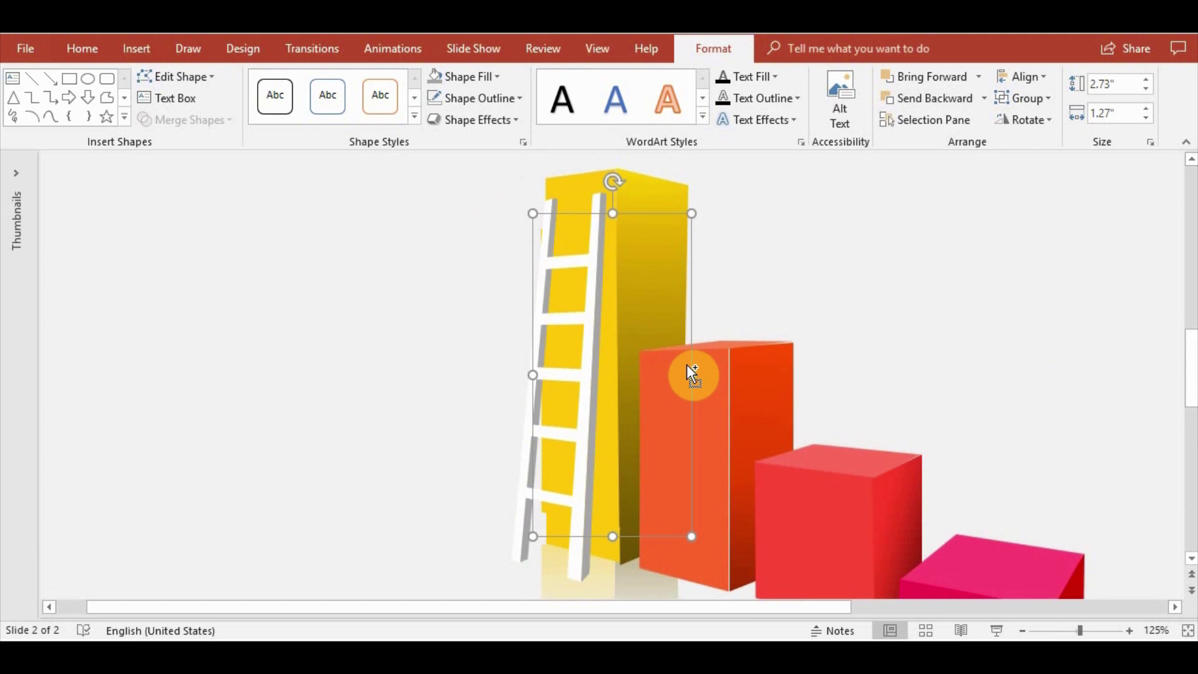
pyautogui.hotkey('ctrl', ']')
pyautogui.moveTo(609, 343); pyautogui.dragTo(612, 342)
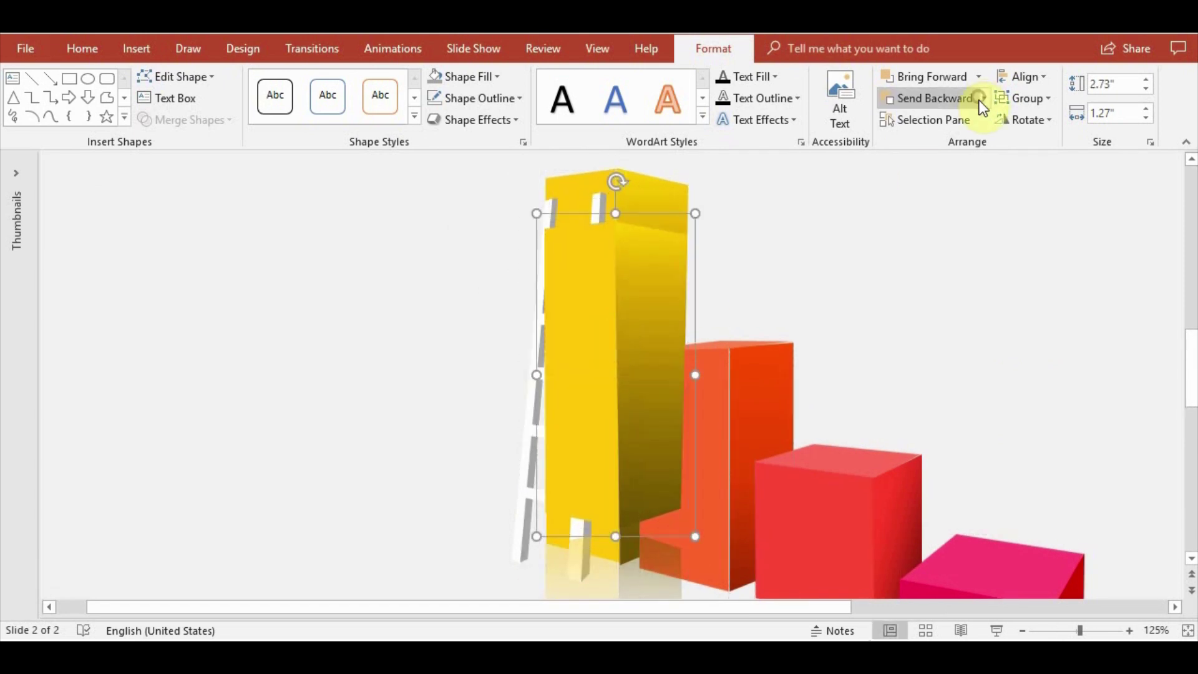
pyautogui.scroll(-2, 654, 544)
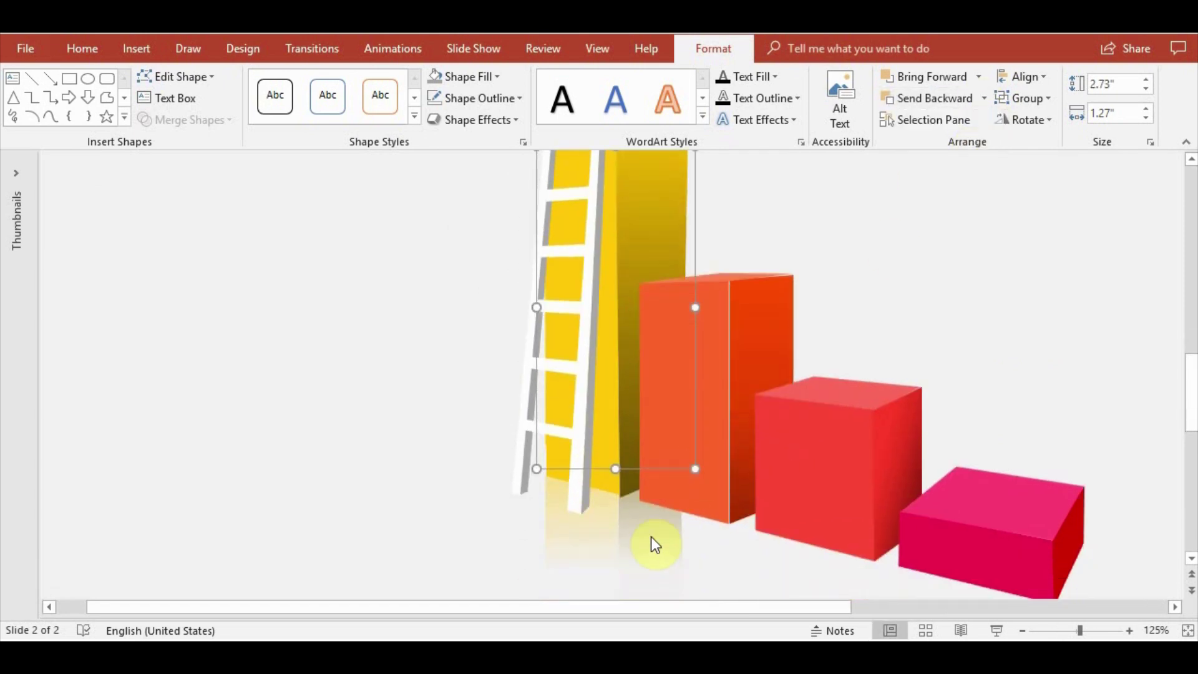
# Group the orange faces, shorten the column, add a reflection and send it behind the red cube
pyautogui.click(923, 346)
pyautogui.click(676, 409)
pyautogui.keyDown('shift'); pyautogui.click(718, 277); pyautogui.keyUp('shift')
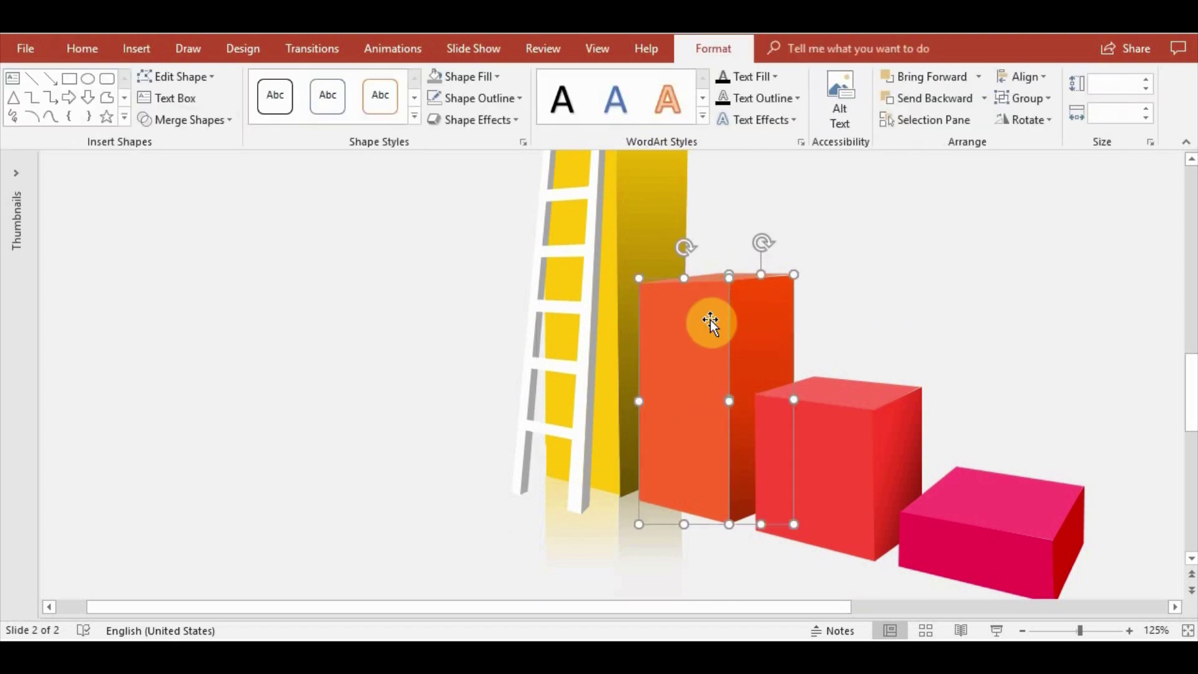
pyautogui.rightClick(706, 354)
pyautogui.click(889, 155)
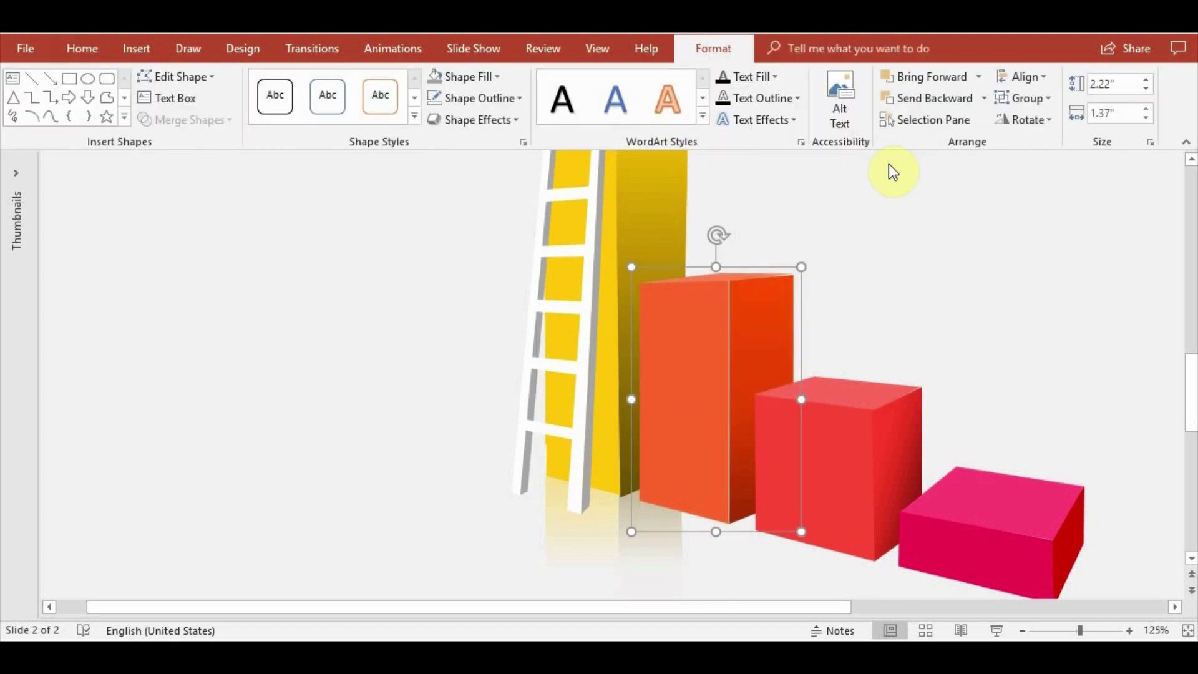
pyautogui.moveTo(716, 267); pyautogui.dragTo(718, 291)
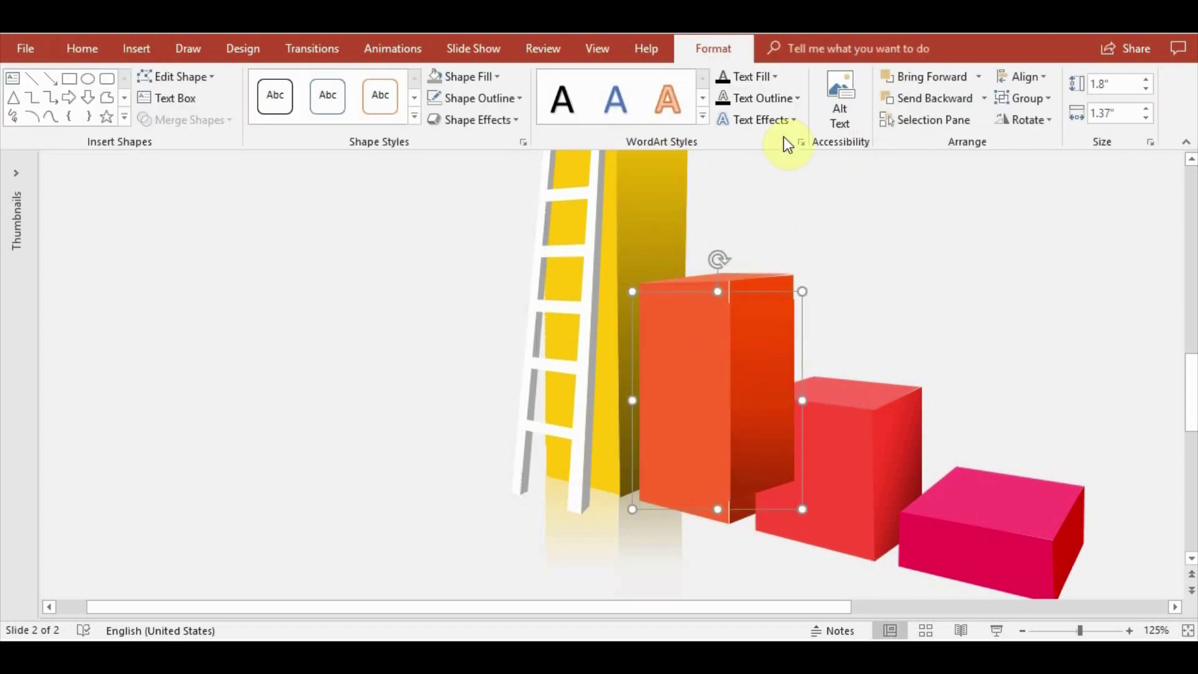
pyautogui.click(472, 119)
pyautogui.click(588, 340)
pyautogui.moveTo(730, 375); pyautogui.dragTo(759, 385)
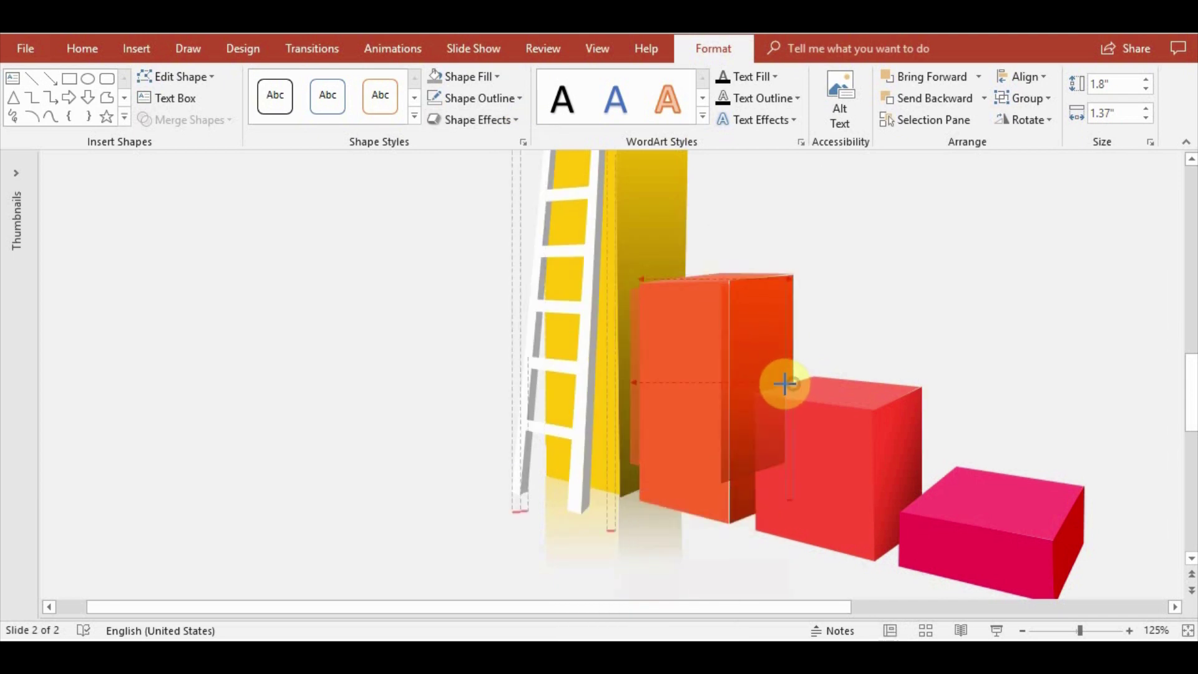
pyautogui.click(983, 98)
pyautogui.click(967, 147)
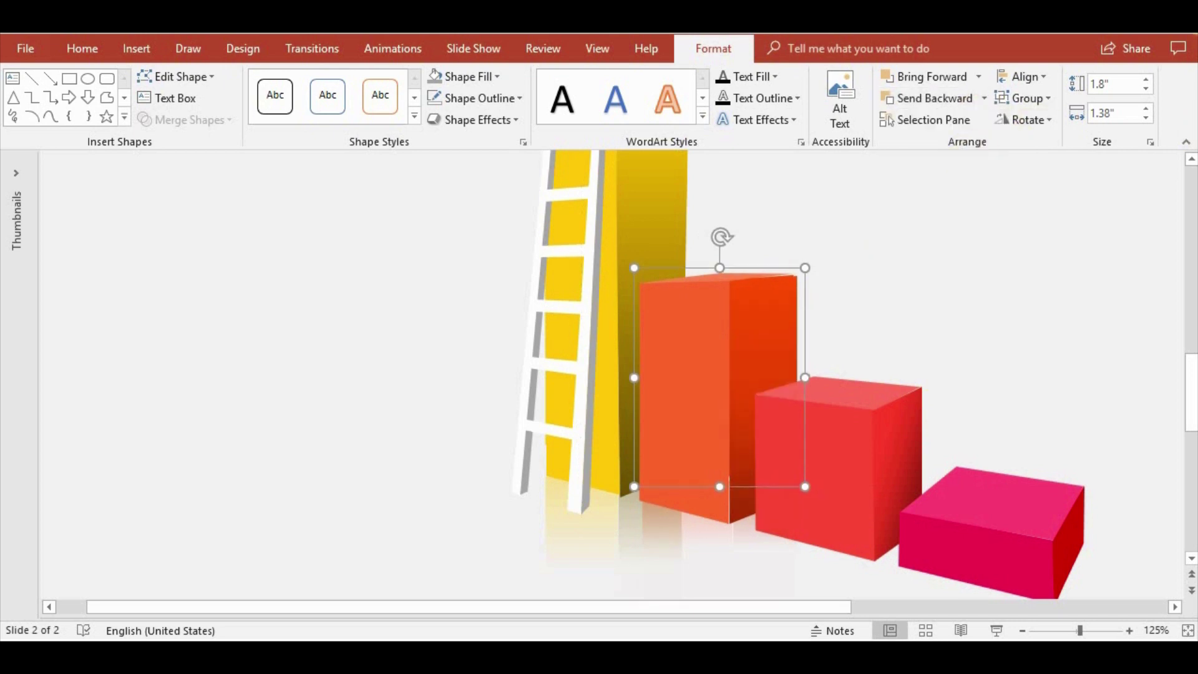
# Fine-tune the orange column's position and make it slightly narrower
pyautogui.moveTo(718, 374); pyautogui.dragTo(718, 382)
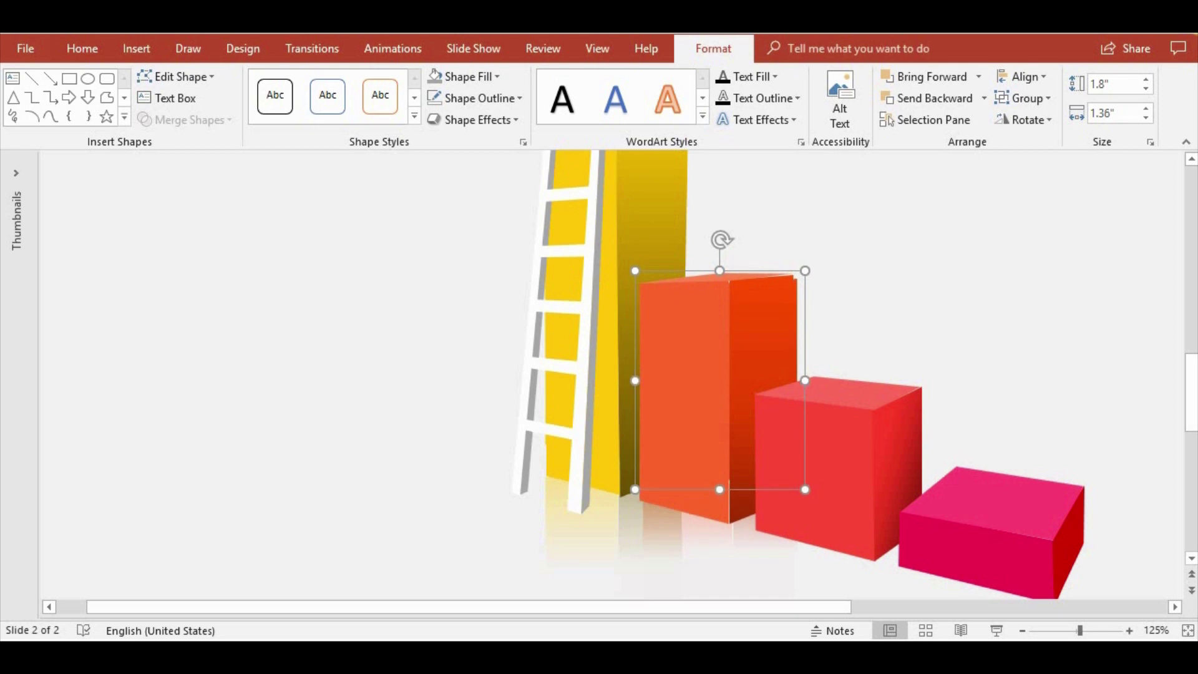
pyautogui.moveTo(805, 380); pyautogui.dragTo(799, 380)
pyautogui.press('Right')
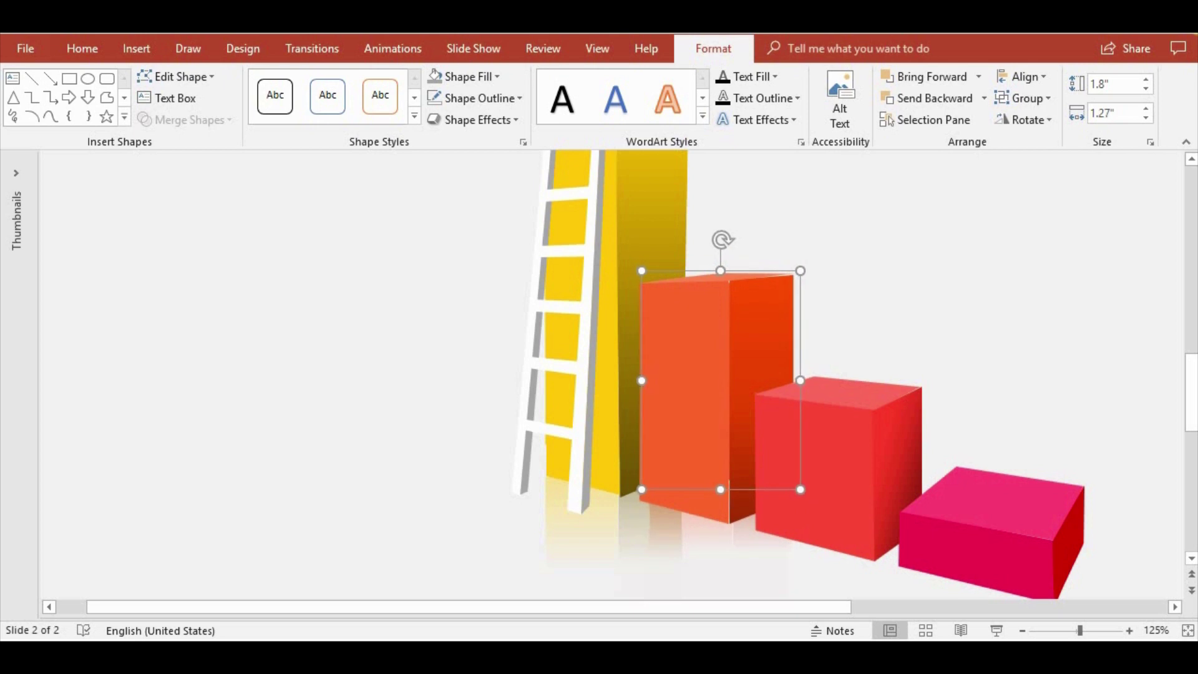
pyautogui.moveTo(703, 365); pyautogui.dragTo(387, 382)
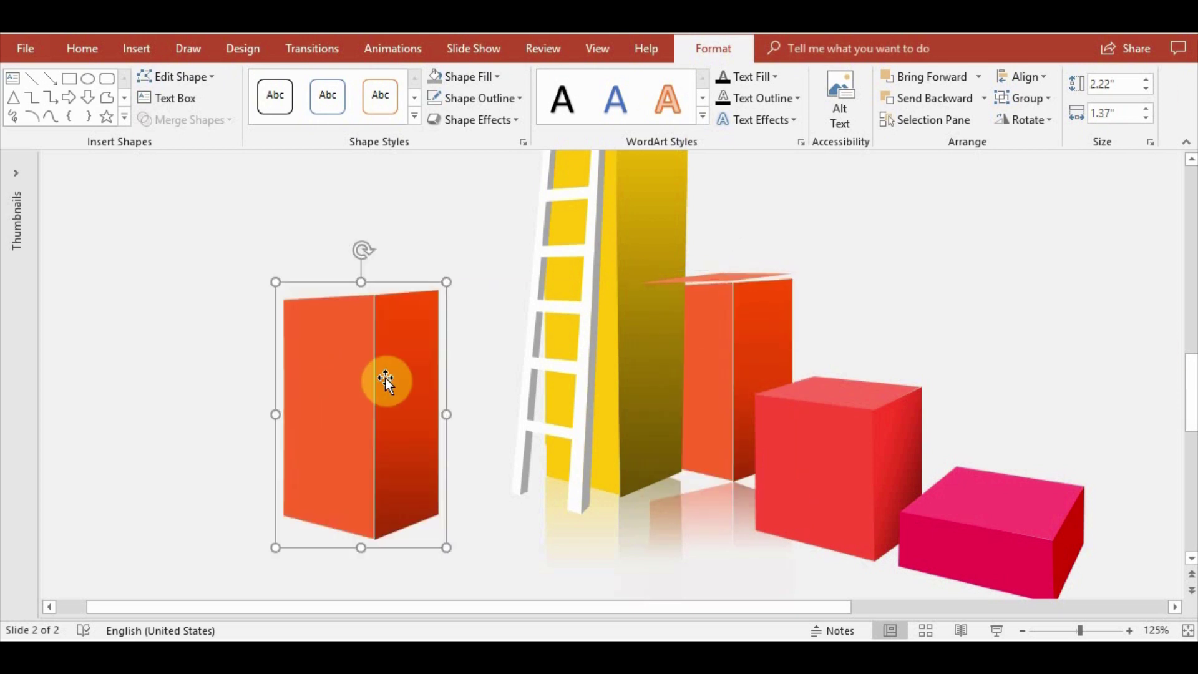
pyautogui.hotkey('ctrl', 'z')
pyautogui.moveTo(701, 343)
pyautogui.mouseDown()
pyautogui.moveTo(510, 347)
pyautogui.moveTo(499, 366)
pyautogui.mouseUp()
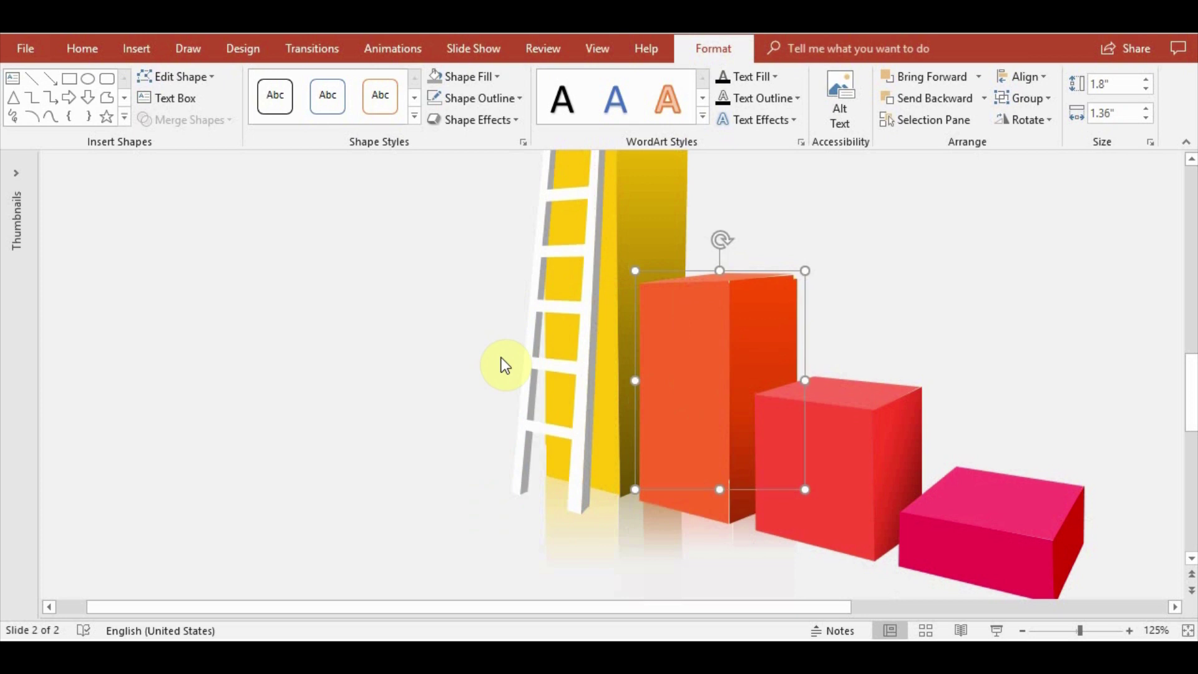
pyautogui.moveTo(749, 278)
pyautogui.mouseDown()
pyautogui.moveTo(594, 288)
pyautogui.moveTo(749, 271)
pyautogui.moveTo(731, 271)
pyautogui.mouseUp()
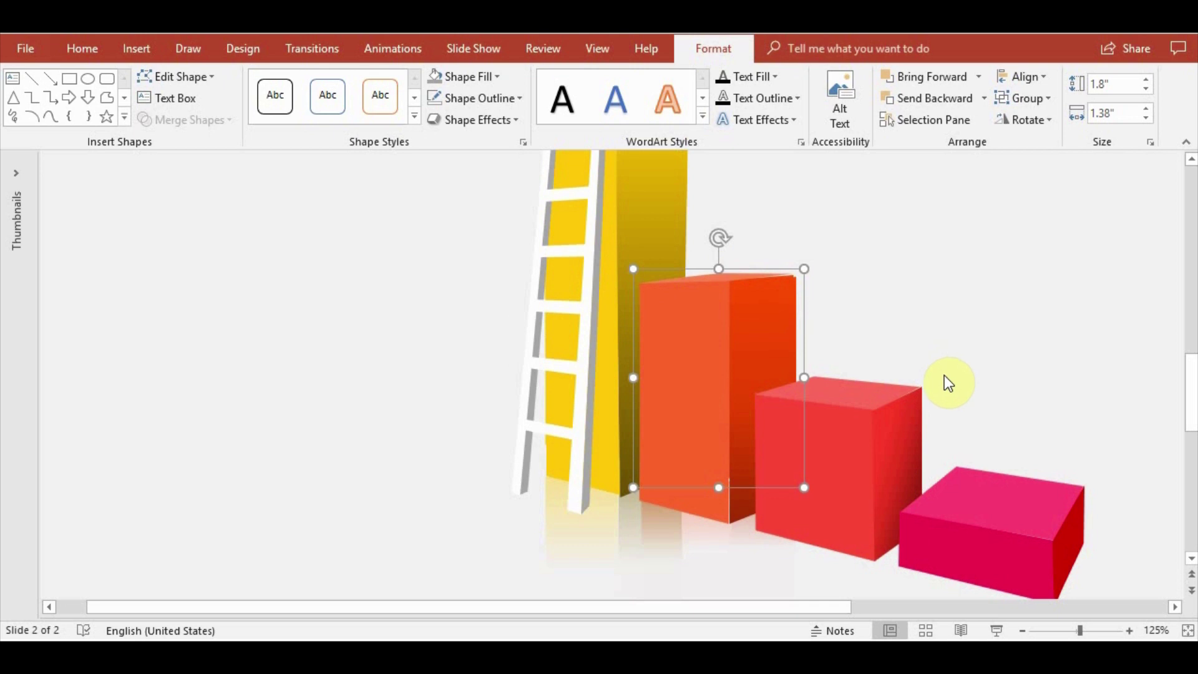
# Set the orange column's reflection to 8% transparency and 47% size
pyautogui.click(523, 142)
pyautogui.click(999, 236)
pyautogui.click(992, 303)
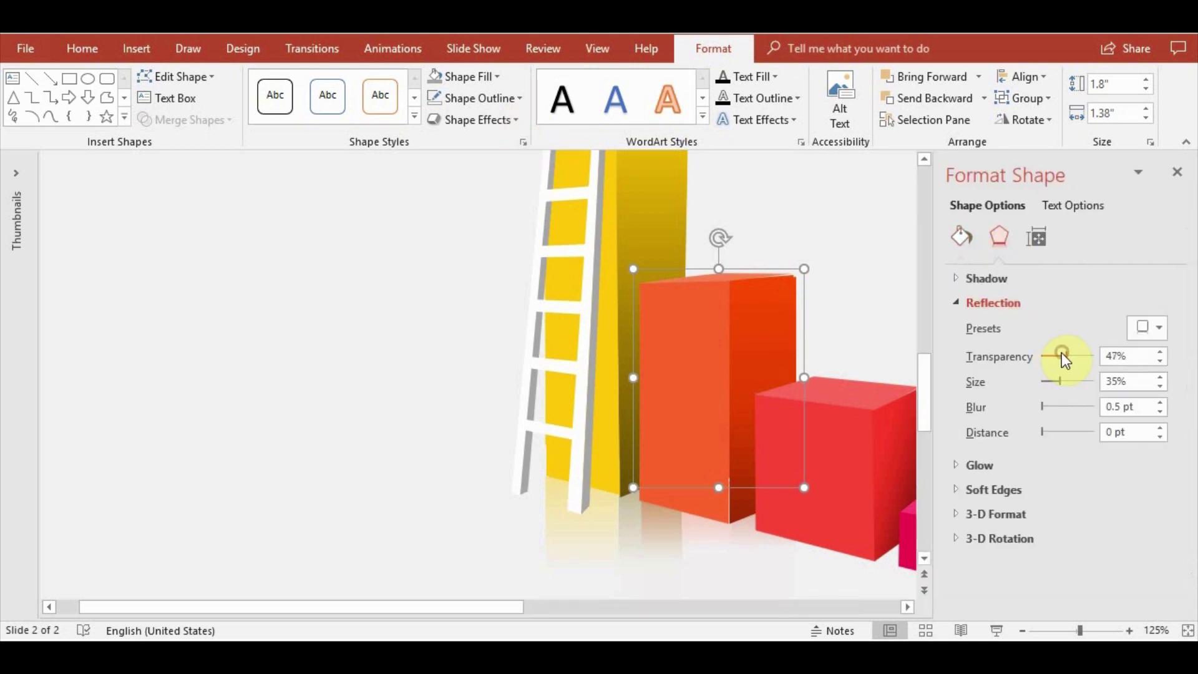
pyautogui.moveTo(1058, 359)
pyautogui.mouseDown()
pyautogui.moveTo(1034, 350)
pyautogui.moveTo(1069, 383)
pyautogui.moveTo(1042, 409)
pyautogui.mouseUp()
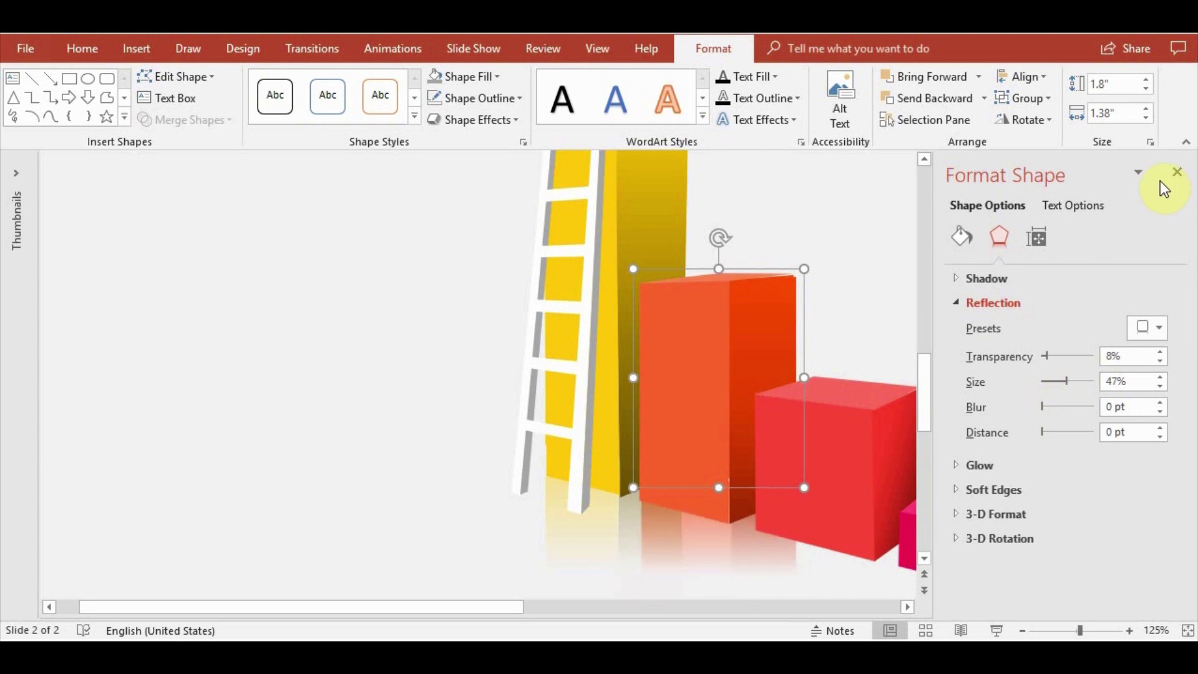
pyautogui.click(1176, 172)
pyautogui.click(1046, 367)
pyautogui.click(801, 607)
pyautogui.moveTo(800, 607); pyautogui.dragTo(848, 586)
# Group the red cube's pieces and apply a tight reflection beneath it
pyautogui.click(823, 488)
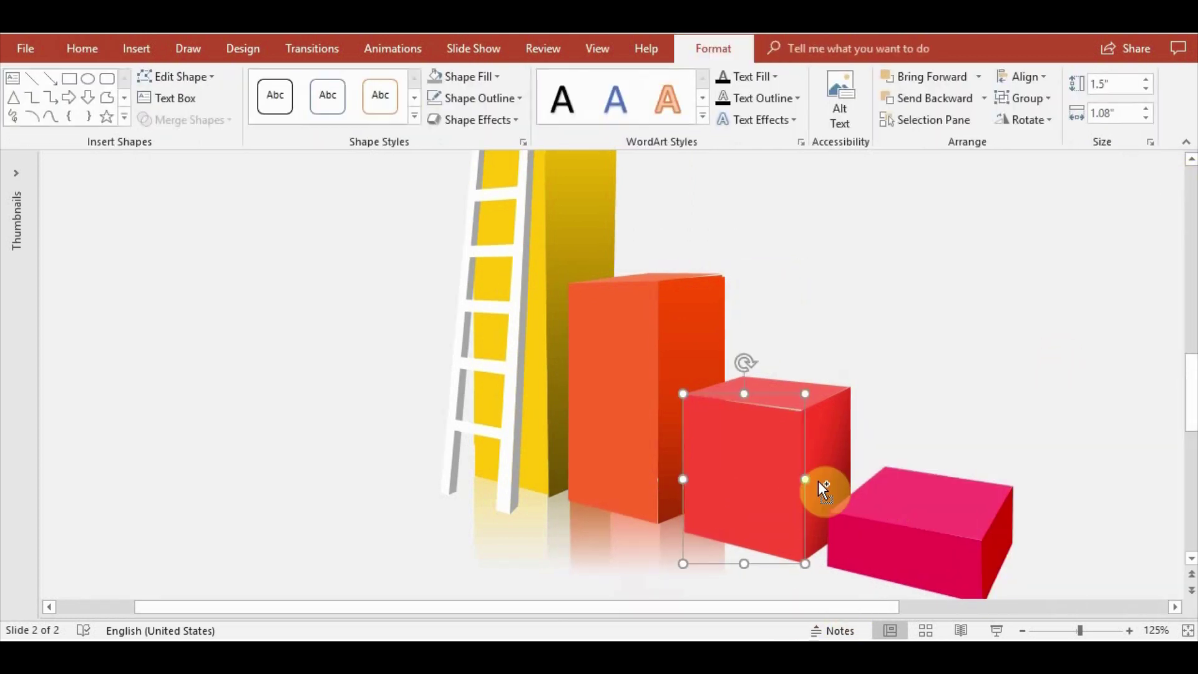
pyautogui.hotkey('ctrl', 'd')
pyautogui.click(1023, 98)
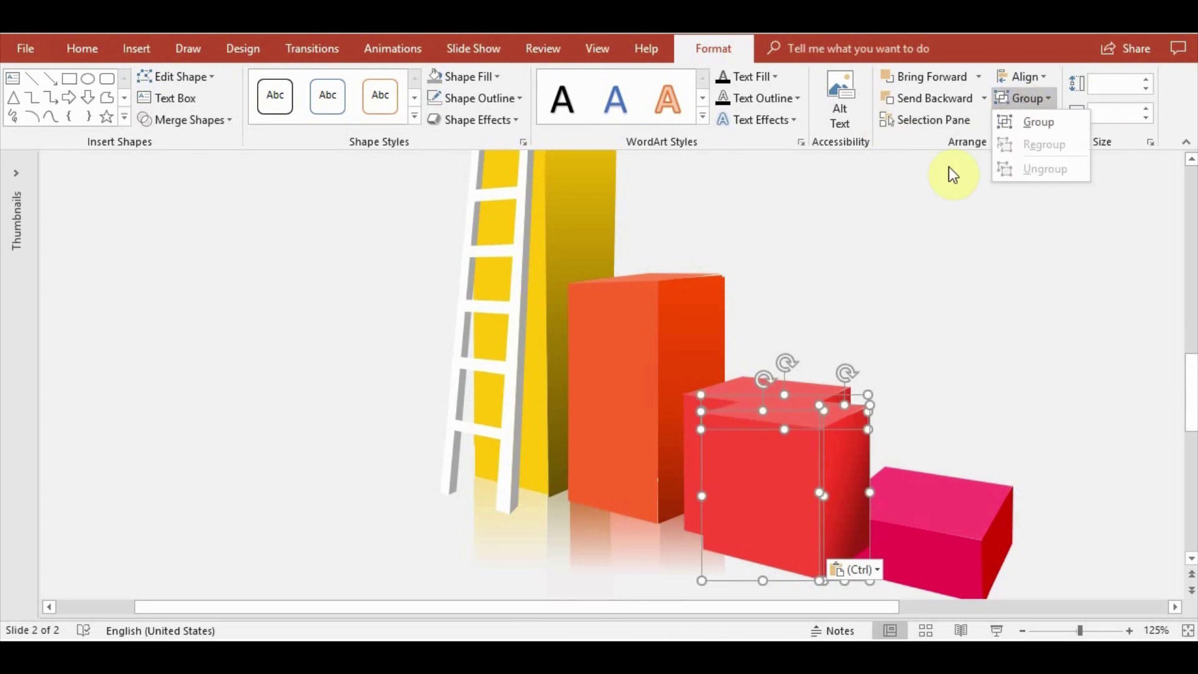
pyautogui.click(1034, 121)
pyautogui.hotkey('ctrl', 'z')
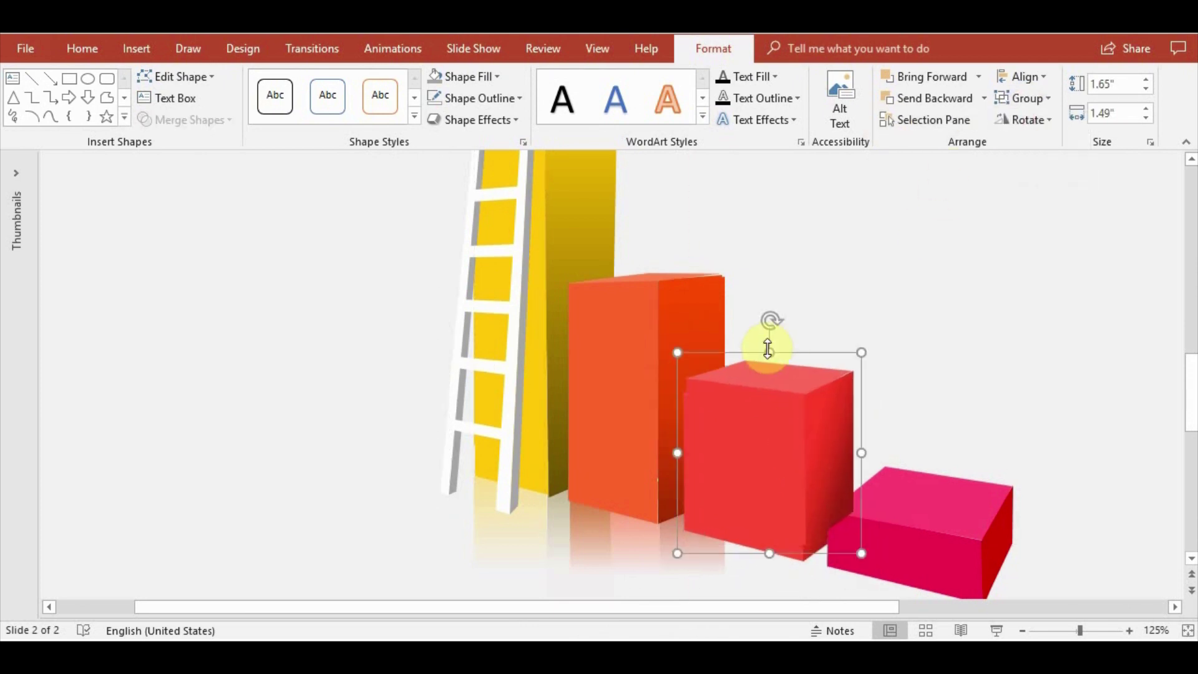
pyautogui.click(511, 120)
pyautogui.moveTo(488, 198)
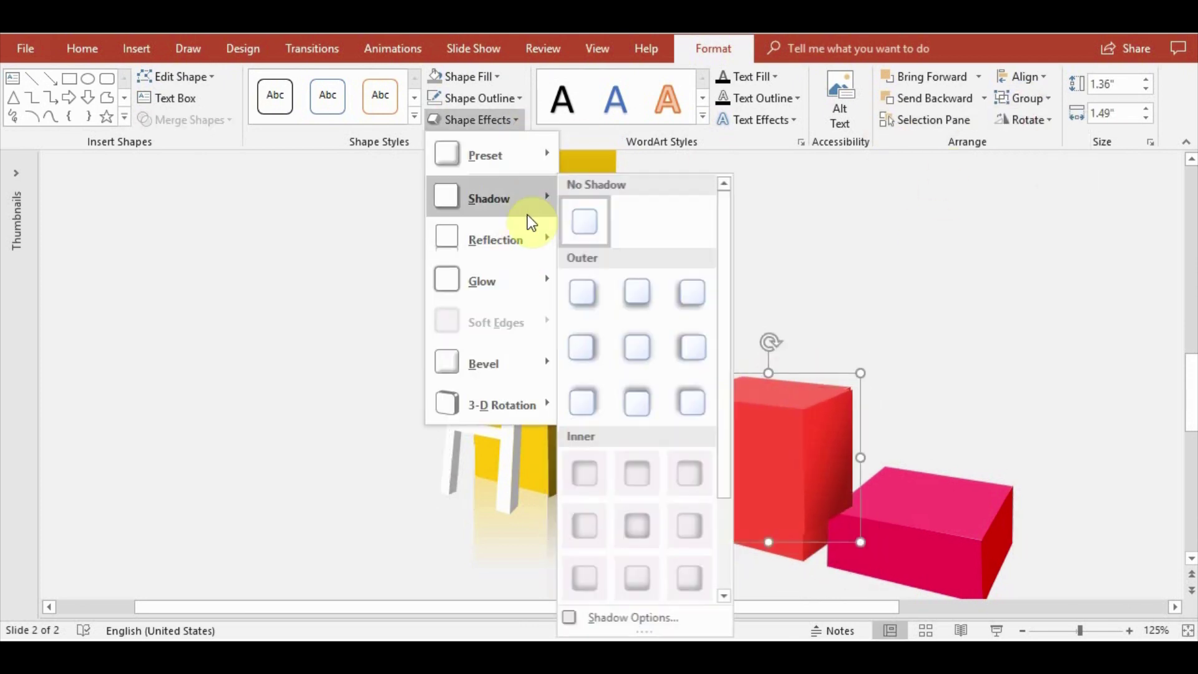
pyautogui.click(591, 348)
pyautogui.moveTo(762, 435); pyautogui.dragTo(761, 428)
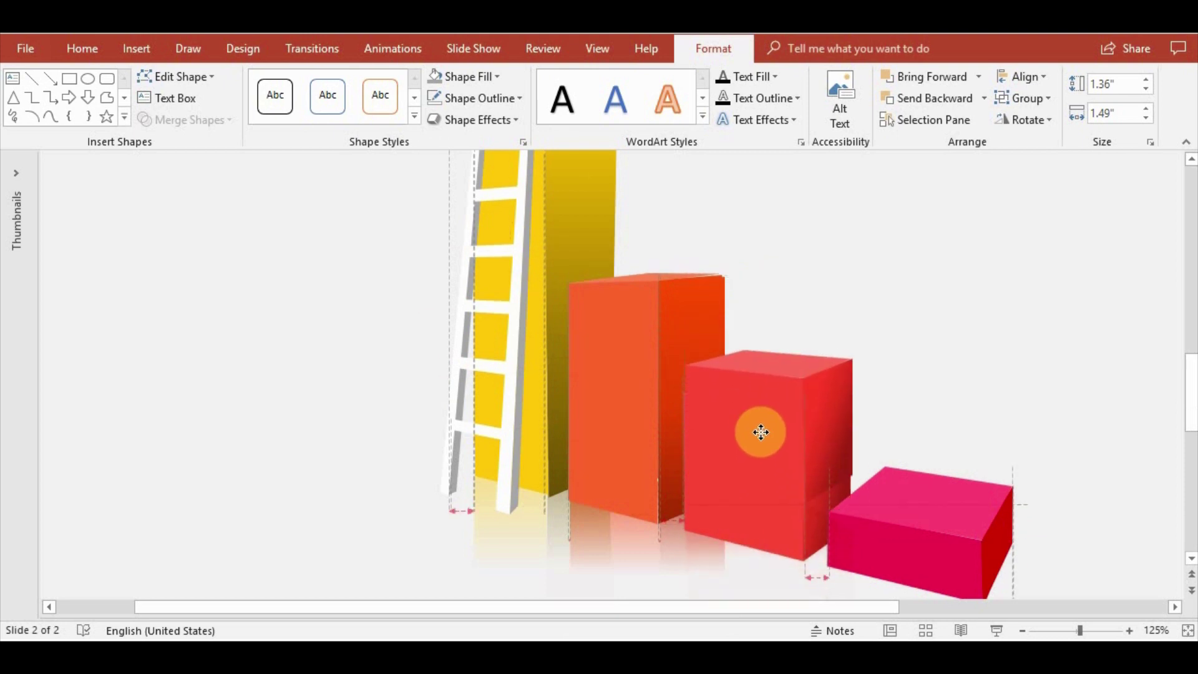
pyautogui.moveTo(760, 429); pyautogui.dragTo(762, 431)
pyautogui.moveTo(768, 342); pyautogui.dragTo(768, 394)
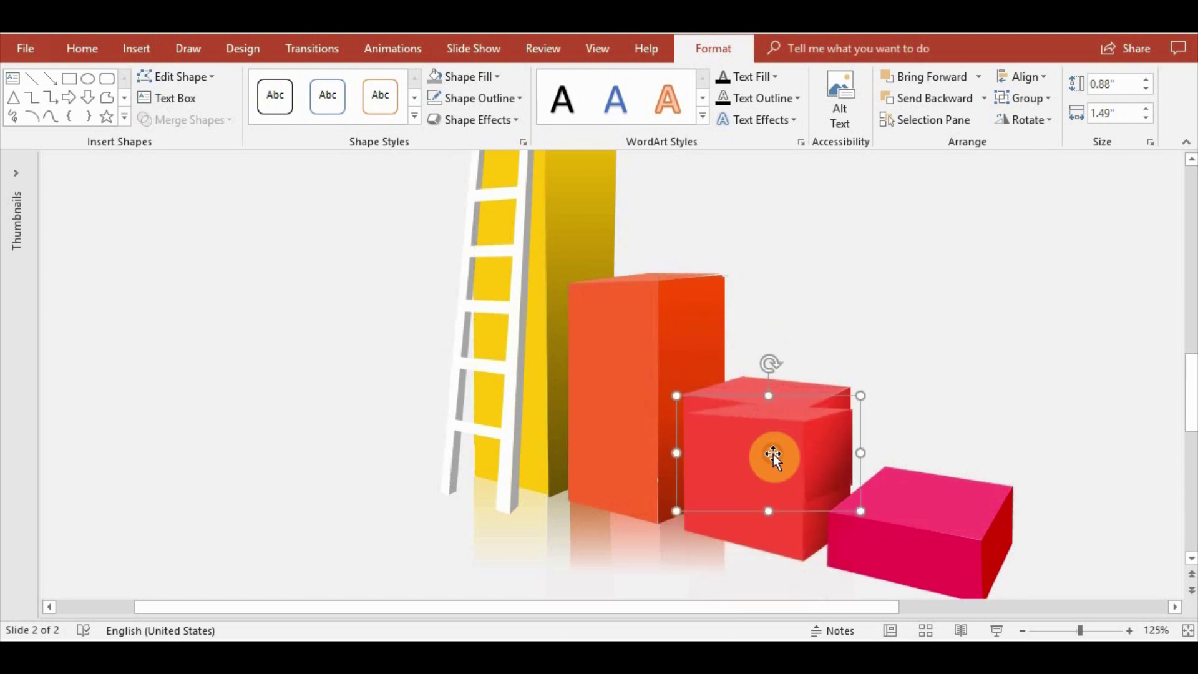
# Enlarge the red cube's reflection to 77% size at 8 pt distance and send it backward
pyautogui.click(523, 142)
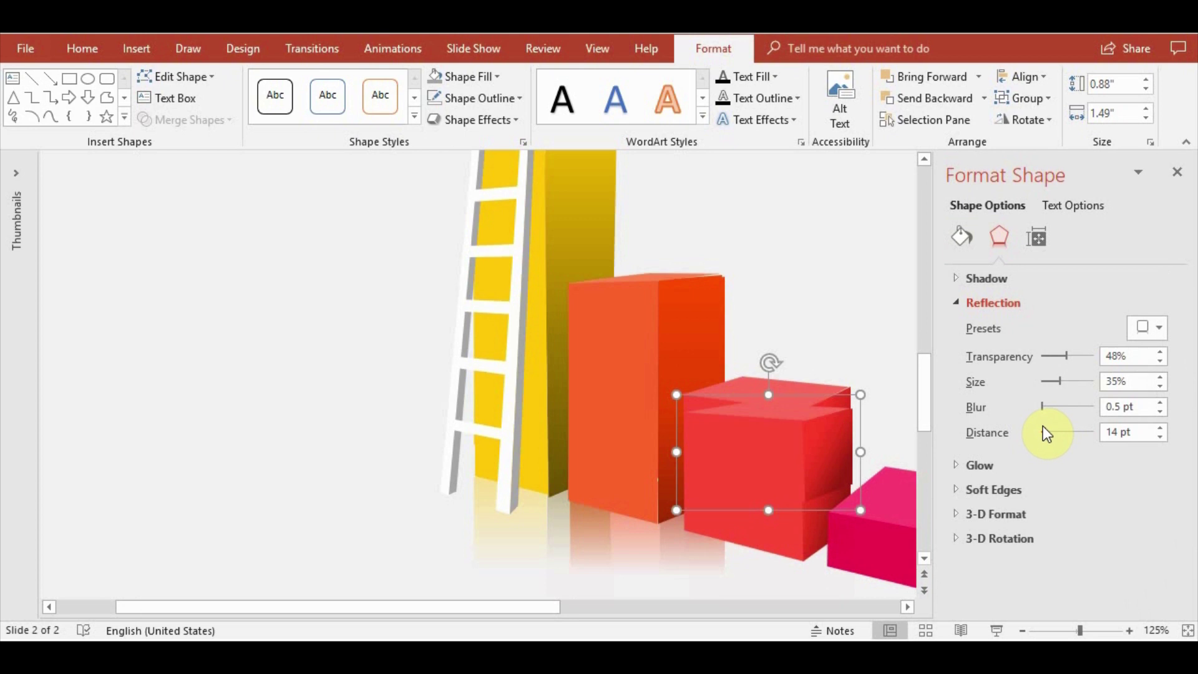
pyautogui.moveTo(1059, 381)
pyautogui.mouseDown()
pyautogui.moveTo(1079, 386)
pyautogui.moveTo(1038, 347)
pyautogui.mouseUp()
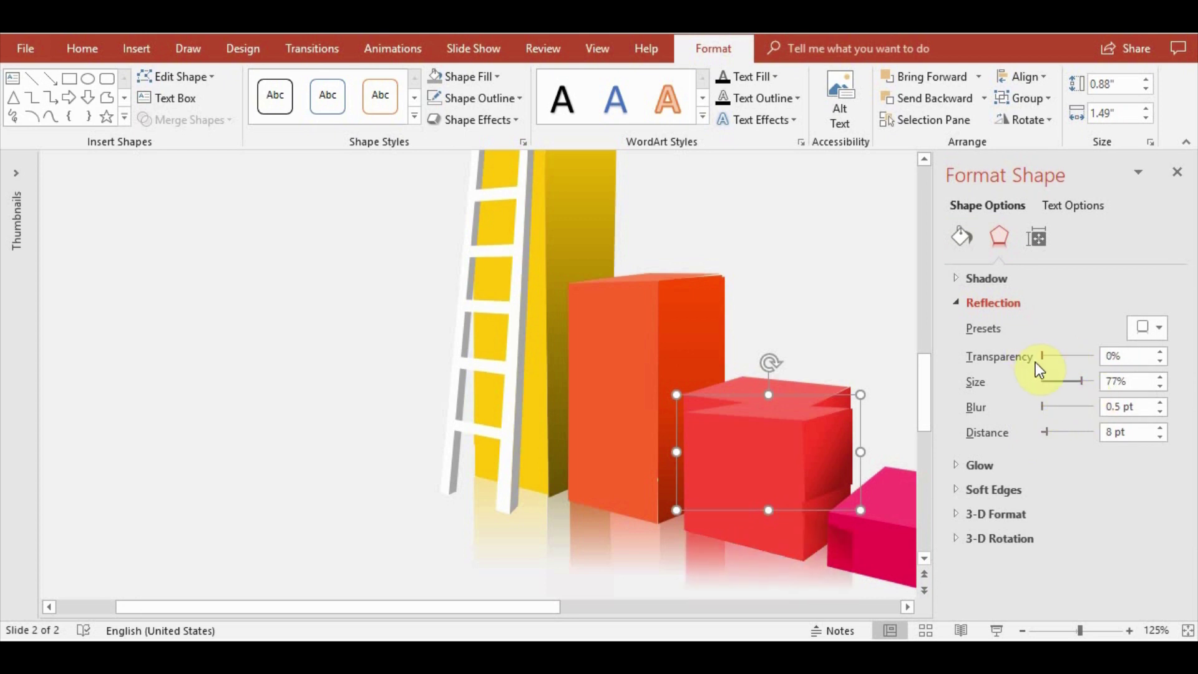
pyautogui.click(1178, 173)
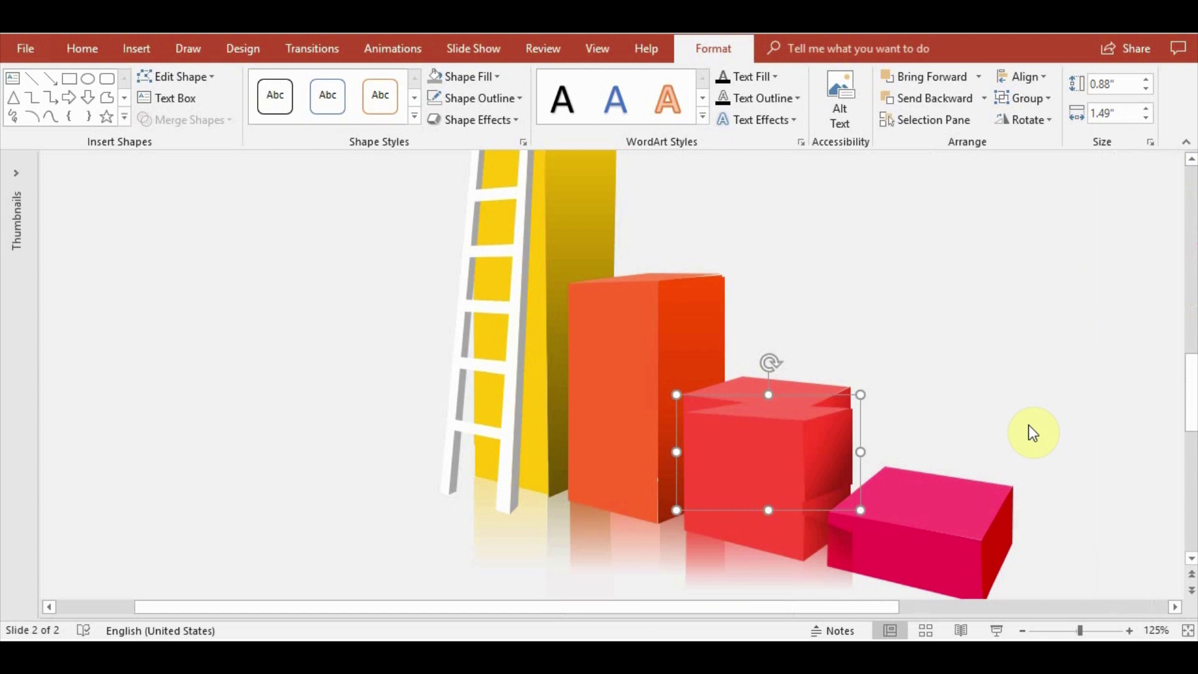
pyautogui.click(984, 98)
pyautogui.click(946, 122)
pyautogui.click(1048, 440)
pyautogui.scroll(-1, 1091, 362)
# Move the pink box up and give it a tight touching reflection
pyautogui.scroll(1, 1091, 362)
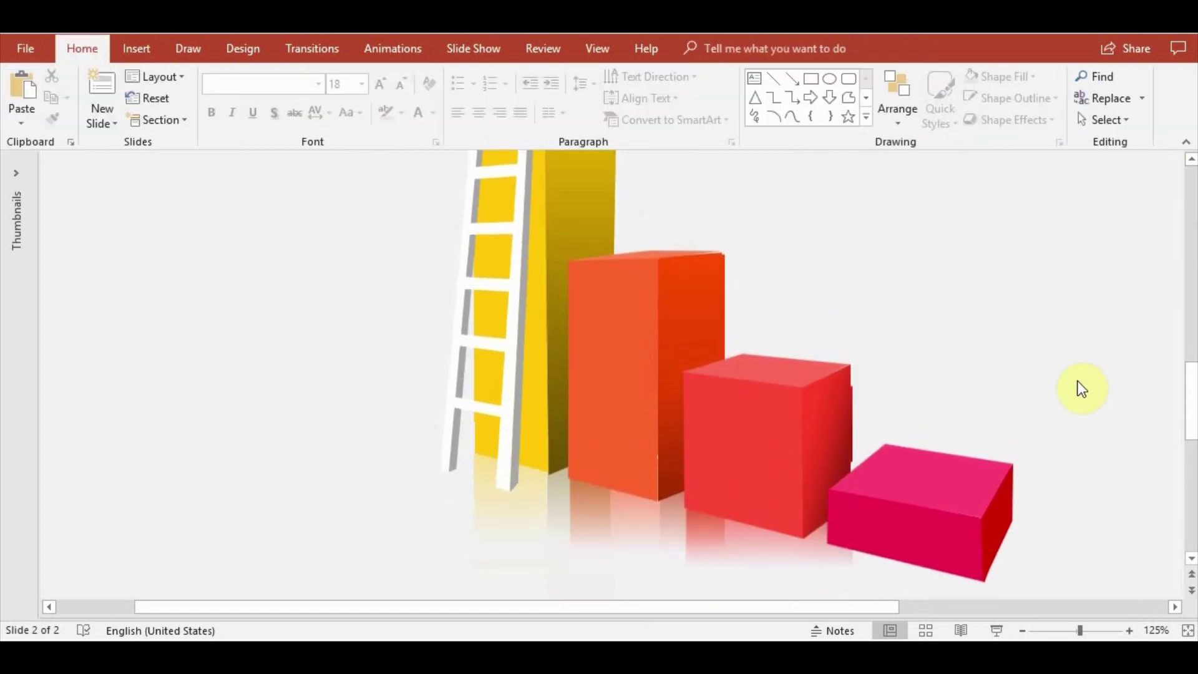
pyautogui.click(934, 476)
pyautogui.keyDown('ctrl'); pyautogui.click(974, 445); pyautogui.keyUp('ctrl')
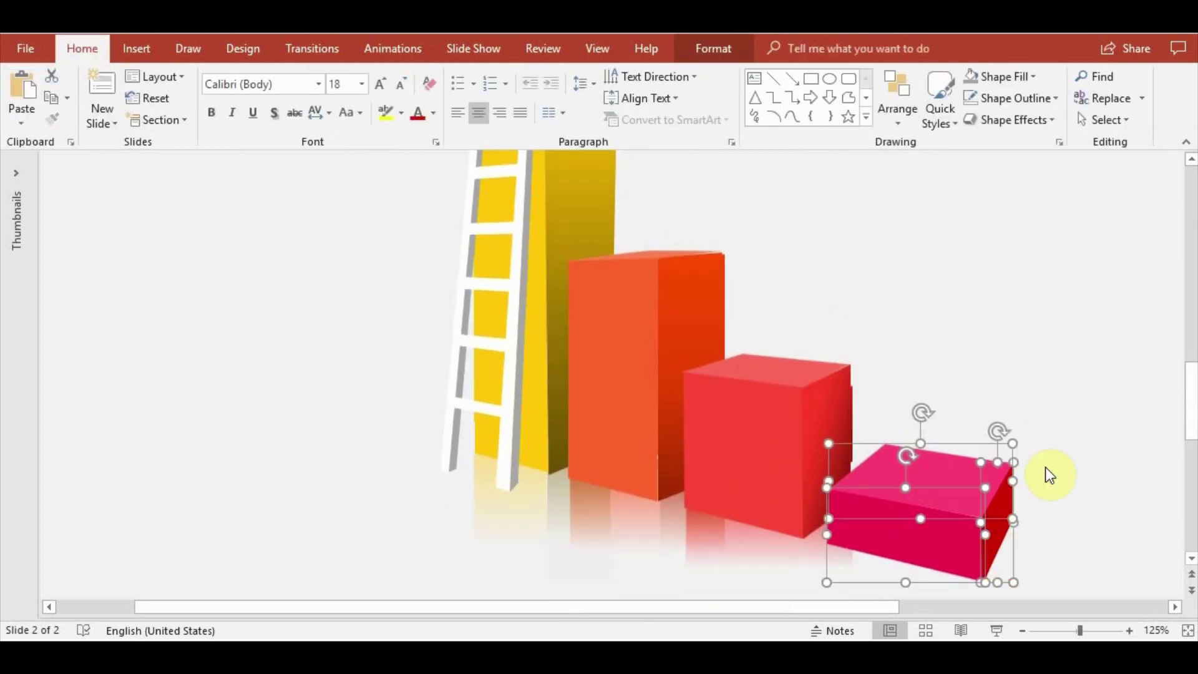
pyautogui.click(984, 522)
pyautogui.scroll(-1, 986, 521)
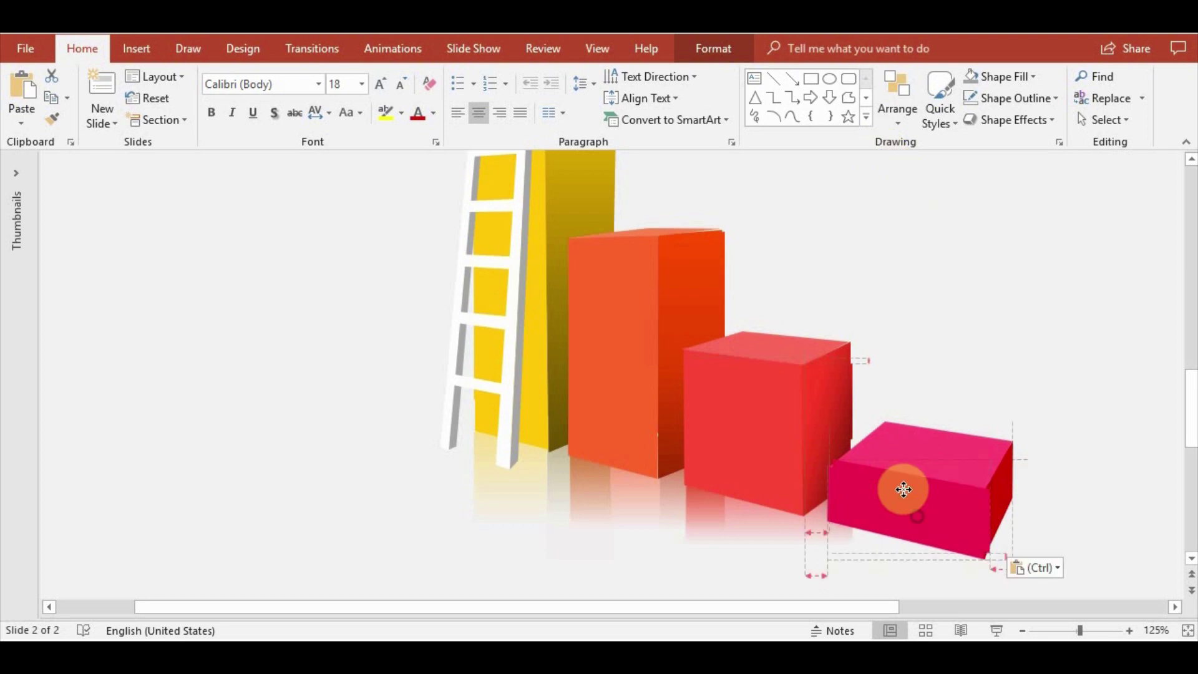
pyautogui.moveTo(906, 499); pyautogui.dragTo(907, 478)
pyautogui.click(898, 109)
pyautogui.click(922, 190)
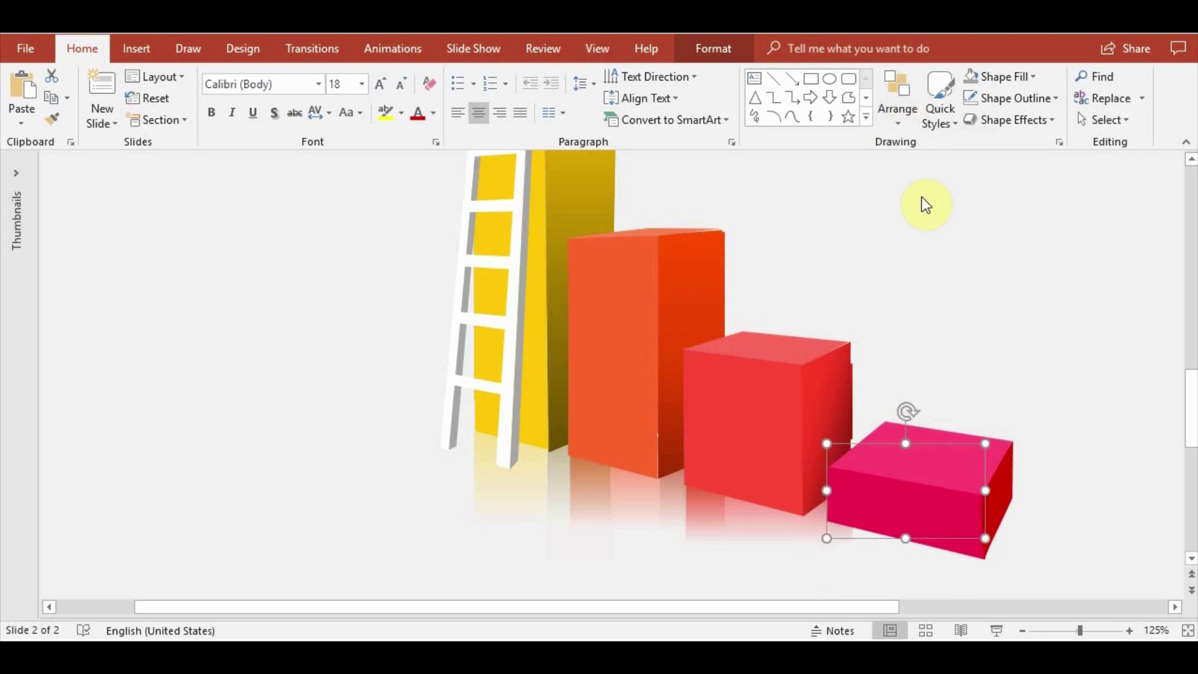
pyautogui.click(713, 49)
pyautogui.click(475, 120)
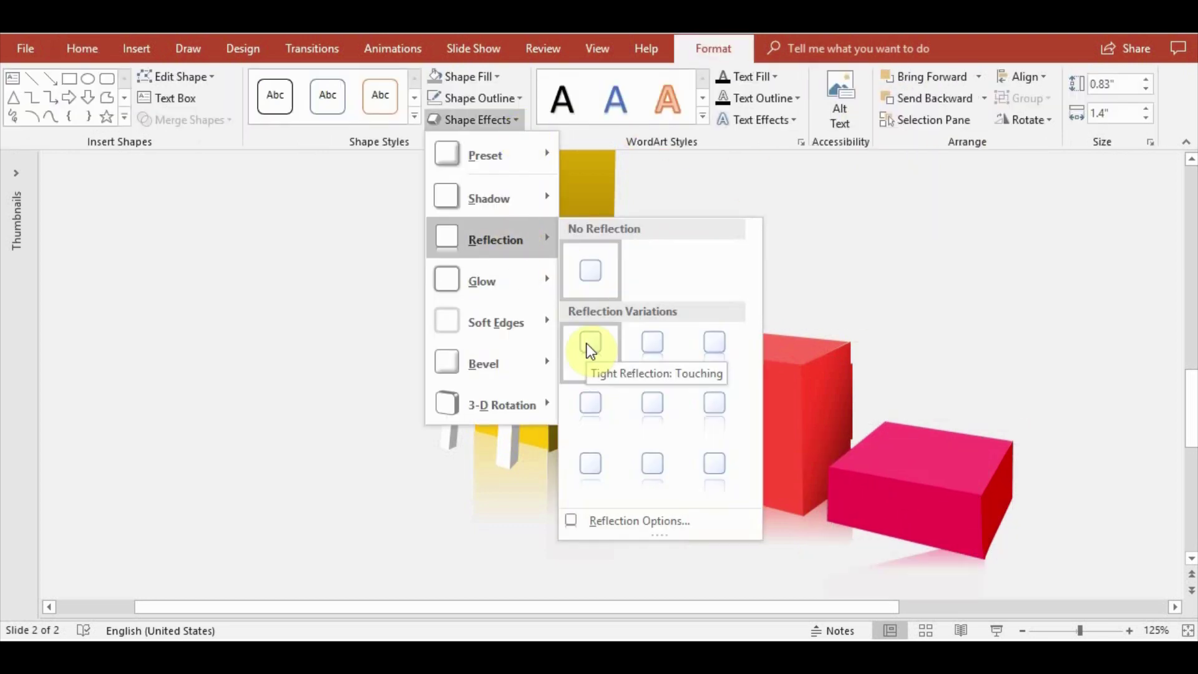
pyautogui.click(590, 350)
# Raise the pink box and switch it to a larger touching reflection in Format Shape
pyautogui.moveTo(883, 476); pyautogui.dragTo(880, 440)
pyautogui.click(499, 119)
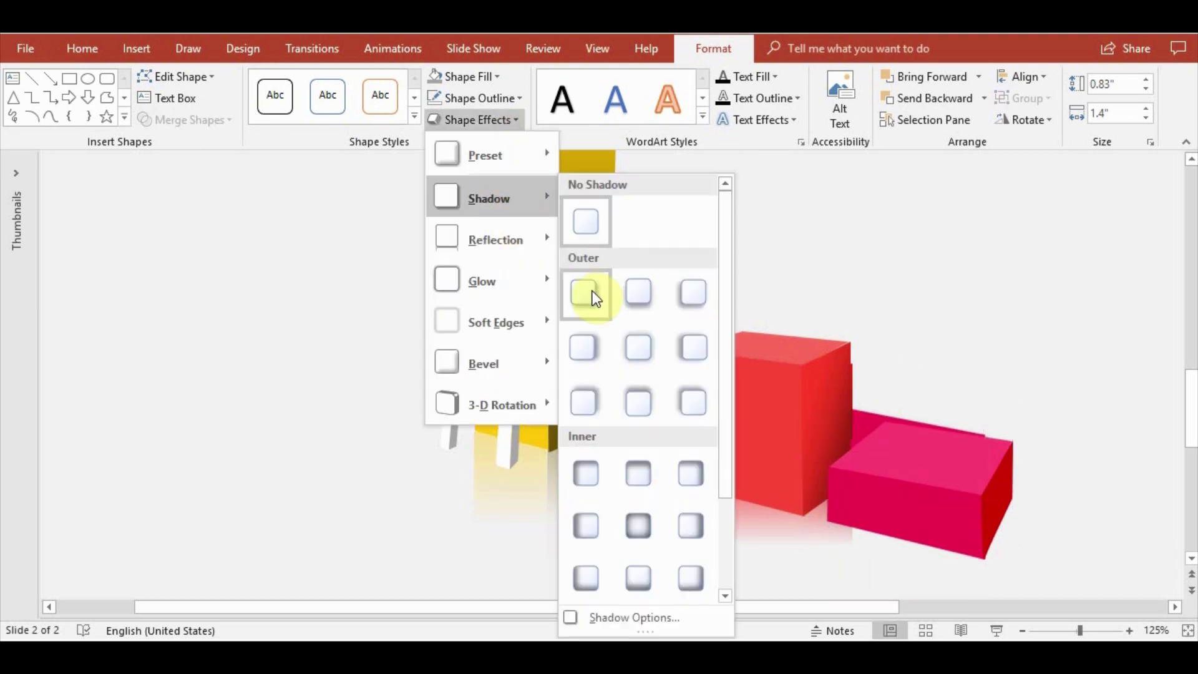
pyautogui.click(717, 328)
pyautogui.click(522, 141)
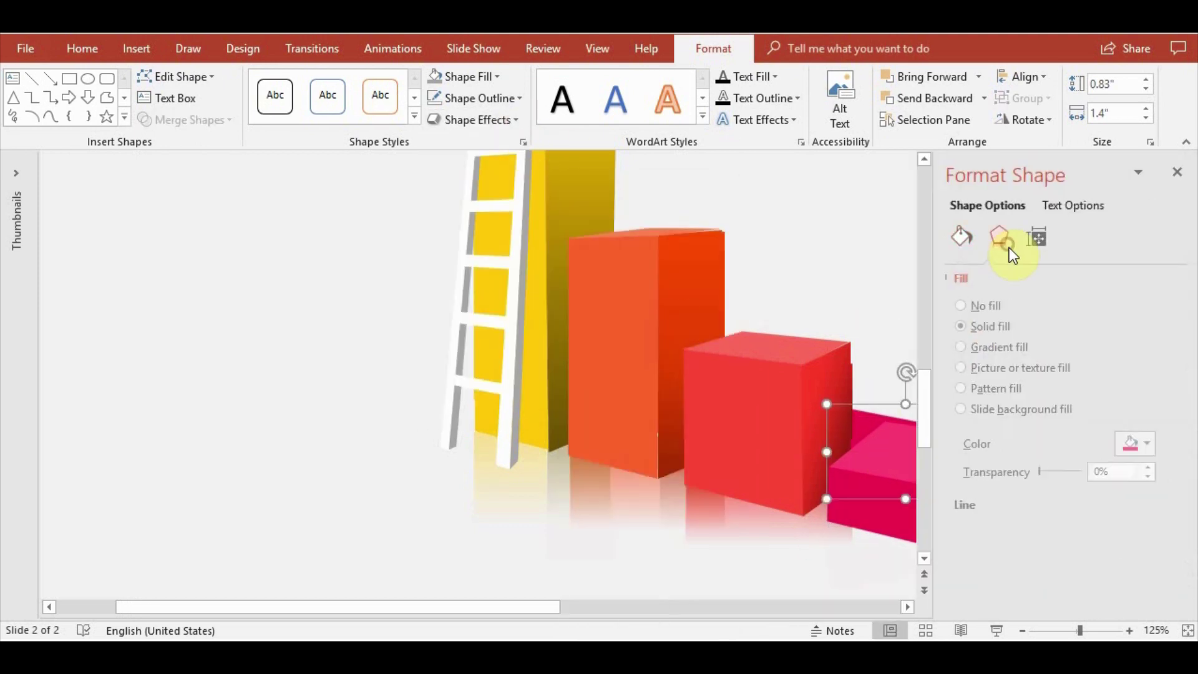
pyautogui.click(999, 237)
pyautogui.moveTo(549, 607); pyautogui.dragTo(632, 606)
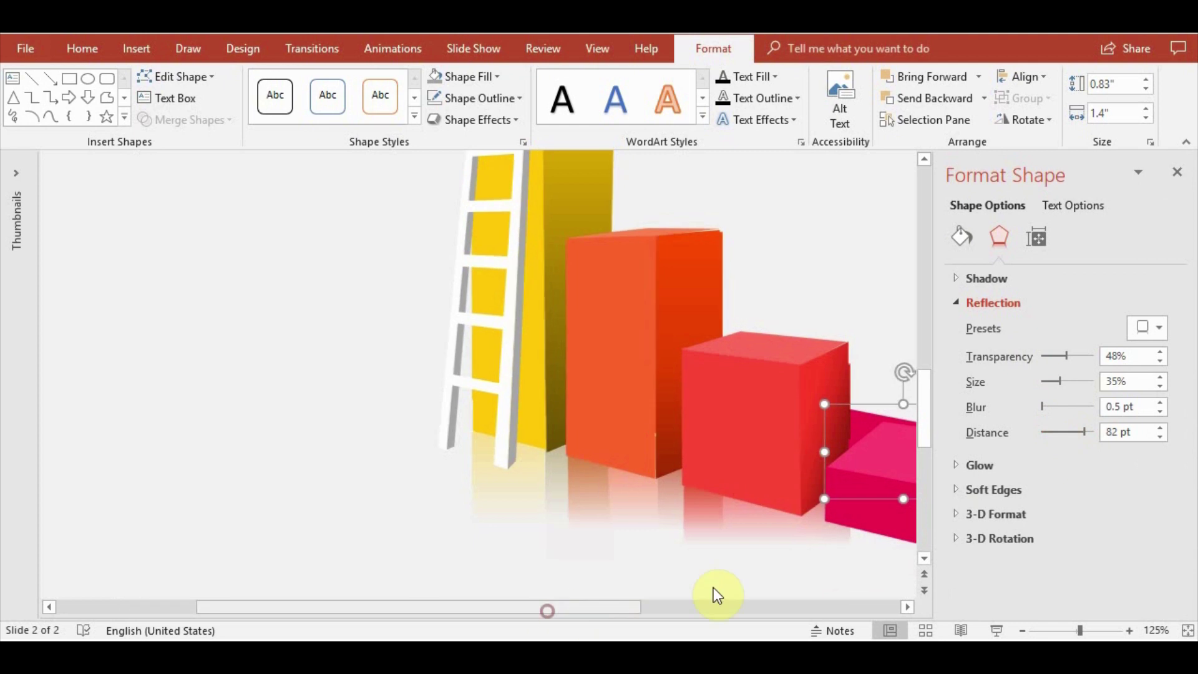
pyautogui.click(1158, 327)
pyautogui.click(1159, 468)
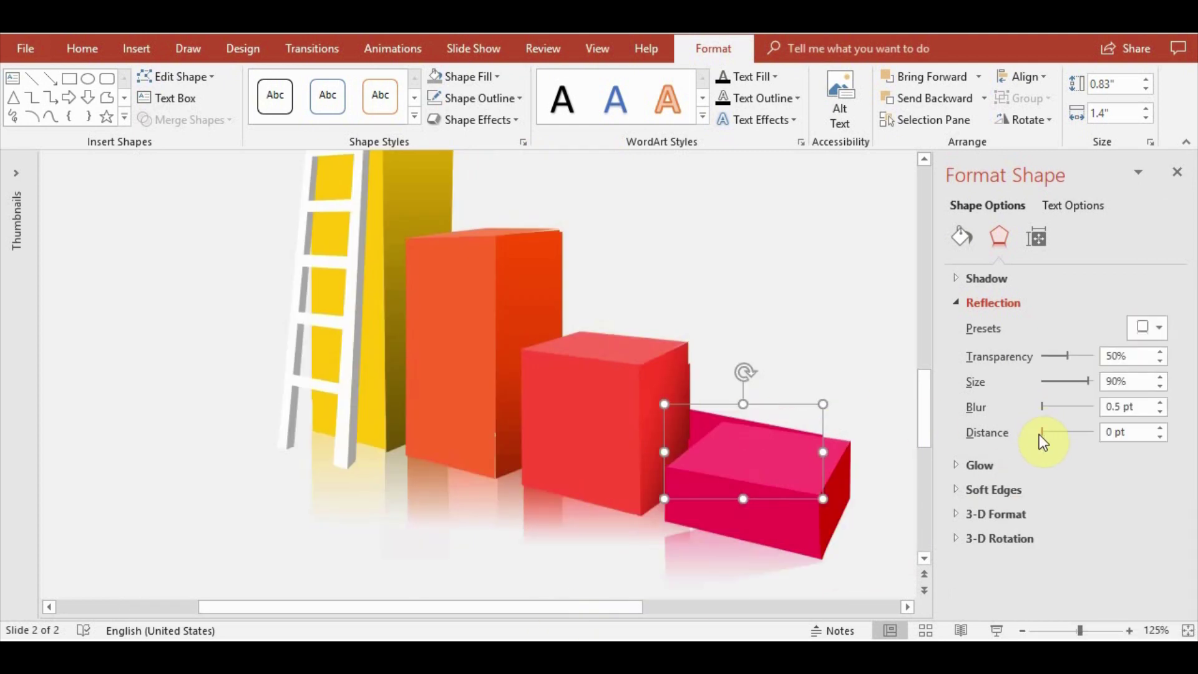
# Reposition and stretch the slanted pink shape, then delete it
pyautogui.moveTo(708, 417); pyautogui.dragTo(709, 407)
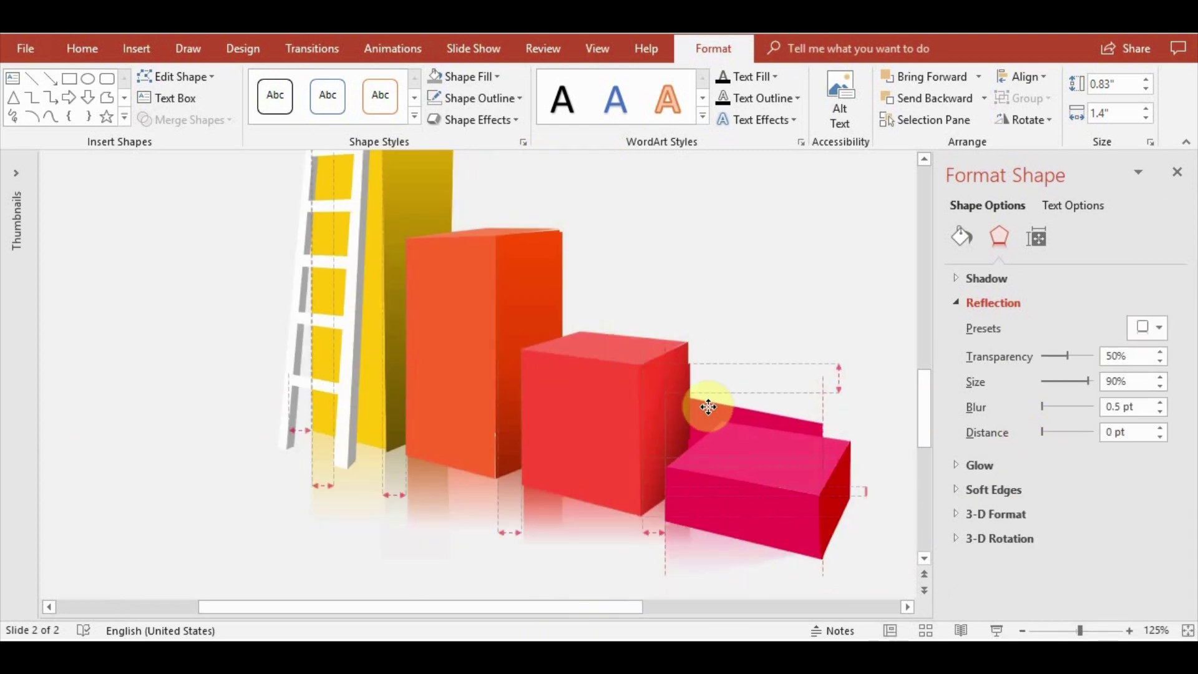
pyautogui.moveTo(1042, 432); pyautogui.dragTo(1045, 431)
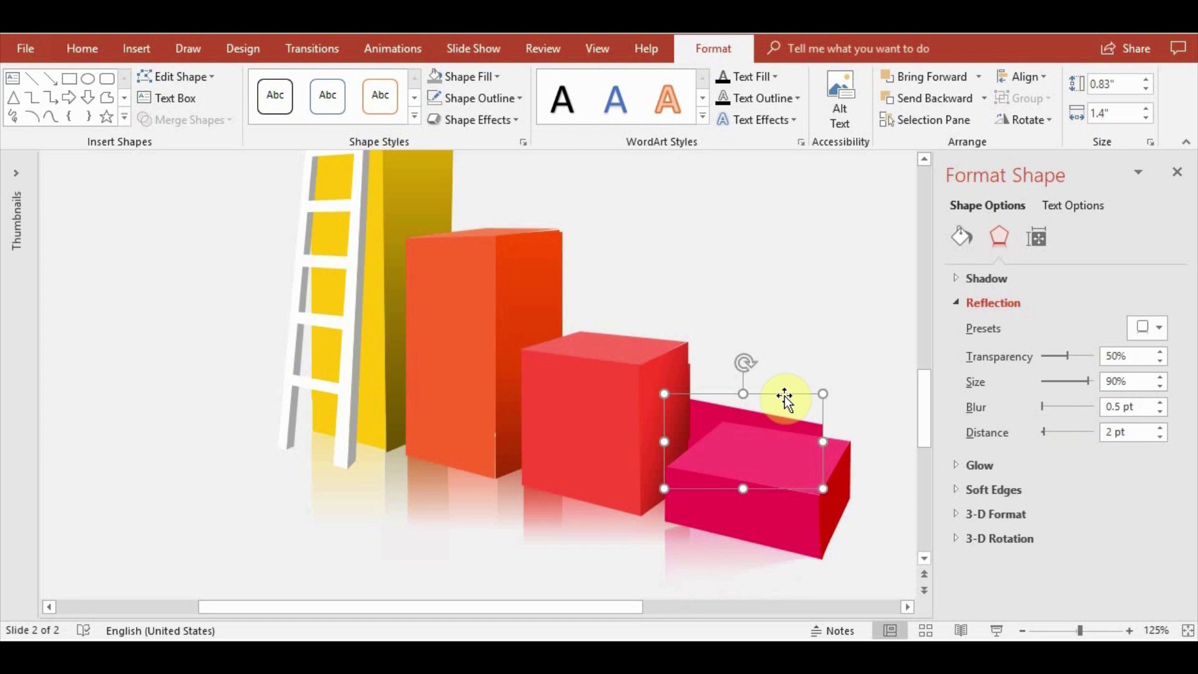
pyautogui.click(741, 377)
pyautogui.moveTo(741, 377); pyautogui.dragTo(741, 286)
pyautogui.moveTo(758, 384); pyautogui.dragTo(758, 317)
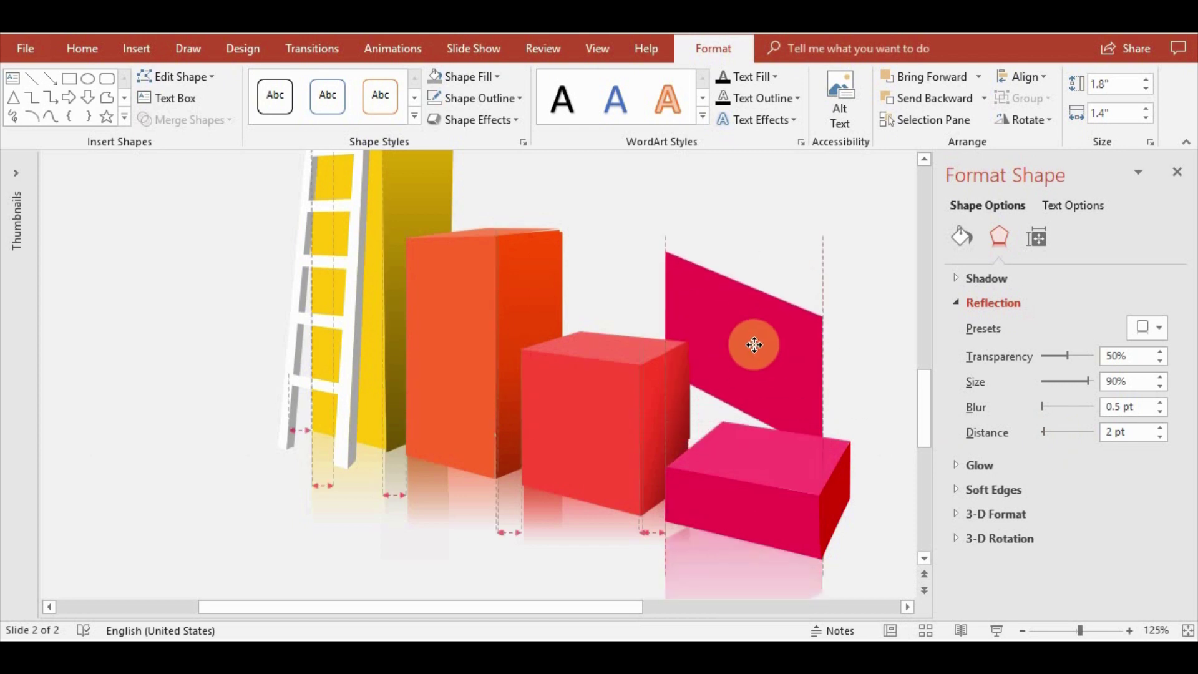
pyautogui.press('Delete')
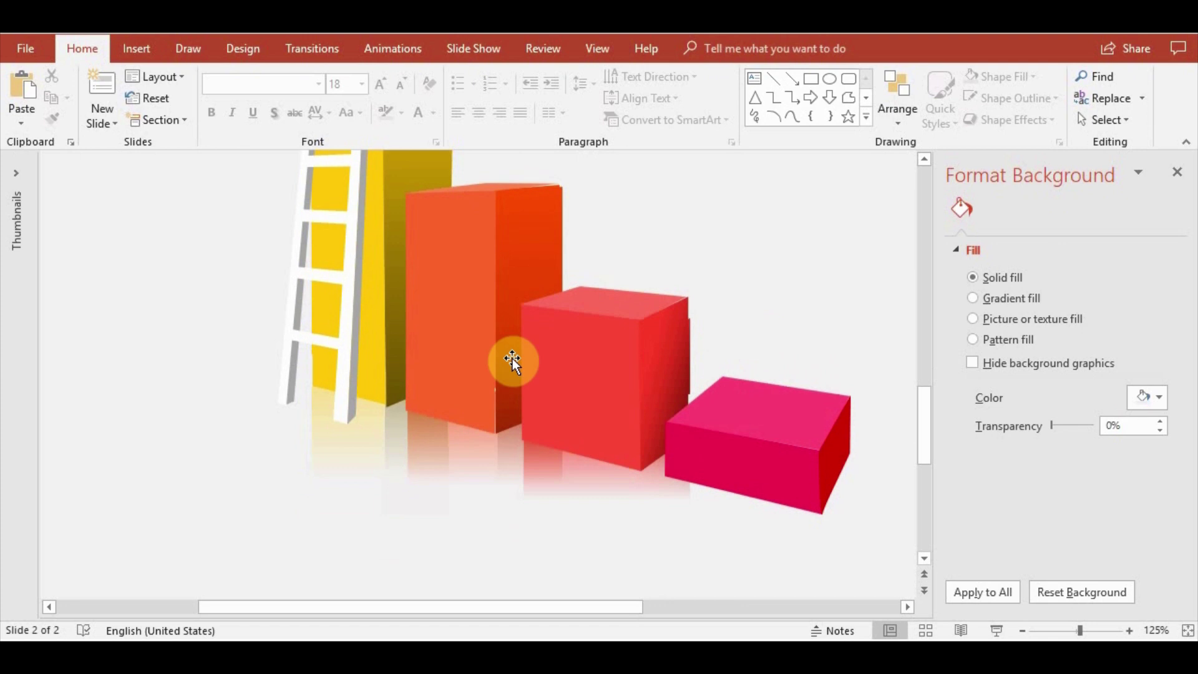
# Draw a rectangle over the pink box, widened to match it
pyautogui.click(748, 485)
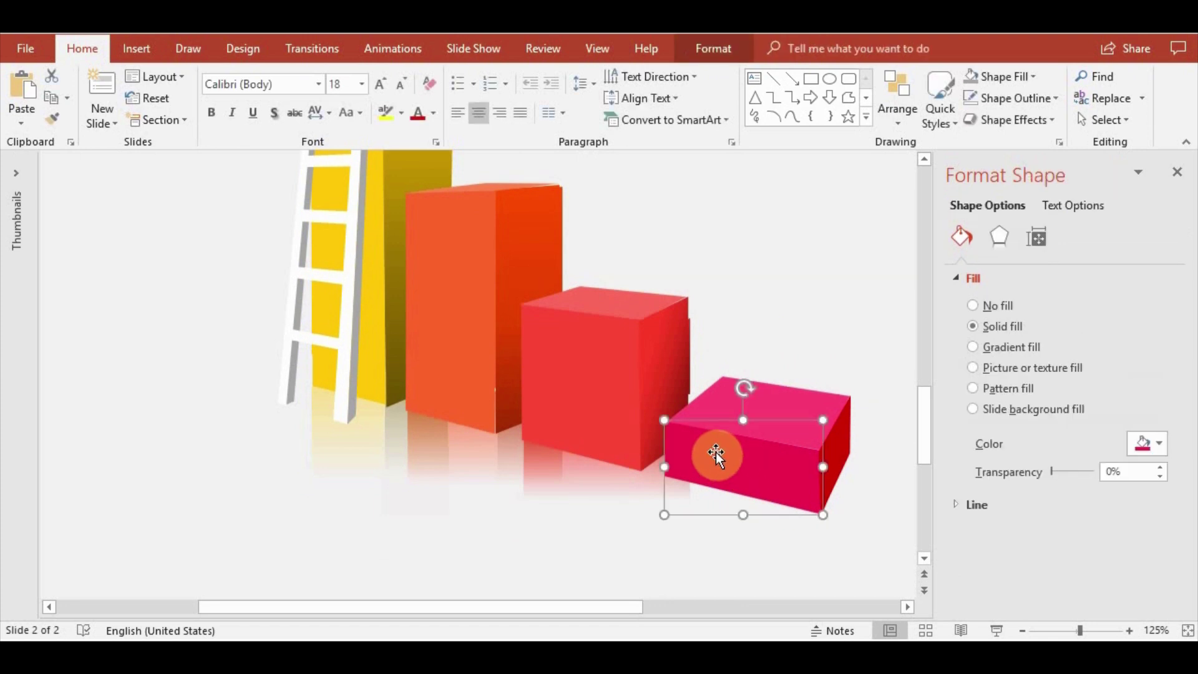
pyautogui.click(126, 381)
pyautogui.click(136, 48)
pyautogui.click(275, 102)
pyautogui.click(322, 164)
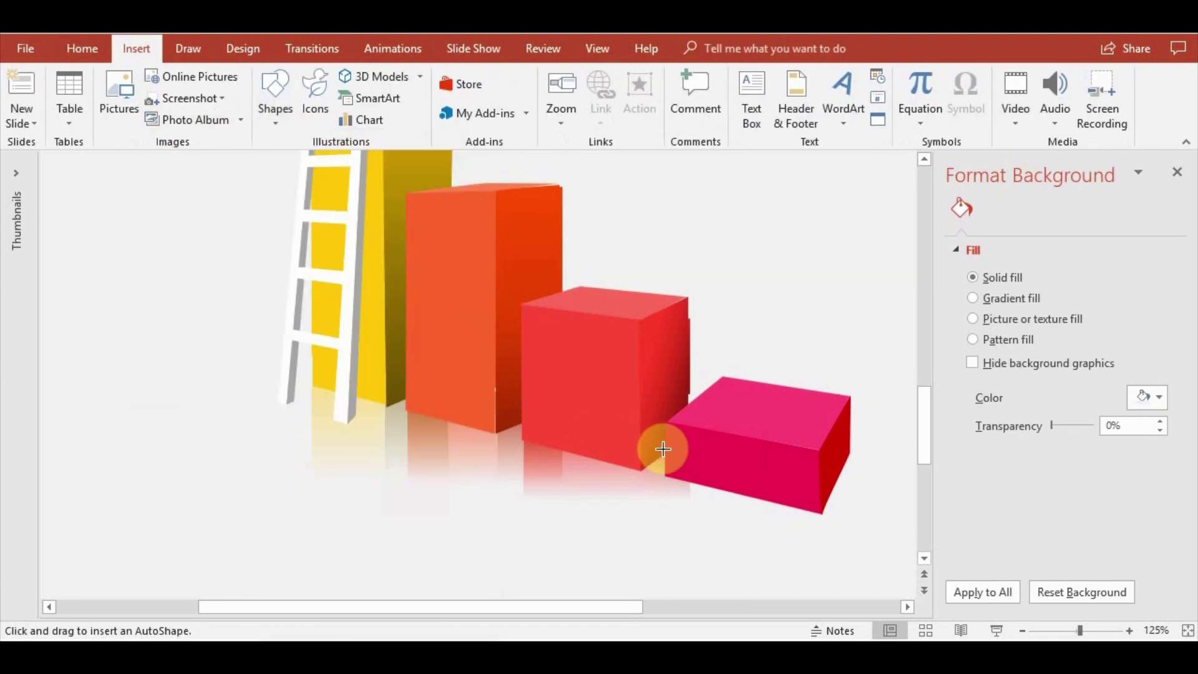
pyautogui.moveTo(663, 449); pyautogui.dragTo(776, 563)
pyautogui.moveTo(776, 507)
pyautogui.mouseDown()
pyautogui.moveTo(818, 507)
pyautogui.moveTo(793, 473)
pyautogui.moveTo(797, 485)
pyautogui.mouseUp()
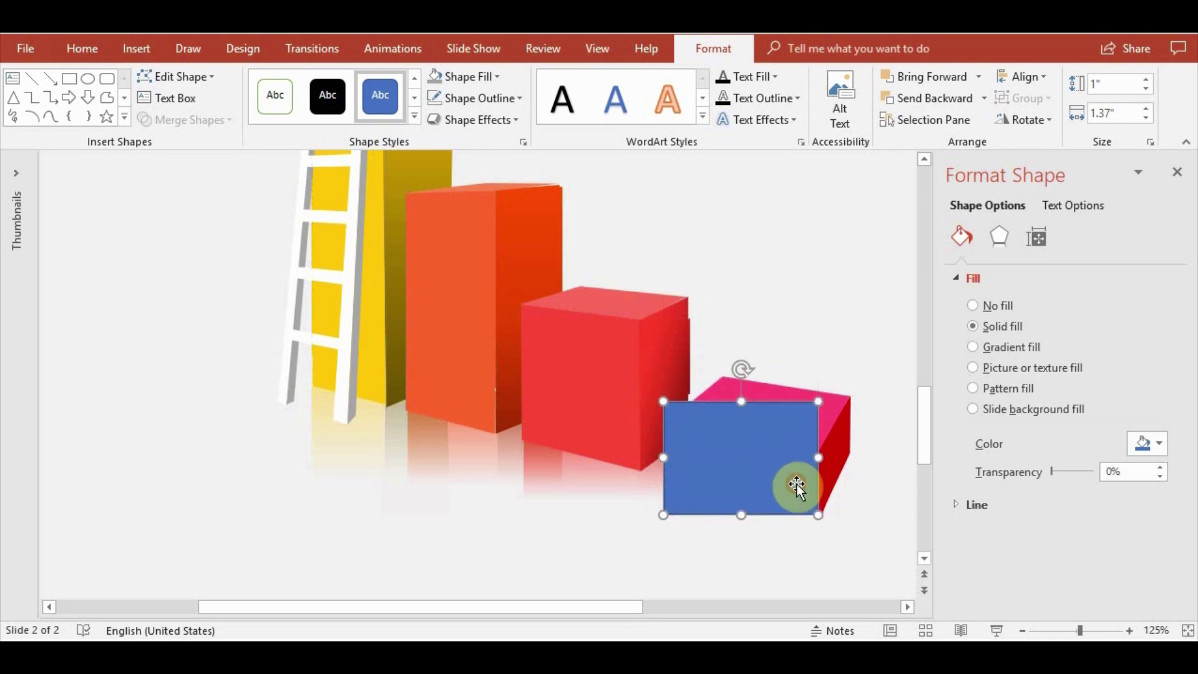
# Give the new rectangle a reflection and send it behind the pink box
pyautogui.click(499, 120)
pyautogui.moveTo(488, 199)
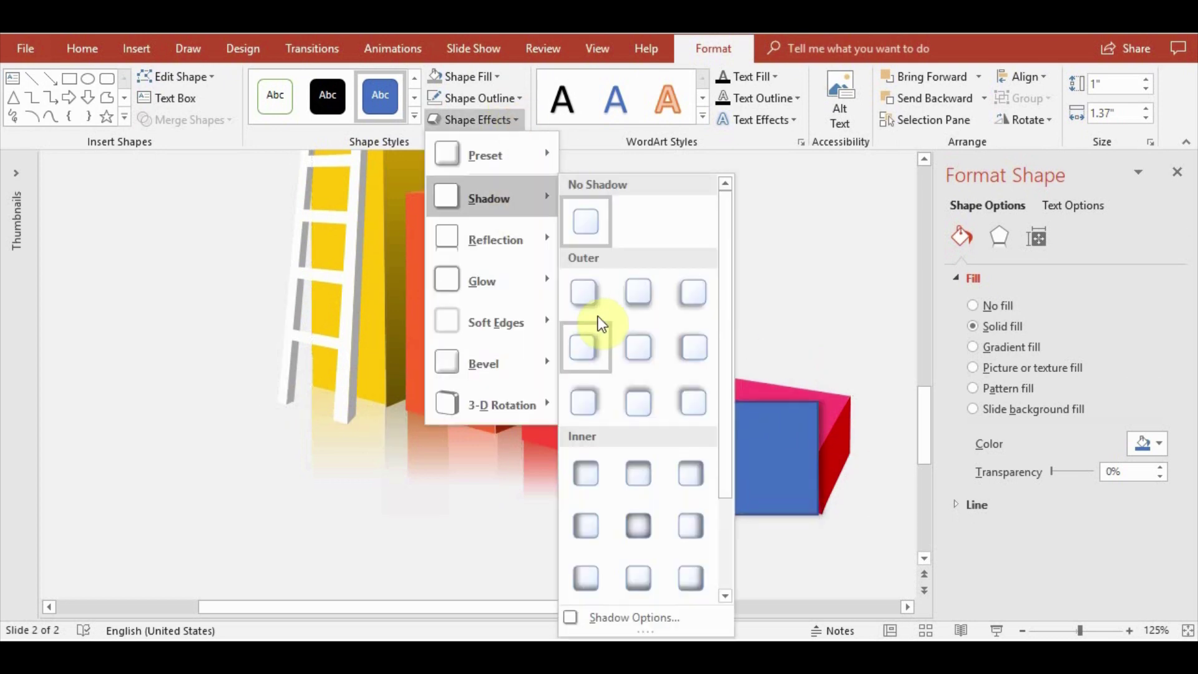
pyautogui.click(593, 350)
pyautogui.click(983, 98)
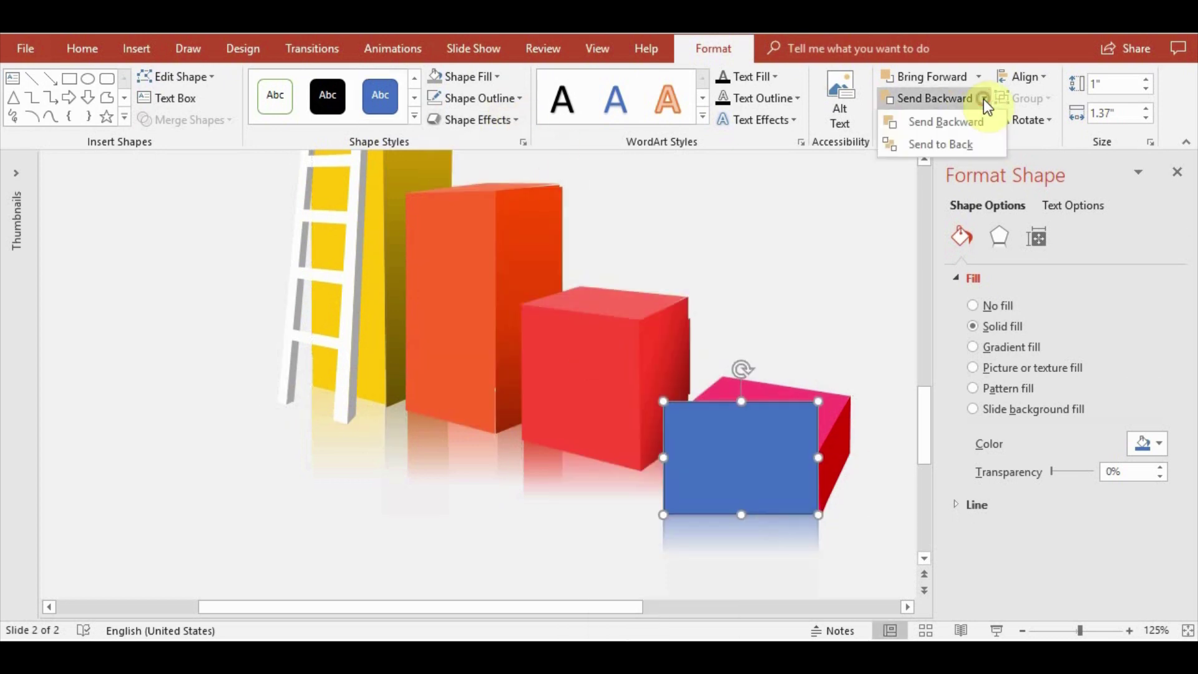
pyautogui.click(936, 120)
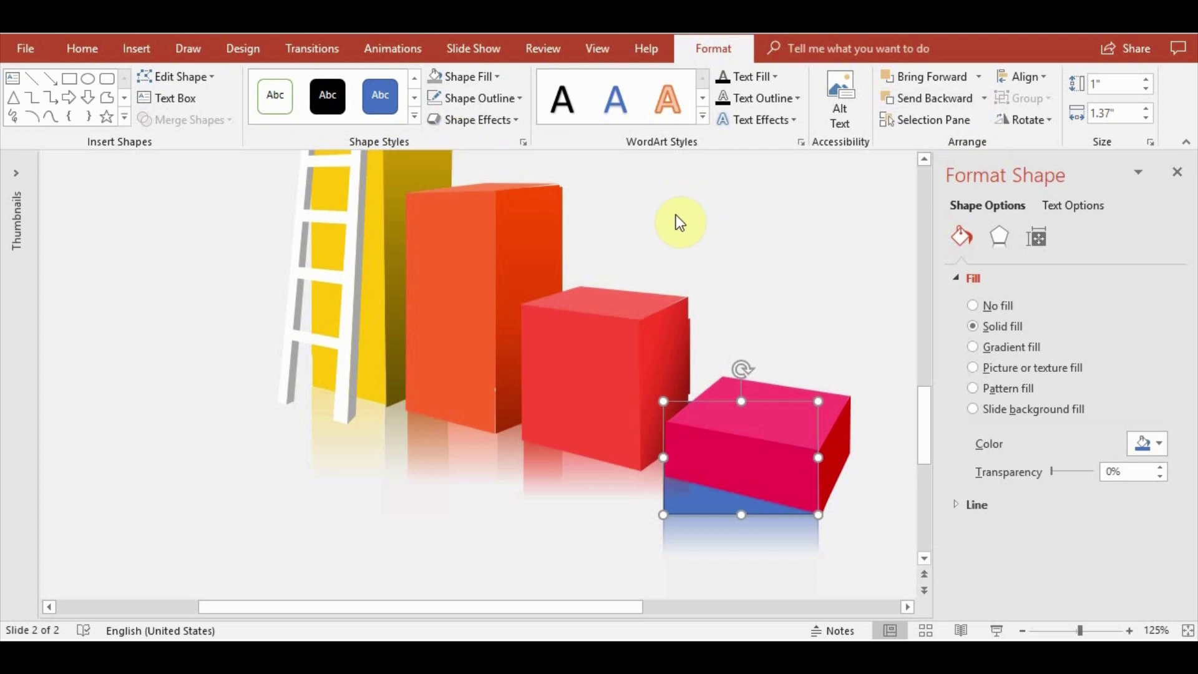
pyautogui.click(203, 383)
pyautogui.click(136, 48)
# Insert a square and stretch the blue shape behind the pink box to 1.3 inches tall
pyautogui.click(275, 97)
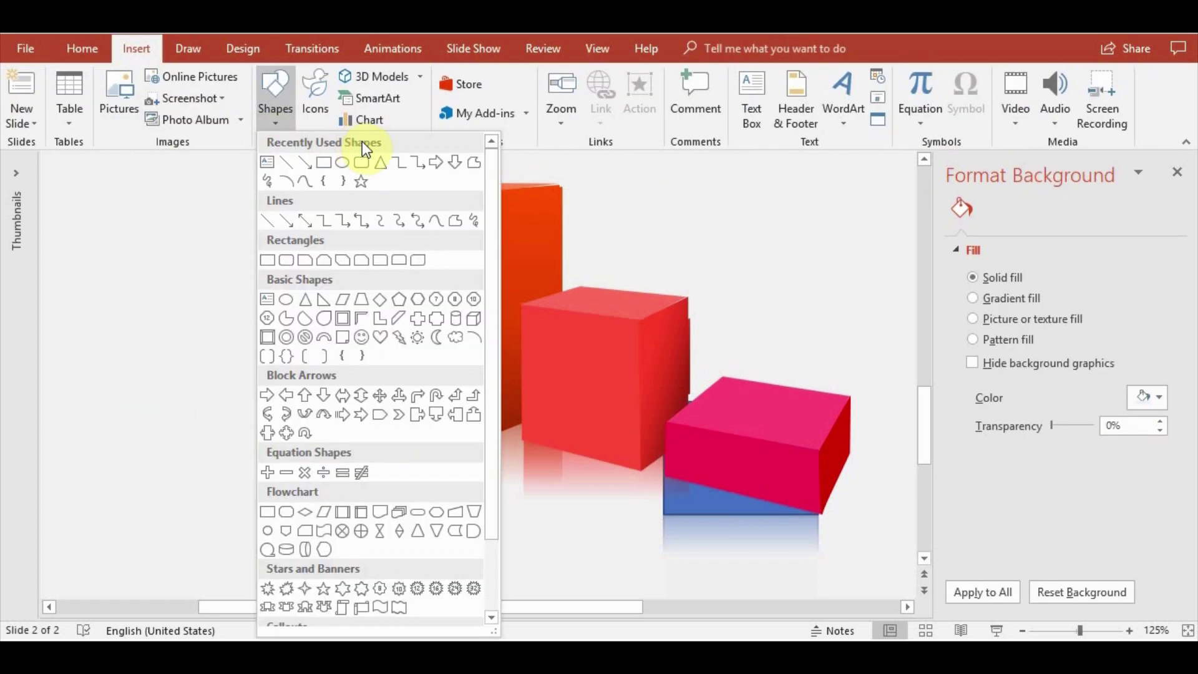
pyautogui.click(340, 178)
pyautogui.click(663, 470)
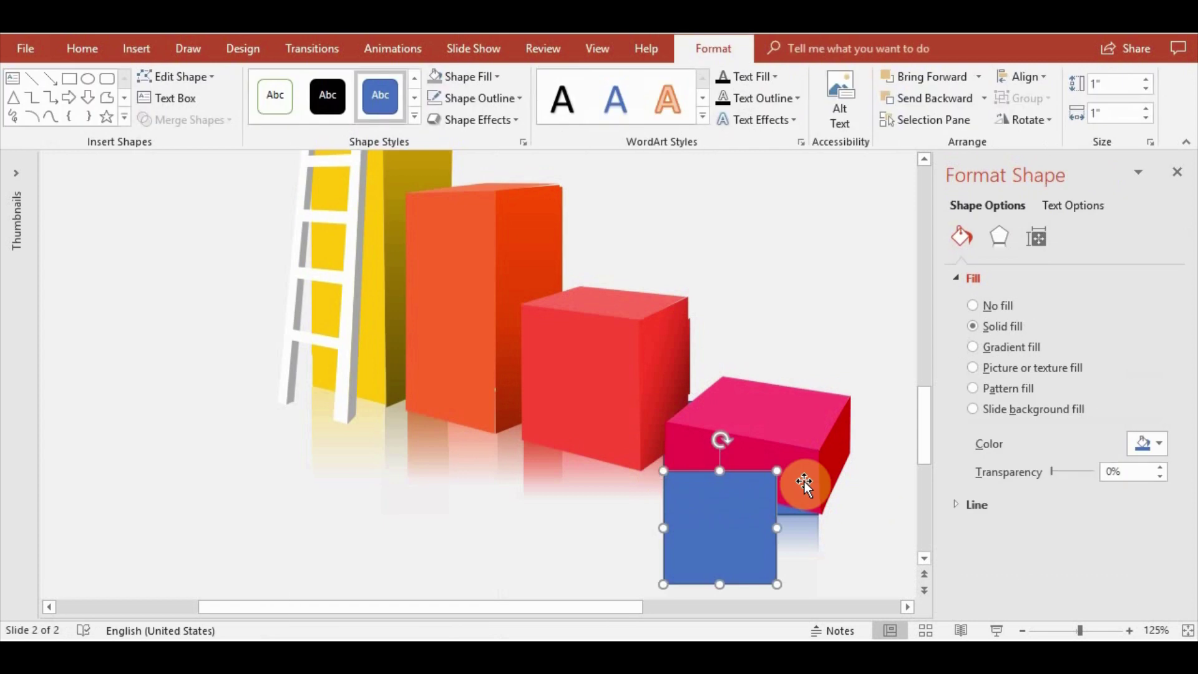
pyautogui.click(696, 507)
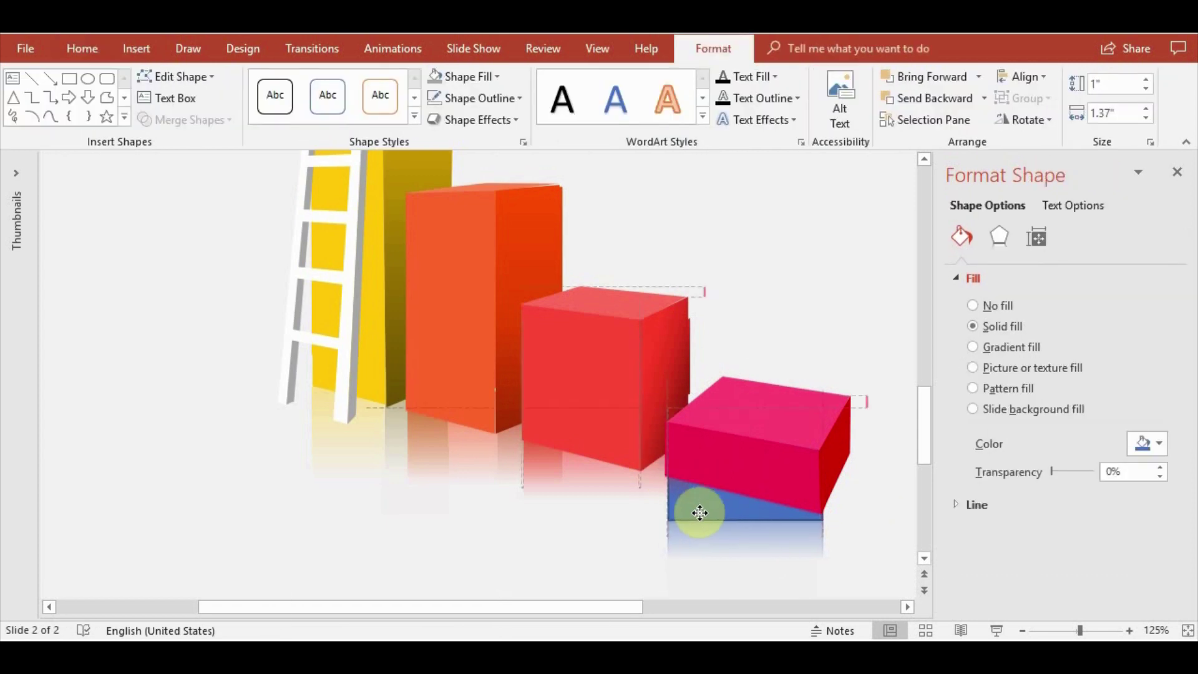
pyautogui.click(728, 525)
pyautogui.moveTo(743, 526); pyautogui.dragTo(739, 559)
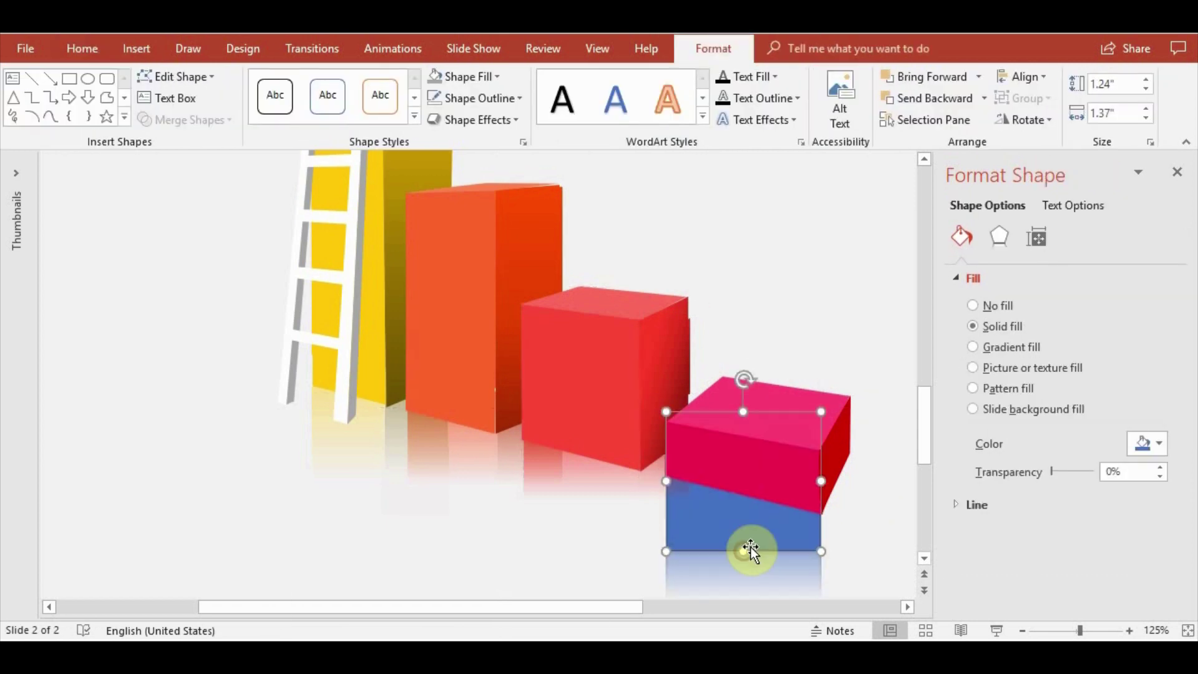
# Remove the blue shape's reflection and fill it with the pink box's colour at 60% transparency
pyautogui.click(998, 239)
pyautogui.moveTo(1043, 408); pyautogui.dragTo(1065, 413)
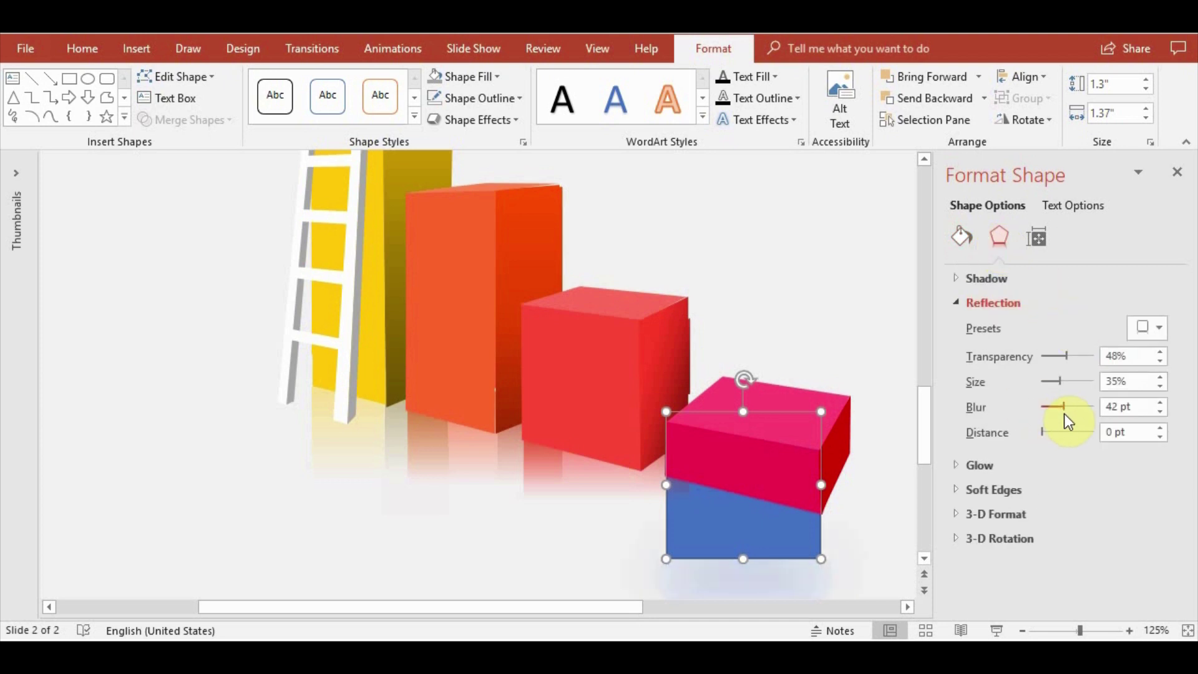
pyautogui.click(1147, 327)
pyautogui.click(1054, 393)
pyautogui.click(497, 76)
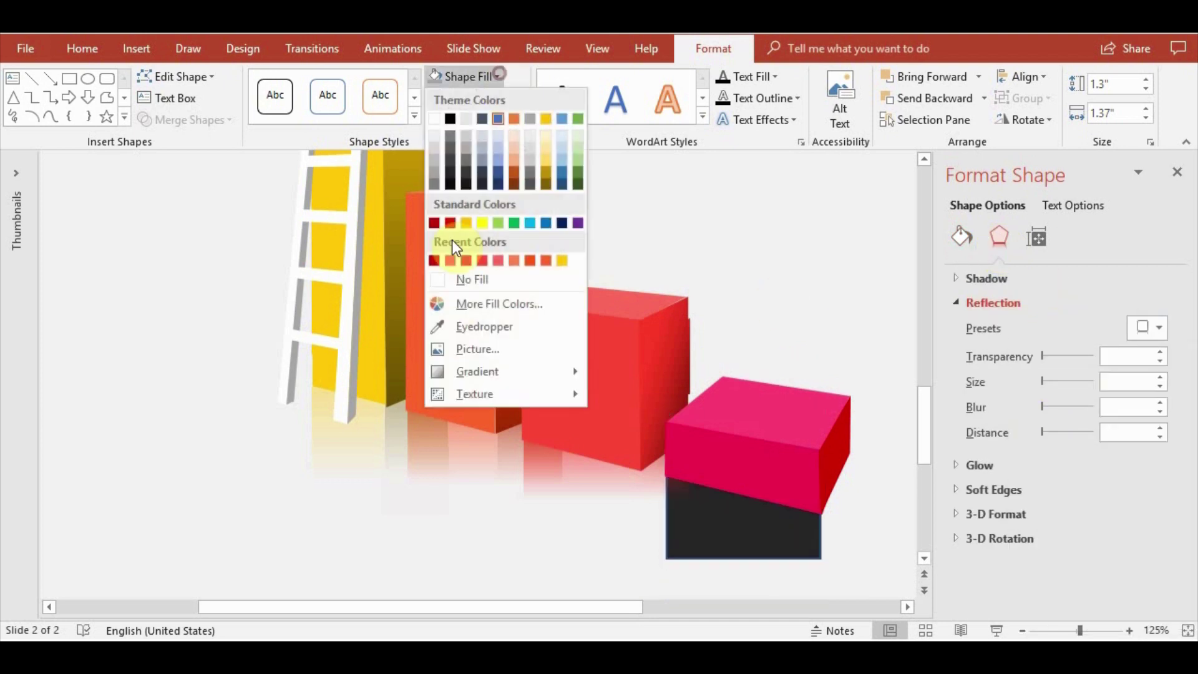
pyautogui.click(483, 324)
pyautogui.click(700, 444)
pyautogui.moveTo(1046, 472); pyautogui.dragTo(1073, 472)
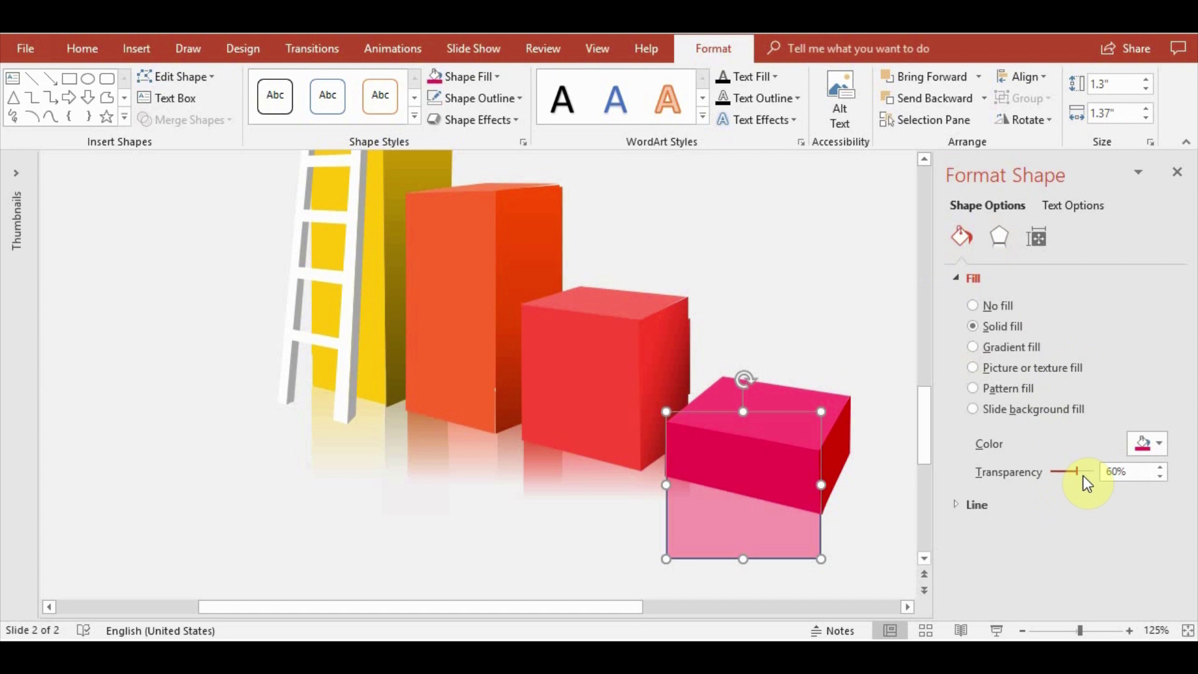
# Turn the fill into a dark pink gradient and lower its angle to 120°
pyautogui.click(1005, 347)
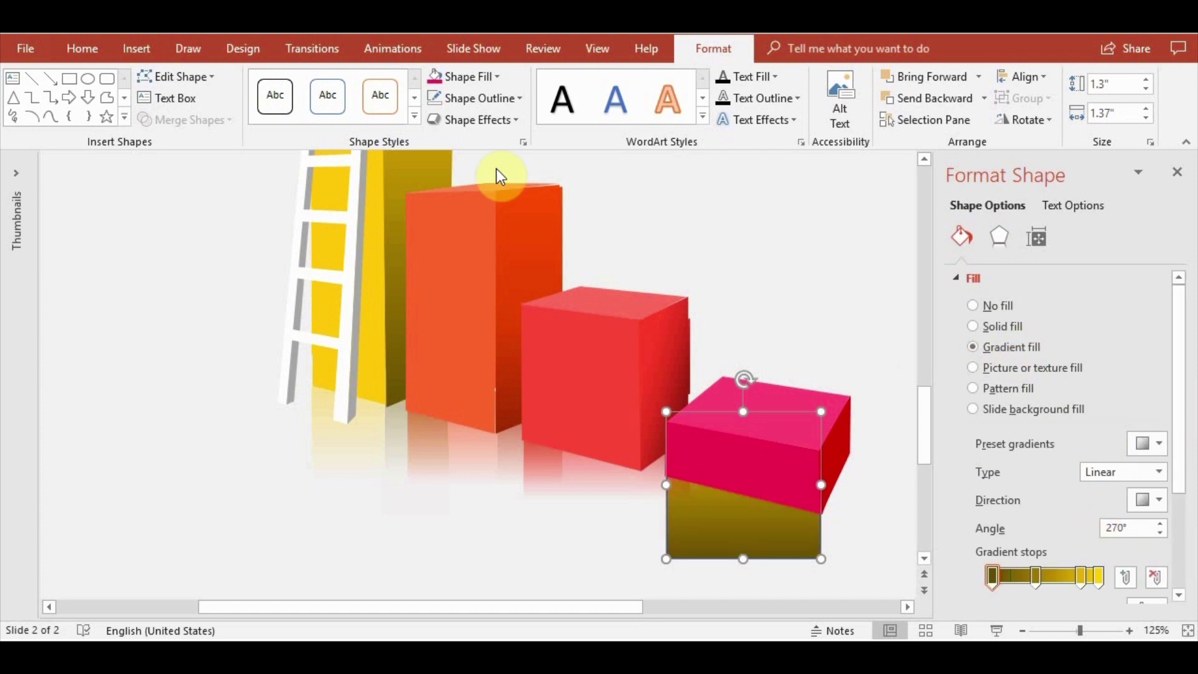
pyautogui.click(497, 76)
pyautogui.click(442, 252)
pyautogui.click(475, 75)
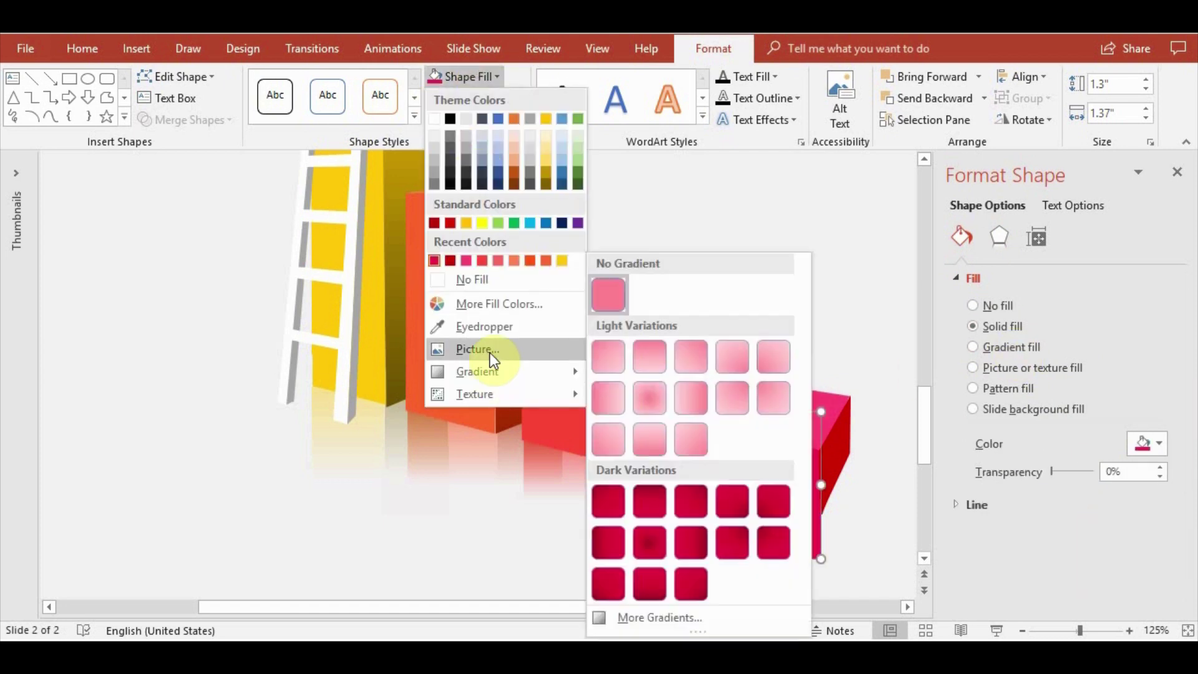
pyautogui.click(680, 503)
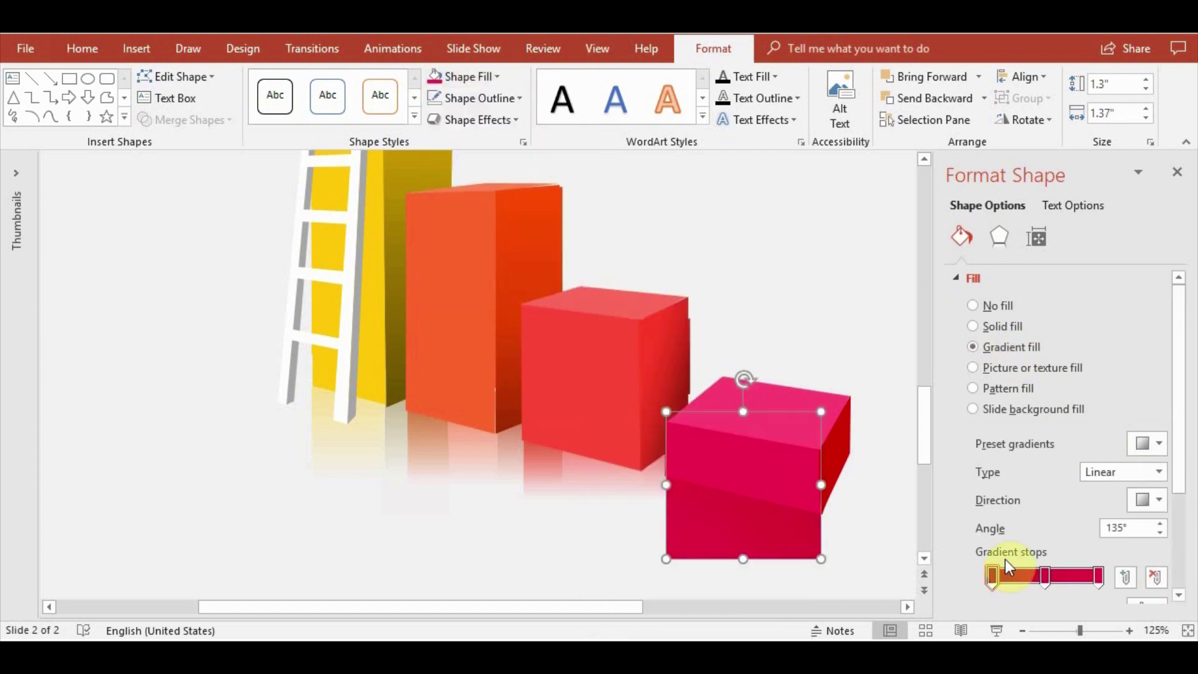
pyautogui.moveTo(995, 576)
pyautogui.mouseDown()
pyautogui.moveTo(1073, 575)
pyautogui.moveTo(1012, 575)
pyautogui.mouseUp()
pyautogui.click(1072, 577)
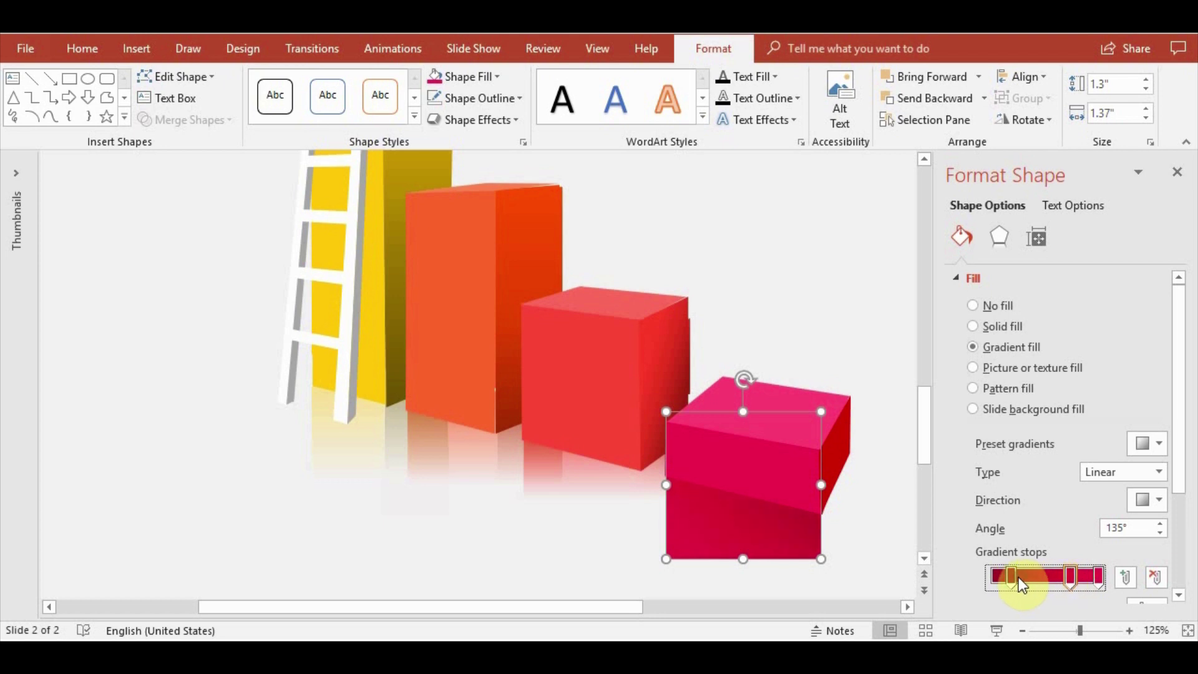
pyautogui.click(1159, 532)
pyautogui.click(1159, 532)
pyautogui.click(1159, 532)
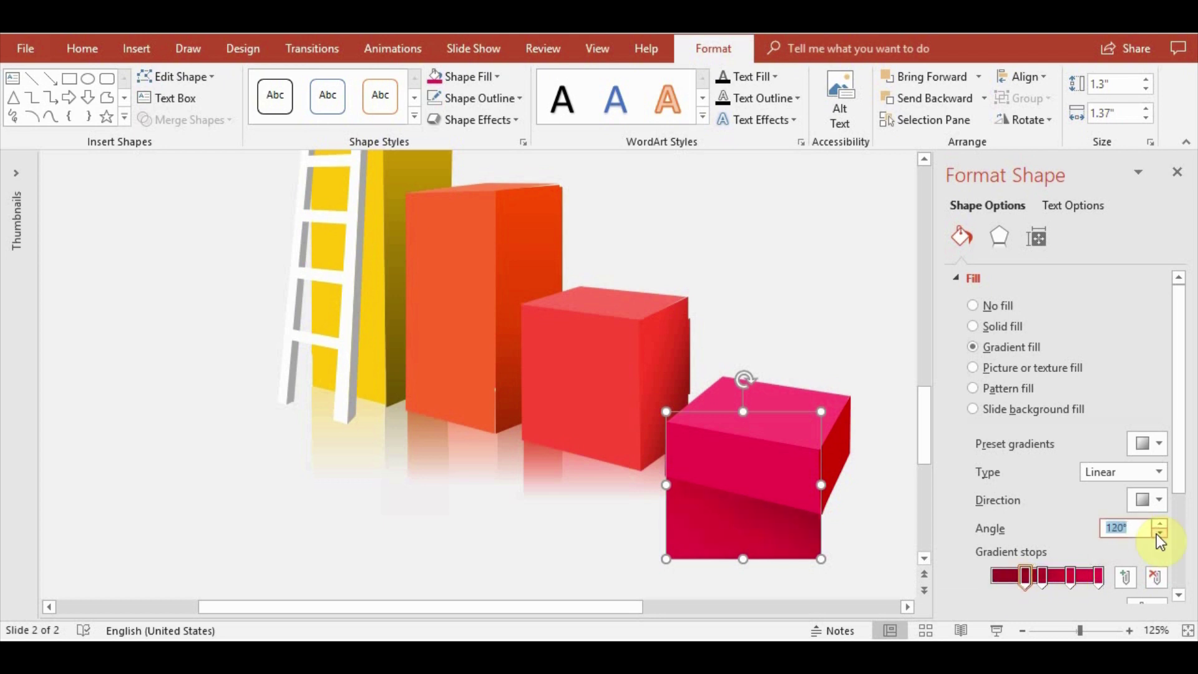
pyautogui.scroll(-2, 1123, 511)
pyautogui.click(1085, 463)
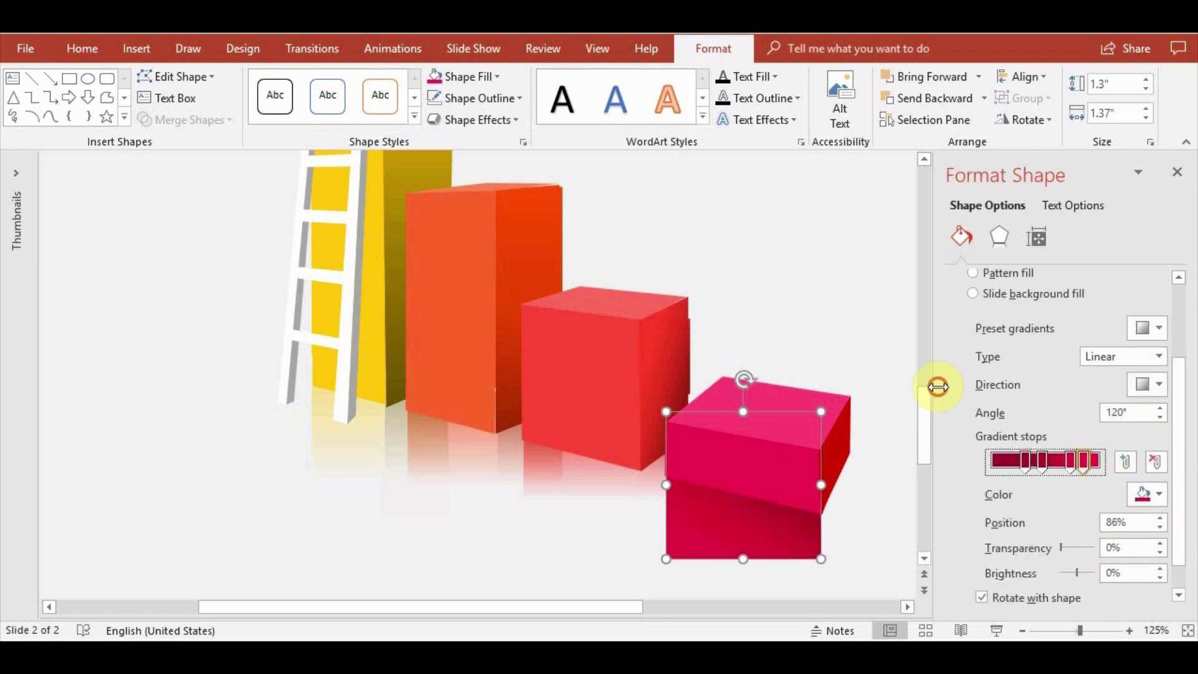
# Set the gradient stops at 86%, 74% and 47% to 87%, 80% and 56% transparency
pyautogui.moveTo(937, 387); pyautogui.dragTo(839, 387)
pyautogui.moveTo(1099, 459); pyautogui.dragTo(1135, 474)
pyautogui.click(1148, 494)
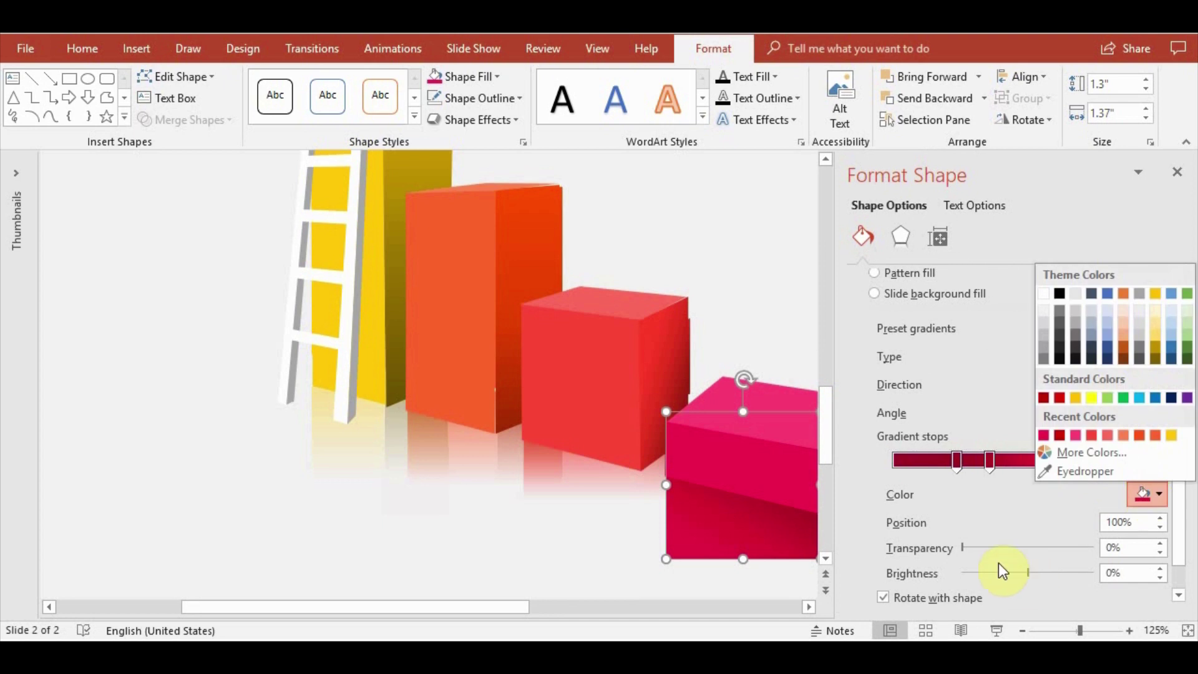
pyautogui.press('Escape')
pyautogui.hotkey('ctrl', 'z')
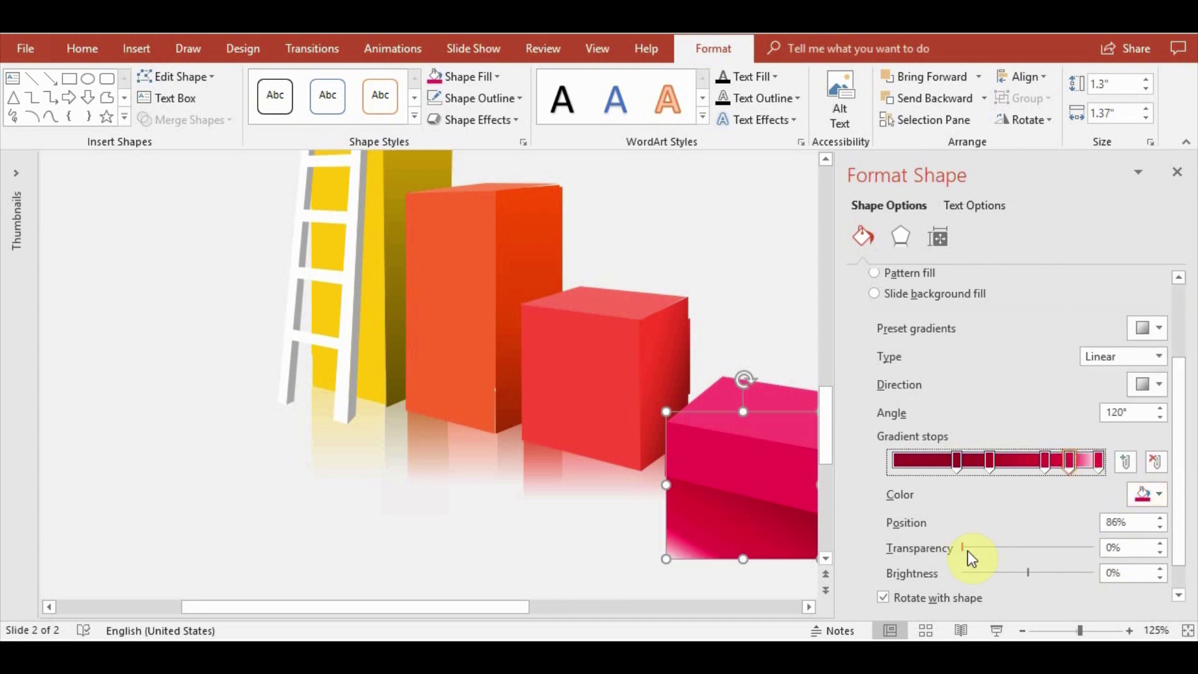
pyautogui.moveTo(967, 550); pyautogui.dragTo(1079, 549)
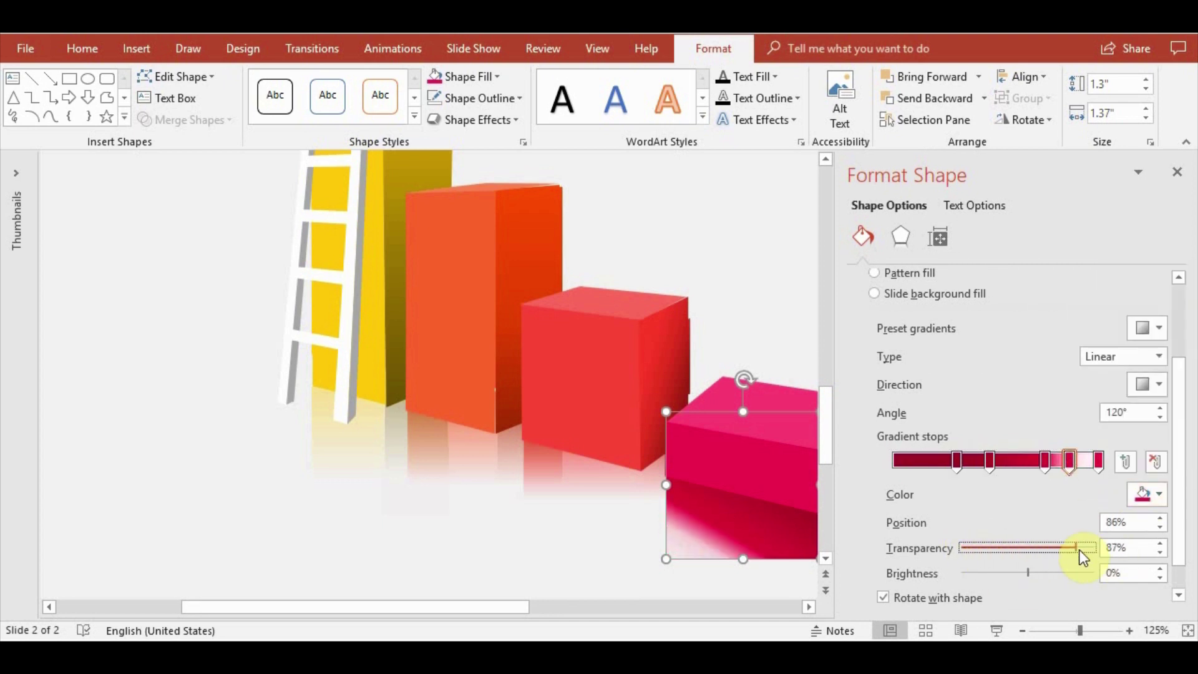
pyautogui.click(1045, 460)
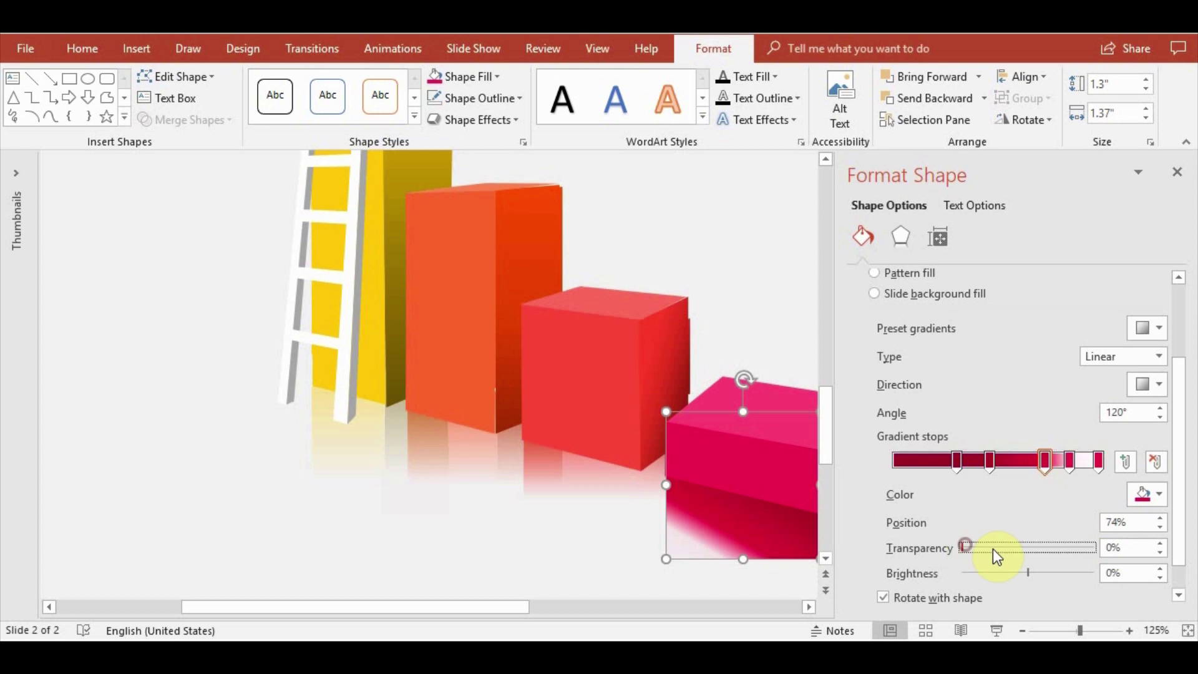
pyautogui.moveTo(967, 548); pyautogui.dragTo(1070, 550)
pyautogui.click(989, 461)
pyautogui.moveTo(963, 548)
pyautogui.mouseDown()
pyautogui.moveTo(1033, 551)
pyautogui.moveTo(998, 549)
pyautogui.mouseUp()
pyautogui.click(956, 460)
pyautogui.moveTo(947, 467); pyautogui.dragTo(1004, 466)
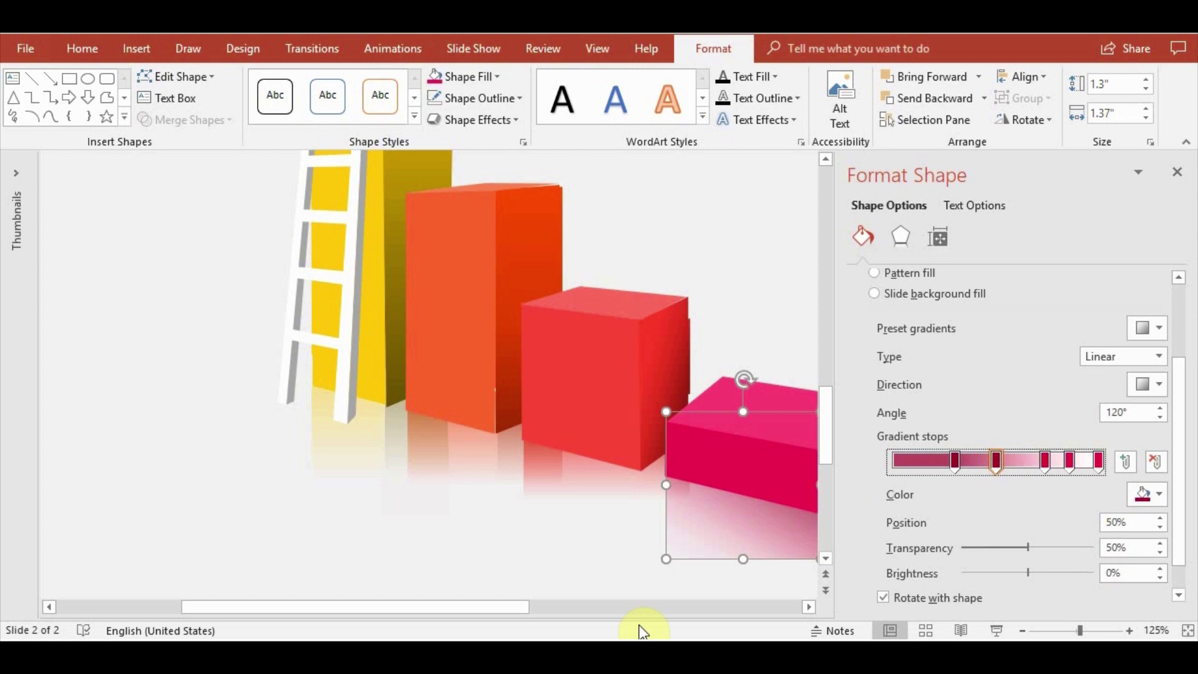
pyautogui.moveTo(506, 606); pyautogui.dragTo(565, 609)
# Try the gradient at 110°, then 90° vertical, refining a stop to judge the fade
pyautogui.click(1161, 416)
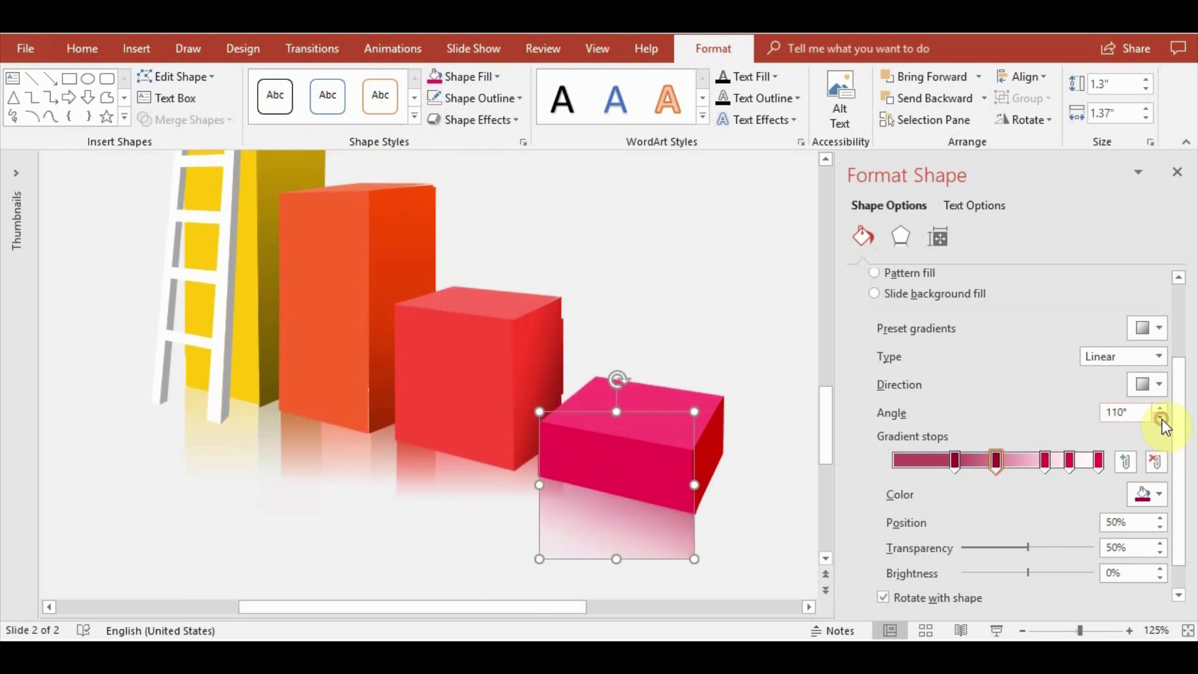
pyautogui.click(1162, 417)
pyautogui.click(804, 384)
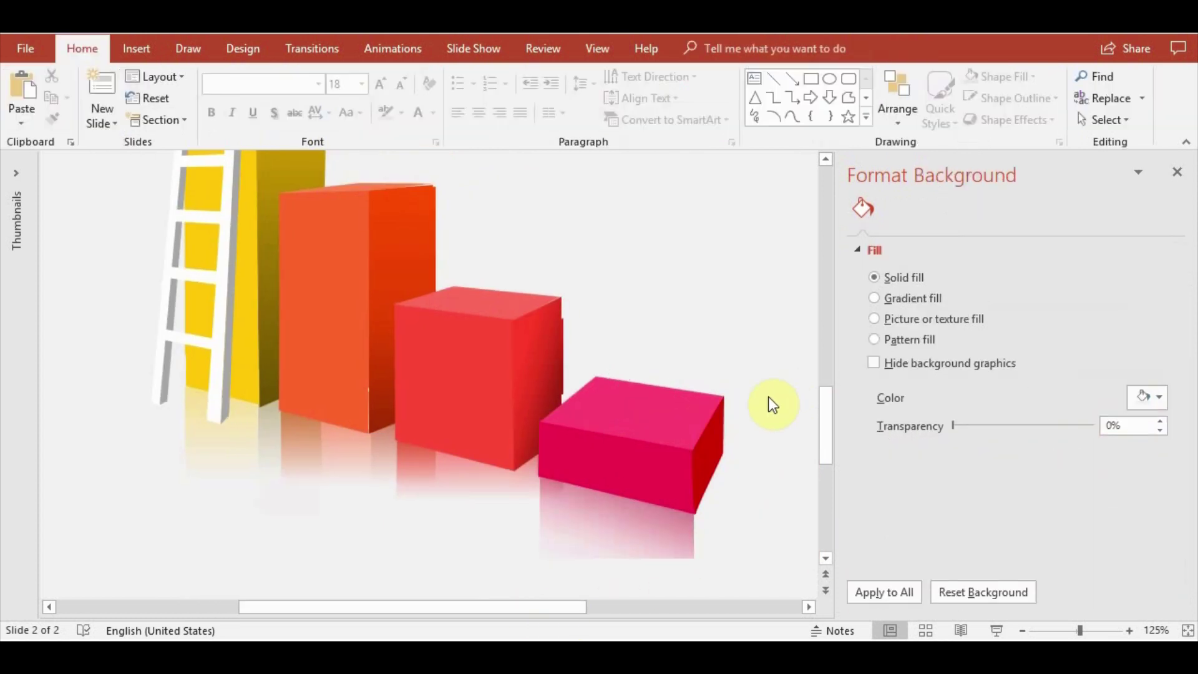
pyautogui.click(671, 469)
pyautogui.click(1064, 575)
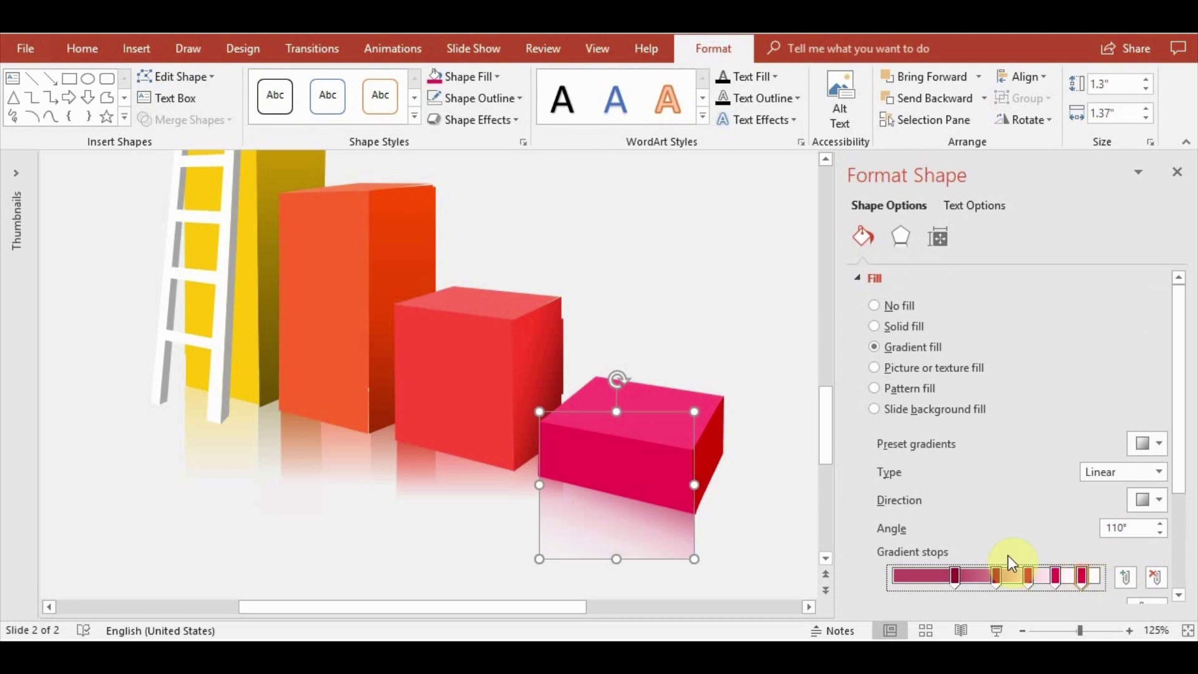
pyautogui.click(1154, 499)
pyautogui.click(1064, 534)
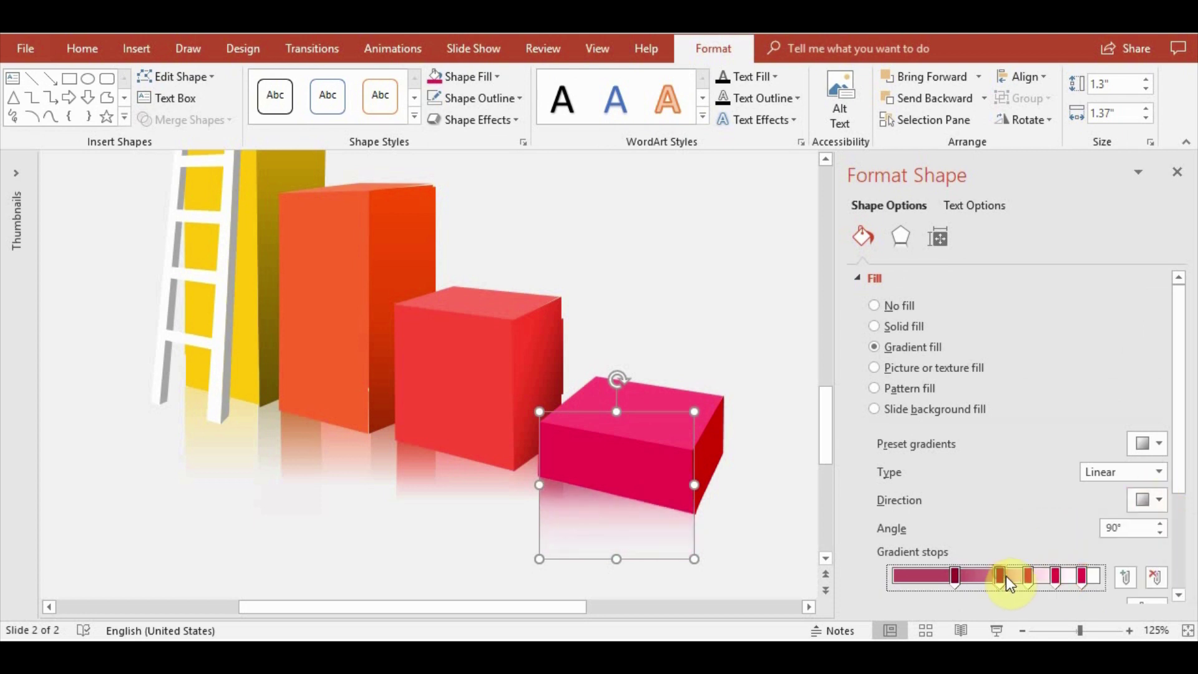
pyautogui.moveTo(1005, 575); pyautogui.dragTo(1042, 579)
pyautogui.click(758, 535)
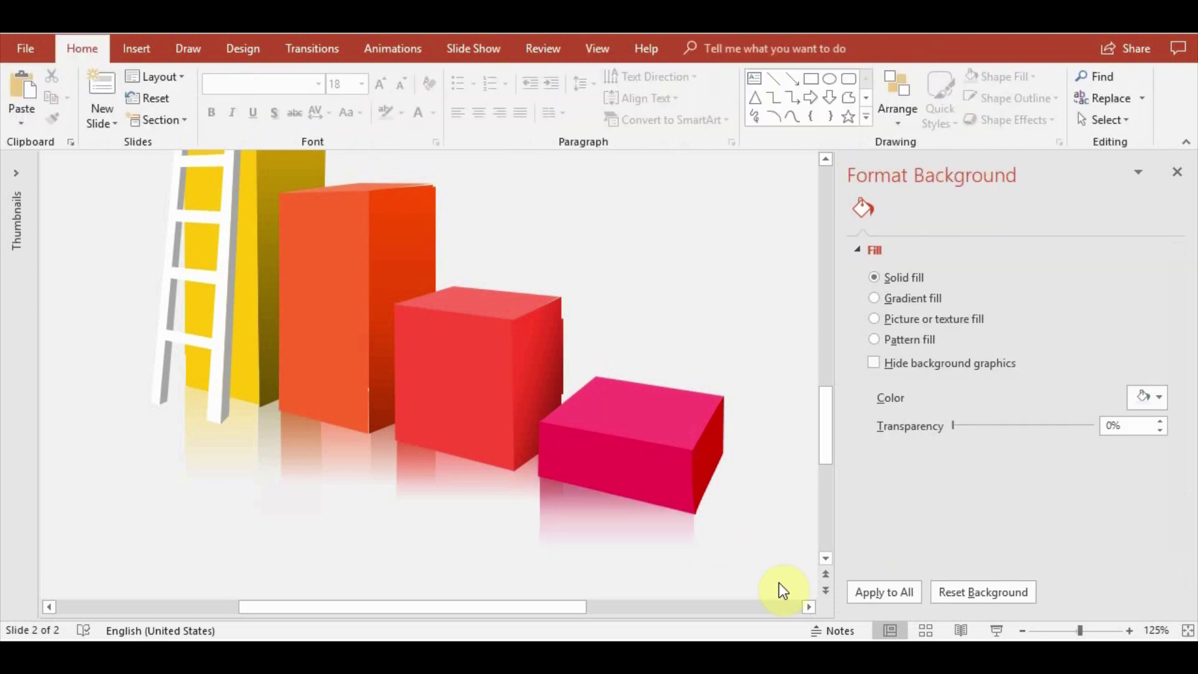
# Set the front face gradient angle to 100° and paste a copy moved to the right
pyautogui.click(690, 550)
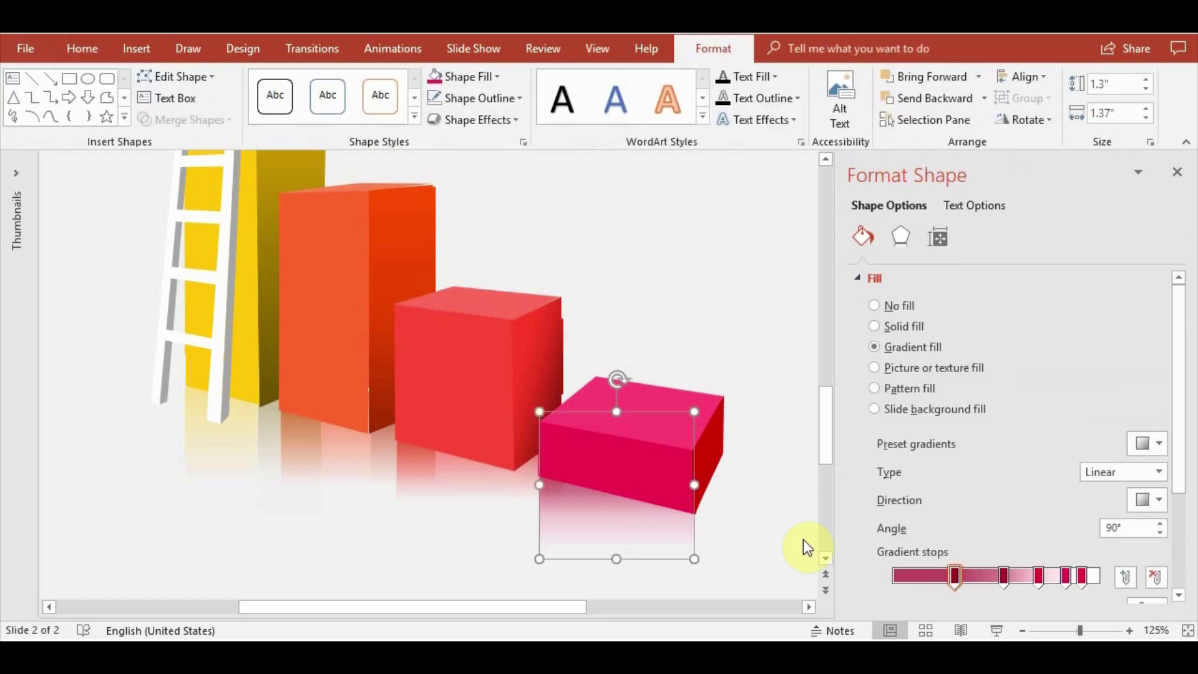
pyautogui.click(1160, 524)
pyautogui.click(760, 536)
pyautogui.click(690, 542)
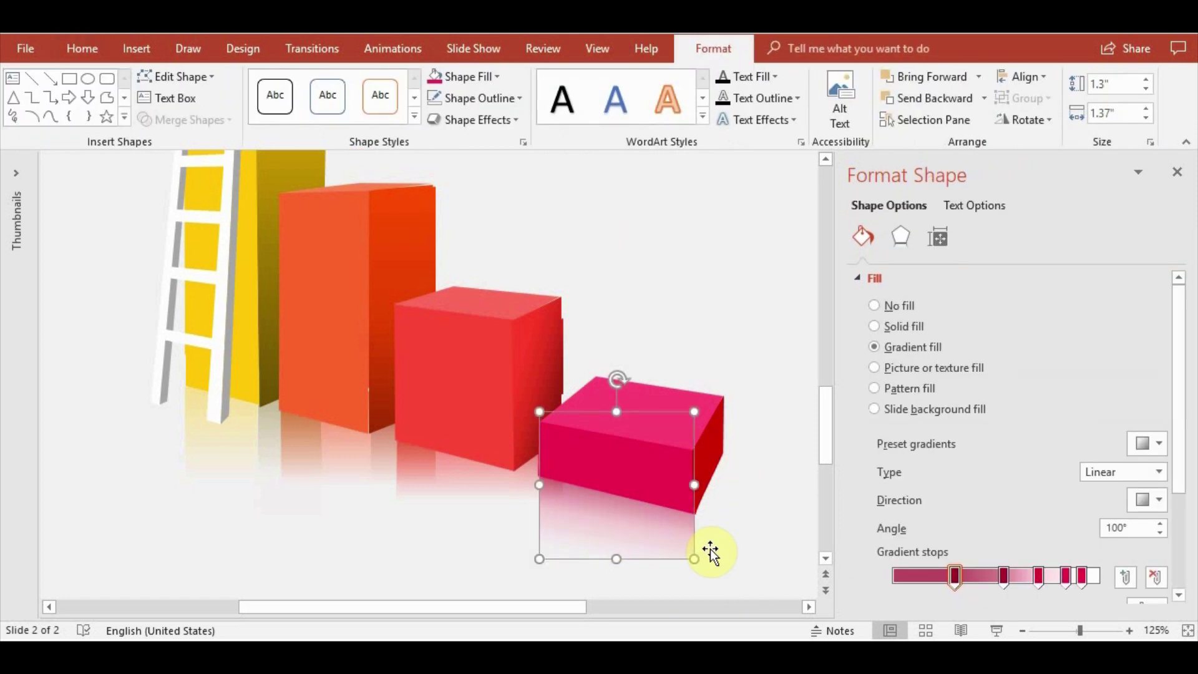
pyautogui.hotkey('ctrl', 'c')
pyautogui.hotkey('ctrl', 'v')
pyautogui.moveTo(700, 500)
pyautogui.mouseDown()
pyautogui.moveTo(805, 488)
pyautogui.moveTo(792, 493)
pyautogui.mouseUp()
pyautogui.hscroll(5, 690, 593)
# Narrow the copy into a strip for the pink box's right face, filled with sampled dark red
pyautogui.moveTo(583, 476); pyautogui.dragTo(458, 476)
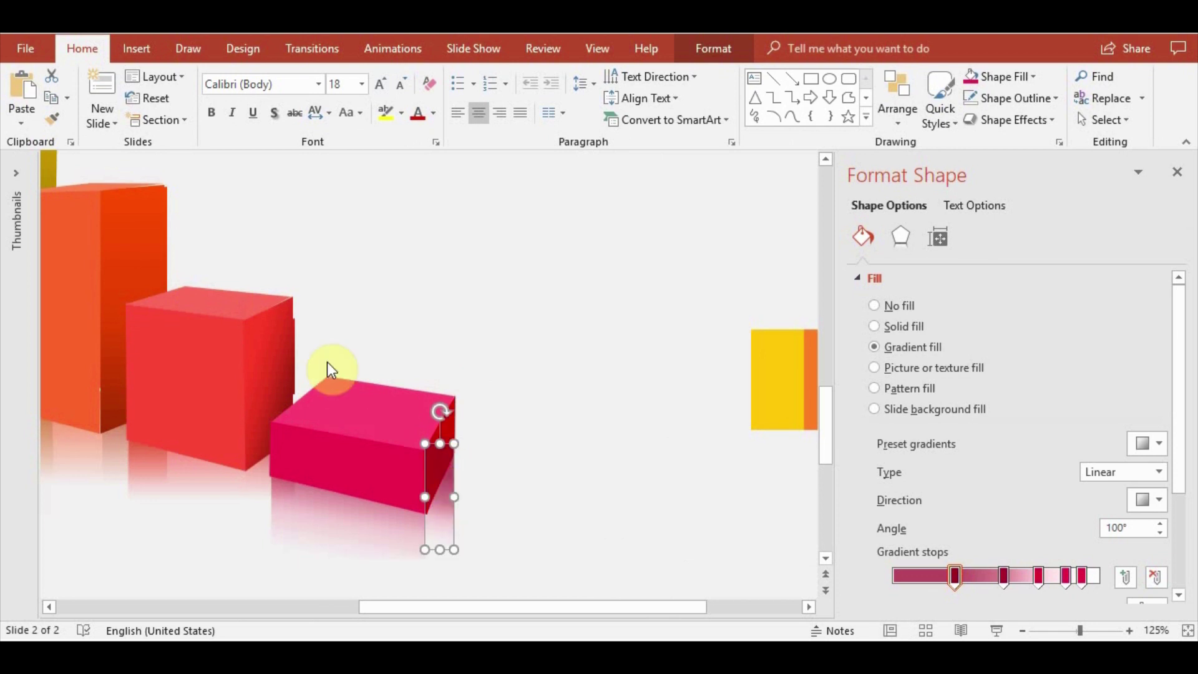
pyautogui.click(296, 358)
pyautogui.click(426, 371)
pyautogui.click(415, 476)
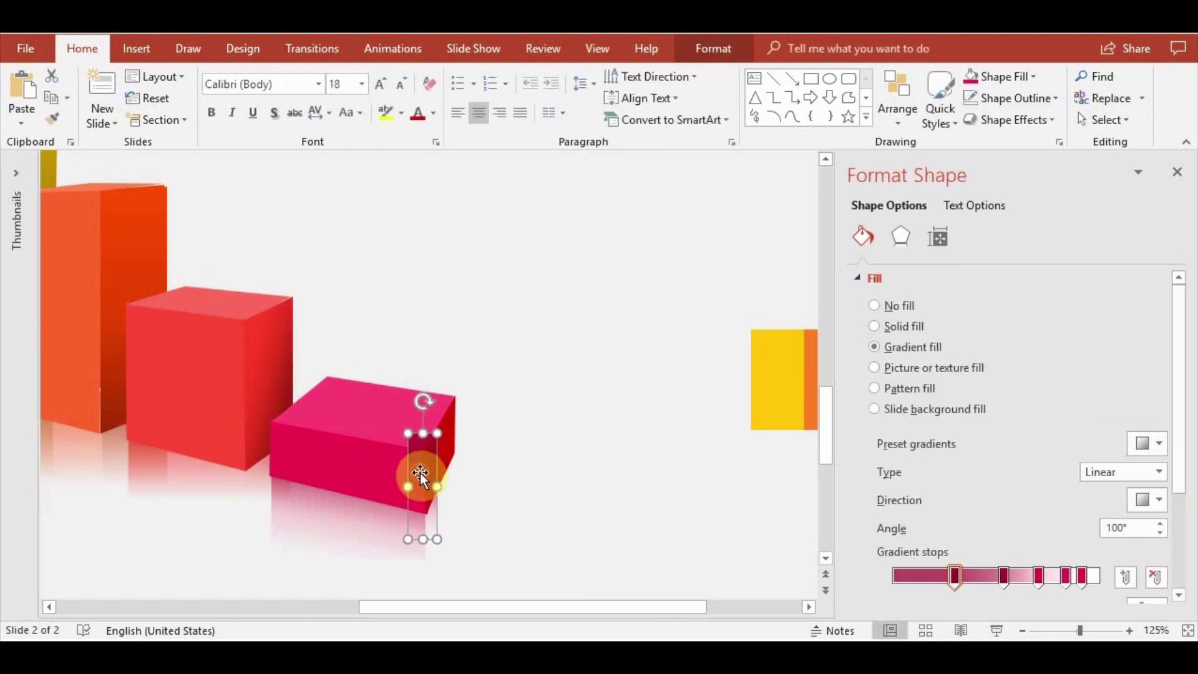
pyautogui.moveTo(460, 498); pyautogui.dragTo(455, 492)
pyautogui.click(713, 49)
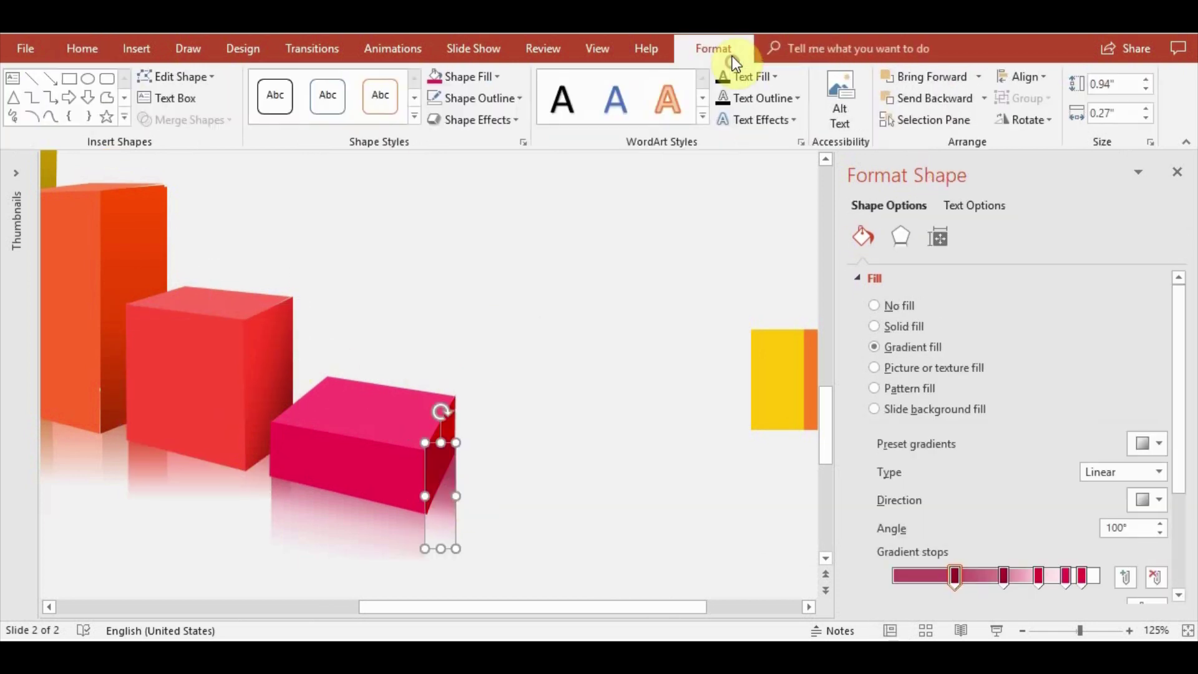
pyautogui.click(496, 76)
pyautogui.click(474, 204)
pyautogui.click(444, 415)
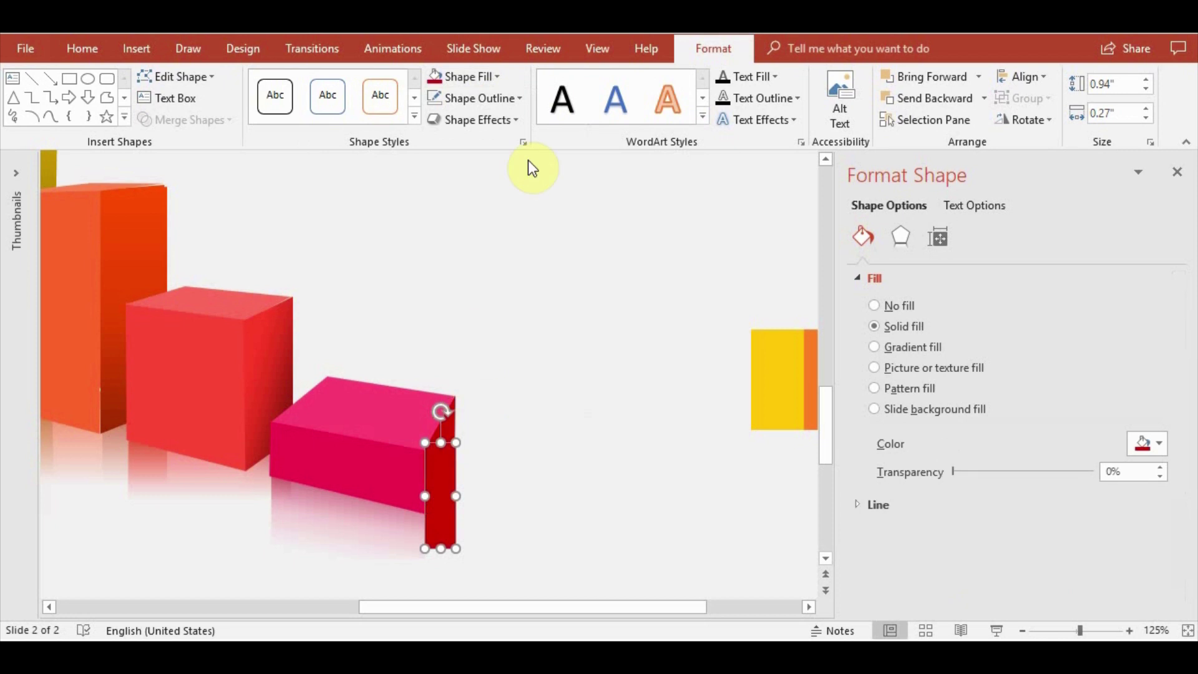
# Send the strip behind the pink box and give it a light gradient with a transparent stop
pyautogui.click(983, 98)
pyautogui.click(971, 144)
pyautogui.click(468, 76)
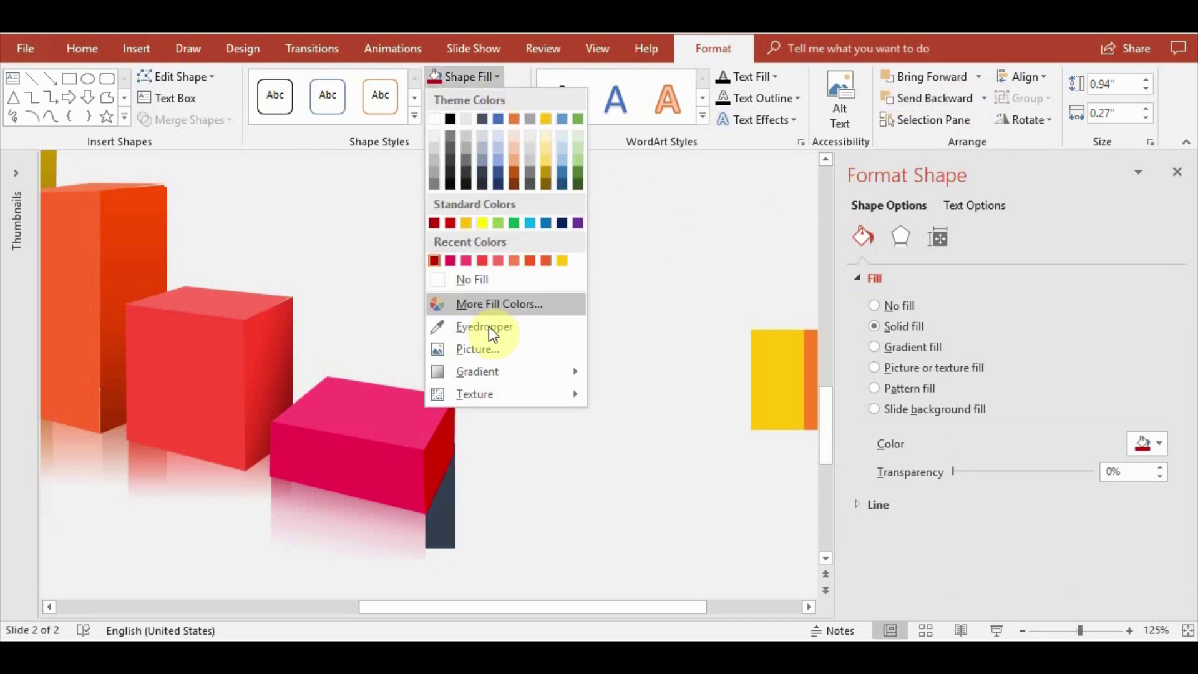
pyautogui.click(650, 356)
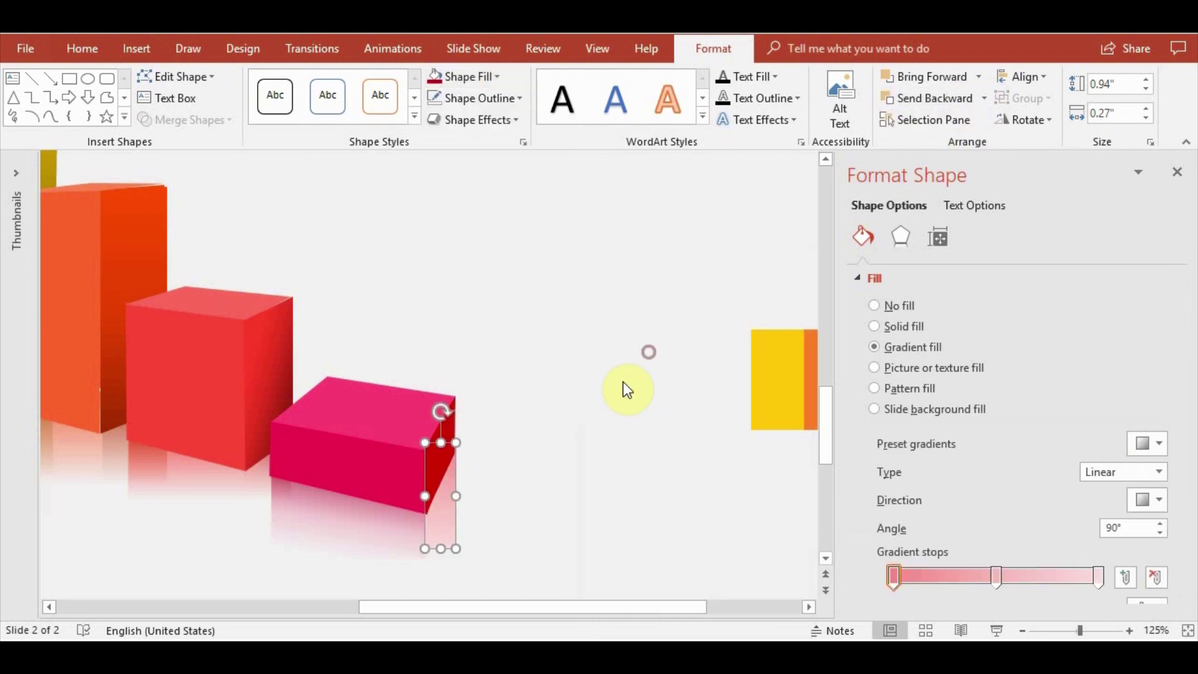
pyautogui.click(519, 543)
pyautogui.doubleClick(449, 526)
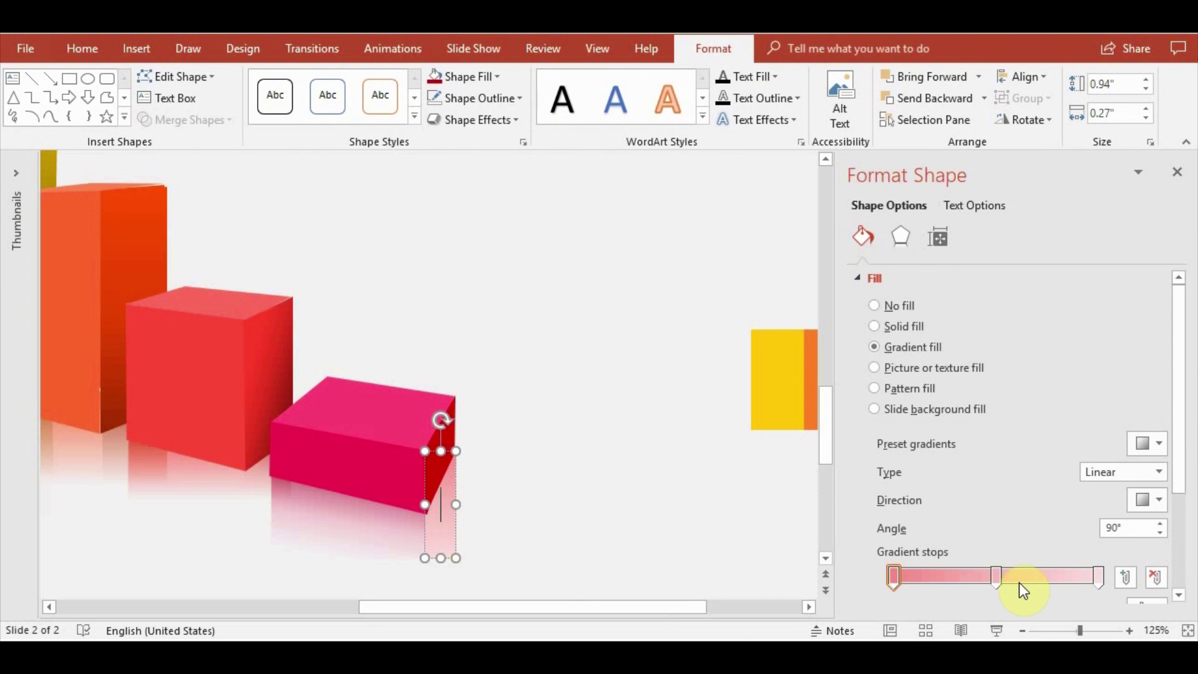
pyautogui.scroll(-3, 998, 530)
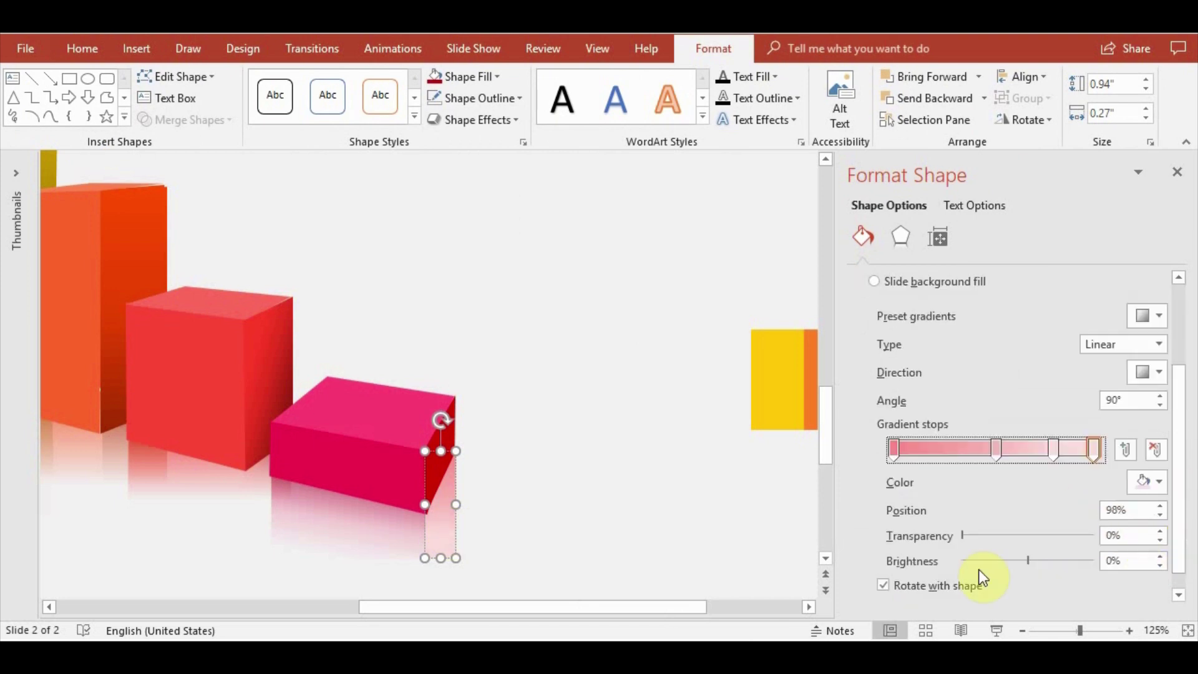
pyautogui.moveTo(973, 537); pyautogui.dragTo(1113, 535)
pyautogui.click(596, 493)
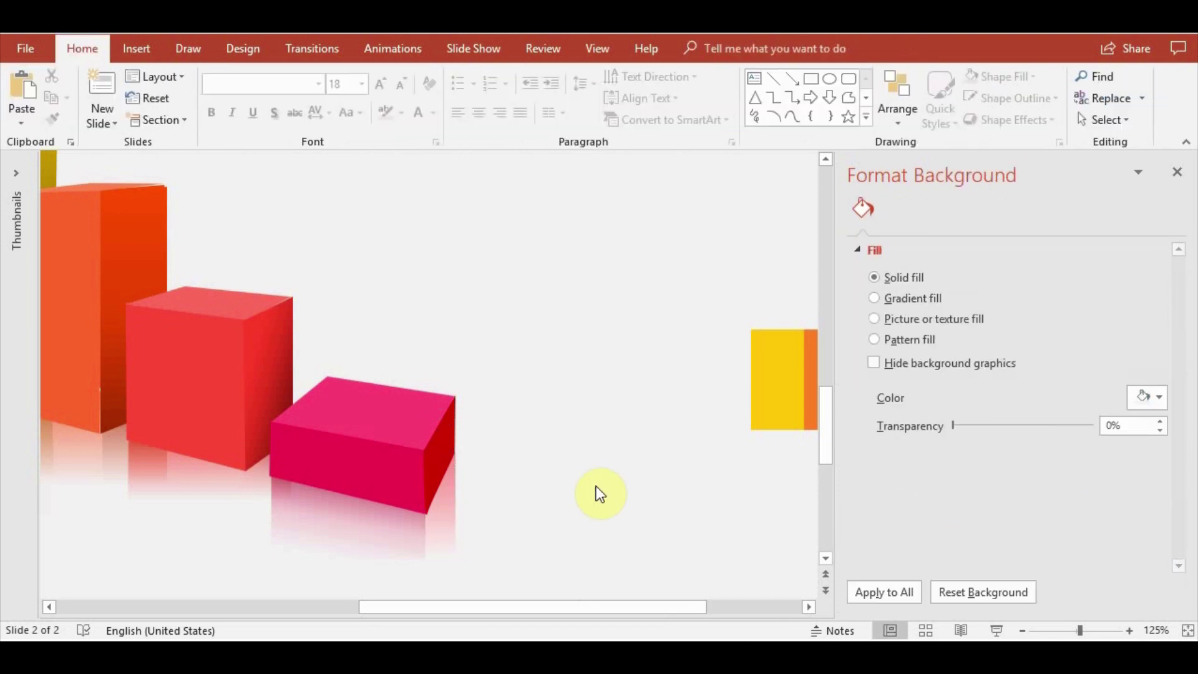
# Recolour the first two gradient stops dark red
pyautogui.click(401, 542)
pyautogui.click(465, 76)
pyautogui.click(453, 493)
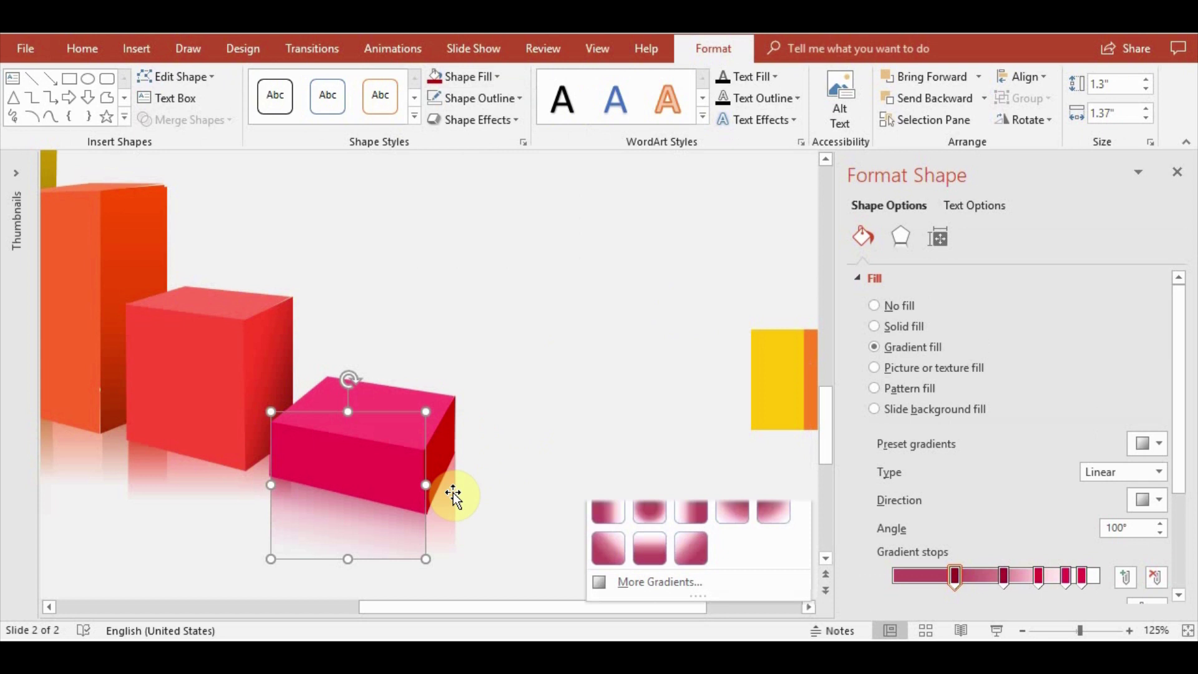
pyautogui.moveTo(1178, 439); pyautogui.dragTo(1186, 508)
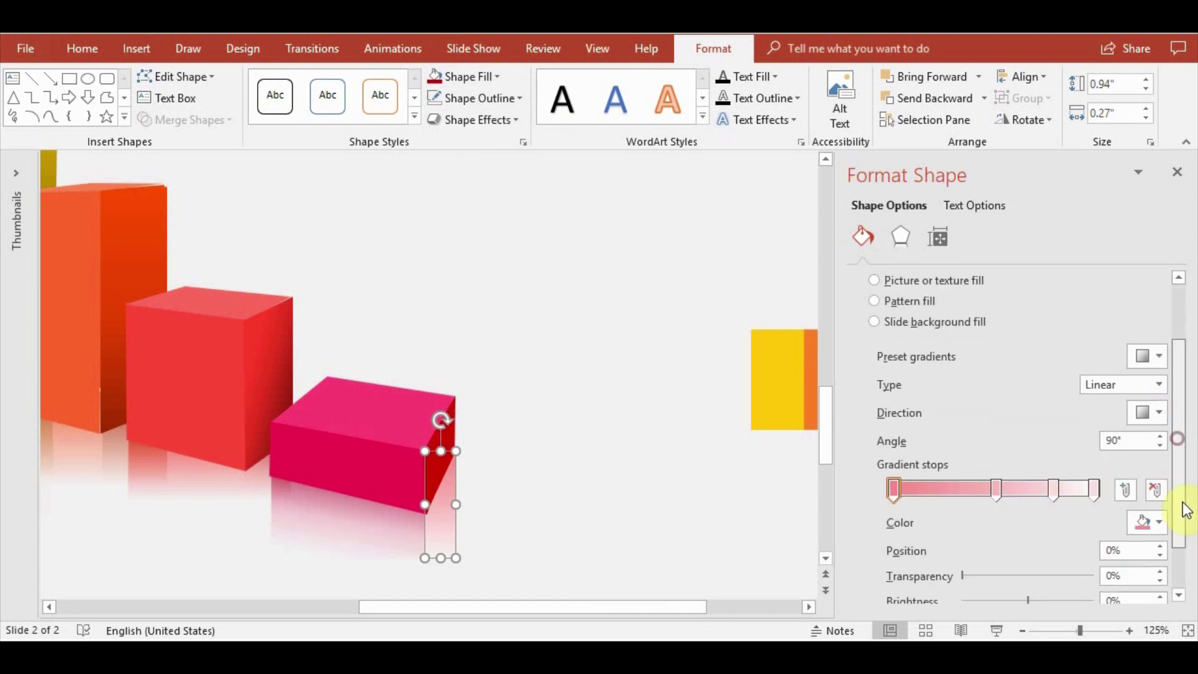
pyautogui.click(1148, 503)
pyautogui.click(1040, 444)
pyautogui.click(996, 469)
pyautogui.click(1148, 503)
pyautogui.click(1042, 444)
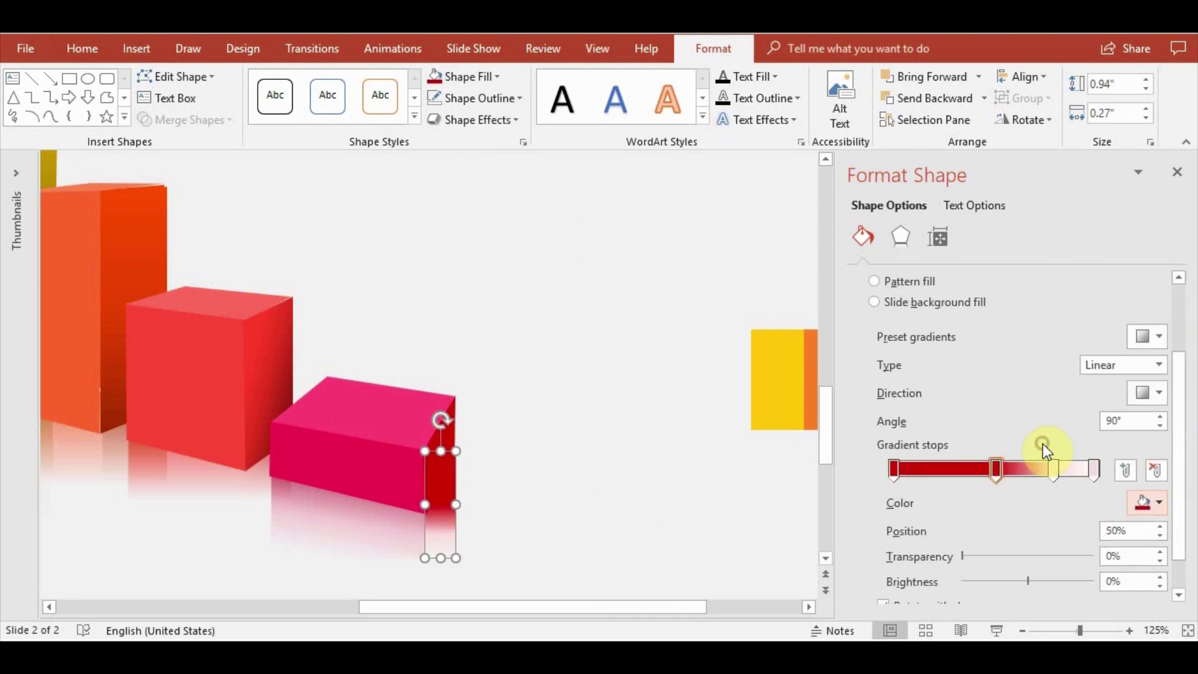
# Make the third gradient stop at 78% dark red and more transparent
pyautogui.moveTo(962, 556); pyautogui.dragTo(1069, 548)
pyautogui.click(1054, 469)
pyautogui.click(1148, 503)
pyautogui.click(1042, 444)
pyautogui.click(1093, 470)
pyautogui.click(723, 533)
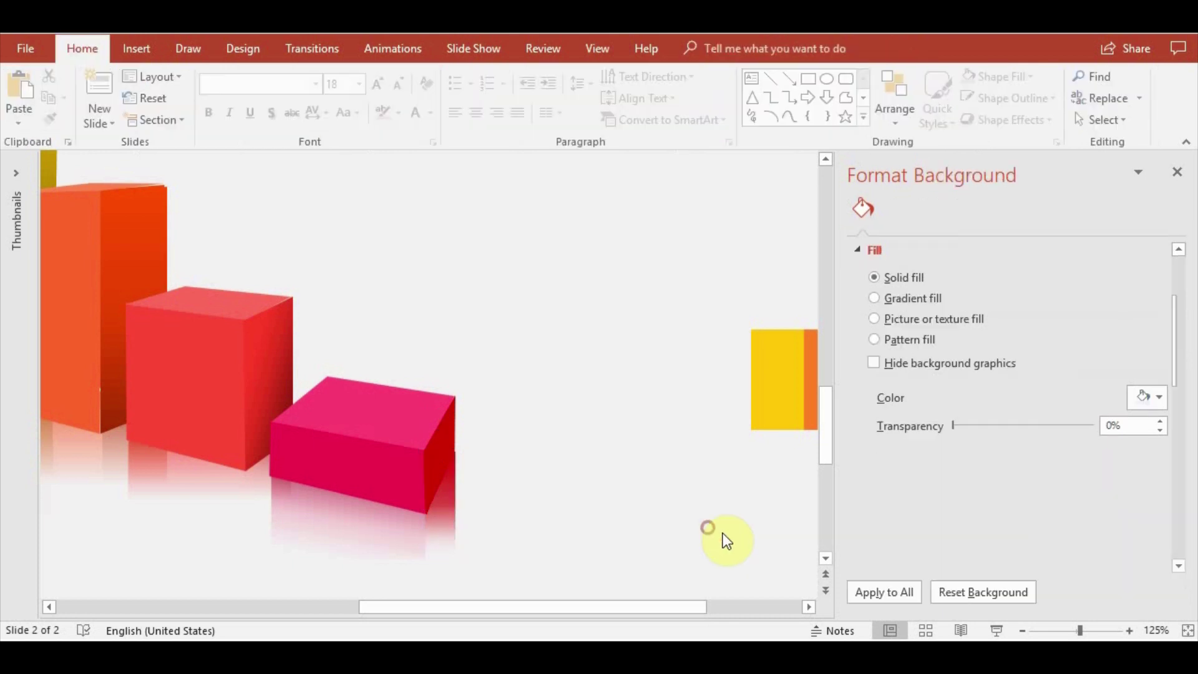
pyautogui.click(447, 507)
pyautogui.click(723, 507)
# Preview the slide in Reading View, then return to the normal editing view
pyautogui.click(961, 630)
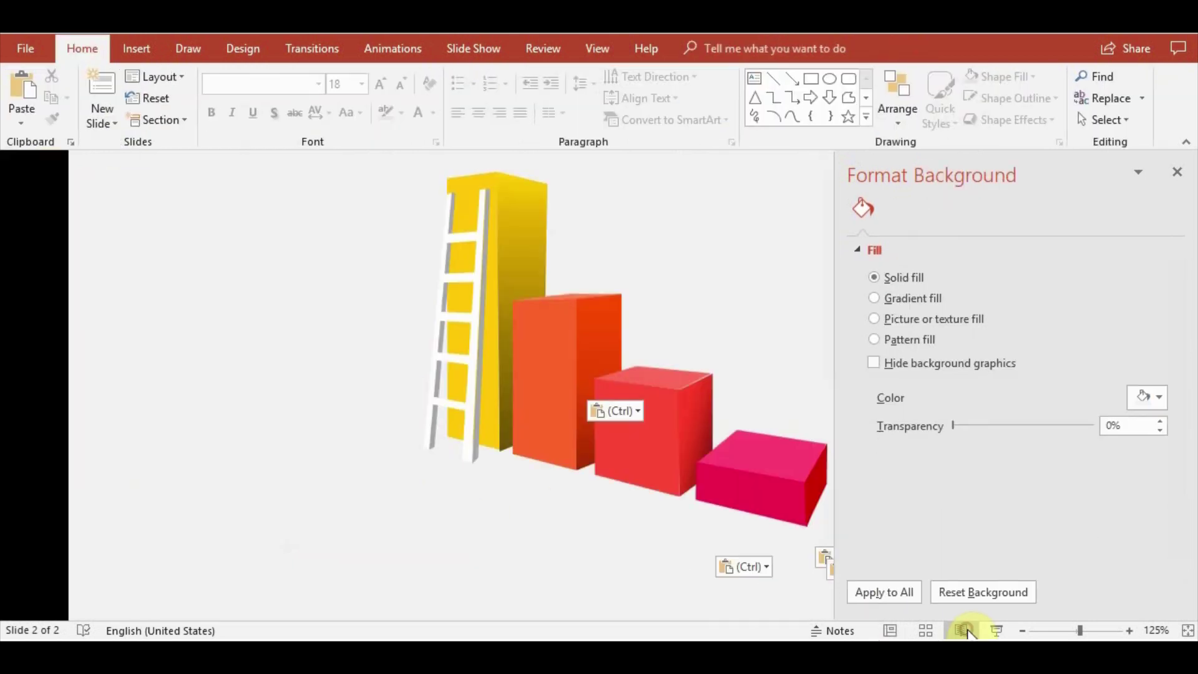
pyautogui.click(788, 510)
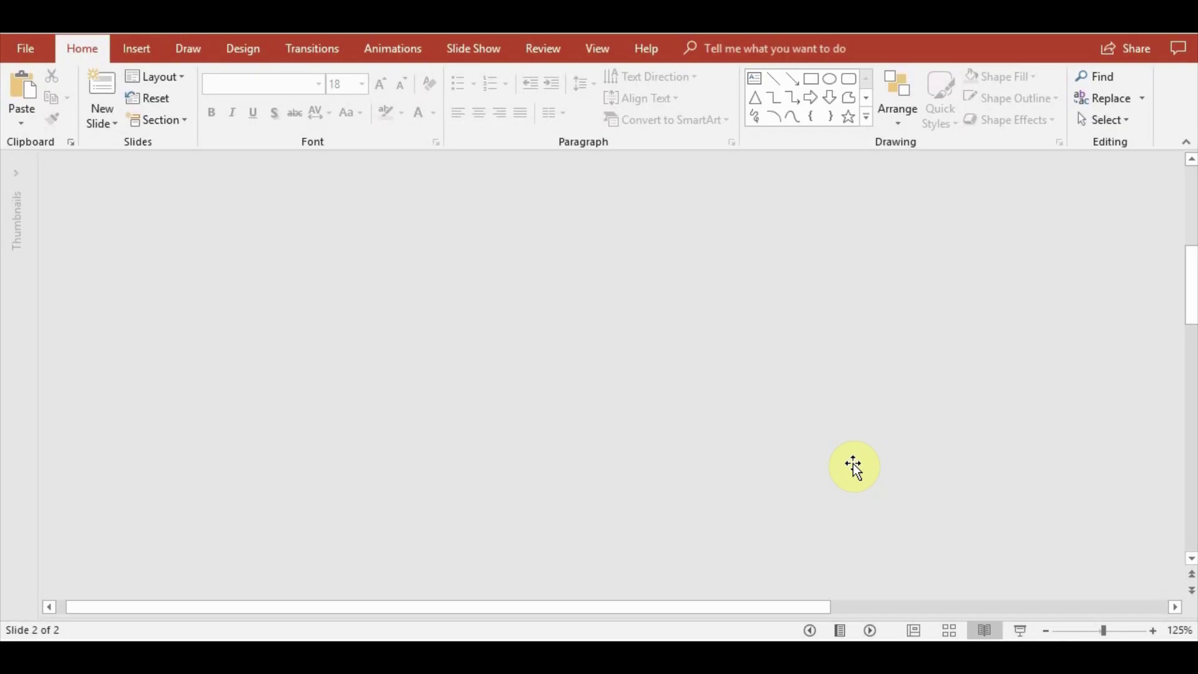
pyautogui.moveTo(778, 606); pyautogui.dragTo(801, 616)
pyautogui.scroll(-3, 818, 580)
# Set the pink box's side-face gradient angle to 40° and shift its stops left
pyautogui.click(771, 500)
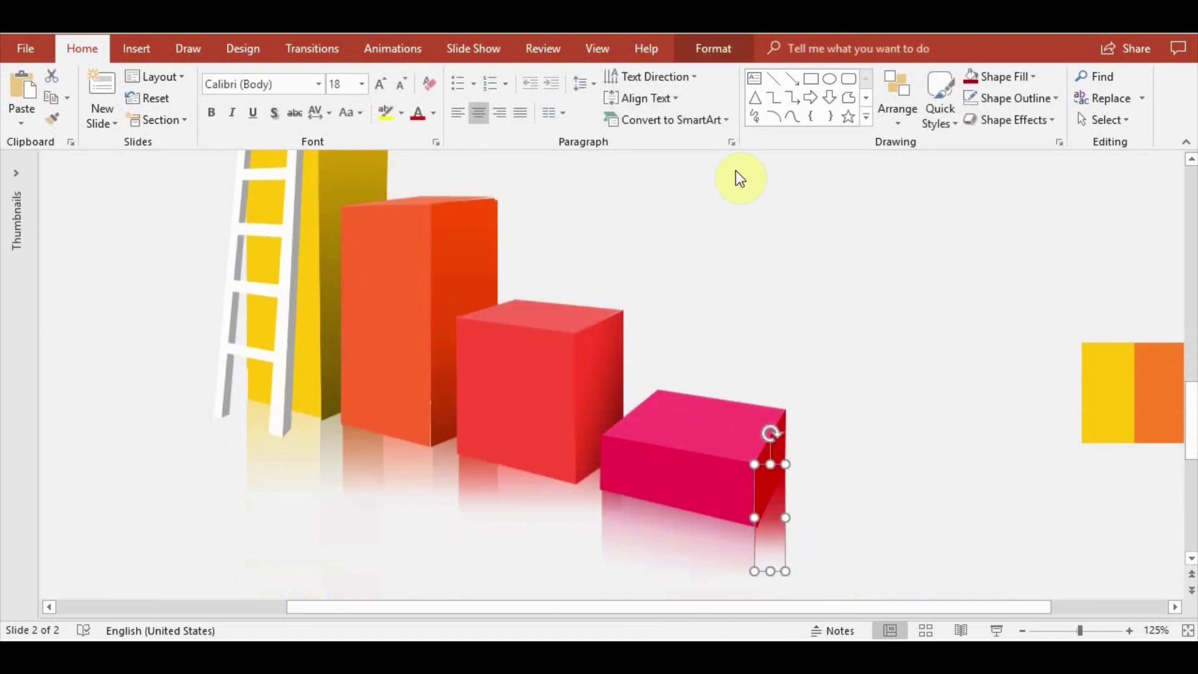
pyautogui.click(714, 48)
pyautogui.click(522, 143)
pyautogui.click(1159, 532)
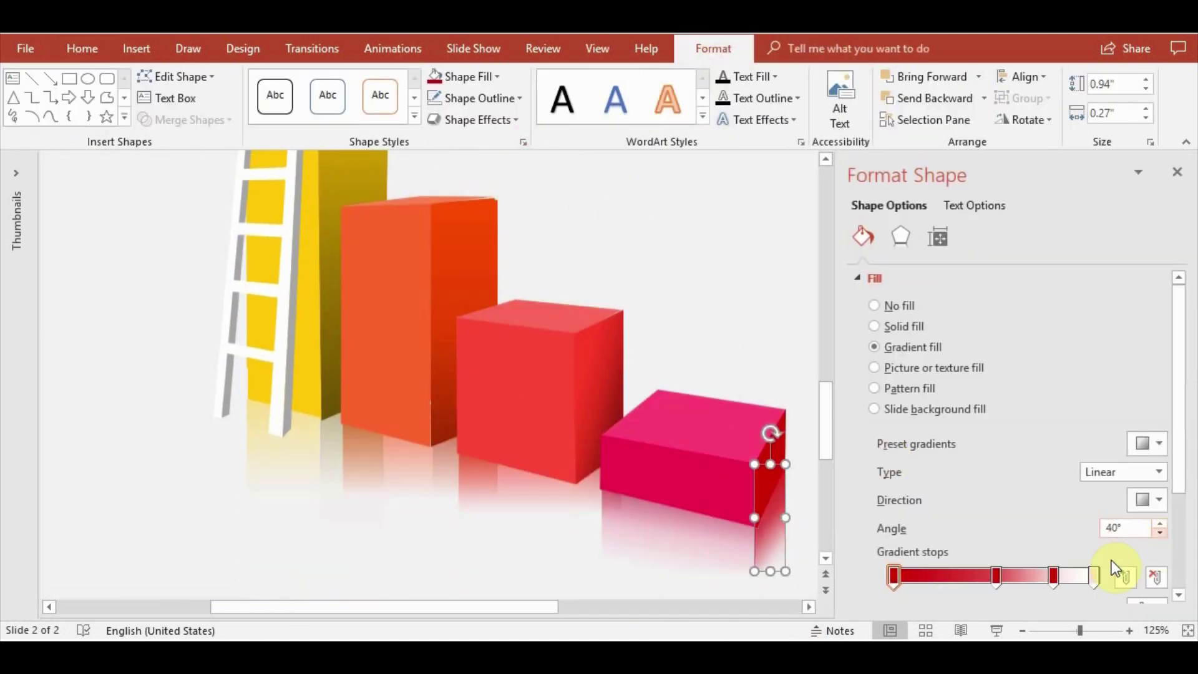
pyautogui.moveTo(996, 574); pyautogui.dragTo(947, 574)
pyautogui.moveTo(1053, 574); pyautogui.dragTo(1025, 574)
# Cycle the selection through the pink box's front and side faces to check them
pyautogui.click(559, 572)
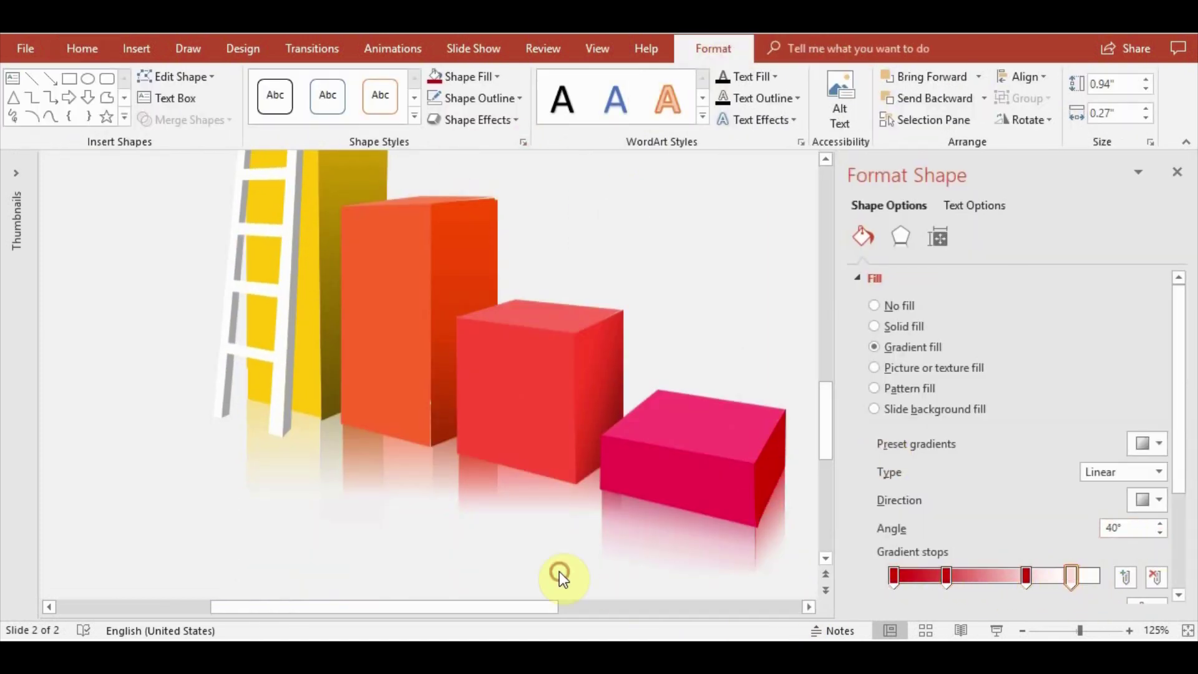
pyautogui.click(696, 551)
pyautogui.click(568, 552)
pyautogui.click(756, 514)
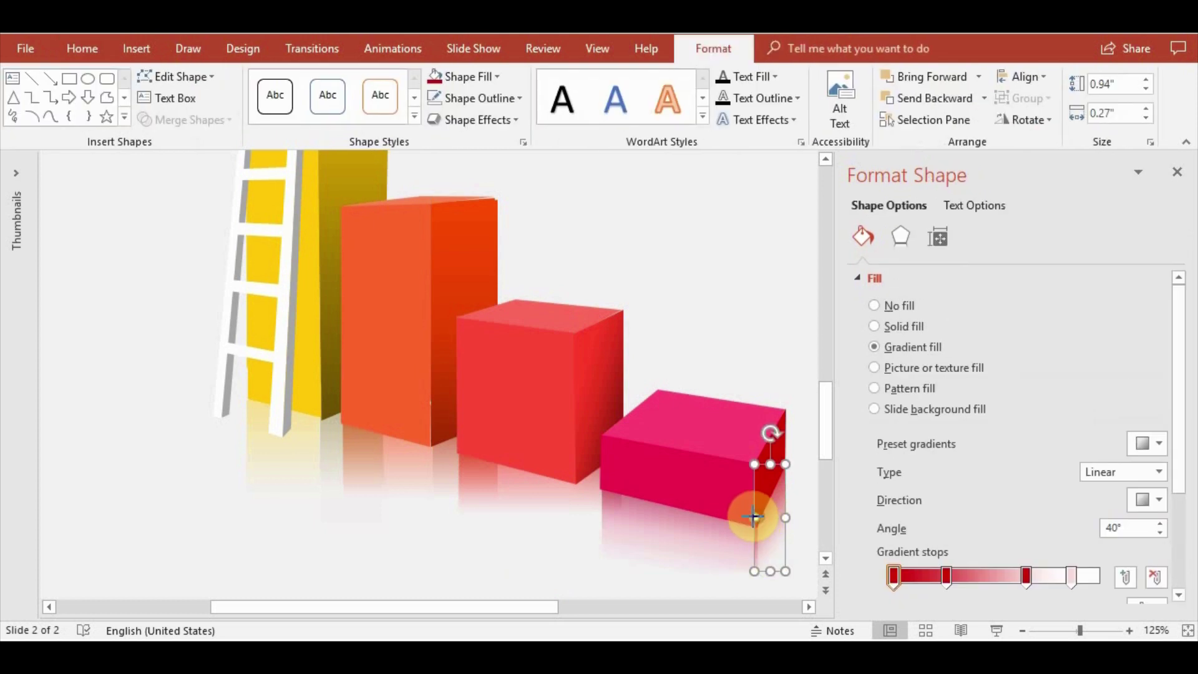
pyautogui.click(792, 487)
pyautogui.press('Tab')
pyautogui.click(808, 496)
# Check the reflection beneath the pink box and the narrow side face
pyautogui.click(682, 569)
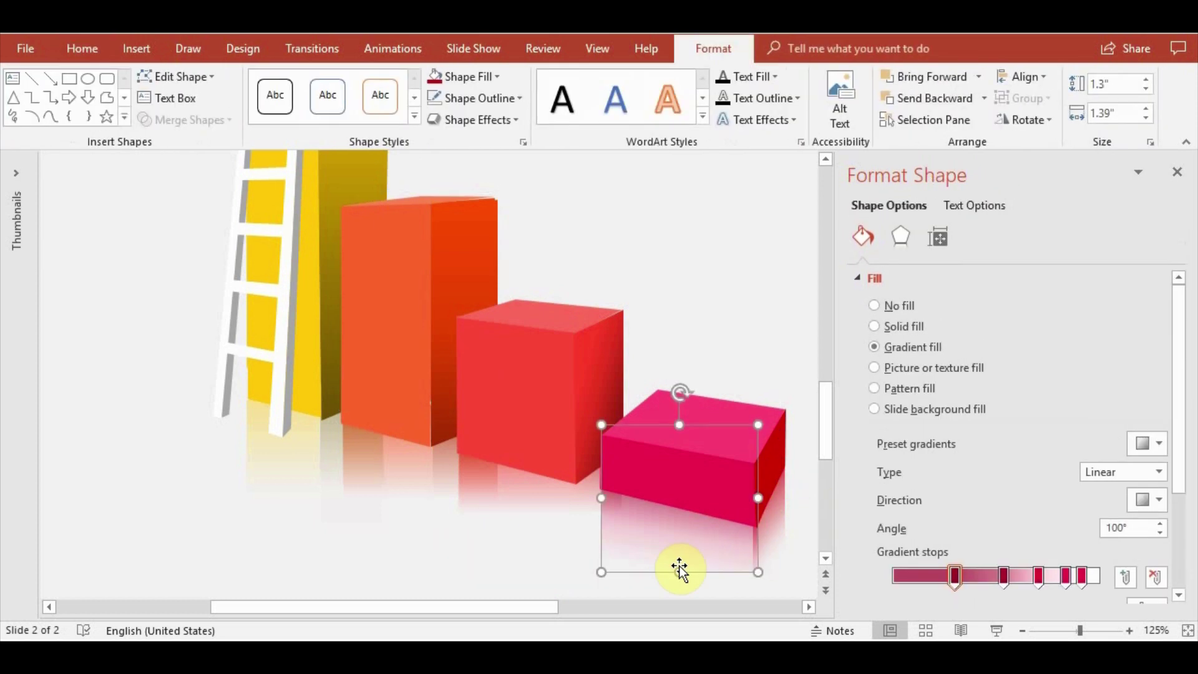
pyautogui.click(686, 579)
pyautogui.click(683, 574)
pyautogui.click(767, 561)
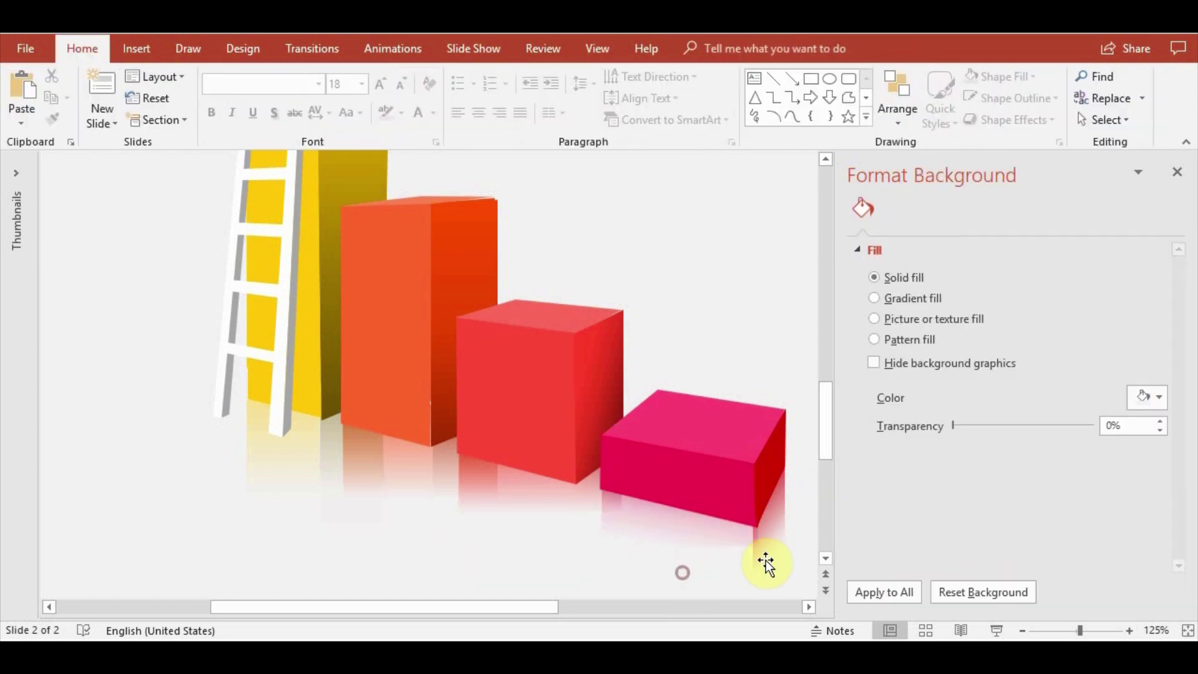
pyautogui.click(682, 549)
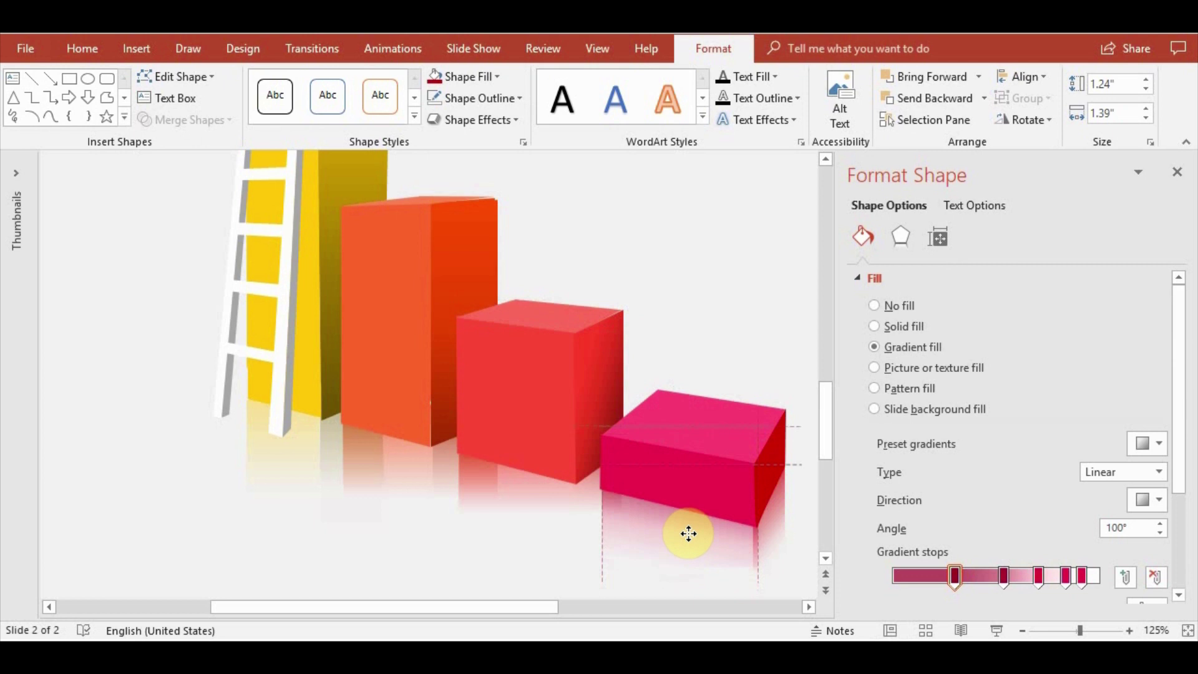
pyautogui.click(791, 439)
pyautogui.click(728, 426)
# Close the background formatting panel and inspect the side face again
pyautogui.click(1177, 172)
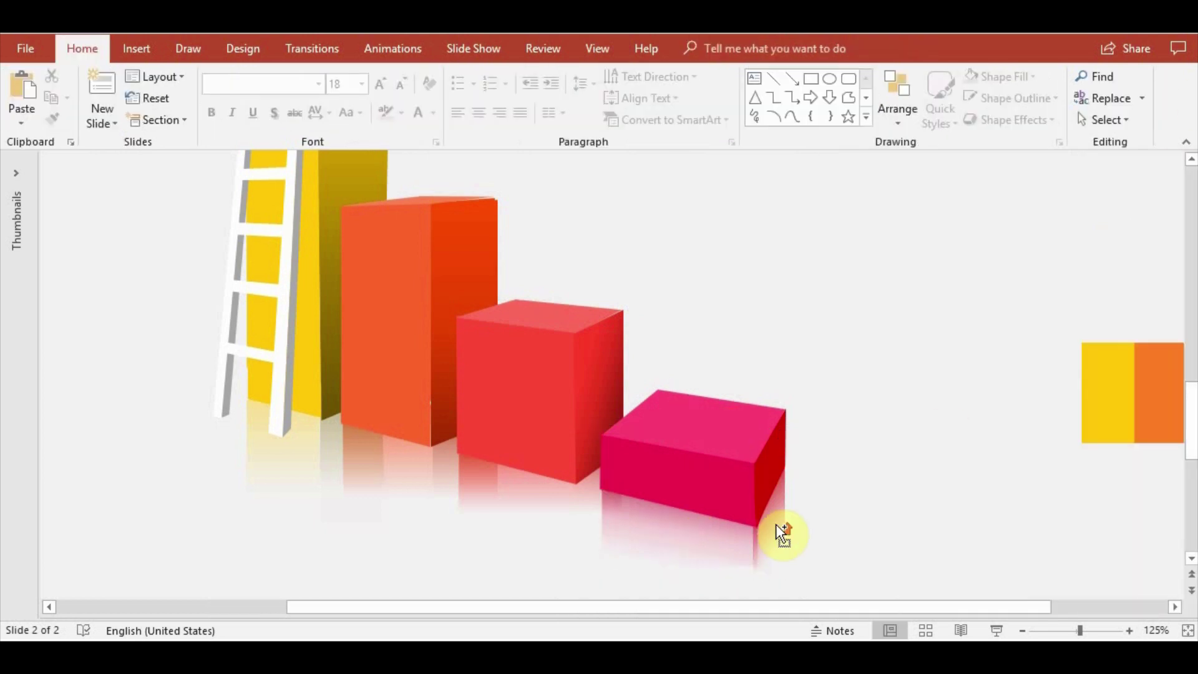
pyautogui.keyDown('ctrl'); pyautogui.scroll(5, 784, 529); pyautogui.keyUp('ctrl')
pyautogui.click(554, 428)
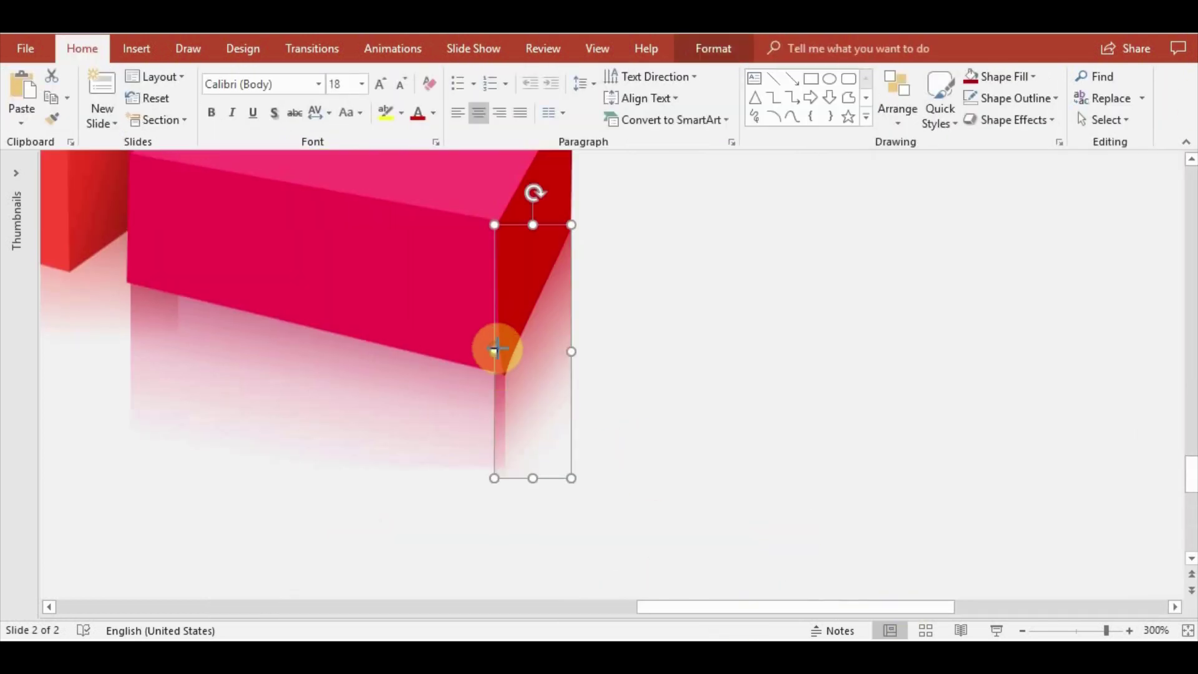
pyautogui.click(671, 407)
pyautogui.scroll(-5, 958, 461)
pyautogui.scroll(-3, 956, 460)
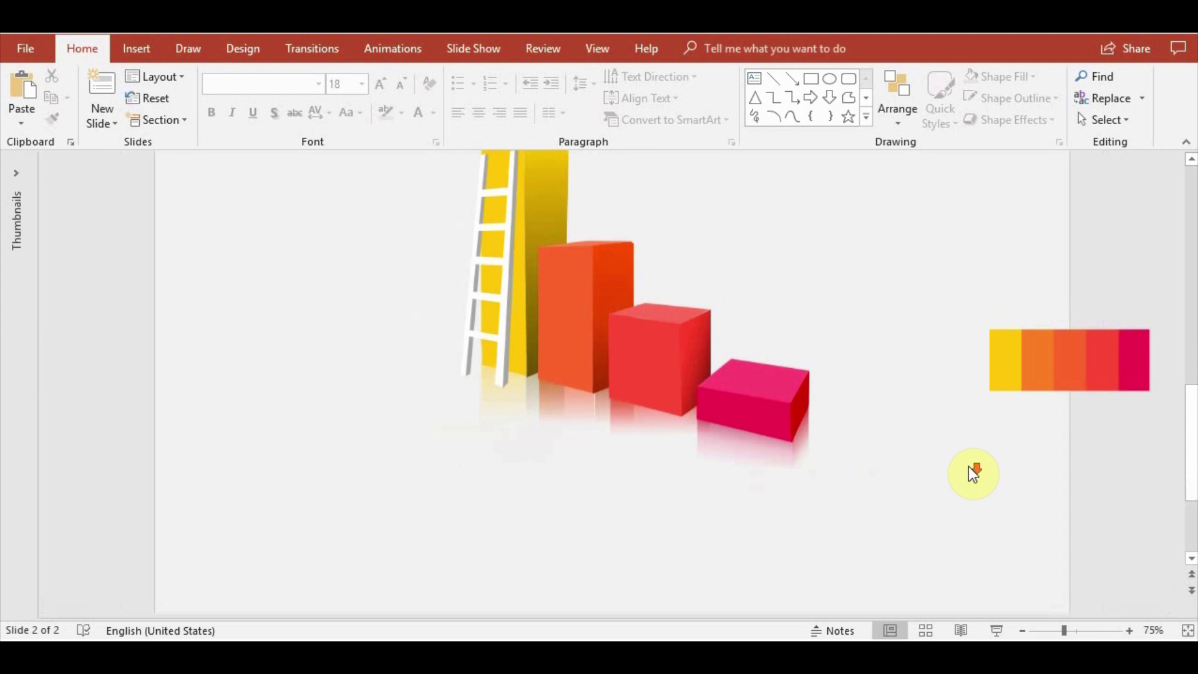
# Try selecting all slide objects, then the ladder picture on its own
pyautogui.hotkey('ctrl', 'a')
pyautogui.press('Escape')
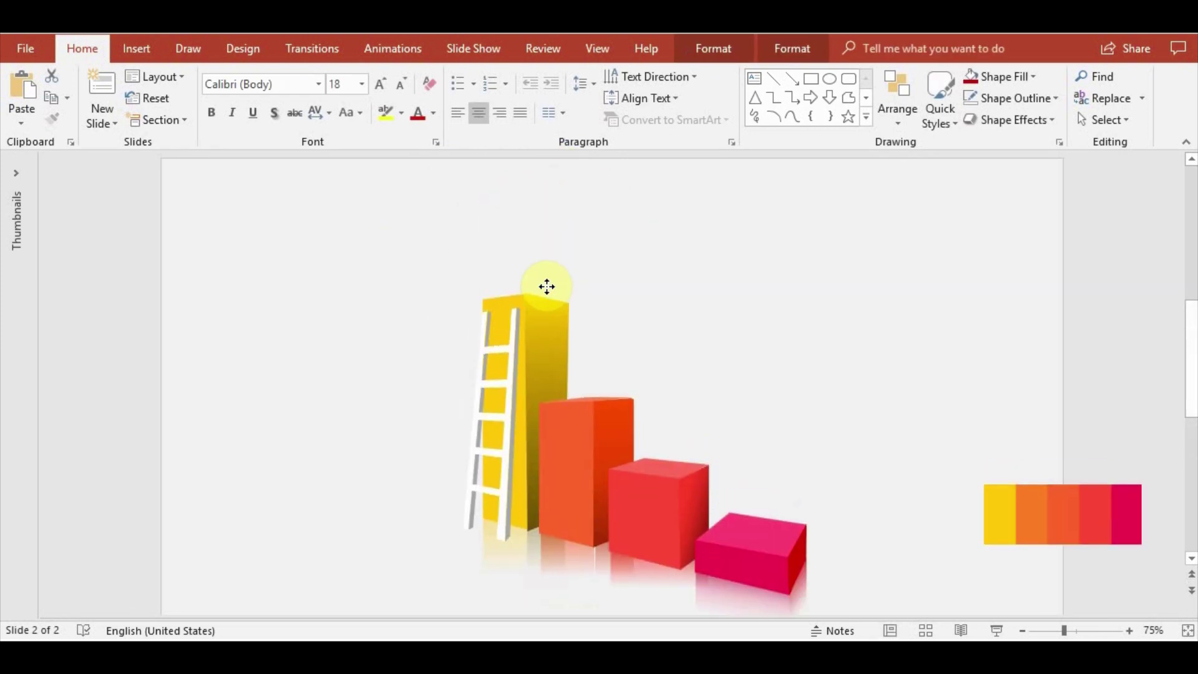
pyautogui.hotkey('ctrl', 'a')
pyautogui.scroll(2, 660, 398)
pyautogui.click(169, 437)
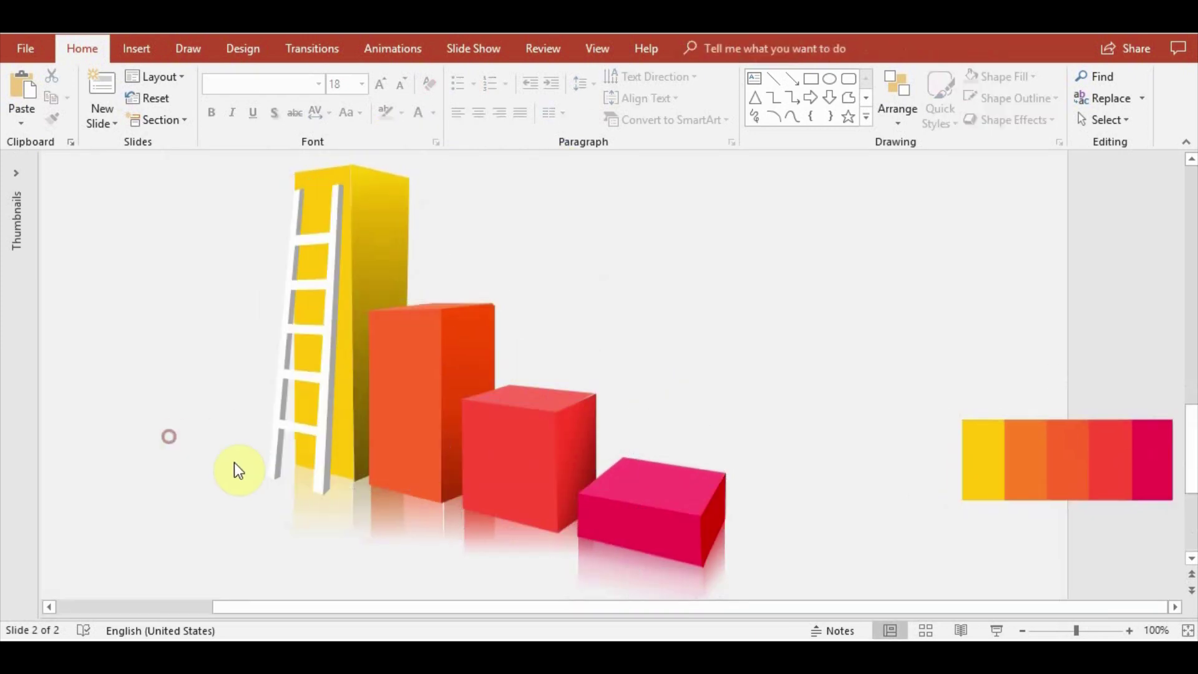
pyautogui.click(283, 384)
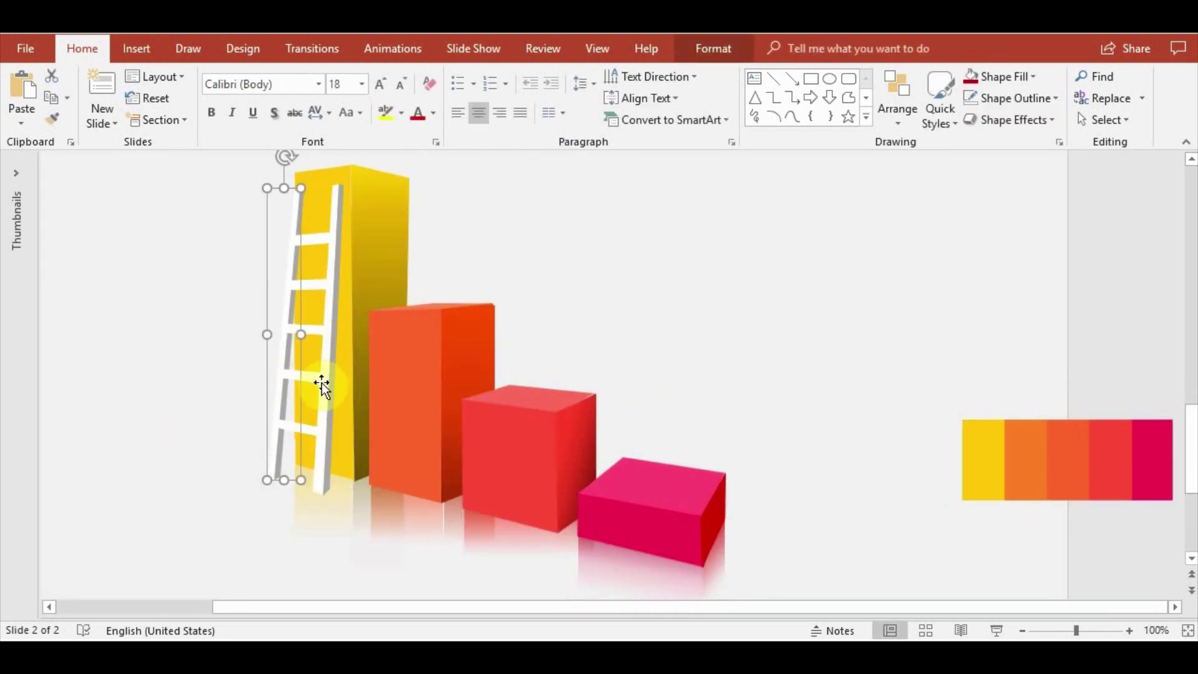
pyautogui.press('Escape')
pyautogui.click(282, 365)
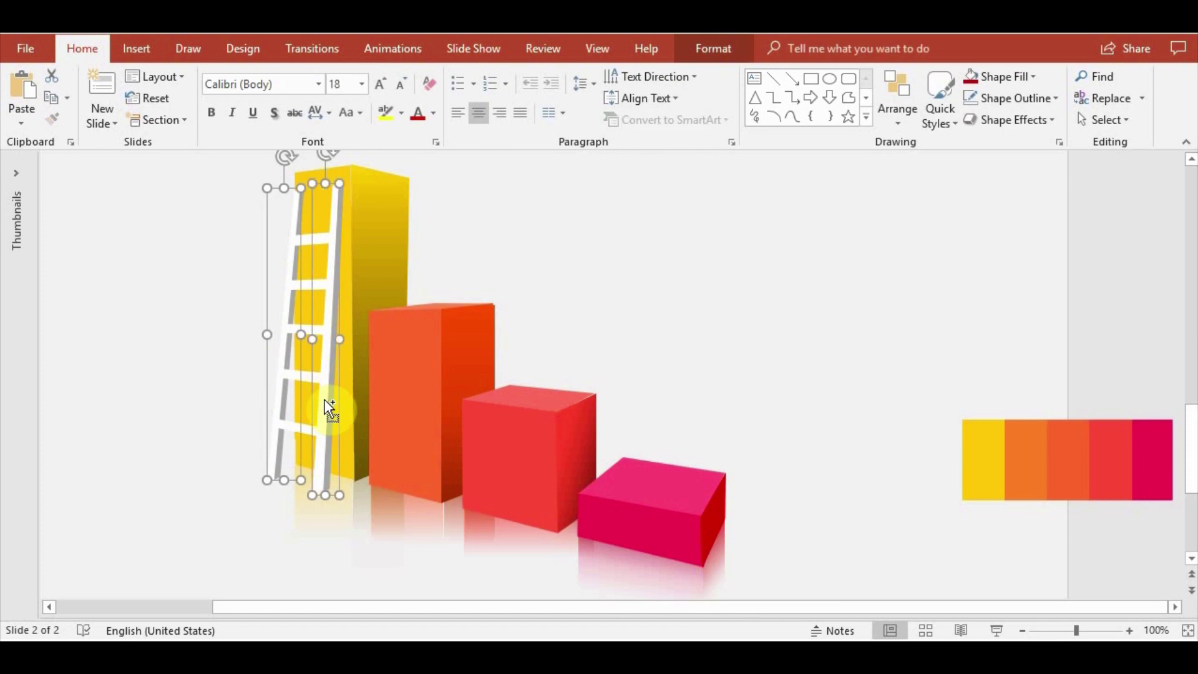
pyautogui.click(201, 413)
# Duplicate all the ladder parts off to the left and group the copy
pyautogui.moveTo(209, 177); pyautogui.dragTo(345, 627)
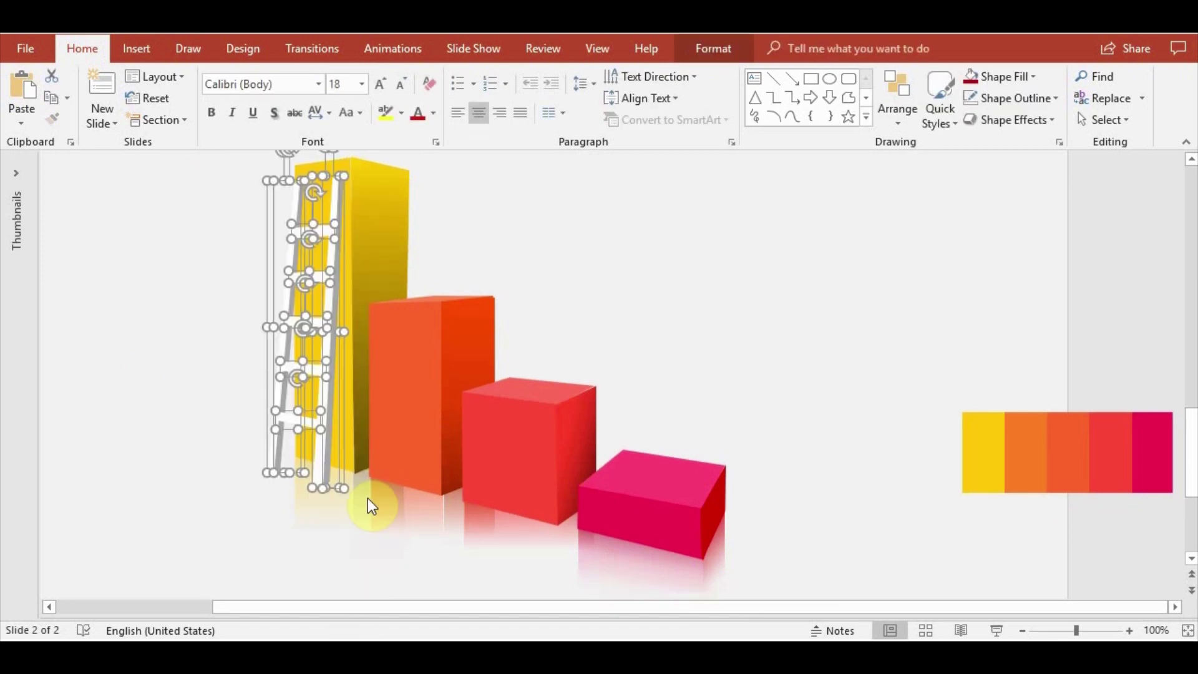
pyautogui.moveTo(371, 212); pyautogui.dragTo(249, 231)
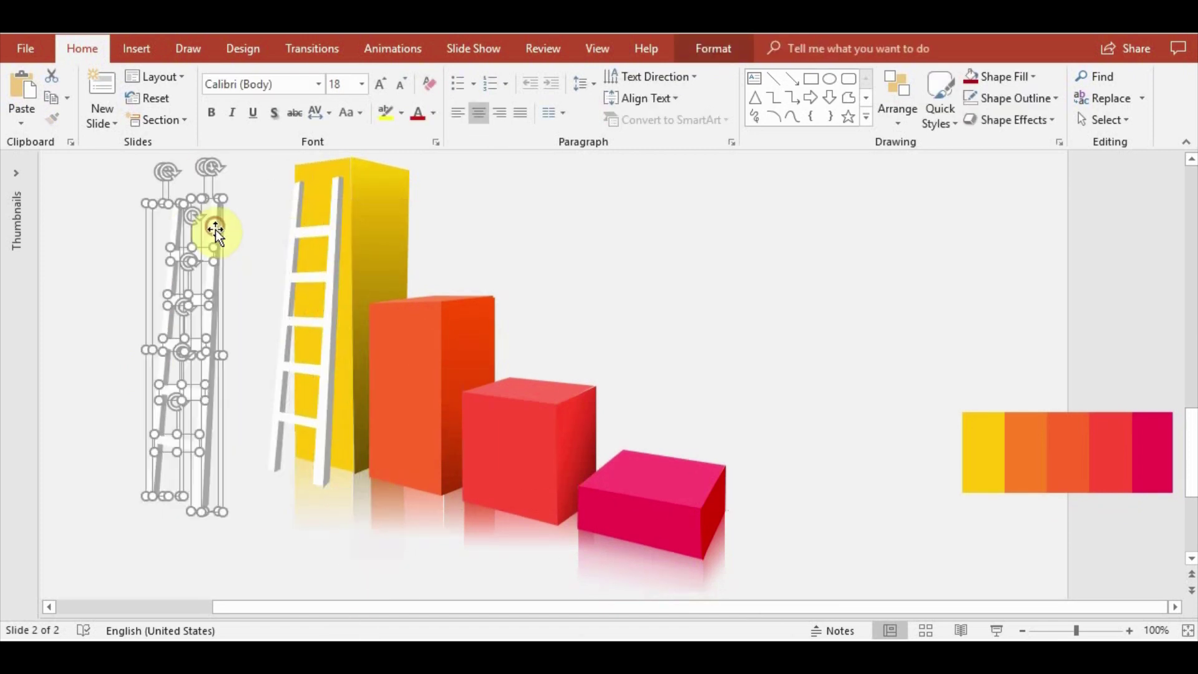
pyautogui.click(886, 123)
pyautogui.click(933, 263)
# Flip the grouped ladder copy and place it below the original ladder
pyautogui.moveTo(184, 160)
pyautogui.mouseDown()
pyautogui.moveTo(166, 217)
pyautogui.moveTo(185, 435)
pyautogui.mouseUp()
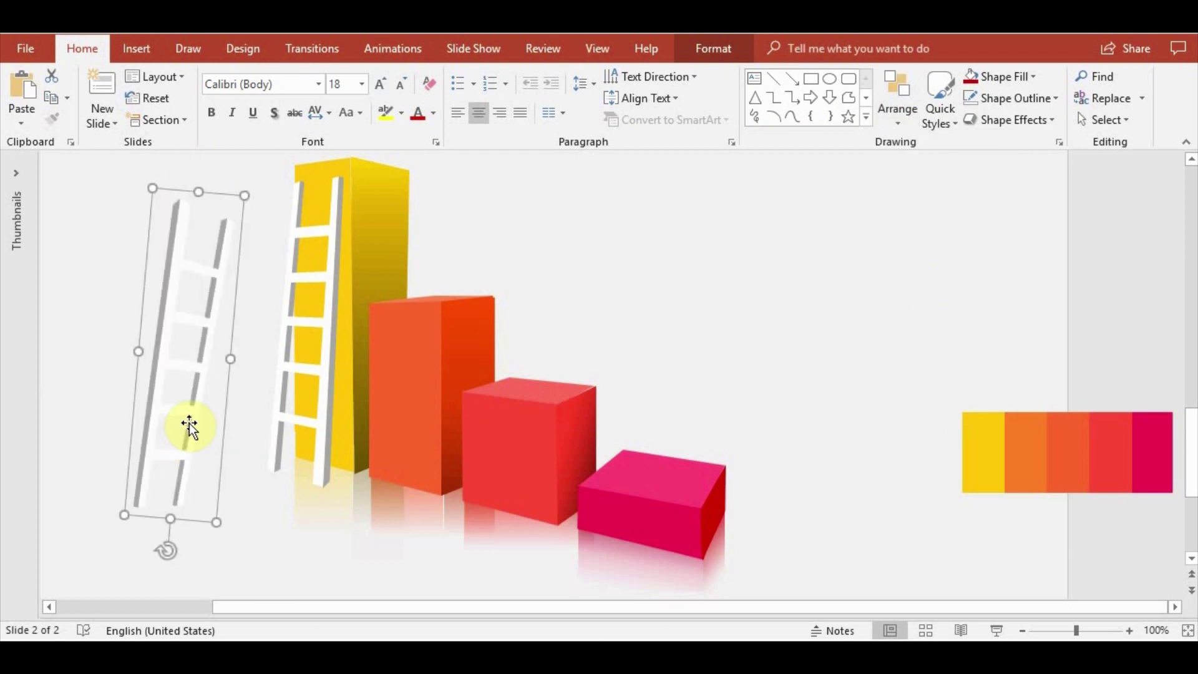
pyautogui.click(902, 112)
pyautogui.moveTo(924, 388)
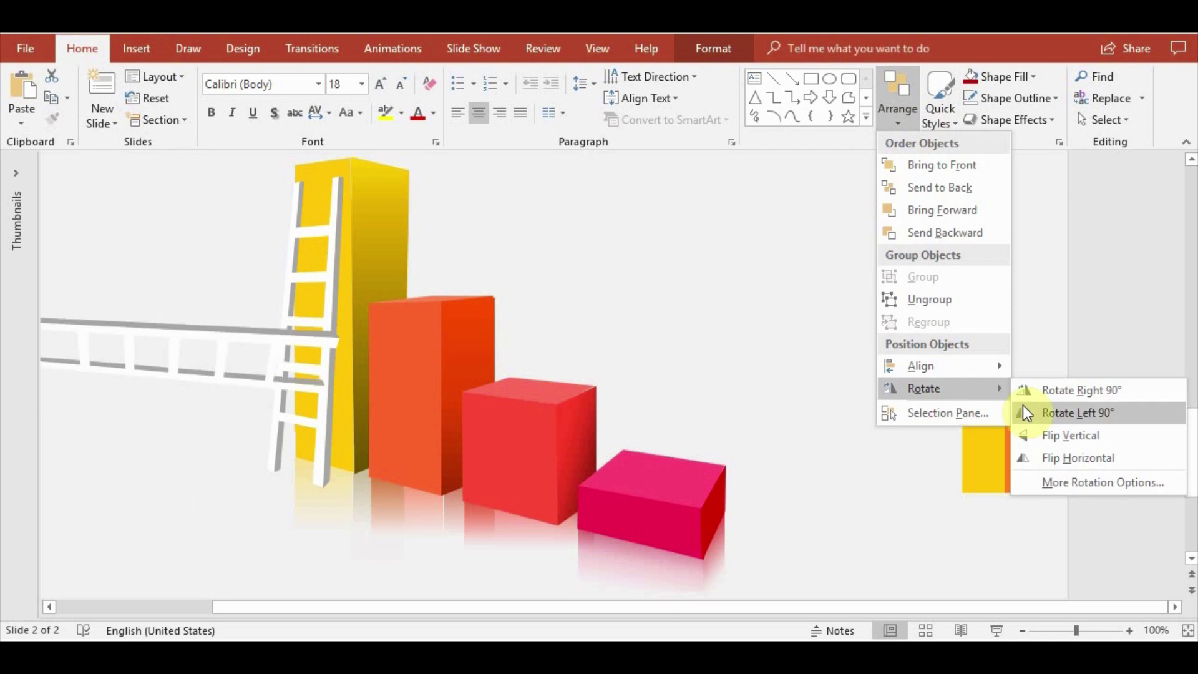
pyautogui.click(1046, 456)
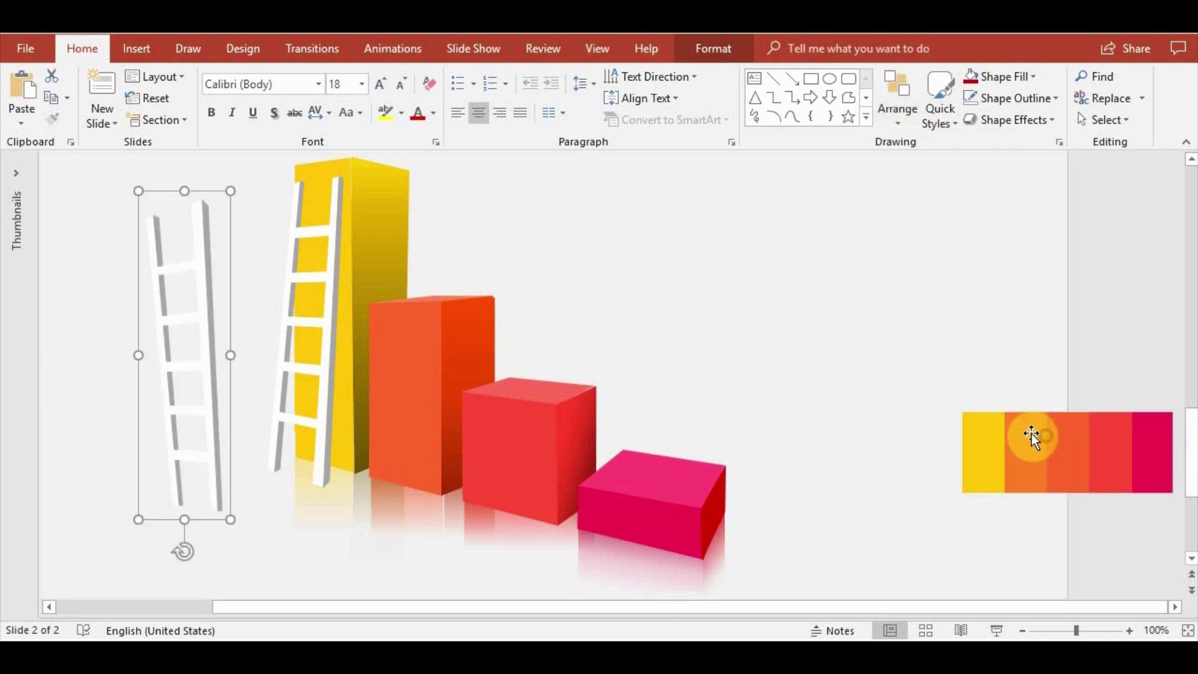
pyautogui.moveTo(181, 393)
pyautogui.mouseDown()
pyautogui.moveTo(315, 565)
pyautogui.moveTo(286, 543)
pyautogui.moveTo(374, 543)
pyautogui.moveTo(320, 583)
pyautogui.mouseUp()
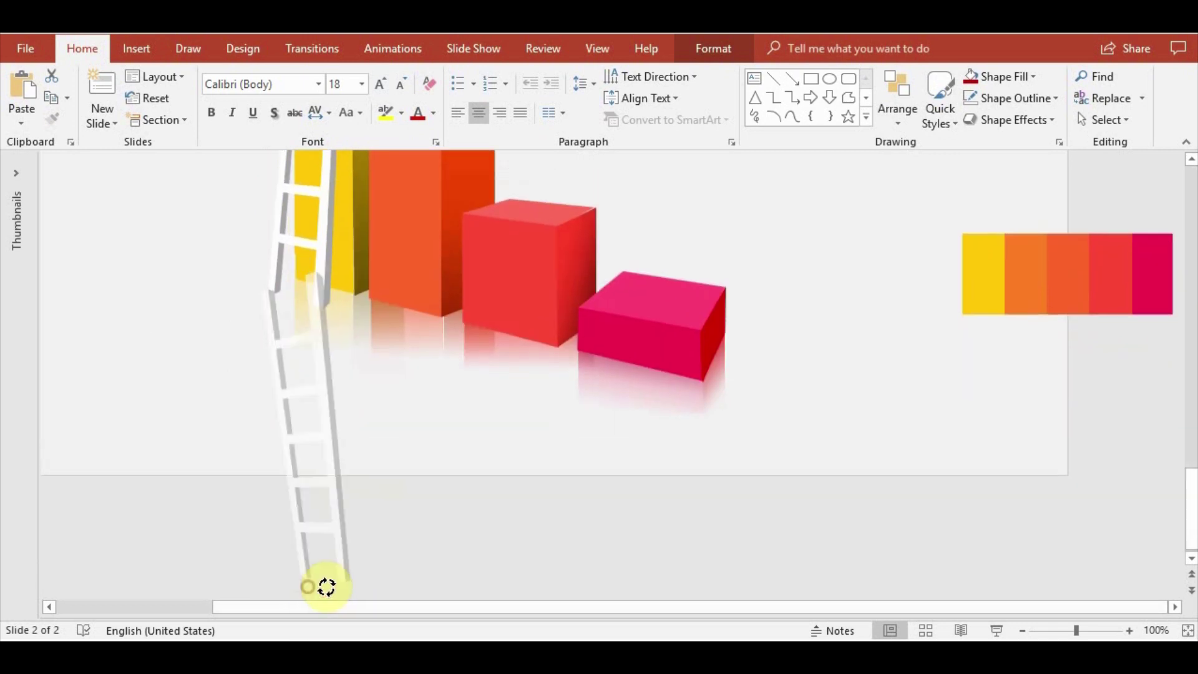
# Join the mirrored ladder's top to the original's feet and ungroup it into parts
pyautogui.moveTo(324, 415); pyautogui.dragTo(343, 405)
pyautogui.scroll(1, 414, 405)
pyautogui.click(198, 451)
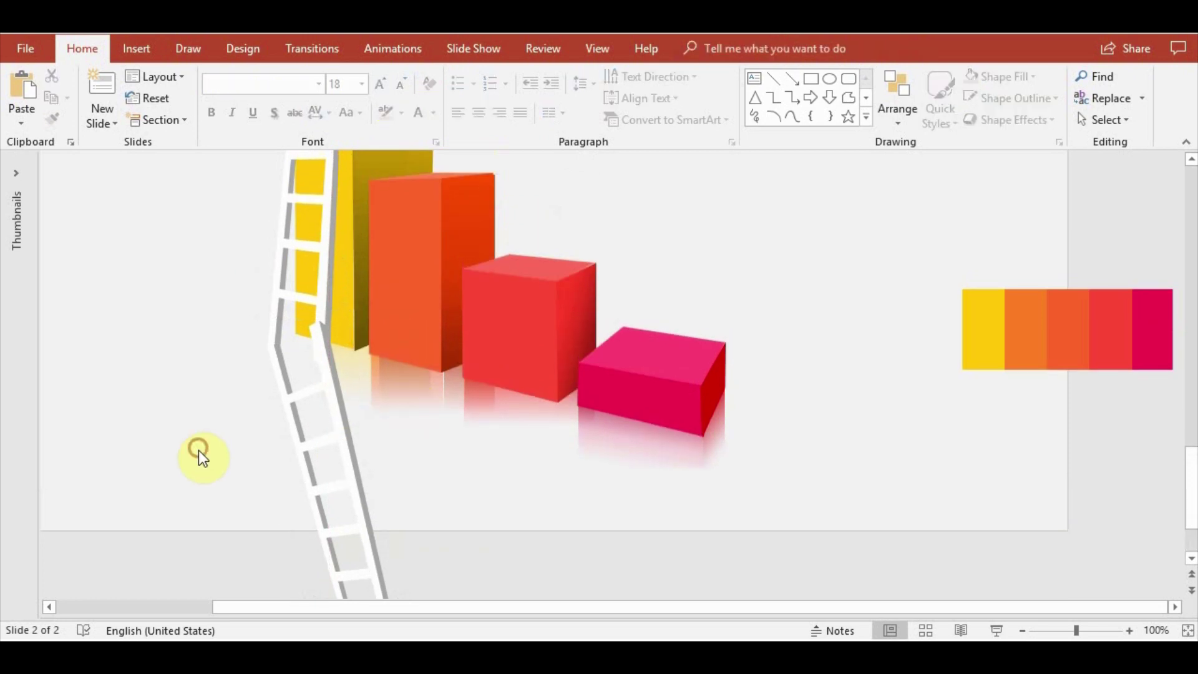
pyautogui.click(323, 406)
pyautogui.press('Tab')
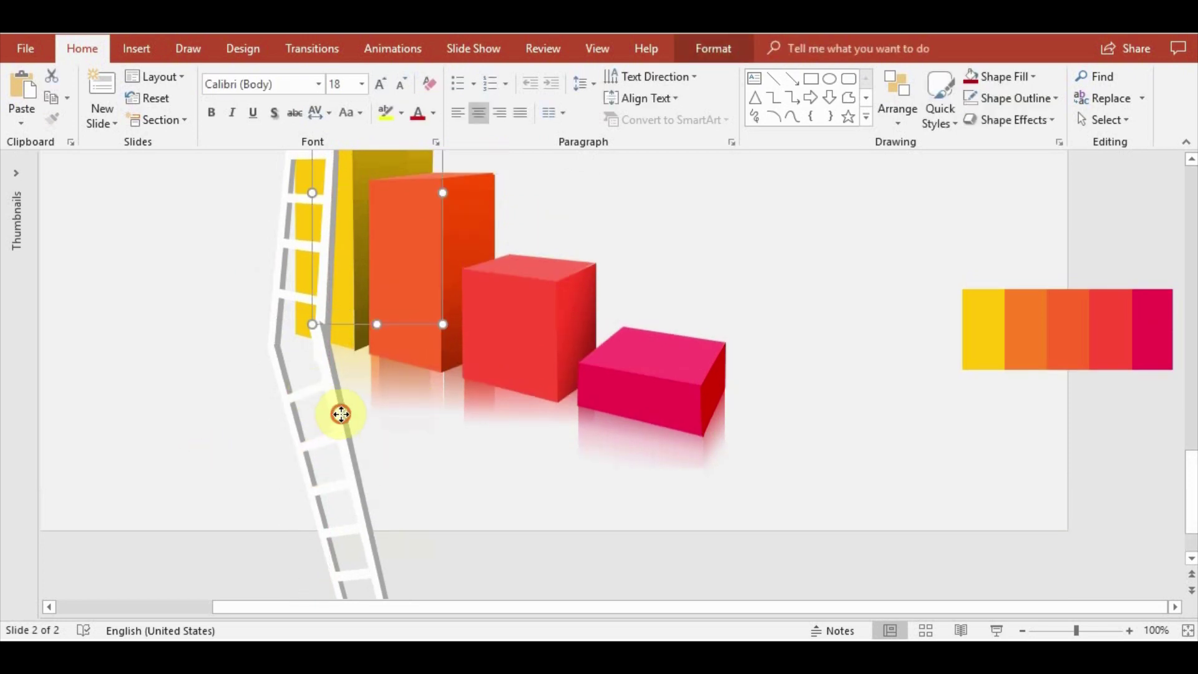
pyautogui.click(341, 416)
pyautogui.rightClick(342, 415)
pyautogui.moveTo(385, 210)
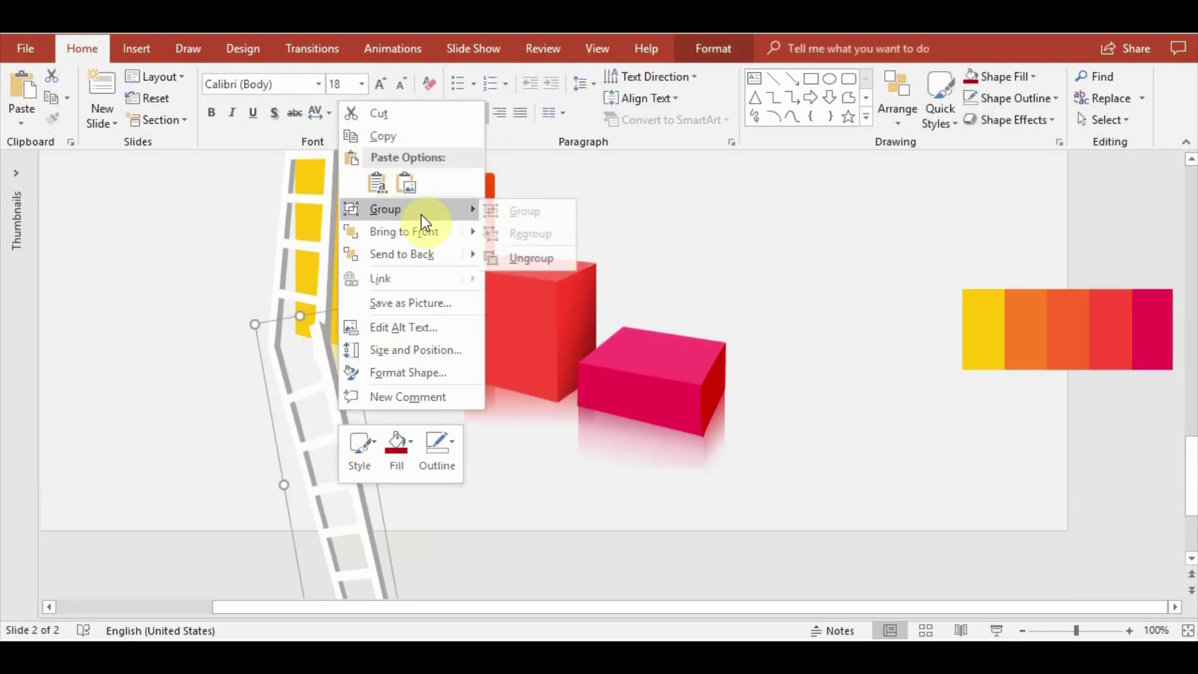
pyautogui.click(526, 261)
# Shift the transparent overlay rectangle left along the rail and change its stacking order
pyautogui.scroll(5, 404, 430)
pyautogui.scroll(3, 420, 463)
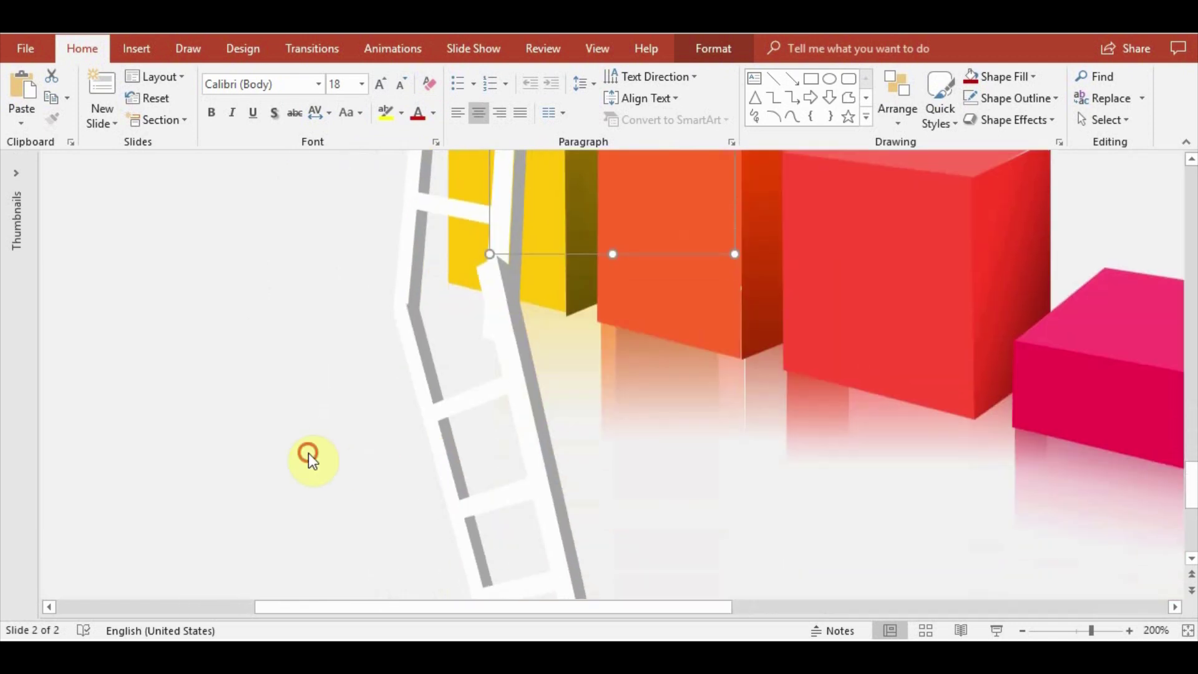
pyautogui.click(408, 339)
pyautogui.keyDown('ctrl'); pyautogui.scroll(5, 407, 350); pyautogui.keyUp('ctrl')
pyautogui.scroll(3, 487, 354)
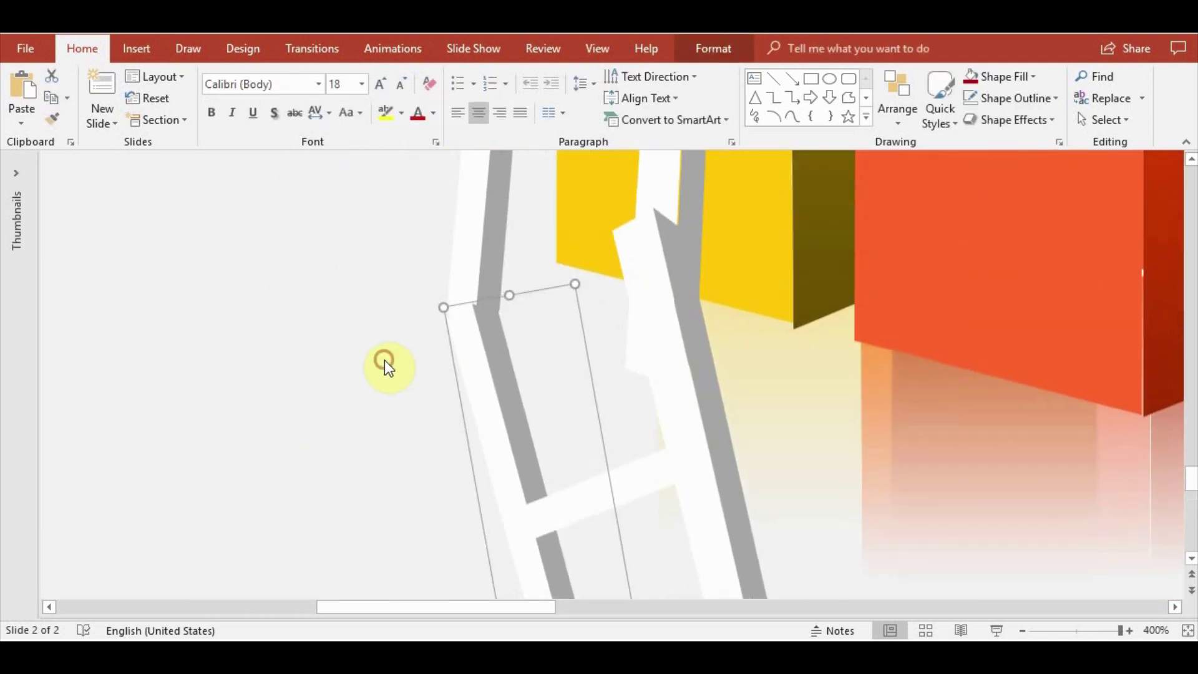
pyautogui.moveTo(496, 347); pyautogui.dragTo(459, 348)
pyautogui.click(466, 329)
pyautogui.click(467, 329)
pyautogui.click(898, 109)
pyautogui.click(915, 187)
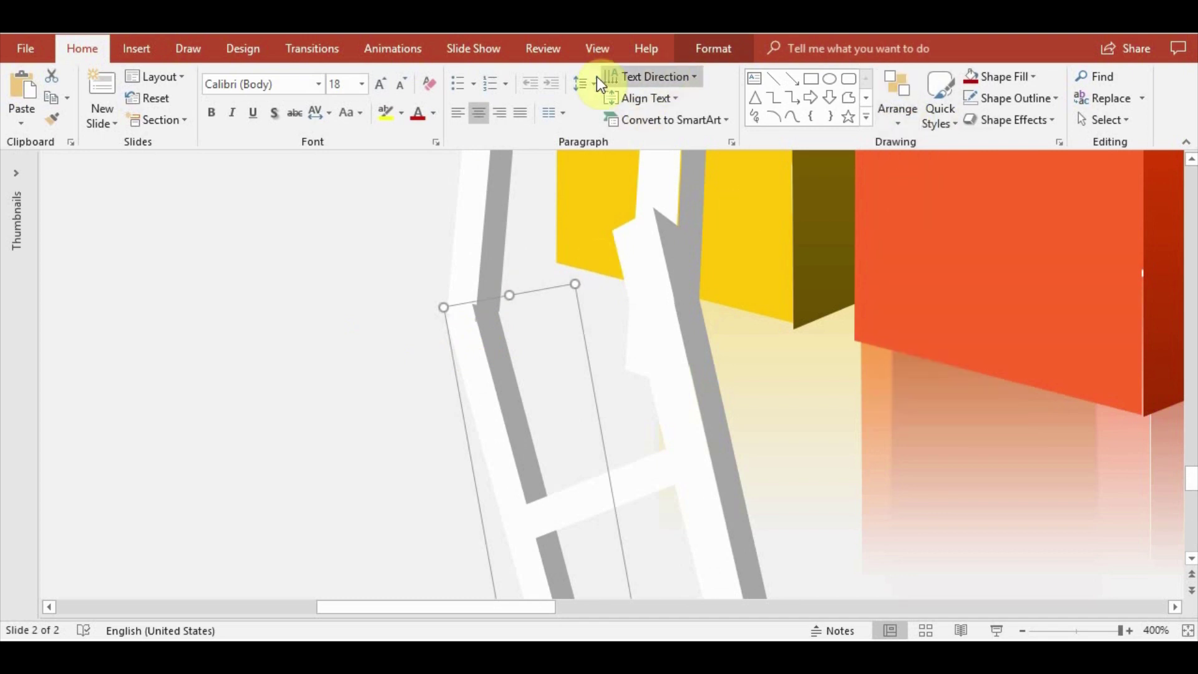
pyautogui.click(711, 49)
# Give the overlay a linear gradient fill and move its end stop near the start
pyautogui.click(523, 142)
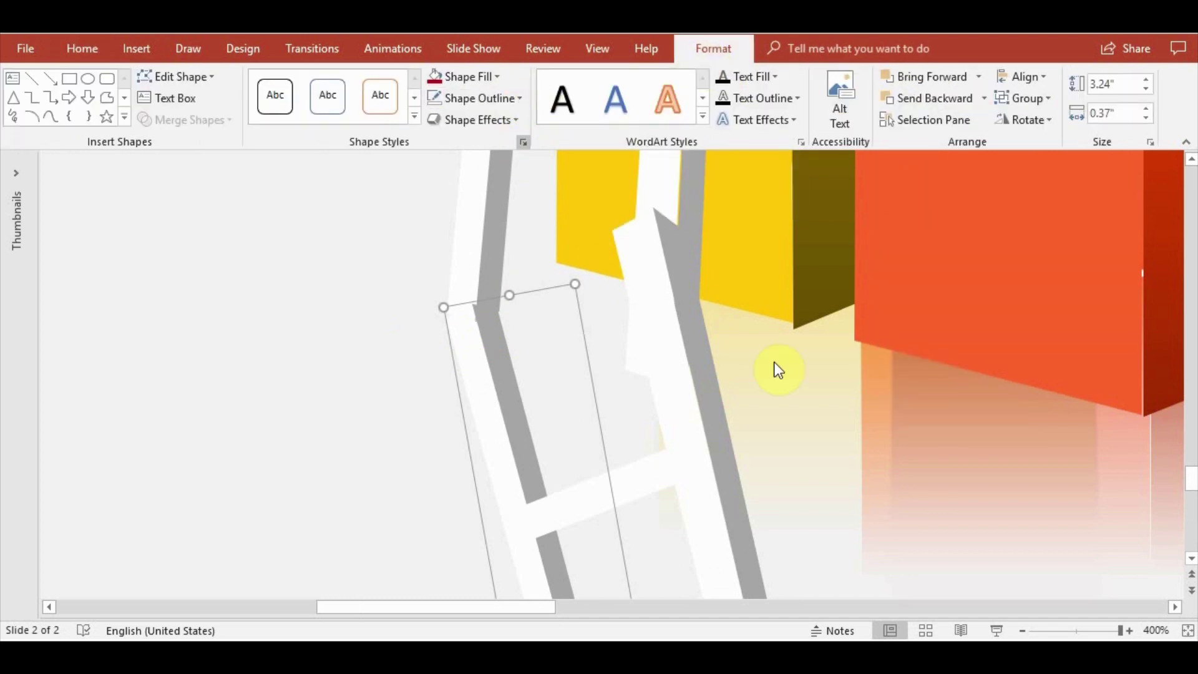
pyautogui.click(497, 76)
pyautogui.moveTo(477, 372)
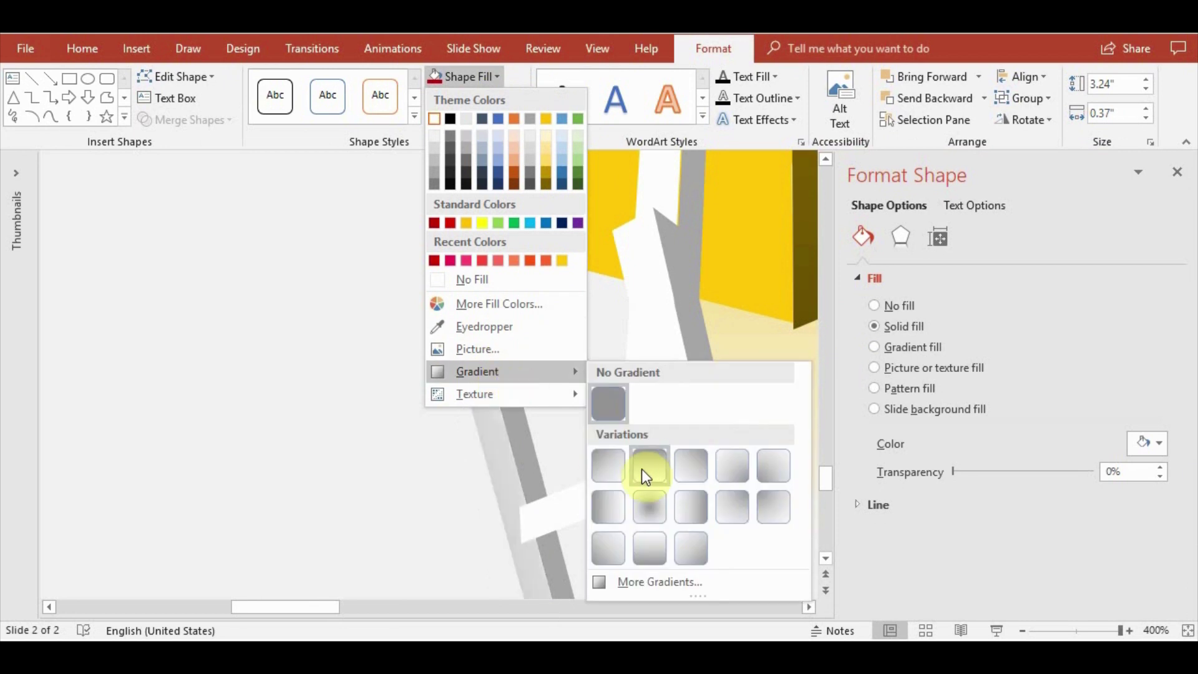
pyautogui.click(648, 468)
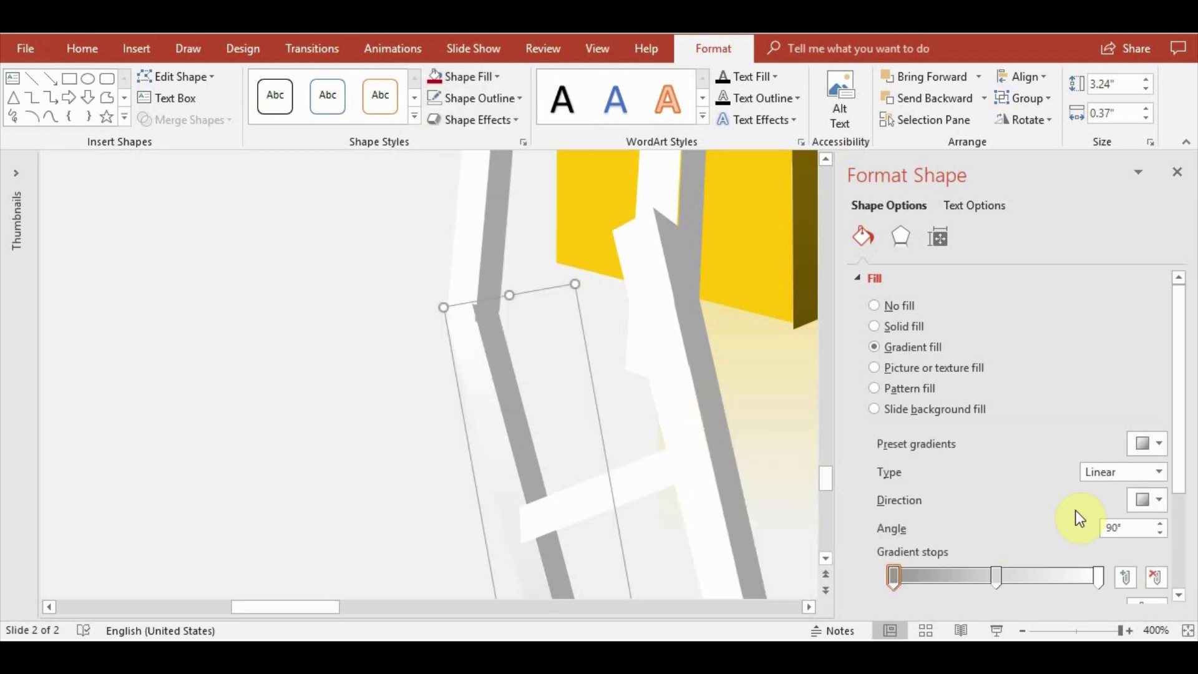
pyautogui.click(1181, 535)
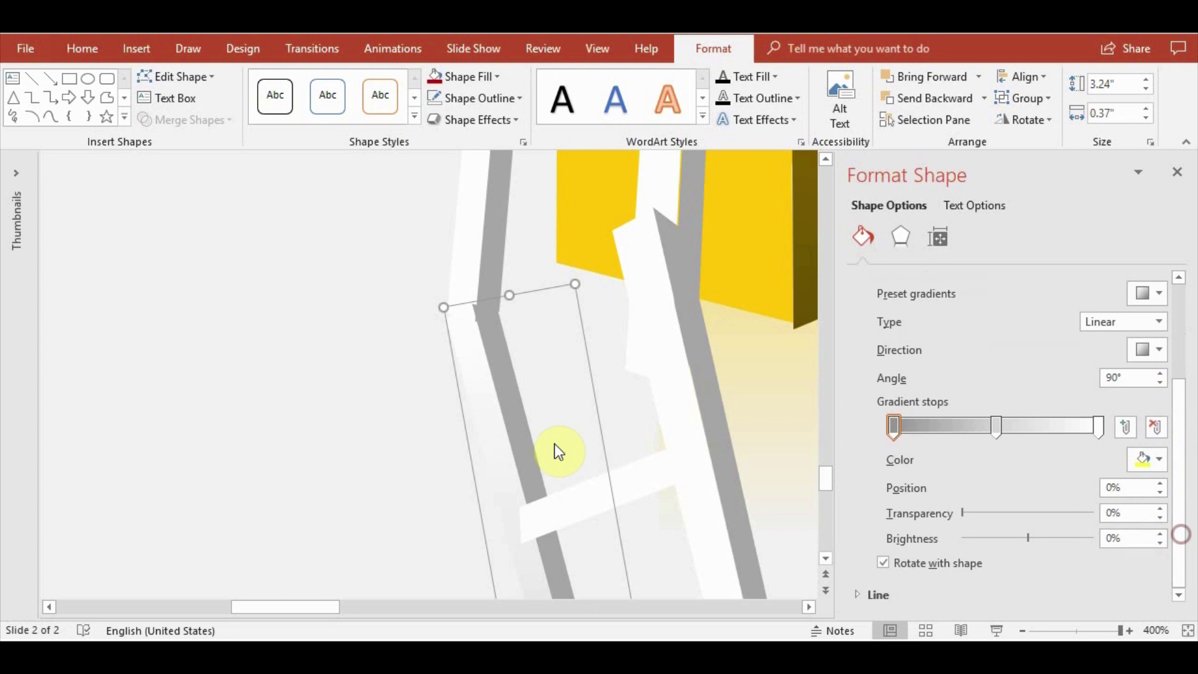
pyautogui.scroll(-5, 557, 451)
pyautogui.click(1100, 431)
pyautogui.moveTo(1099, 432); pyautogui.dragTo(900, 422)
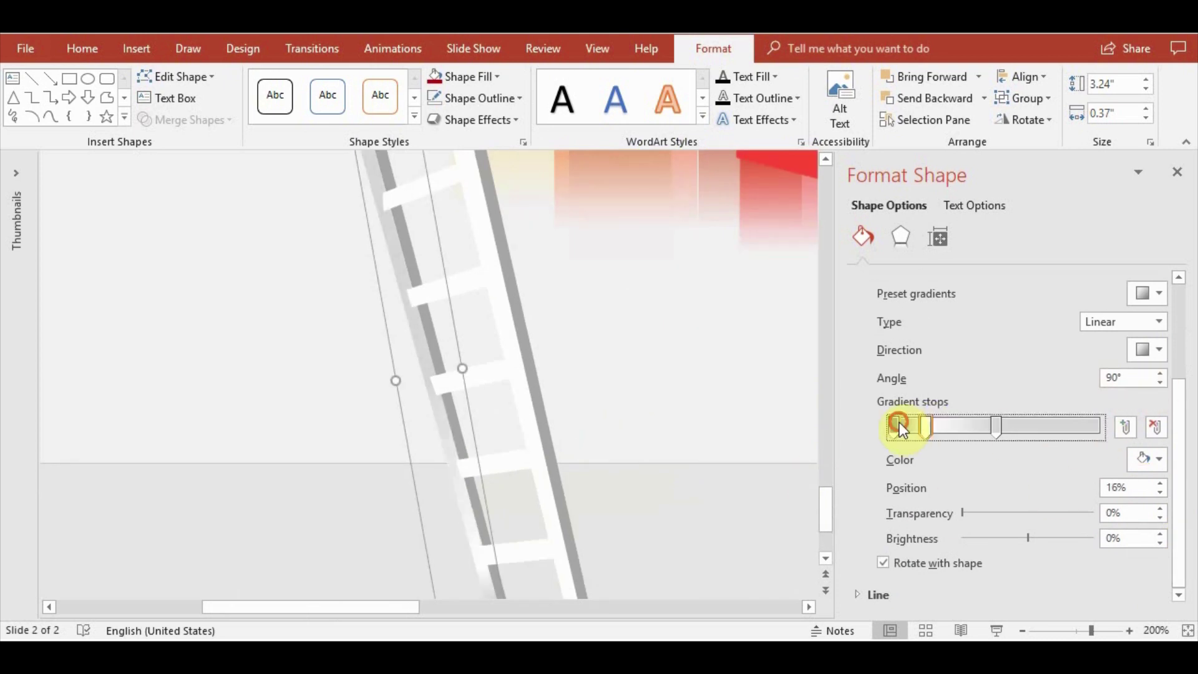
# Add a stop, colour the stops white, and make the middle stop 73% transparent
pyautogui.click(995, 427)
pyautogui.click(1099, 428)
pyautogui.click(1145, 459)
pyautogui.click(1048, 258)
pyautogui.click(996, 427)
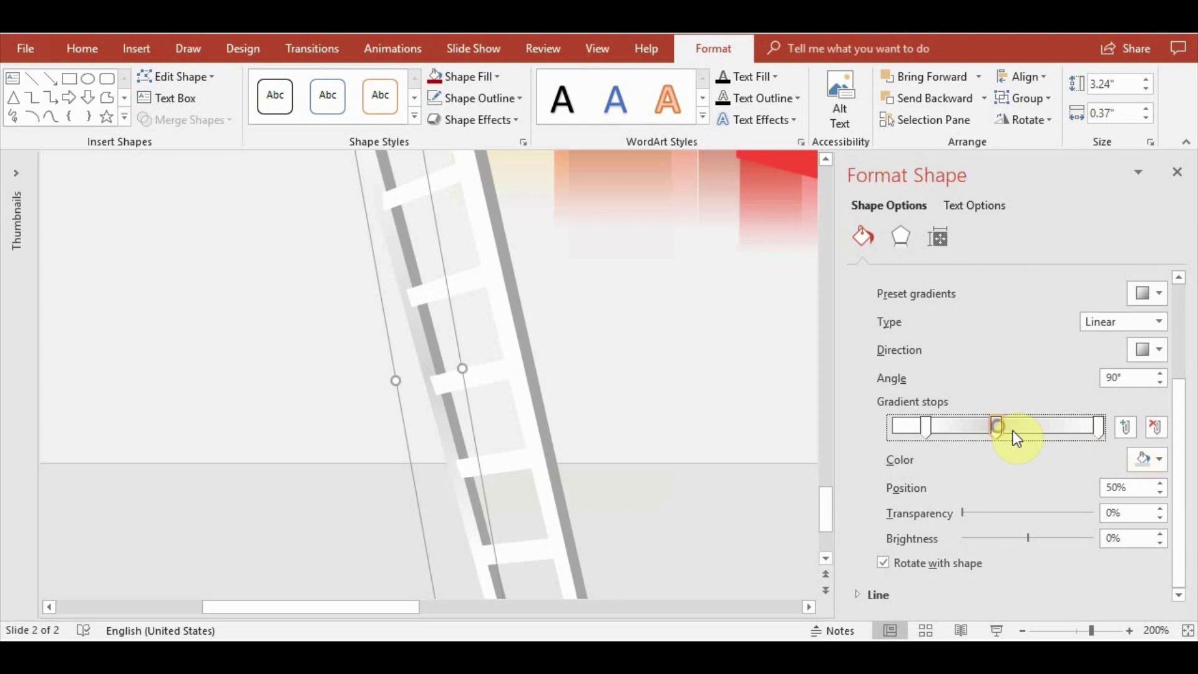
pyautogui.click(1151, 459)
pyautogui.click(1045, 260)
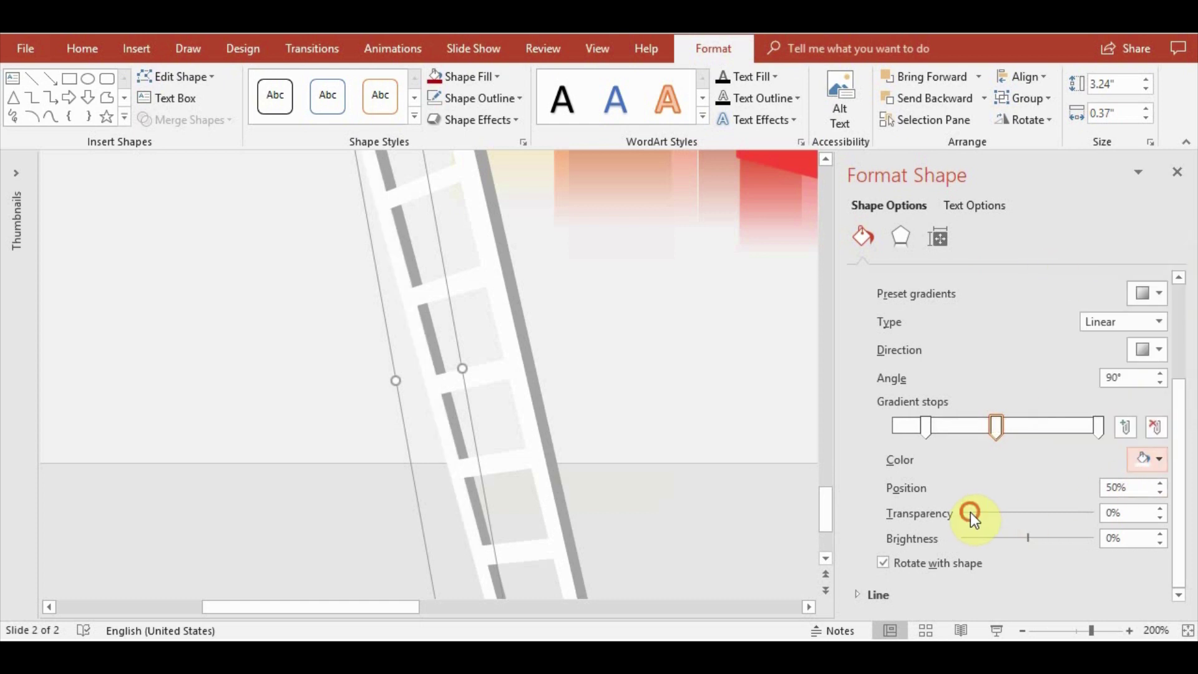
pyautogui.moveTo(966, 513)
pyautogui.mouseDown()
pyautogui.moveTo(1077, 513)
pyautogui.moveTo(1066, 513)
pyautogui.mouseUp()
# Make the 16% stop fully transparent and slide the stops to about 65% and 77%
pyautogui.click(927, 428)
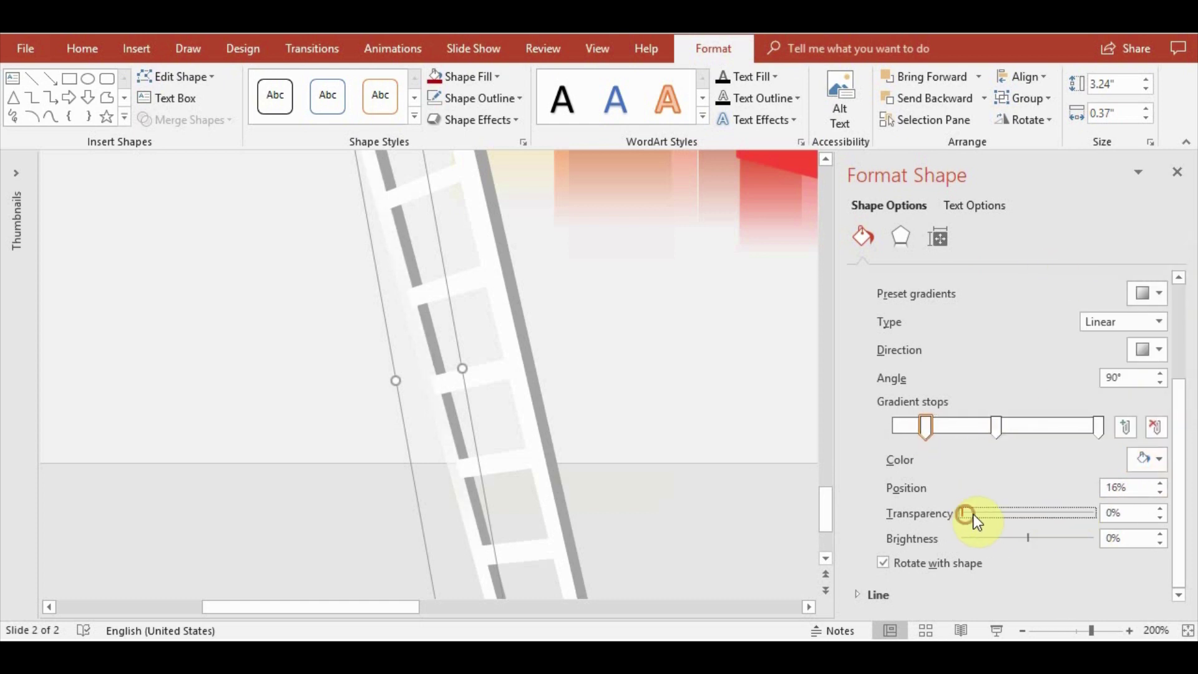
pyautogui.moveTo(972, 514); pyautogui.dragTo(1136, 524)
pyautogui.scroll(2, 609, 431)
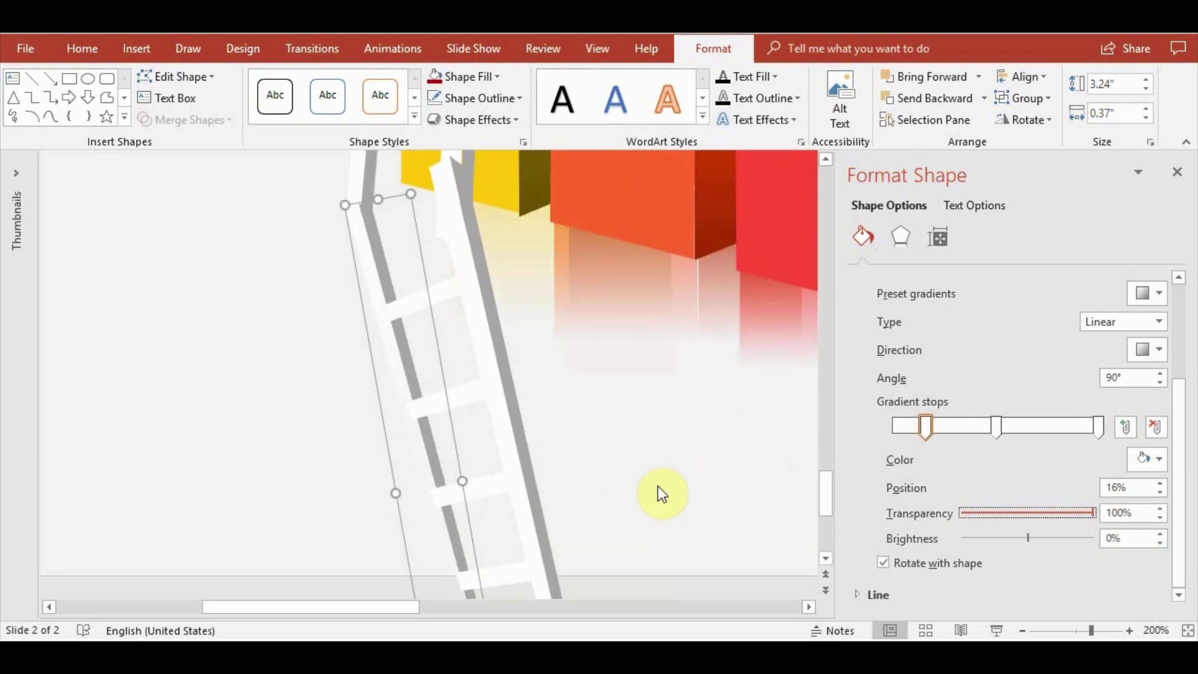
pyautogui.moveTo(996, 427); pyautogui.dragTo(1052, 428)
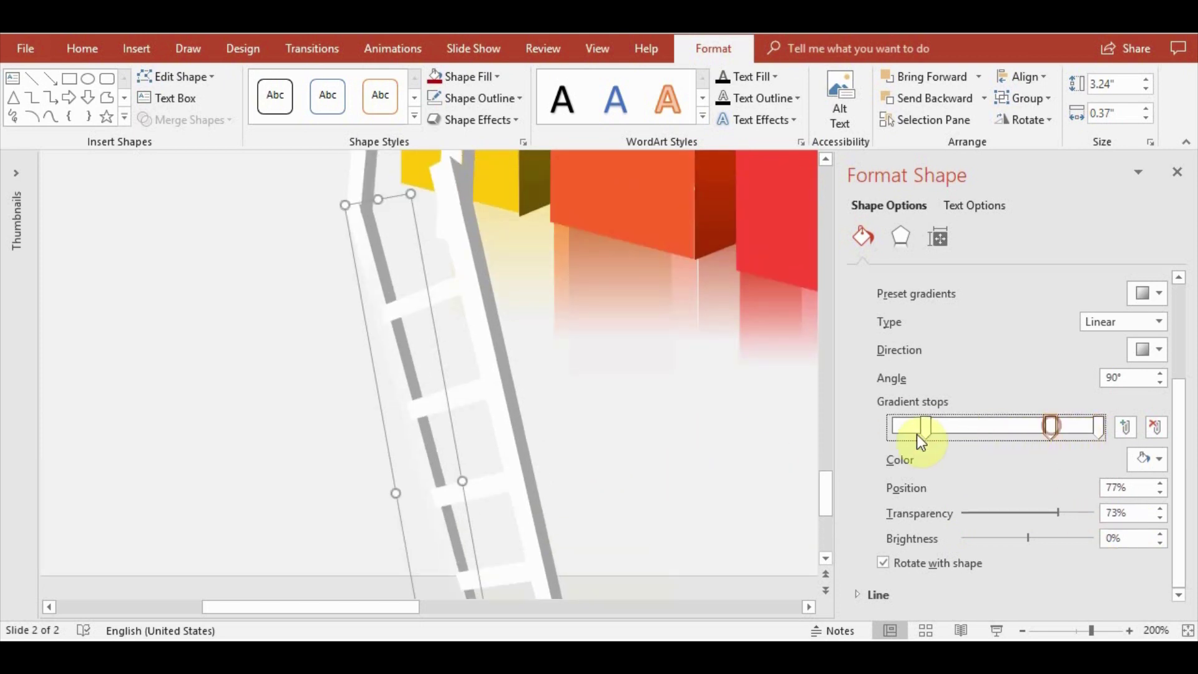
pyautogui.moveTo(926, 428)
pyautogui.mouseDown()
pyautogui.moveTo(1031, 435)
pyautogui.moveTo(1022, 442)
pyautogui.mouseUp()
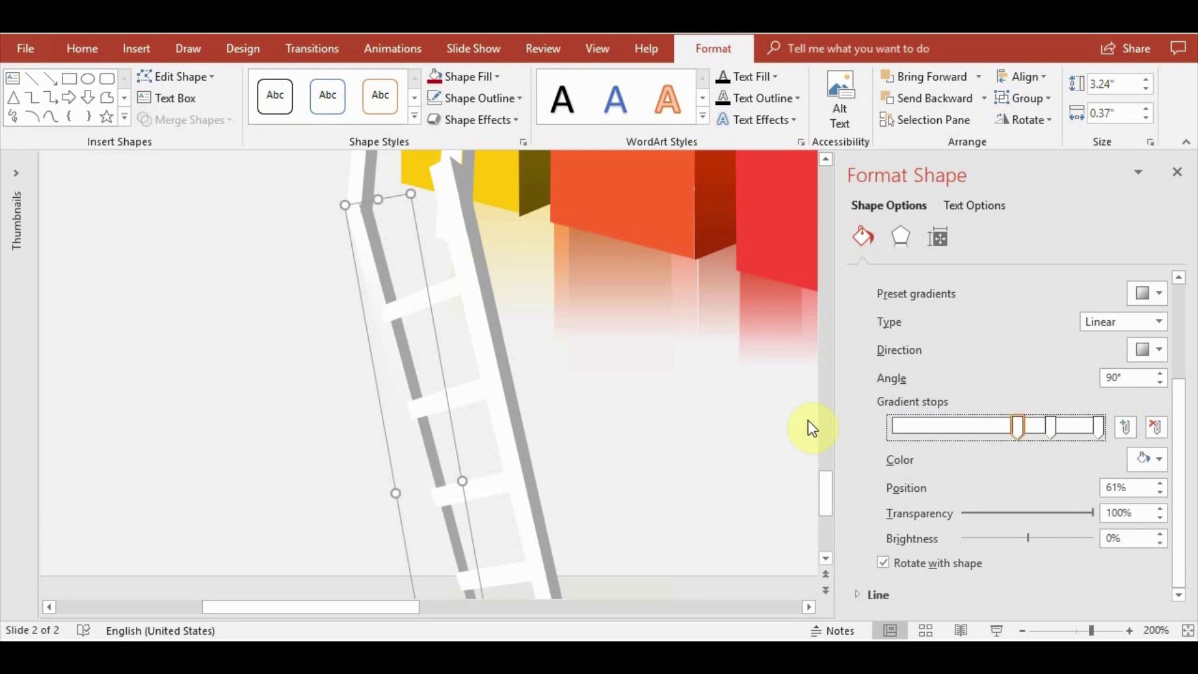
# Nudge a gradient stop on the reflection overlay slightly left
pyautogui.click(478, 316)
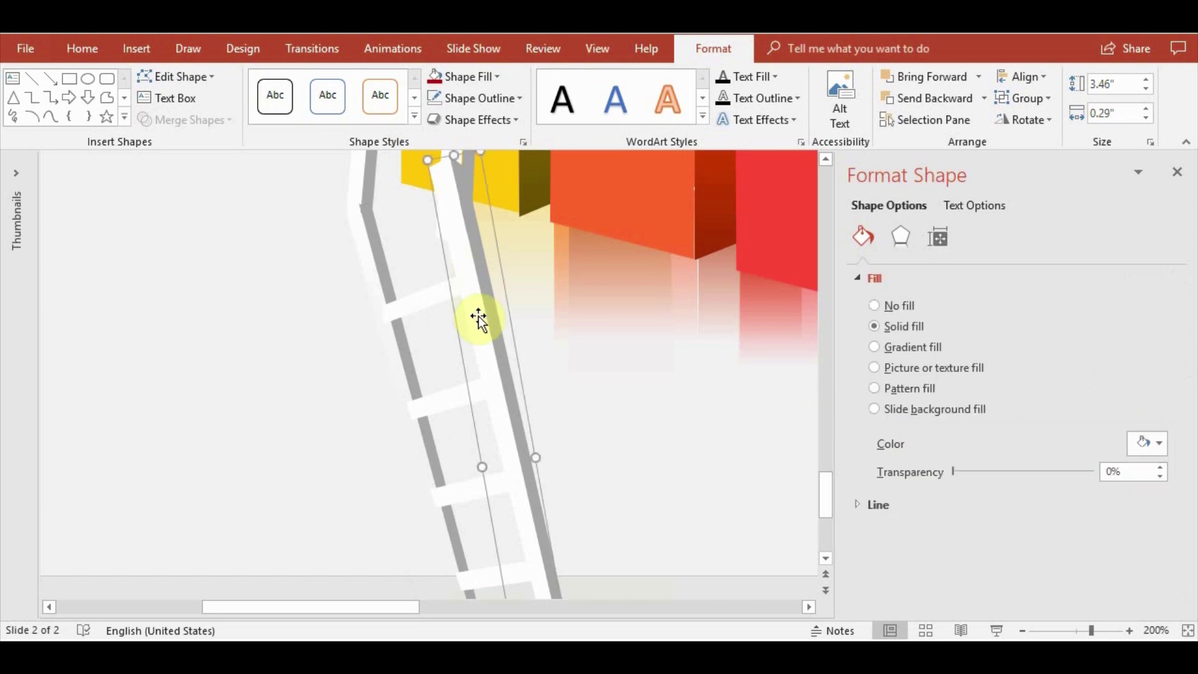
pyautogui.click(367, 276)
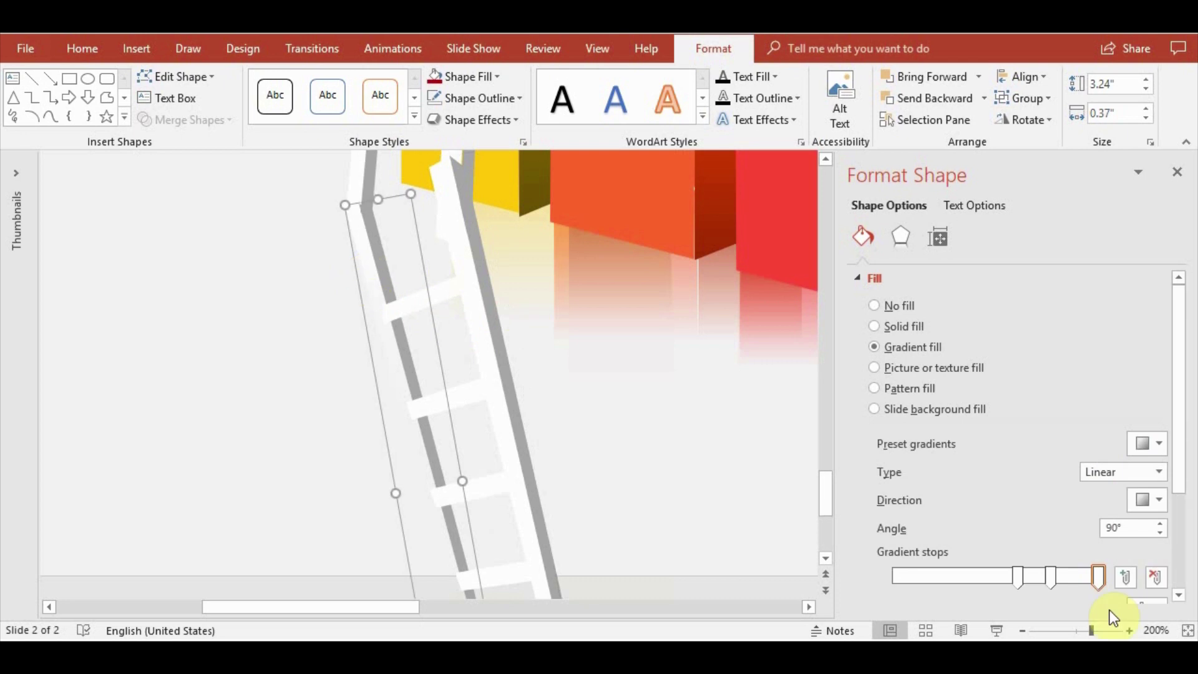
pyautogui.moveTo(1016, 578); pyautogui.dragTo(994, 567)
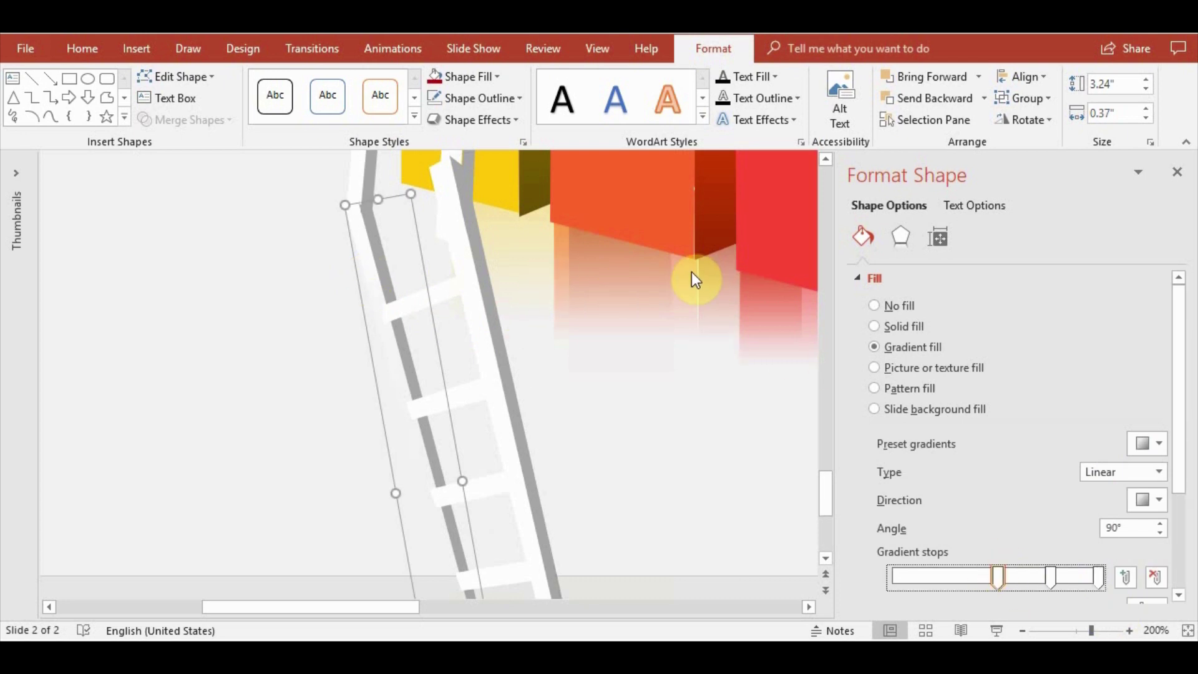
# Give the ladder rail a gradient fill with a light grey-white stop at the right end
pyautogui.click(460, 242)
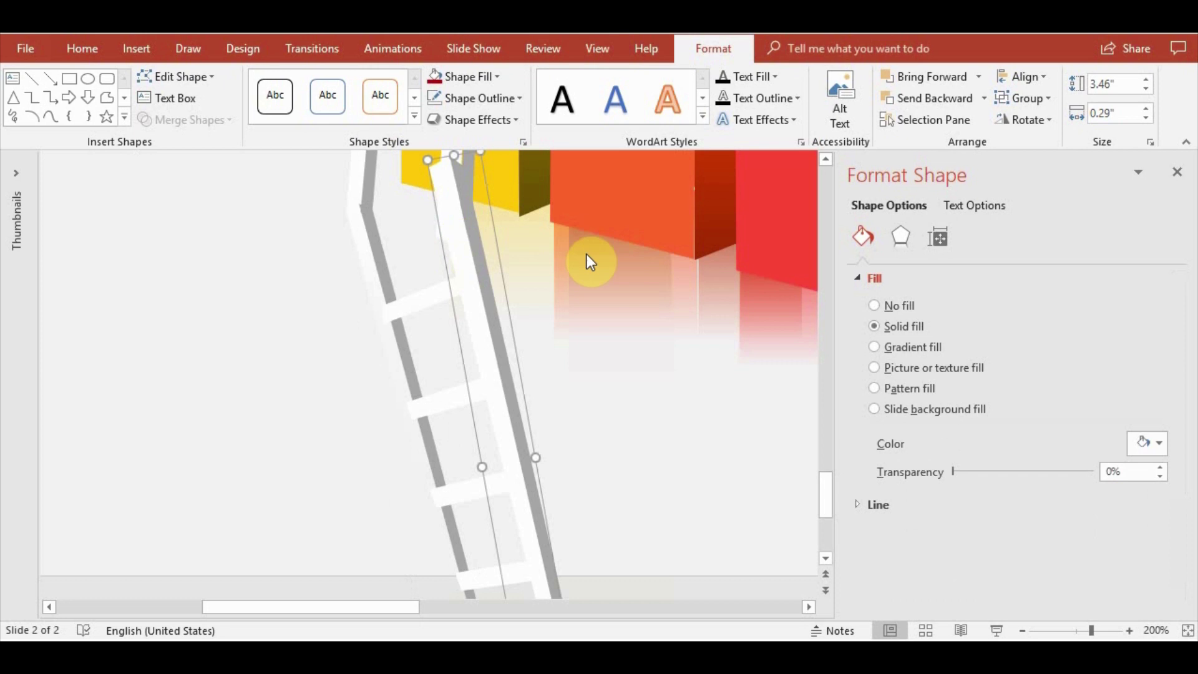
pyautogui.click(481, 78)
pyautogui.moveTo(477, 372)
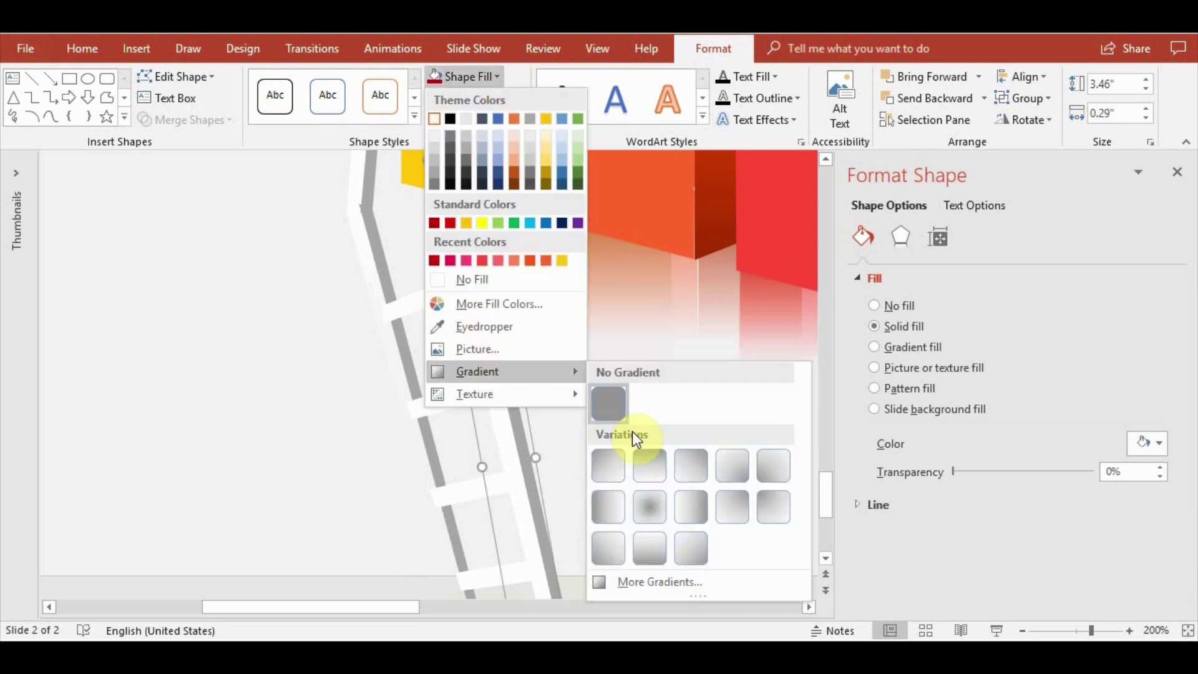
pyautogui.click(649, 465)
pyautogui.moveTo(1105, 578); pyautogui.dragTo(901, 579)
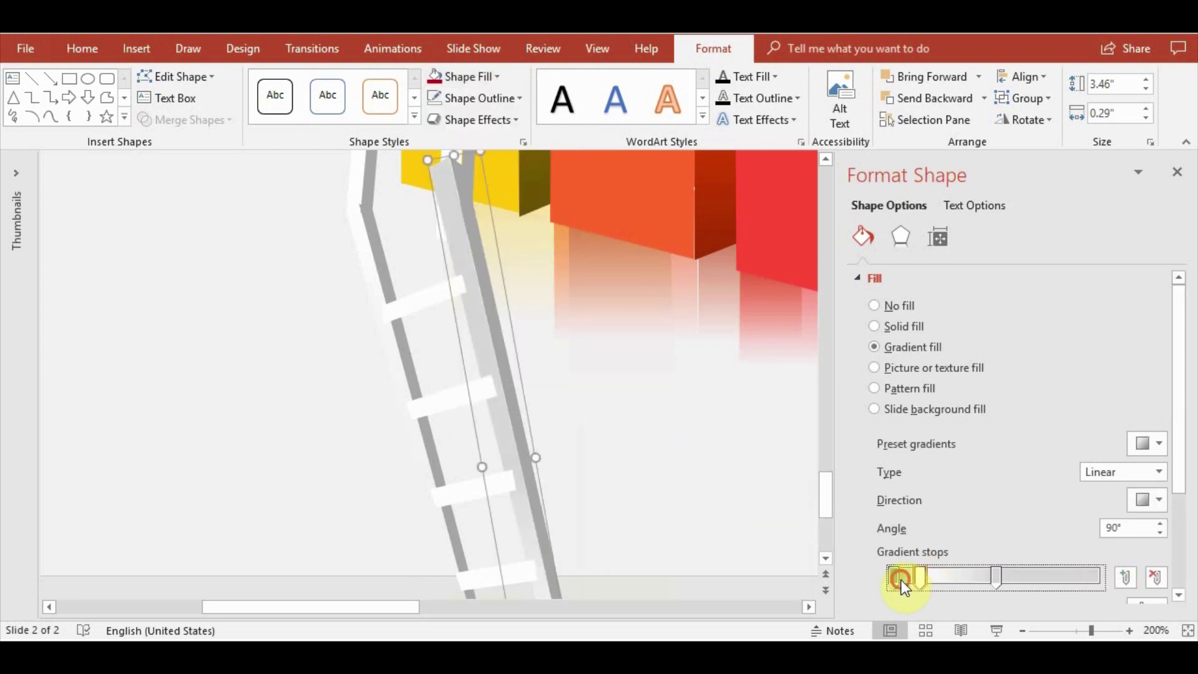
pyautogui.moveTo(1178, 461); pyautogui.dragTo(1178, 510)
pyautogui.click(1147, 529)
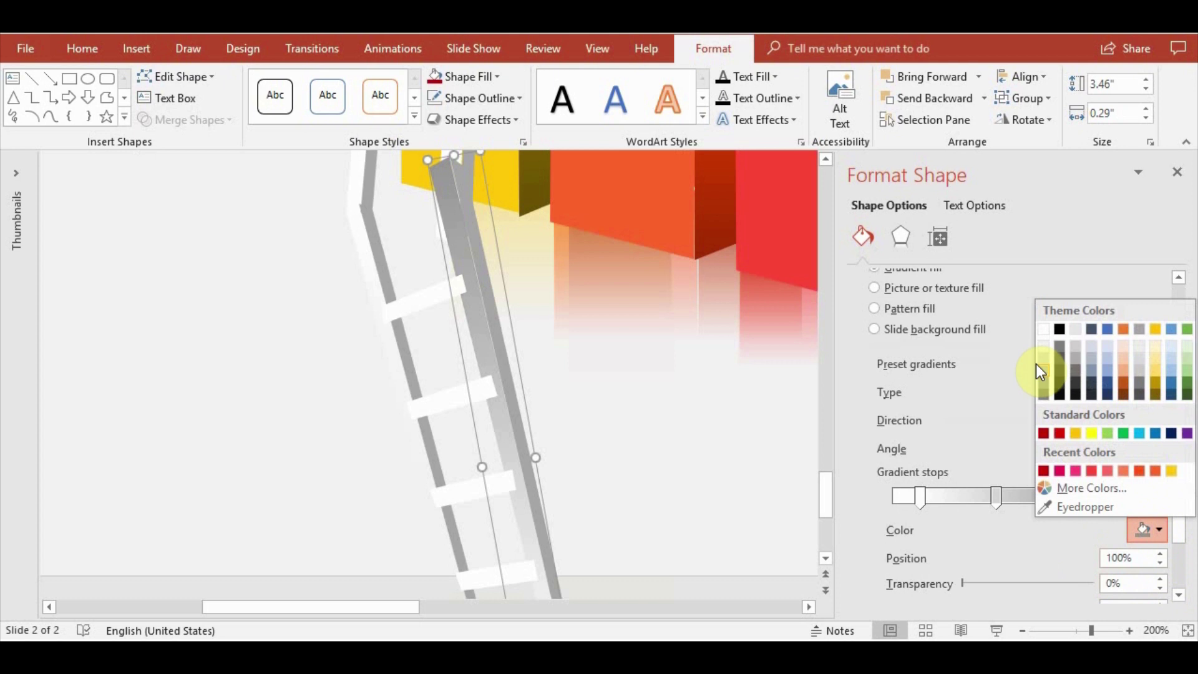
pyautogui.click(1040, 372)
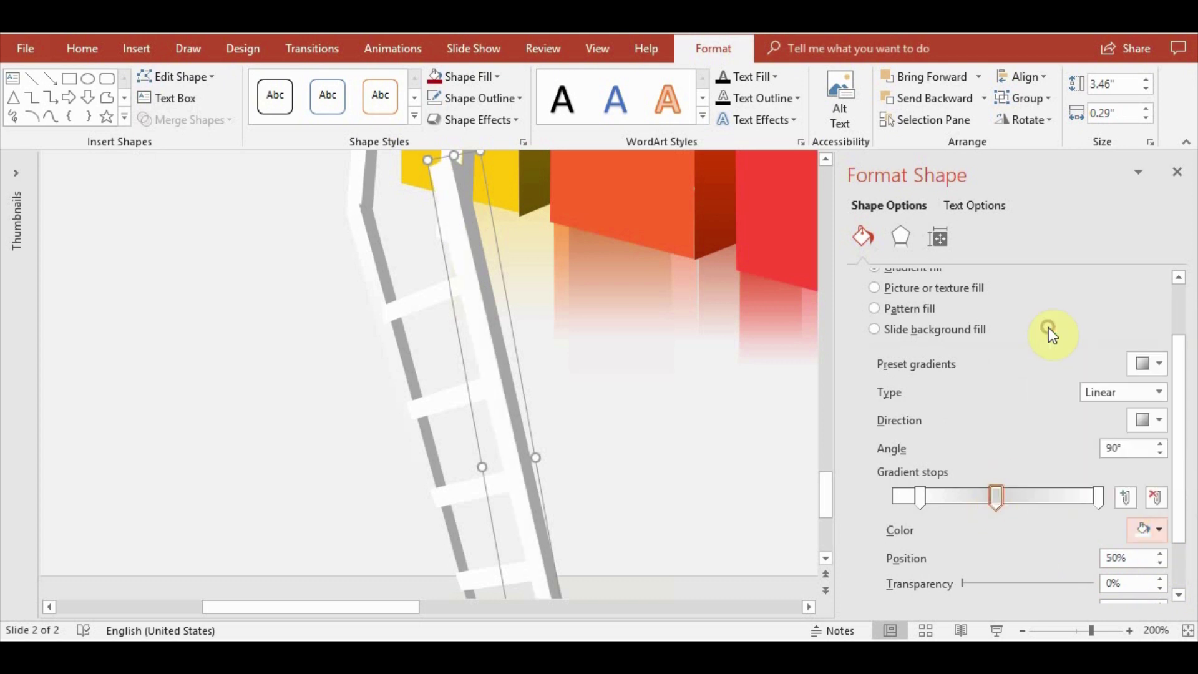
pyautogui.moveTo(920, 497); pyautogui.dragTo(1095, 498)
# On the right reflected rail, make the middle stop 72% transparent and another fully transparent
pyautogui.click(366, 246)
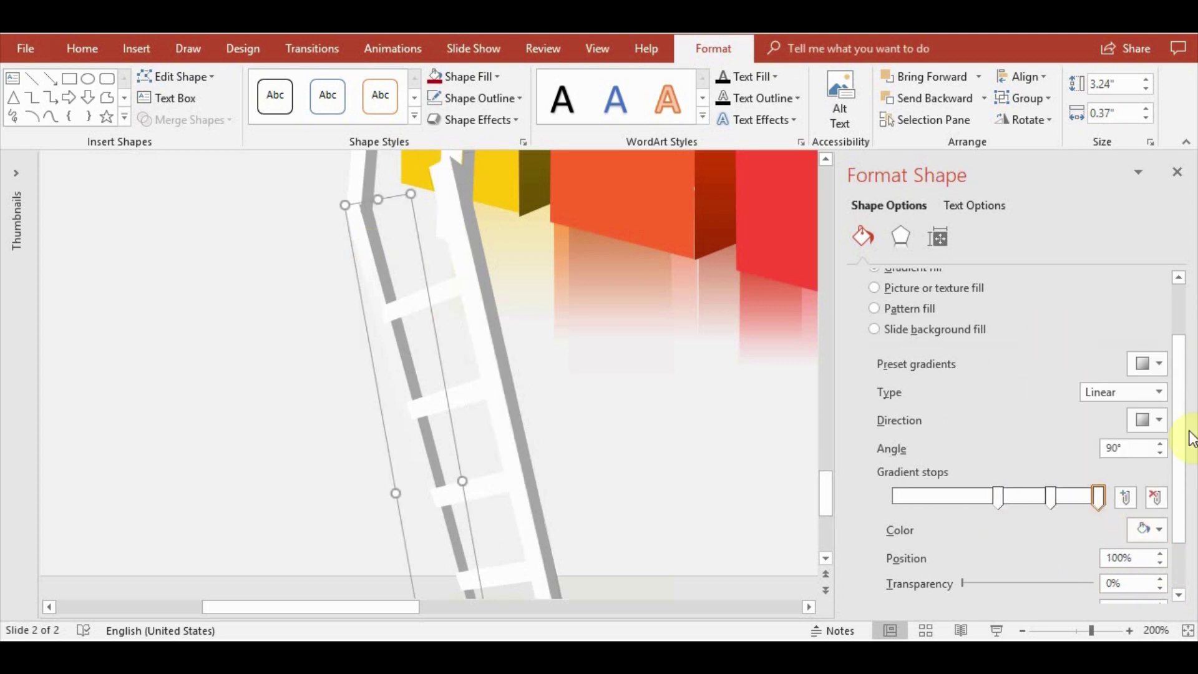
pyautogui.click(1052, 497)
pyautogui.click(511, 316)
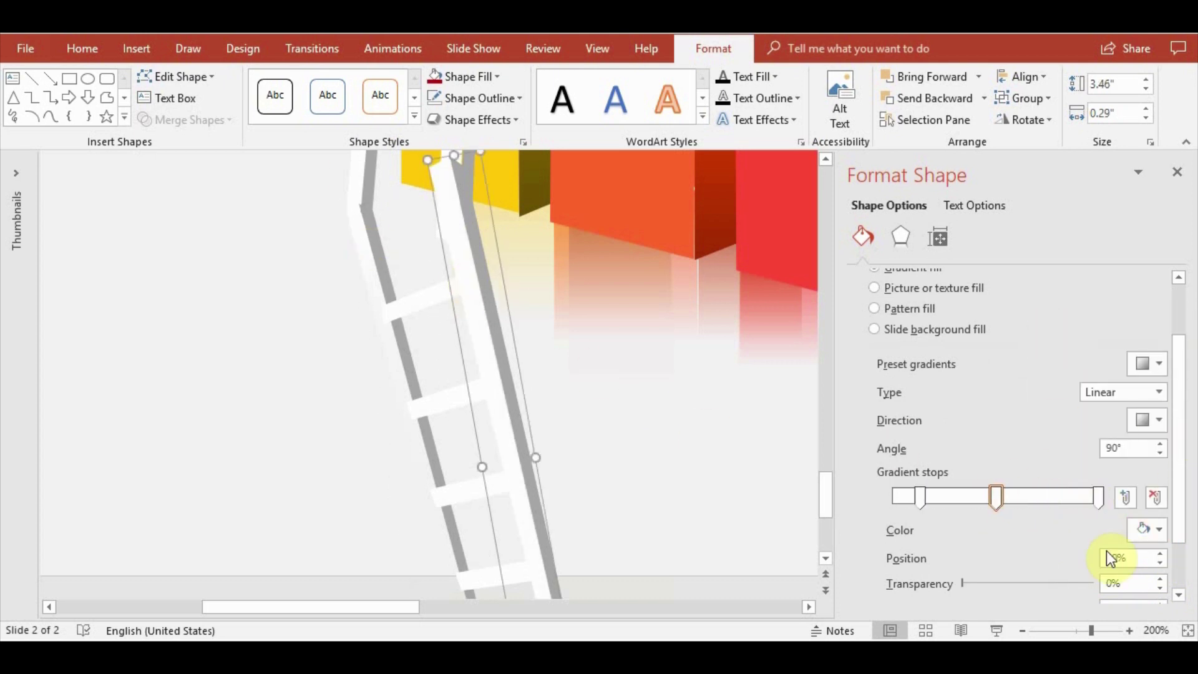
pyautogui.moveTo(963, 582); pyautogui.dragTo(1057, 583)
pyautogui.moveTo(997, 497); pyautogui.dragTo(1048, 500)
pyautogui.moveTo(921, 497); pyautogui.dragTo(1020, 499)
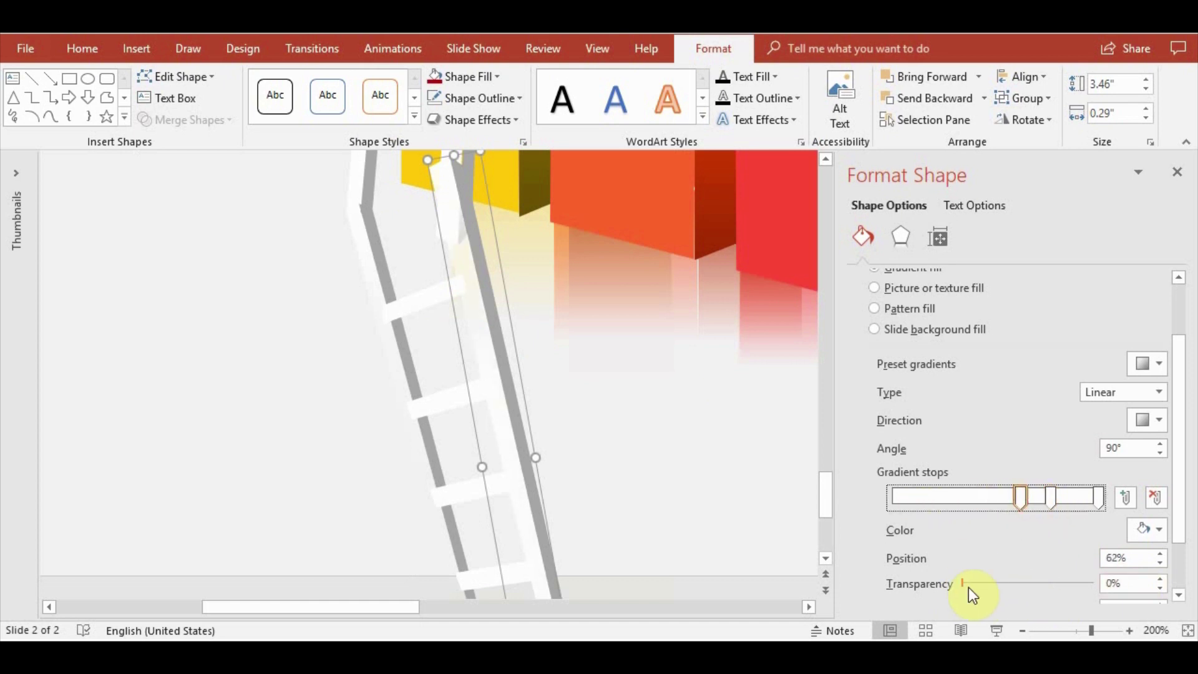
pyautogui.moveTo(964, 582); pyautogui.dragTo(1107, 586)
pyautogui.moveTo(1021, 498); pyautogui.dragTo(1003, 497)
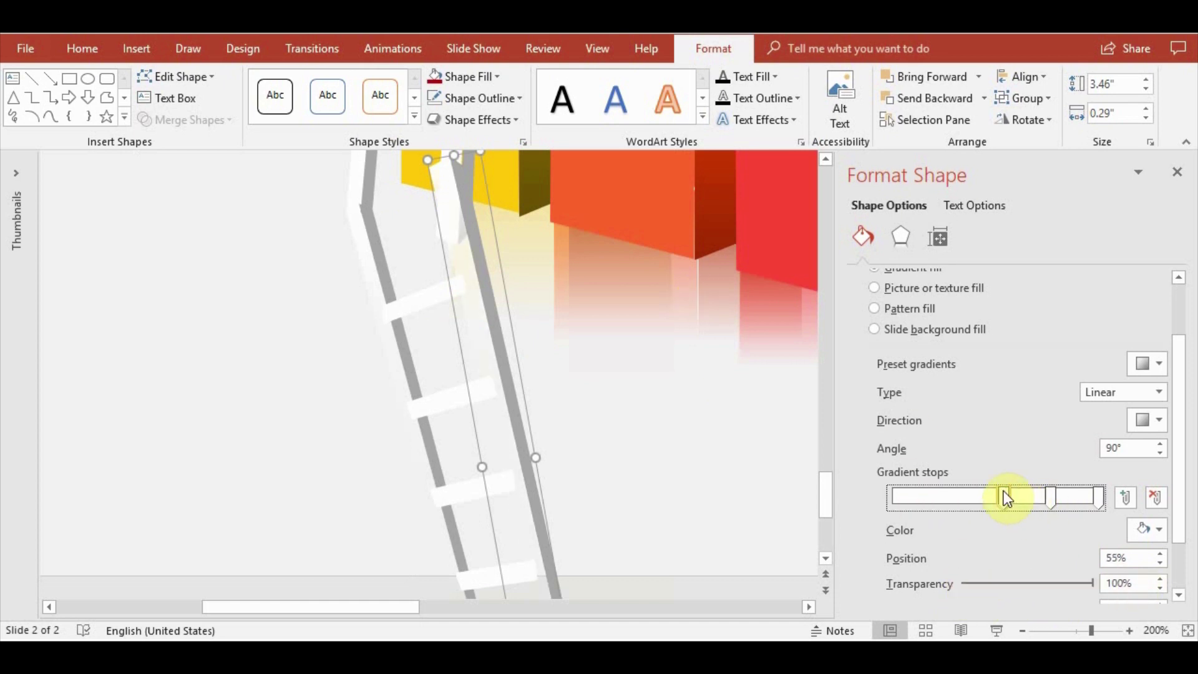
# Position the reflected rail's stops at 50%, 72% and 93%, the last fully opaque
pyautogui.click(368, 286)
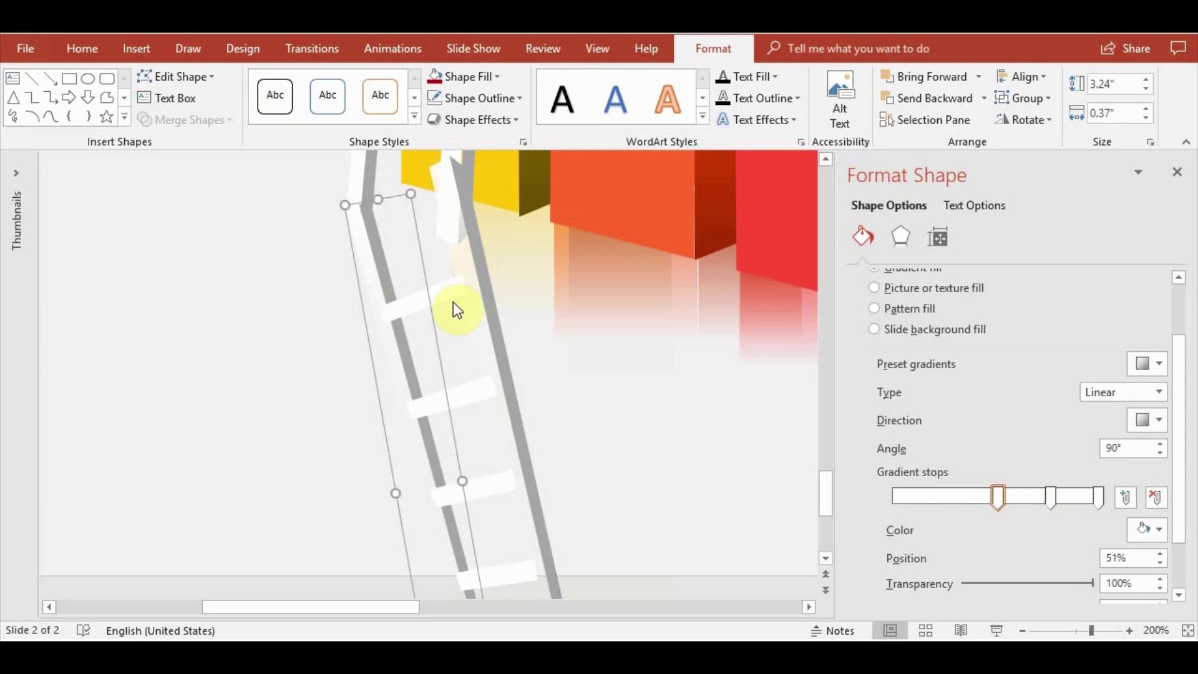
pyautogui.click(471, 298)
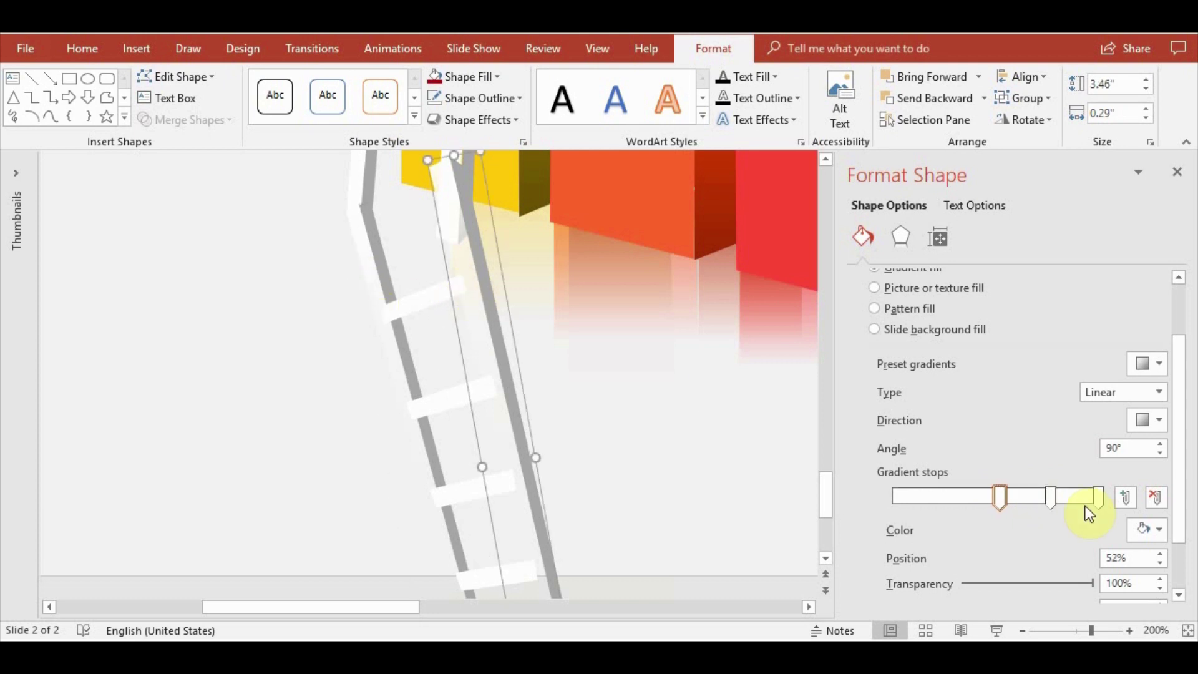
pyautogui.moveTo(1003, 499)
pyautogui.mouseDown()
pyautogui.moveTo(1086, 505)
pyautogui.moveTo(1042, 496)
pyautogui.mouseUp()
pyautogui.click(1051, 496)
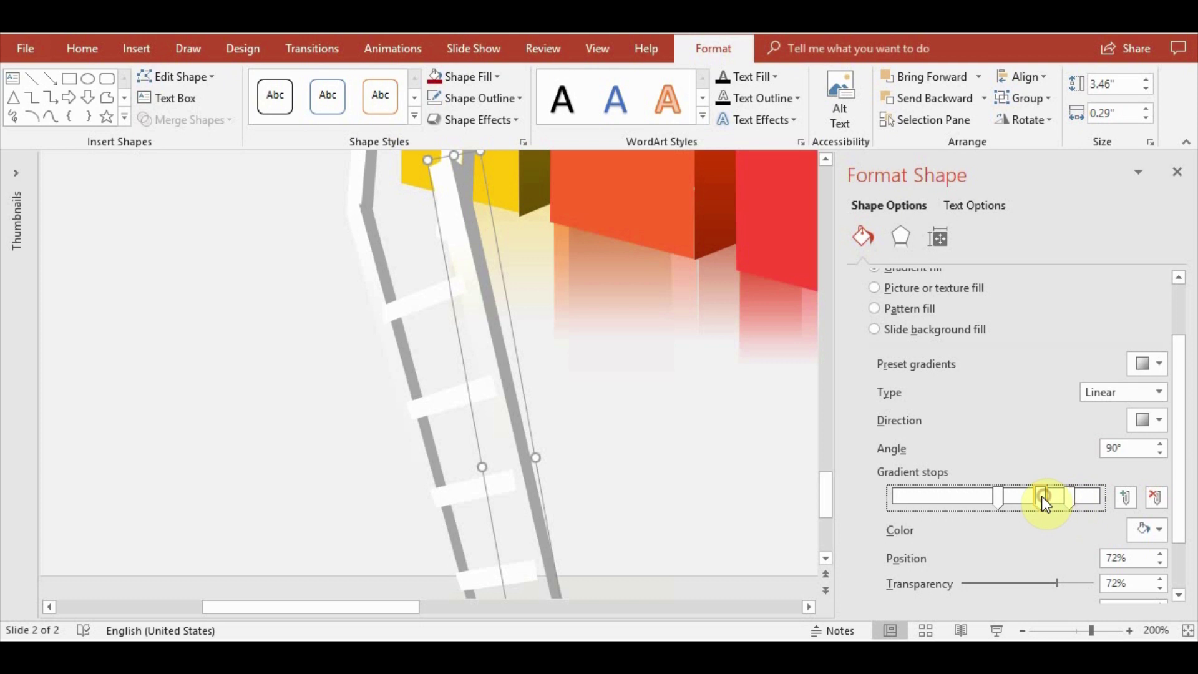
pyautogui.click(1083, 497)
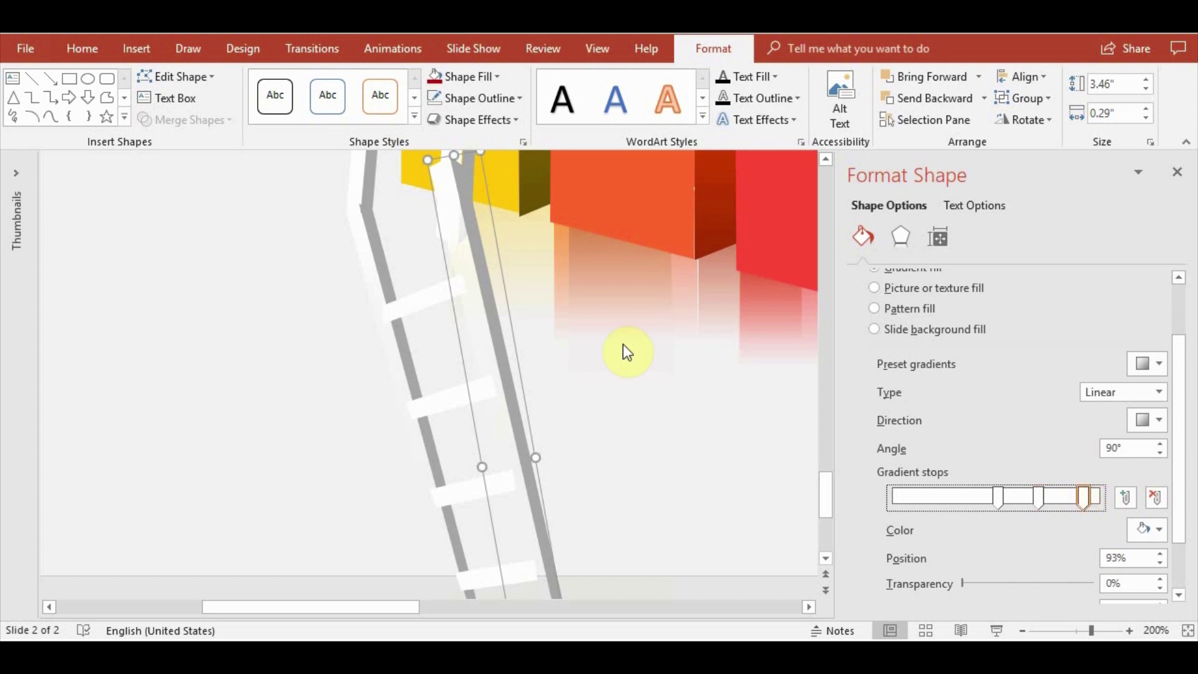
# Fill the left reflected ladder rail with a darker grey
pyautogui.click(388, 269)
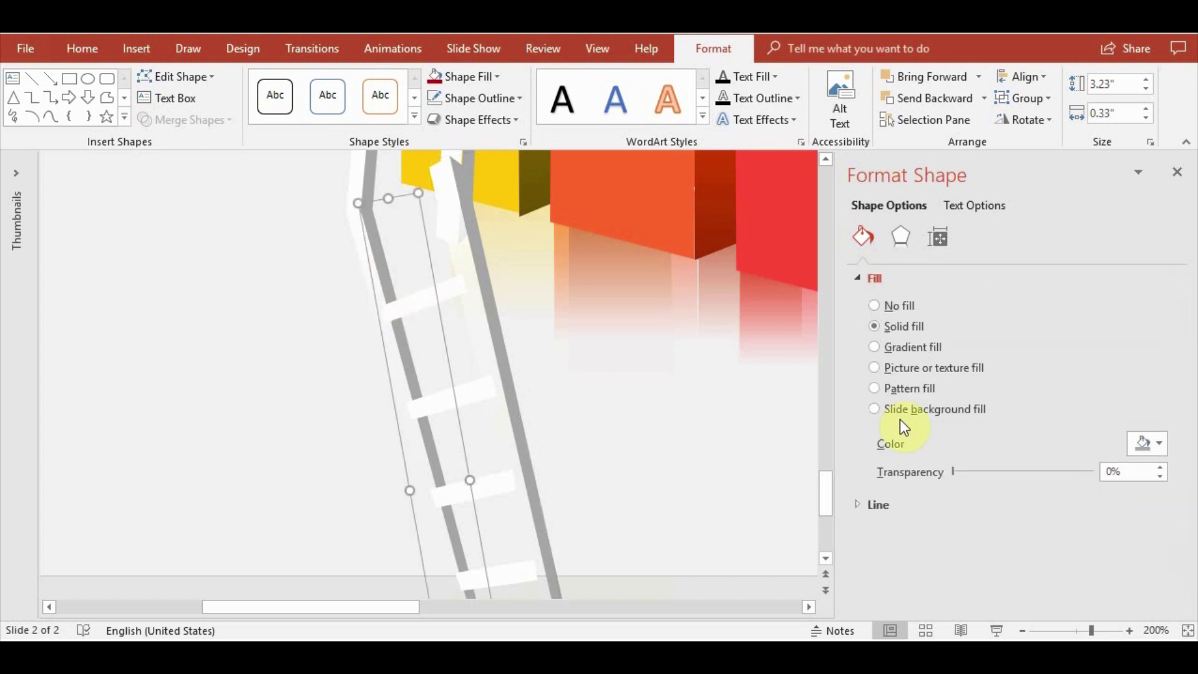
pyautogui.click(933, 349)
pyautogui.moveTo(1179, 387); pyautogui.dragTo(1182, 424)
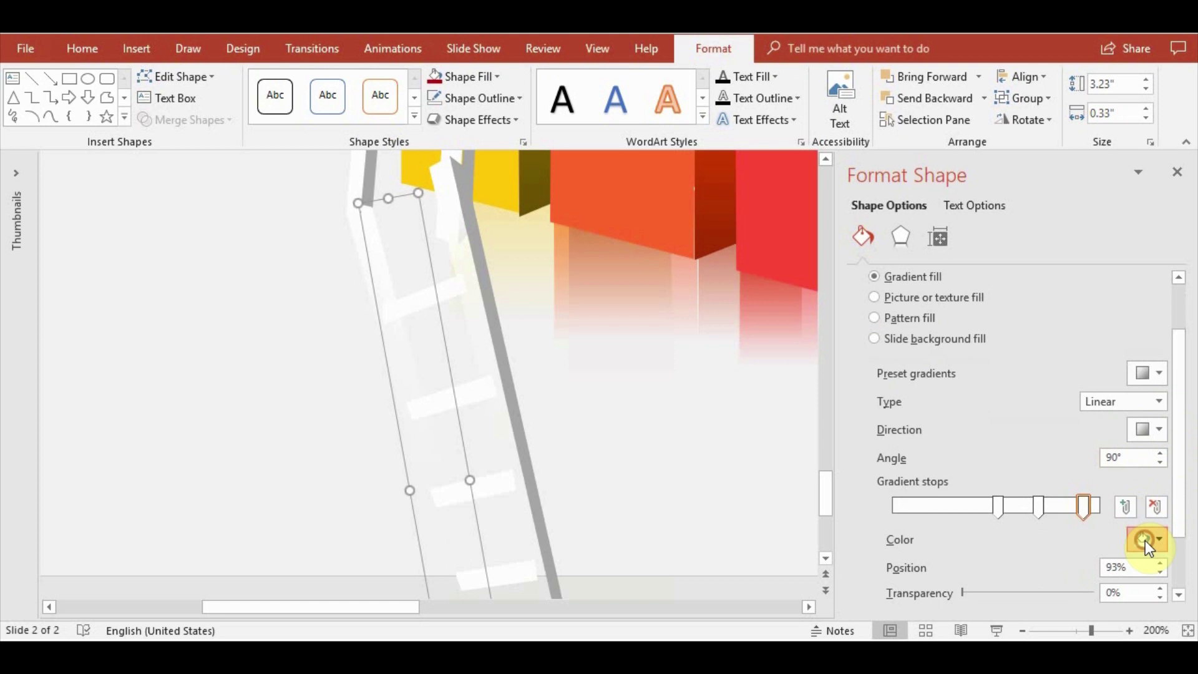
pyautogui.click(1147, 539)
pyautogui.click(1043, 372)
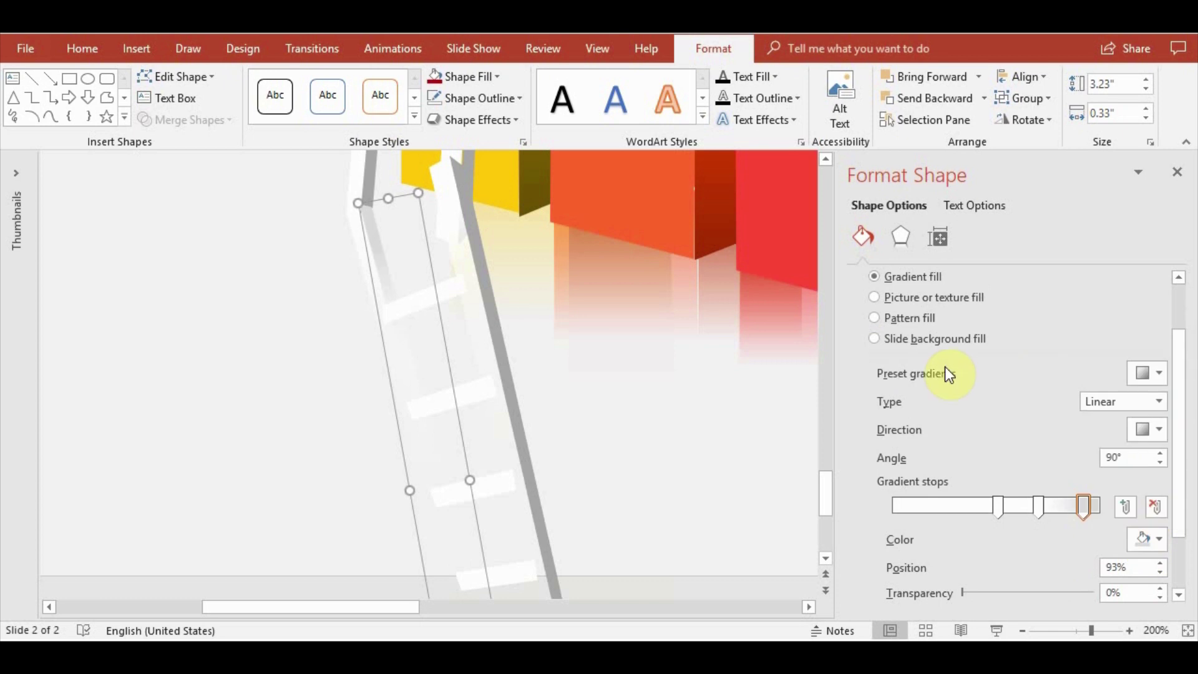
# Give the right reflected rail a gradient and move its last stop left
pyautogui.click(494, 310)
pyautogui.click(899, 348)
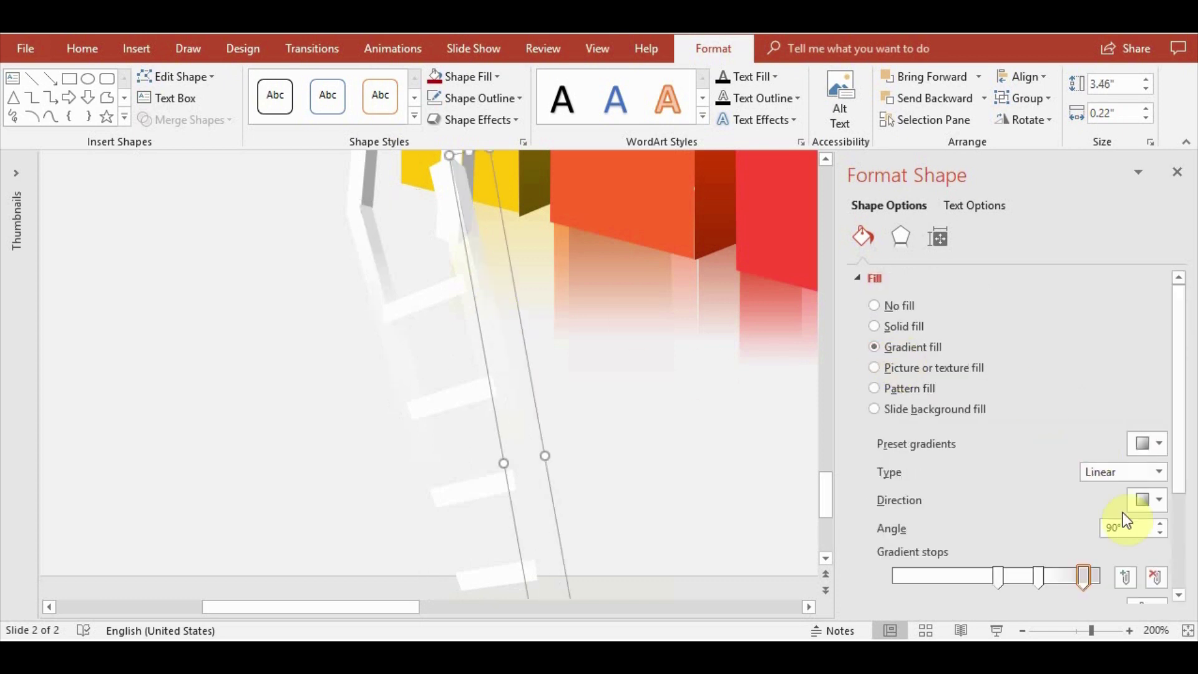
pyautogui.moveTo(1083, 579)
pyautogui.mouseDown()
pyautogui.moveTo(1044, 560)
pyautogui.moveTo(1016, 583)
pyautogui.mouseUp()
pyautogui.click(1038, 575)
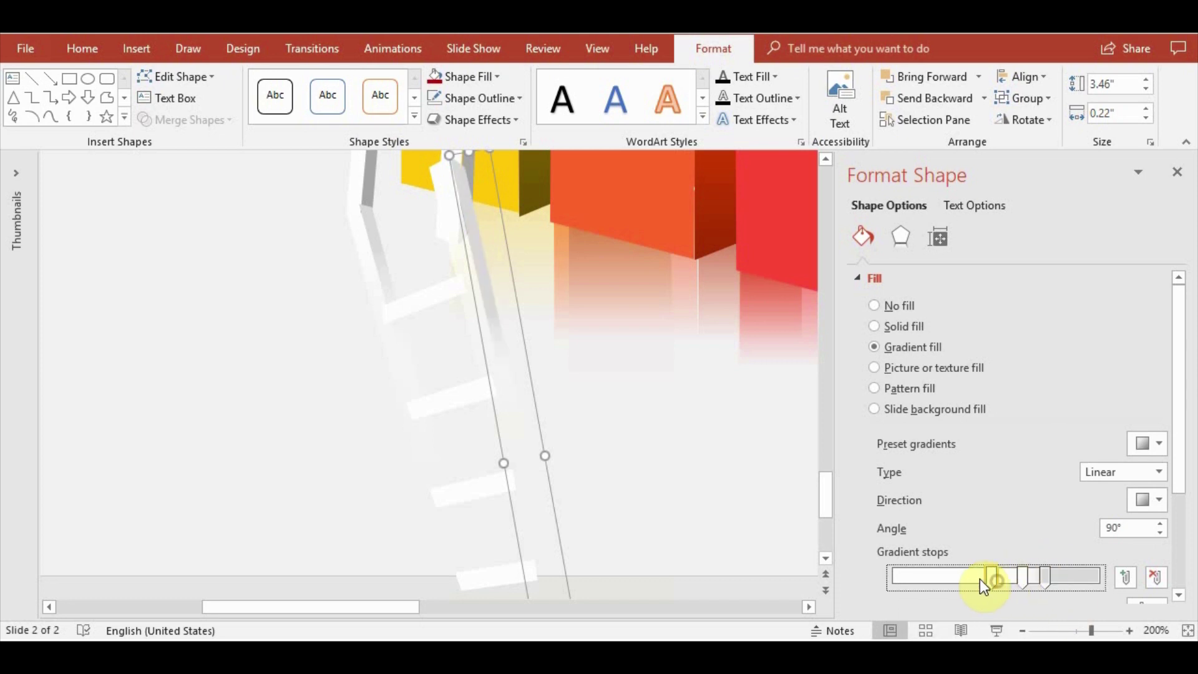
# Make two upper reflected rungs about 50% transparent
pyautogui.click(430, 309)
pyautogui.keyDown('shift'); pyautogui.click(452, 399); pyautogui.keyUp('shift')
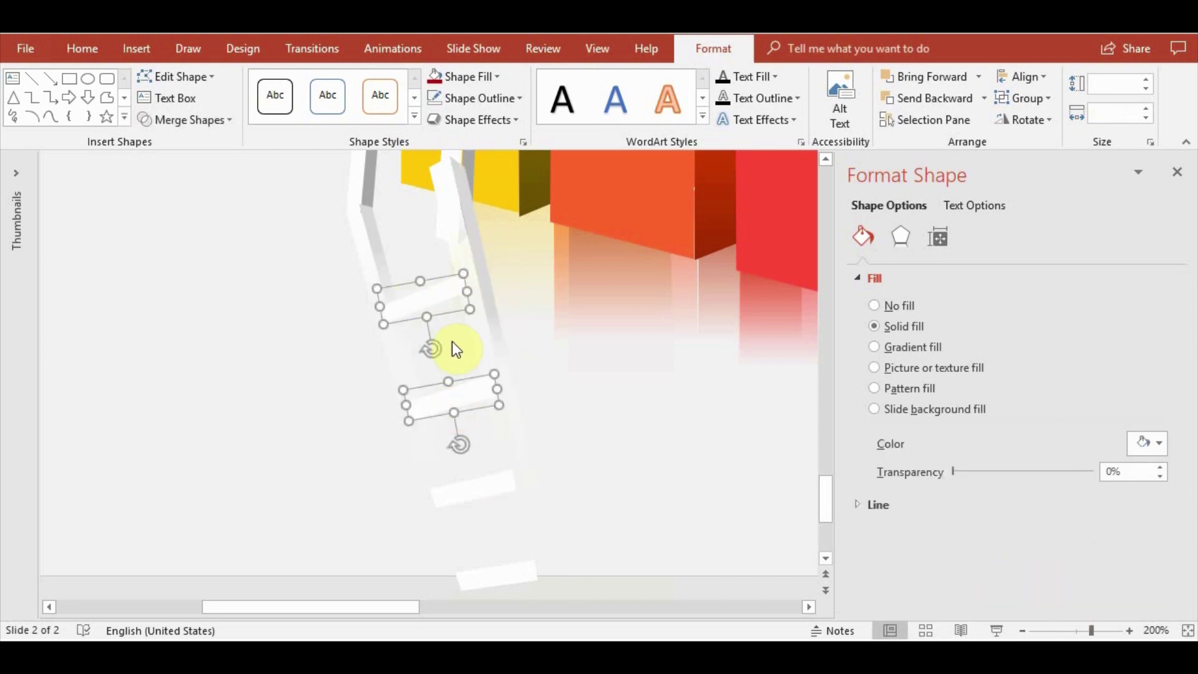
pyautogui.moveTo(963, 475); pyautogui.dragTo(1025, 479)
# Delete the two lowest reflected rungs
pyautogui.click(681, 478)
pyautogui.click(474, 493)
pyautogui.keyDown('shift'); pyautogui.click(496, 573); pyautogui.keyUp('shift')
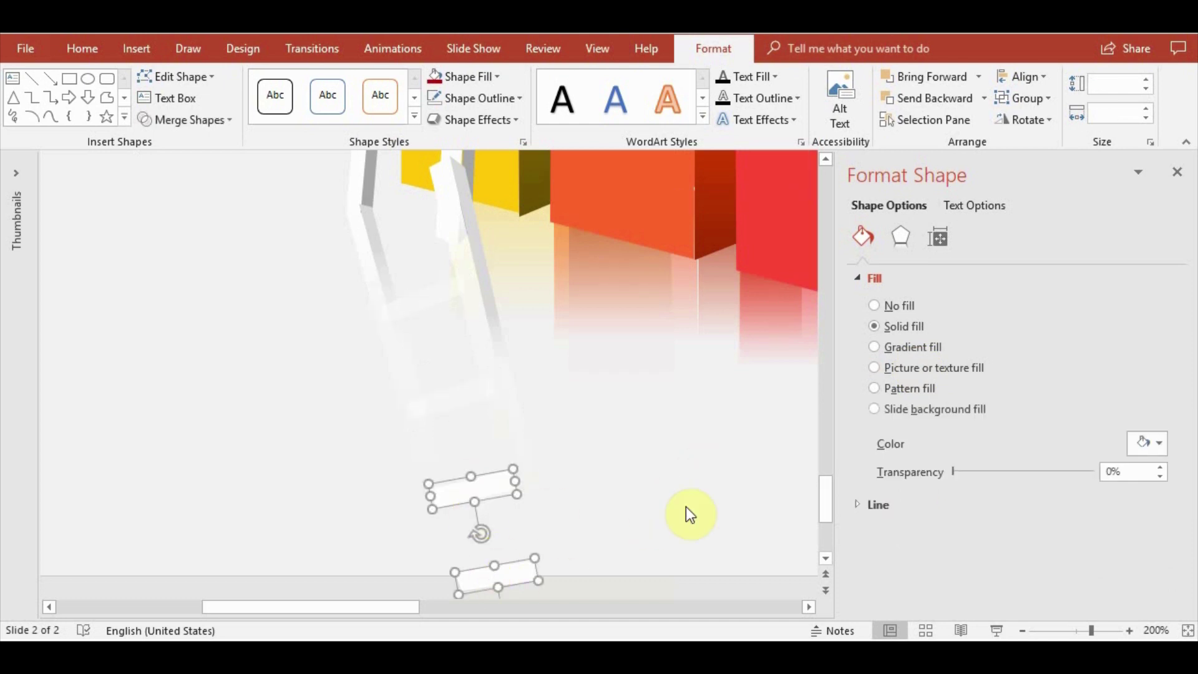
pyautogui.press('Delete')
pyautogui.keyDown('ctrl'); pyautogui.scroll(-5, 265, 481); pyautogui.keyUp('ctrl')
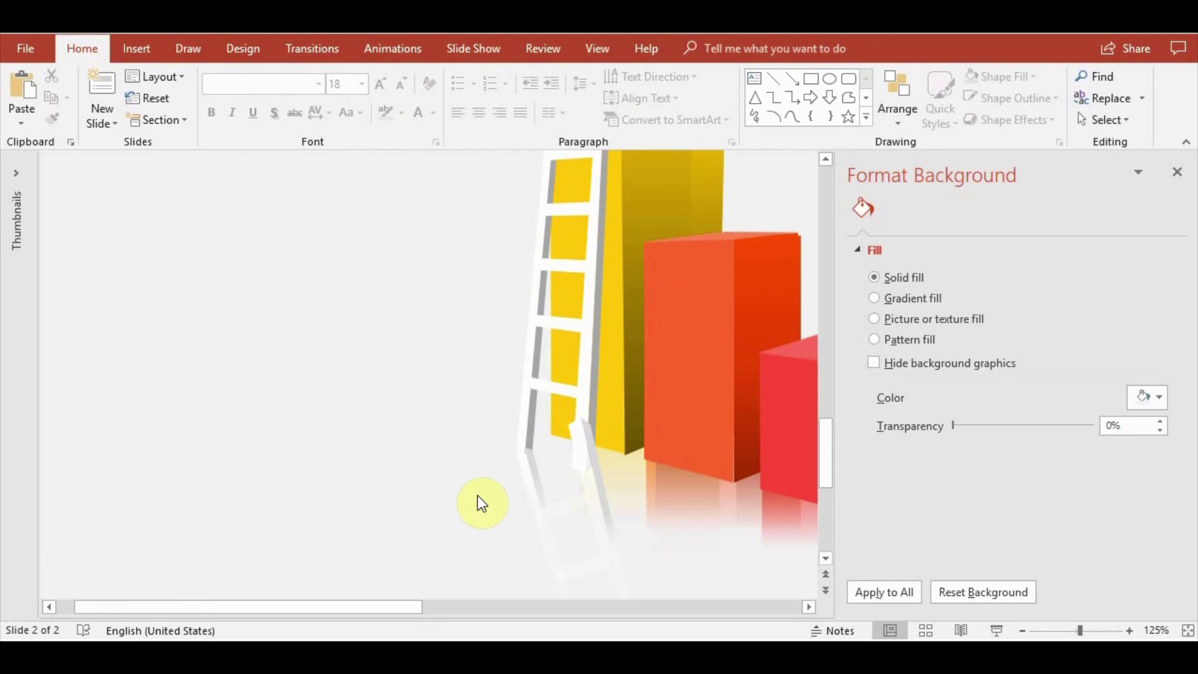
pyautogui.keyDown('ctrl'); pyautogui.scroll(-2, 480, 502); pyautogui.keyUp('ctrl')
pyautogui.keyDown('ctrl'); pyautogui.scroll(3, 565, 538); pyautogui.keyUp('ctrl')
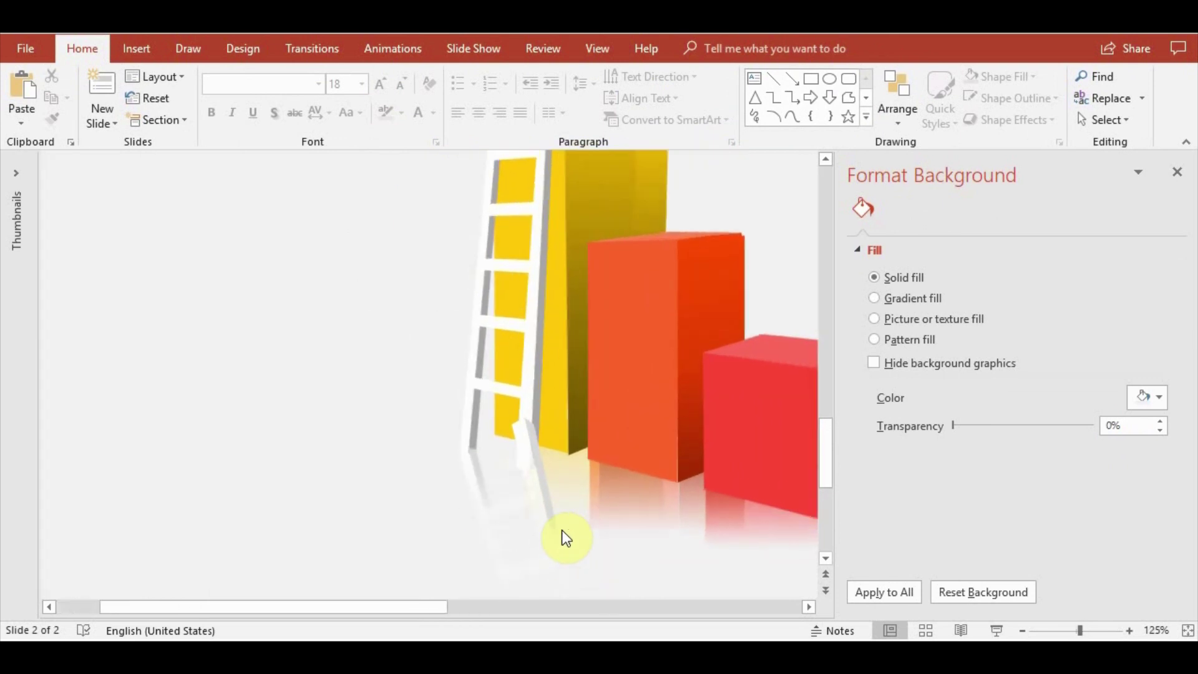
pyautogui.keyDown('ctrl'); pyautogui.scroll(3, 564, 537); pyautogui.keyUp('ctrl')
# Edit the reflected rail's points, pulling its top vertices down to meet the ladder foot
pyautogui.keyDown('ctrl'); pyautogui.scroll(3, 584, 540); pyautogui.keyUp('ctrl')
pyautogui.click(660, 437)
pyautogui.click(714, 48)
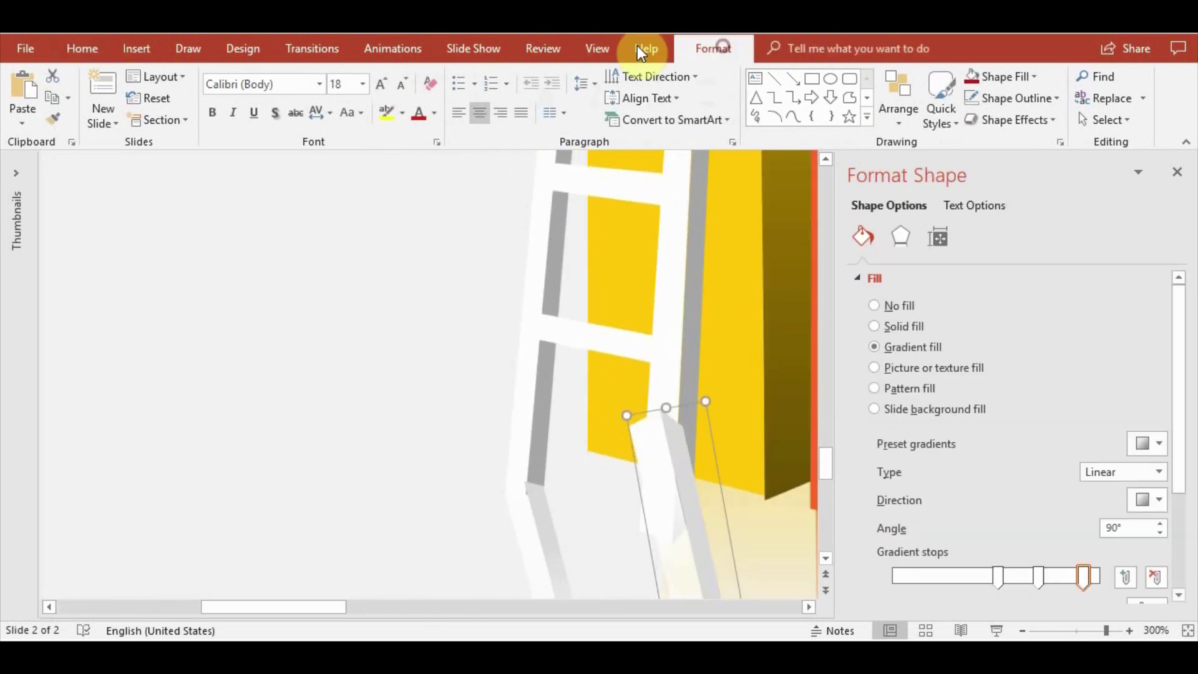
pyautogui.click(175, 76)
pyautogui.click(181, 119)
pyautogui.moveTo(627, 426); pyautogui.dragTo(643, 456)
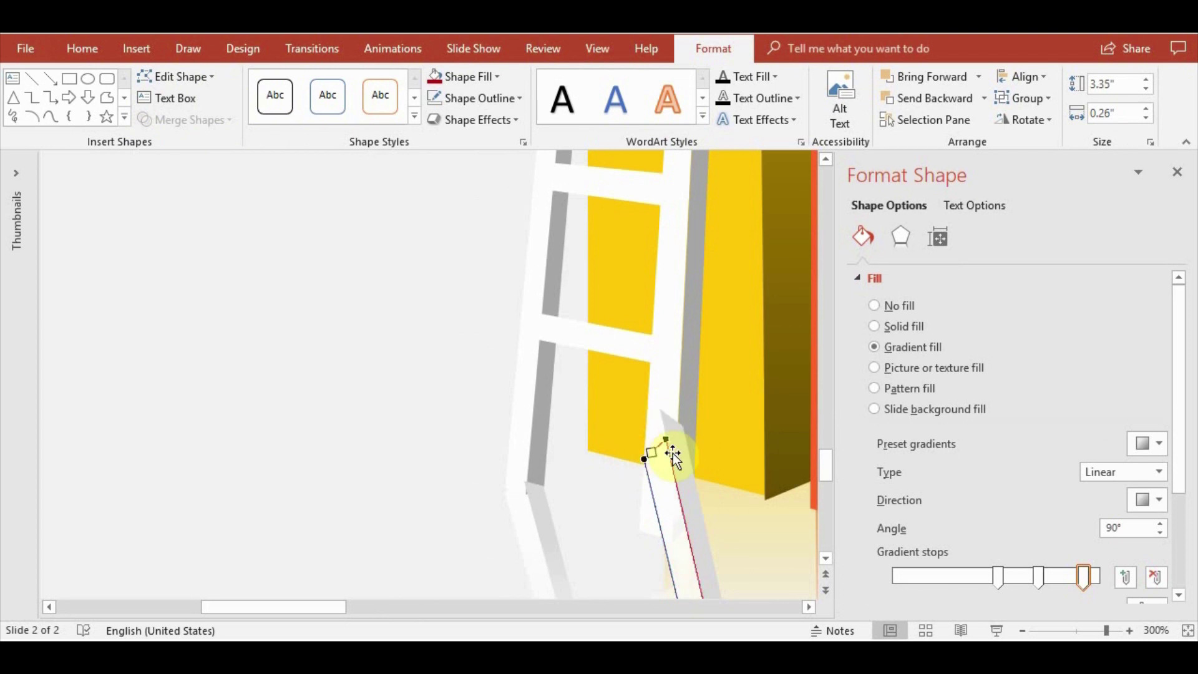
# Select the two neighbouring reflection strips and send them behind the ladder rail
pyautogui.click(577, 553)
pyautogui.click(697, 526)
pyautogui.click(142, 80)
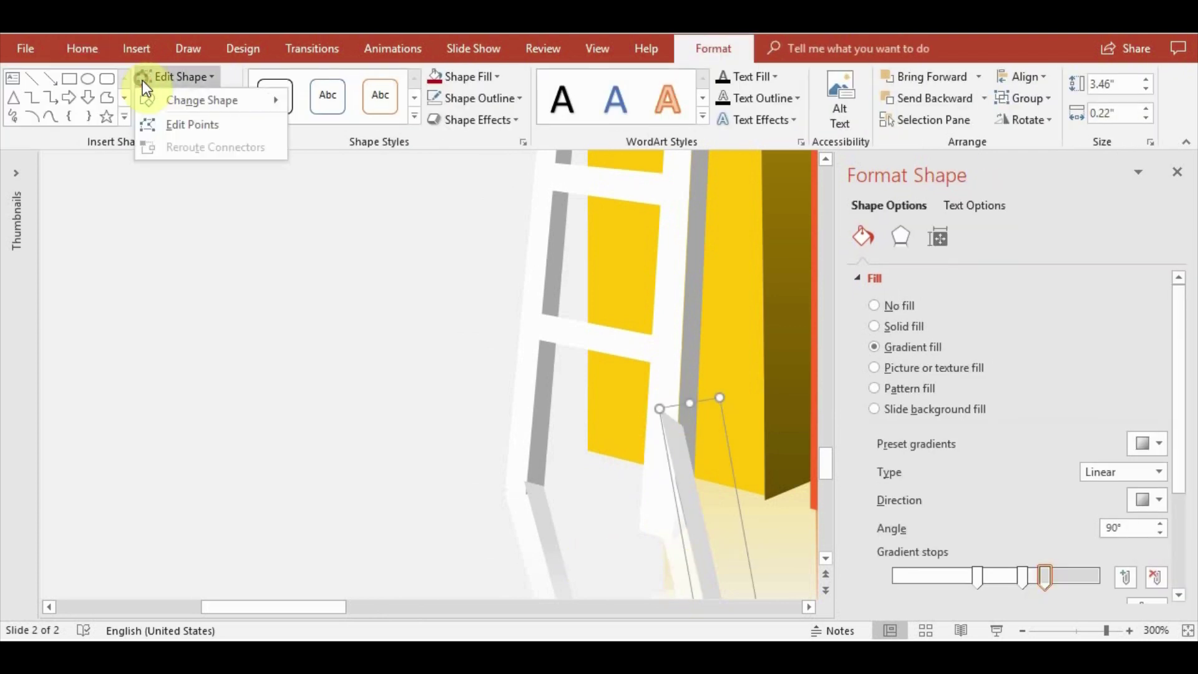
pyautogui.click(187, 122)
pyautogui.click(702, 529)
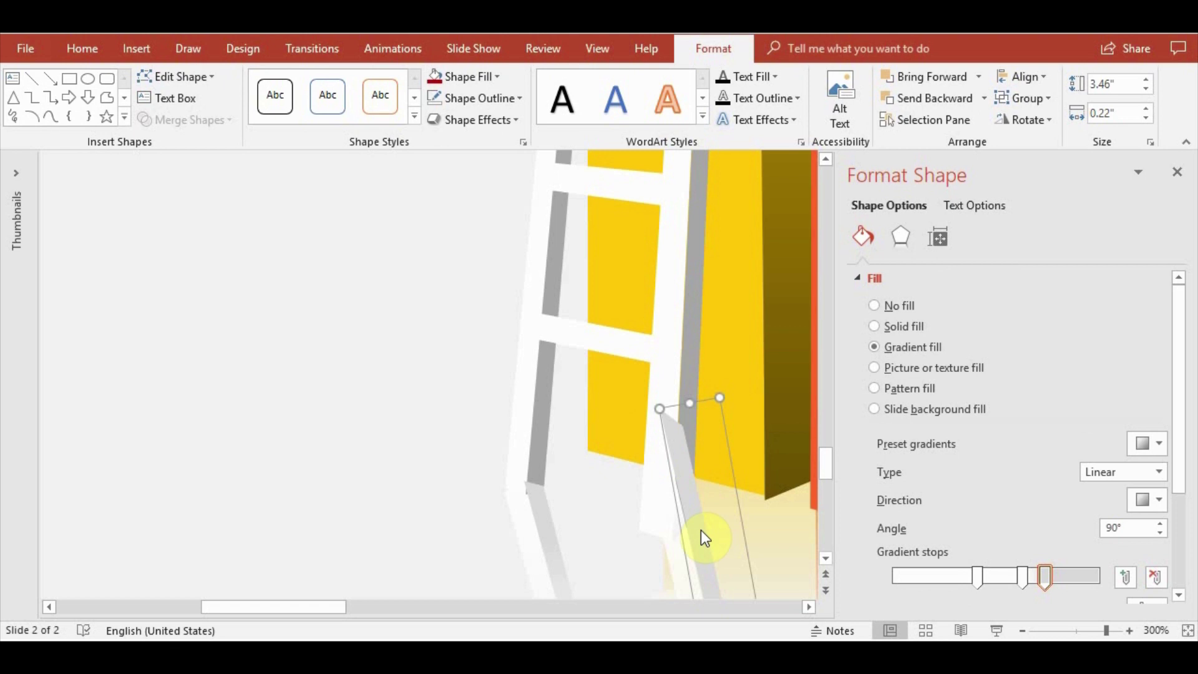
pyautogui.keyDown('shift'); pyautogui.click(679, 556); pyautogui.keyUp('shift')
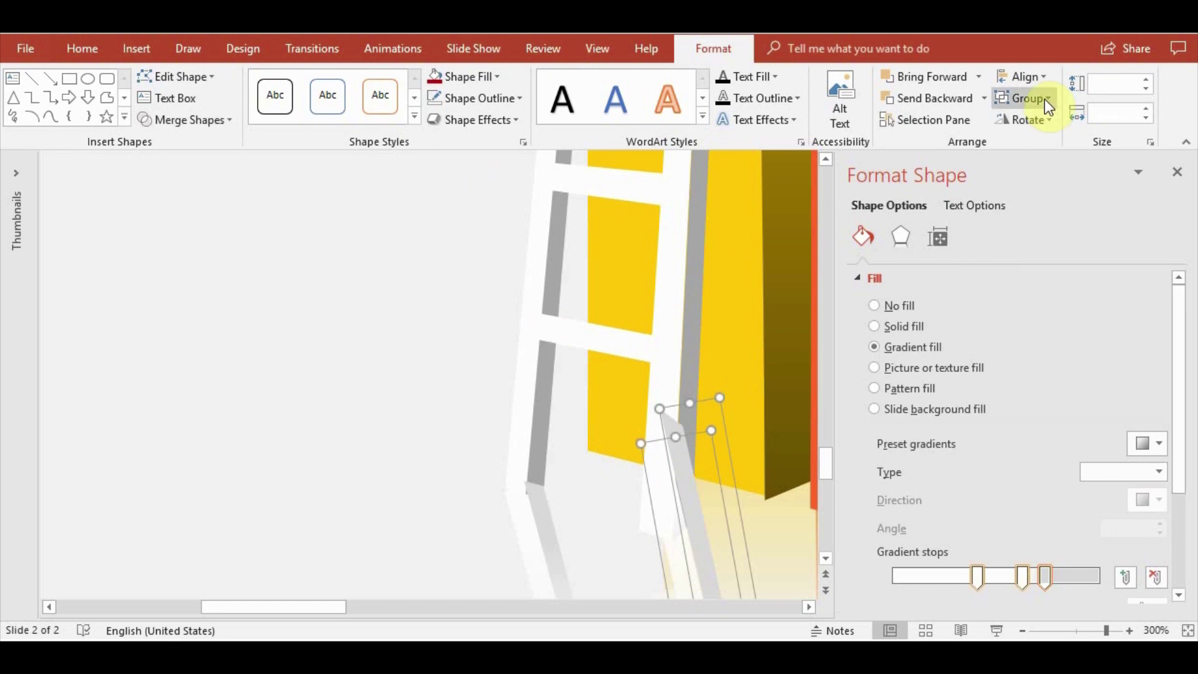
pyautogui.click(983, 98)
pyautogui.click(974, 149)
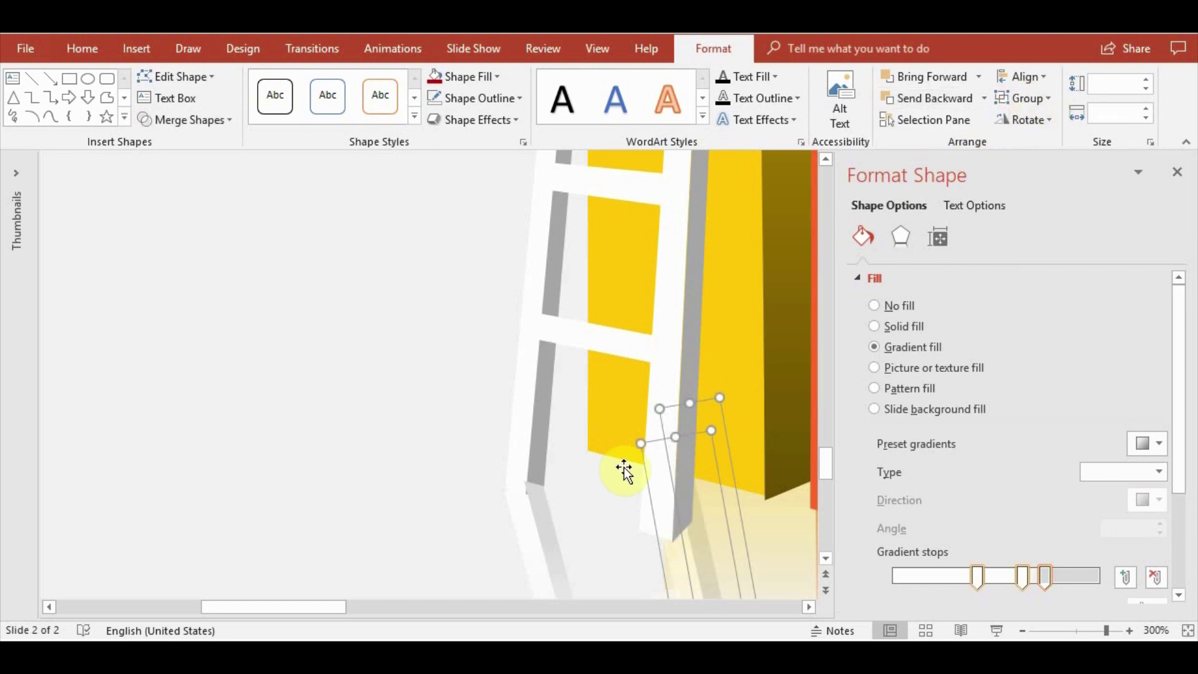
# Move the lower-left reflection strips further back in the layer order
pyautogui.click(532, 530)
pyautogui.keyDown('shift'); pyautogui.click(532, 530); pyautogui.keyUp('shift')
pyautogui.click(1049, 80)
pyautogui.click(1050, 80)
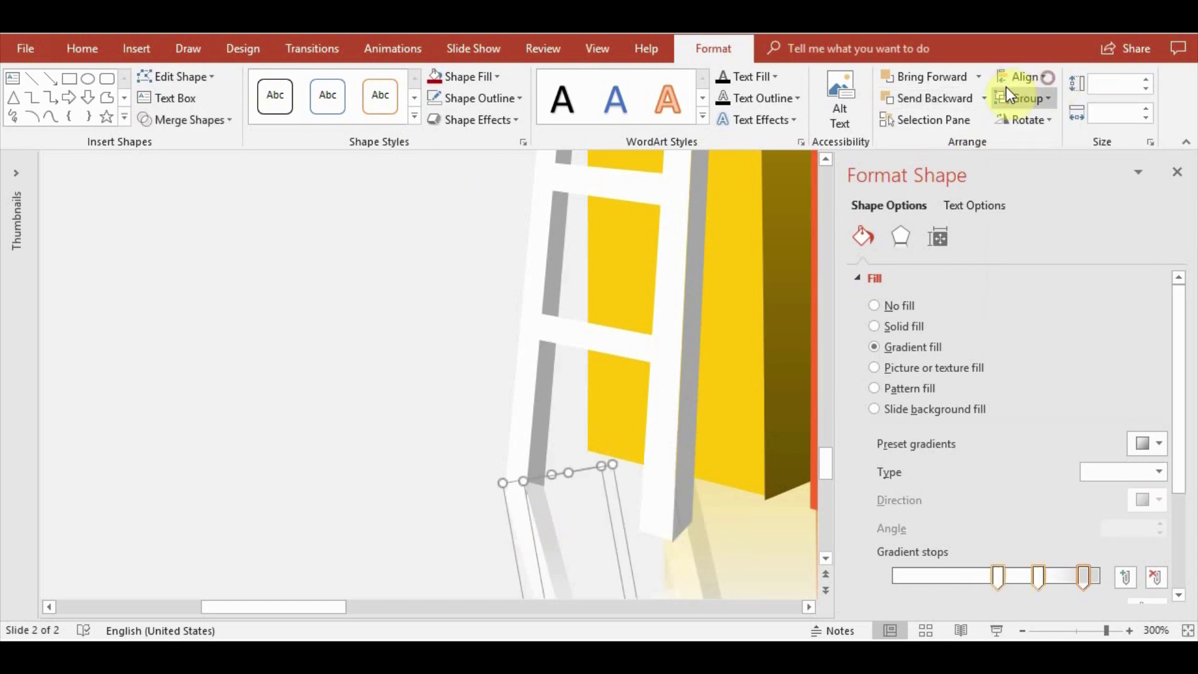
pyautogui.click(983, 98)
pyautogui.click(975, 141)
# Drag the transparent overlay shape left onto the yellow bar
pyautogui.click(421, 411)
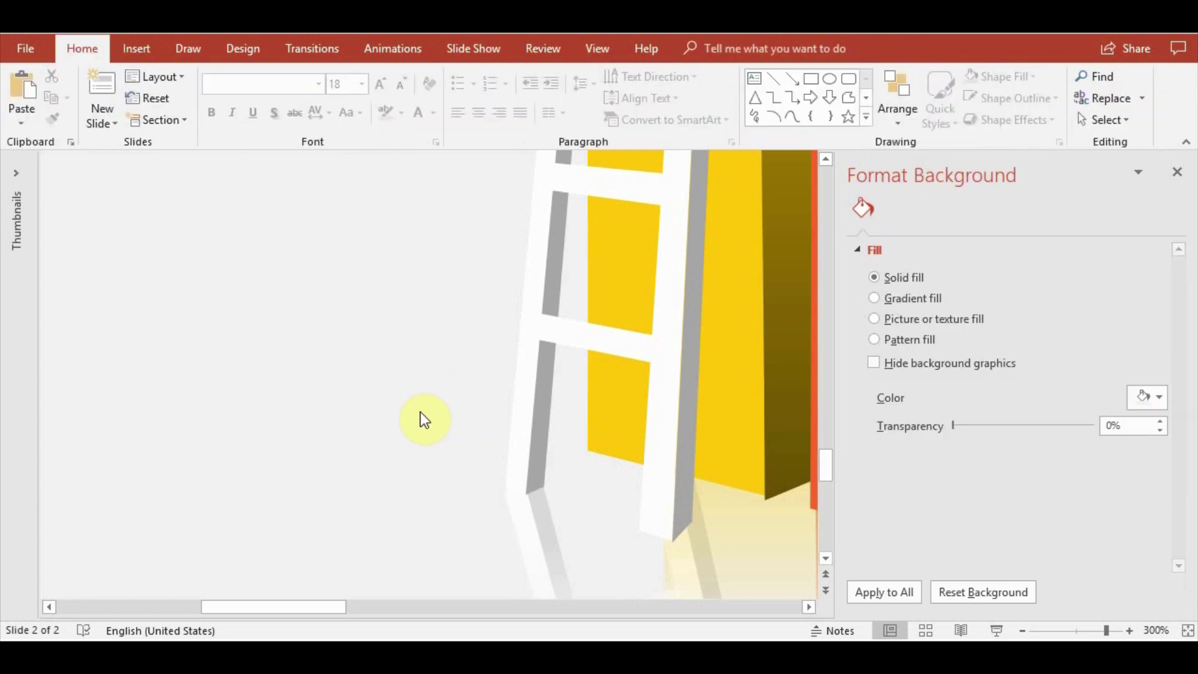
pyautogui.click(693, 571)
pyautogui.scroll(-2, 711, 499)
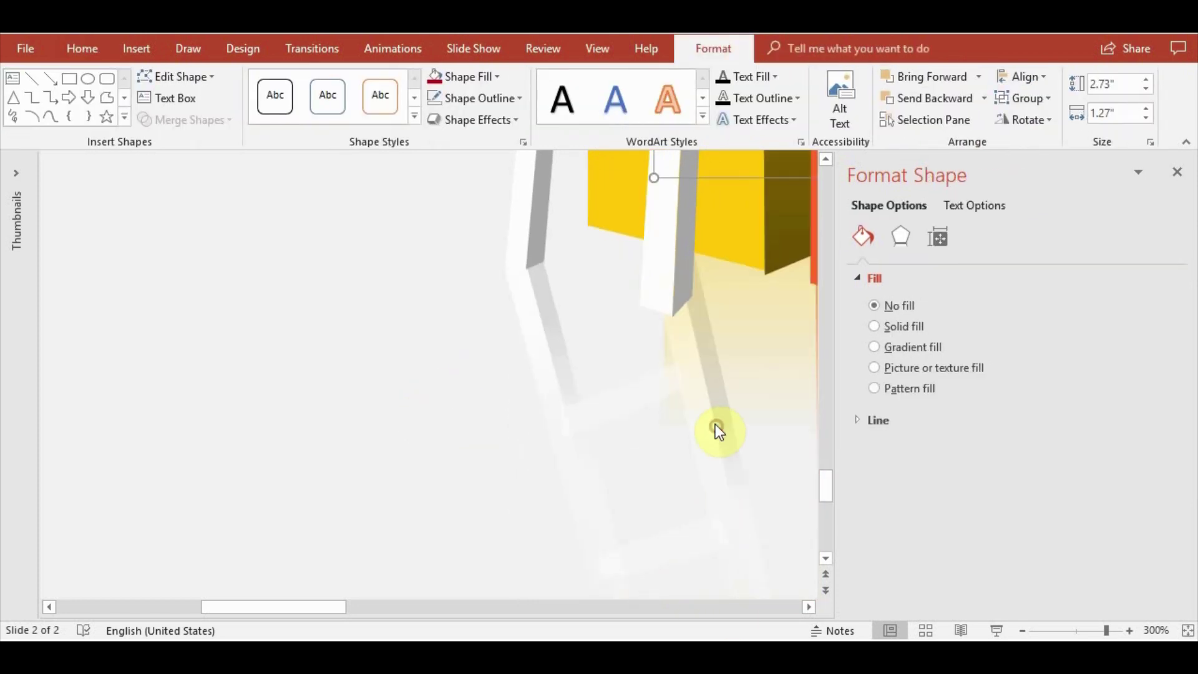
pyautogui.click(322, 382)
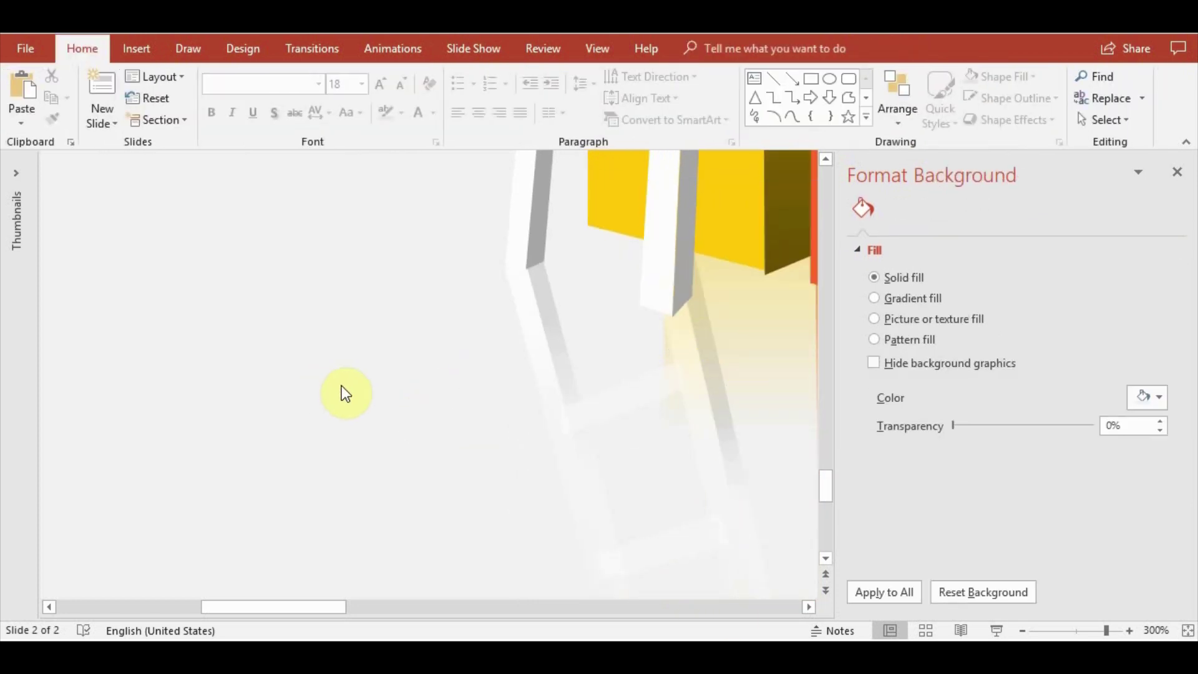
pyautogui.click(722, 422)
pyautogui.click(696, 316)
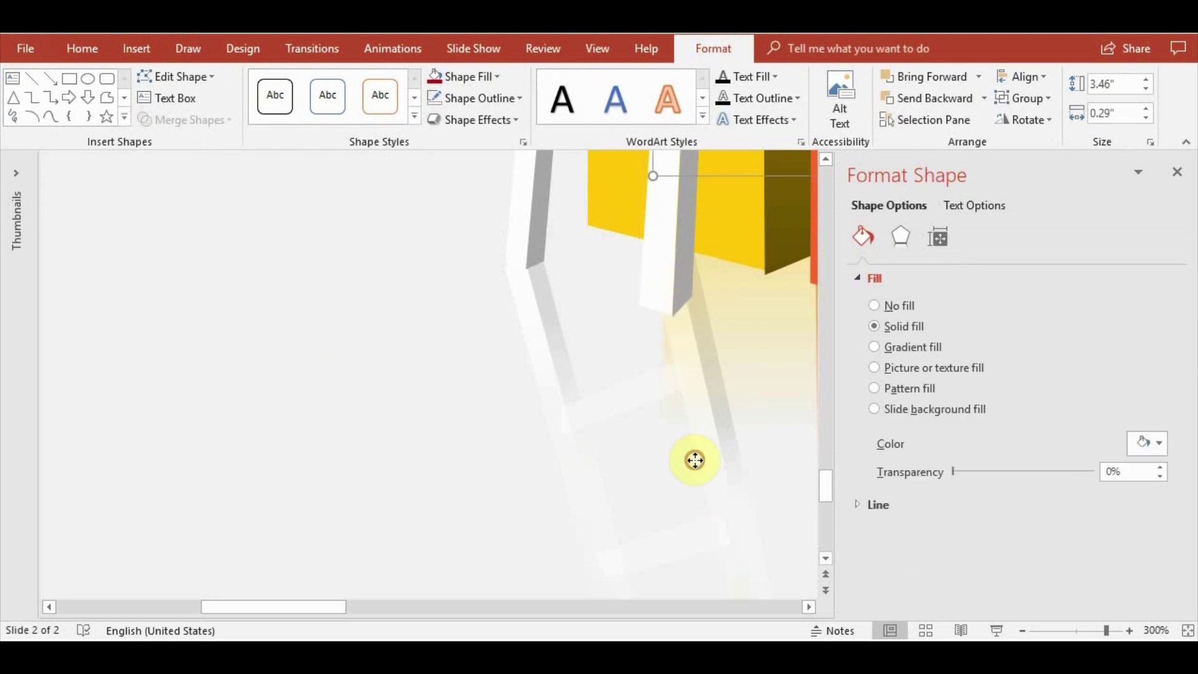
pyautogui.scroll(-5, 694, 459)
pyautogui.click(535, 296)
pyautogui.click(491, 291)
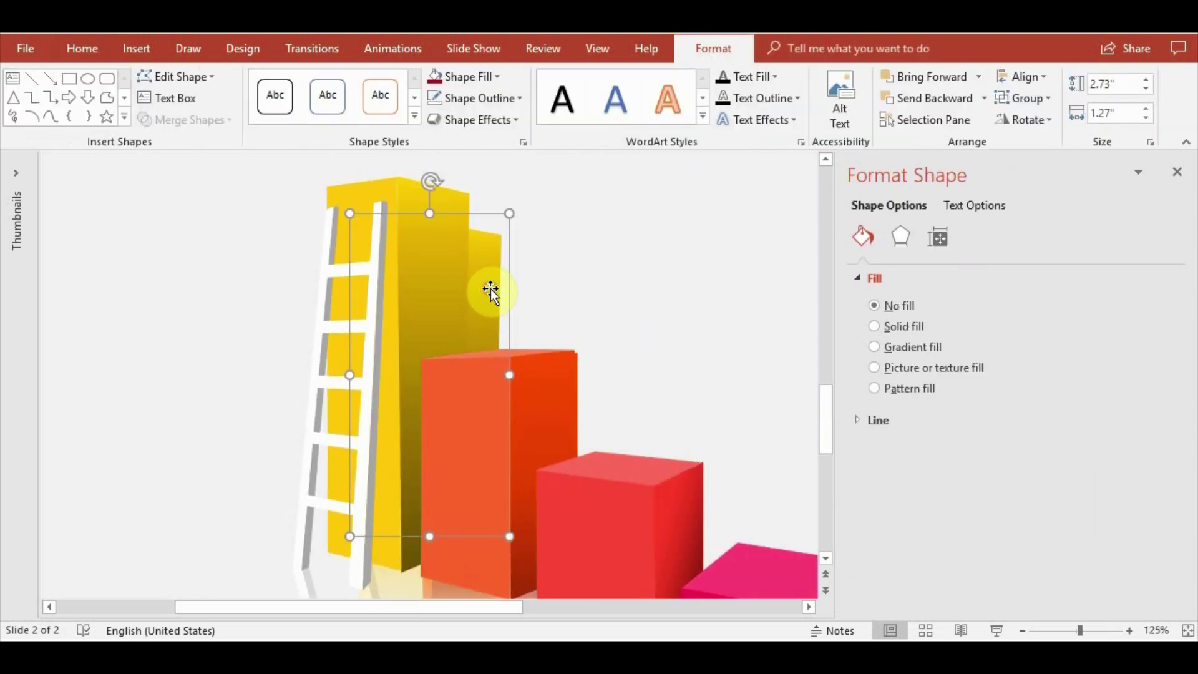
pyautogui.moveTo(491, 291); pyautogui.dragTo(458, 277)
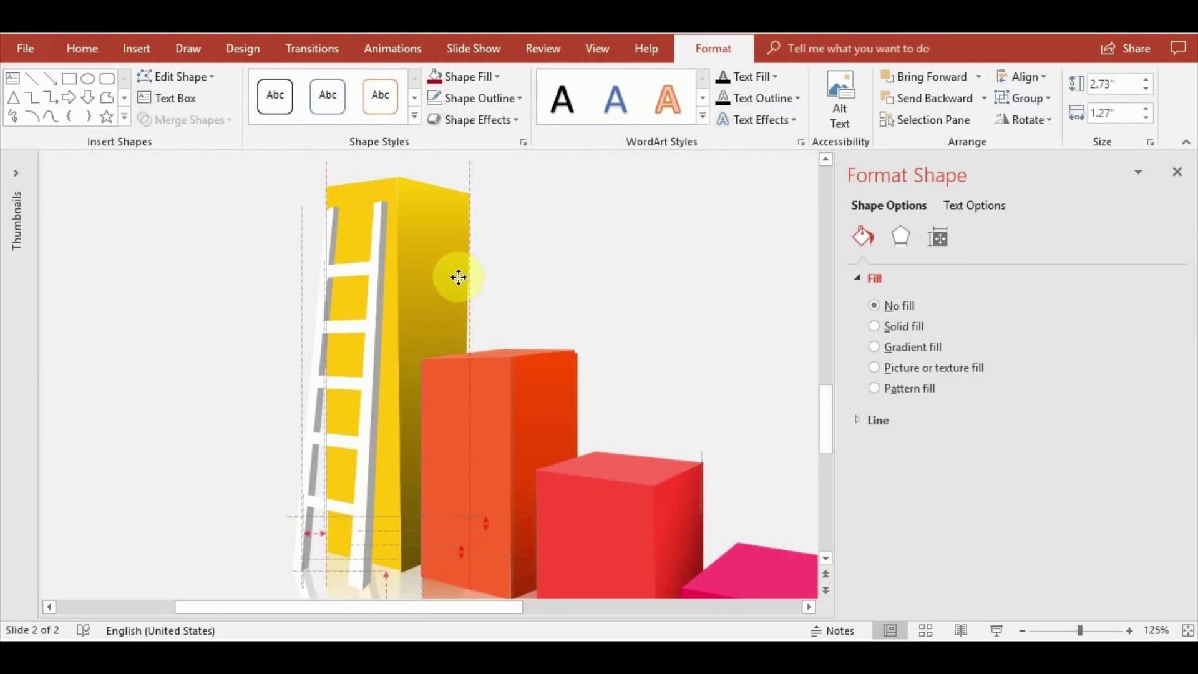
pyautogui.click(547, 284)
# Check the transparent rectangle's placement and zoom the view out to 75%
pyautogui.scroll(-2, 462, 469)
pyautogui.click(329, 571)
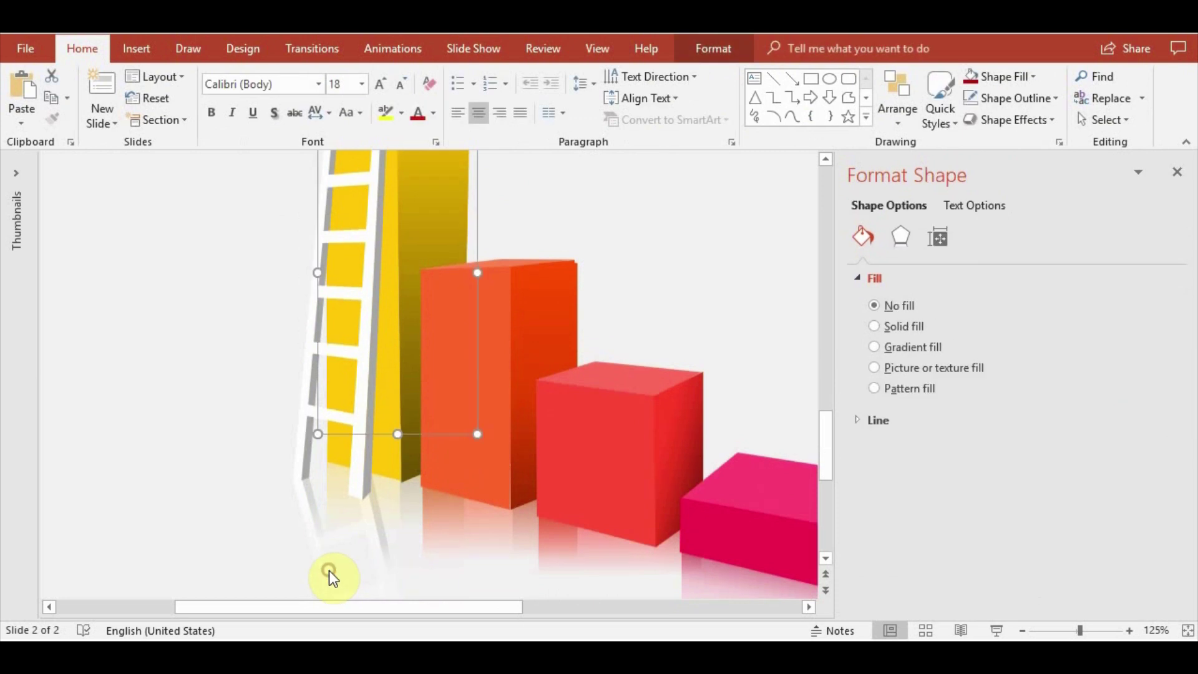
pyautogui.scroll(-3, 407, 516)
pyautogui.doubleClick(391, 489)
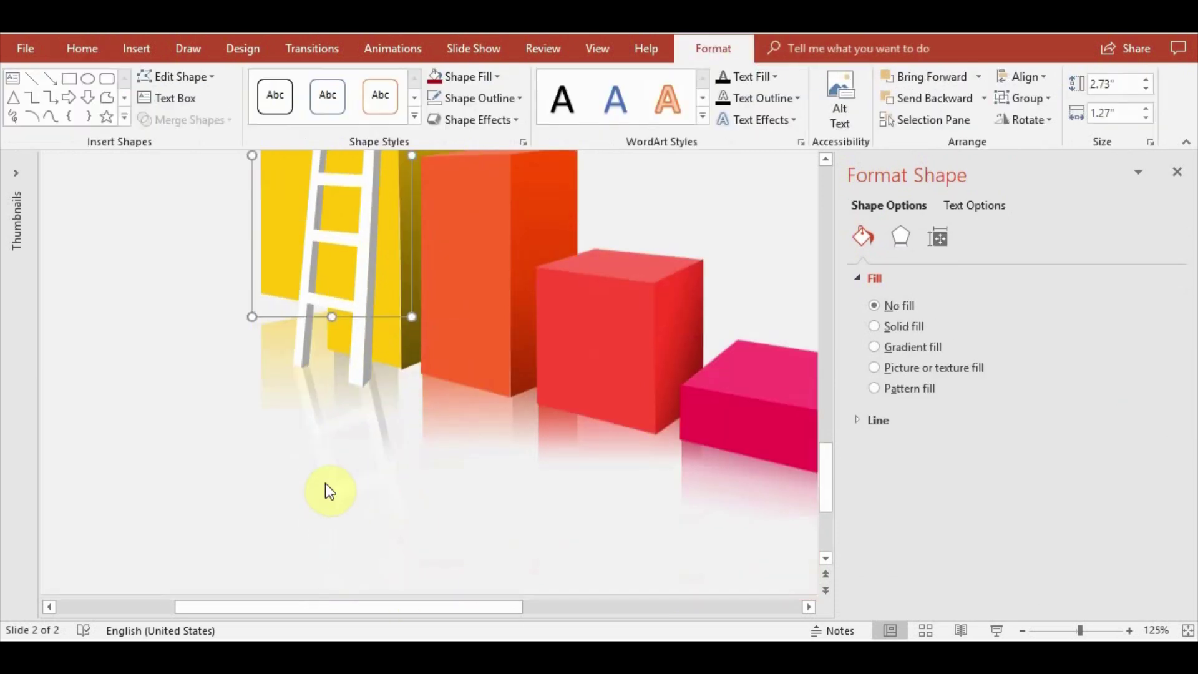
pyautogui.click(209, 472)
pyautogui.keyDown('ctrl'); pyautogui.scroll(-5, 605, 434); pyautogui.keyUp('ctrl')
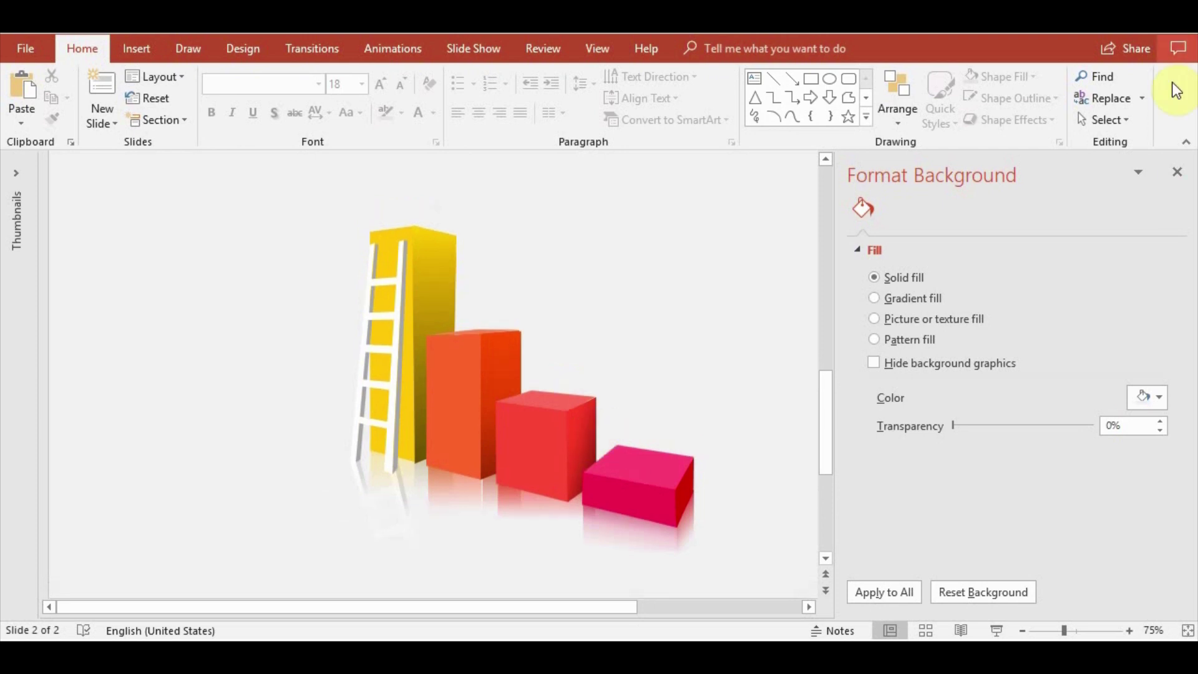
pyautogui.click(1176, 171)
pyautogui.click(500, 462)
pyautogui.keyDown('ctrl'); pyautogui.scroll(5, 481, 514); pyautogui.keyUp('ctrl')
pyautogui.click(332, 208)
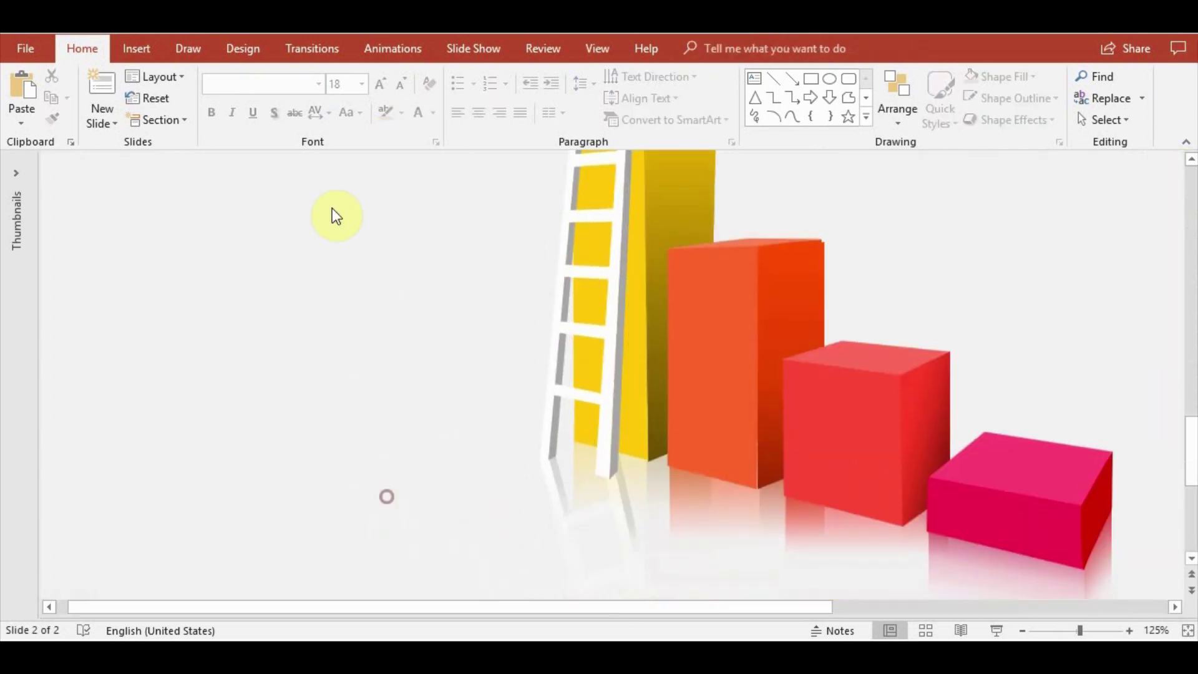
pyautogui.click(136, 48)
pyautogui.click(275, 94)
pyautogui.click(399, 181)
pyautogui.moveTo(477, 447); pyautogui.dragTo(517, 464)
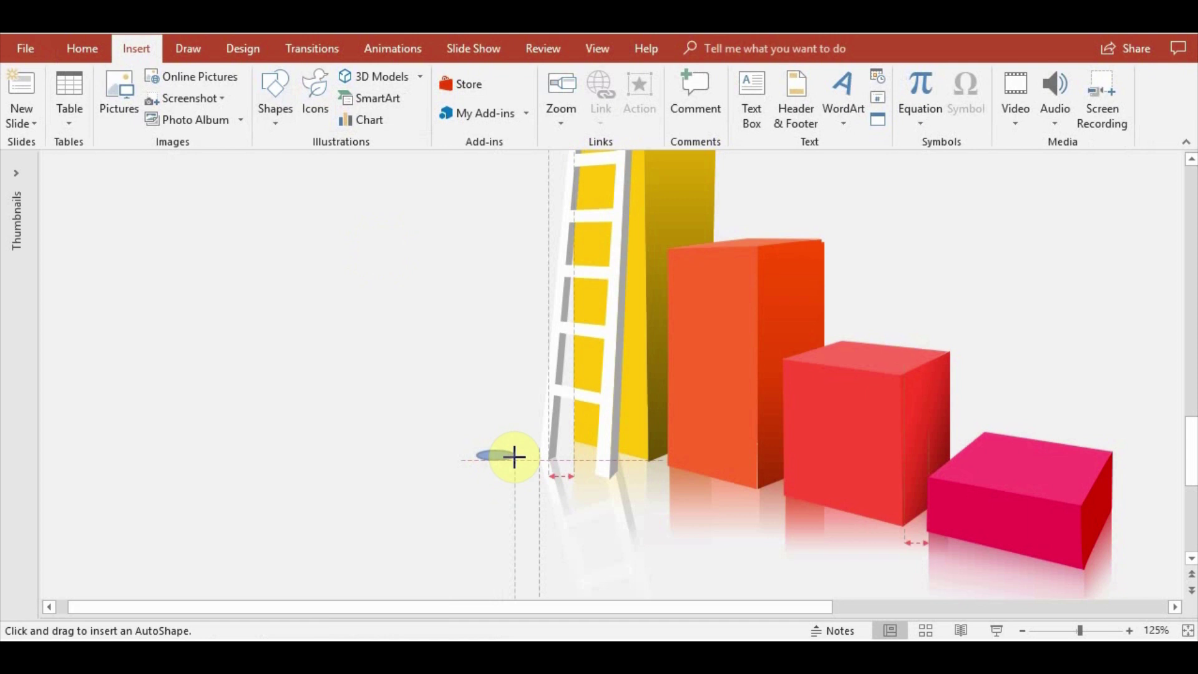
pyautogui.click(336, 100)
pyautogui.click(523, 143)
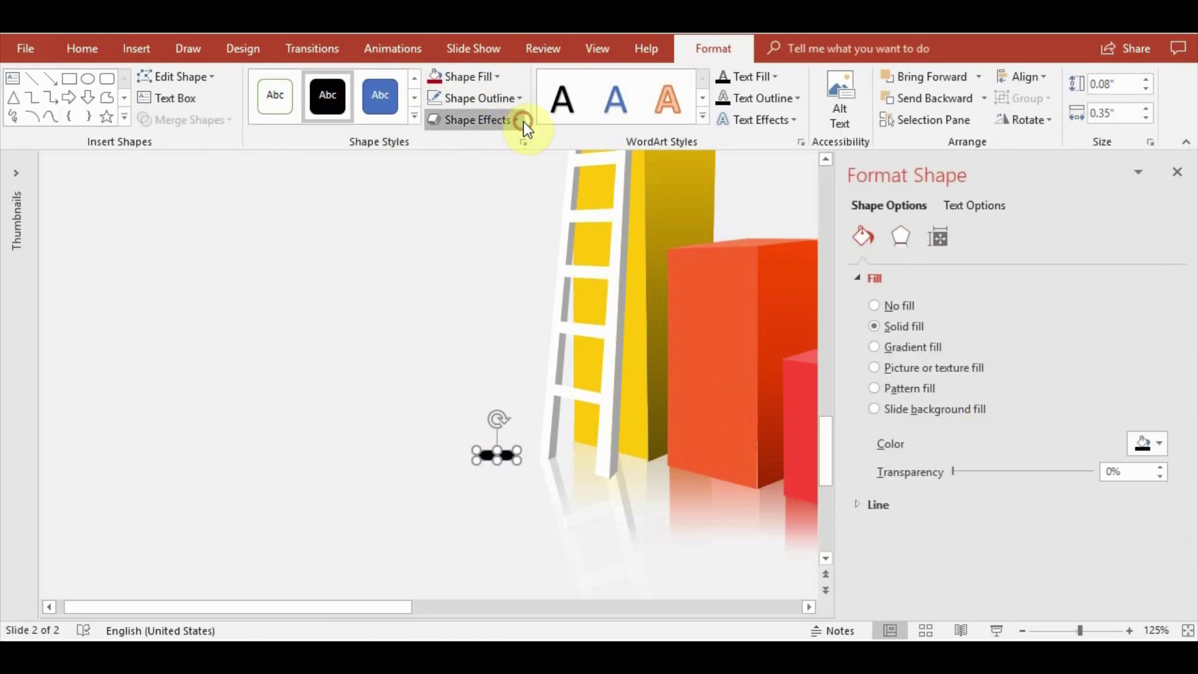
pyautogui.click(520, 120)
pyautogui.click(616, 465)
pyautogui.moveTo(479, 476); pyautogui.dragTo(270, 508)
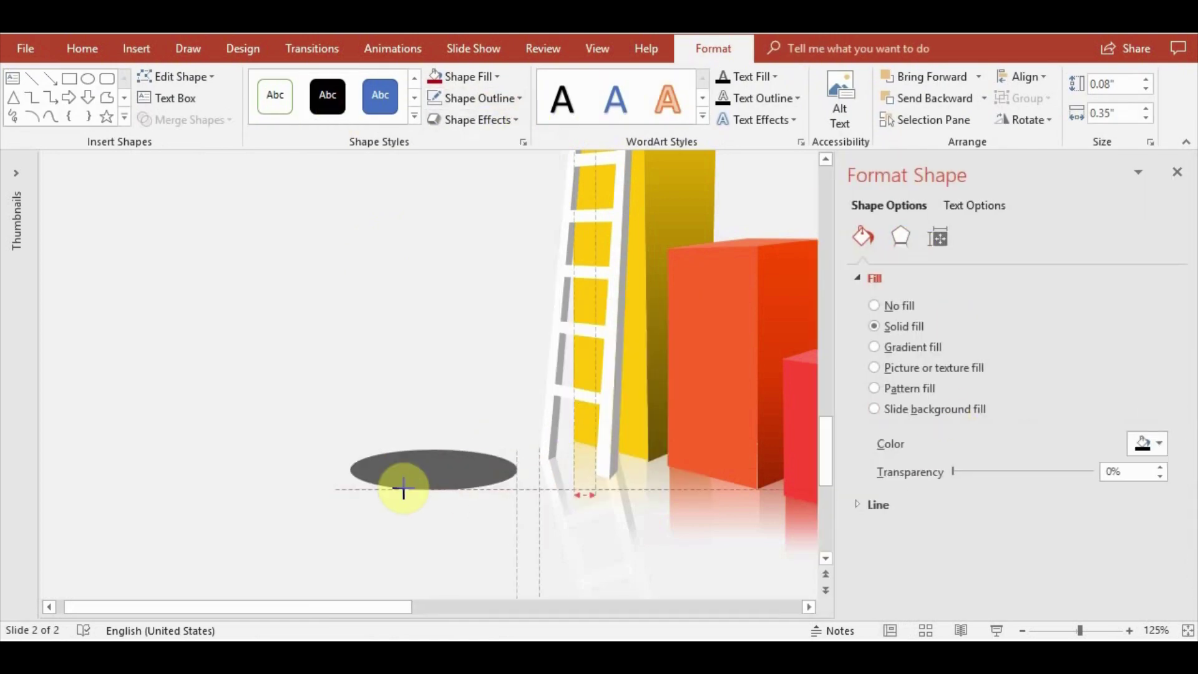
pyautogui.moveTo(394, 507); pyautogui.dragTo(394, 519)
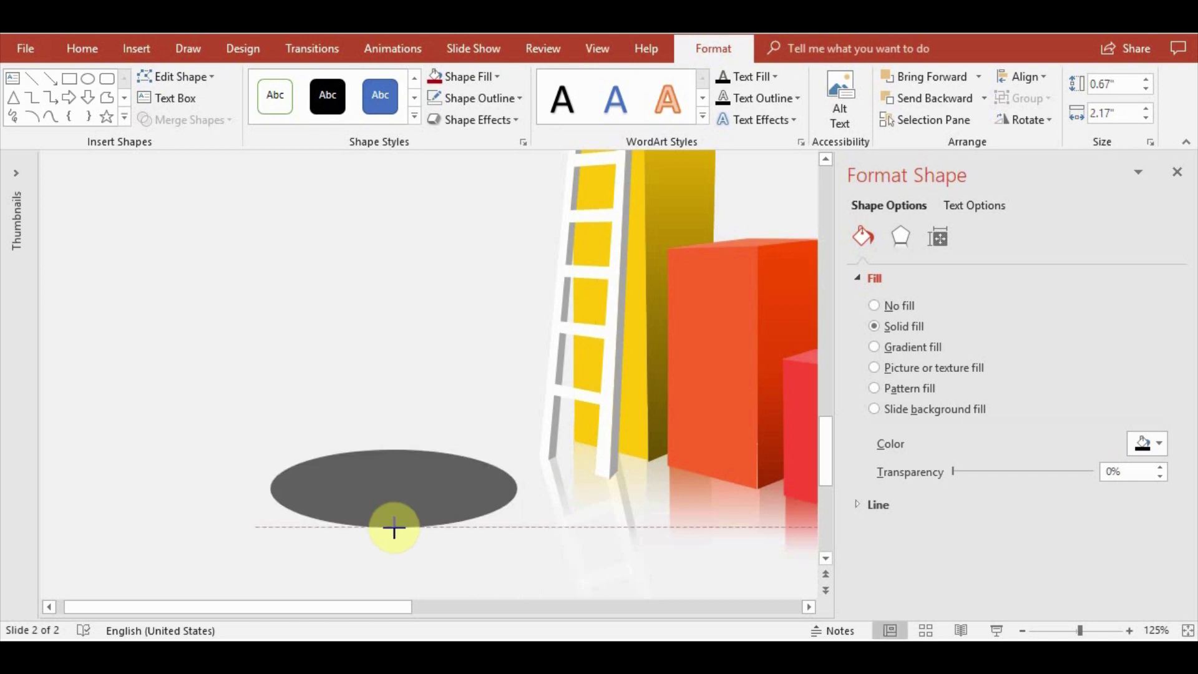
pyautogui.moveTo(517, 519)
pyautogui.mouseDown()
pyautogui.moveTo(569, 523)
pyautogui.moveTo(576, 492)
pyautogui.mouseUp()
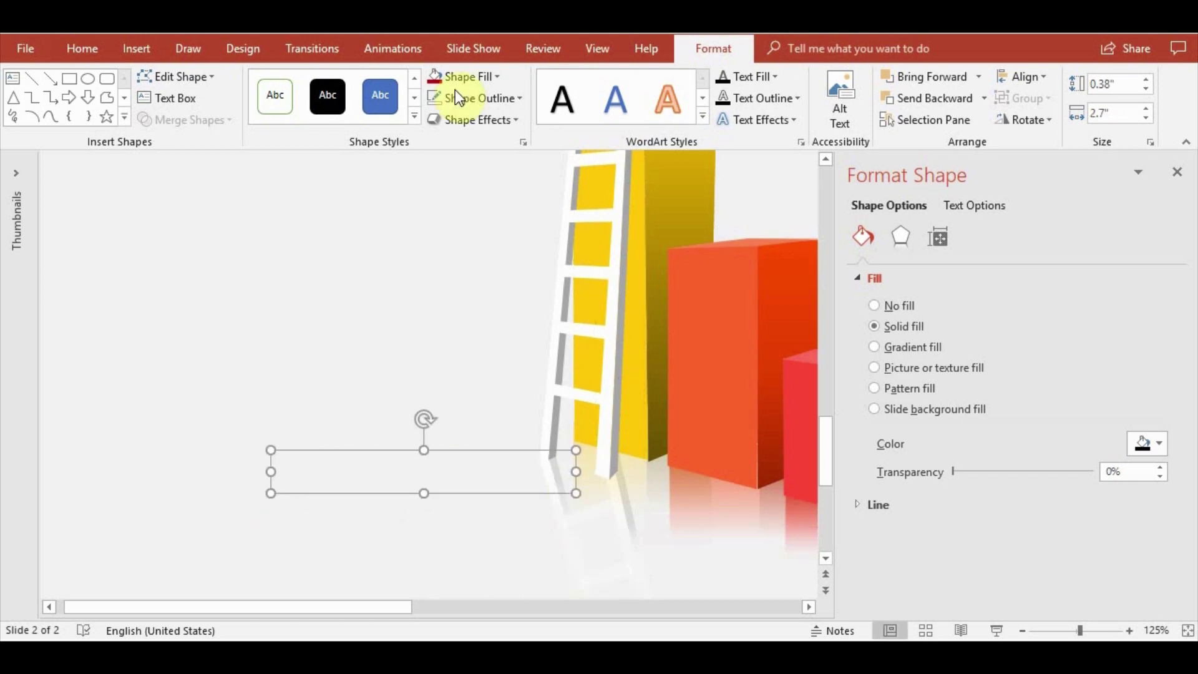
pyautogui.hotkey('ctrl', 'z')
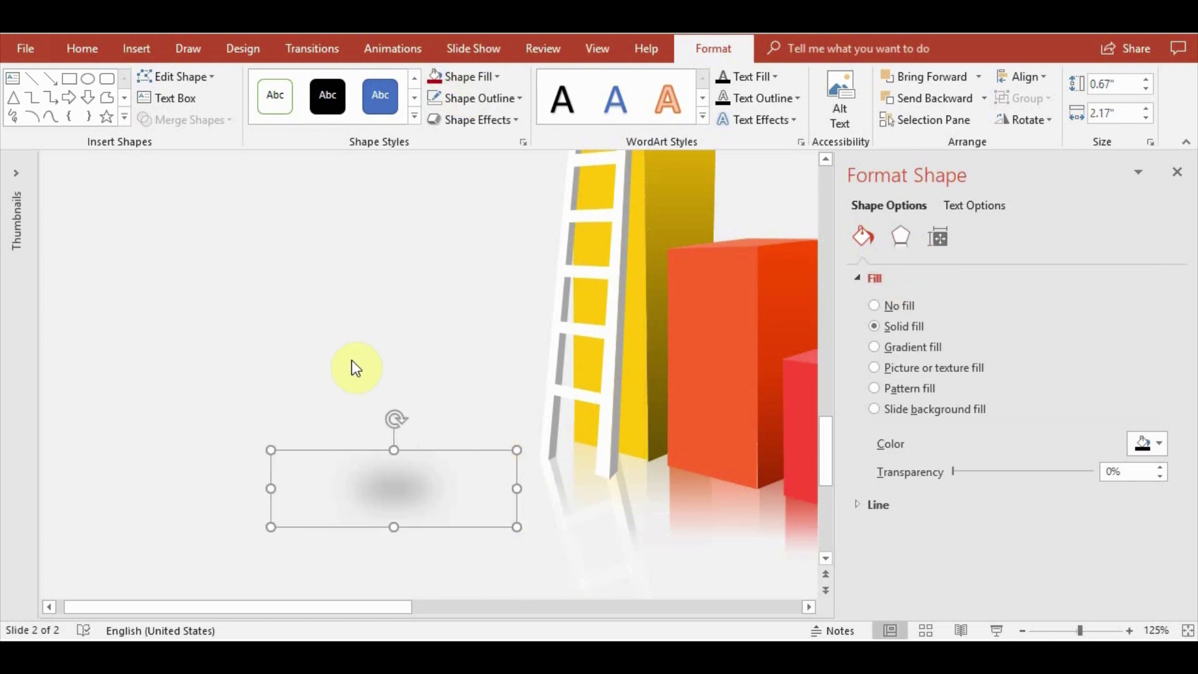
pyautogui.click(355, 368)
pyautogui.click(136, 48)
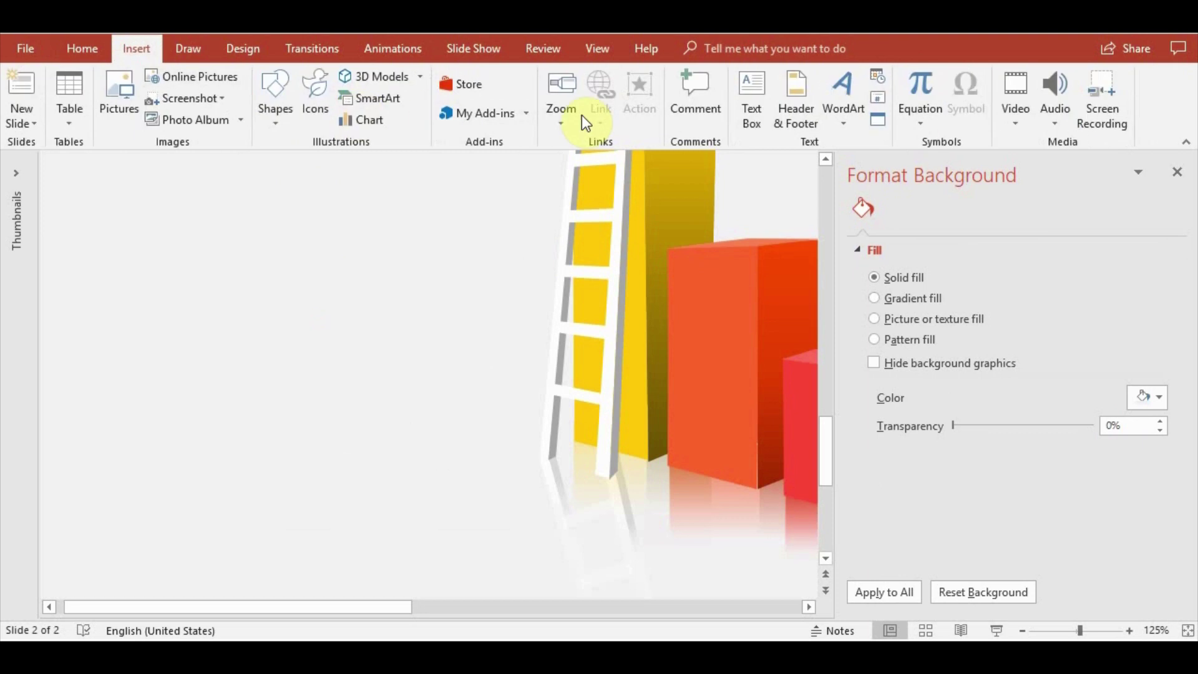
# Draw a thin oval and place it at the base of the left ladder leg
pyautogui.click(272, 116)
pyautogui.click(343, 157)
pyautogui.moveTo(523, 449); pyautogui.dragTo(559, 450)
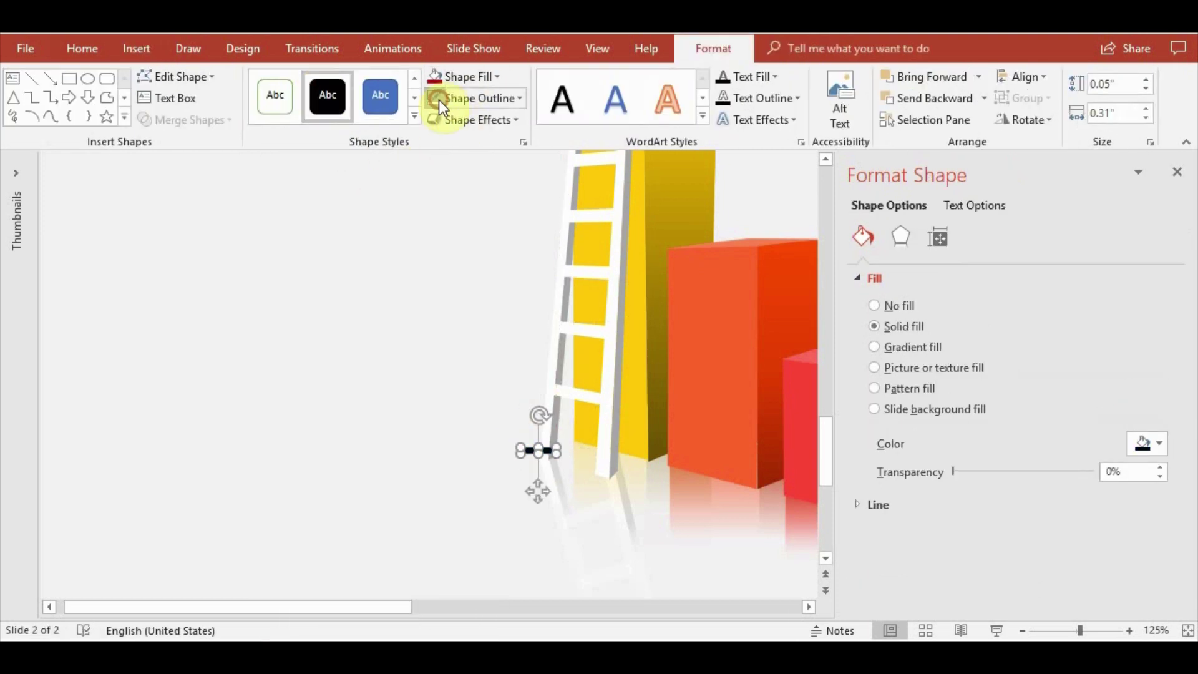
pyautogui.keyDown('ctrl'); pyautogui.scroll(6, 542, 499); pyautogui.keyUp('ctrl')
pyautogui.moveTo(442, 377)
pyautogui.mouseDown()
pyautogui.moveTo(488, 439)
pyautogui.moveTo(459, 414)
pyautogui.mouseUp()
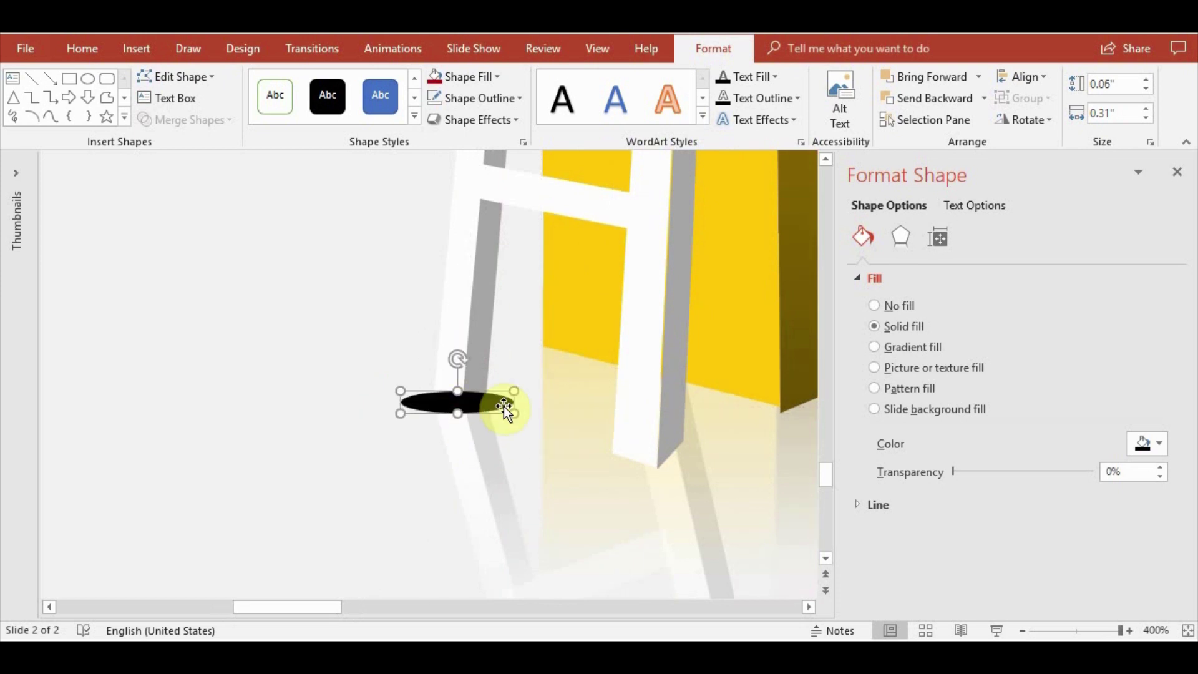
# Give the oval a solid black style and a radial gradient fill
pyautogui.click(899, 346)
pyautogui.scroll(-3, 1173, 405)
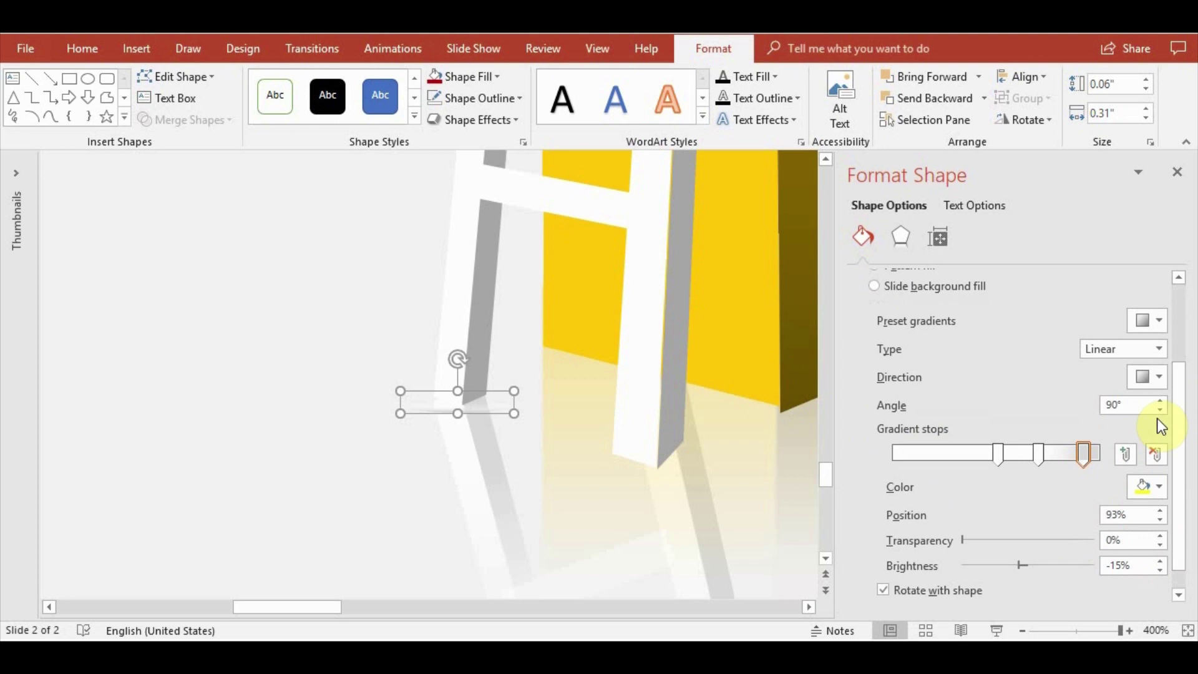
pyautogui.click(328, 95)
pyautogui.click(496, 77)
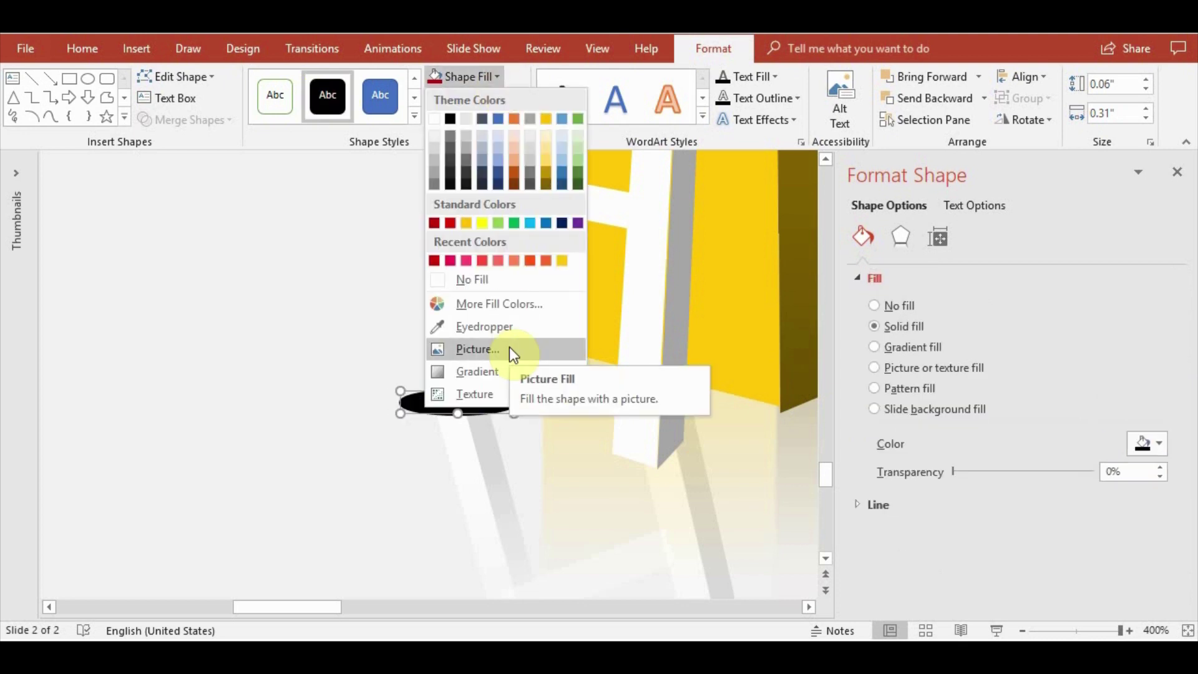
pyautogui.moveTo(478, 372)
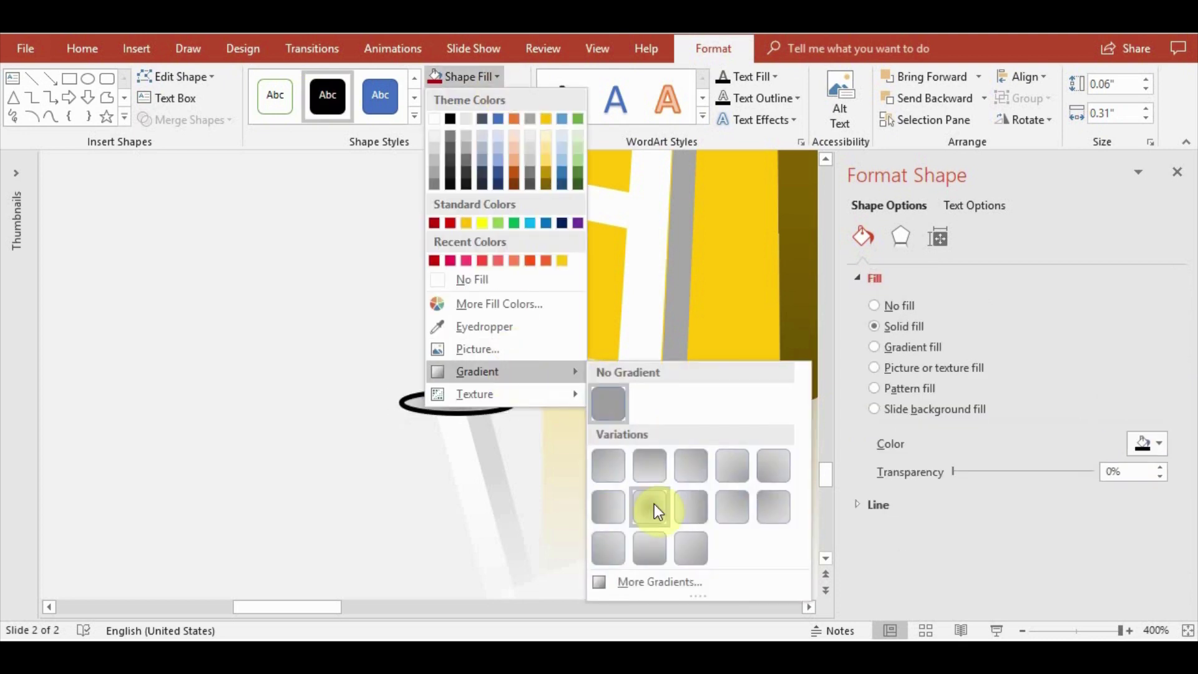
pyautogui.click(649, 507)
pyautogui.moveTo(1182, 377); pyautogui.dragTo(1190, 433)
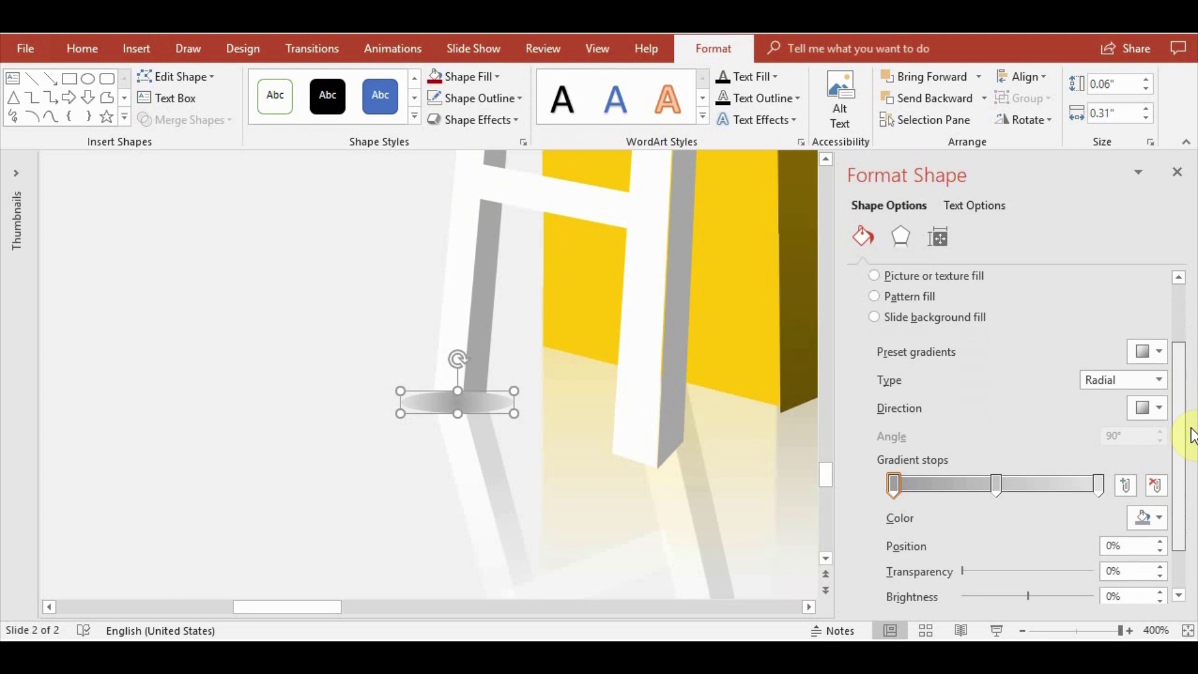
# Set the gradient stops' colours, starting with a black first stop
pyautogui.click(1142, 519)
pyautogui.click(1063, 319)
pyautogui.click(996, 484)
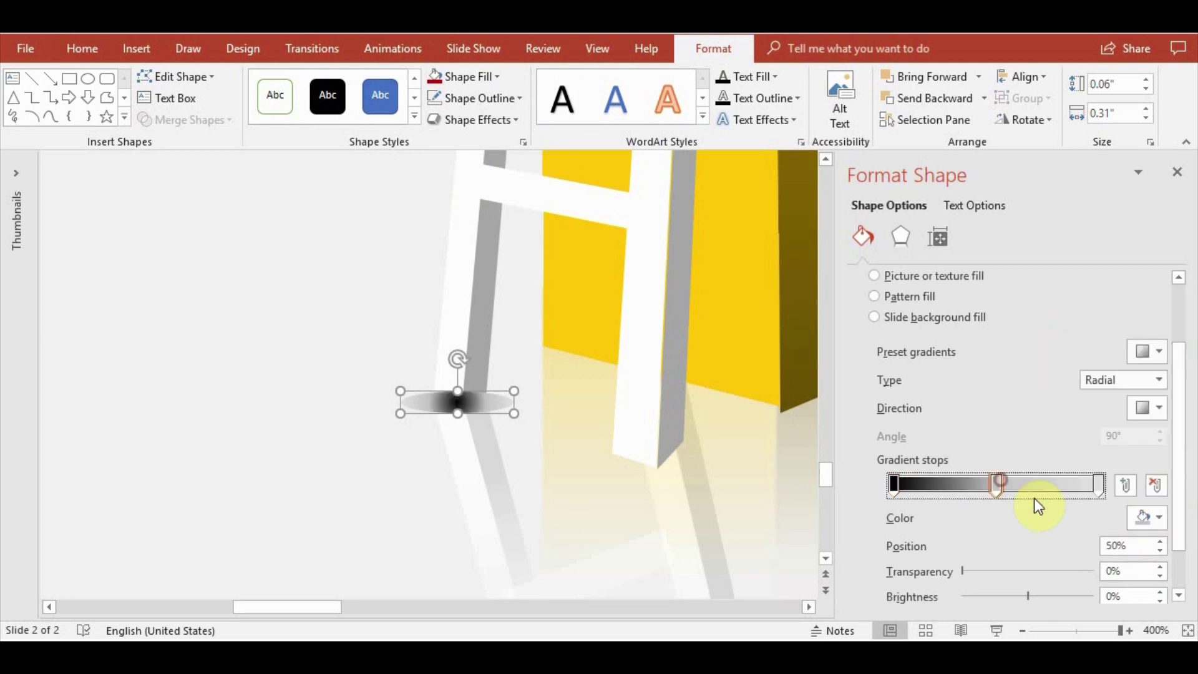
pyautogui.click(1146, 518)
pyautogui.click(1056, 339)
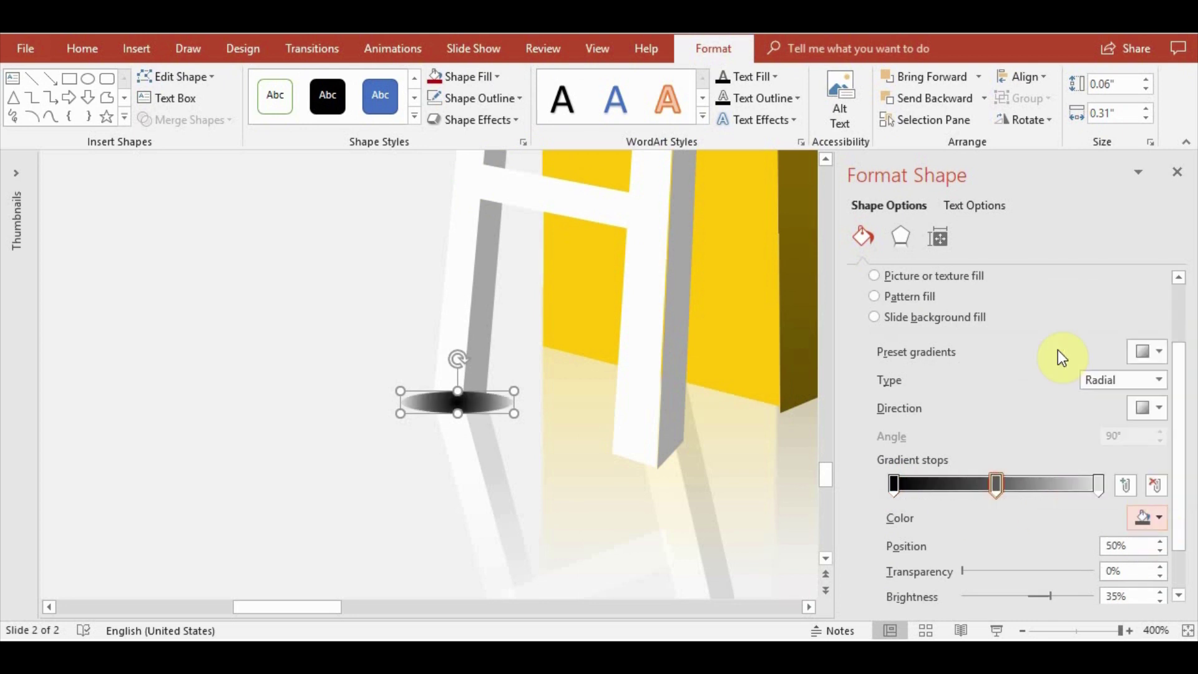
pyautogui.click(1099, 485)
pyautogui.click(1143, 519)
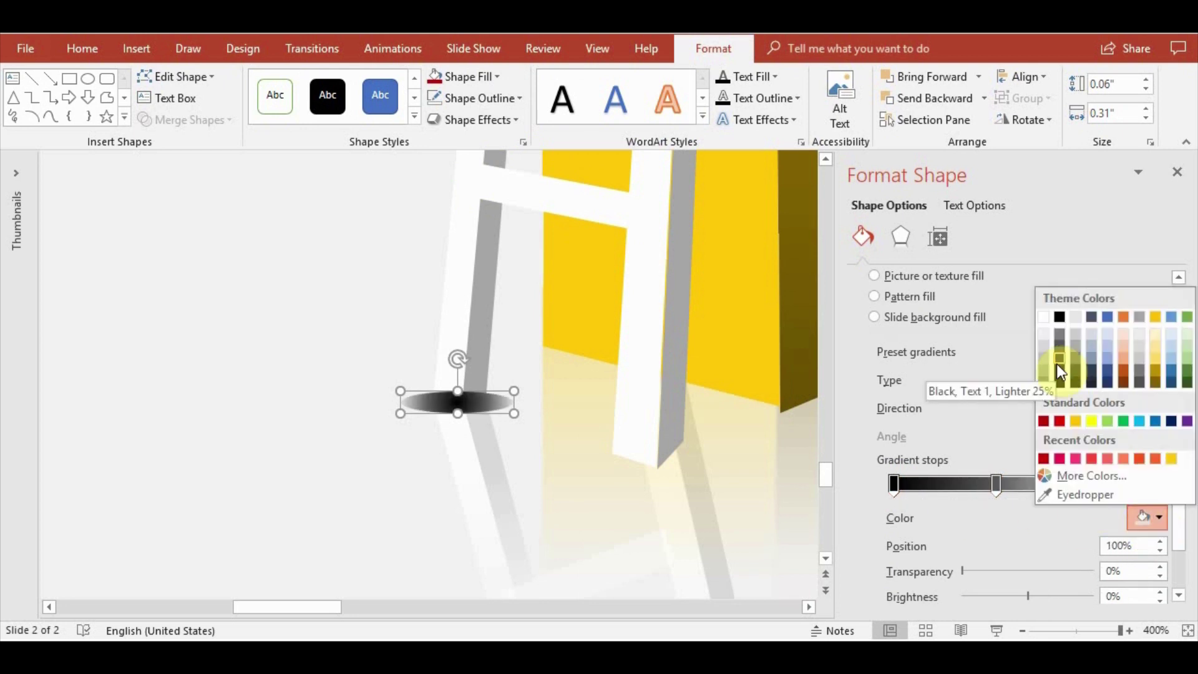
pyautogui.click(405, 410)
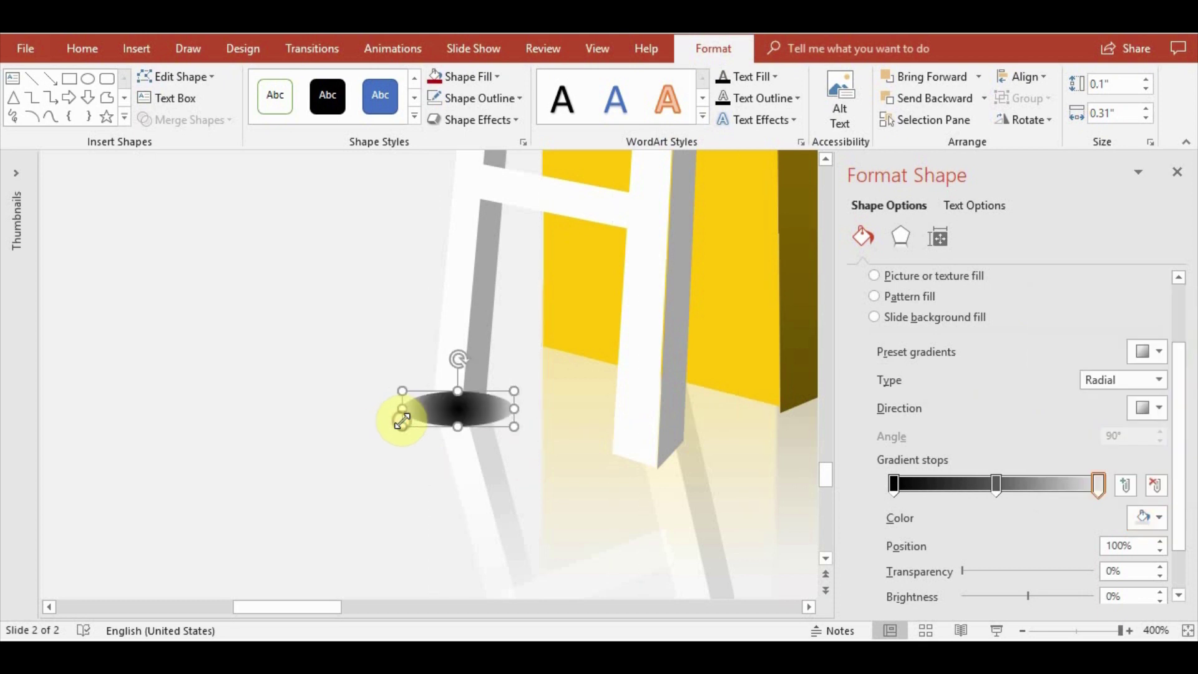
# Enlarge the shadow oval, soften its edges, and send it to the back under the left leg
pyautogui.moveTo(401, 413); pyautogui.dragTo(386, 426)
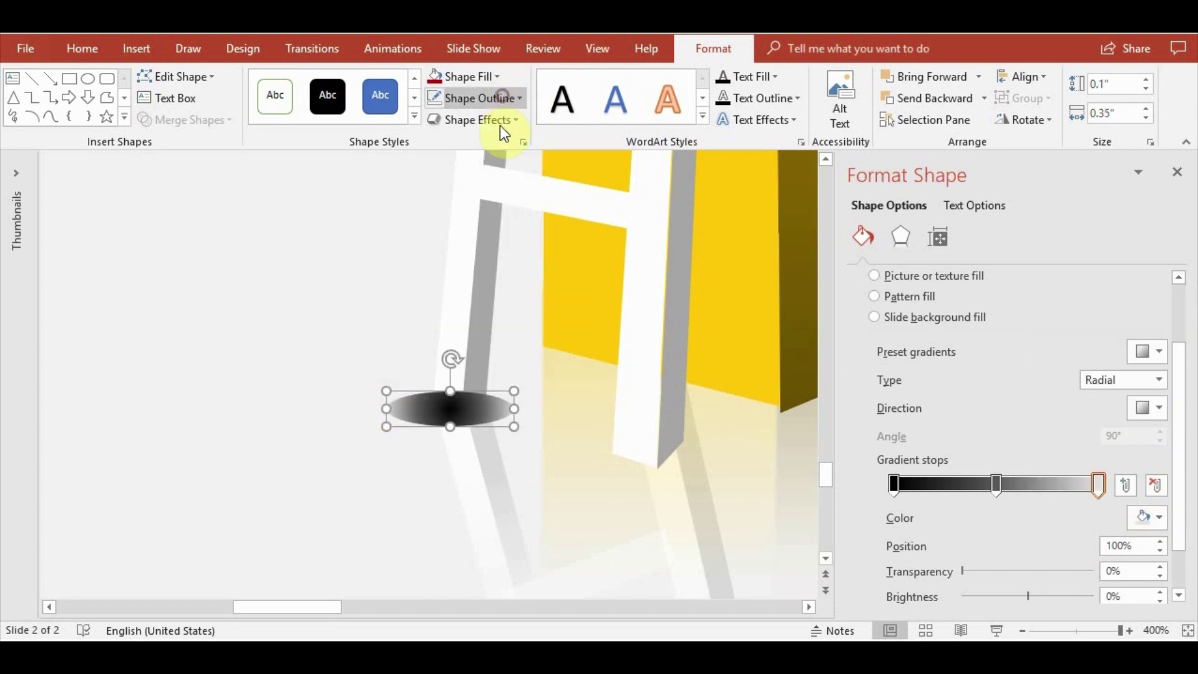
pyautogui.click(478, 119)
pyautogui.moveTo(495, 322)
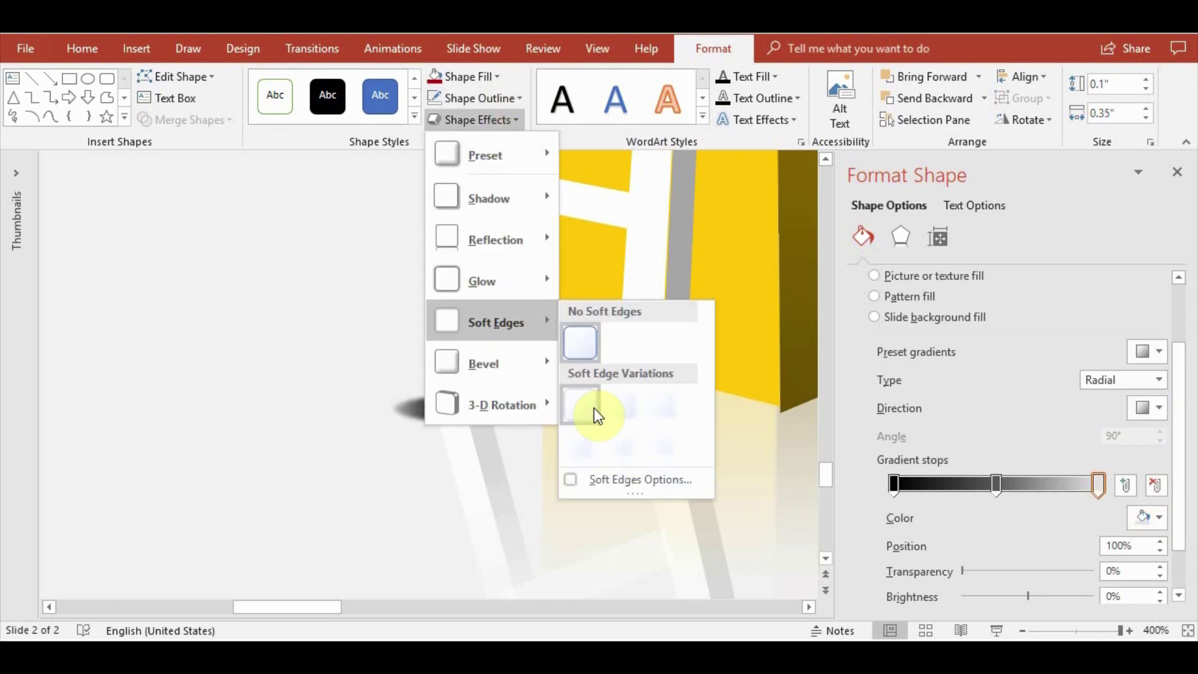
pyautogui.click(594, 408)
pyautogui.moveTo(491, 410); pyautogui.dragTo(500, 407)
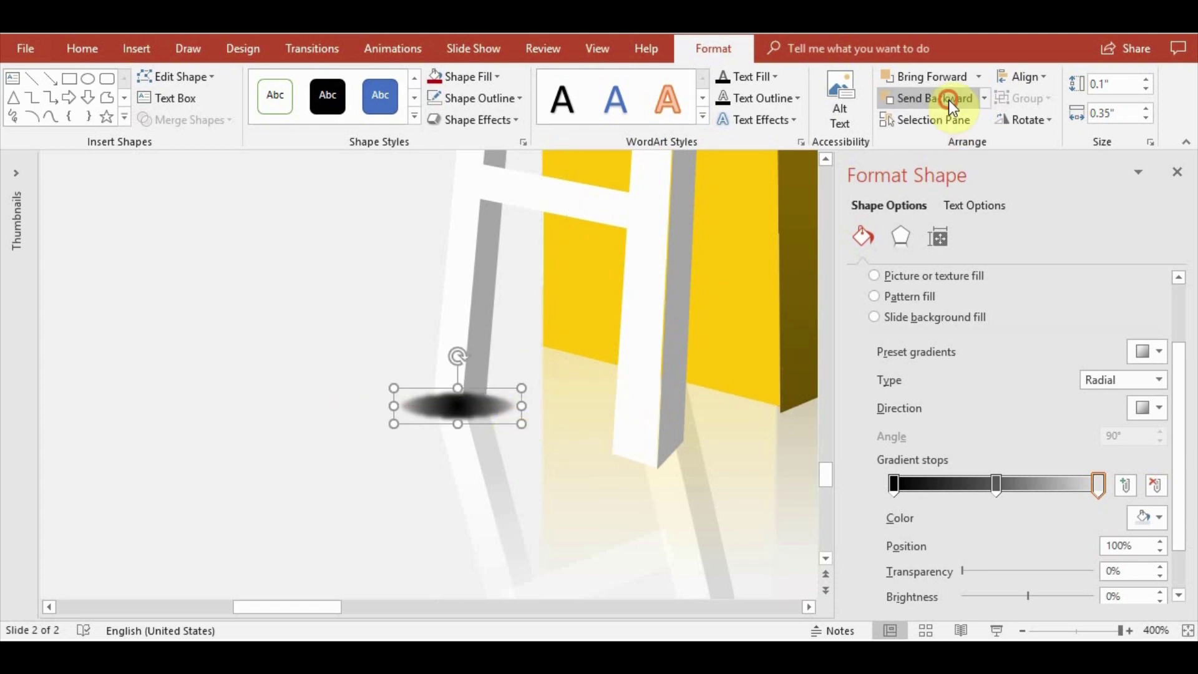
pyautogui.click(982, 98)
pyautogui.click(975, 145)
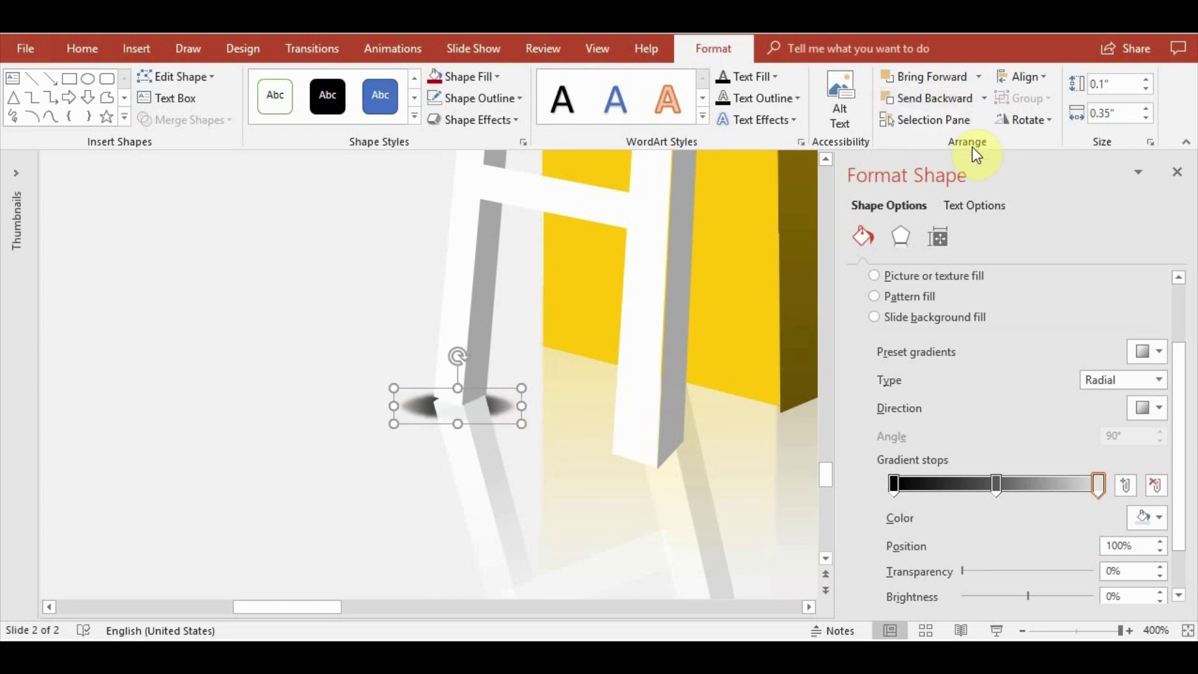
# Copy the shadow under the right ladder leg, widen it, and move it behind the leg
pyautogui.click(489, 489)
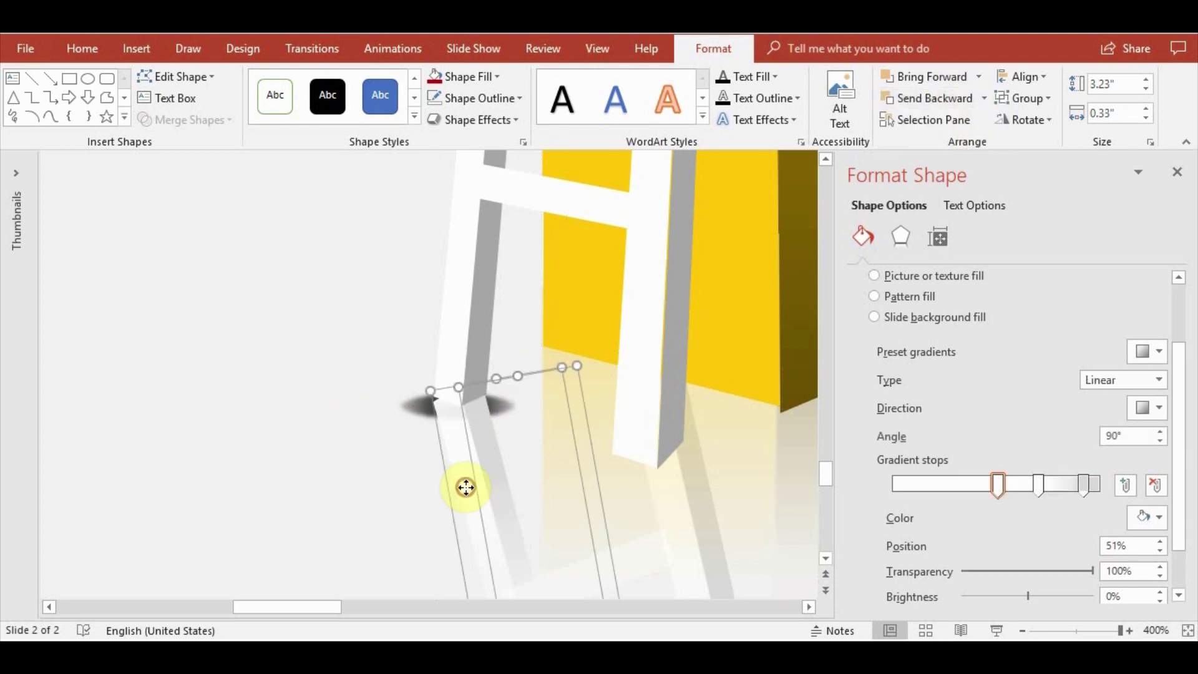
pyautogui.click(304, 462)
pyautogui.click(489, 420)
pyautogui.moveTo(488, 422)
pyautogui.keyDown('ctrl'); pyautogui.mouseDown()
pyautogui.moveTo(511, 467)
pyautogui.moveTo(649, 448)
pyautogui.mouseUp(); pyautogui.keyUp('ctrl')
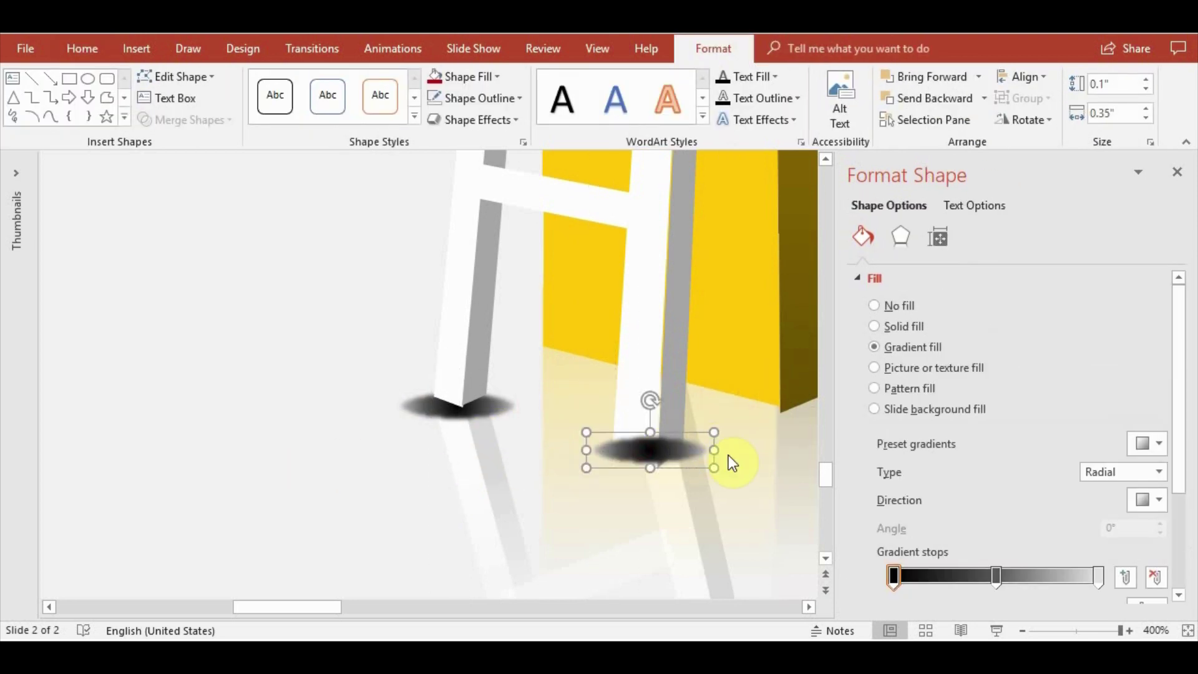
pyautogui.moveTo(716, 469); pyautogui.dragTo(721, 467)
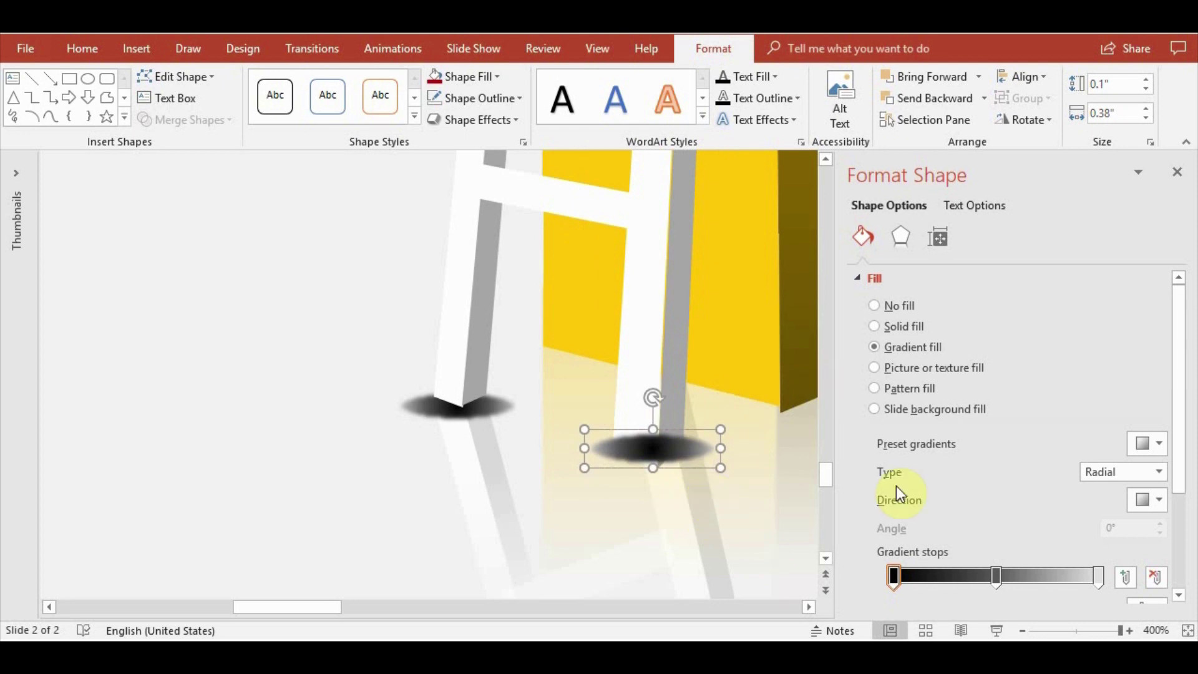
pyautogui.click(984, 98)
pyautogui.click(911, 147)
# Push the right shadow oval one layer further back
pyautogui.click(681, 540)
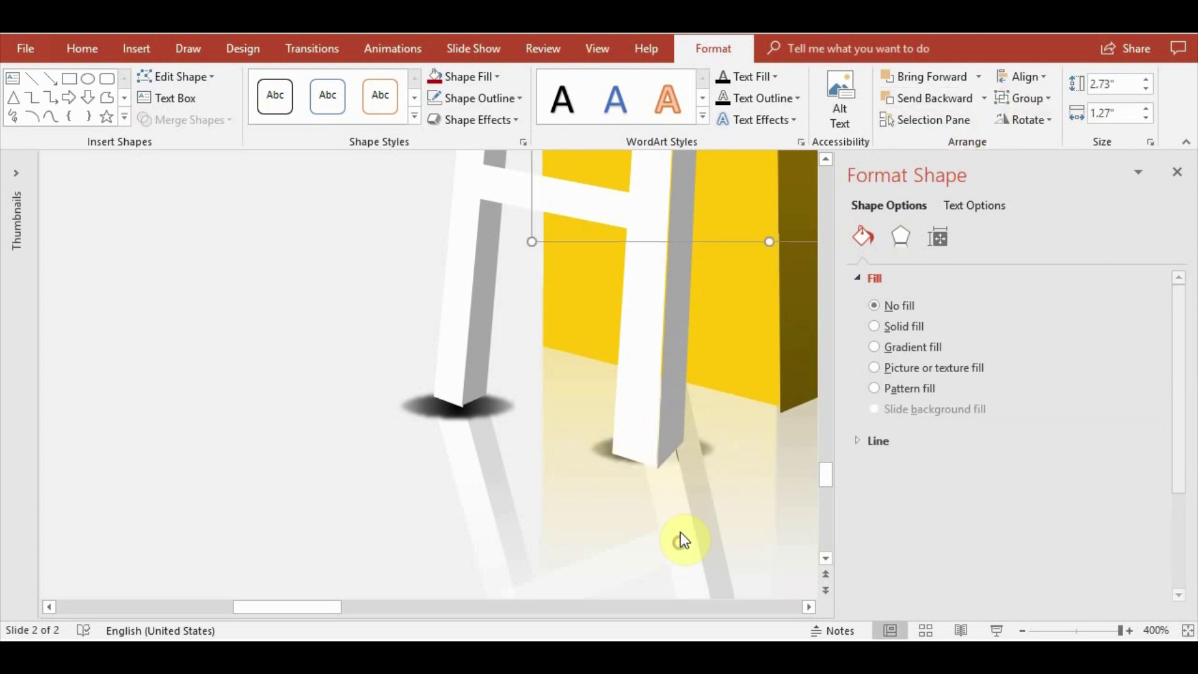
pyautogui.click(495, 517)
pyautogui.scroll(-5, 656, 429)
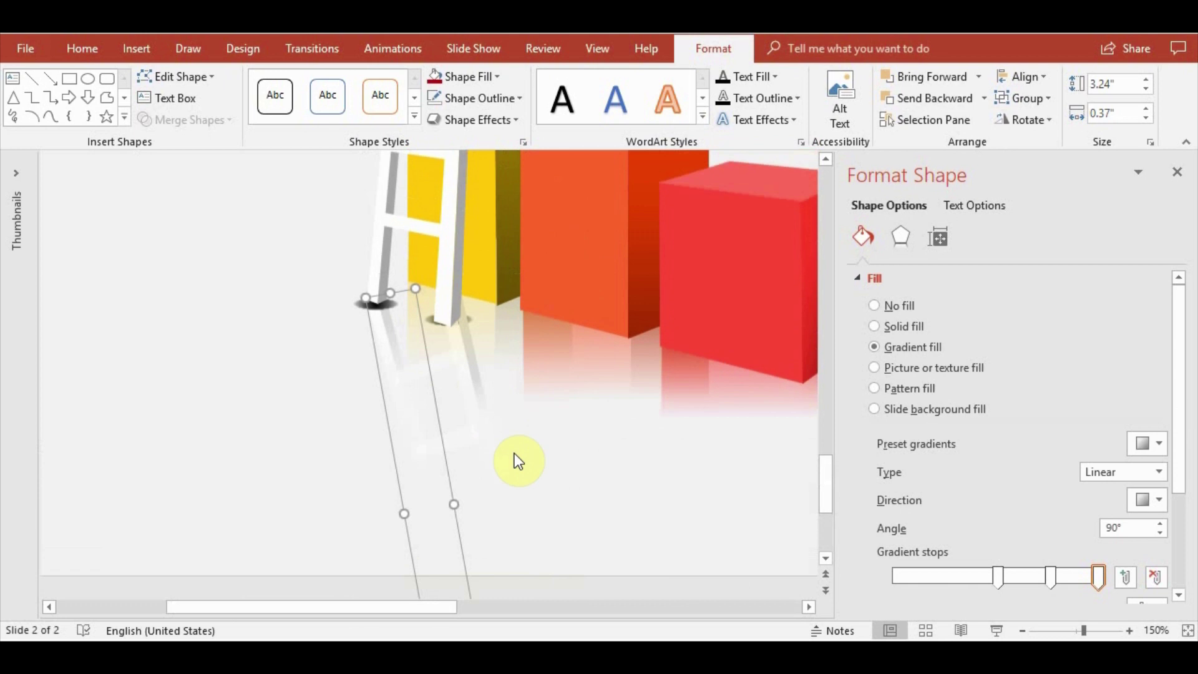
pyautogui.click(490, 406)
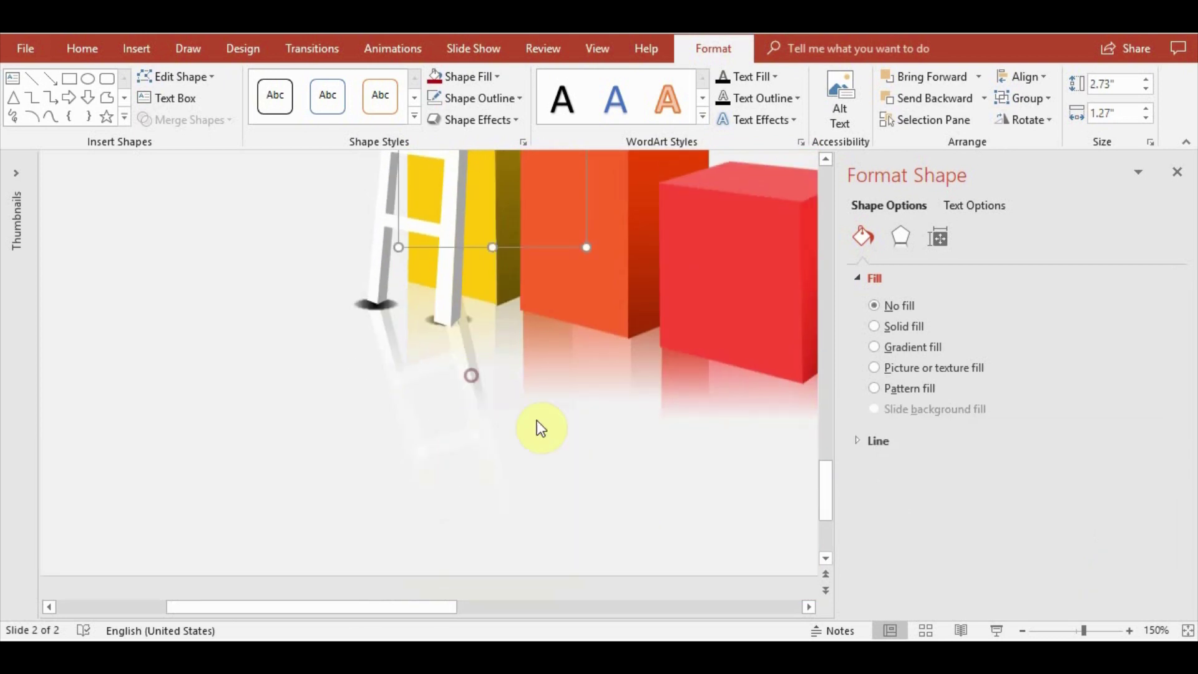
pyautogui.click(457, 345)
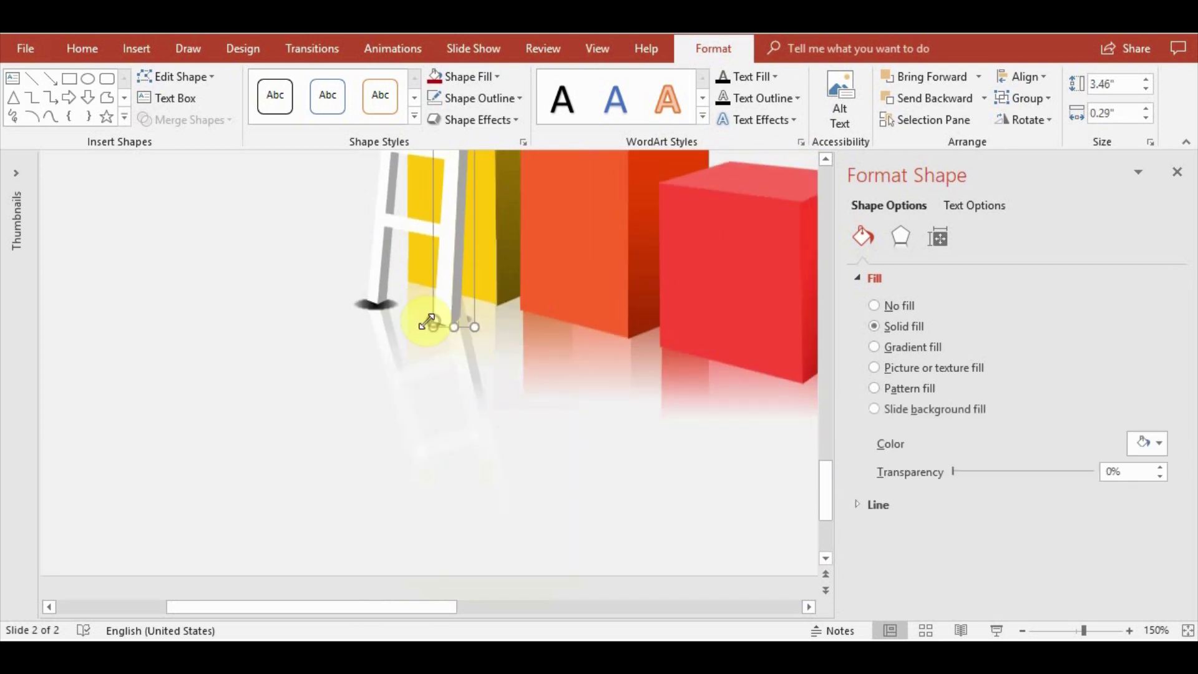
pyautogui.click(429, 320)
pyautogui.scroll(3, 437, 343)
pyautogui.scroll(3, 441, 387)
pyautogui.scroll(3, 456, 414)
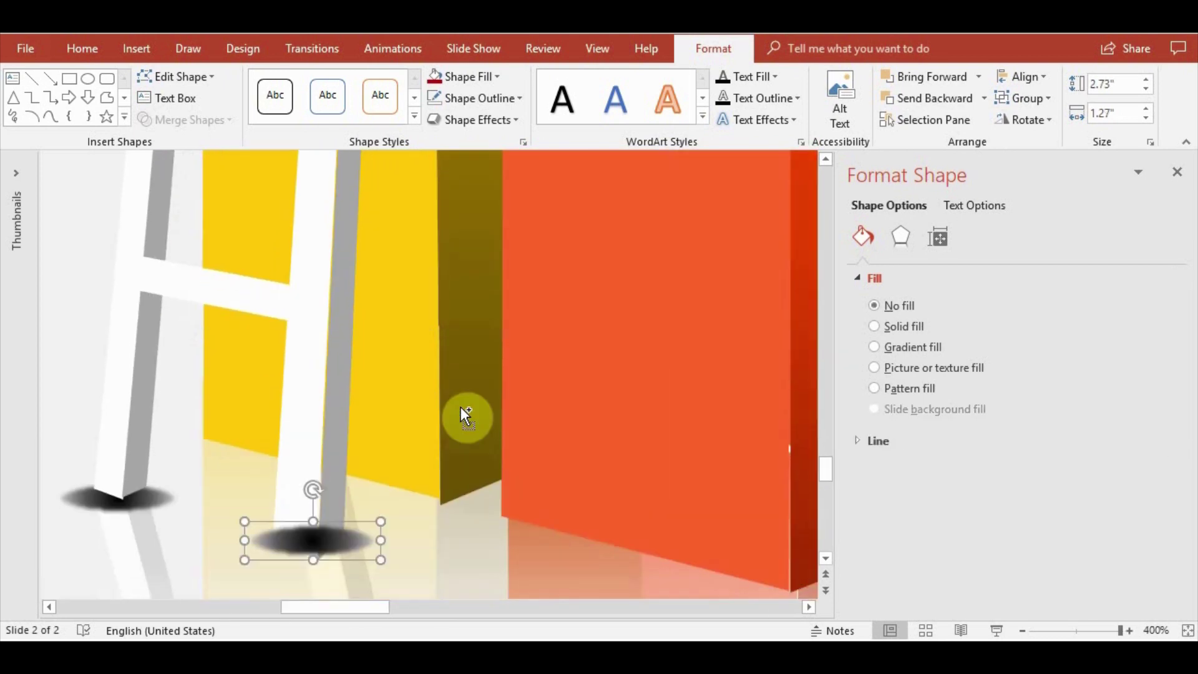
pyautogui.click(953, 105)
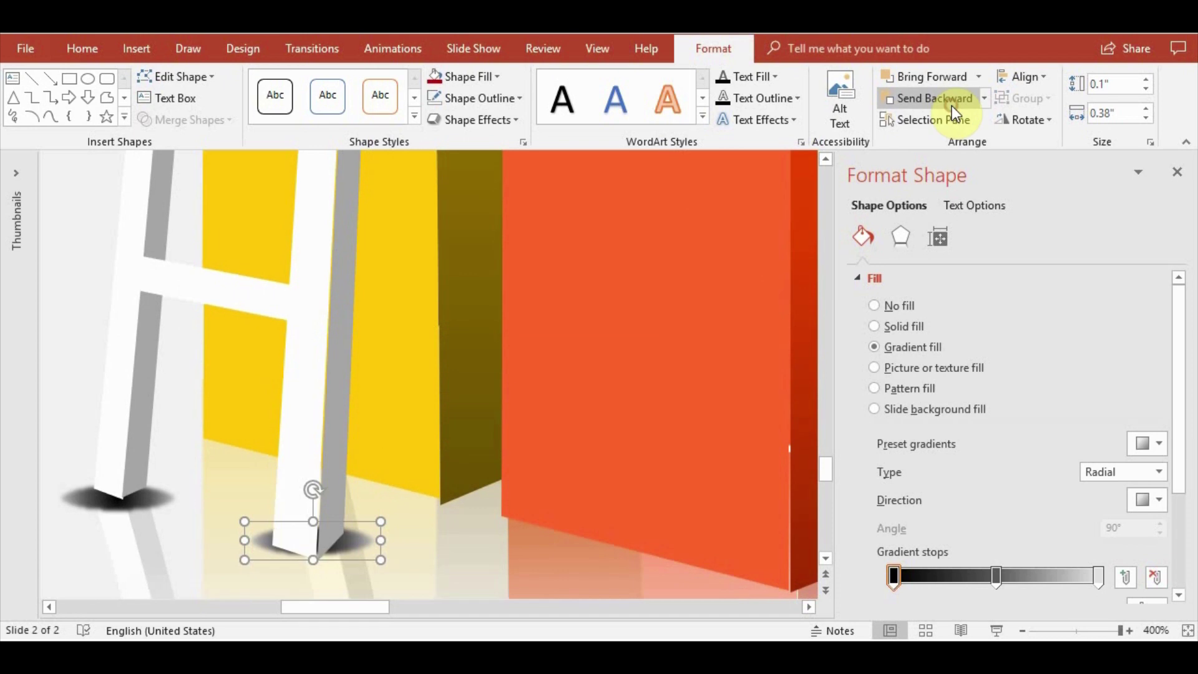
# Reposition the right shadow under the leg's bottom corner and make it slightly taller
pyautogui.click(331, 471)
pyautogui.click(177, 76)
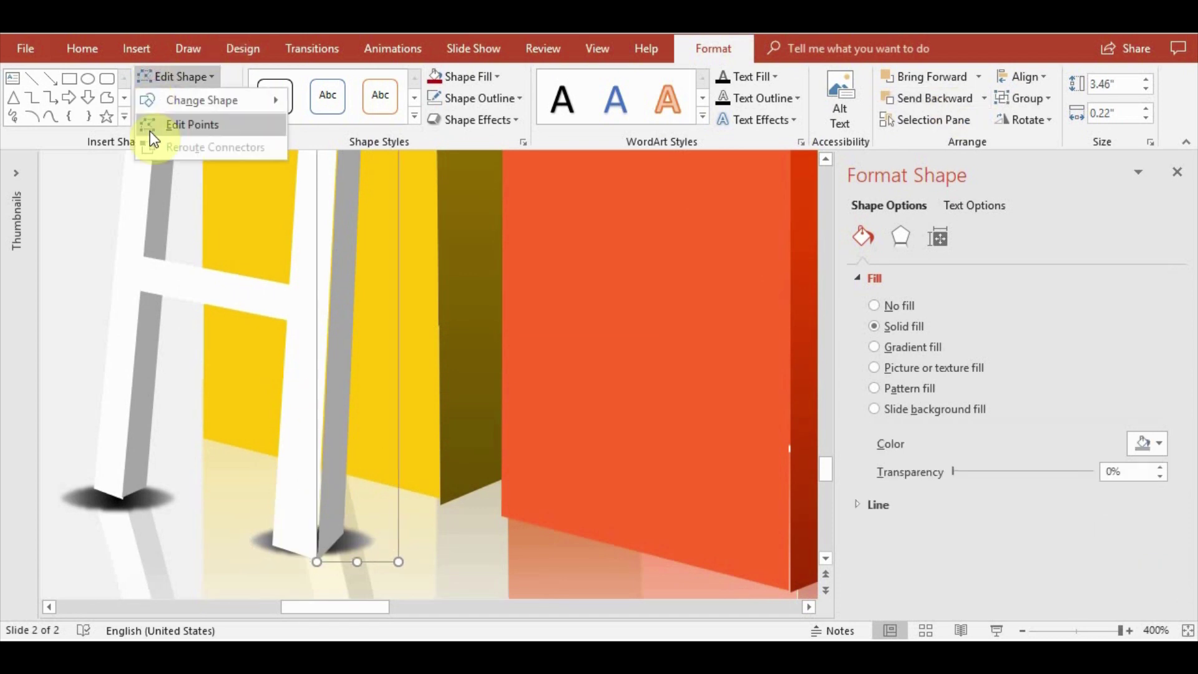
pyautogui.click(155, 125)
pyautogui.click(315, 558)
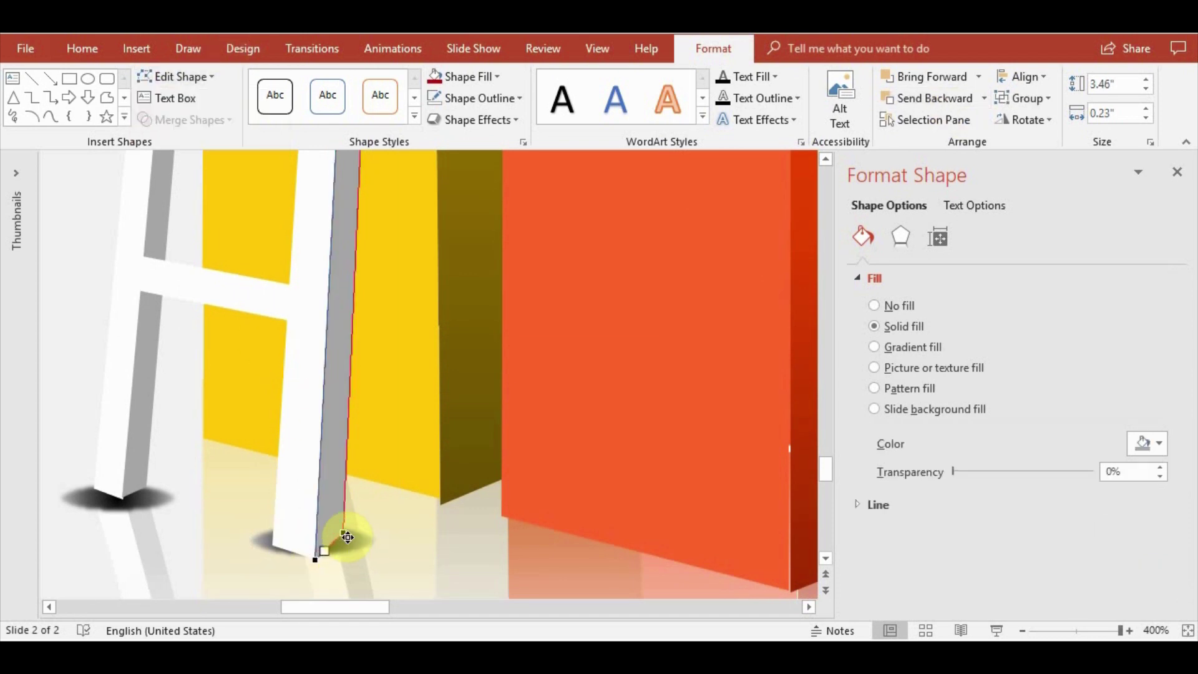
pyautogui.click(484, 570)
pyautogui.moveTo(349, 549); pyautogui.dragTo(316, 522)
pyautogui.moveTo(366, 580)
pyautogui.mouseDown()
pyautogui.moveTo(343, 554)
pyautogui.moveTo(373, 548)
pyautogui.moveTo(356, 552)
pyautogui.mouseUp()
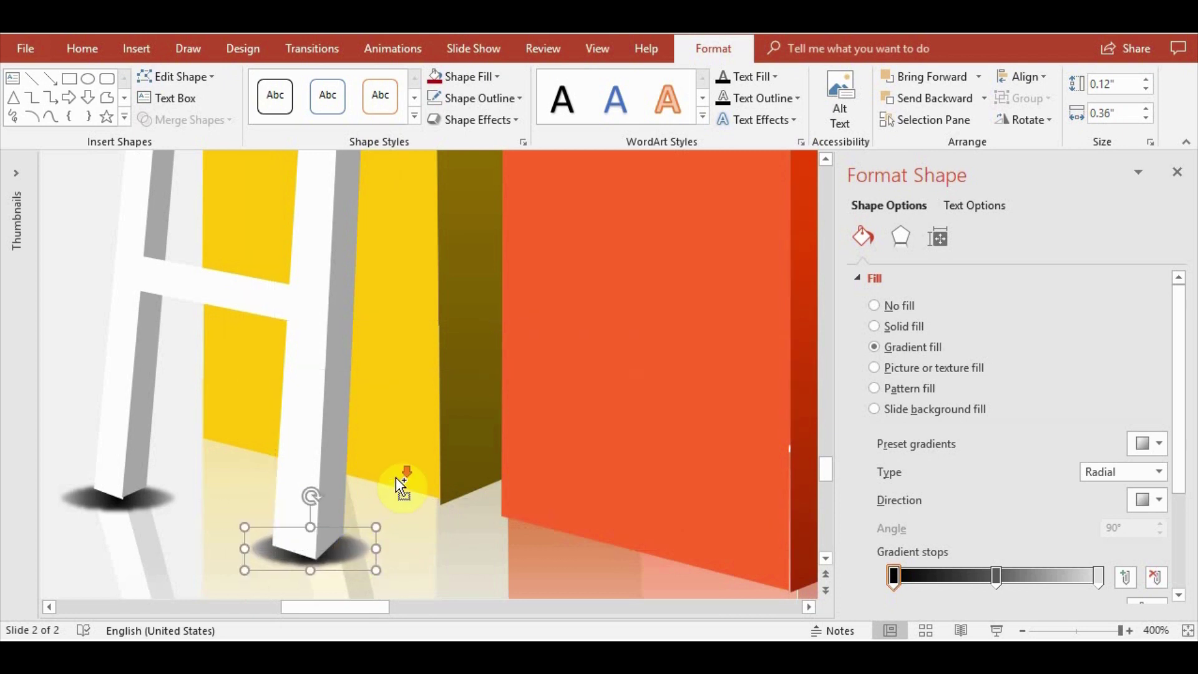
pyautogui.scroll(-10, 187, 401)
pyautogui.click(275, 415)
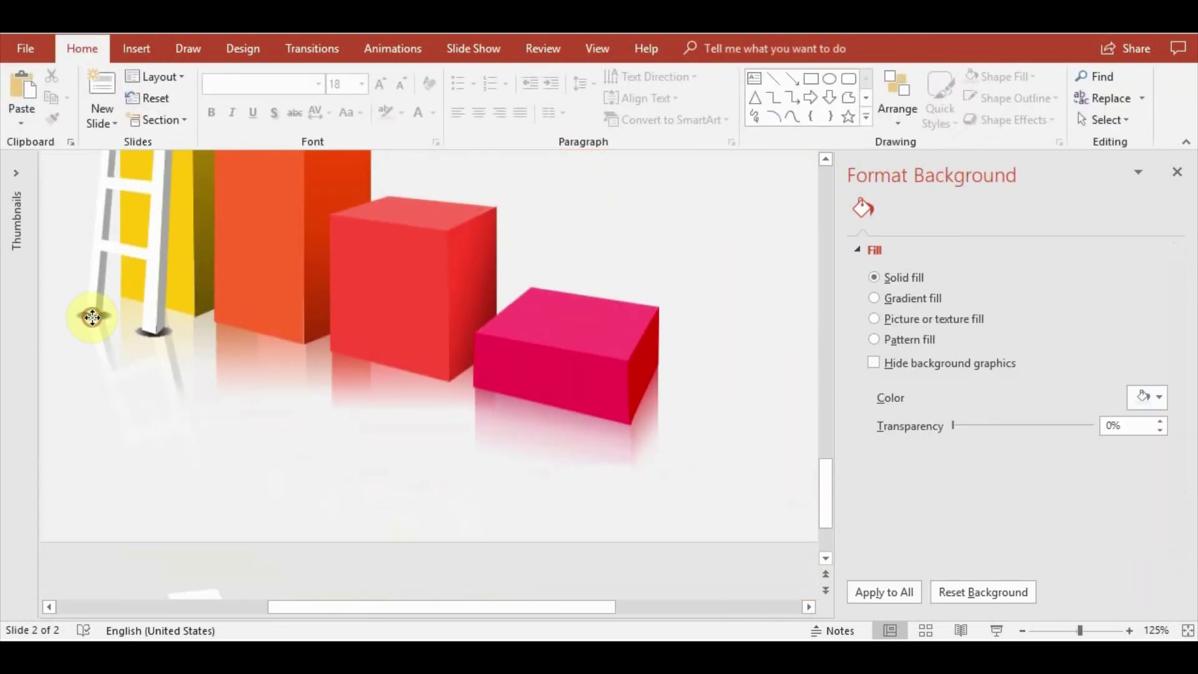
# Select both ladder-foot shadows and make the first gradient stop dark grey
pyautogui.click(92, 315)
pyautogui.keyDown('shift'); pyautogui.click(157, 337); pyautogui.keyUp('shift')
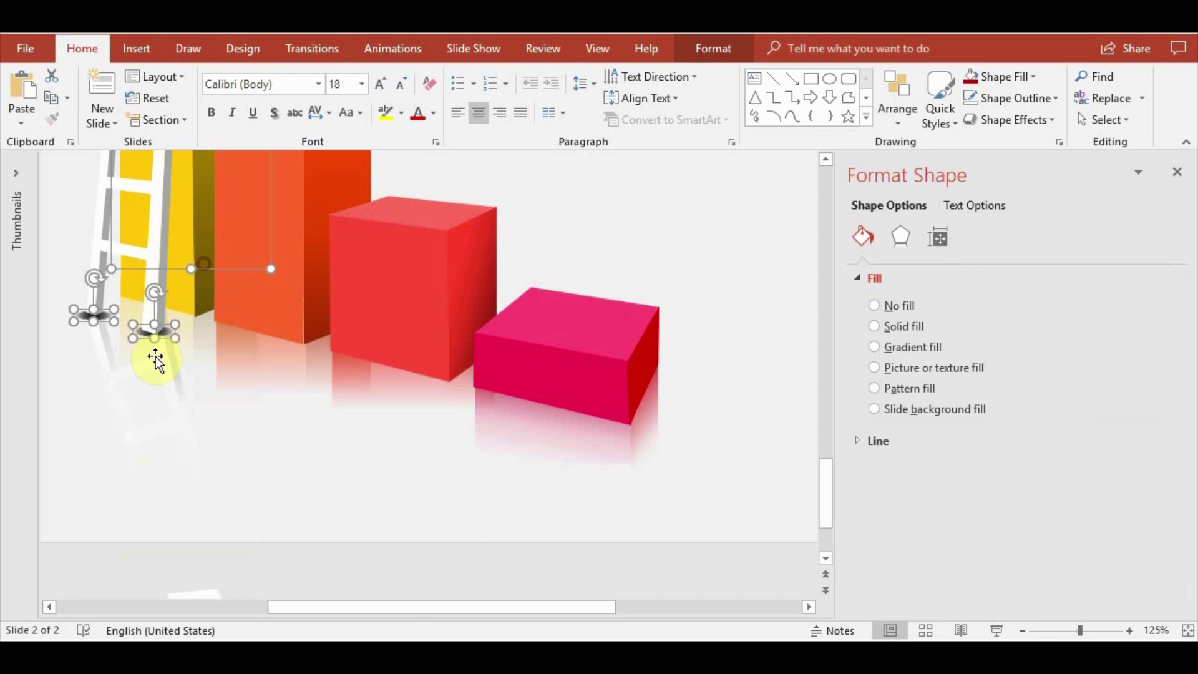
pyautogui.click(57, 417)
pyautogui.click(165, 331)
pyautogui.keyDown('shift'); pyautogui.click(83, 318); pyautogui.keyUp('shift')
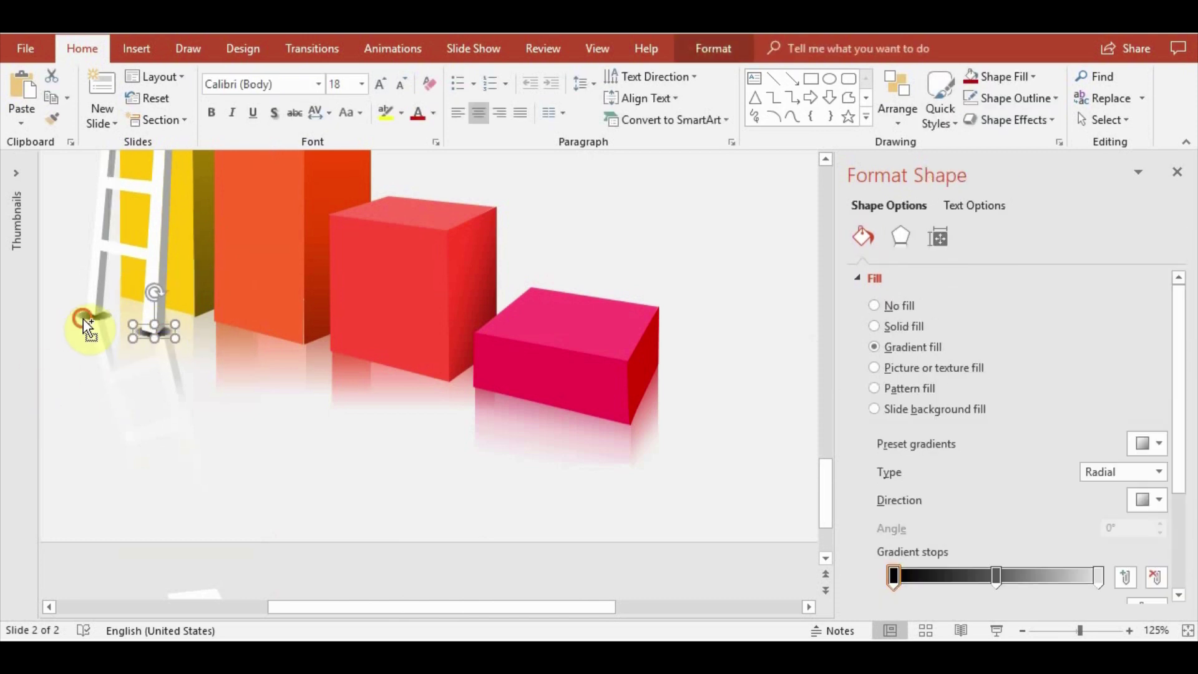
pyautogui.scroll(-1, 1178, 490)
pyautogui.click(1144, 578)
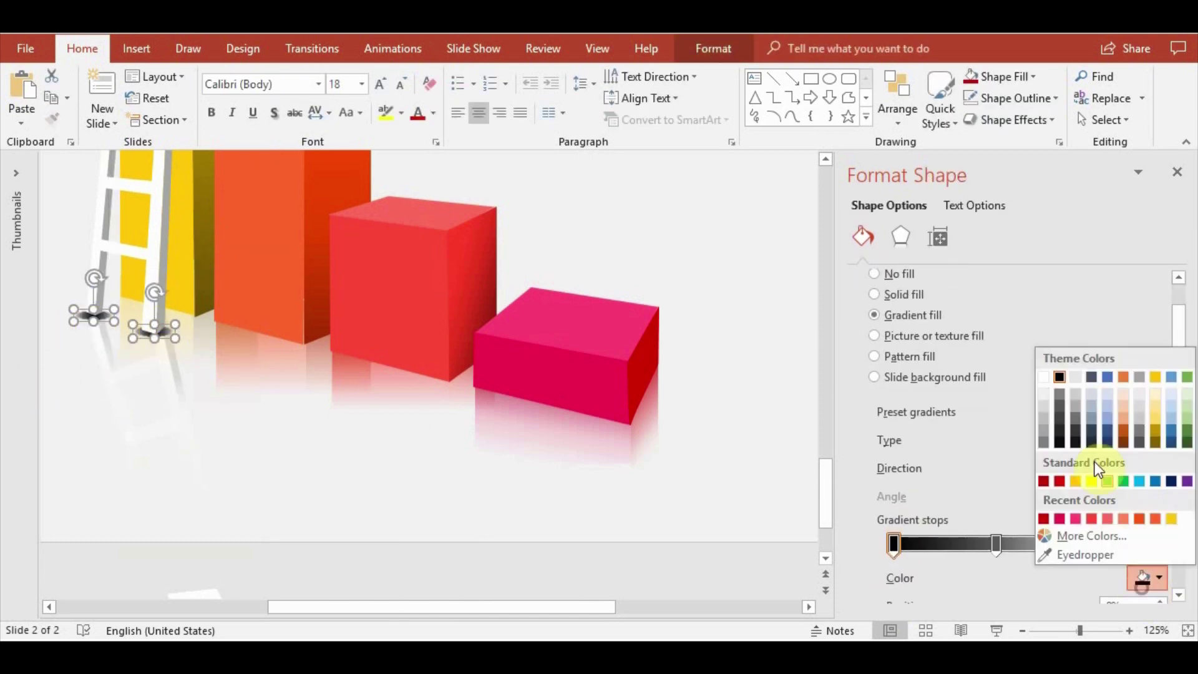
pyautogui.click(1065, 415)
pyautogui.click(1142, 582)
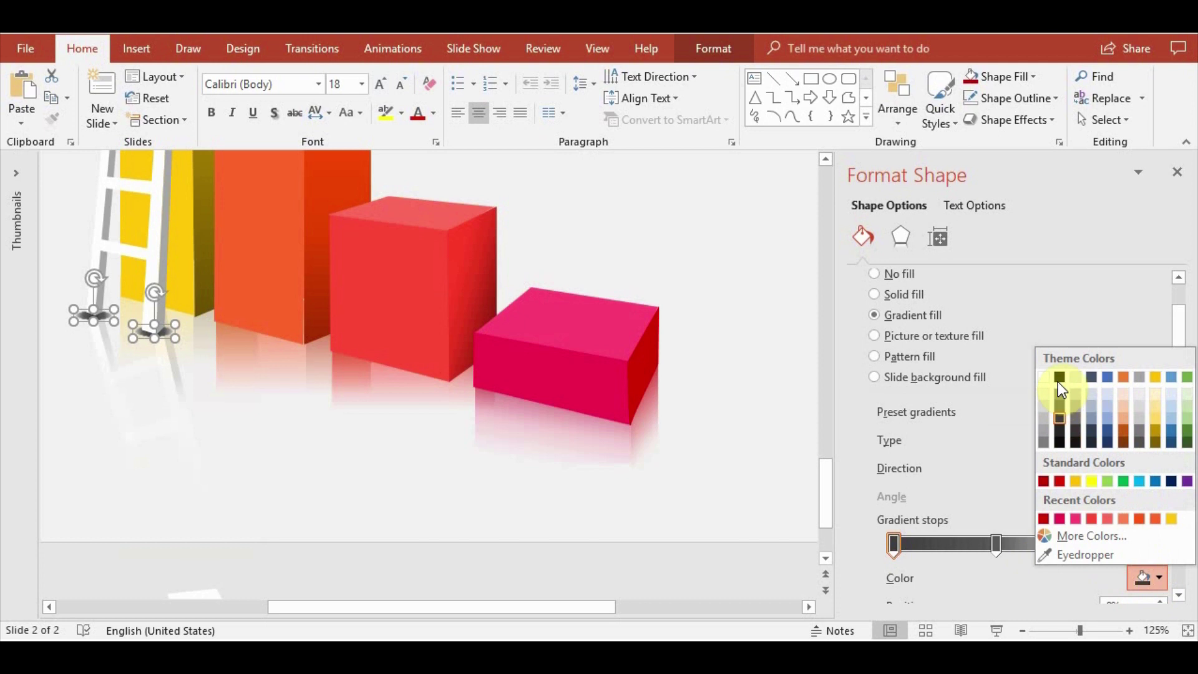
pyautogui.click(1062, 435)
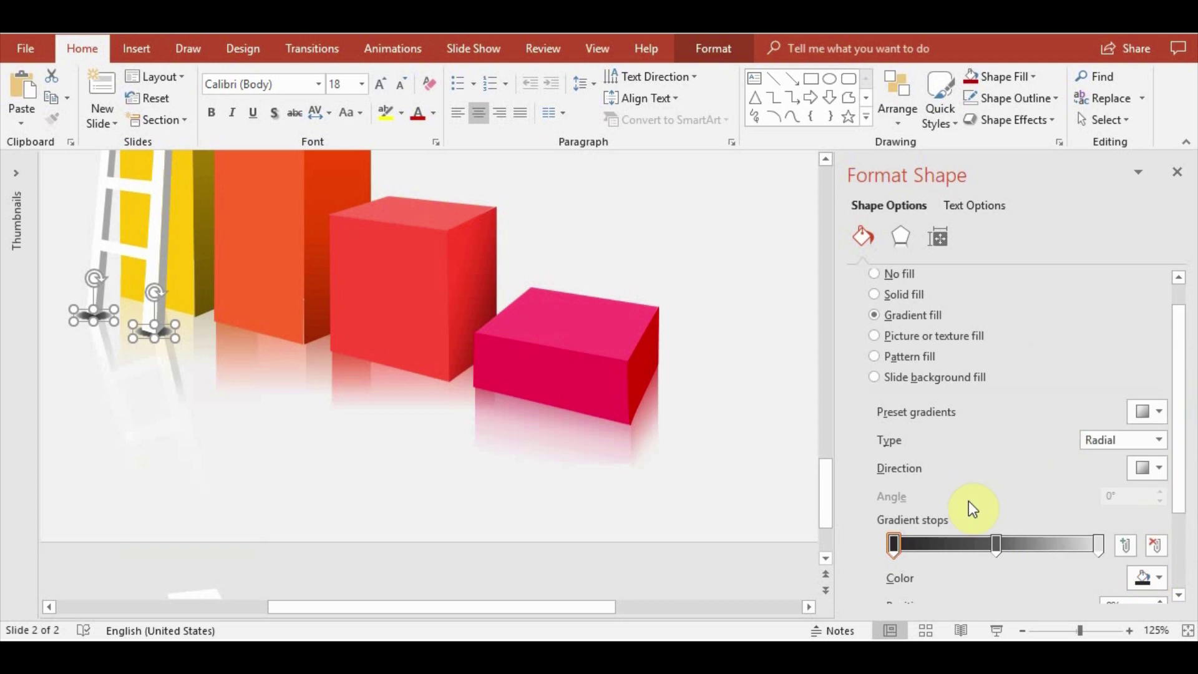
# Add a lighter gradient stop at 25% and move the end stop in to 79%
pyautogui.moveTo(996, 544); pyautogui.dragTo(980, 548)
pyautogui.click(945, 544)
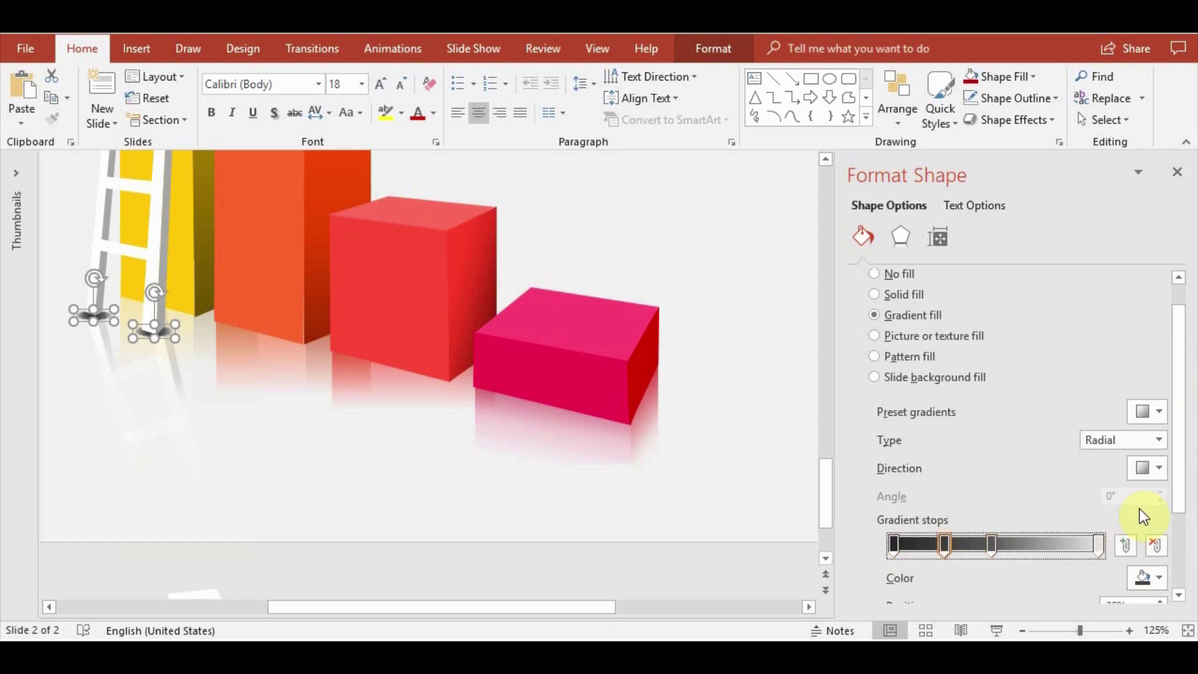
pyautogui.scroll(-2, 1140, 508)
pyautogui.moveTo(1028, 556); pyautogui.dragTo(1063, 559)
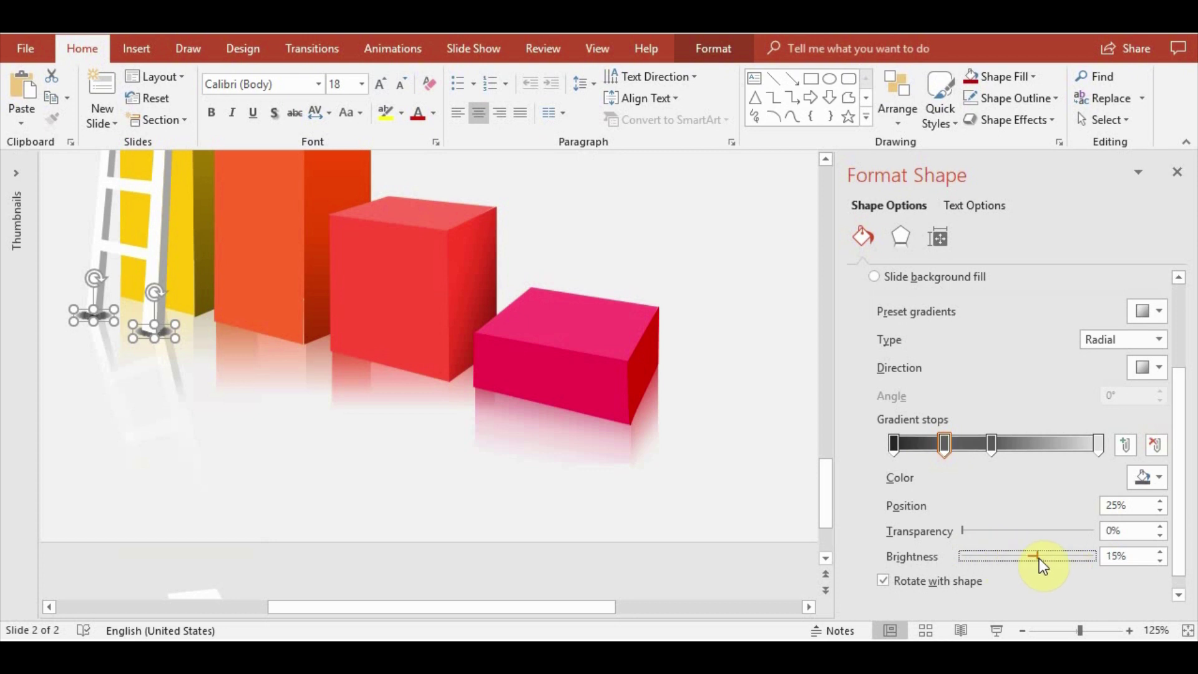
pyautogui.click(1002, 444)
pyautogui.moveTo(1041, 453); pyautogui.dragTo(1008, 446)
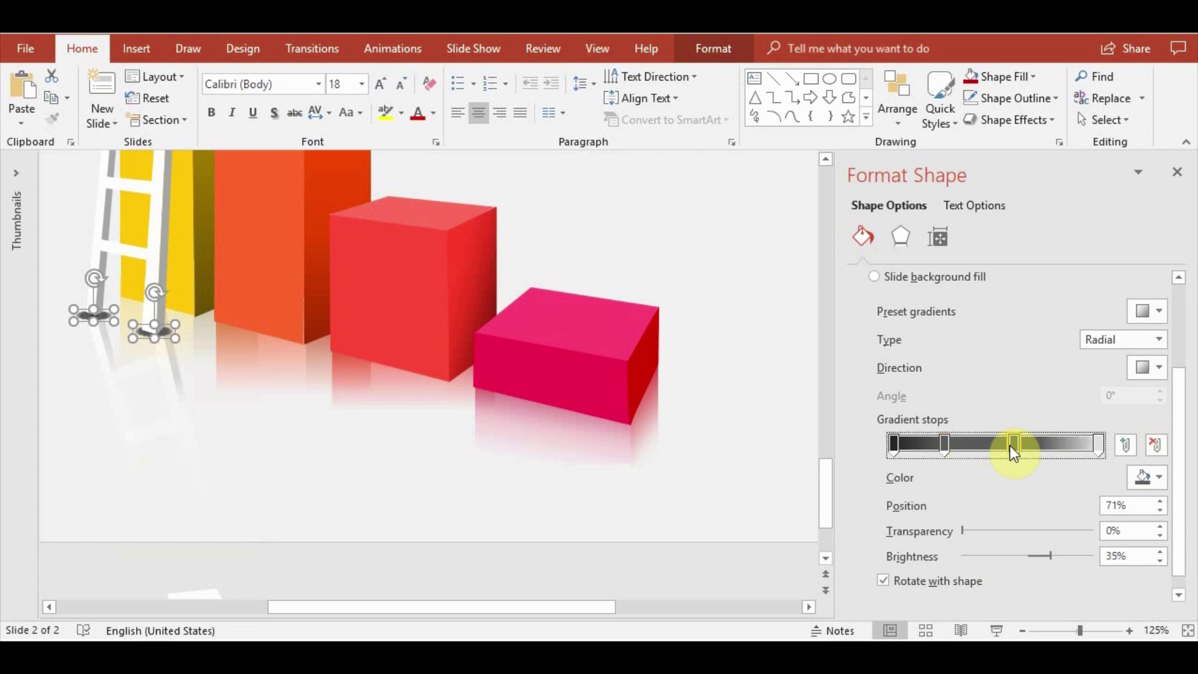
pyautogui.moveTo(1100, 445); pyautogui.dragTo(1065, 446)
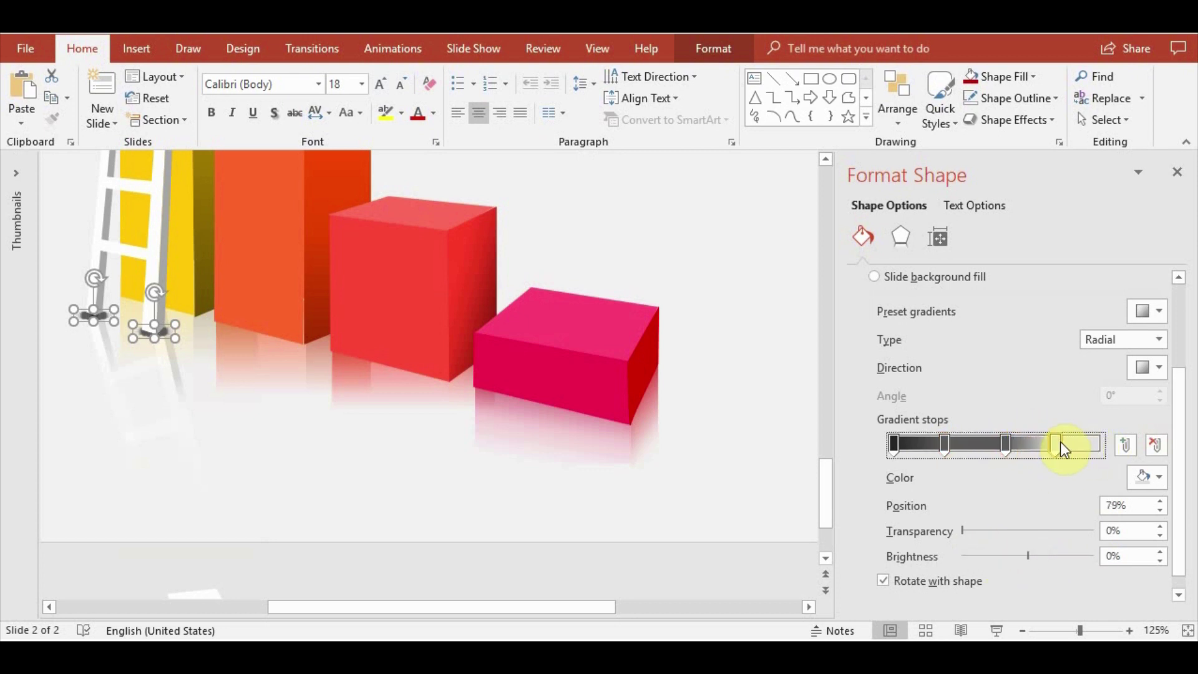
pyautogui.keyDown('ctrl'); pyautogui.scroll(5, 654, 425); pyautogui.keyUp('ctrl')
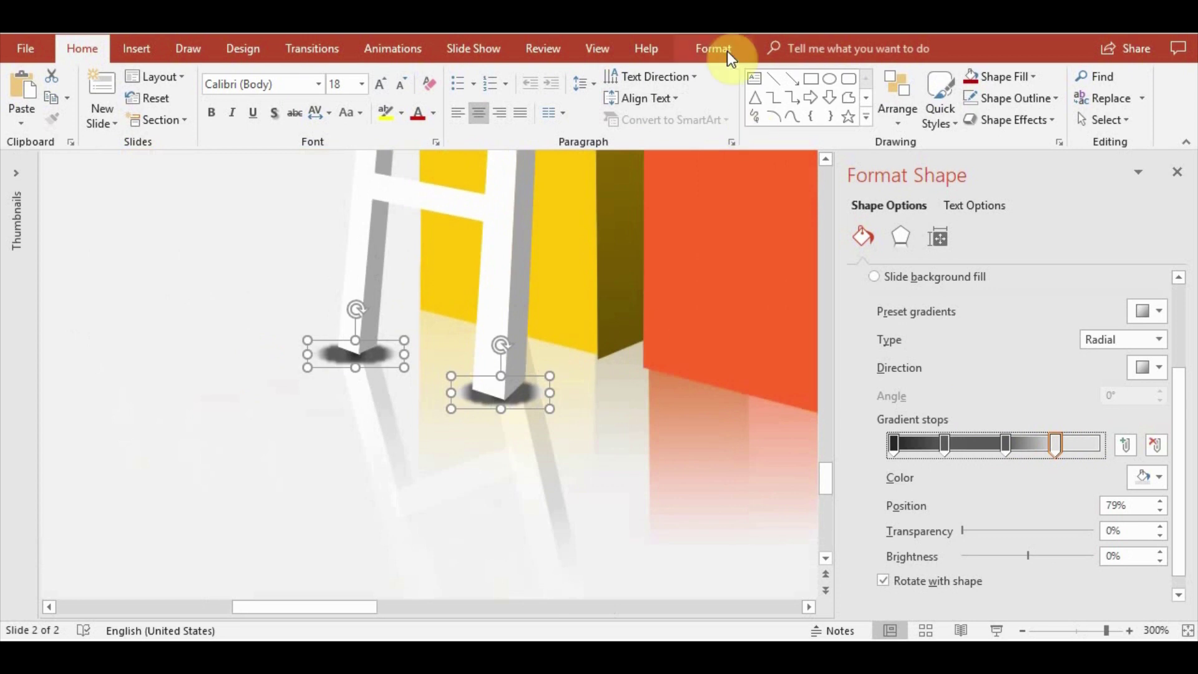
# Give both shadows 2 pt soft edges and shift them slightly up and left
pyautogui.click(900, 236)
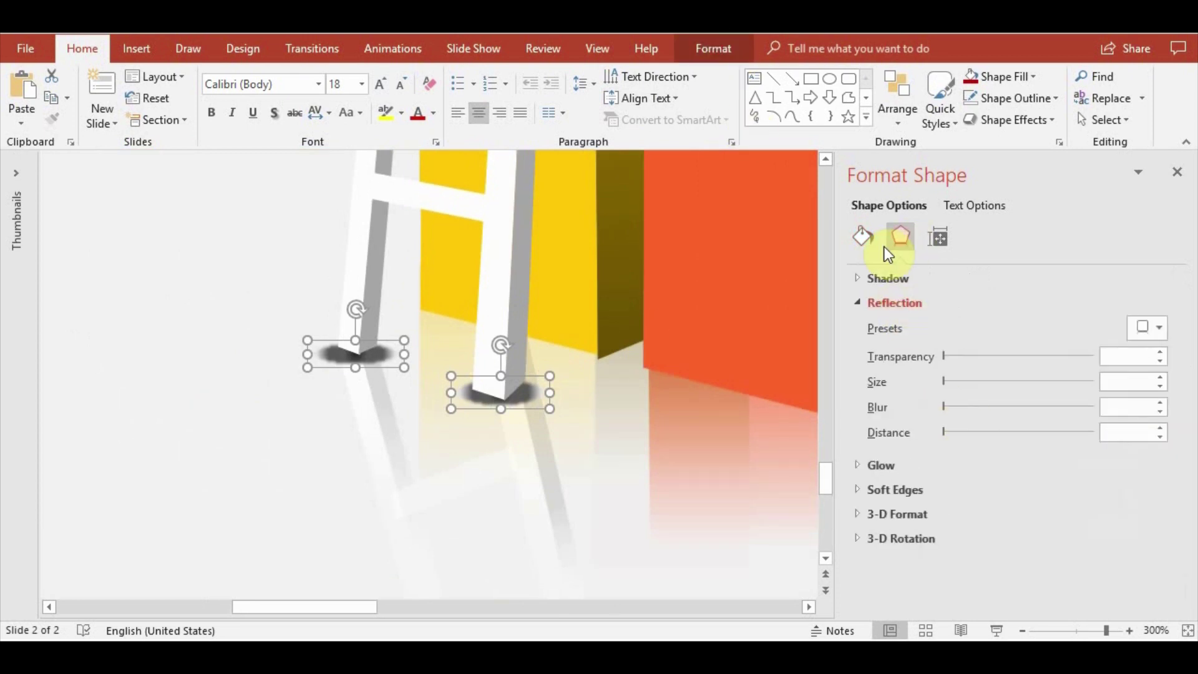
pyautogui.click(889, 494)
pyautogui.click(1160, 542)
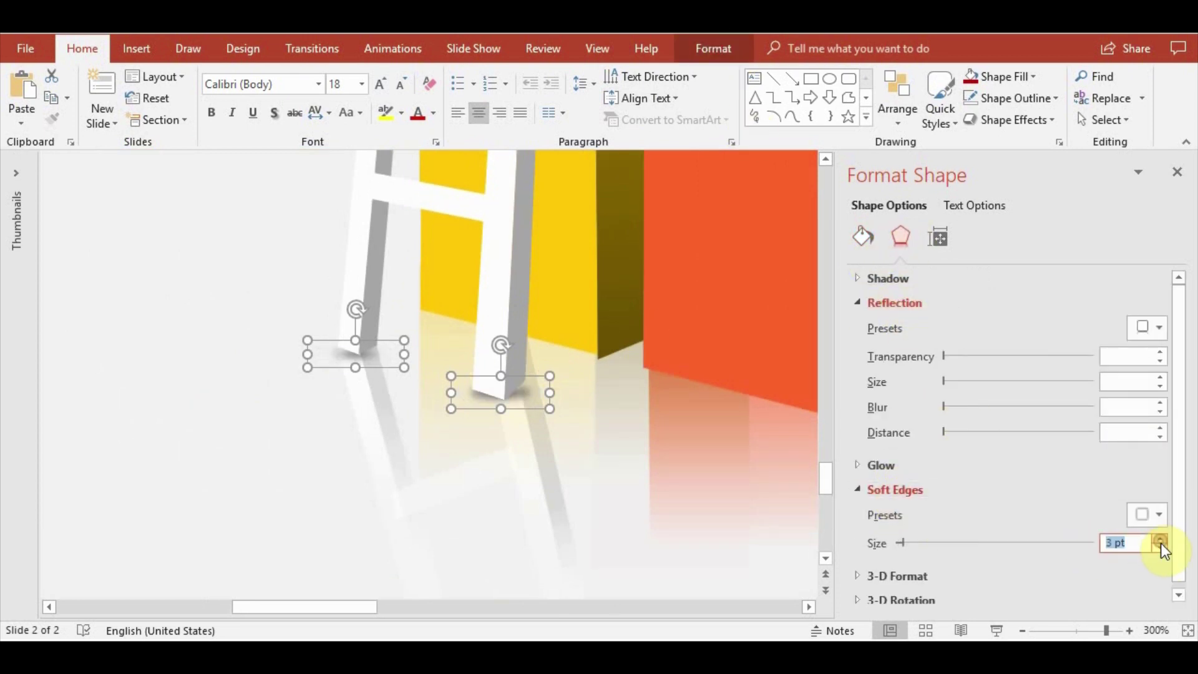
pyautogui.click(549, 410)
pyautogui.moveTo(552, 411); pyautogui.dragTo(527, 400)
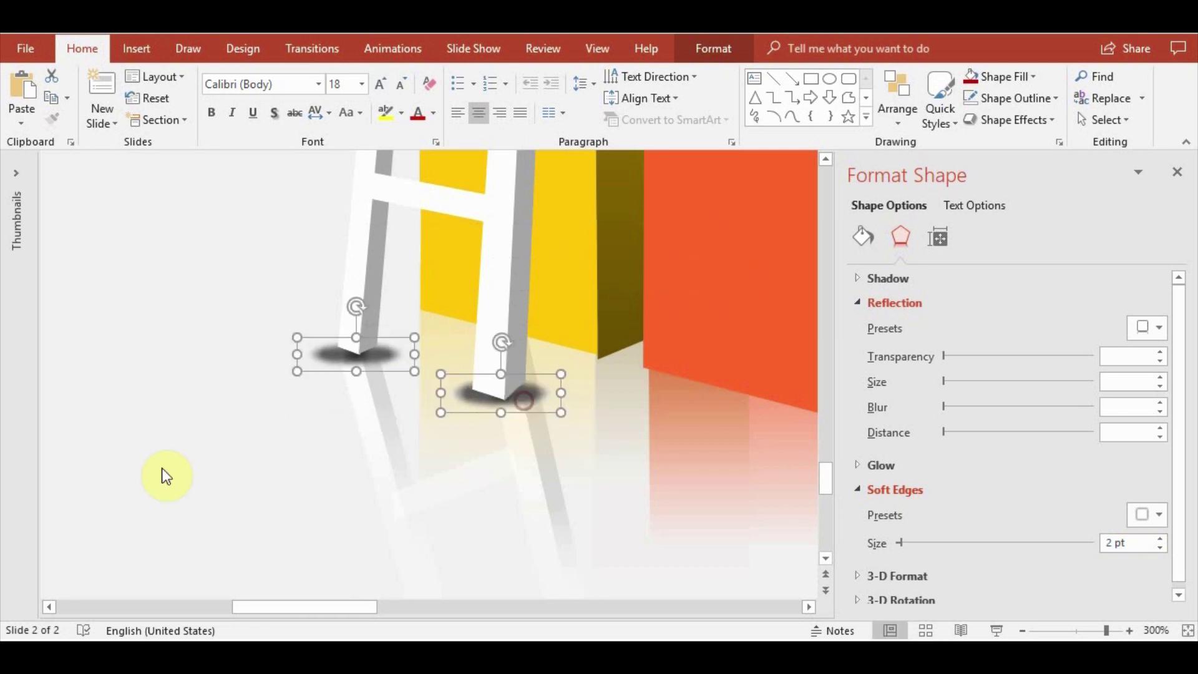
pyautogui.click(201, 489)
pyautogui.scroll(-5, 286, 489)
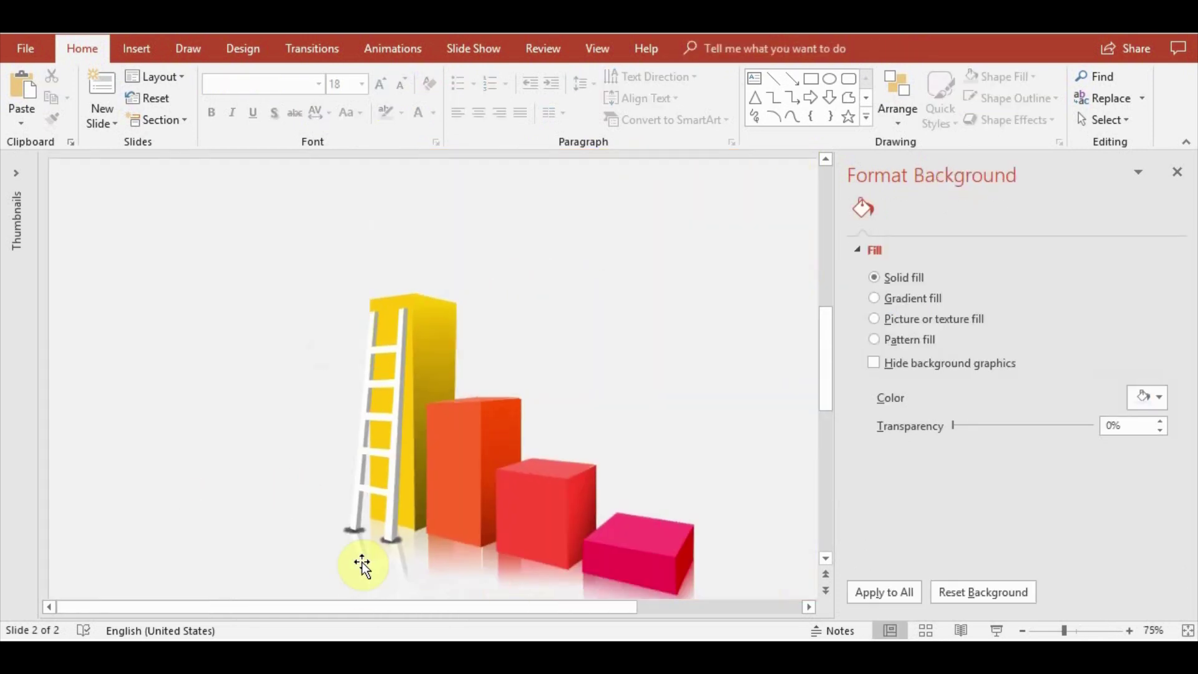
# Raise both shadows' soft edges to 4 pt and enlarge them leftward and downward
pyautogui.click(362, 563)
pyautogui.click(900, 236)
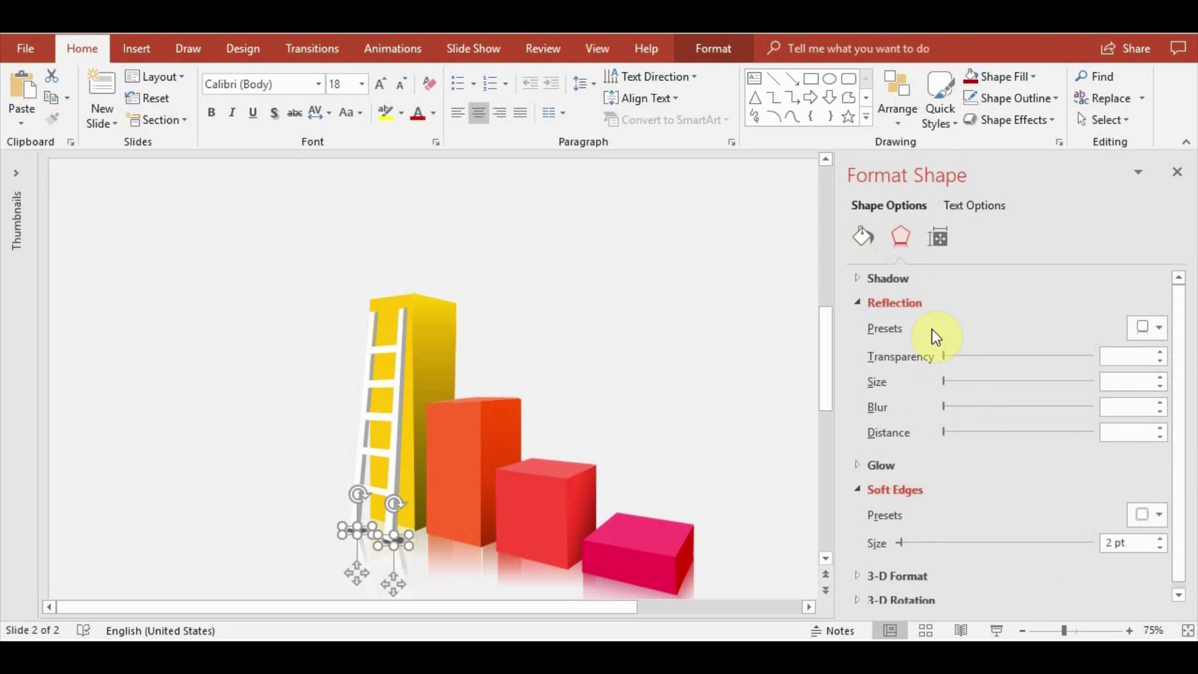
pyautogui.click(1159, 538)
pyautogui.scroll(5, 453, 448)
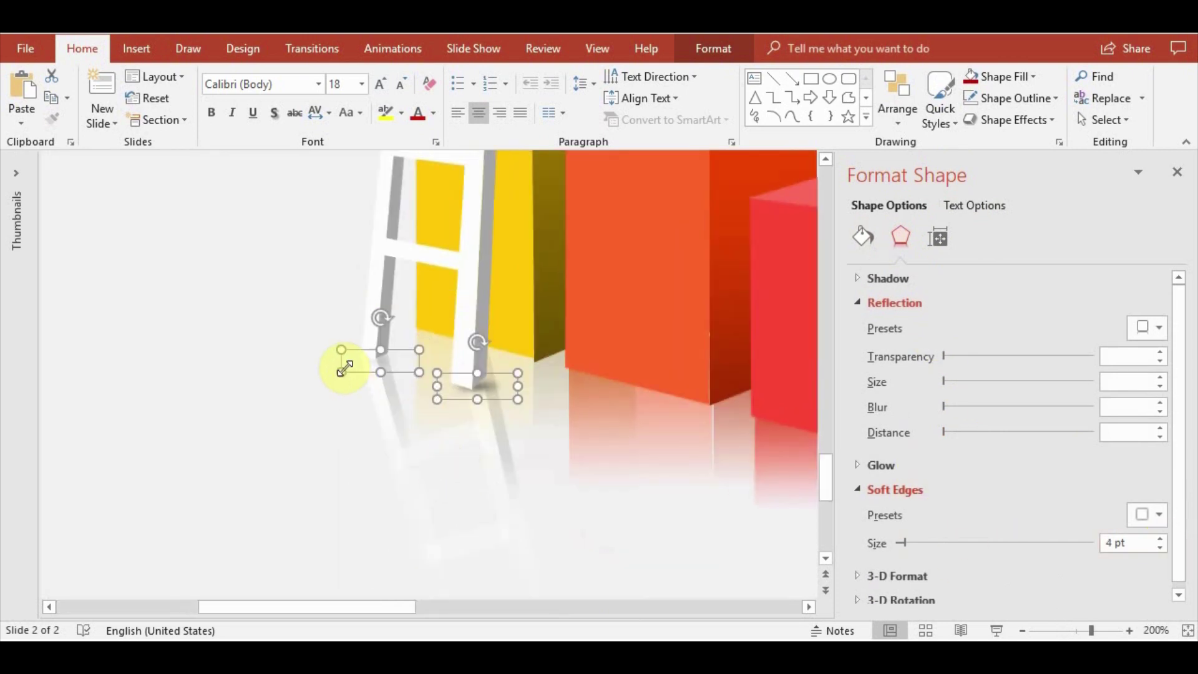
pyautogui.moveTo(343, 370)
pyautogui.mouseDown()
pyautogui.moveTo(318, 375)
pyautogui.moveTo(343, 369)
pyautogui.mouseUp()
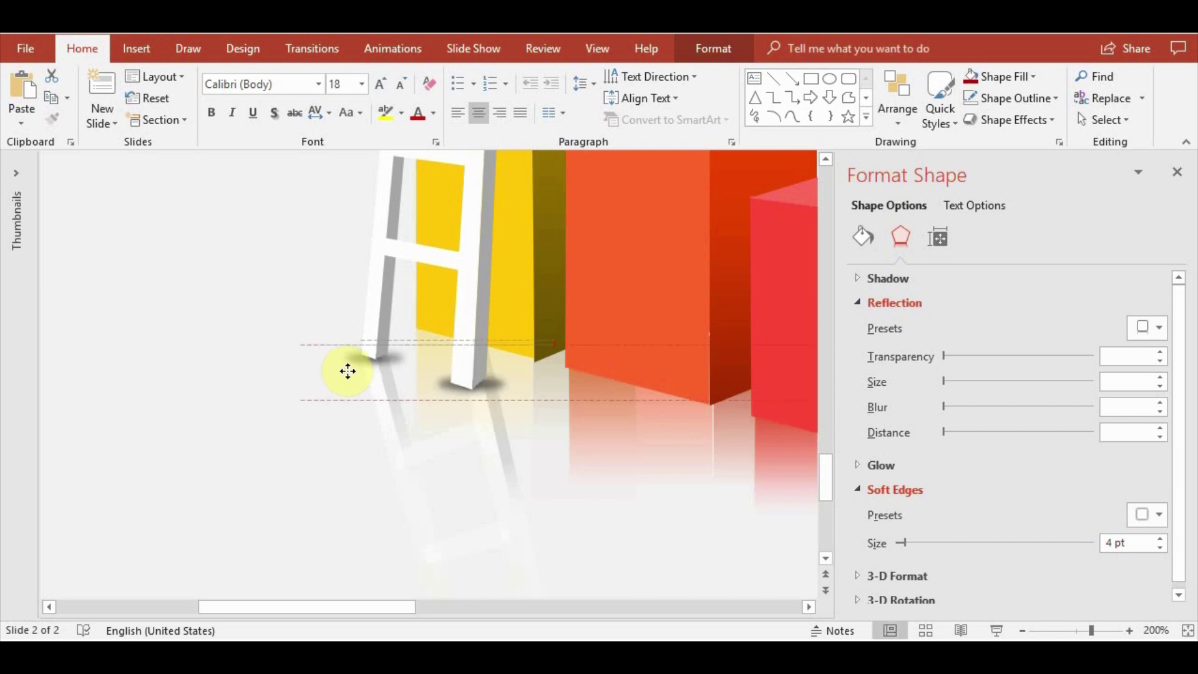
# Reposition the right shadow under its ladder leg
pyautogui.click(256, 414)
pyautogui.click(477, 390)
pyautogui.moveTo(477, 390); pyautogui.dragTo(483, 390)
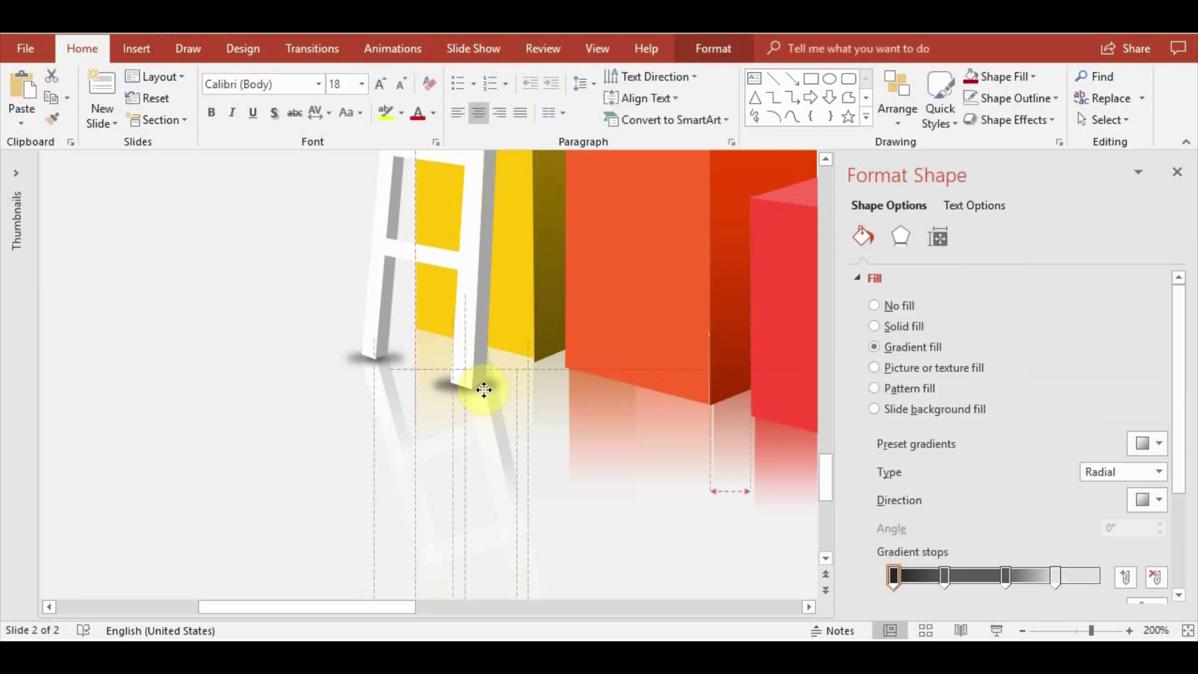
pyautogui.click(362, 428)
pyautogui.scroll(-3, 297, 439)
pyautogui.scroll(-2, 418, 388)
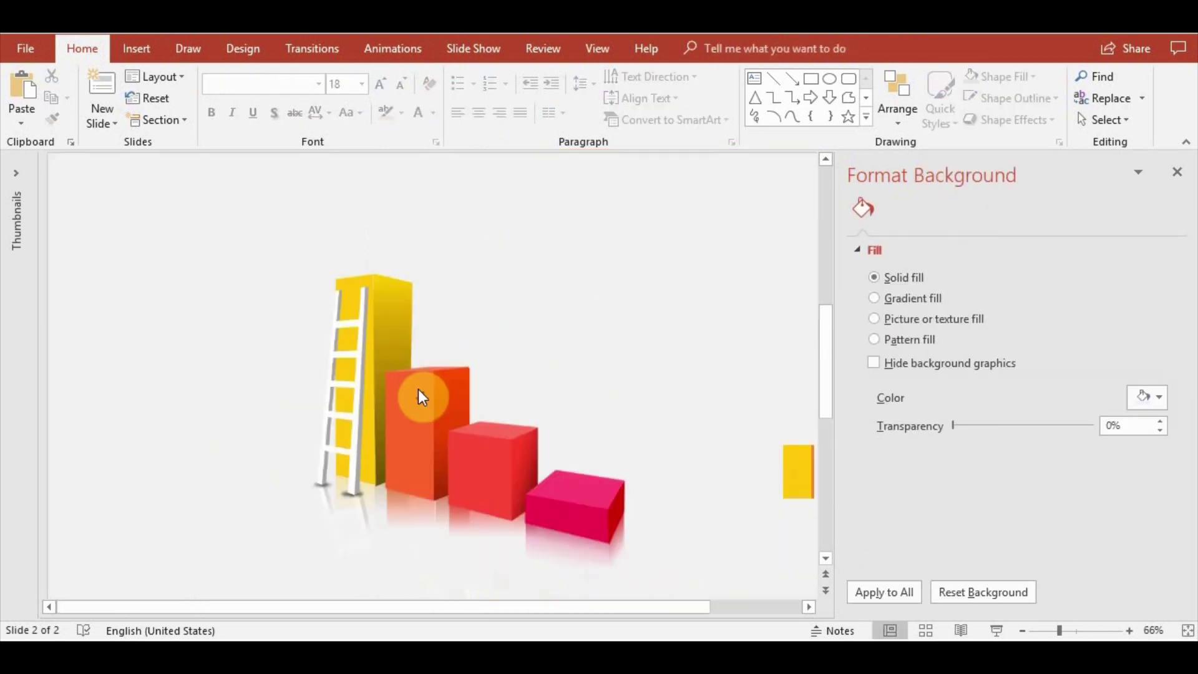
pyautogui.scroll(4, 492, 460)
# Nudge the small base shadow down and right, then close the Format Background pane
pyautogui.click(229, 509)
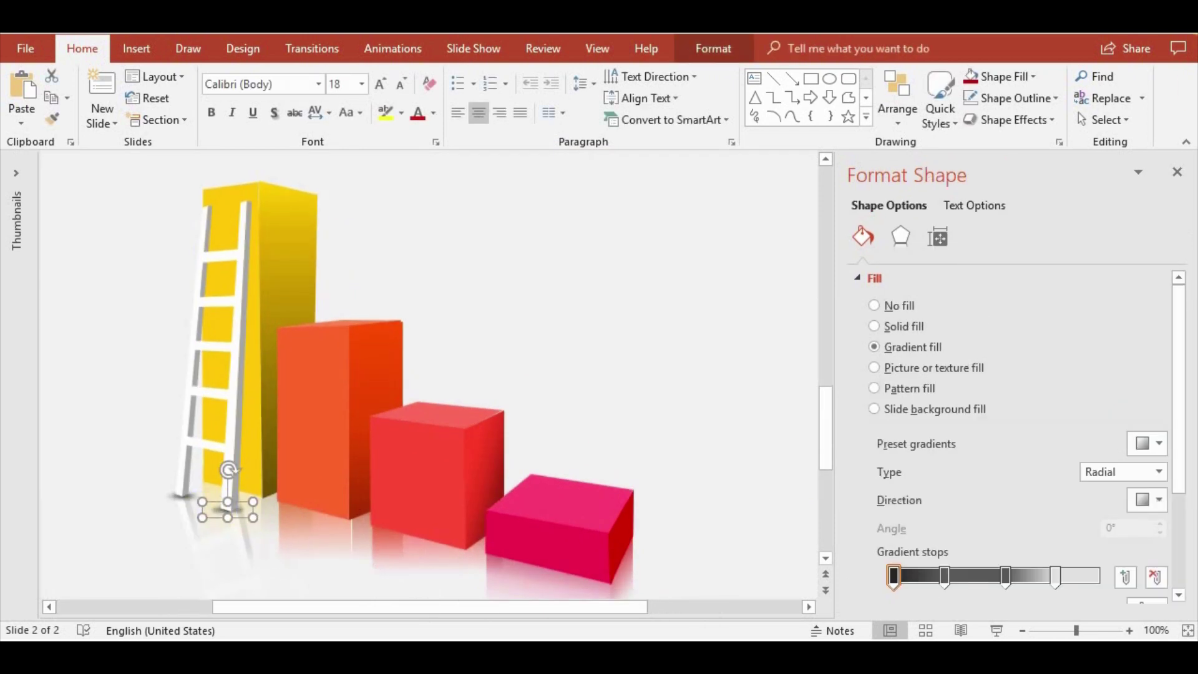
pyautogui.hotkey('ctrl', 'Down')
pyautogui.hotkey('ctrl', 'Right')
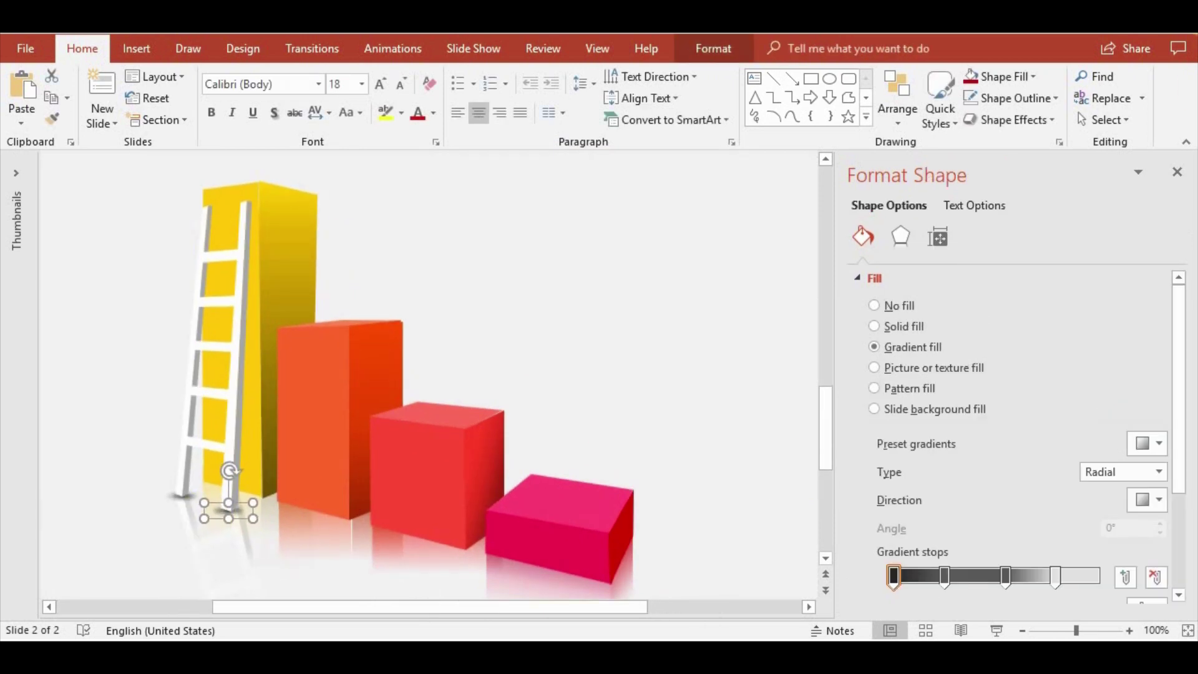
pyautogui.click(131, 362)
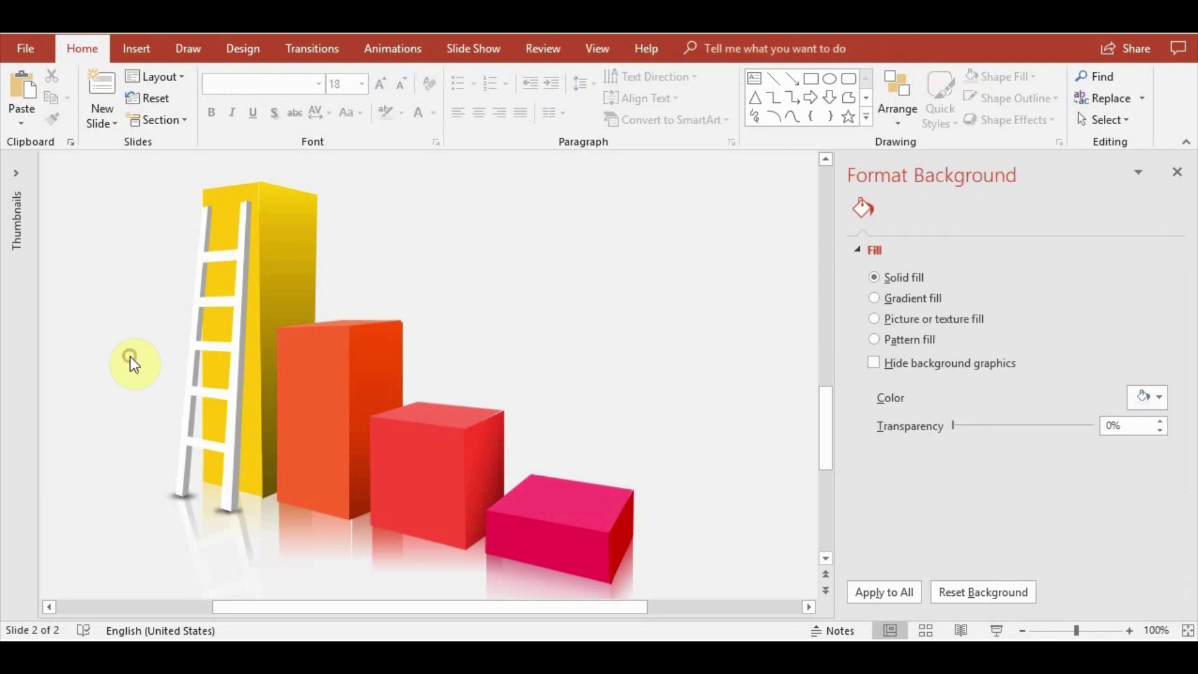
pyautogui.click(1177, 172)
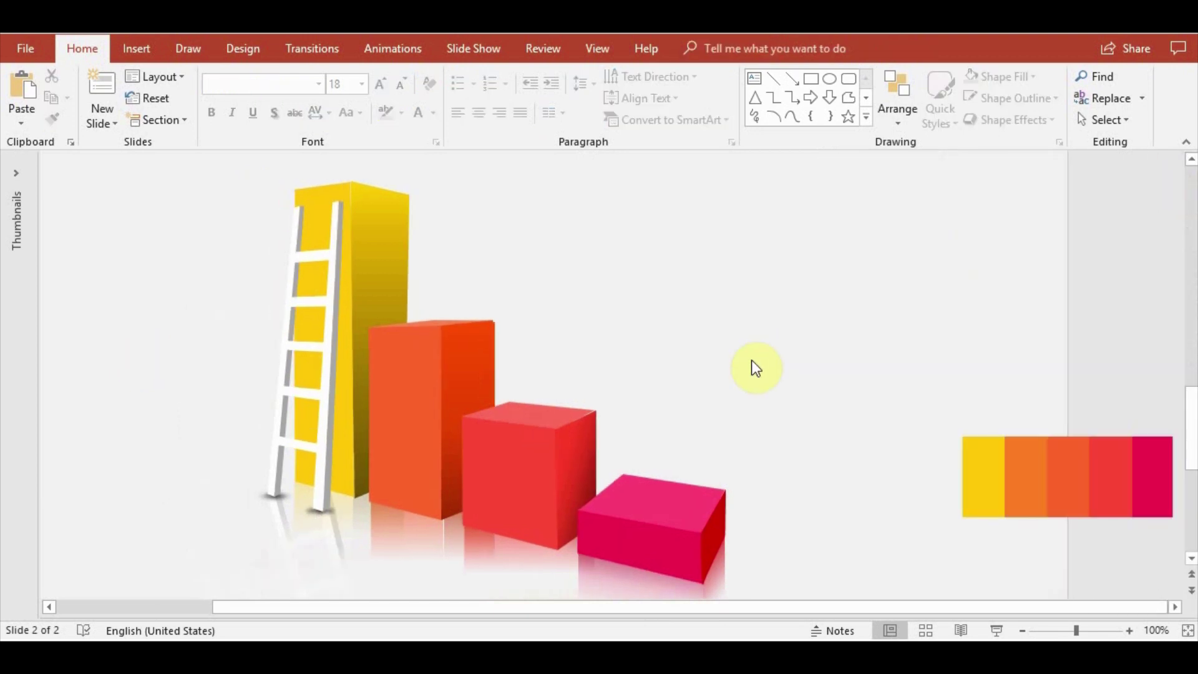
pyautogui.click(136, 50)
# Draw a thin black freeform along the left rail and move its top point onto the rail
pyautogui.click(275, 111)
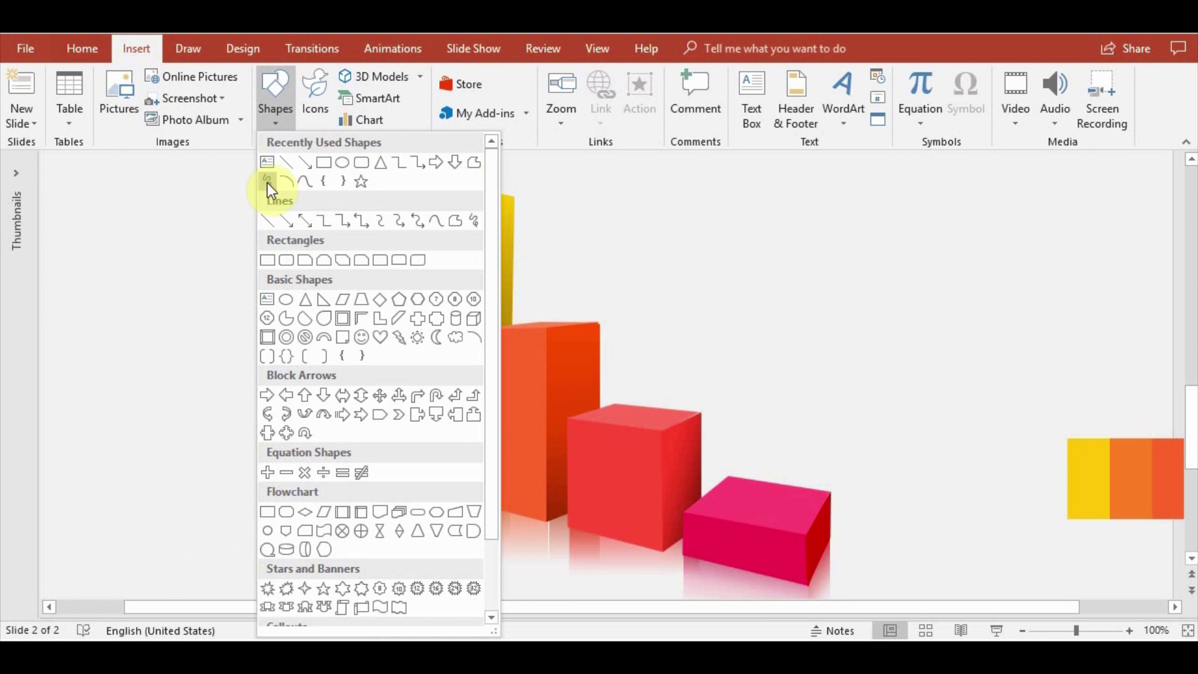
pyautogui.click(474, 161)
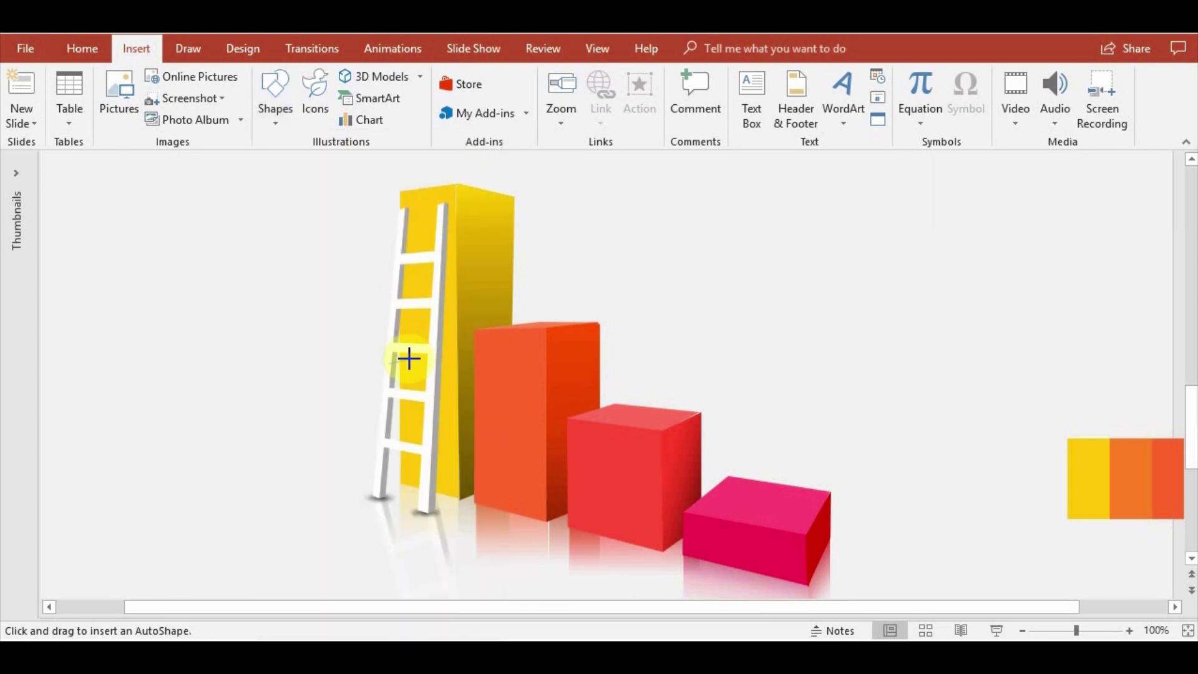
pyautogui.moveTo(404, 356)
pyautogui.mouseDown()
pyautogui.moveTo(403, 275)
pyautogui.moveTo(388, 363)
pyautogui.moveTo(404, 380)
pyautogui.mouseUp()
pyautogui.click(341, 95)
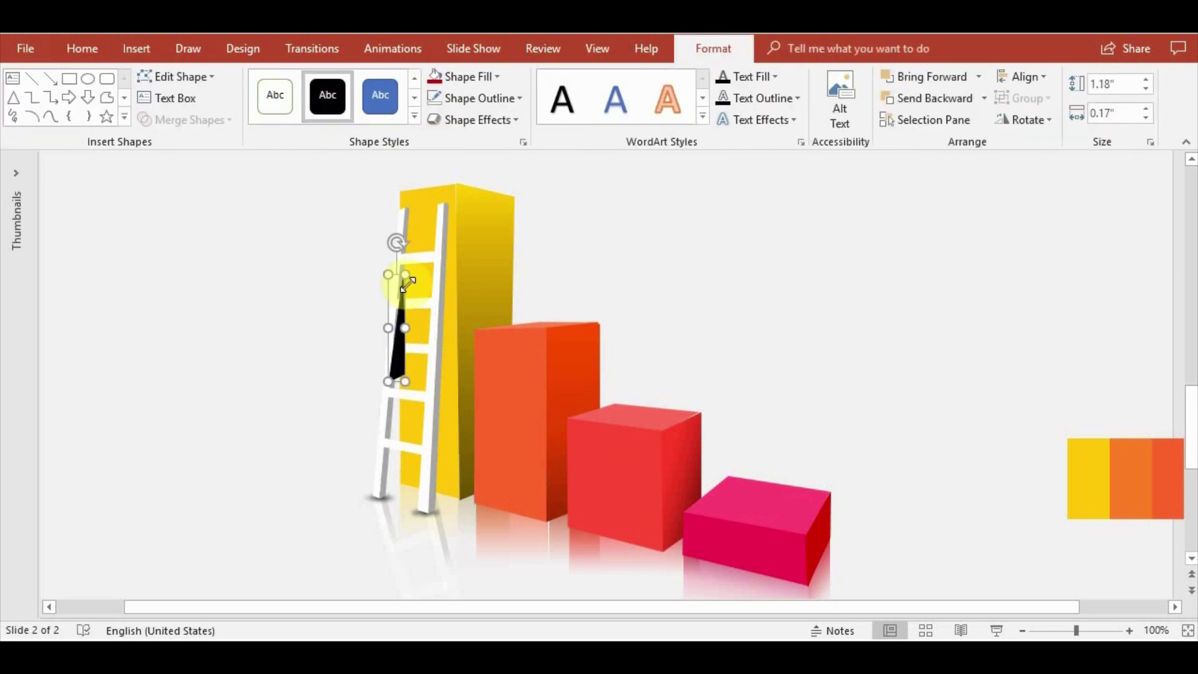
pyautogui.keyDown('ctrl'); pyautogui.scroll(10, 410, 353); pyautogui.keyUp('ctrl')
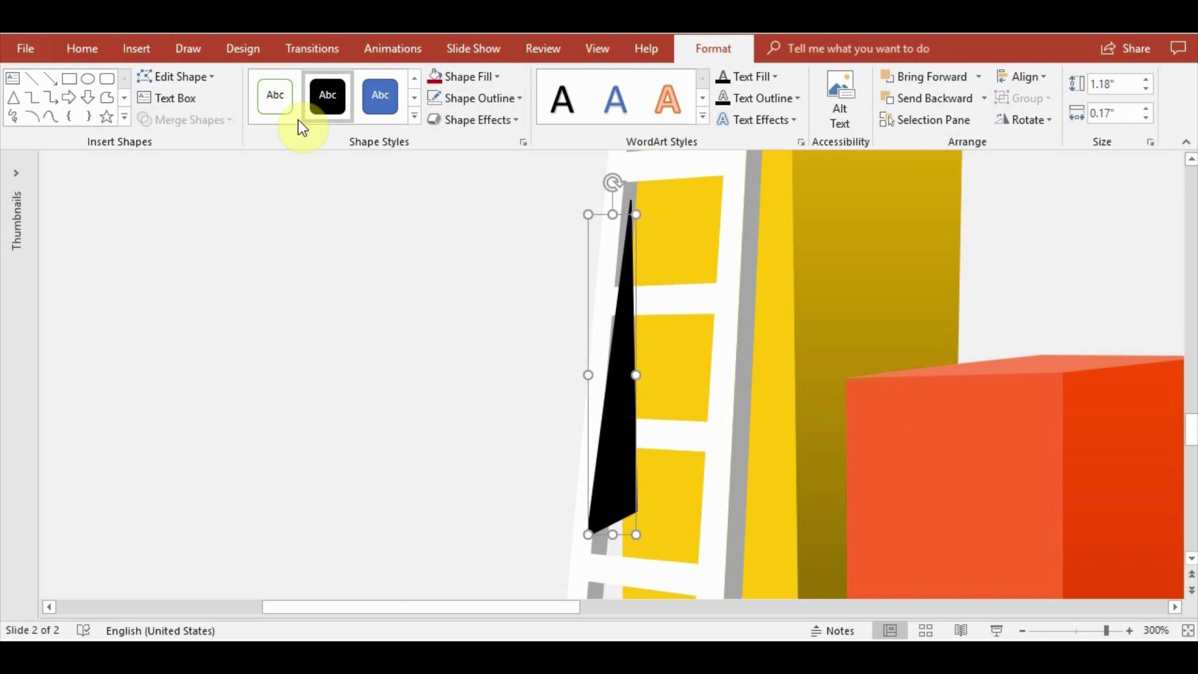
pyautogui.click(176, 76)
pyautogui.click(156, 125)
pyautogui.moveTo(628, 217); pyautogui.dragTo(636, 213)
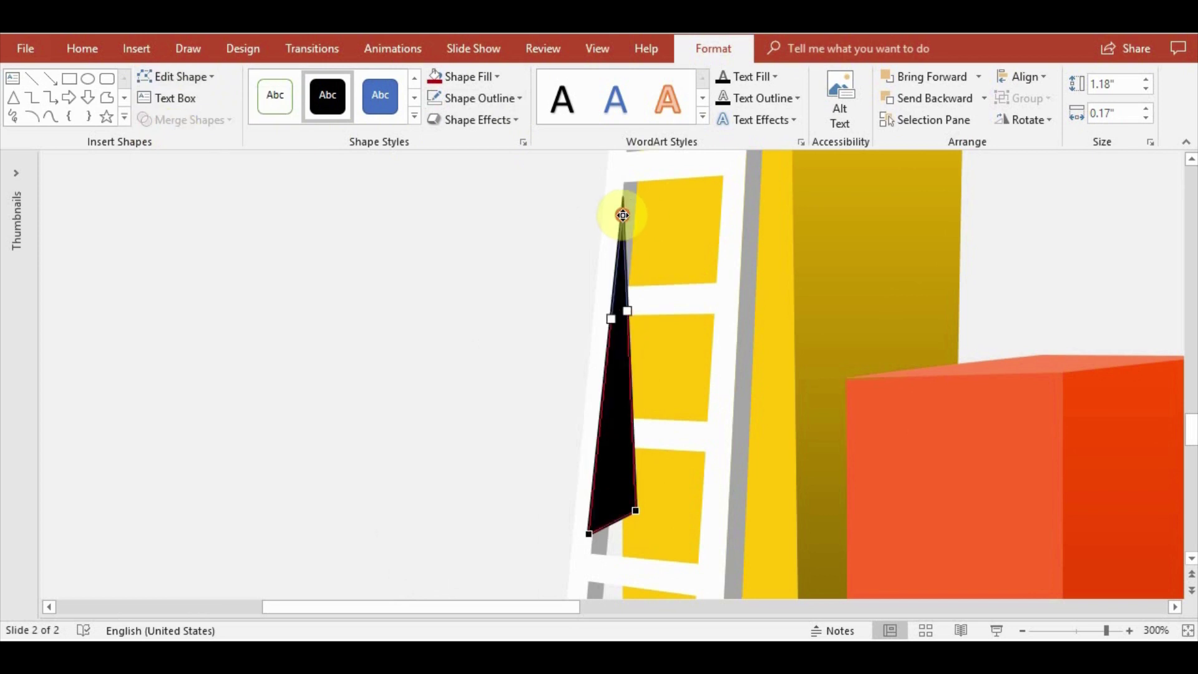
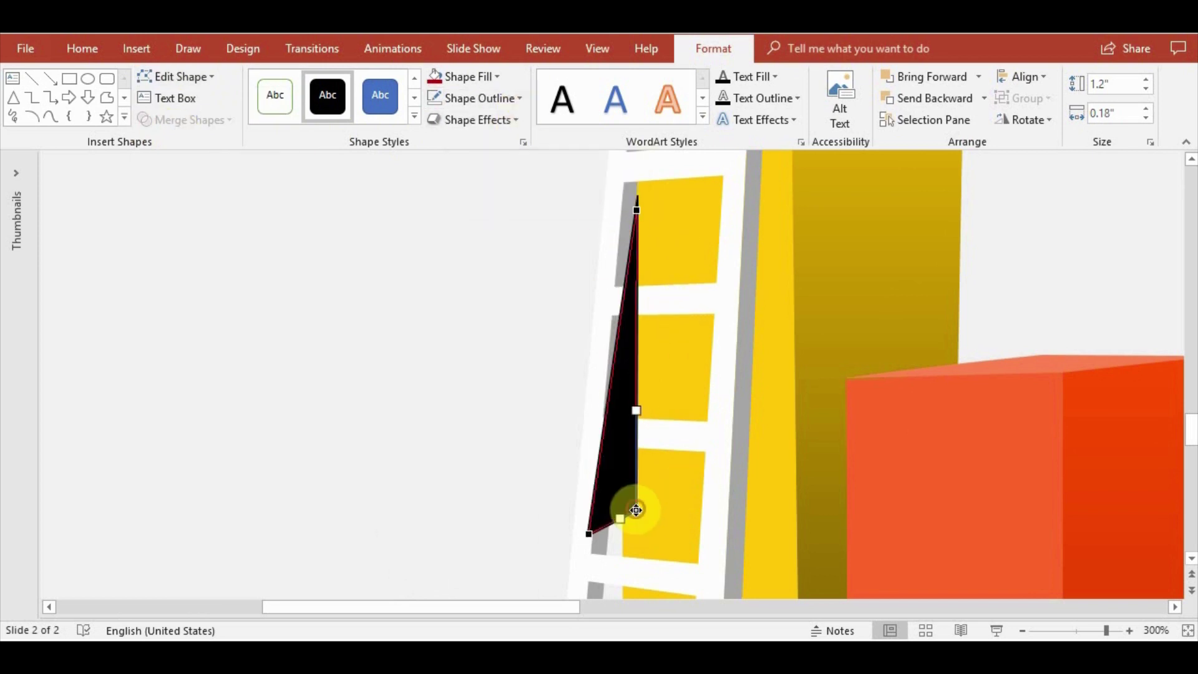
# Curve and taper the black sliver by dragging its bottom corner and top point
pyautogui.moveTo(636, 511); pyautogui.dragTo(623, 534)
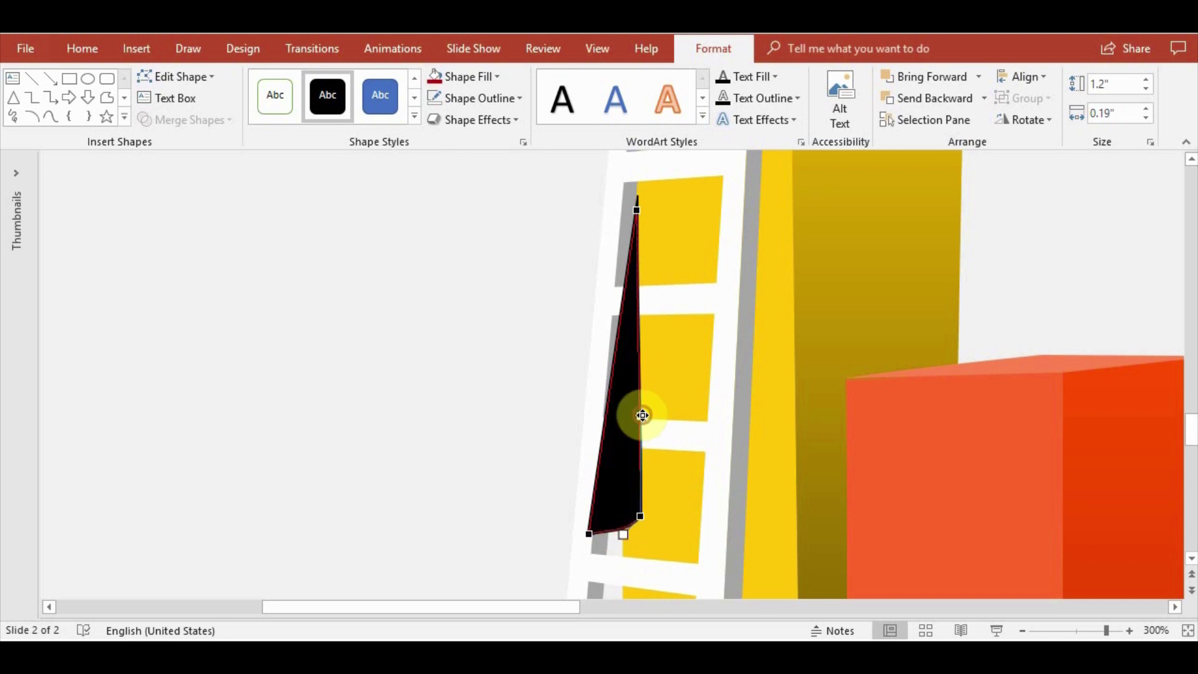
pyautogui.click(637, 209)
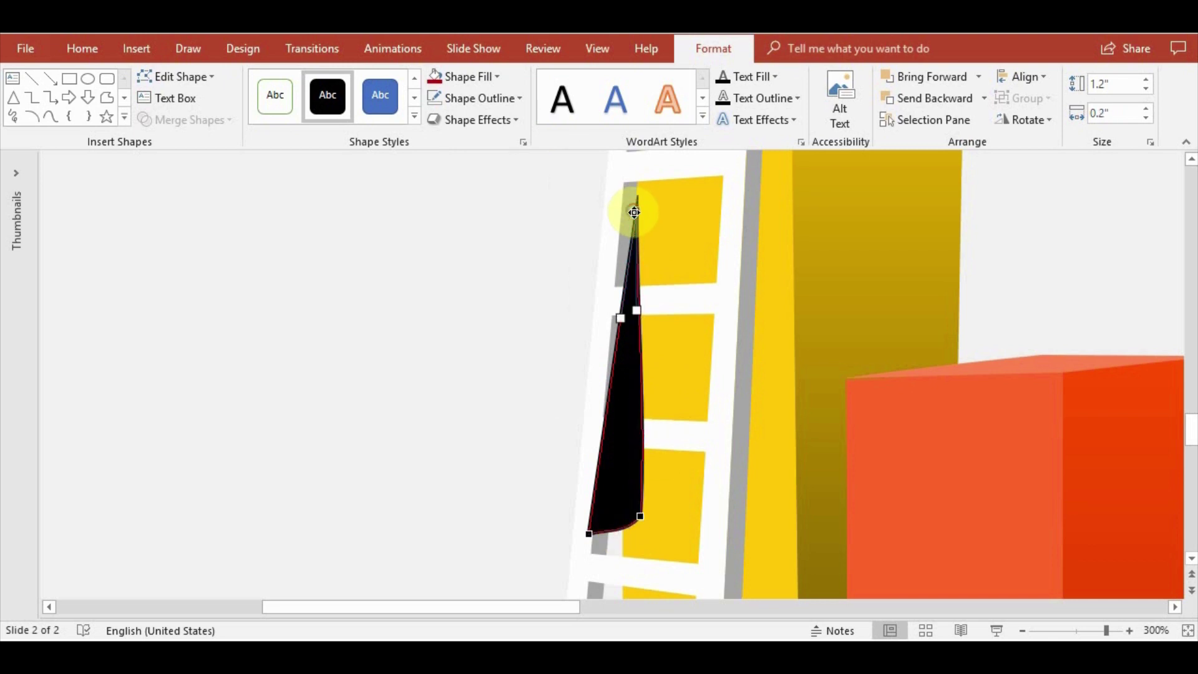
pyautogui.moveTo(637, 210); pyautogui.dragTo(644, 314)
pyautogui.click(605, 506)
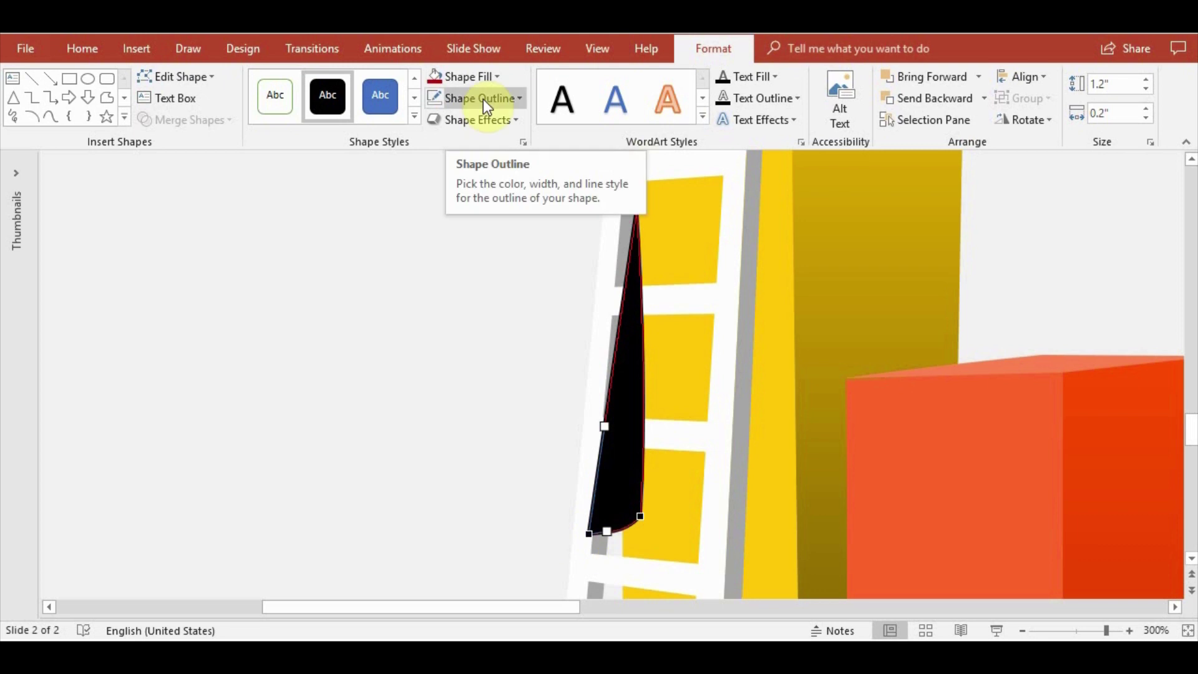
# Preview soft edge effects, then position the black sliver beside the ladder
pyautogui.click(499, 120)
pyautogui.moveTo(495, 322)
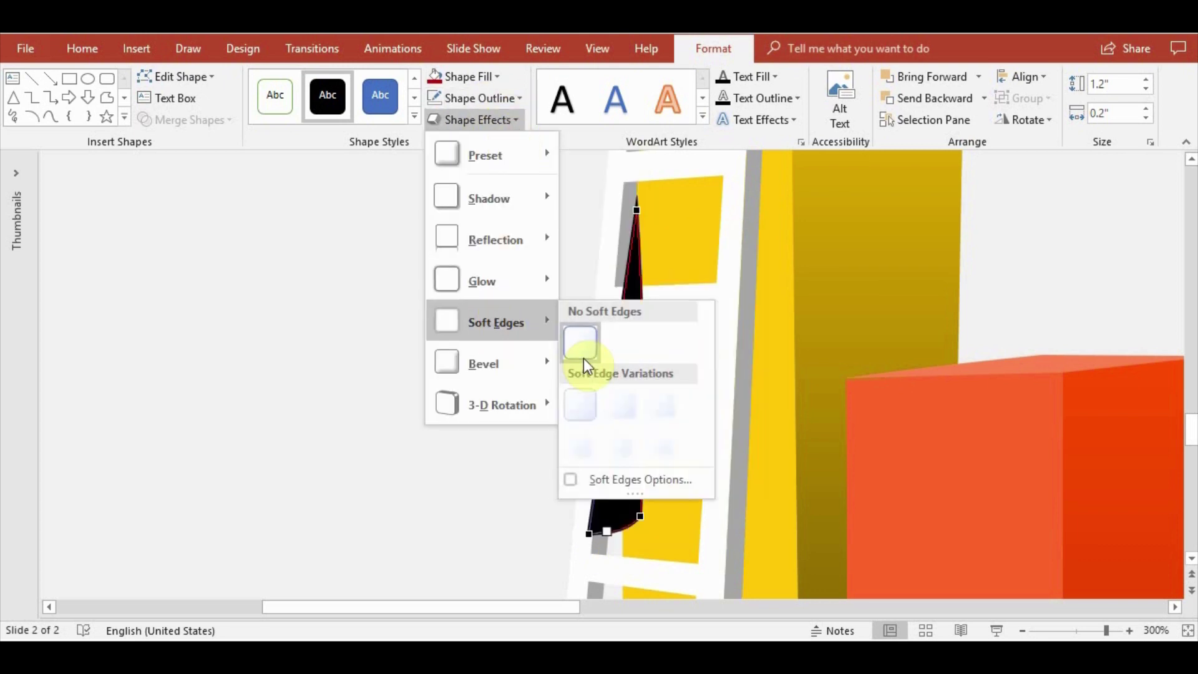
pyautogui.click(620, 406)
pyautogui.click(664, 436)
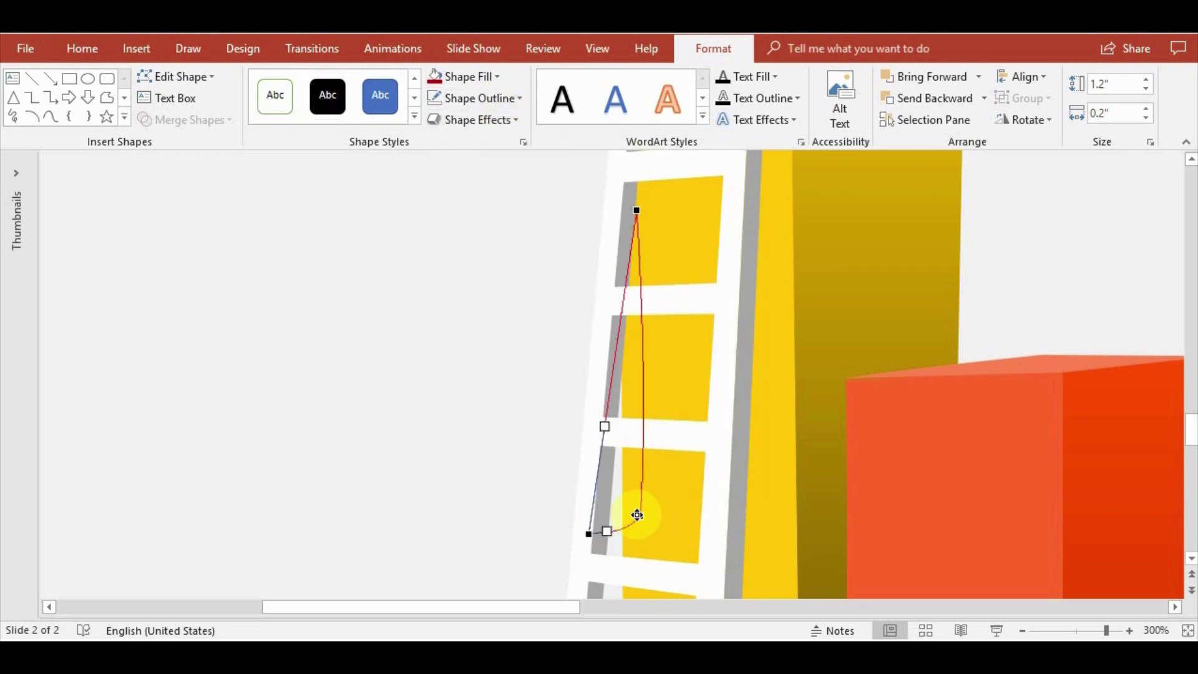
pyautogui.moveTo(645, 517); pyautogui.dragTo(660, 520)
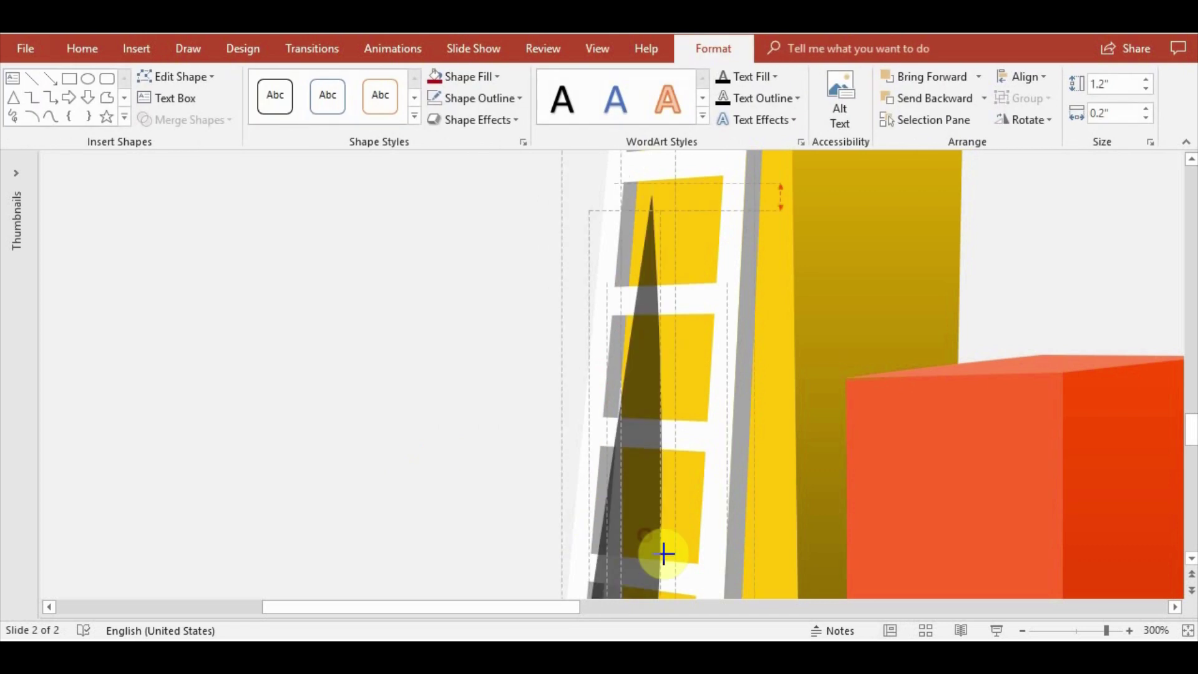
pyautogui.scroll(-5, 660, 521)
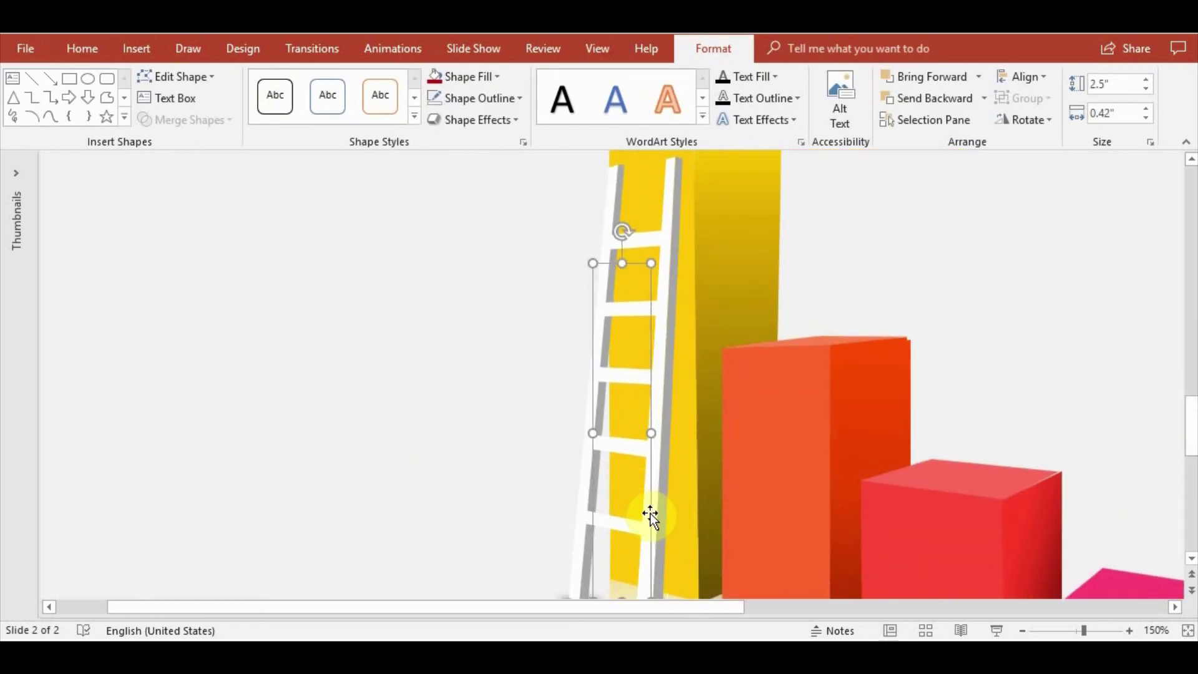
pyautogui.moveTo(650, 513); pyautogui.dragTo(649, 499)
# Set the black sliver's soft edge to 1 pt in Format Shape Effects
pyautogui.click(523, 142)
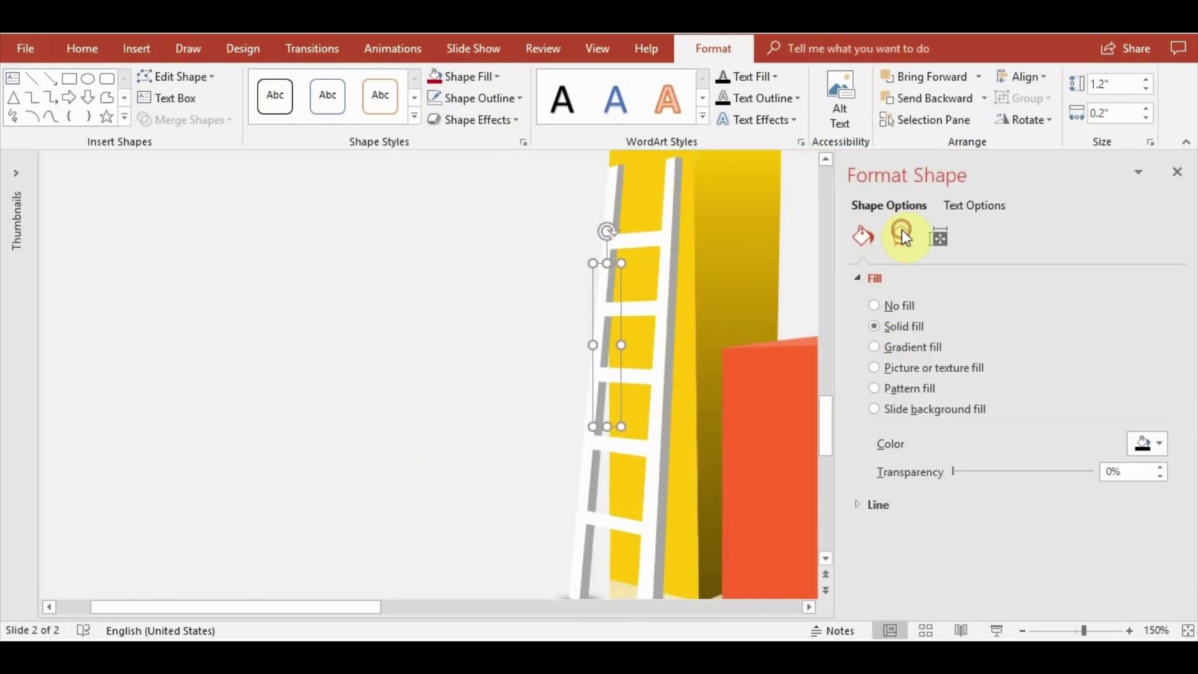
pyautogui.click(901, 236)
pyautogui.click(859, 304)
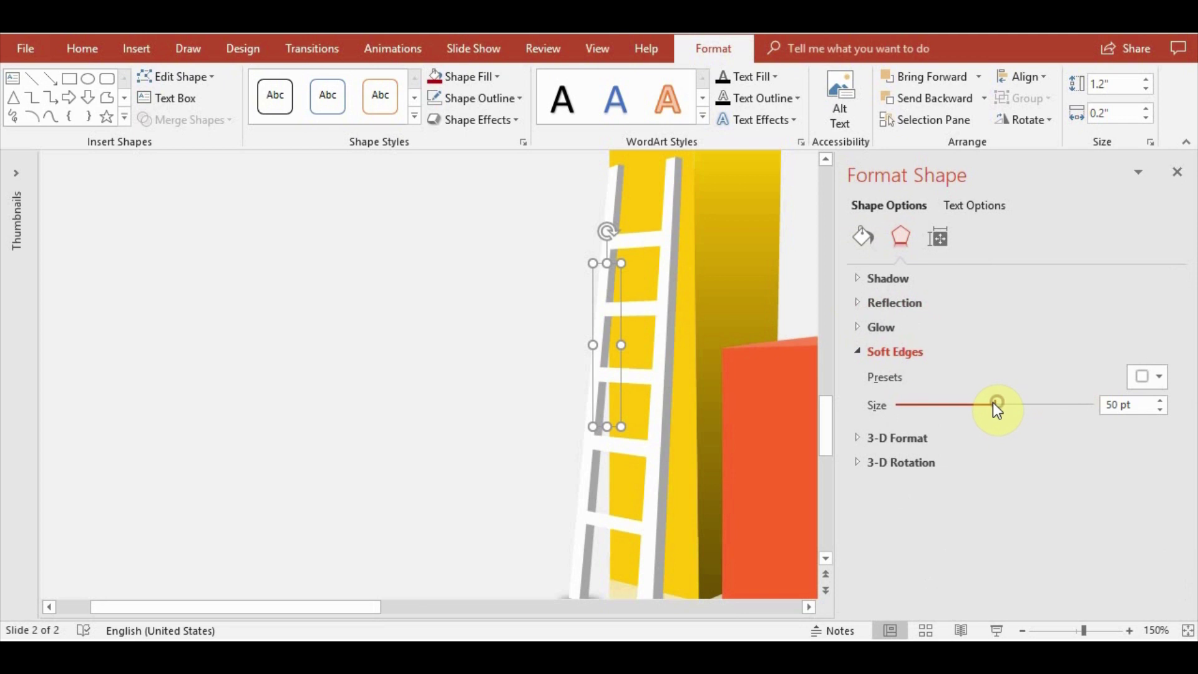
pyautogui.moveTo(995, 404); pyautogui.dragTo(910, 407)
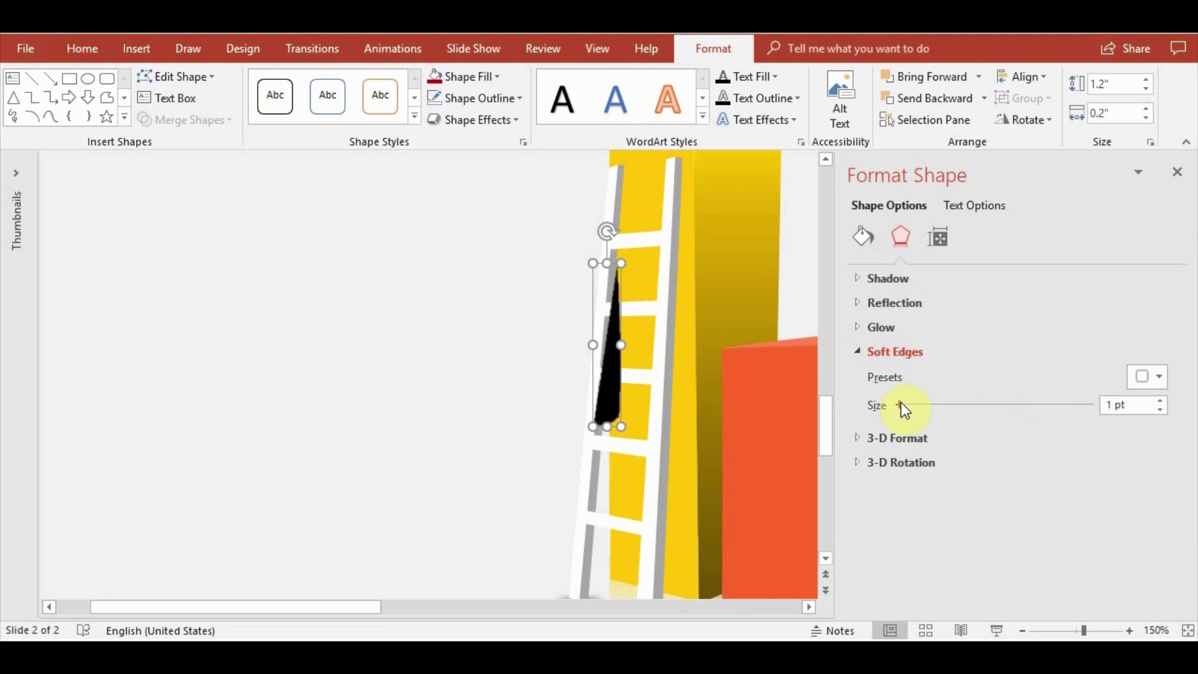
pyautogui.moveTo(908, 406); pyautogui.dragTo(896, 403)
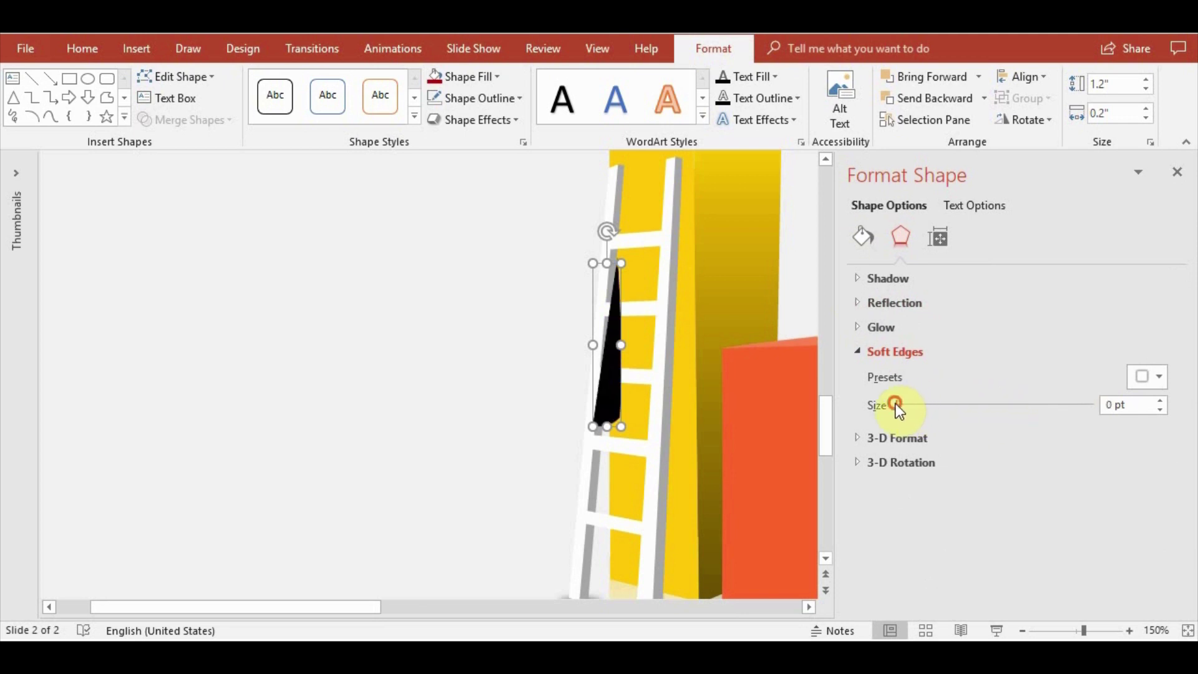
pyautogui.click(1161, 403)
# Slide the sliver slightly left along the ladder, trying 3 pt then keeping a 1 pt soft edge
pyautogui.moveTo(625, 428); pyautogui.dragTo(624, 385)
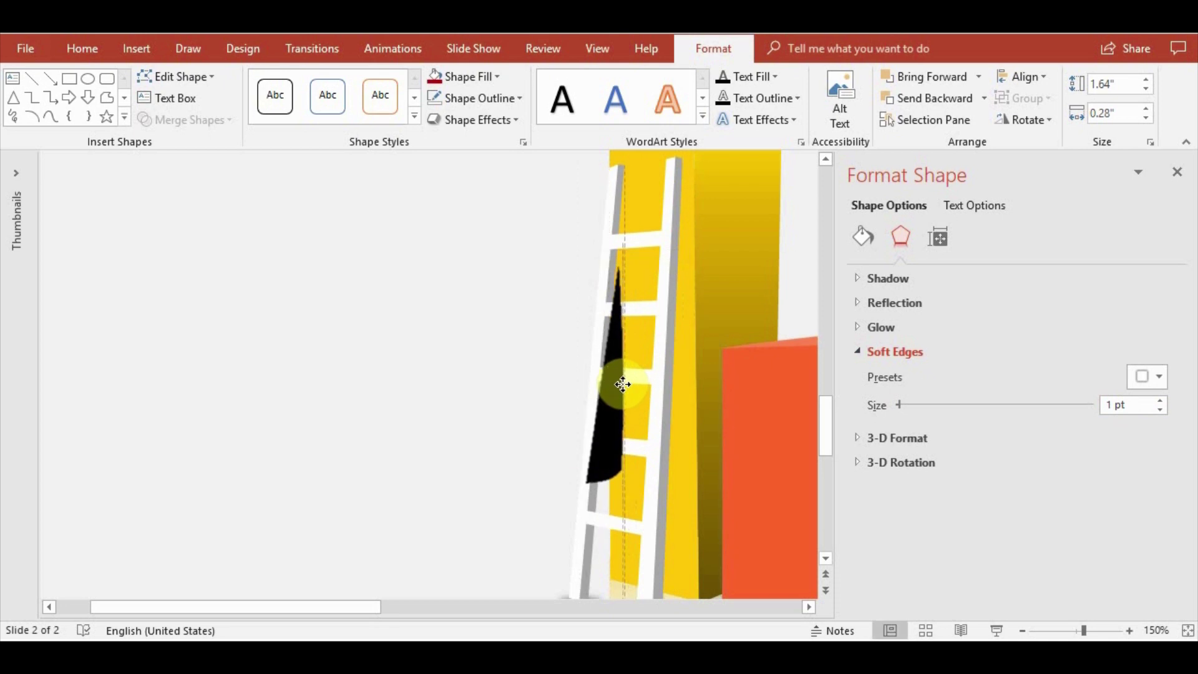
pyautogui.moveTo(624, 385); pyautogui.dragTo(621, 382)
pyautogui.click(1159, 402)
pyautogui.click(1159, 402)
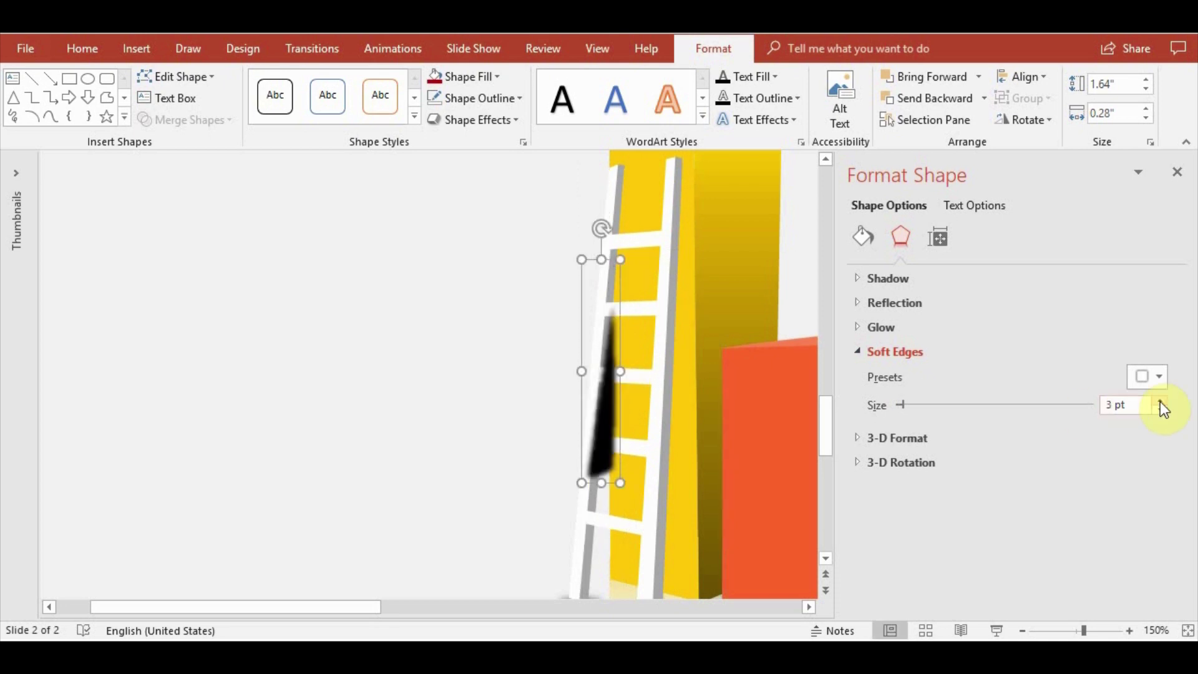
pyautogui.click(1159, 411)
pyautogui.click(1159, 410)
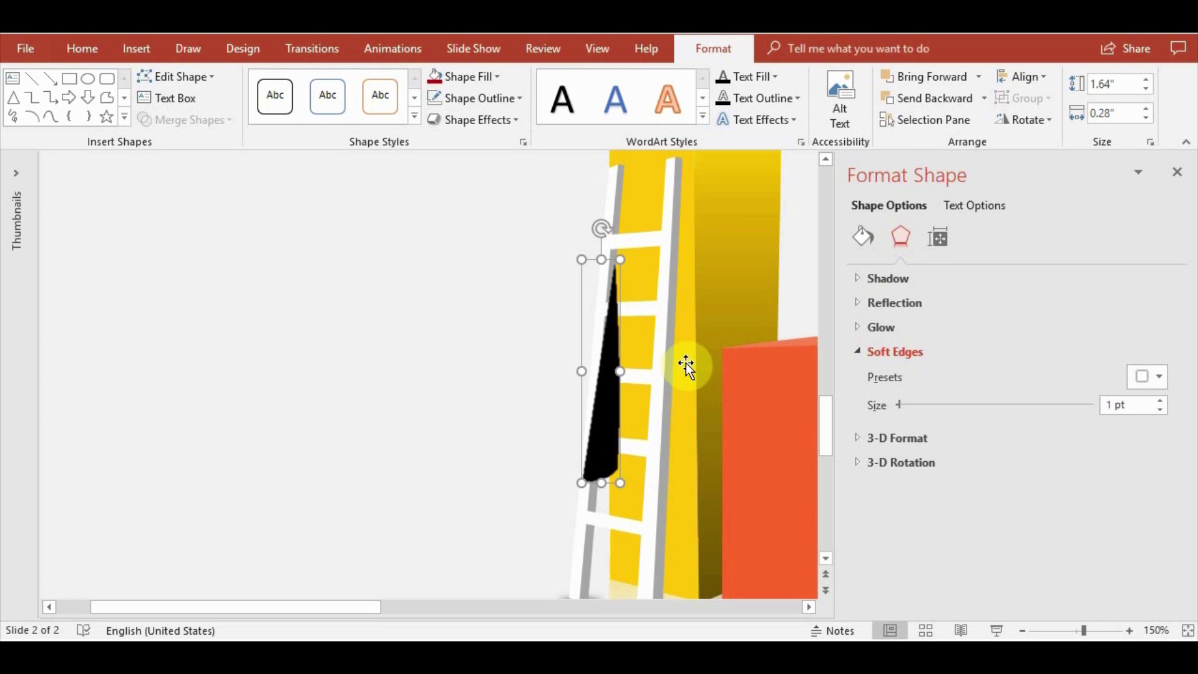
# Widen the sliver to 0.32" and shorten it from the top
pyautogui.moveTo(620, 371); pyautogui.dragTo(626, 383)
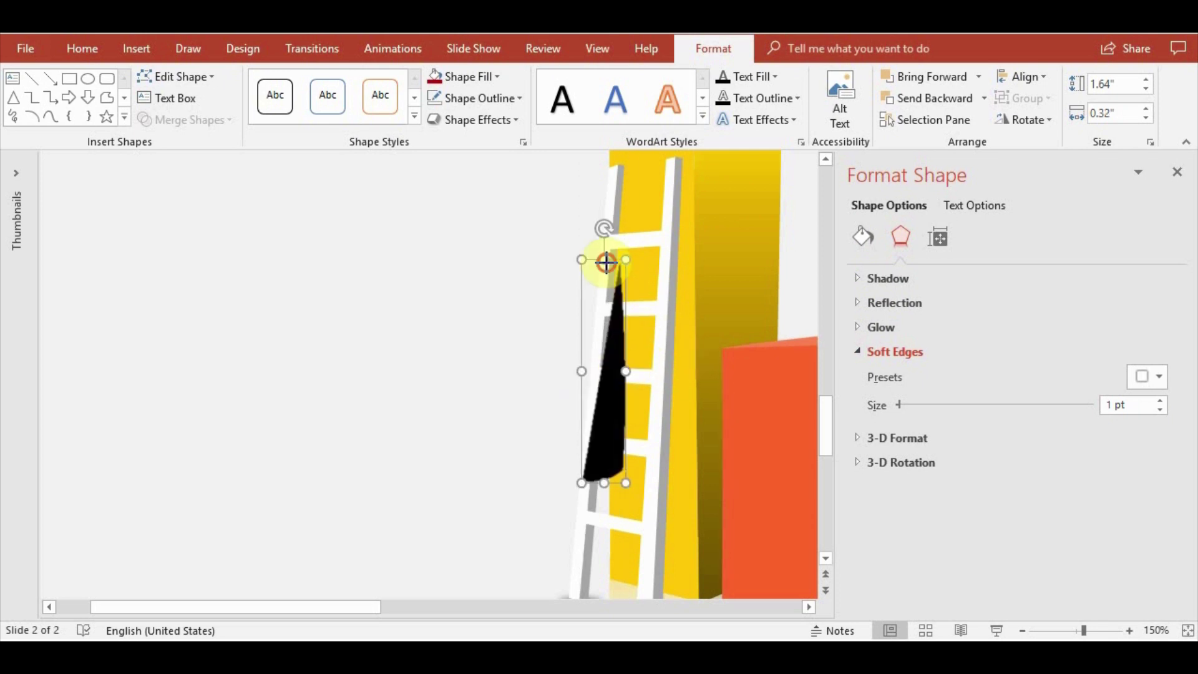
pyautogui.moveTo(602, 259); pyautogui.dragTo(606, 284)
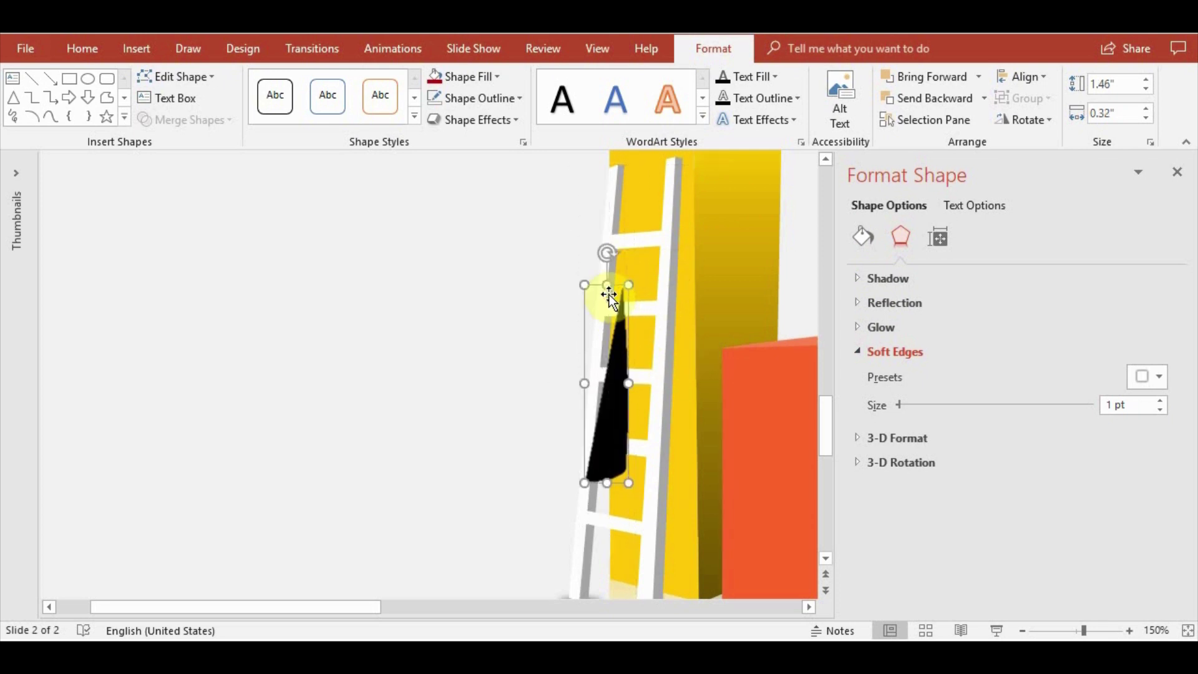
pyautogui.scroll(5, 636, 371)
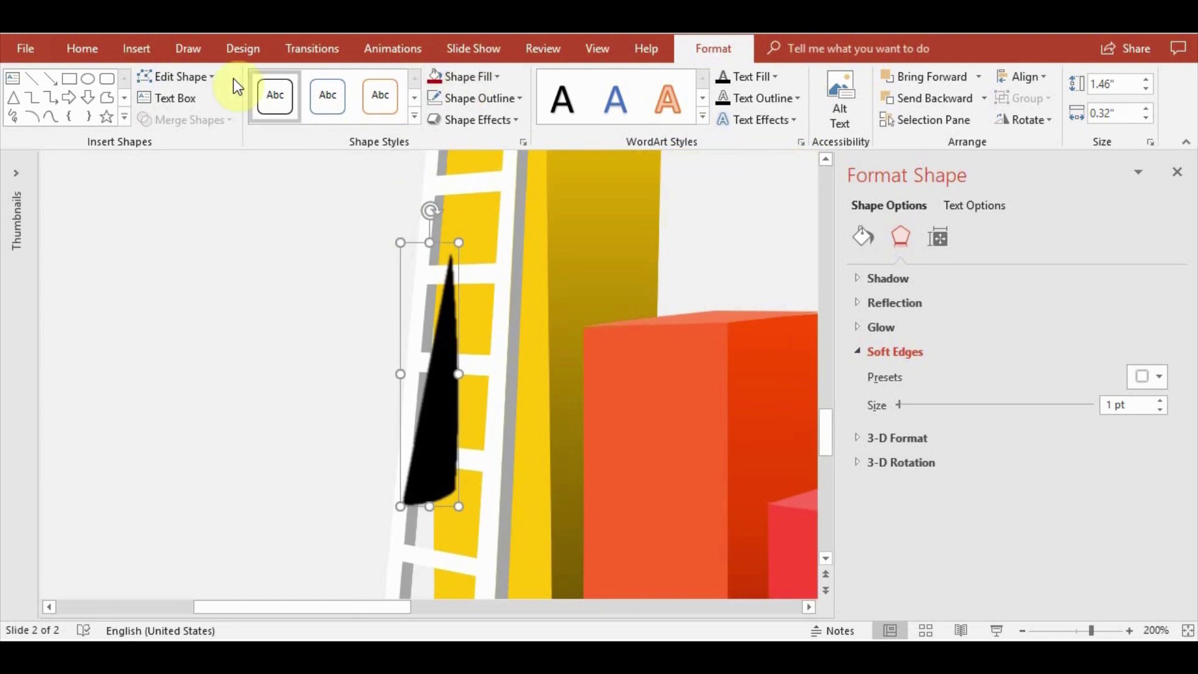
pyautogui.click(176, 76)
pyautogui.click(150, 121)
# Move the sliver's top point up-left and give it a light grey gradient fill
pyautogui.moveTo(447, 241); pyautogui.dragTo(444, 220)
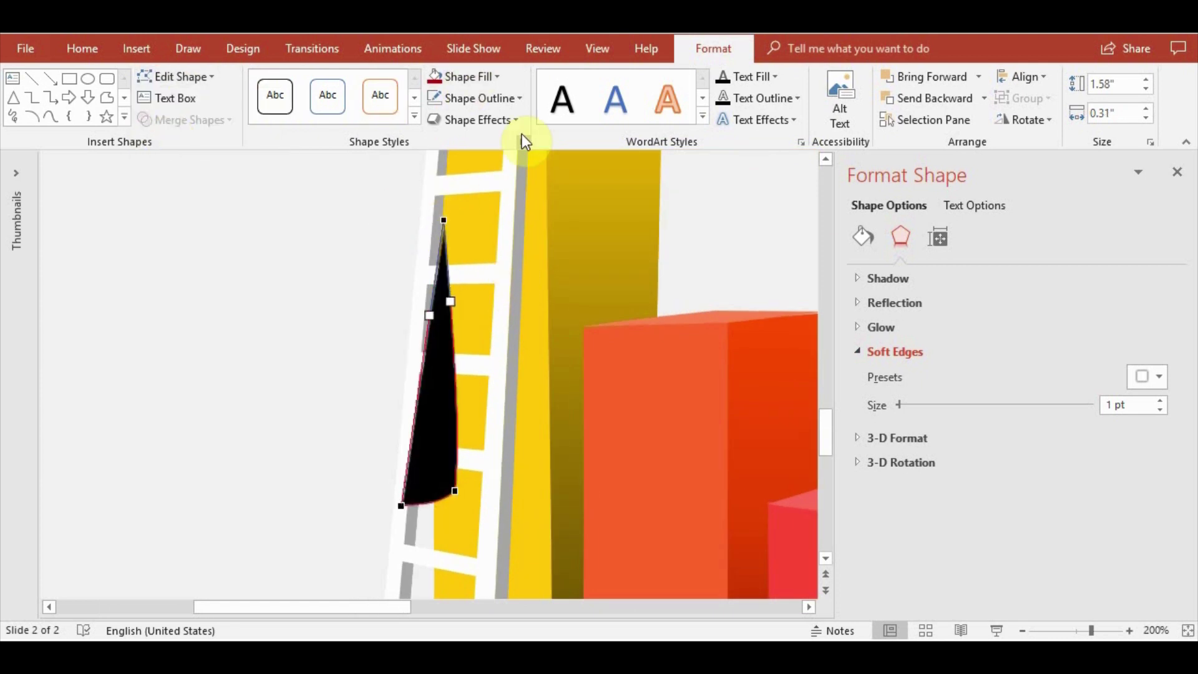
pyautogui.click(497, 77)
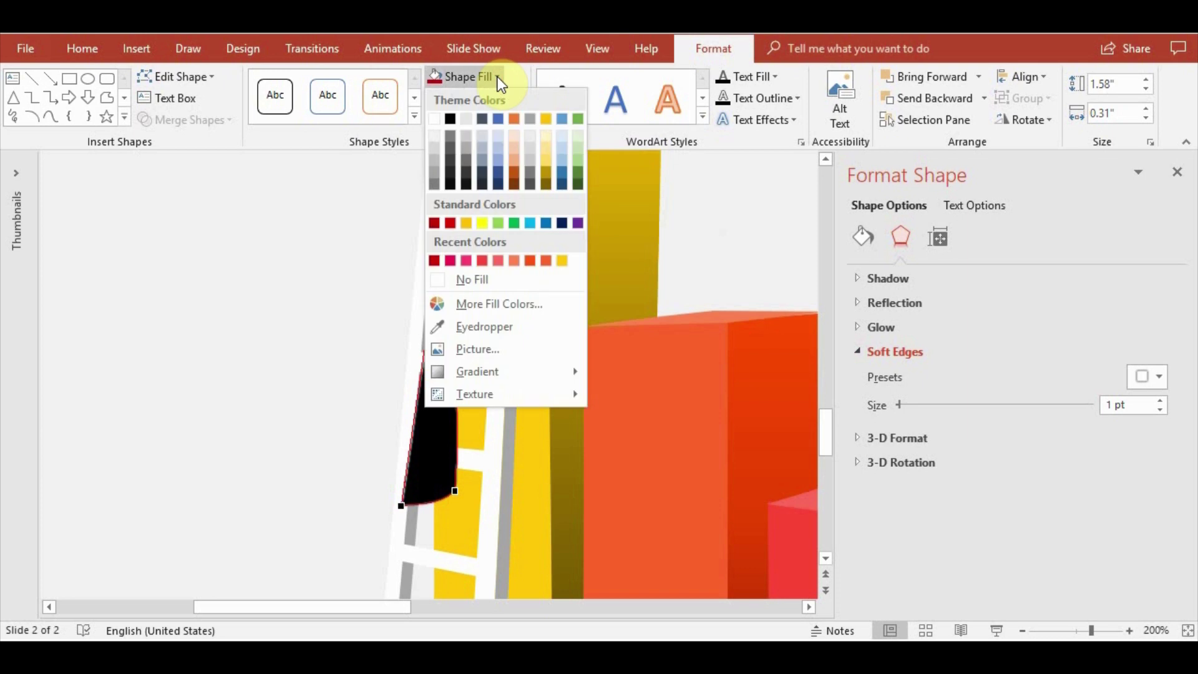
pyautogui.click(501, 358)
pyautogui.click(904, 176)
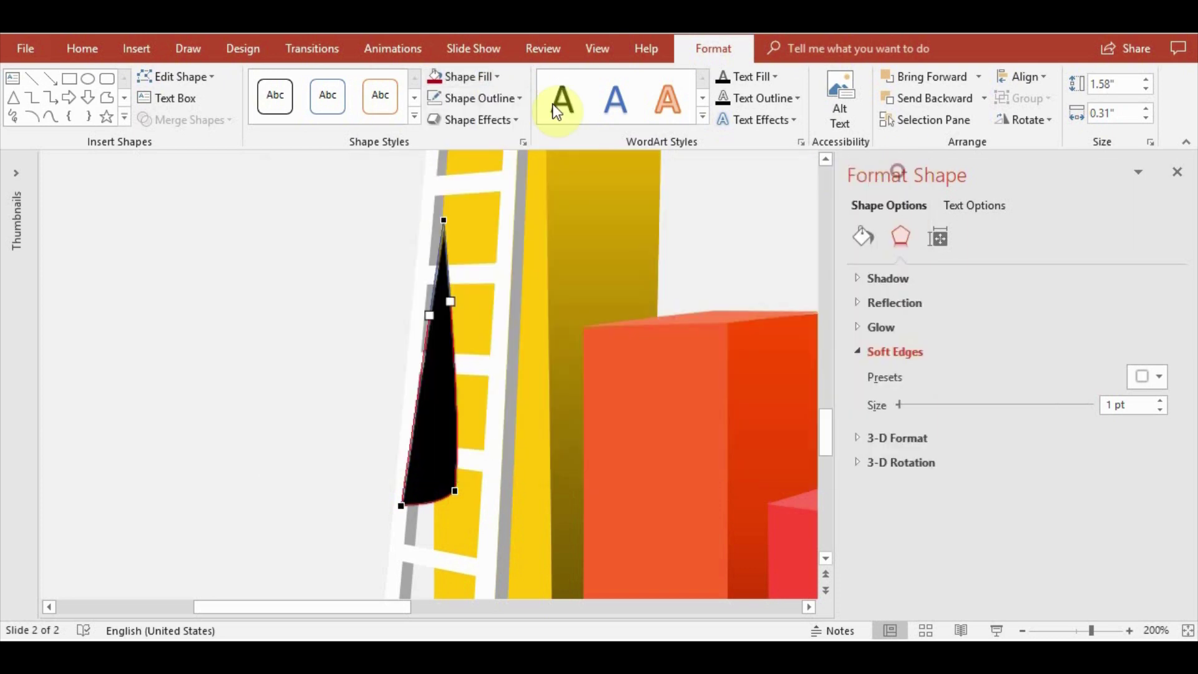
pyautogui.click(496, 83)
pyautogui.moveTo(477, 372)
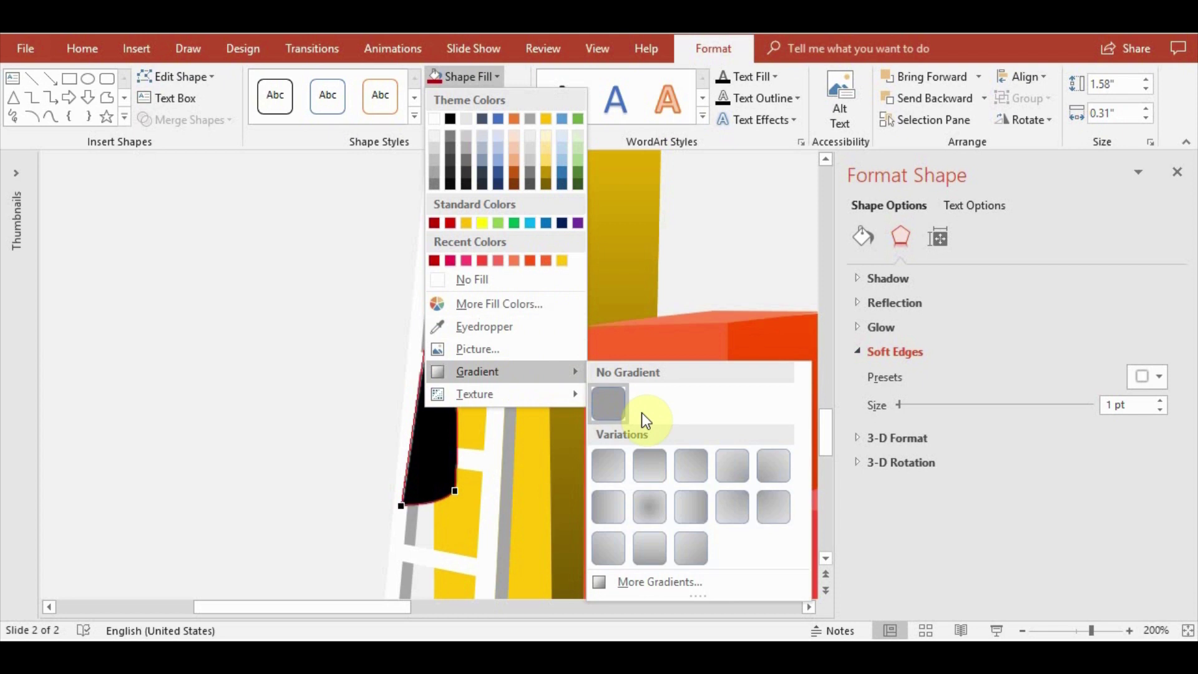
pyautogui.click(655, 463)
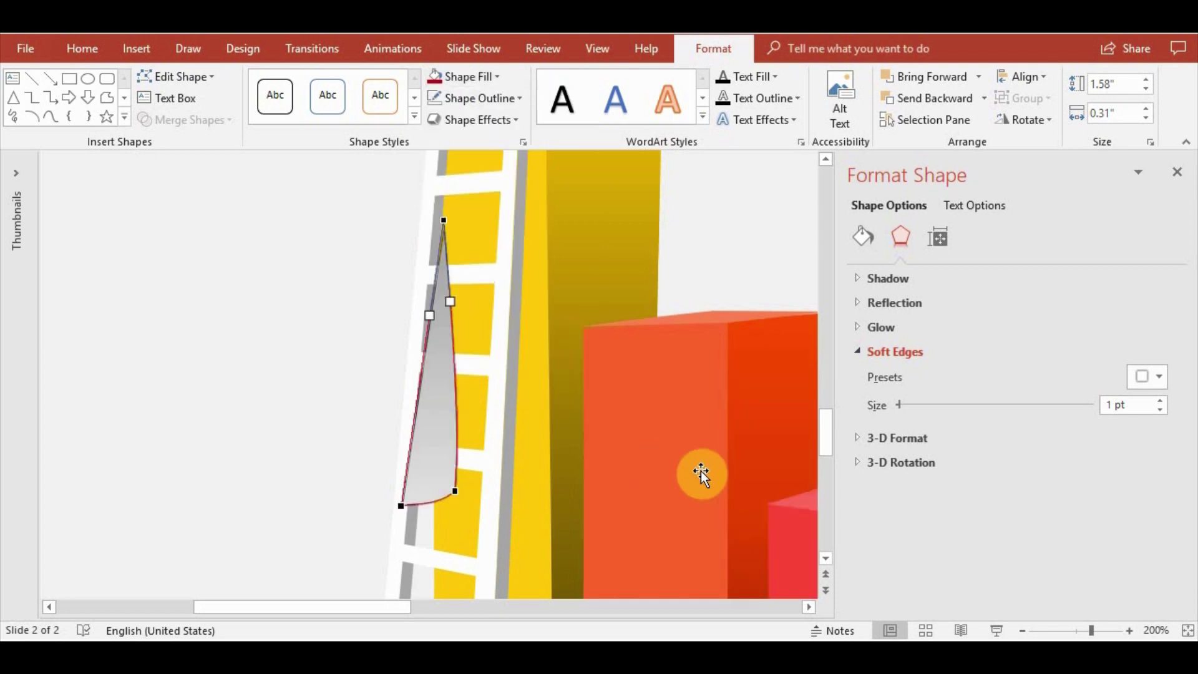
# Make every gradient stop of the sliver black
pyautogui.click(863, 236)
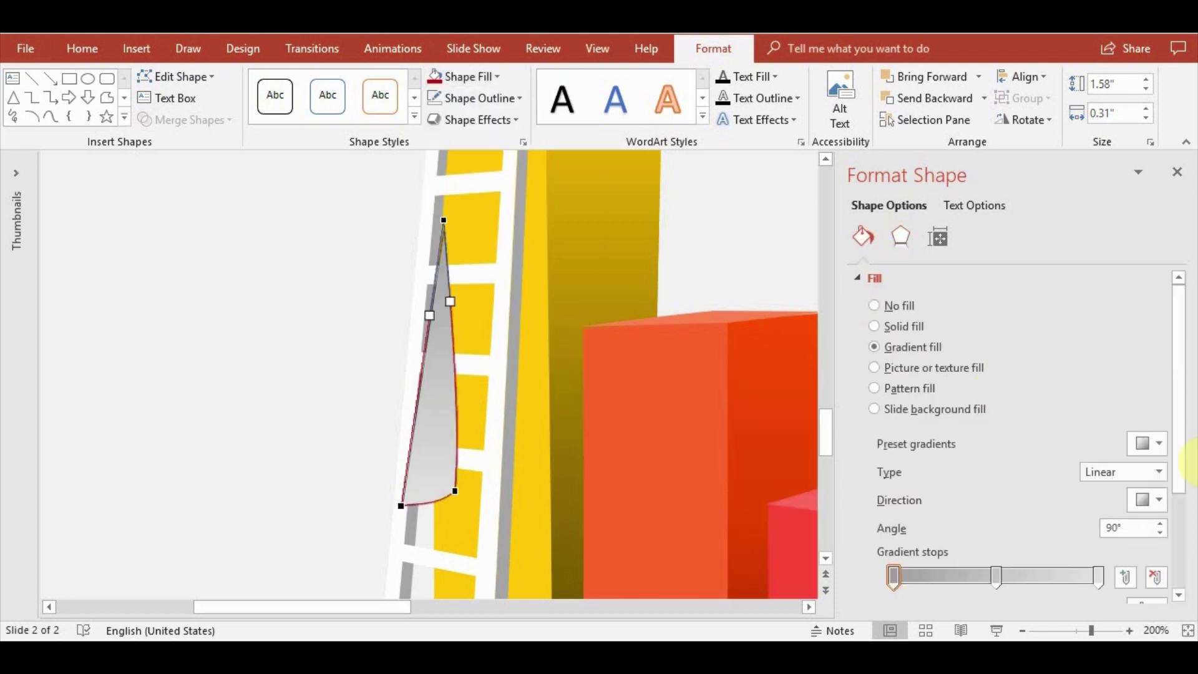
pyautogui.scroll(-3, 1170, 521)
pyautogui.click(1146, 496)
pyautogui.click(1053, 296)
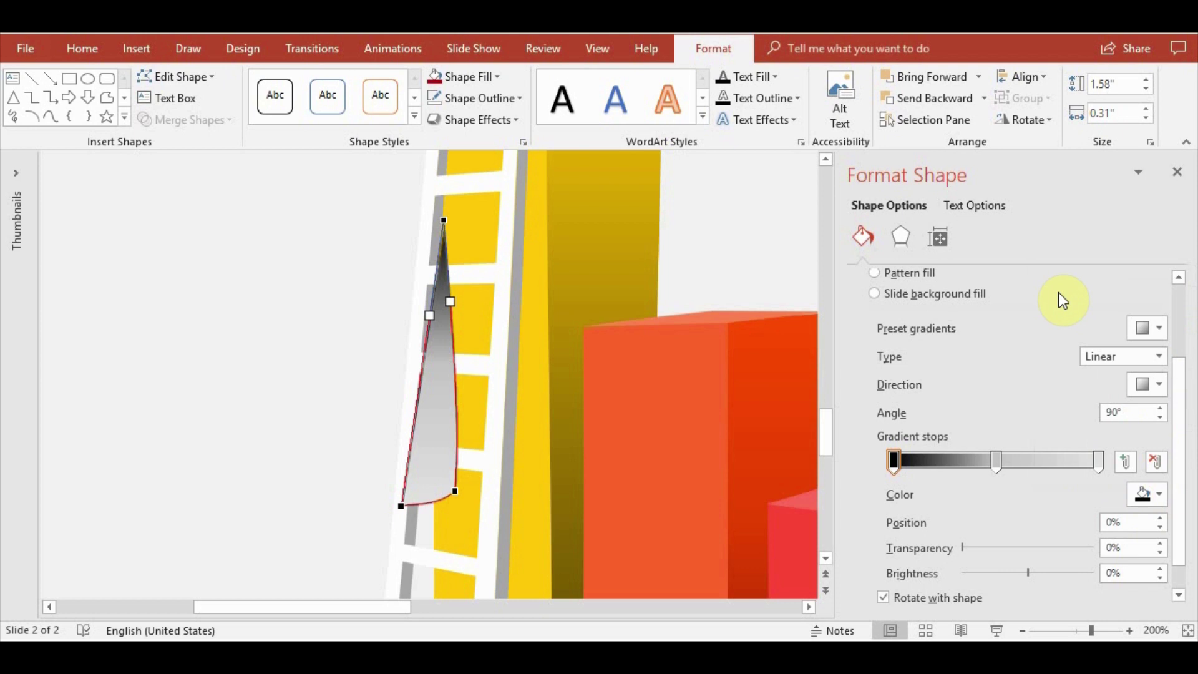
pyautogui.click(996, 462)
pyautogui.click(1147, 494)
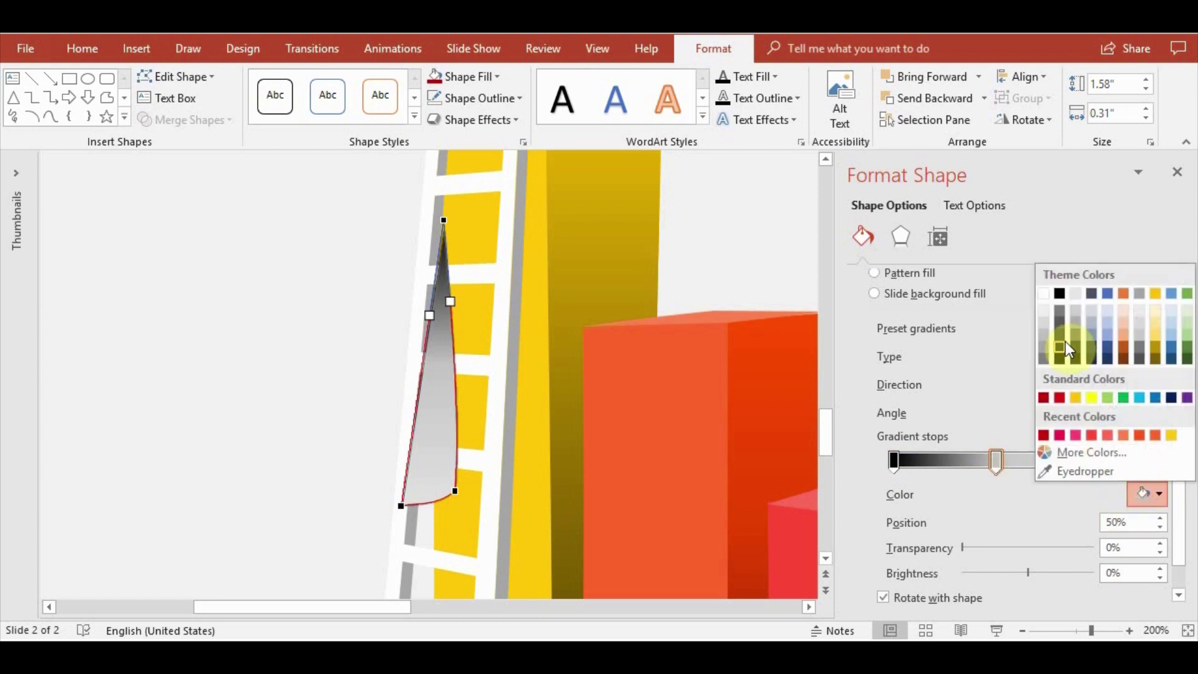
pyautogui.click(1058, 291)
pyautogui.click(1098, 461)
pyautogui.click(1147, 494)
pyautogui.click(1059, 293)
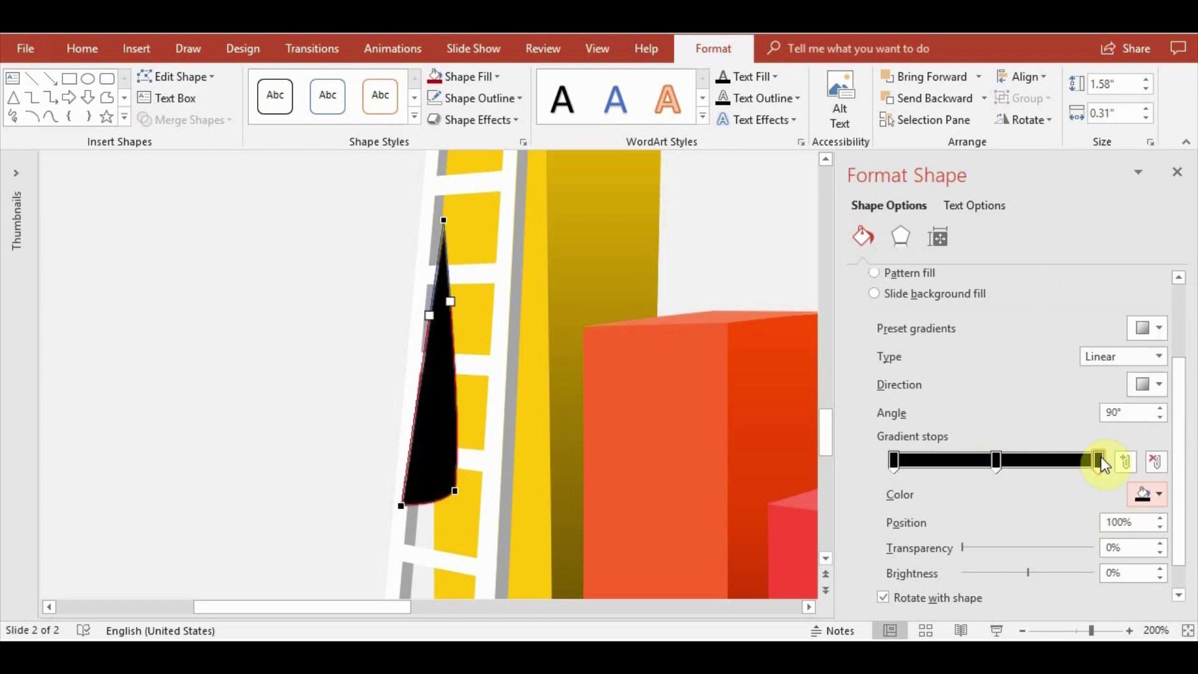
# Make the 97% stop fully transparent, the 73% stop 66% transparent, and lighten the middle stop
pyautogui.moveTo(1101, 461); pyautogui.dragTo(1093, 462)
pyautogui.moveTo(966, 548); pyautogui.dragTo(1097, 545)
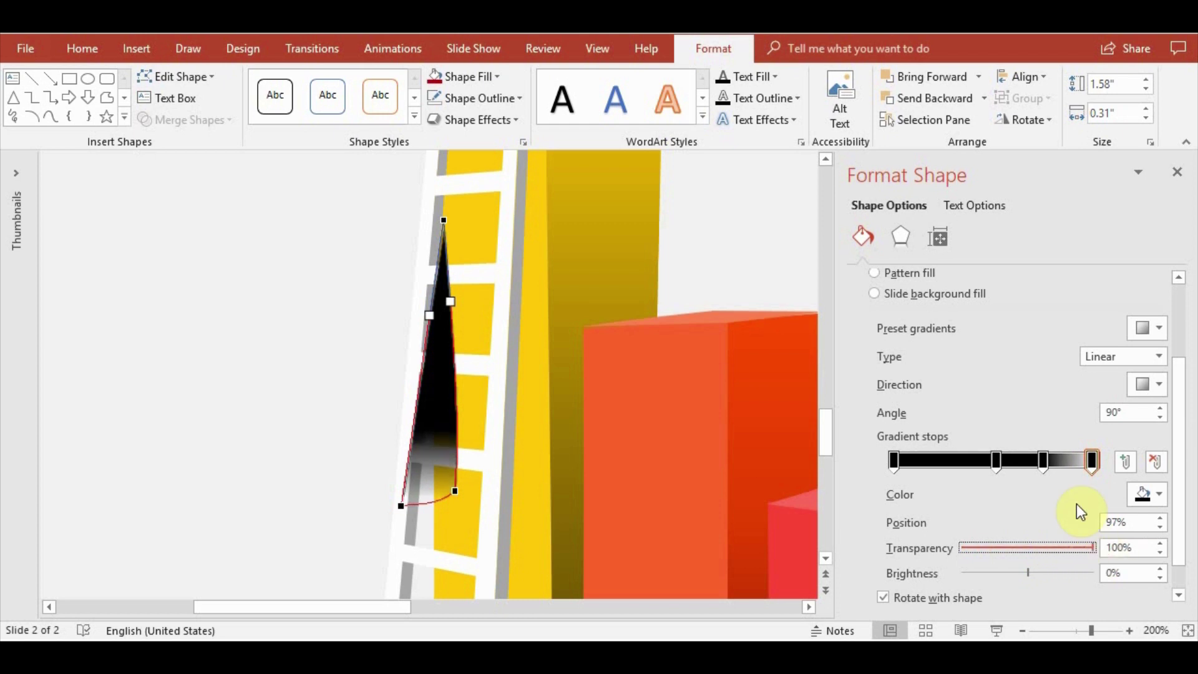
pyautogui.click(1043, 461)
pyautogui.moveTo(1016, 550); pyautogui.dragTo(1051, 548)
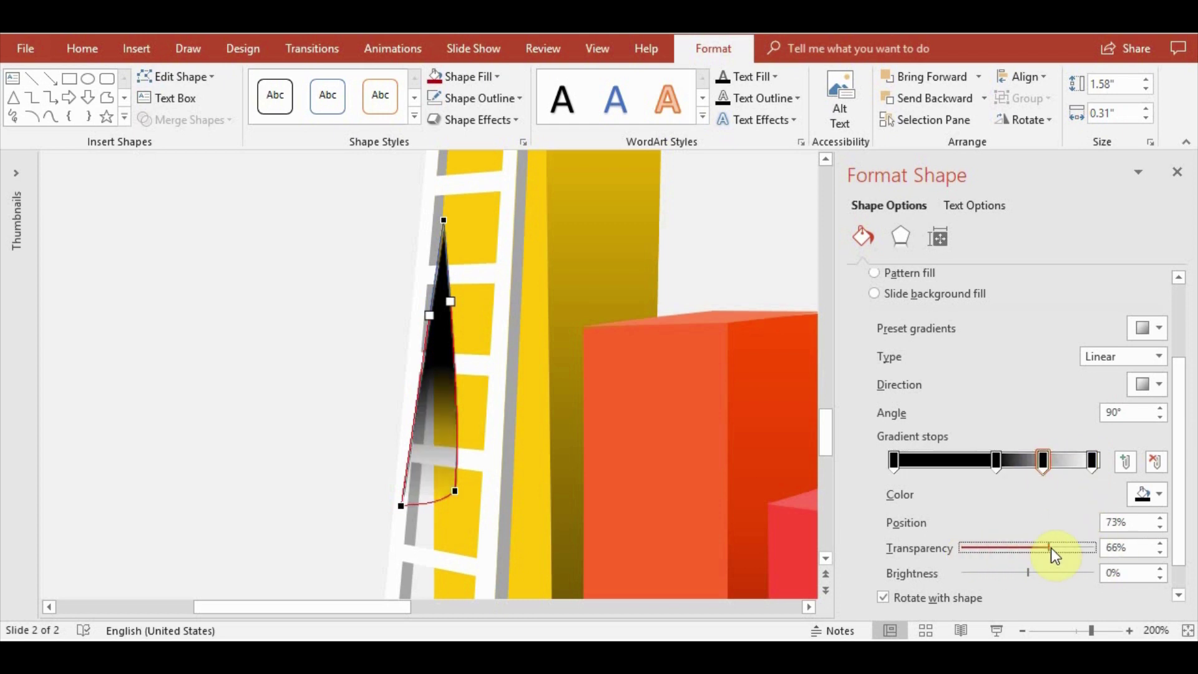
pyautogui.click(996, 461)
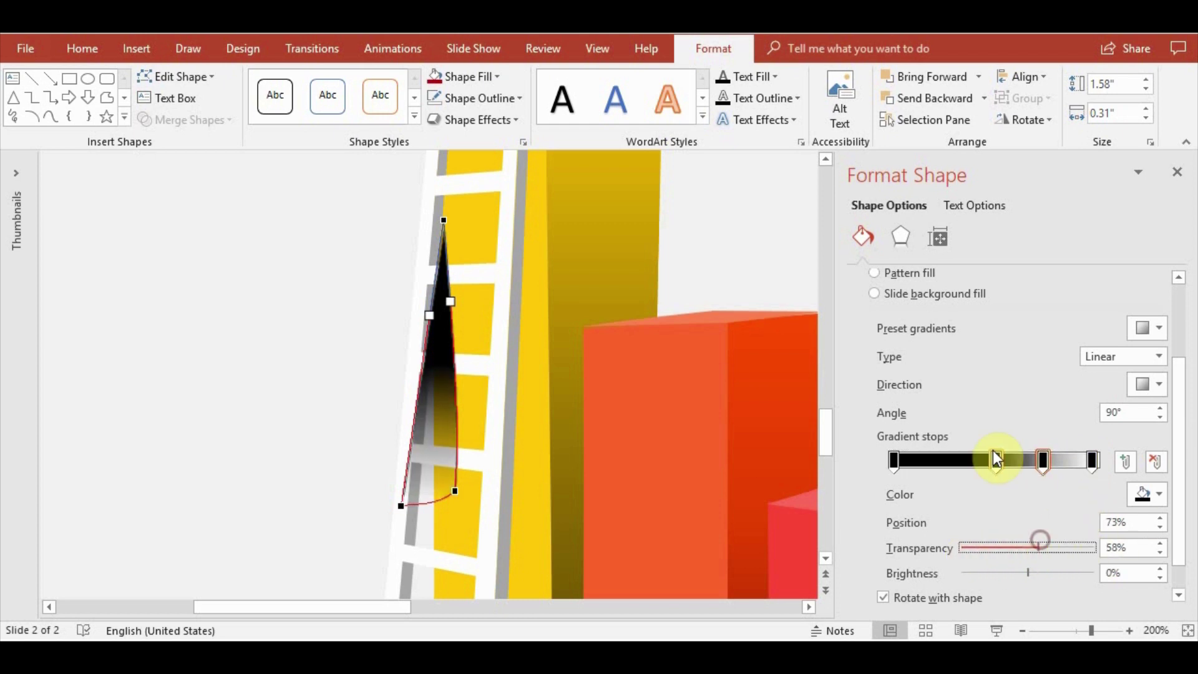
pyautogui.click(964, 548)
pyautogui.moveTo(965, 548)
pyautogui.mouseDown()
pyautogui.moveTo(1003, 549)
pyautogui.moveTo(990, 549)
pyautogui.mouseUp()
pyautogui.click(894, 460)
# Remove the shadow's outline and preview the fade
pyautogui.click(350, 410)
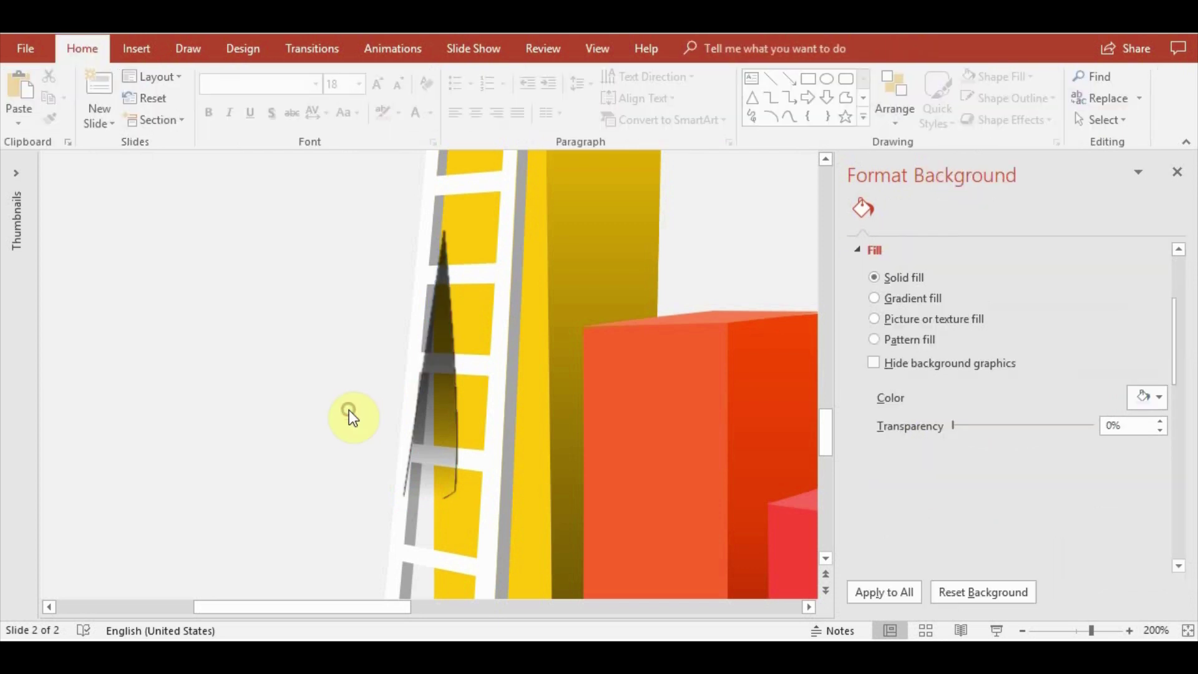
pyautogui.click(448, 421)
pyautogui.click(431, 93)
pyautogui.click(290, 245)
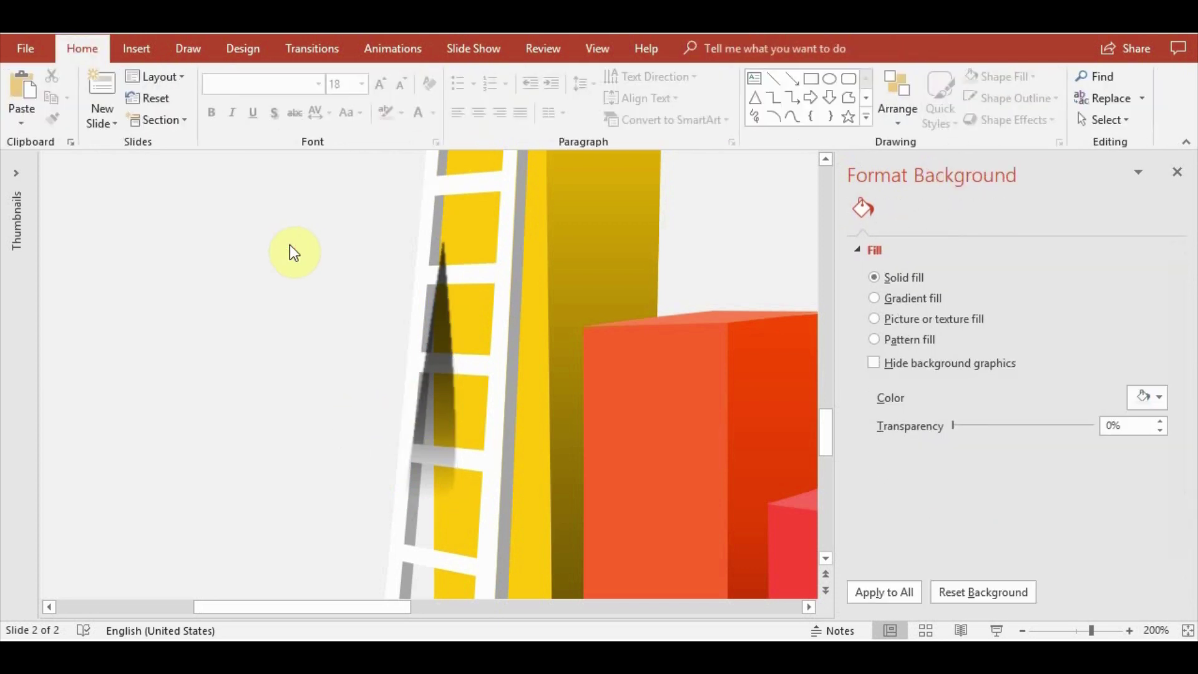
pyautogui.click(446, 337)
# Nudge the shadow's top point left, stretch it to the ladder's foot, and send it behind the ladder
pyautogui.click(144, 76)
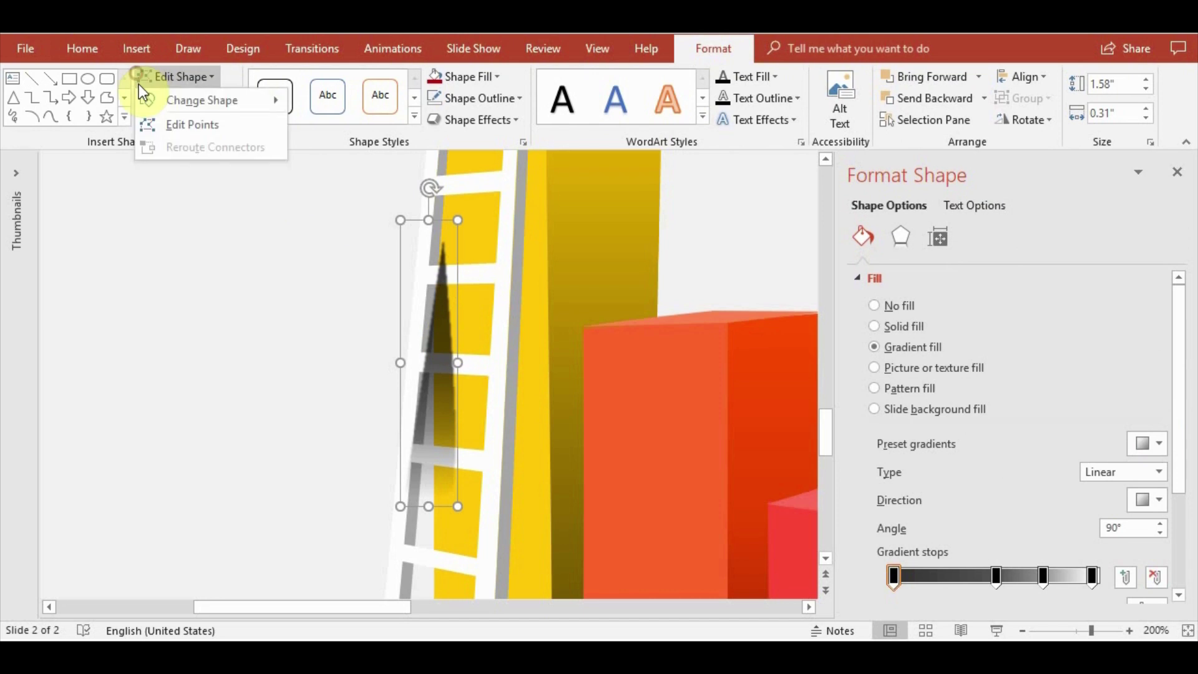
pyautogui.click(147, 125)
pyautogui.moveTo(443, 221); pyautogui.dragTo(439, 218)
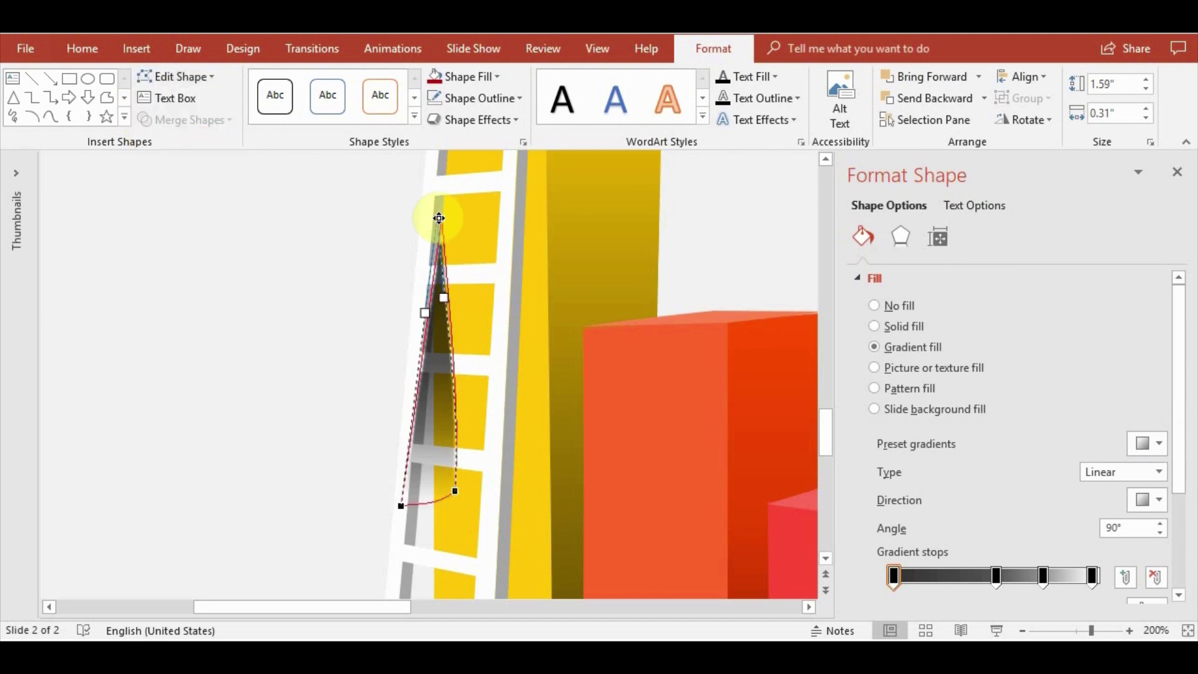
pyautogui.click(355, 348)
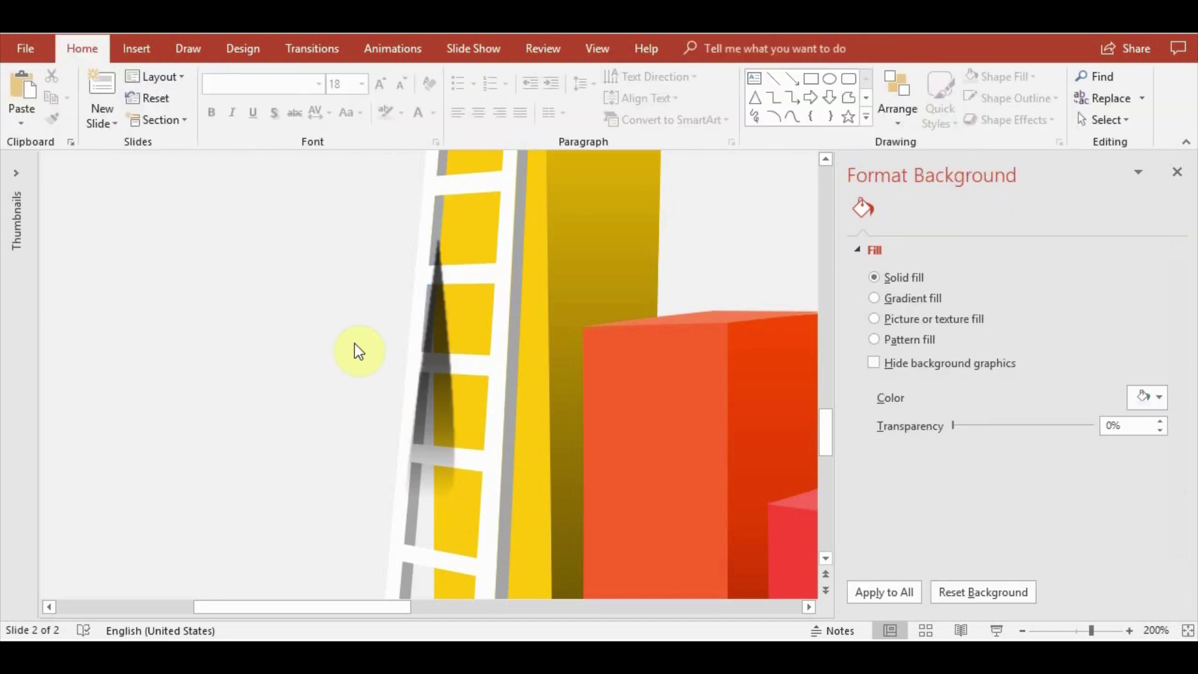
pyautogui.click(445, 406)
pyautogui.moveTo(428, 506); pyautogui.dragTo(428, 542)
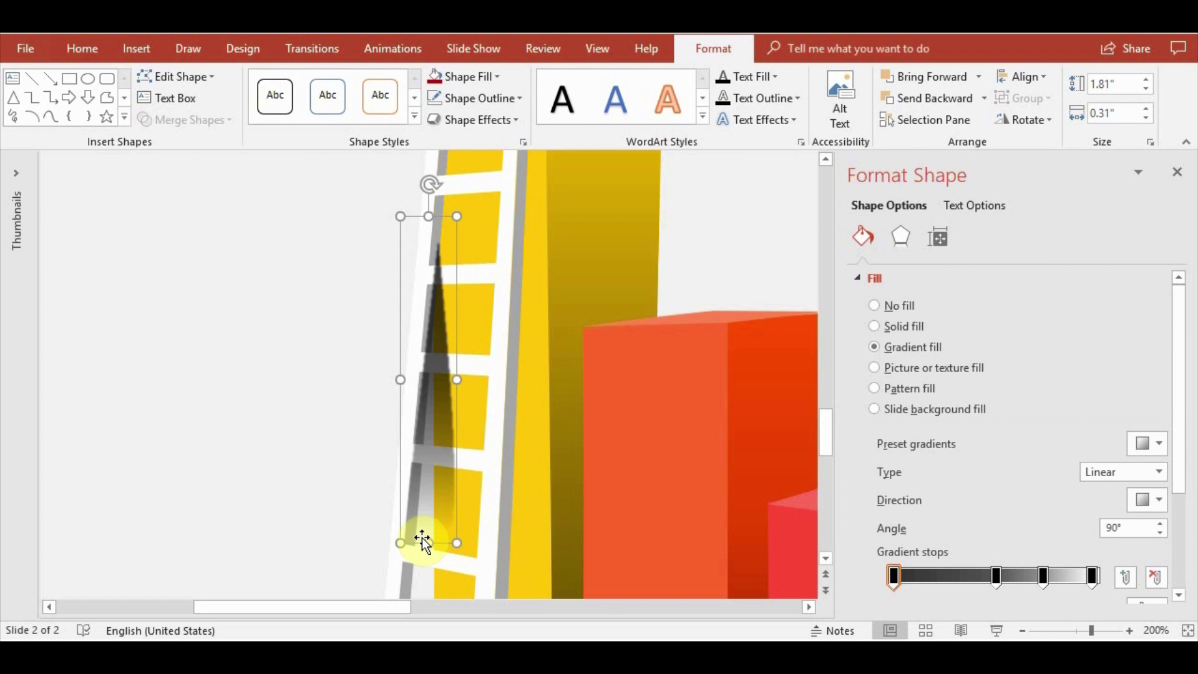
pyautogui.click(953, 103)
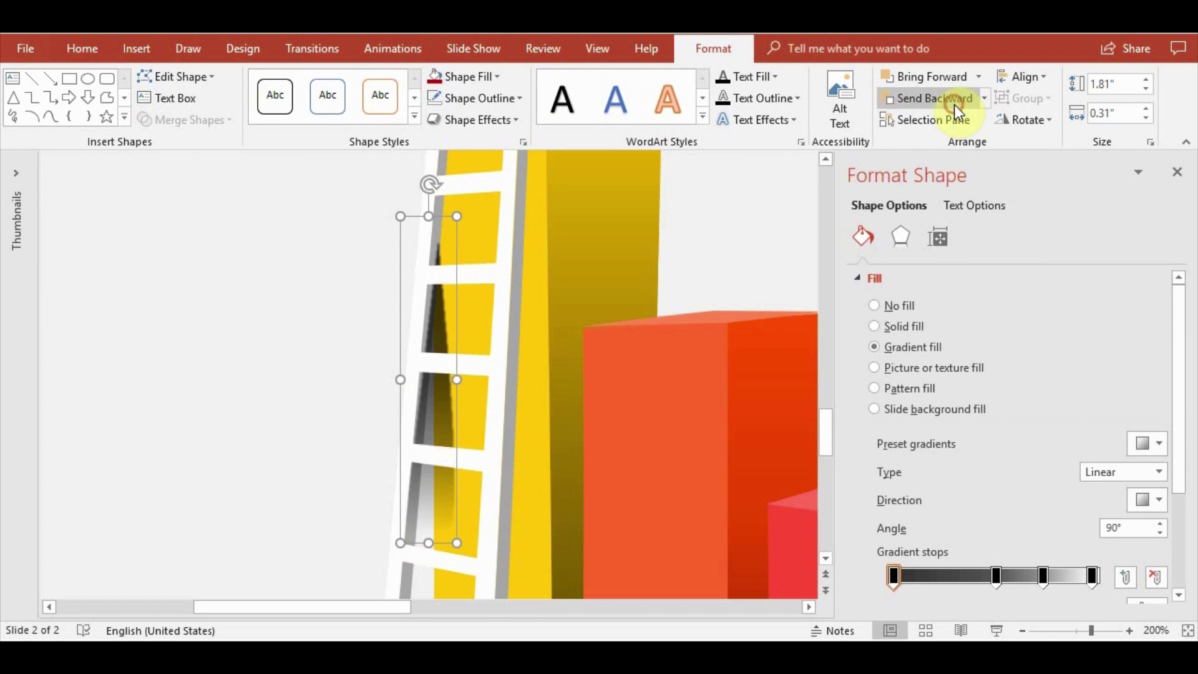
pyautogui.moveTo(457, 379); pyautogui.dragTo(461, 382)
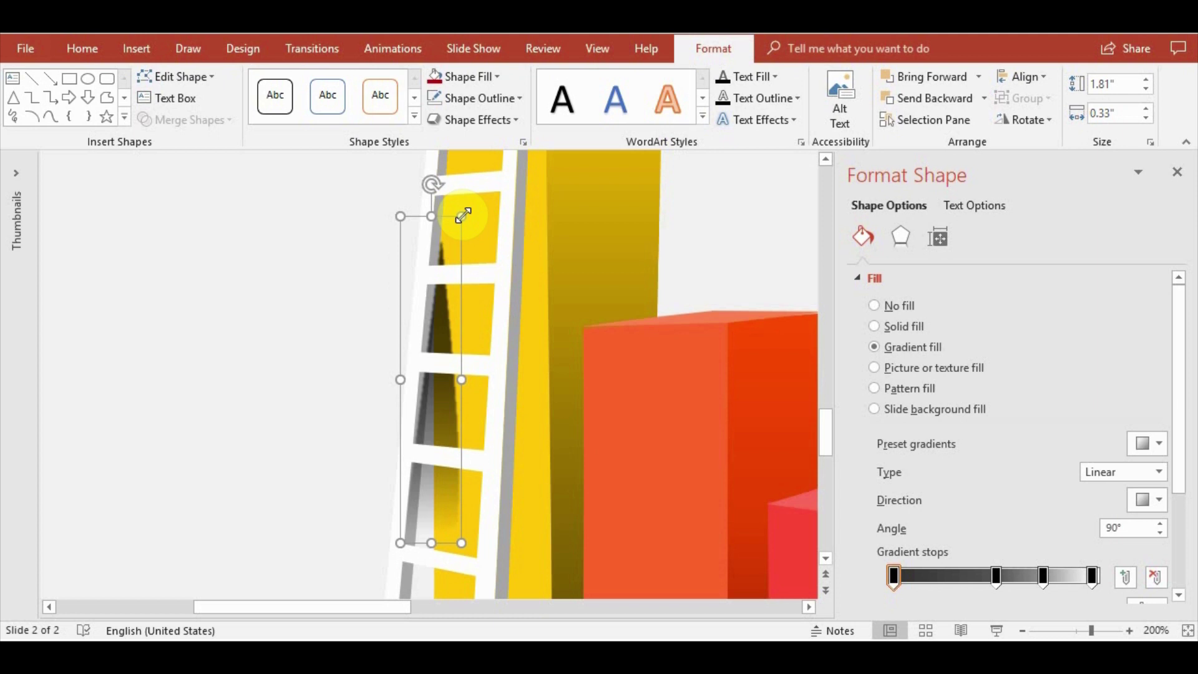
# Set the shadow's gradient angle to 60°
pyautogui.scroll(-2, 1173, 412)
pyautogui.click(1159, 478)
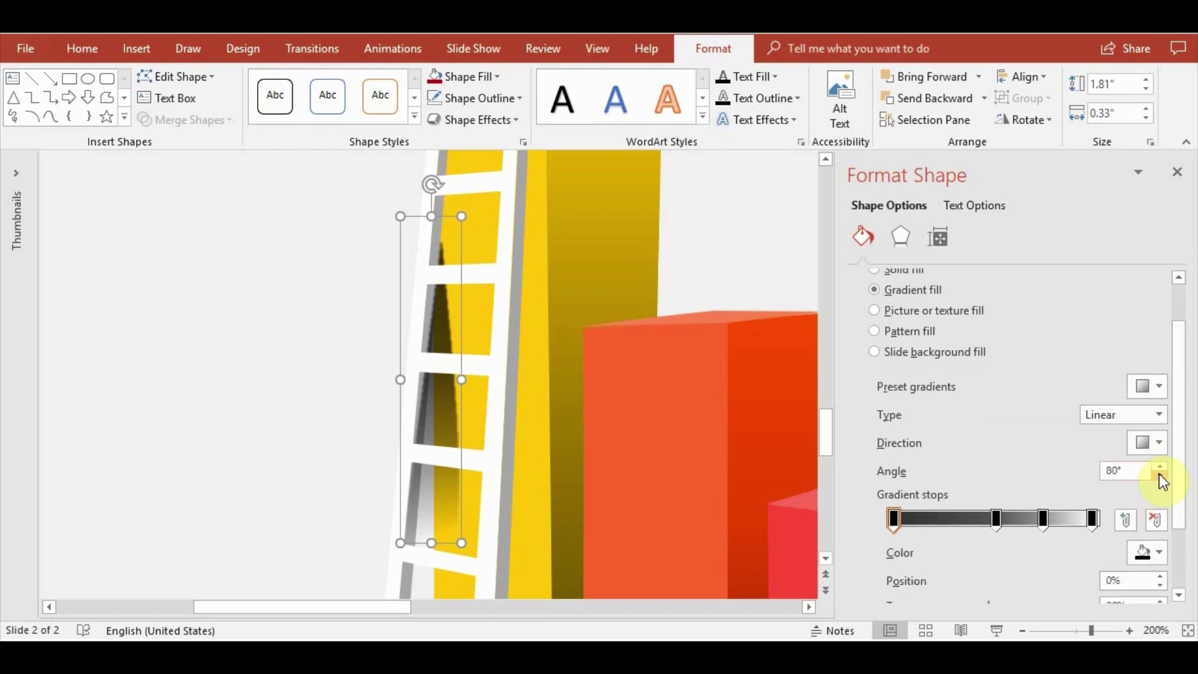
pyautogui.click(1159, 468)
pyautogui.click(1161, 465)
pyautogui.click(1161, 465)
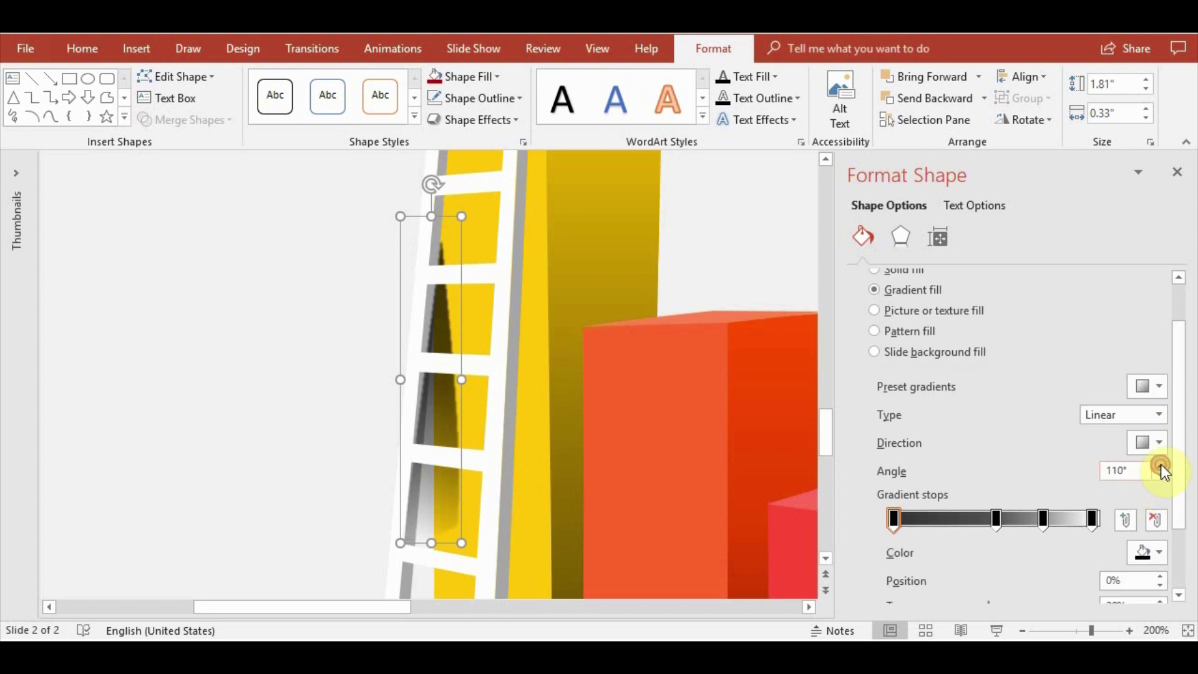
pyautogui.click(1160, 464)
pyautogui.click(1158, 477)
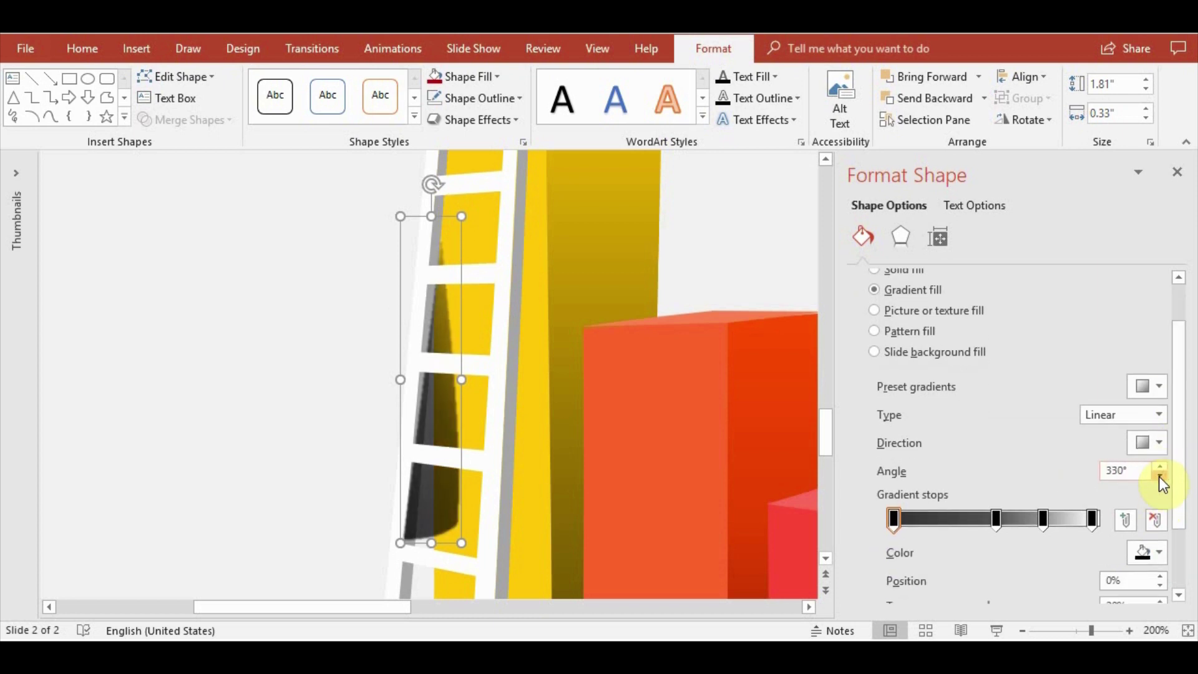
pyautogui.click(1159, 477)
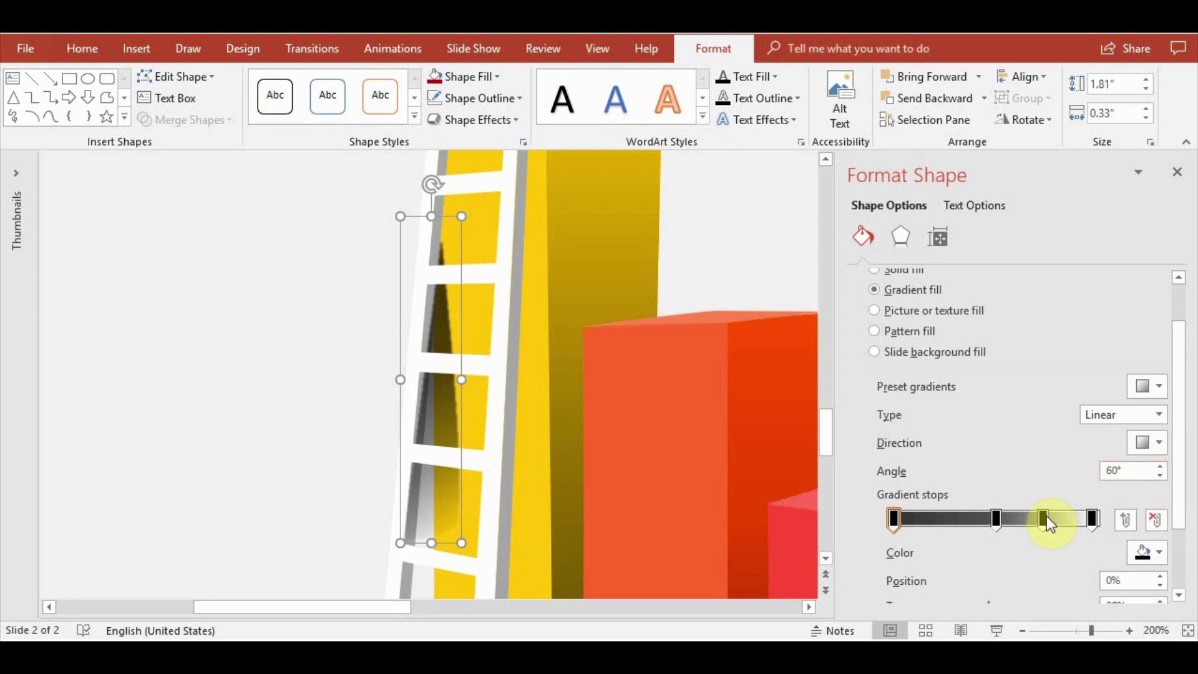
# Shift the gradient stops toward the start to tighten the shadow's fade
pyautogui.moveTo(996, 521); pyautogui.dragTo(942, 520)
pyautogui.moveTo(1042, 520); pyautogui.dragTo(1001, 521)
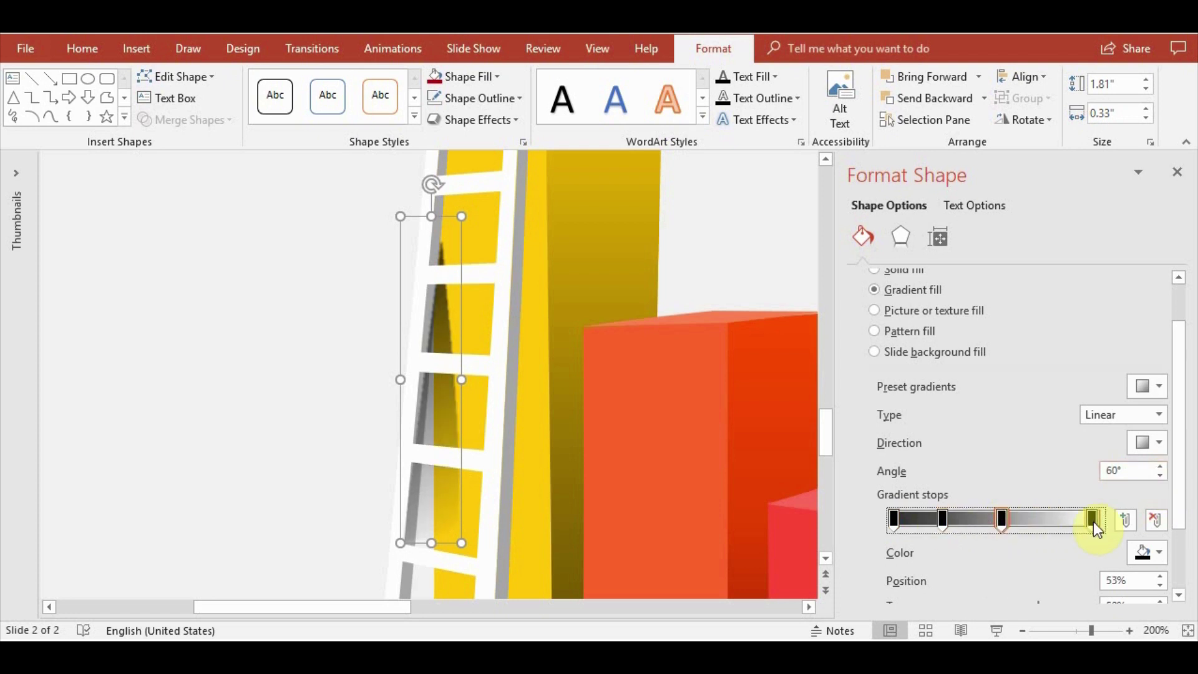
pyautogui.moveTo(1092, 520); pyautogui.dragTo(1059, 521)
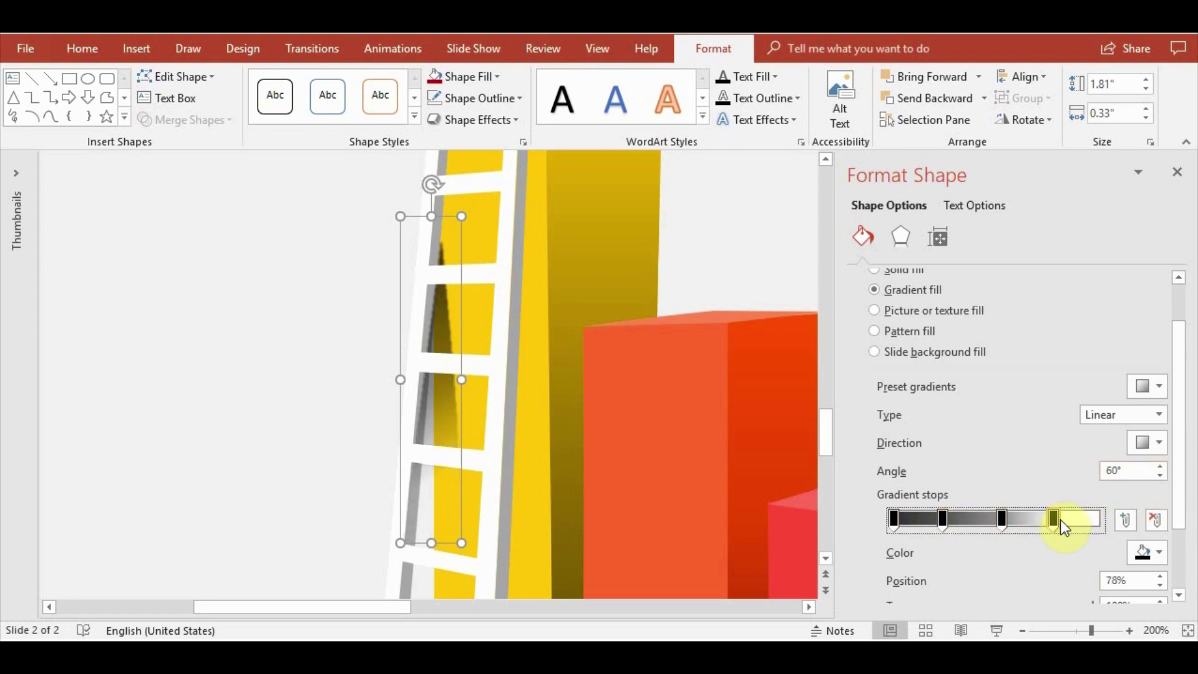
pyautogui.moveTo(451, 379); pyautogui.dragTo(442, 382)
# Reselect the ladder shadow shape and reopen its Format Shape gradient settings
pyautogui.click(610, 414)
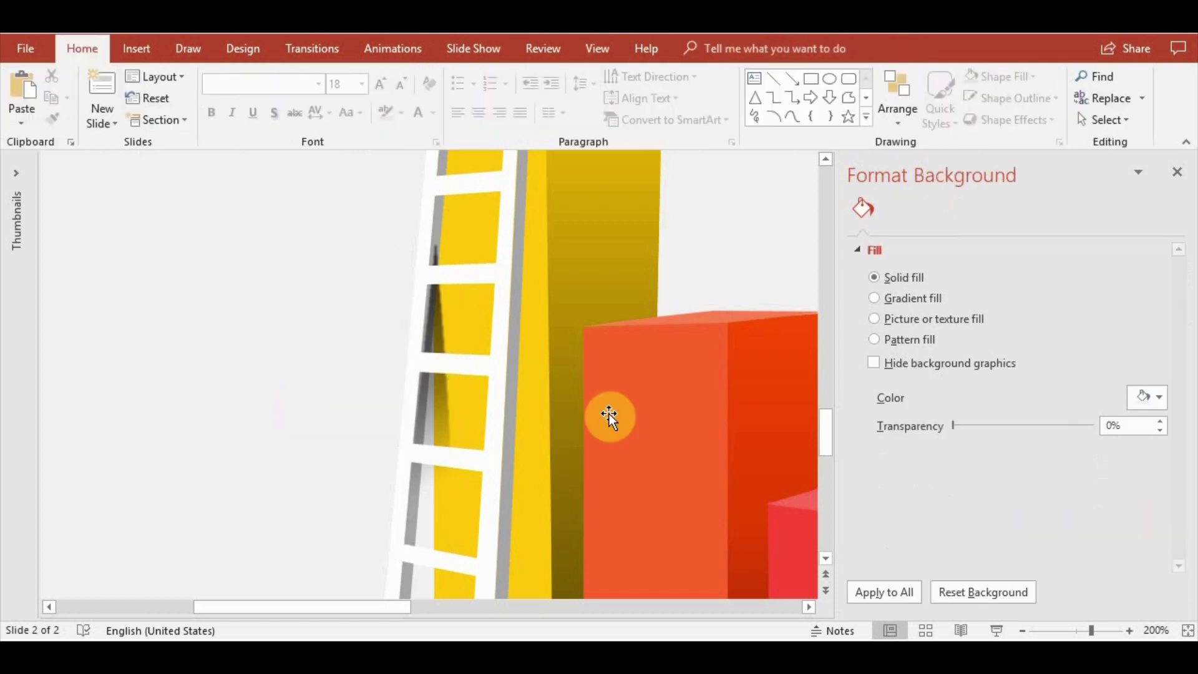
pyautogui.click(1177, 171)
pyautogui.scroll(-5, 994, 362)
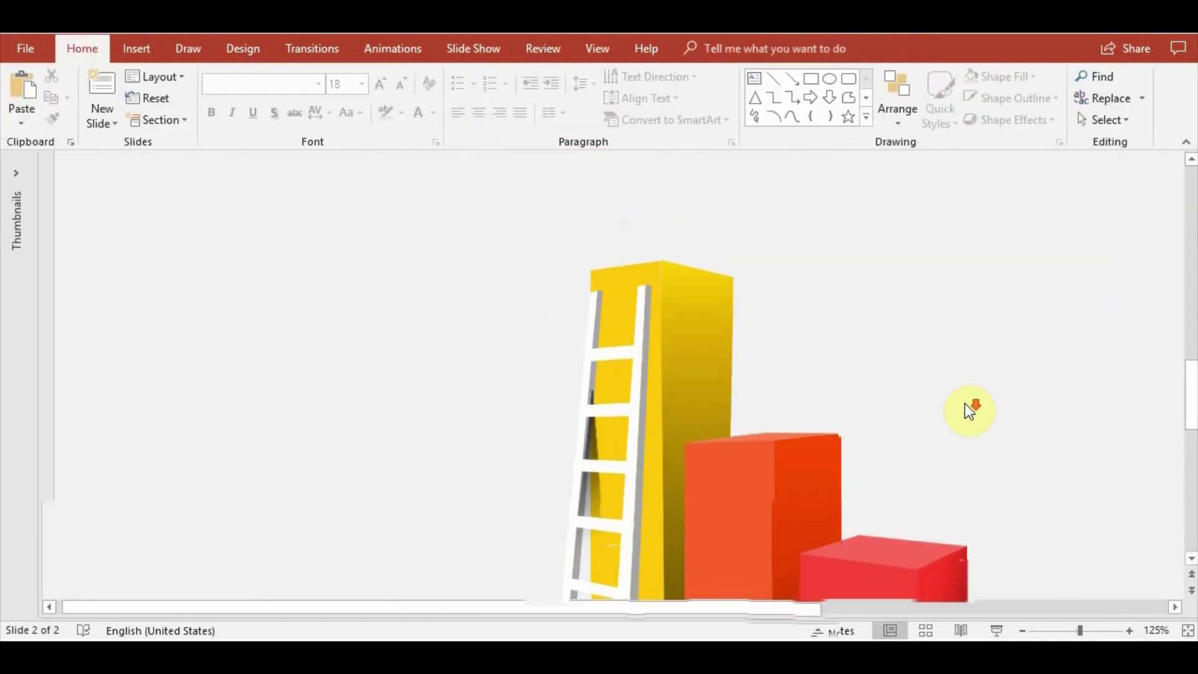
pyautogui.scroll(2, 964, 403)
pyautogui.click(592, 444)
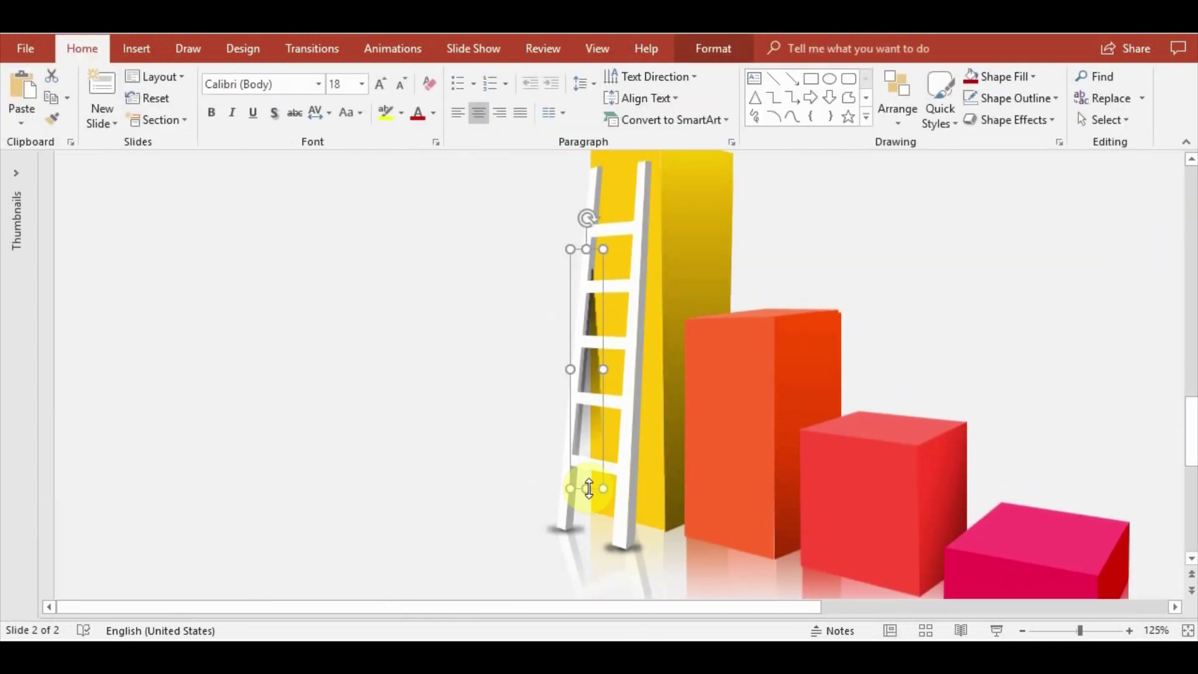
pyautogui.click(422, 417)
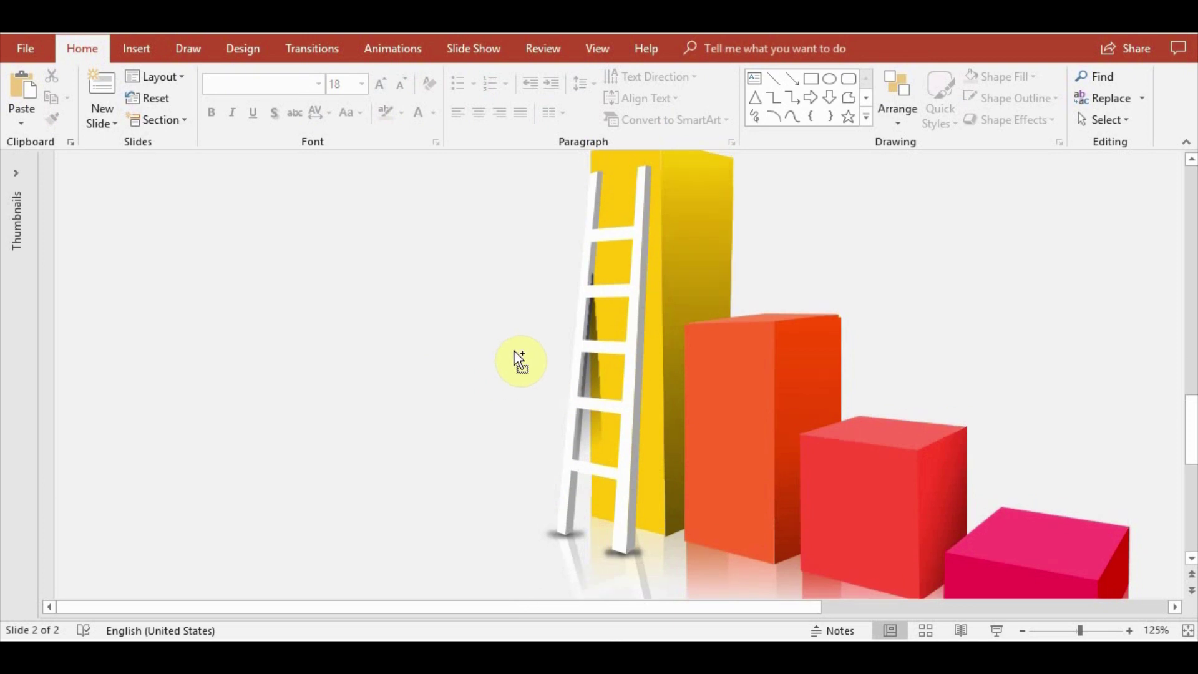
pyautogui.click(587, 382)
pyautogui.click(719, 50)
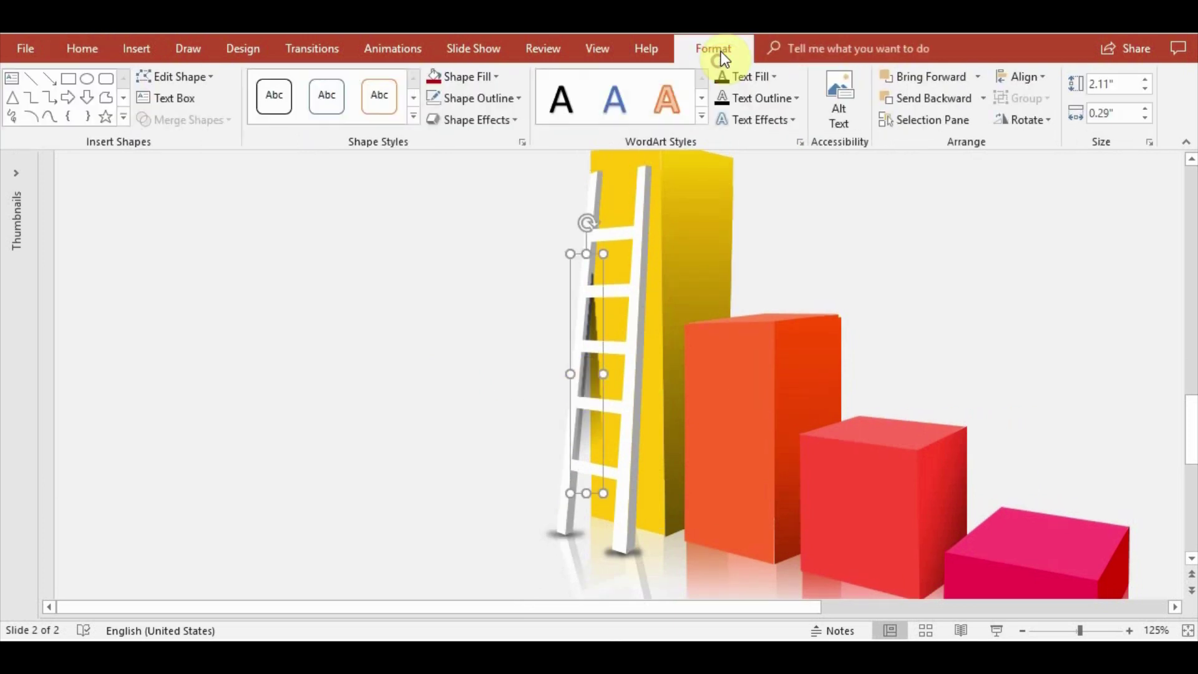
pyautogui.click(492, 78)
pyautogui.click(345, 185)
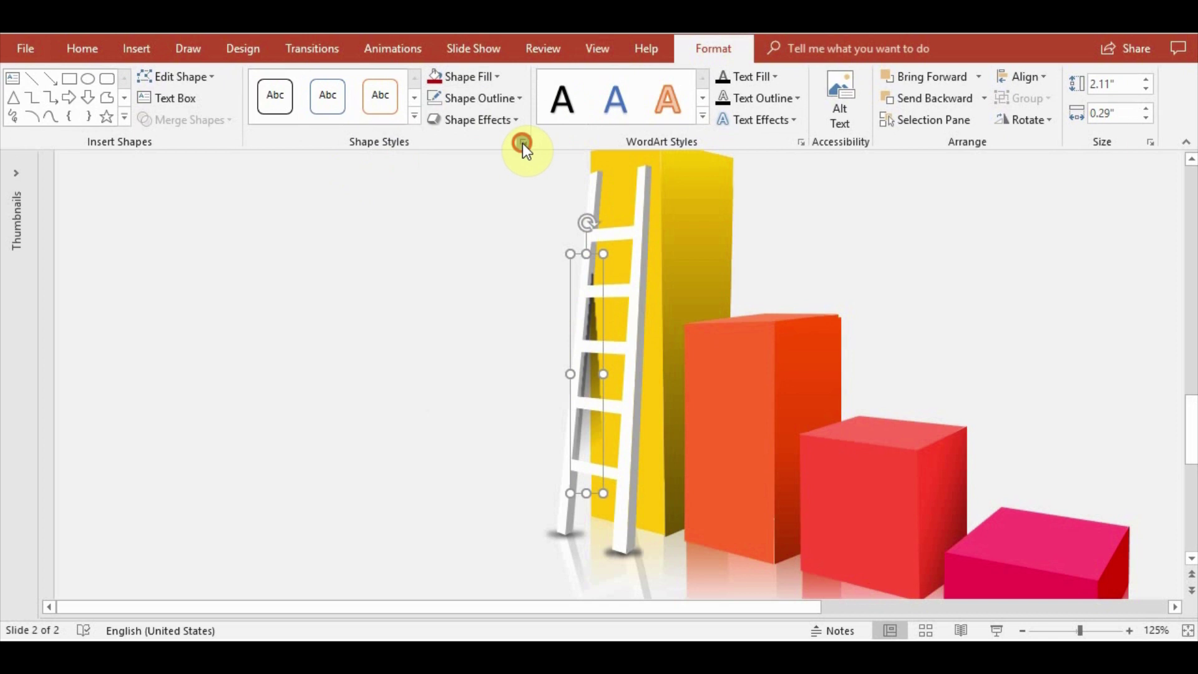
pyautogui.click(523, 142)
# Colour the first and 24% gradient stops grey
pyautogui.moveTo(1182, 414); pyautogui.dragTo(1179, 493)
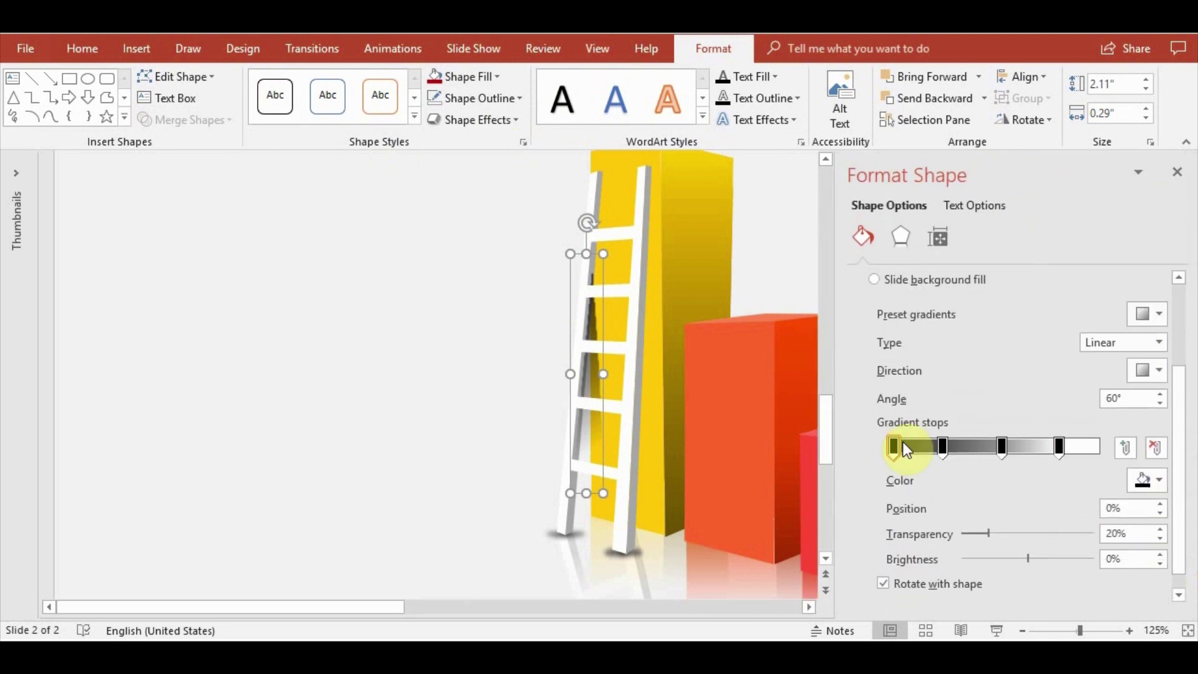
pyautogui.click(1158, 491)
pyautogui.click(1063, 300)
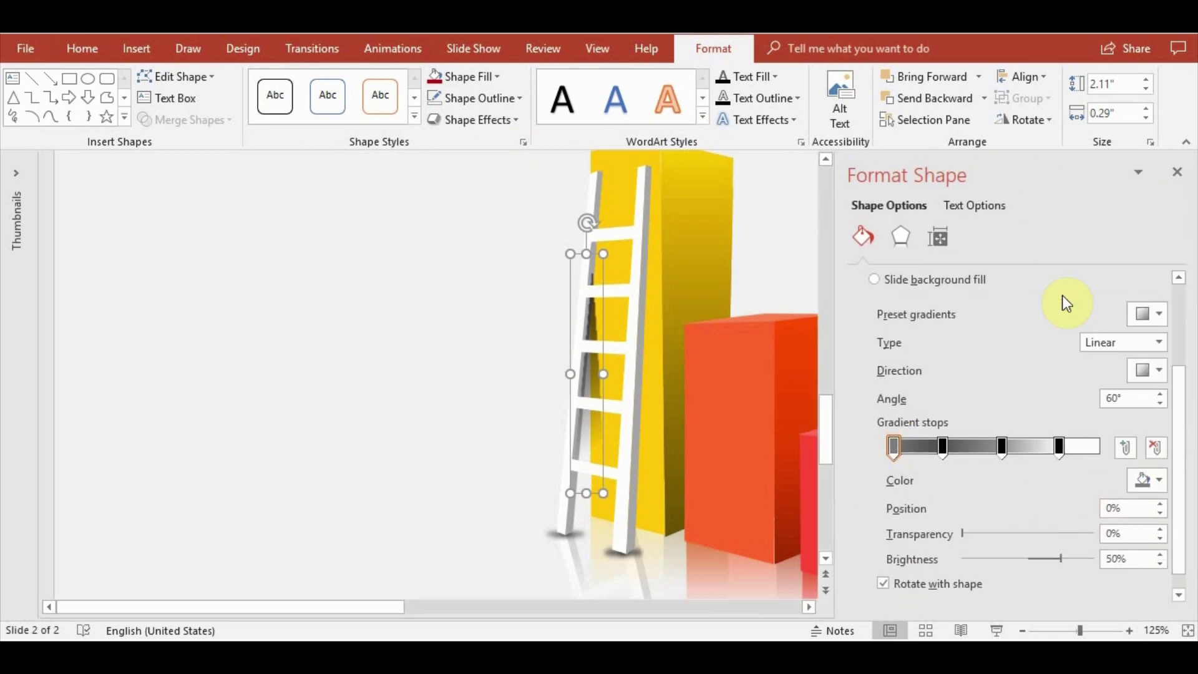
pyautogui.click(942, 446)
pyautogui.click(1154, 480)
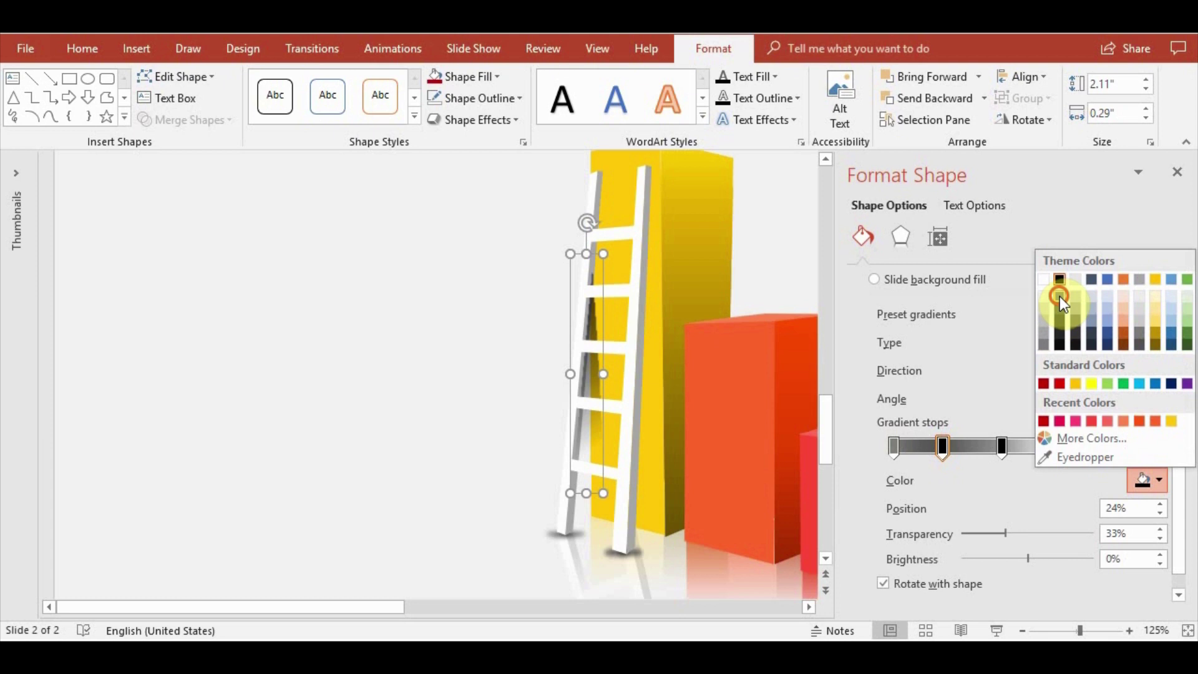
pyautogui.click(1060, 297)
pyautogui.click(1147, 481)
pyautogui.click(1063, 316)
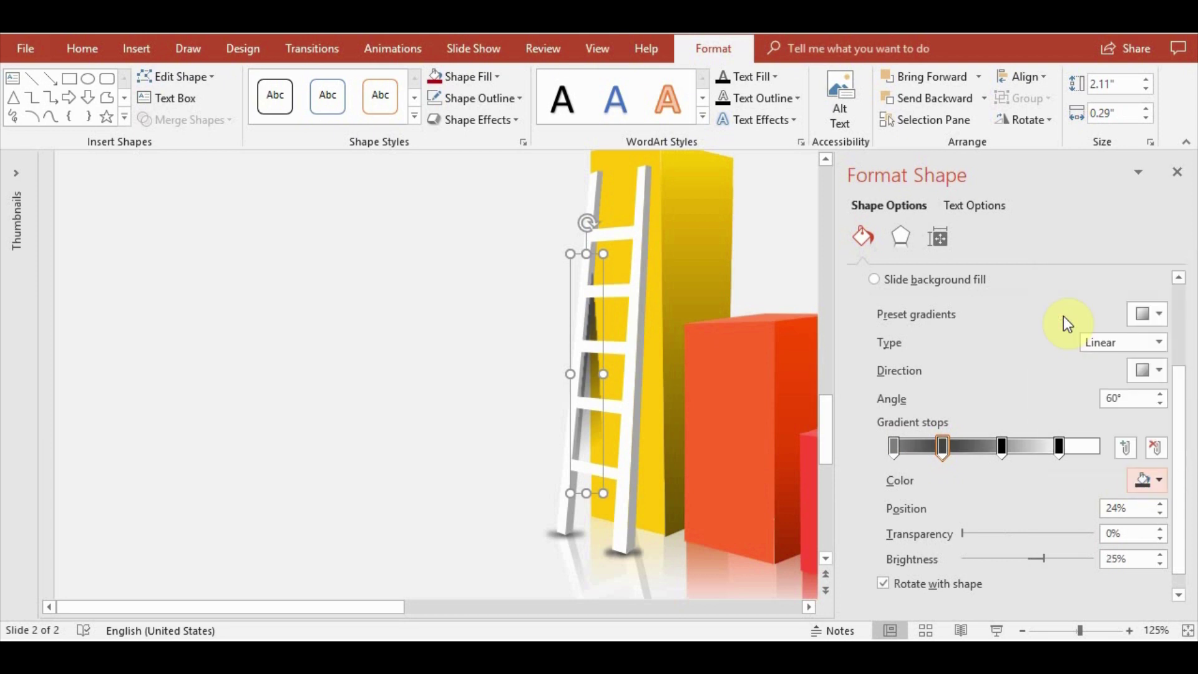
# Make the 0% gradient stop black and the 53% stop dark grey
pyautogui.click(1001, 445)
pyautogui.click(1148, 480)
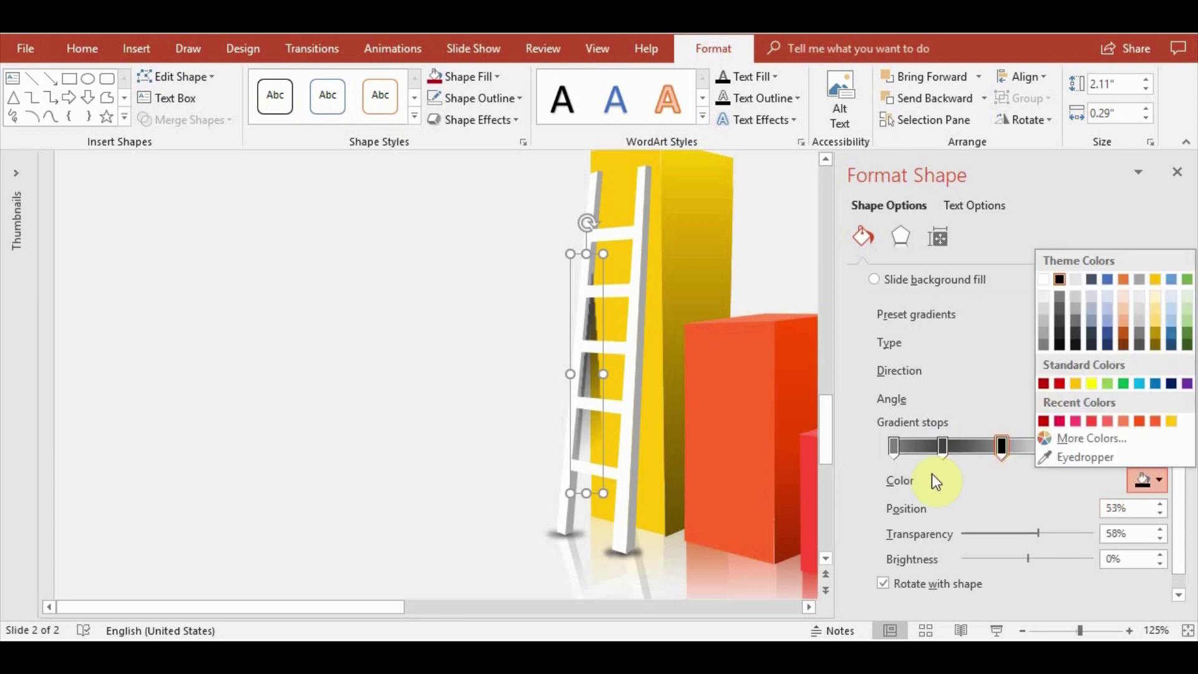
pyautogui.click(896, 446)
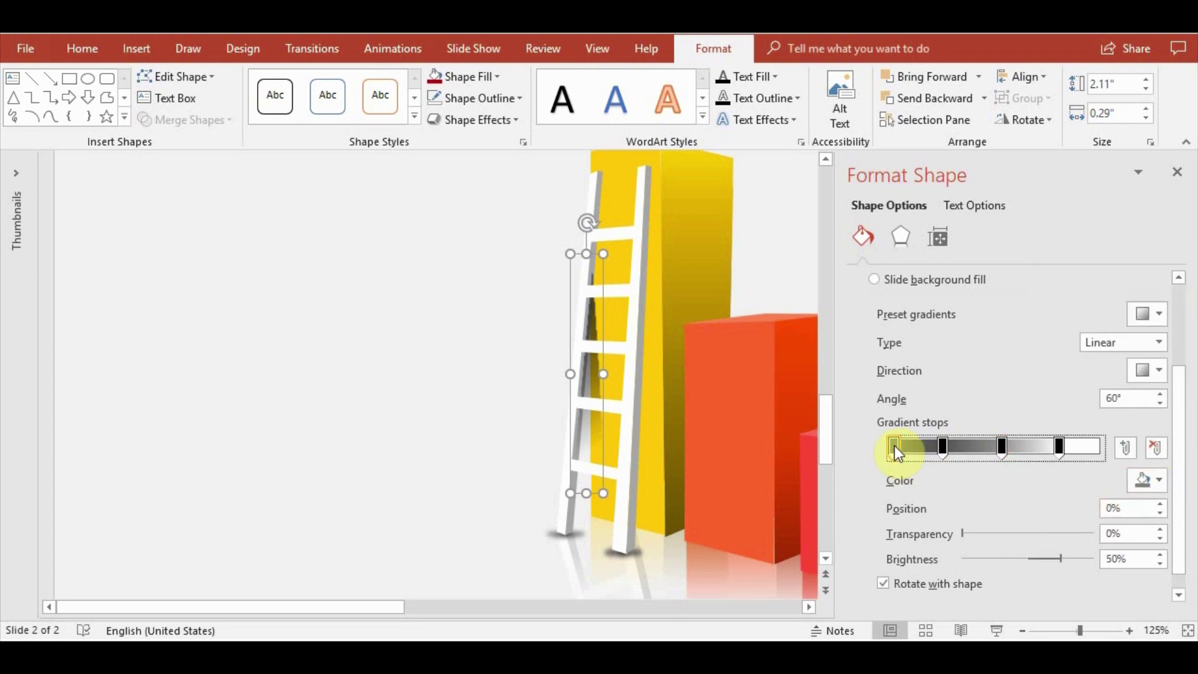
pyautogui.click(1146, 480)
pyautogui.click(1060, 279)
pyautogui.click(1001, 446)
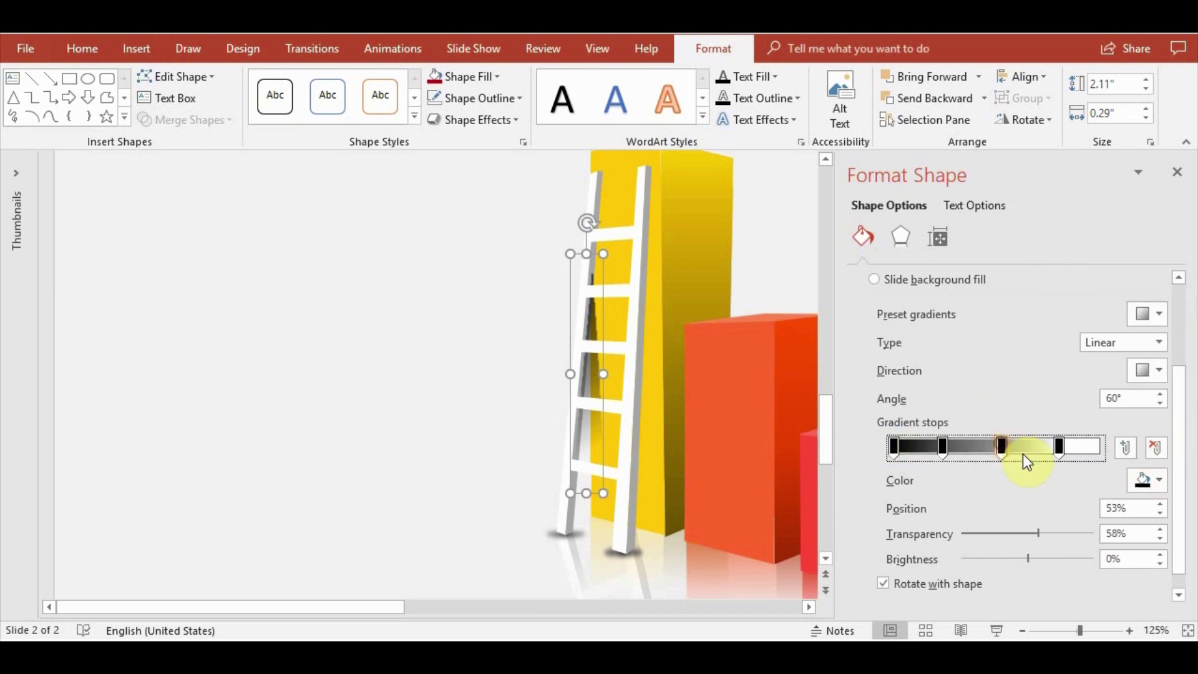
pyautogui.click(1148, 480)
pyautogui.click(1061, 322)
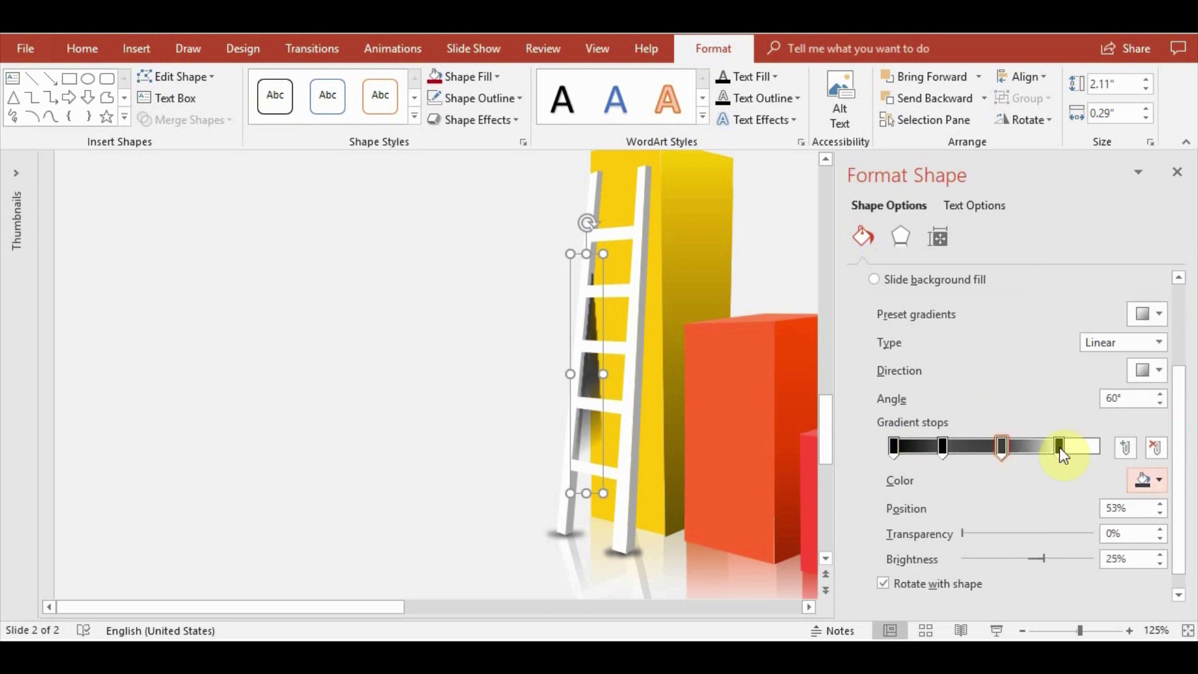
# Make the 53% stop about half transparent, lighten the 24% and 0% stops, and close the pane
pyautogui.moveTo(964, 534)
pyautogui.mouseDown()
pyautogui.moveTo(1034, 535)
pyautogui.moveTo(1061, 558)
pyautogui.mouseUp()
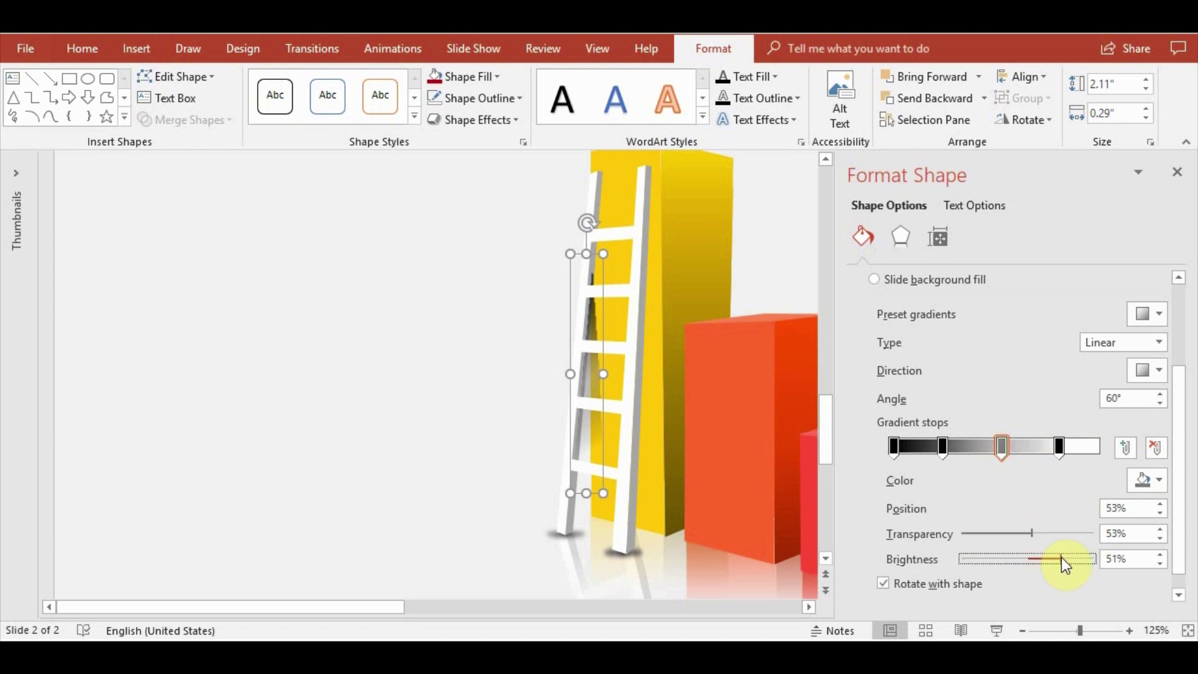
pyautogui.click(942, 445)
pyautogui.moveTo(1034, 557); pyautogui.dragTo(1053, 559)
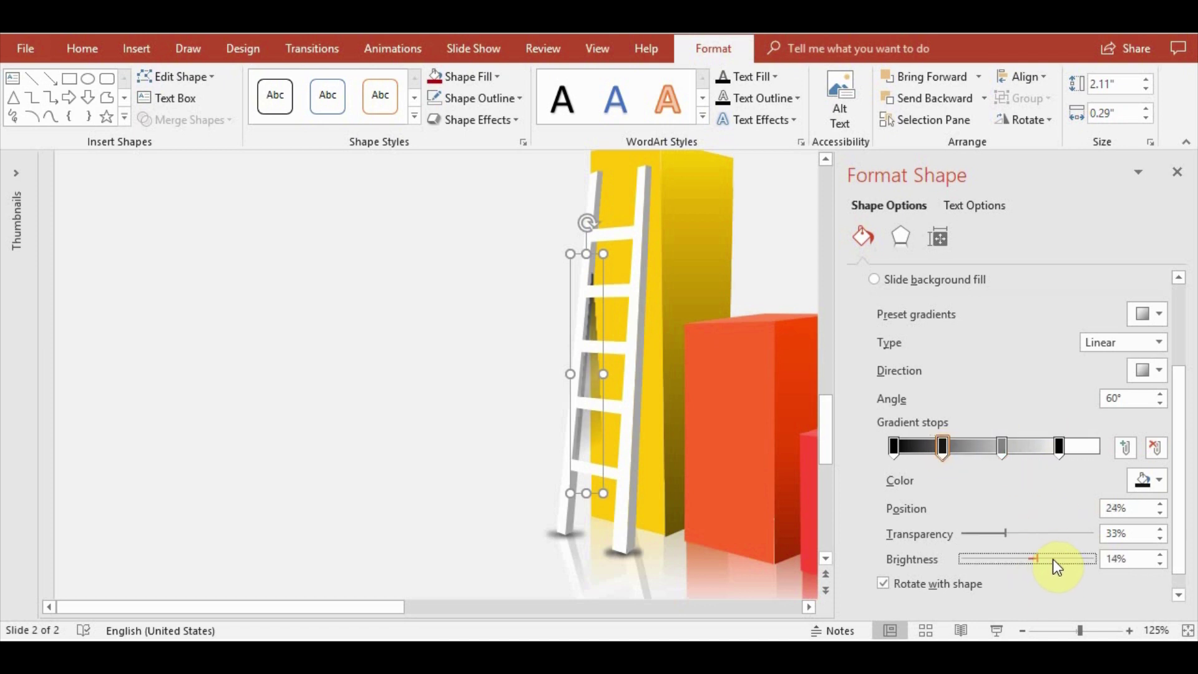
pyautogui.click(896, 446)
pyautogui.moveTo(1031, 557)
pyautogui.mouseDown()
pyautogui.moveTo(1088, 562)
pyautogui.moveTo(1067, 558)
pyautogui.mouseUp()
pyautogui.click(1059, 446)
pyautogui.click(1177, 172)
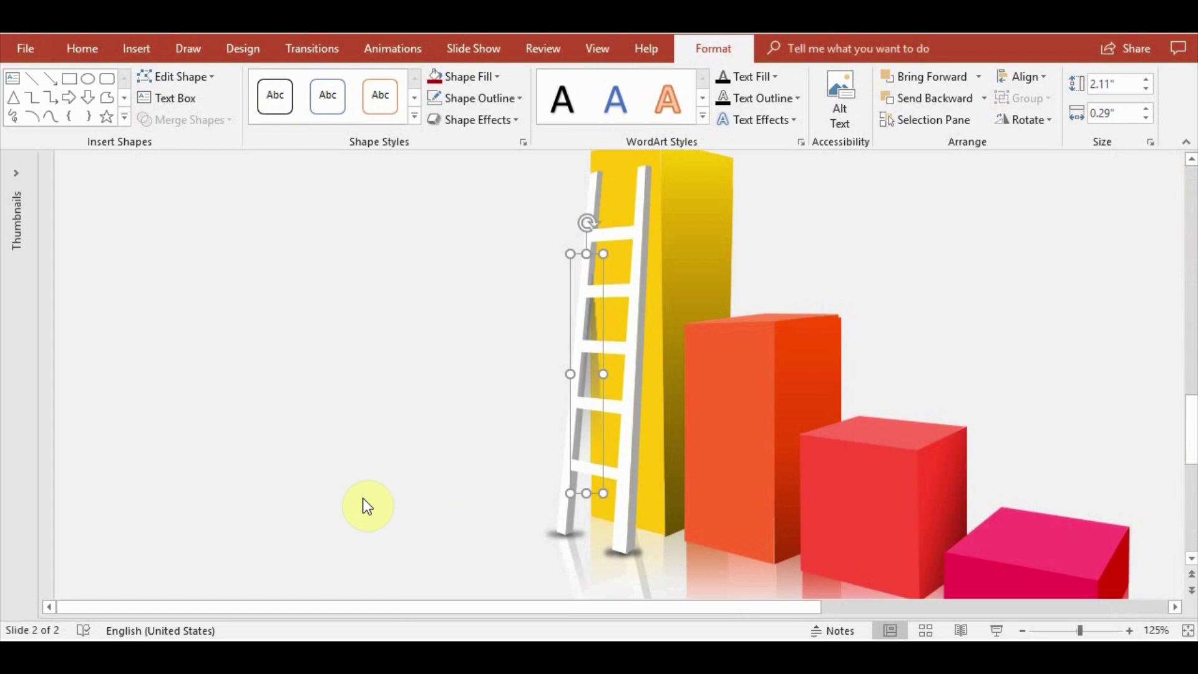
pyautogui.click(367, 503)
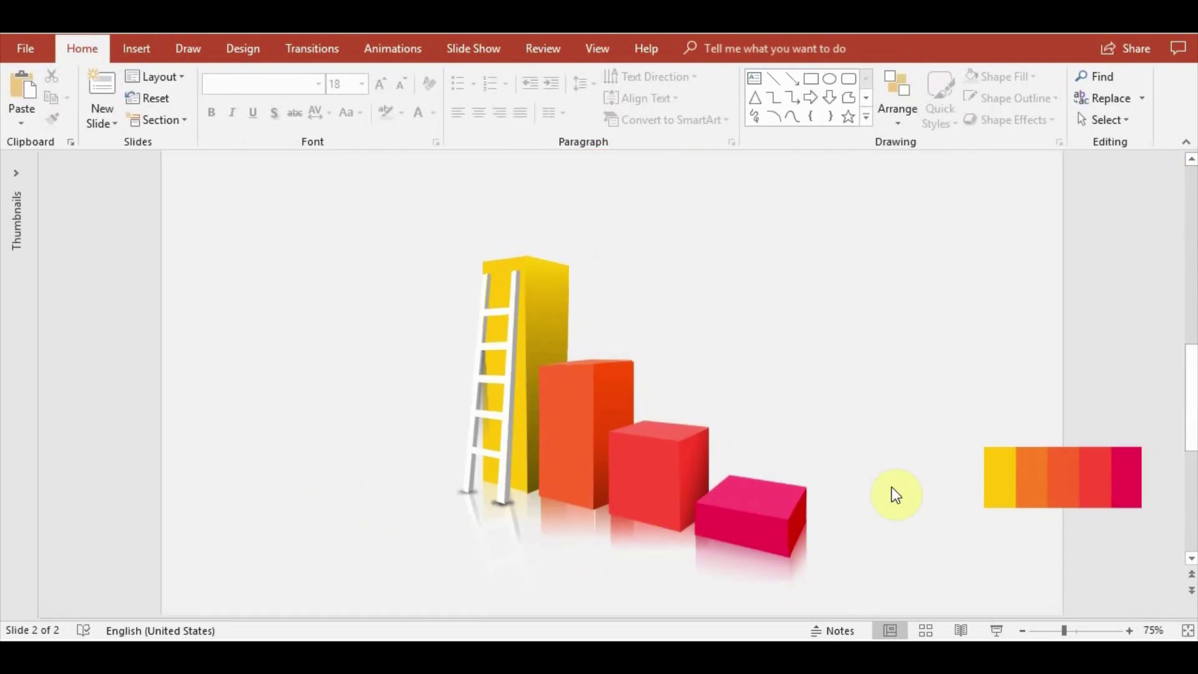
# Delete the colour swatch strip and add a '01' text box on the pink block
pyautogui.click(1004, 474)
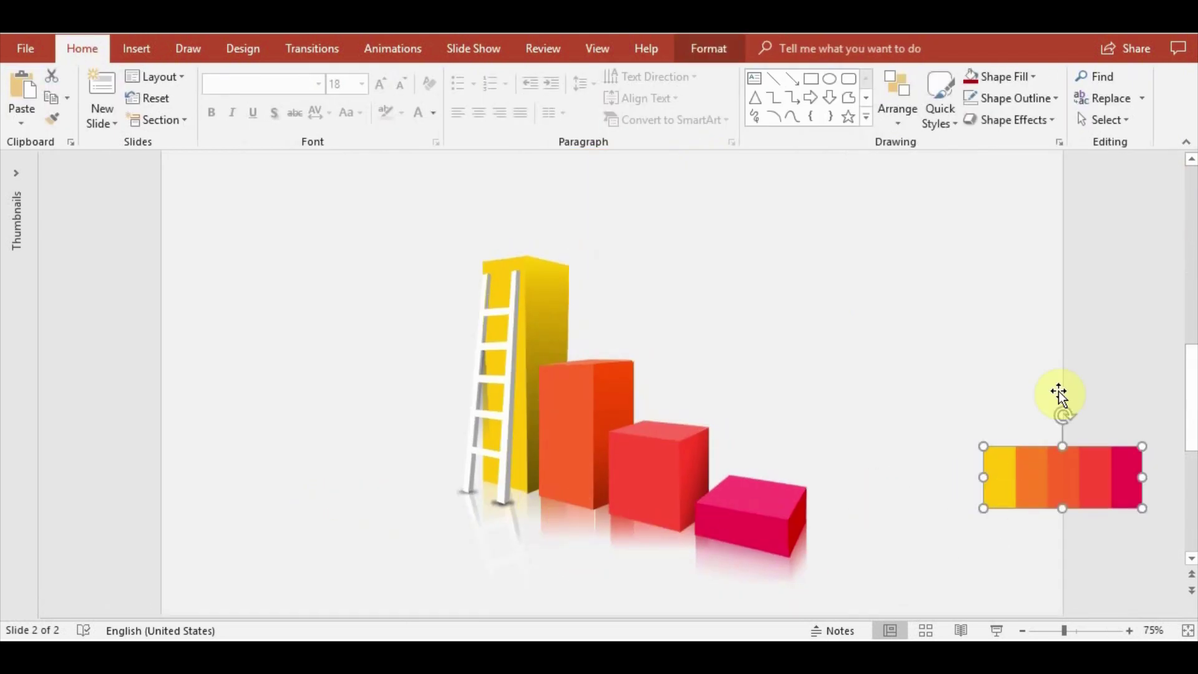
pyautogui.press('Delete')
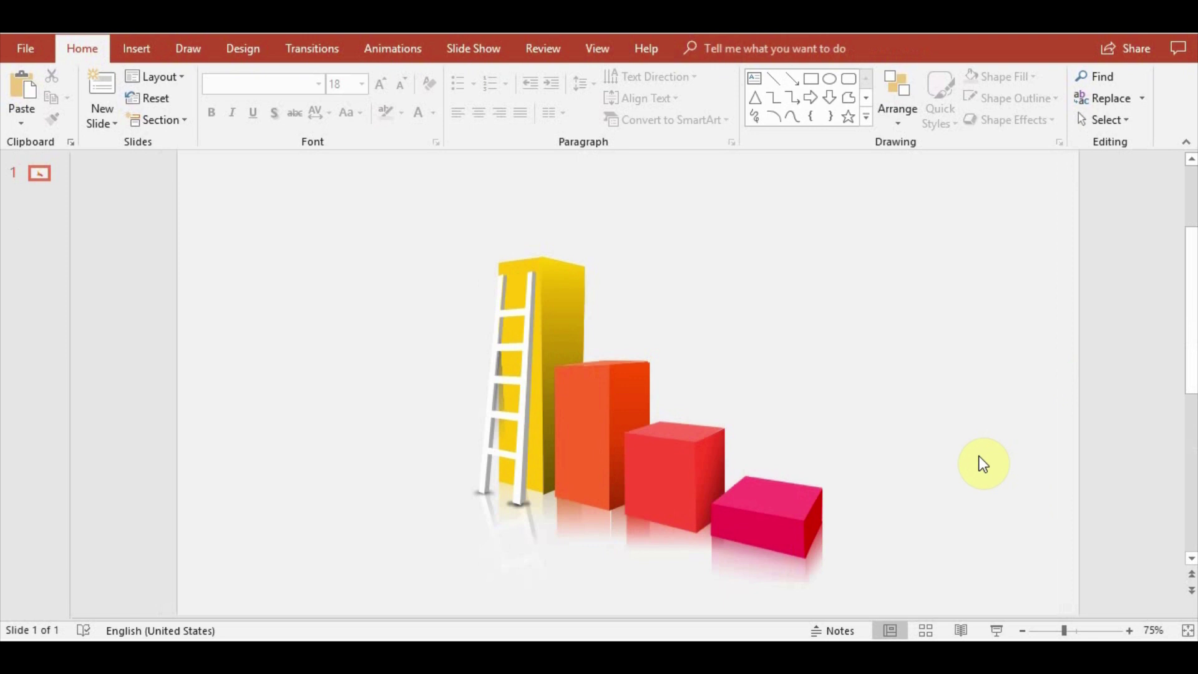
pyautogui.click(137, 48)
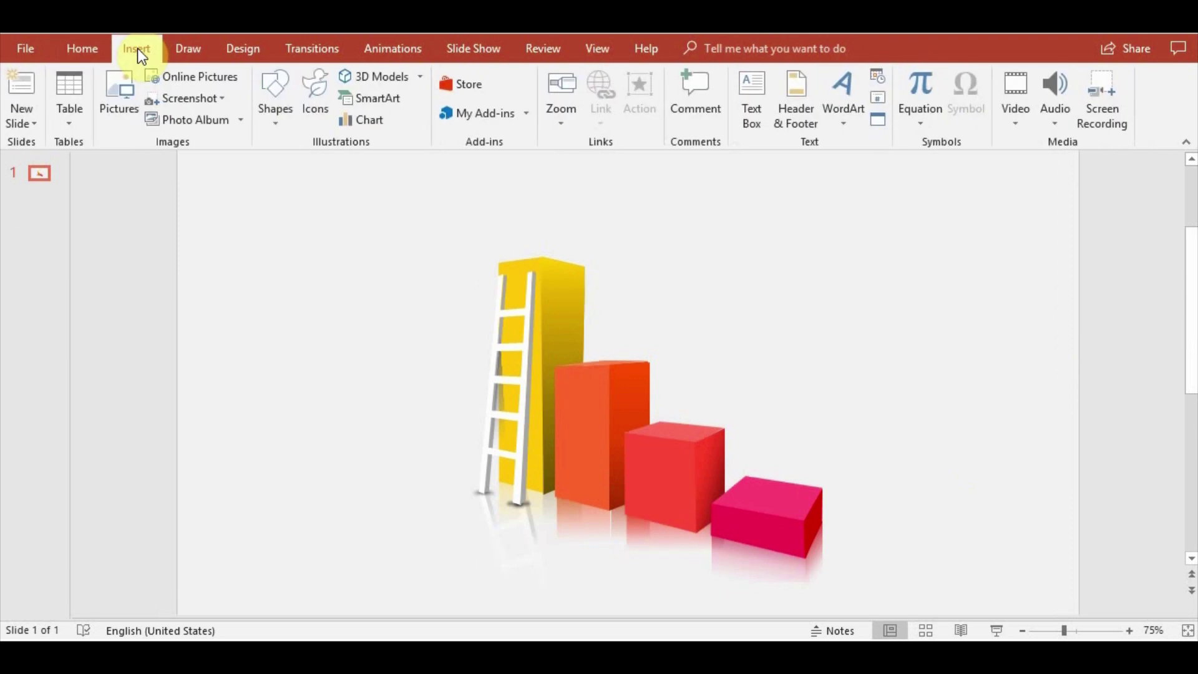
pyautogui.click(754, 90)
pyautogui.click(773, 308)
pyautogui.write('01')
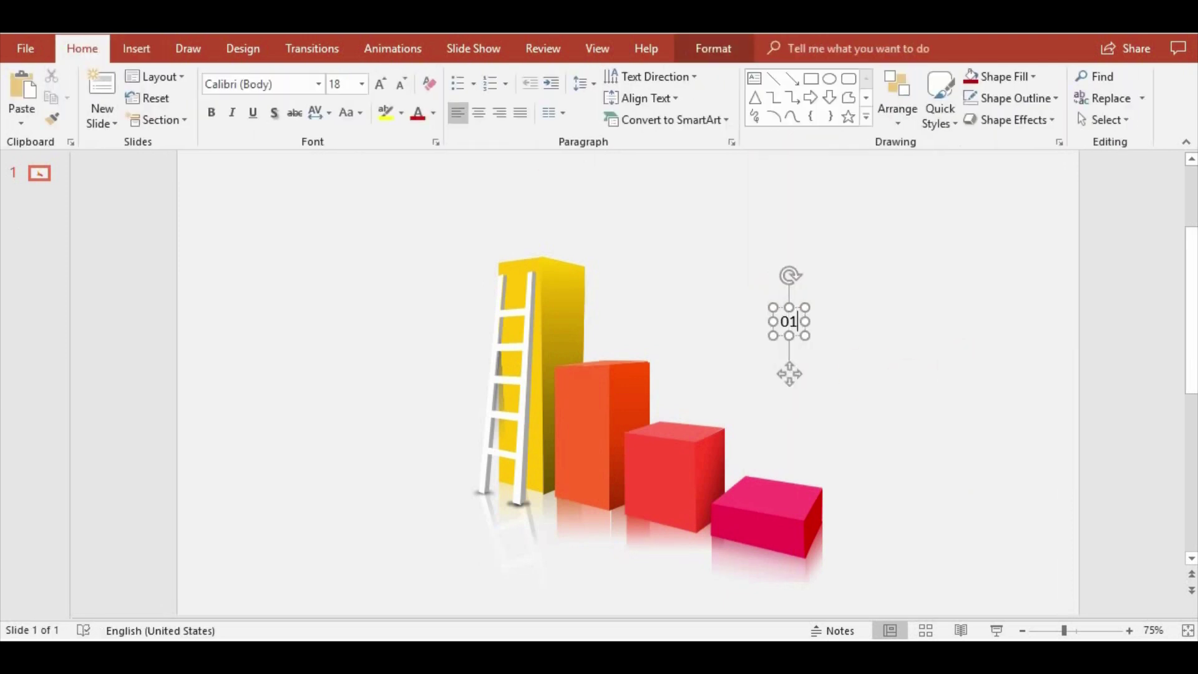
pyautogui.moveTo(794, 312); pyautogui.dragTo(763, 521)
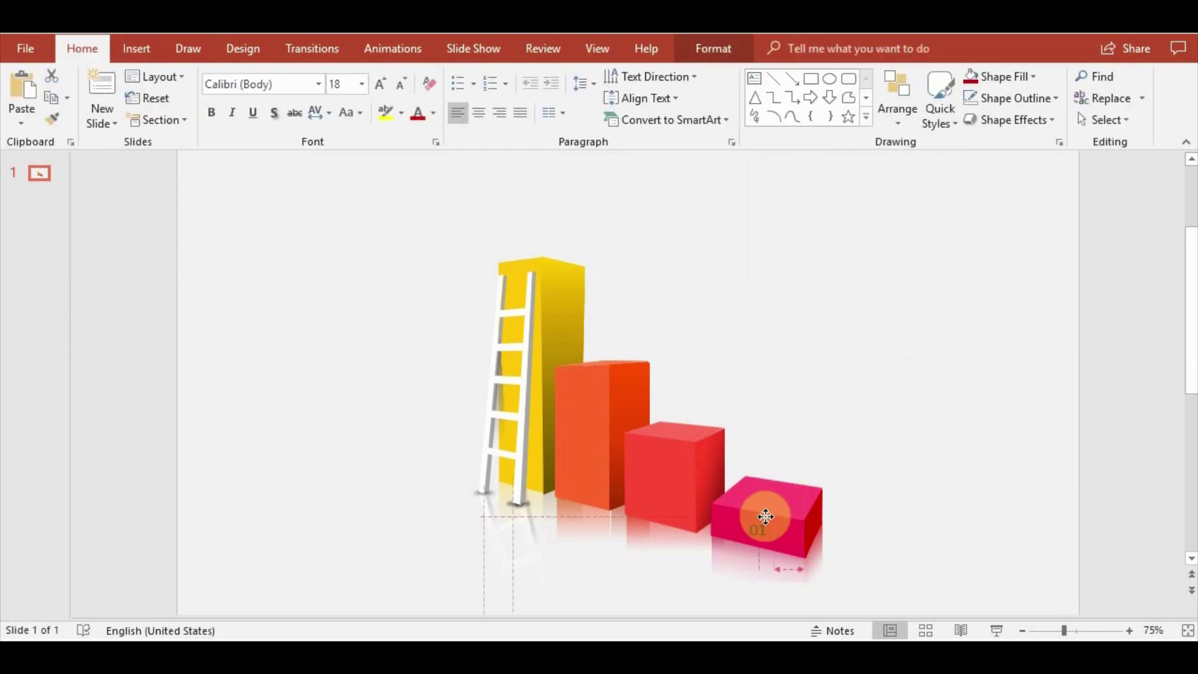
# Make the 01 label 28 pt bold and apply a parallel 3-D rotation
pyautogui.click(763, 515)
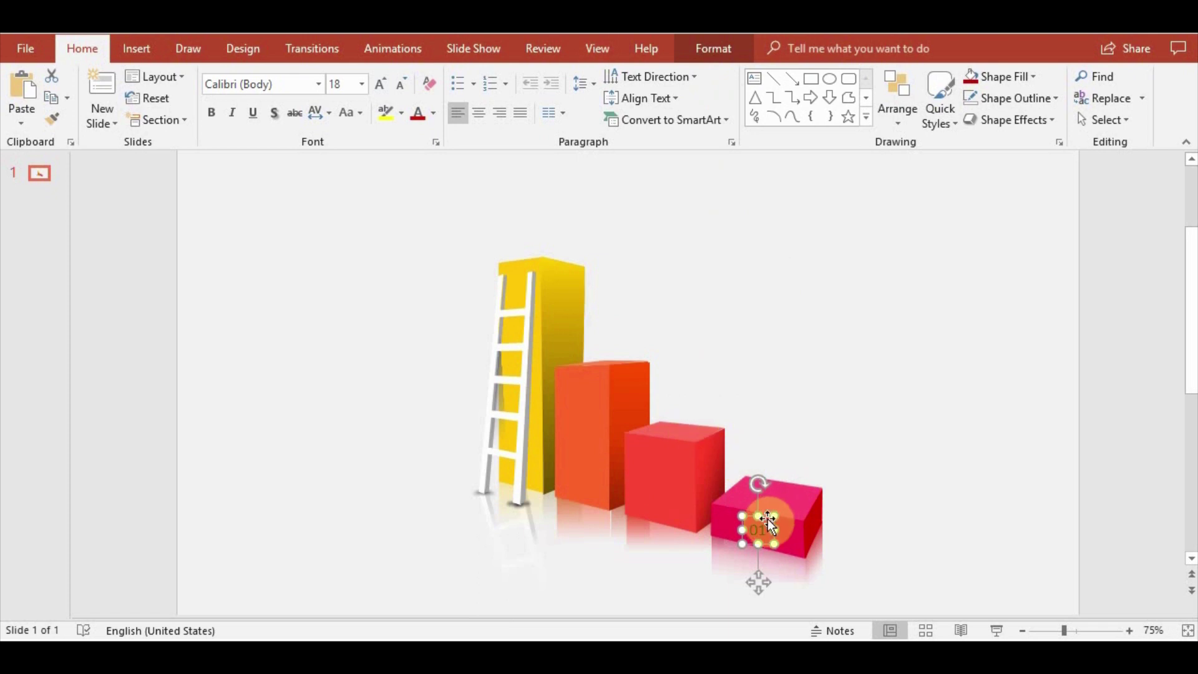
pyautogui.click(381, 85)
pyautogui.click(382, 84)
pyautogui.click(382, 85)
pyautogui.hotkey('ctrl', 'b')
pyautogui.moveTo(781, 487); pyautogui.dragTo(778, 478)
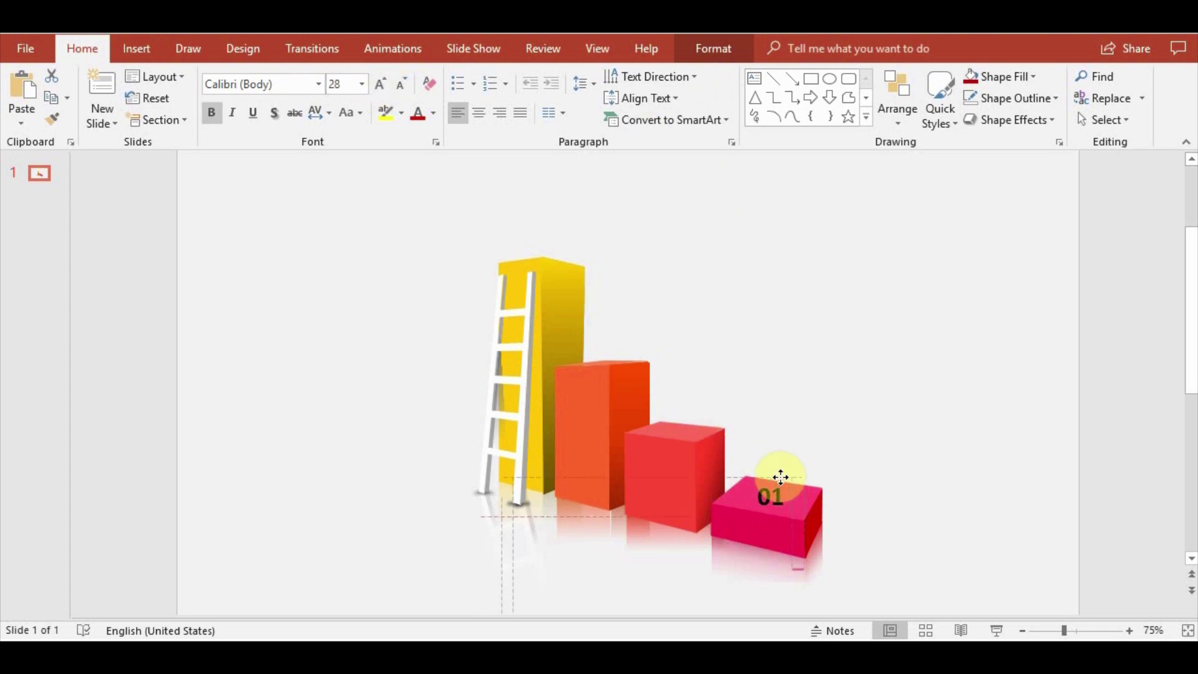
pyautogui.click(726, 55)
pyautogui.click(514, 118)
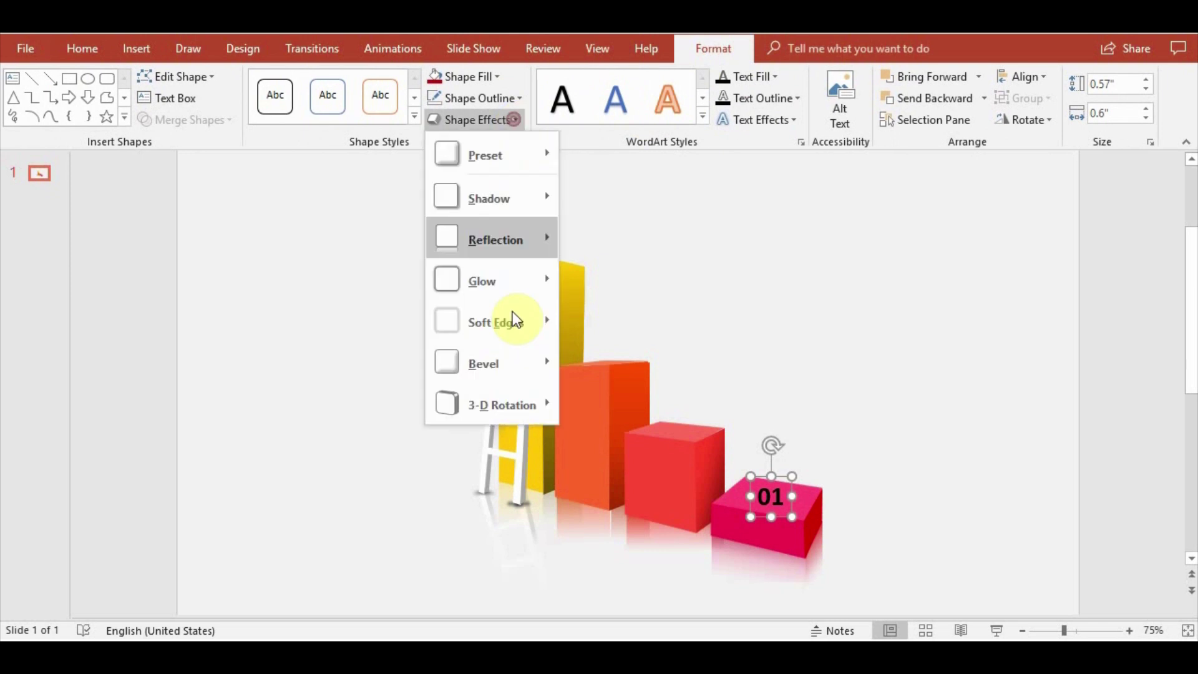
pyautogui.click(588, 403)
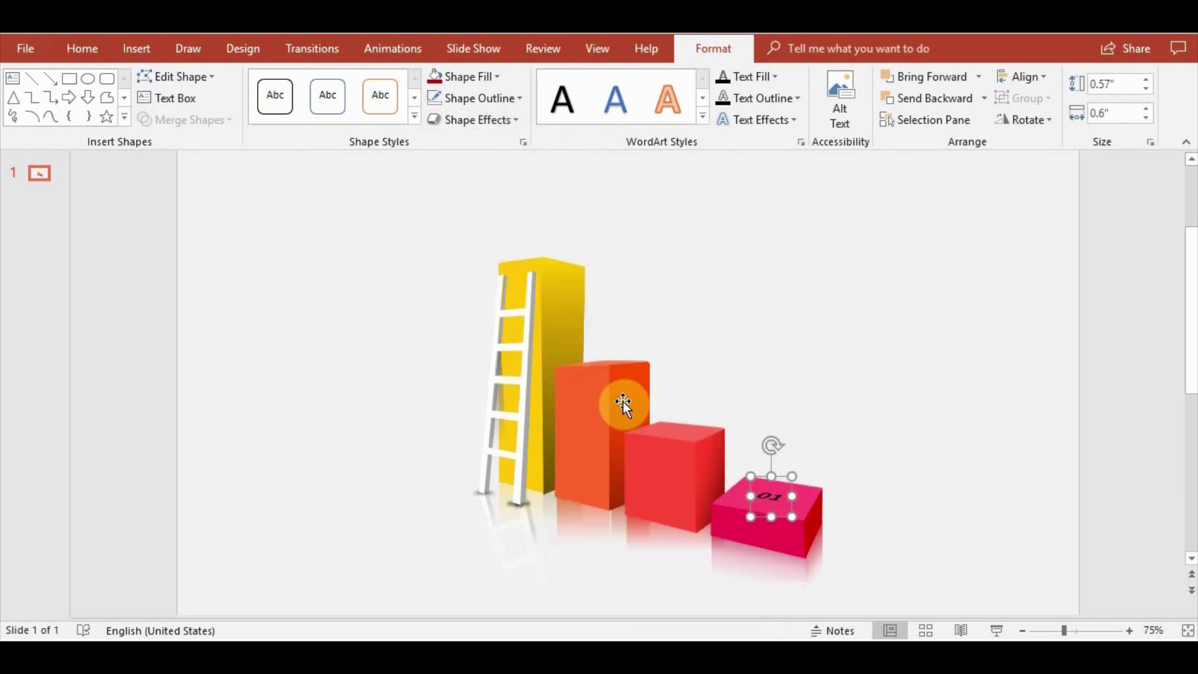
# Enlarge the 01 label to 36 pt and tilt its 3-D rotation to match the block's face
pyautogui.click(82, 48)
pyautogui.click(380, 83)
pyautogui.click(380, 83)
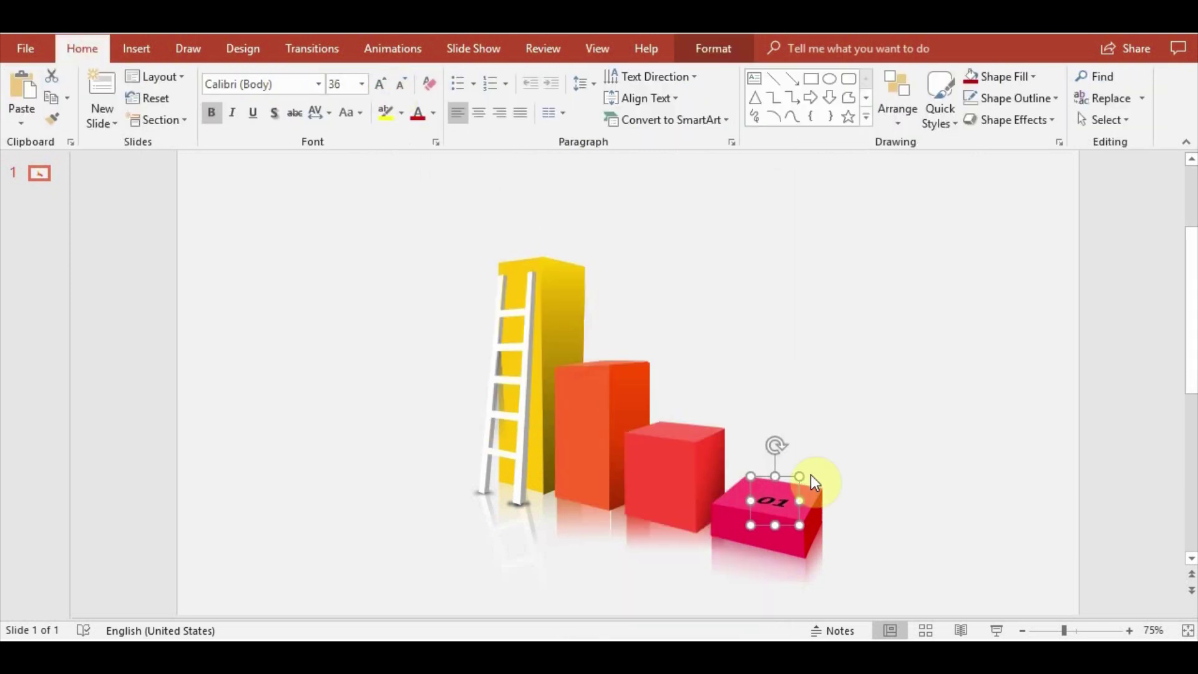
pyautogui.moveTo(811, 474); pyautogui.dragTo(787, 474)
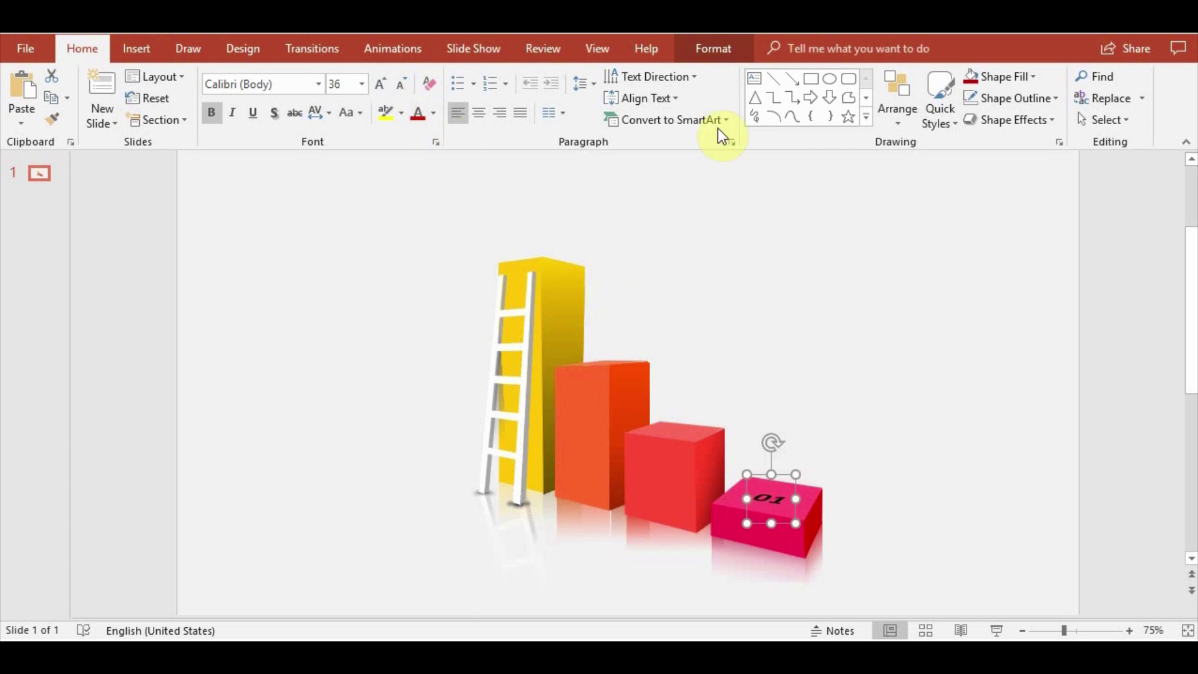
pyautogui.click(713, 48)
pyautogui.click(518, 120)
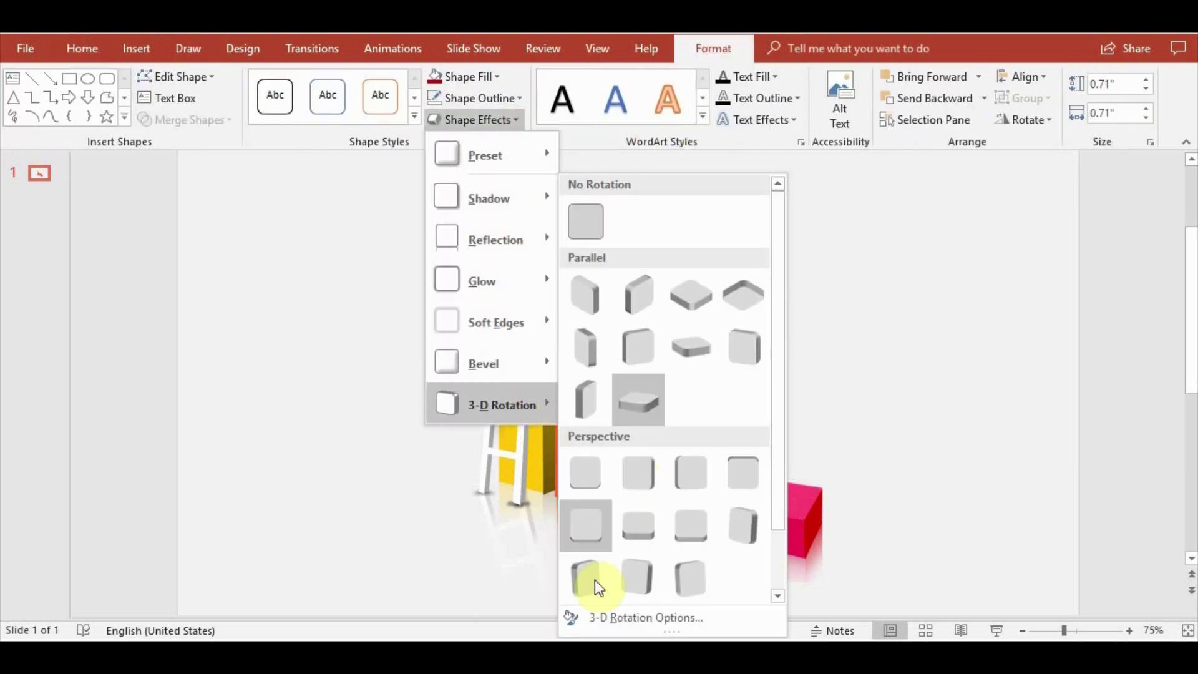
pyautogui.click(594, 617)
pyautogui.scroll(-1, 1173, 487)
pyautogui.click(1120, 470)
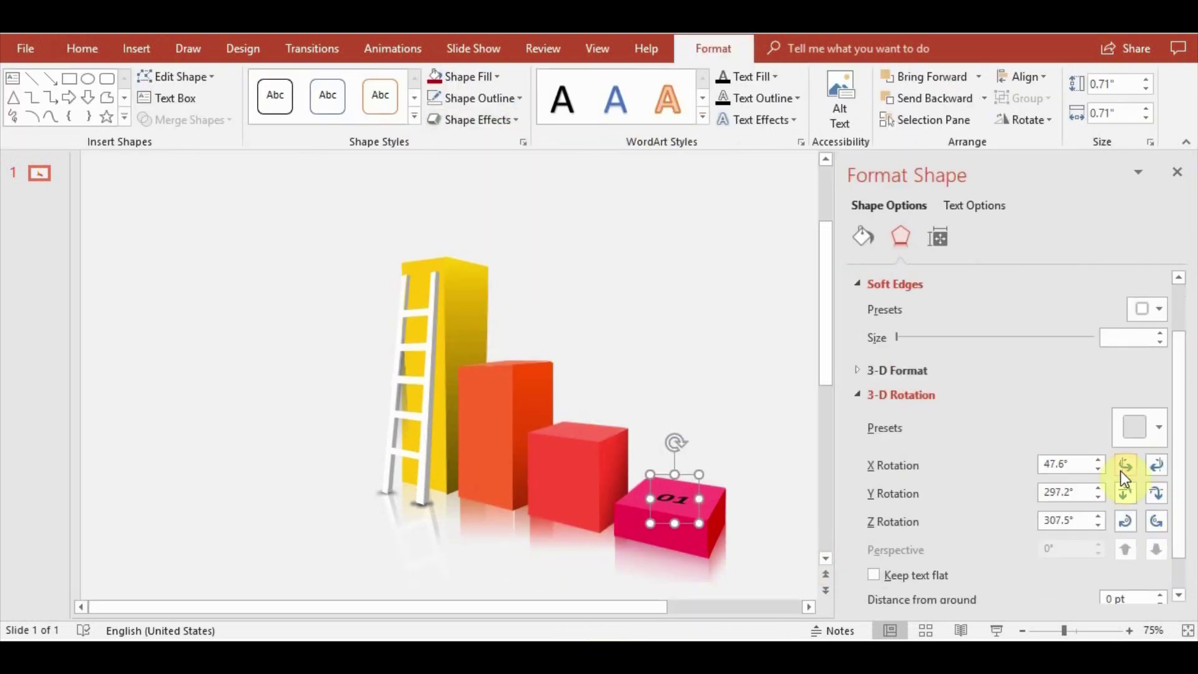
pyautogui.click(1146, 500)
# Make the 01 text white and duplicate the label
pyautogui.click(82, 48)
pyautogui.click(433, 112)
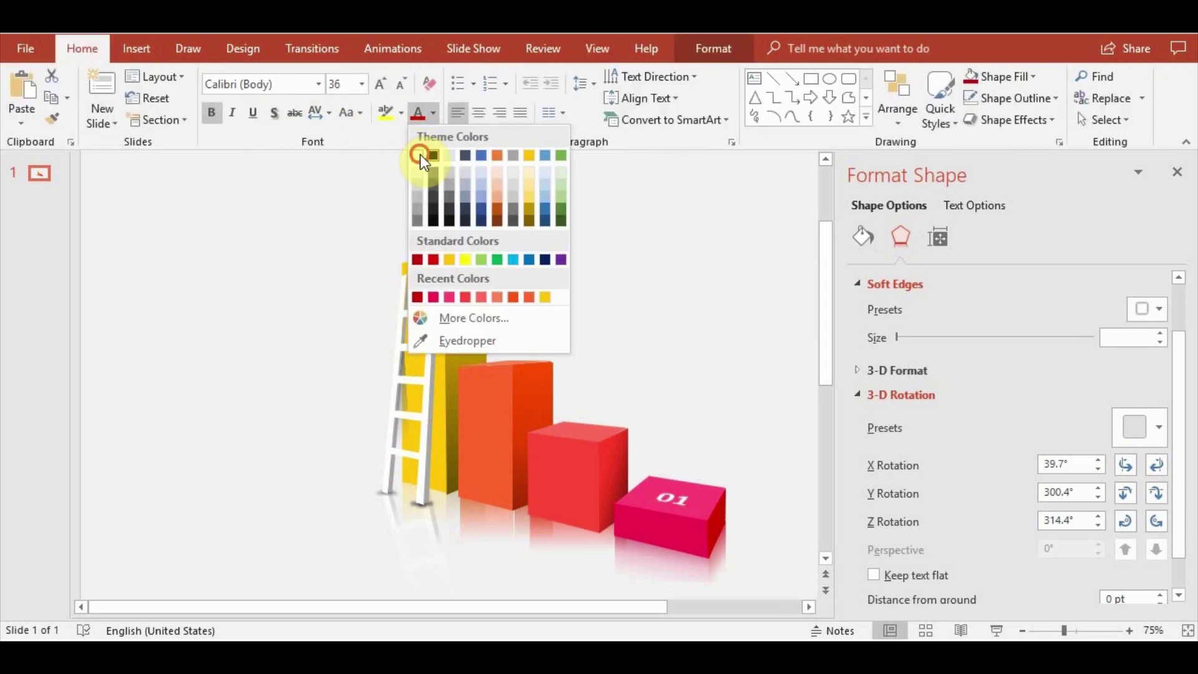
pyautogui.click(421, 155)
pyautogui.click(668, 499)
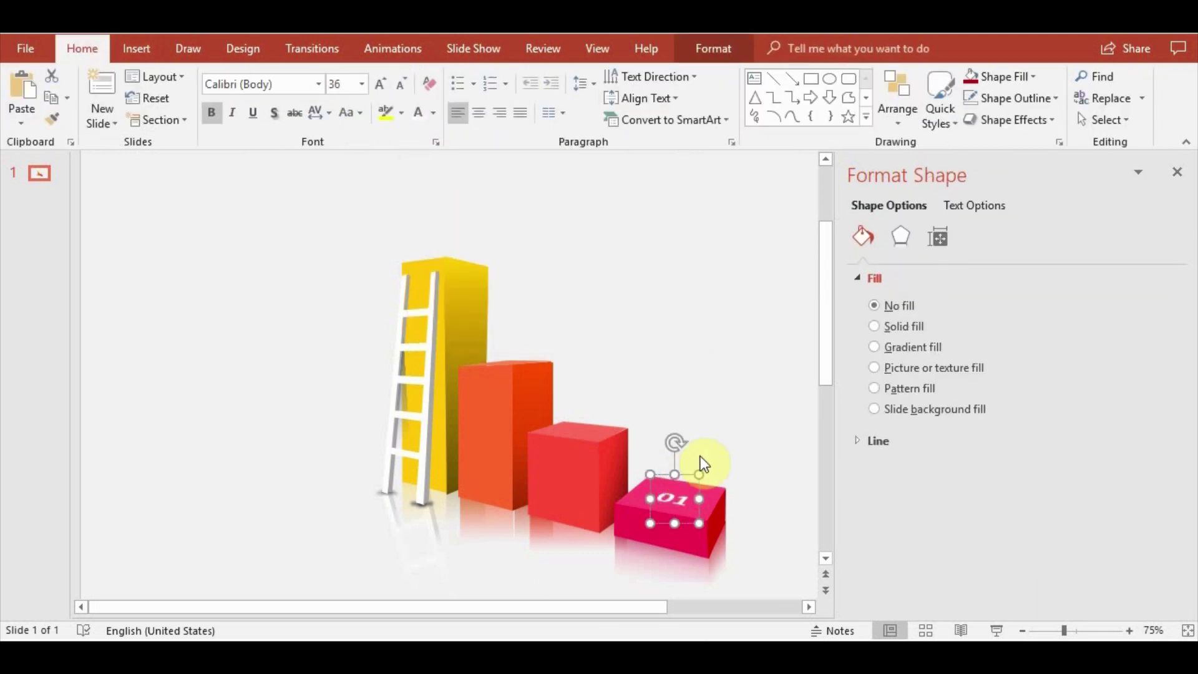
pyautogui.hotkey('ctrl', 'c')
pyautogui.hotkey('ctrl', 'v')
# Move the copied label onto the red block and set its text to 02
pyautogui.moveTo(701, 493)
pyautogui.mouseDown()
pyautogui.moveTo(284, 412)
pyautogui.moveTo(571, 511)
pyautogui.mouseUp()
pyautogui.doubleClick(278, 417)
pyautogui.write('02')
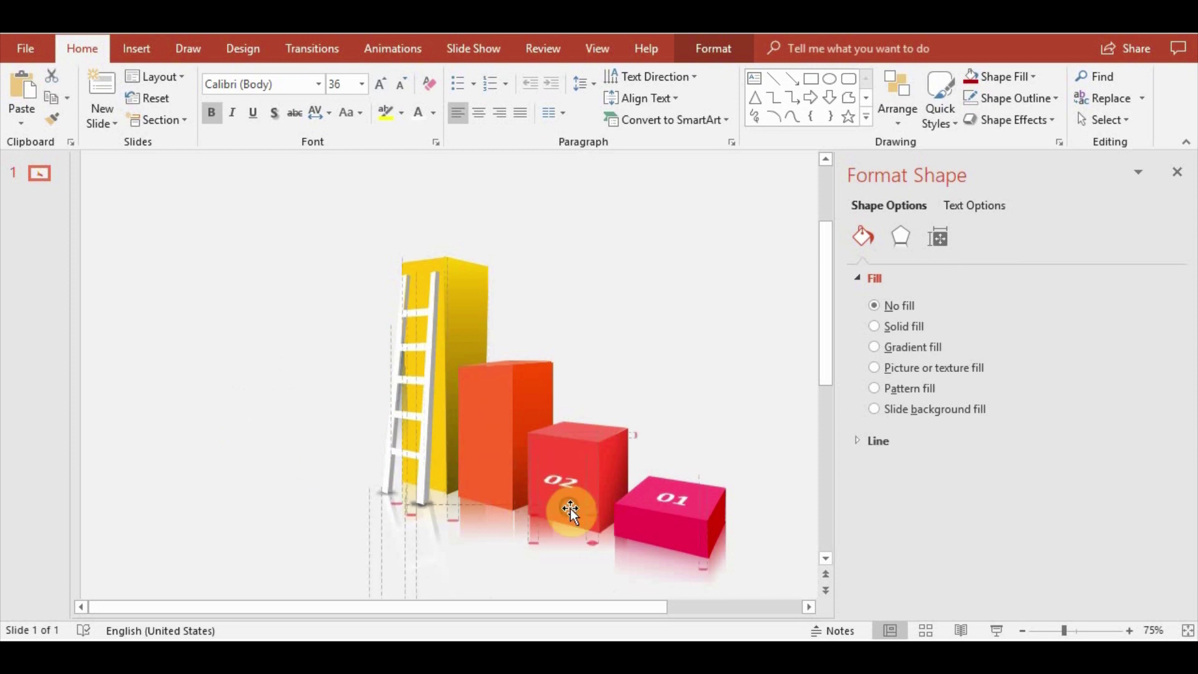
# Copy the 02 label onto the orange bar and start editing its number
pyautogui.click(713, 48)
pyautogui.click(493, 120)
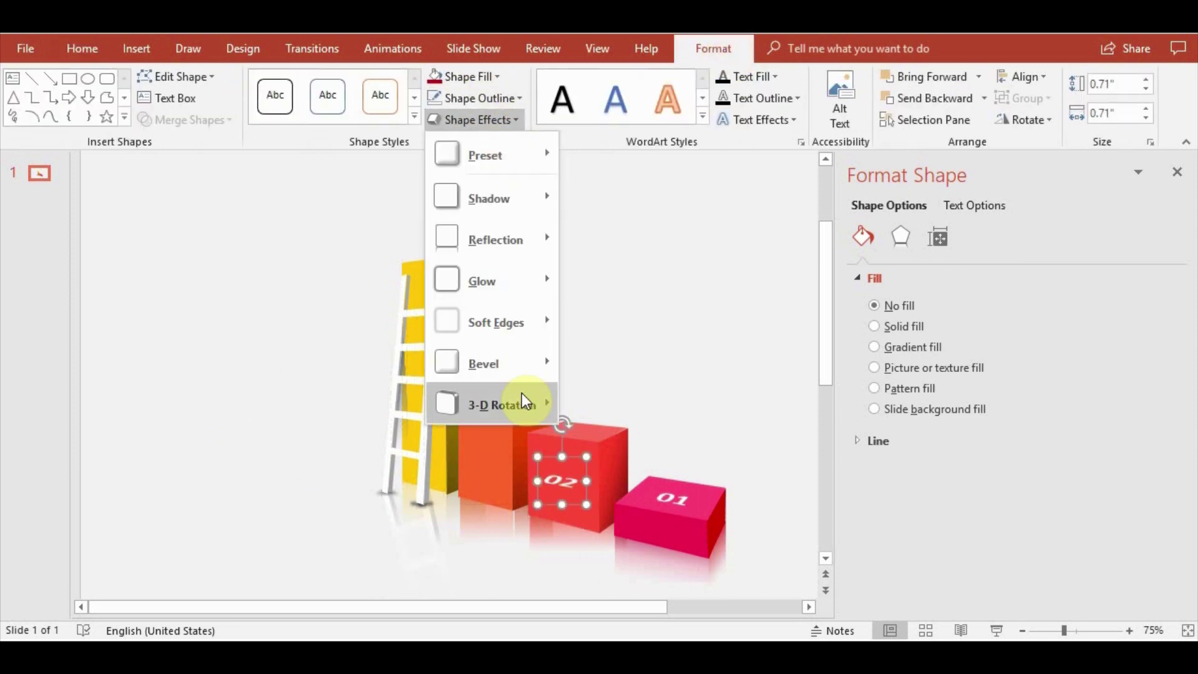
pyautogui.moveTo(502, 405)
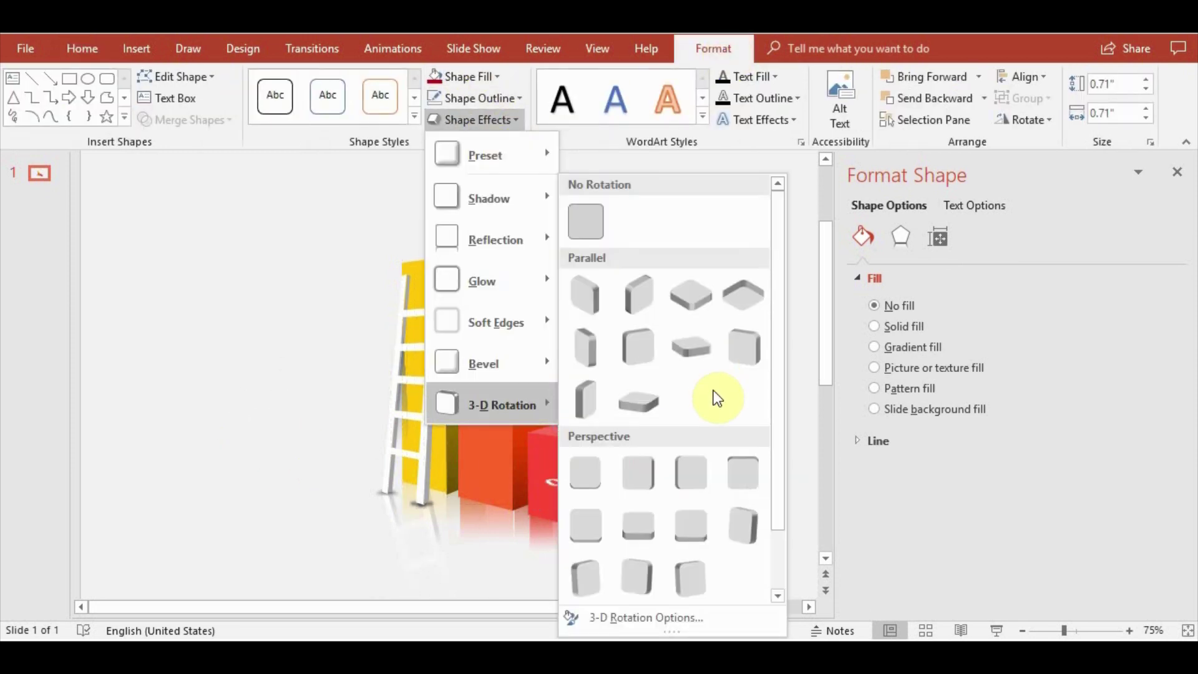
pyautogui.click(749, 349)
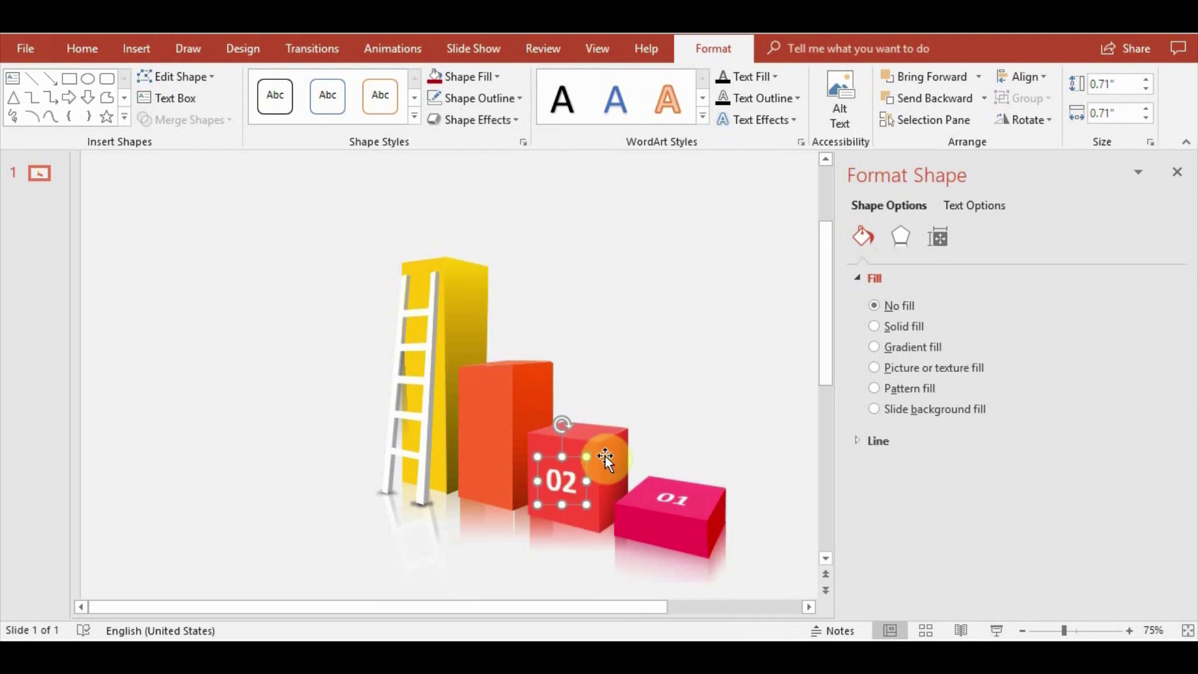
pyautogui.click(686, 431)
pyautogui.click(561, 465)
pyautogui.moveTo(570, 455); pyautogui.dragTo(534, 368)
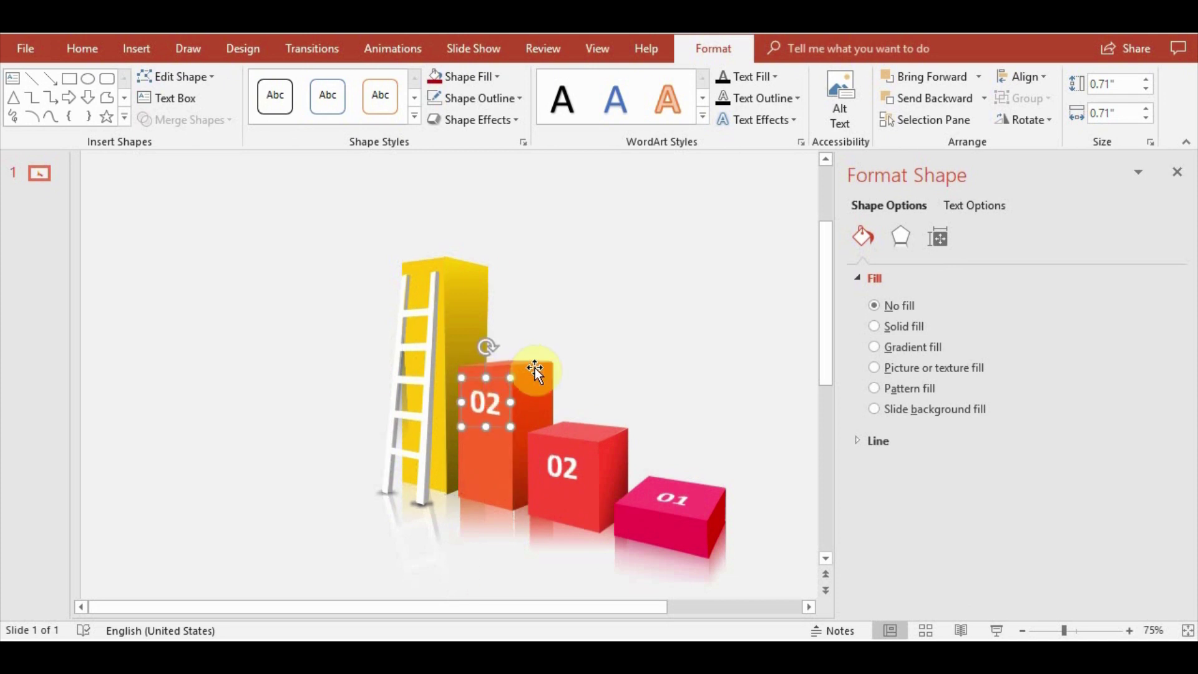
pyautogui.doubleClick(493, 404)
# Change the label to 03 and apply a 3-D rotation preset to it
pyautogui.write('03')
pyautogui.click(717, 400)
pyautogui.click(486, 406)
pyautogui.click(474, 119)
pyautogui.moveTo(501, 405)
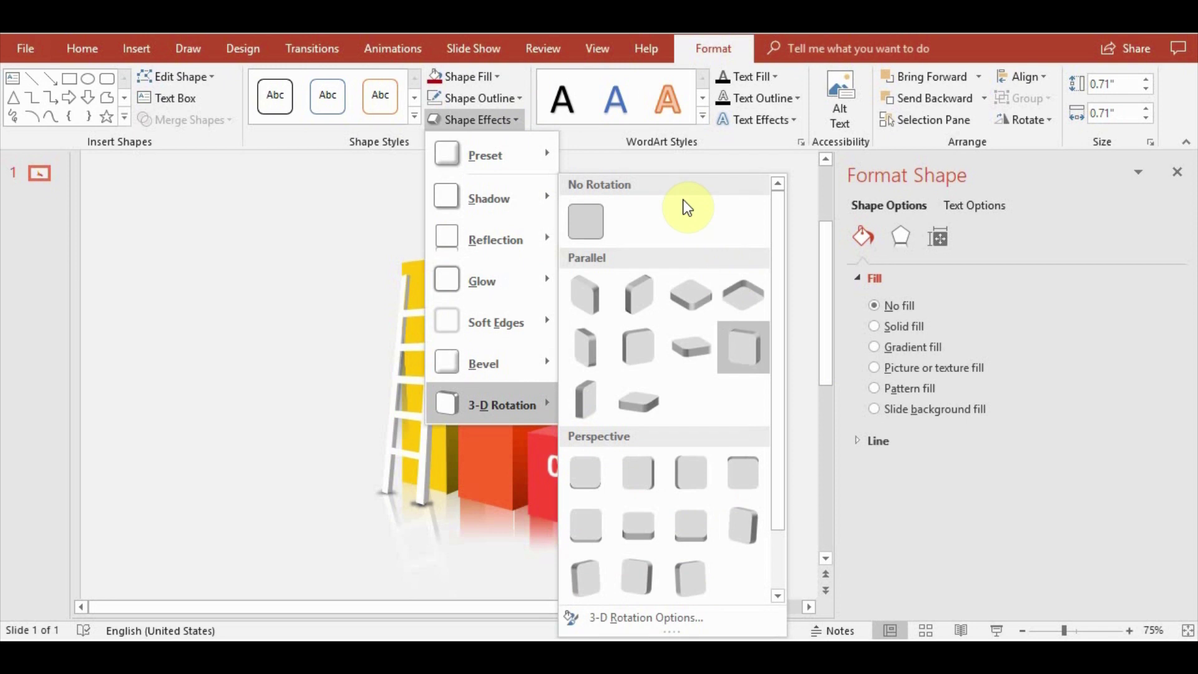
pyautogui.click(590, 344)
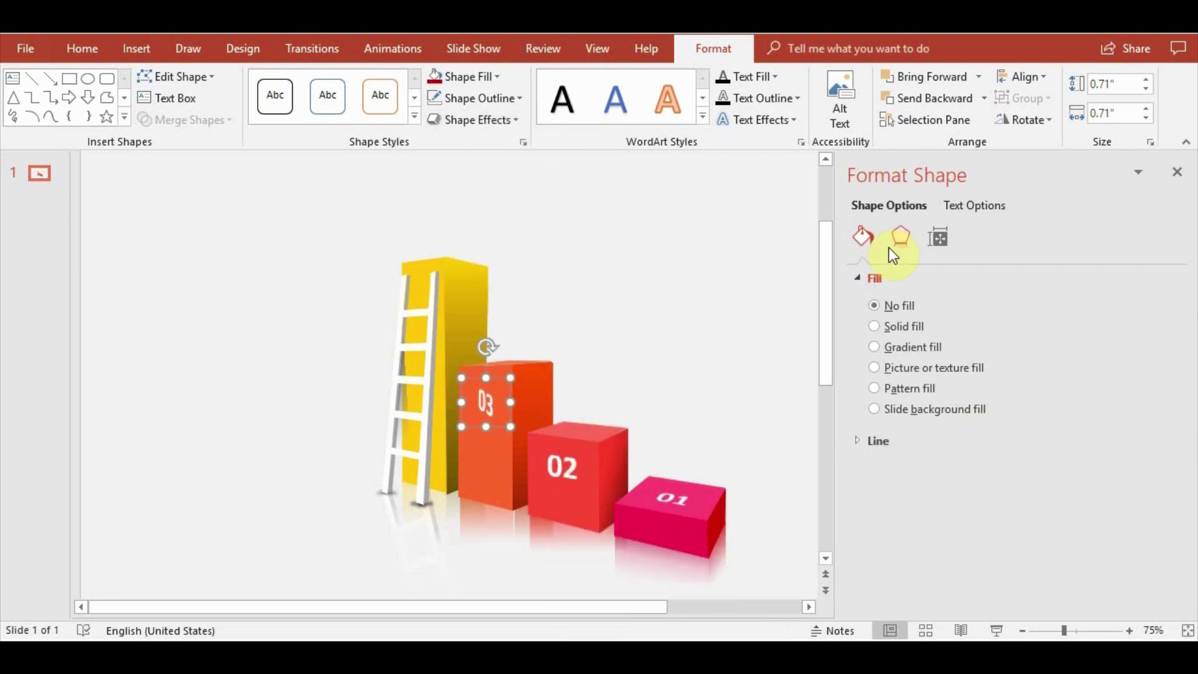
# Nudge the 03 label's X, Y and Z rotation, trying Y at 357.7° then 2.7°
pyautogui.click(901, 236)
pyautogui.click(1128, 424)
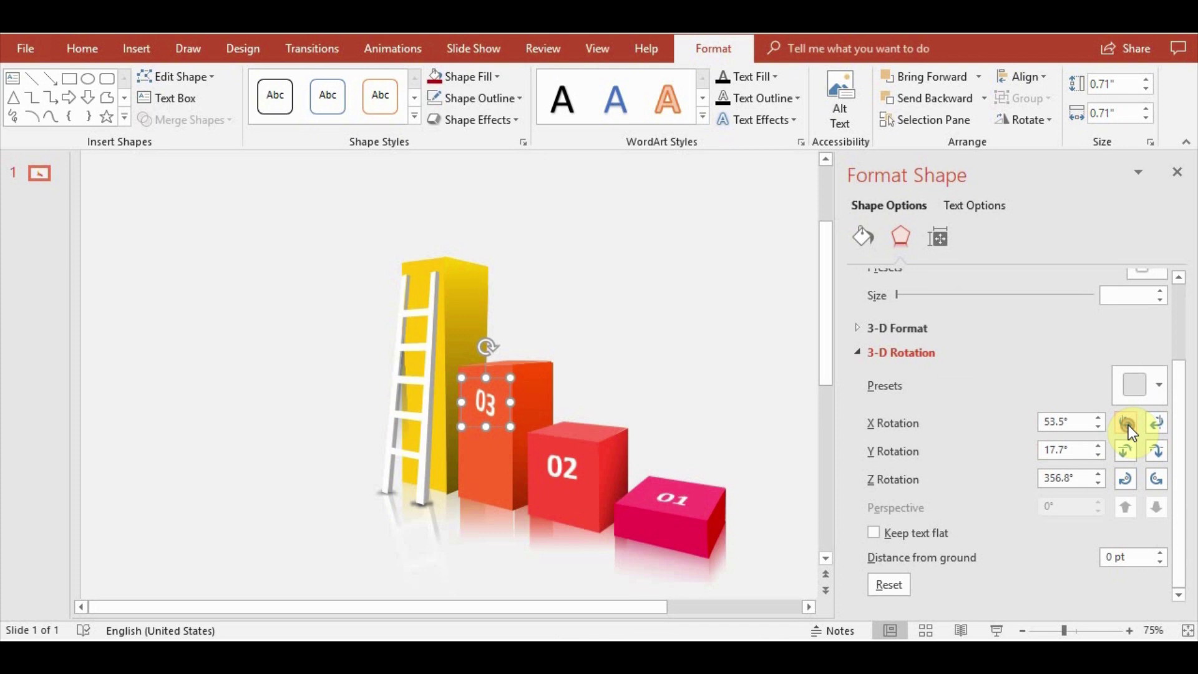
pyautogui.click(1130, 452)
pyautogui.click(1156, 444)
pyautogui.click(1155, 442)
pyautogui.click(1156, 442)
pyautogui.click(1126, 452)
pyautogui.click(1155, 479)
pyautogui.click(1125, 480)
# Reduce the 03 label's X tilt to 34.6° and bring Y rotation near 1.6°
pyautogui.click(1161, 422)
pyautogui.click(1131, 421)
pyautogui.click(1131, 421)
pyautogui.click(1155, 451)
pyautogui.click(1126, 450)
pyautogui.click(1126, 478)
pyautogui.click(1155, 478)
pyautogui.click(1128, 478)
pyautogui.click(1157, 421)
pyautogui.click(1133, 424)
pyautogui.click(1132, 425)
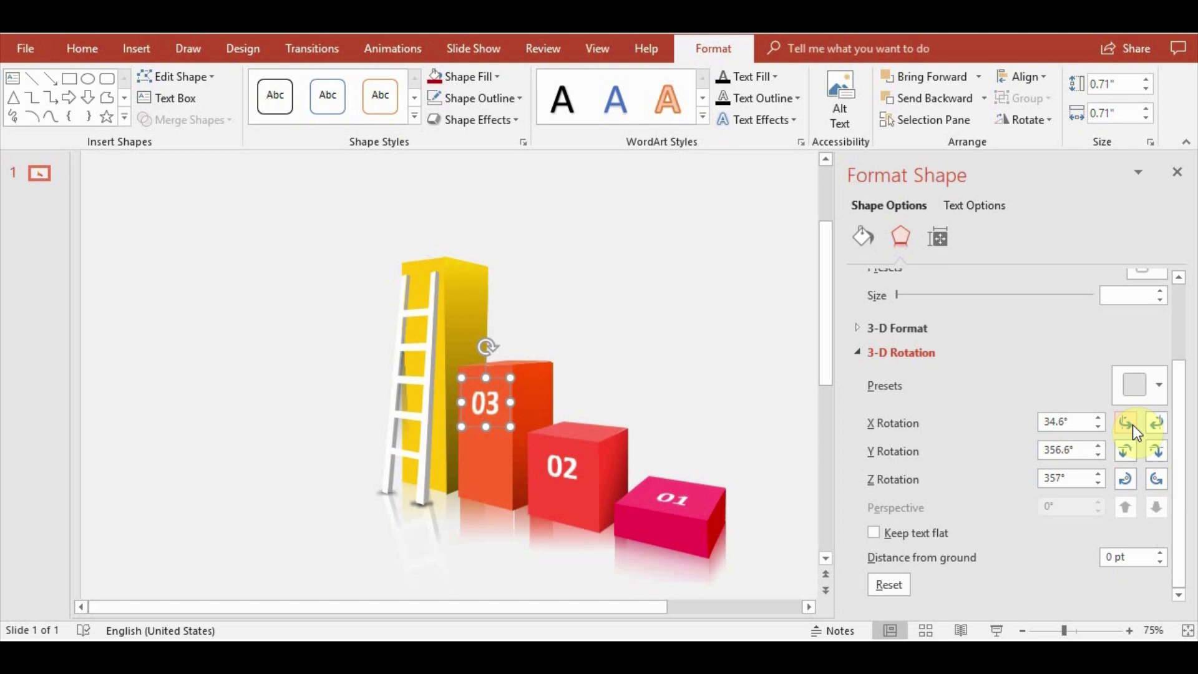
pyautogui.click(1132, 450)
pyautogui.click(1132, 450)
# Recheck the label and settle its rotation at X 34.4°, Y 1.6°, Z 357°
pyautogui.click(664, 378)
pyautogui.click(481, 402)
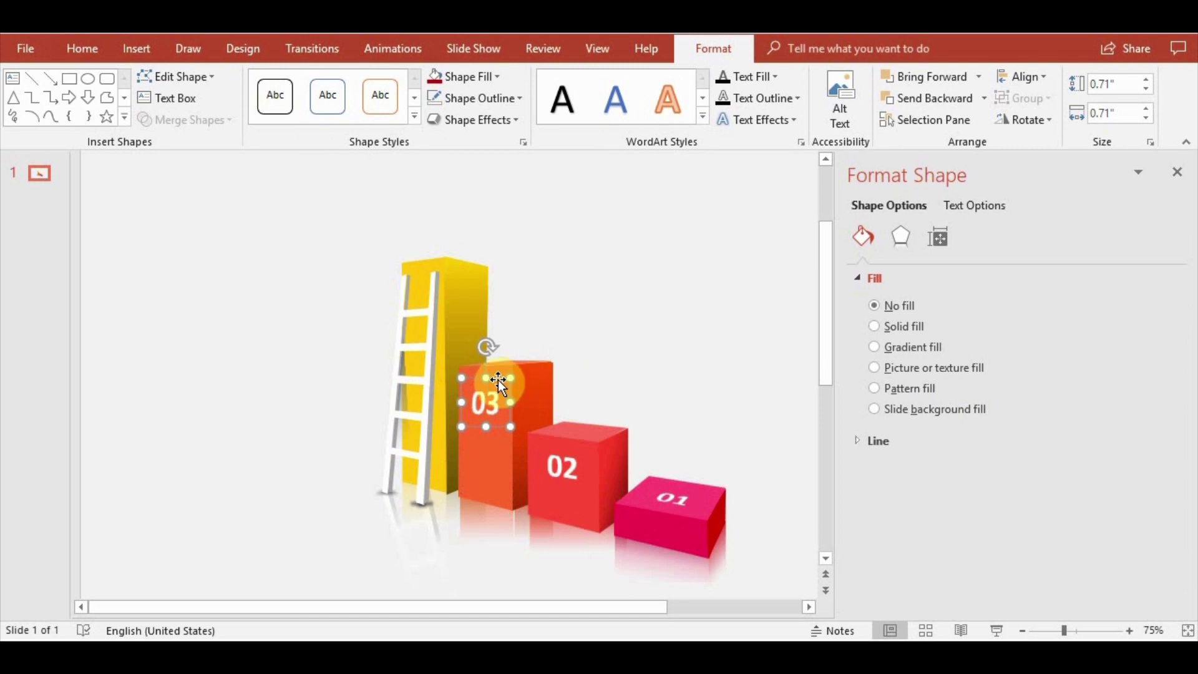
pyautogui.click(900, 236)
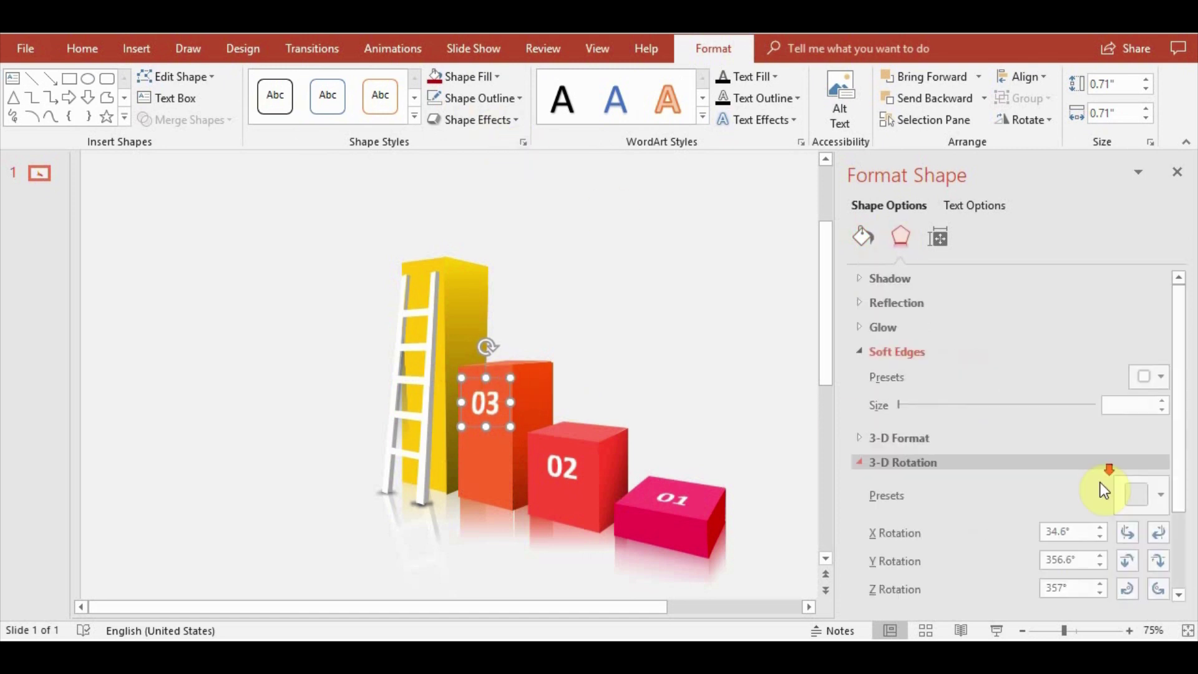
pyautogui.scroll(-2, 1100, 483)
pyautogui.click(1129, 447)
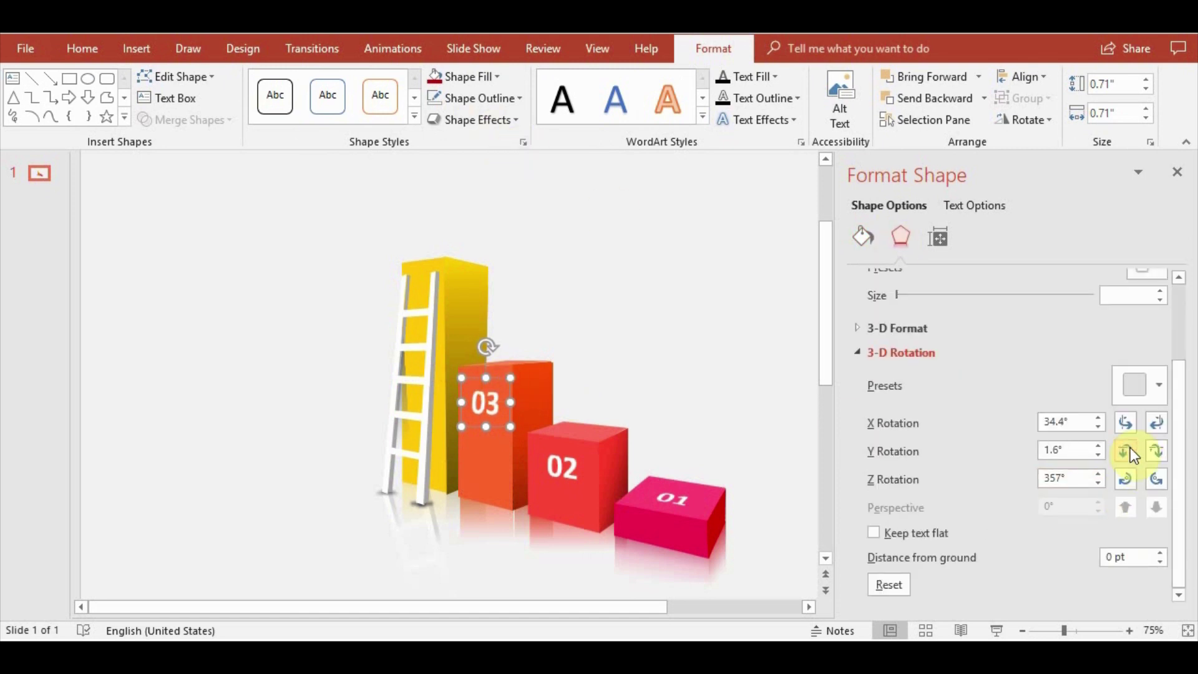
pyautogui.click(1130, 448)
pyautogui.click(1154, 424)
pyautogui.click(1127, 425)
pyautogui.click(1155, 479)
pyautogui.click(1124, 479)
pyautogui.click(706, 310)
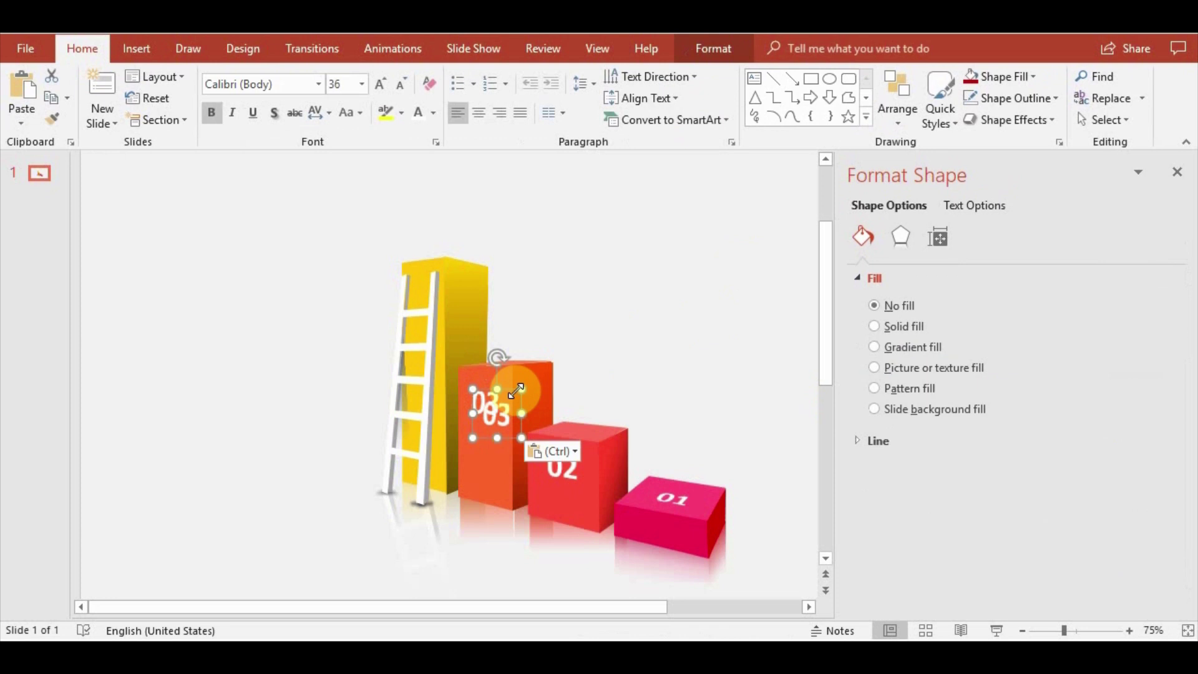
# Copy the 03 label above the bars and change its number to 04
pyautogui.moveTo(499, 399); pyautogui.dragTo(610, 272)
pyautogui.write('4')
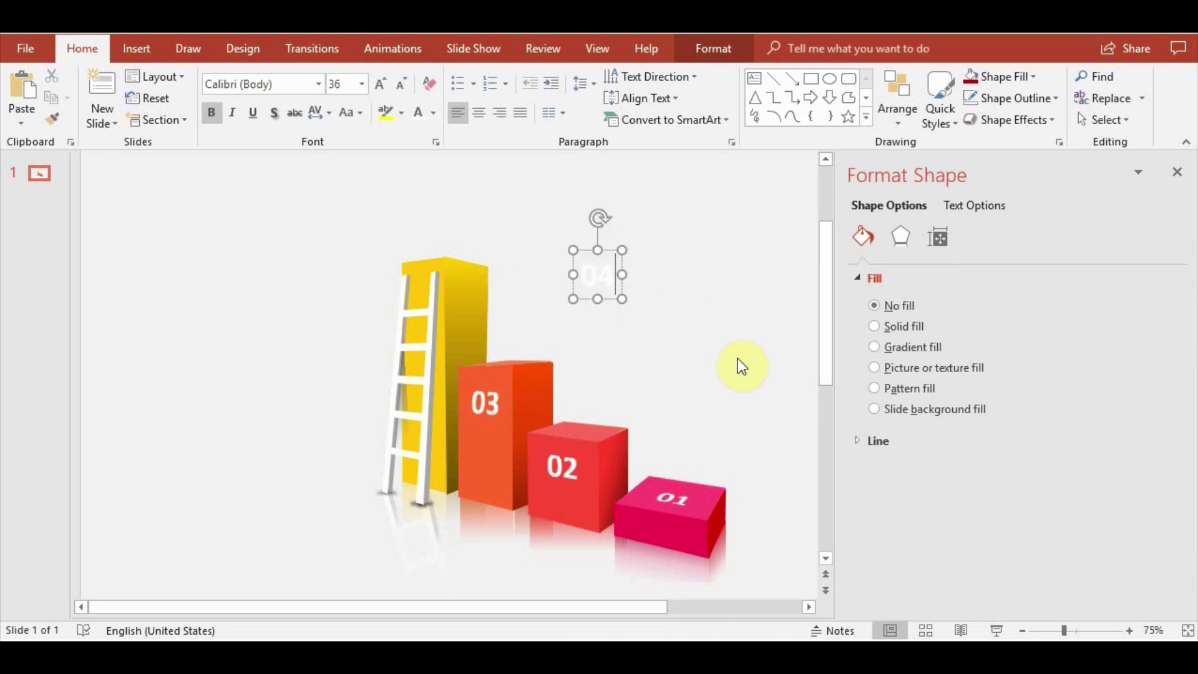
pyautogui.click(632, 301)
pyautogui.click(604, 293)
# Give the 04 label the Off Axis 2: Left 3-D rotation and place it on the yellow bar
pyautogui.click(711, 48)
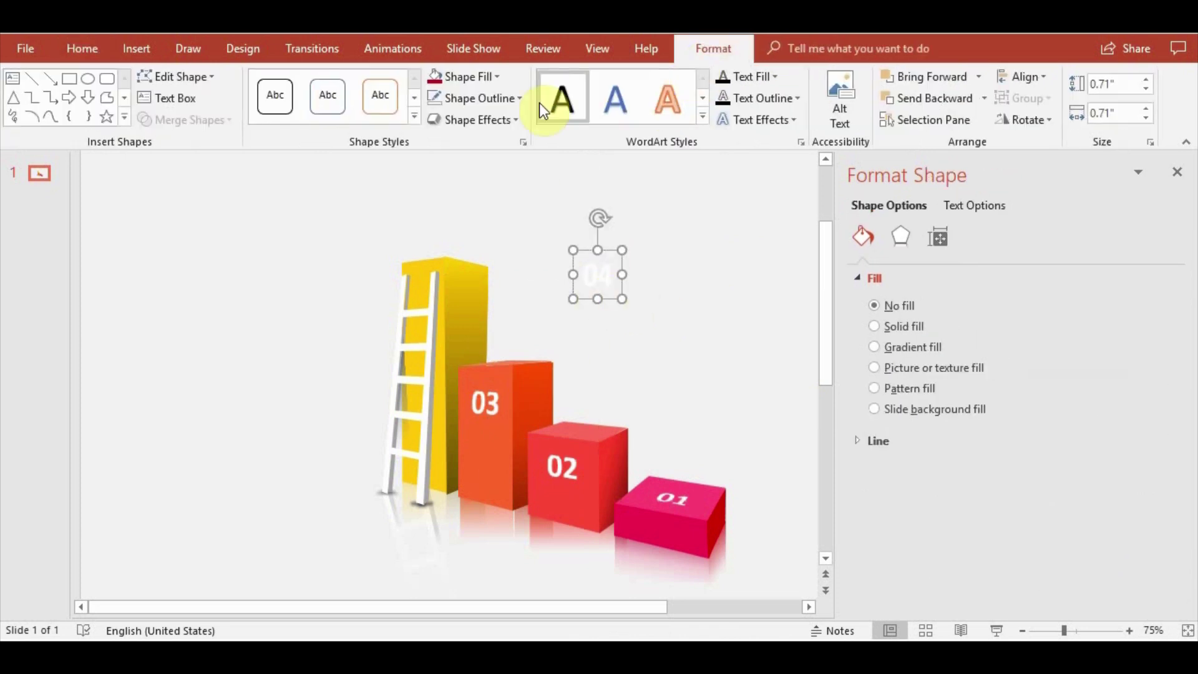
pyautogui.click(493, 119)
pyautogui.moveTo(496, 404)
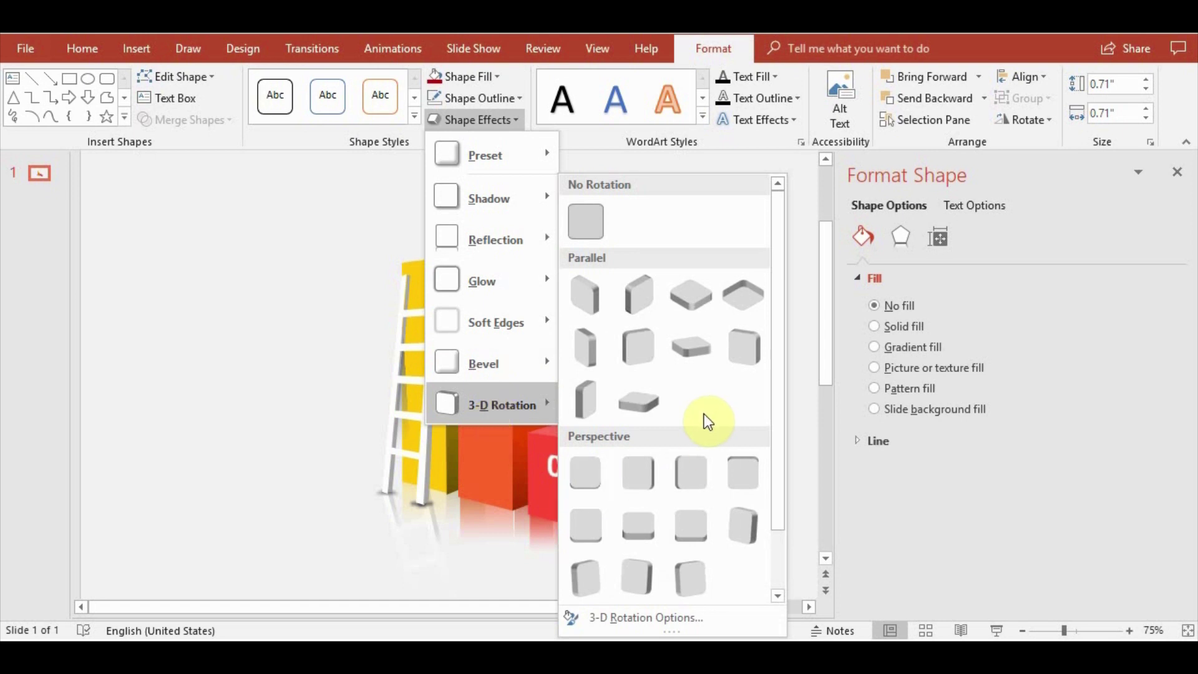
pyautogui.click(647, 358)
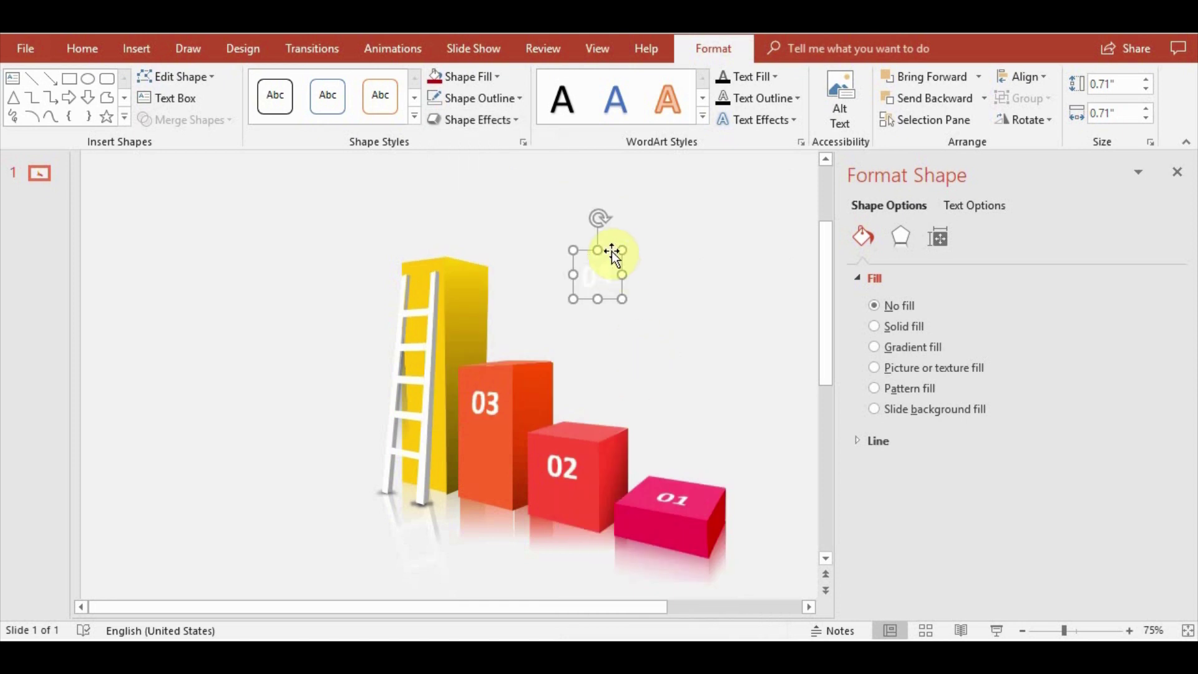
pyautogui.moveTo(612, 255); pyautogui.dragTo(483, 282)
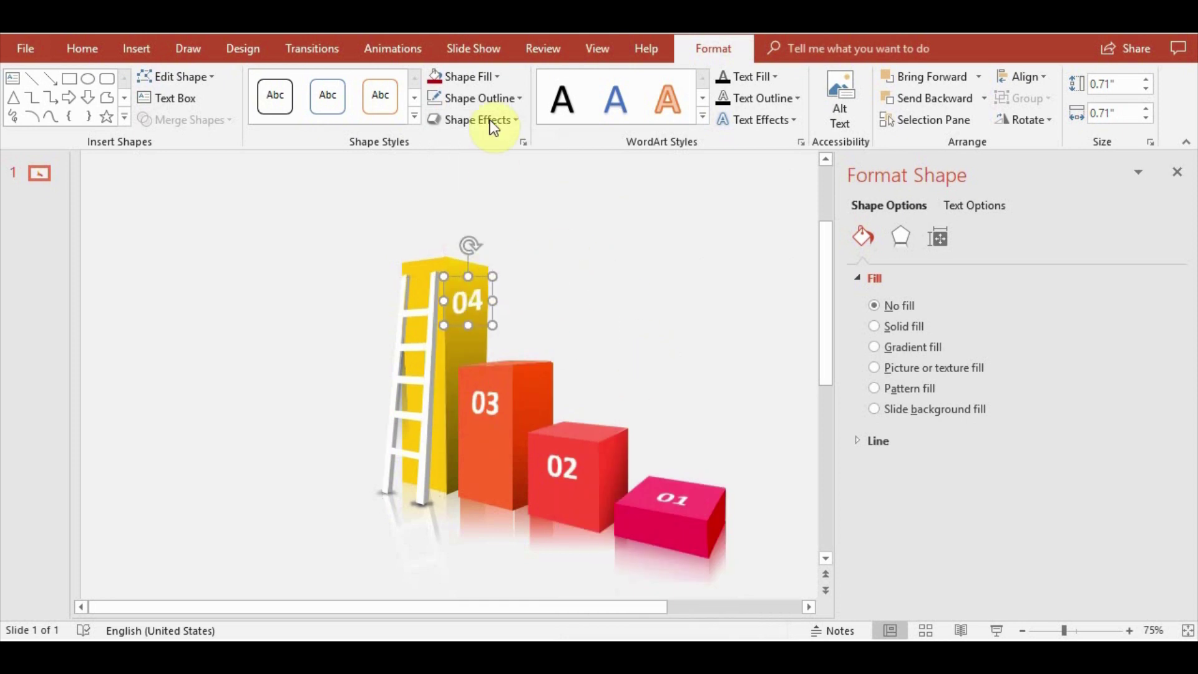
pyautogui.click(510, 127)
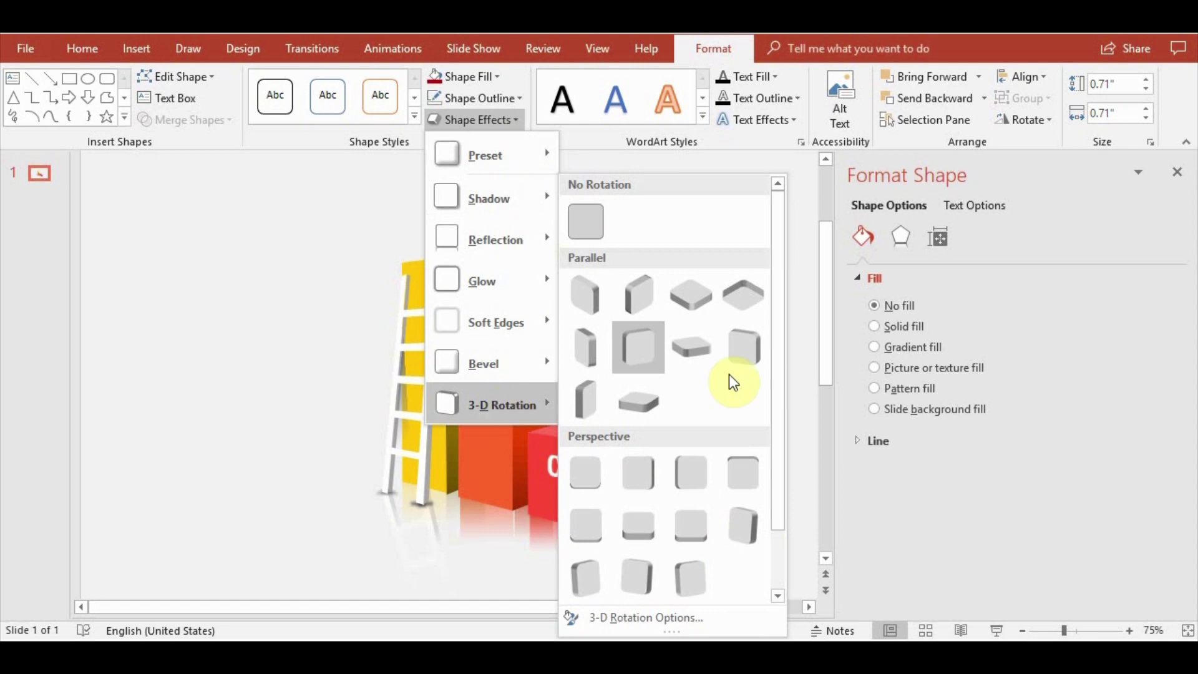
pyautogui.click(739, 355)
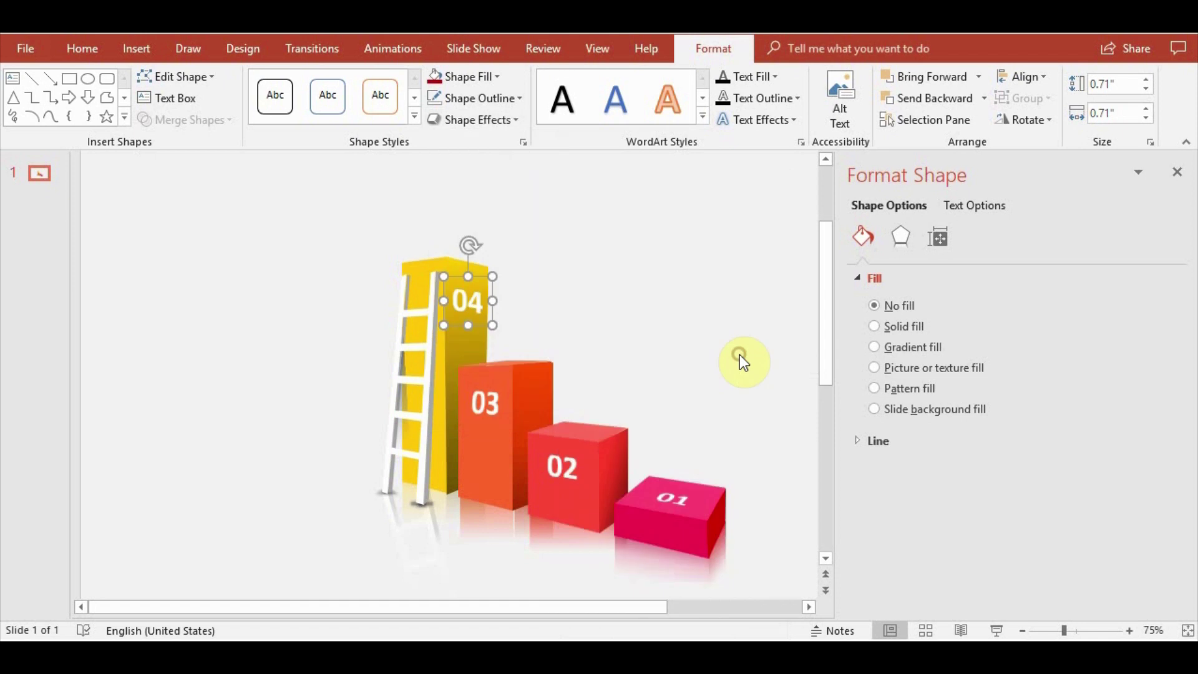
pyautogui.click(631, 309)
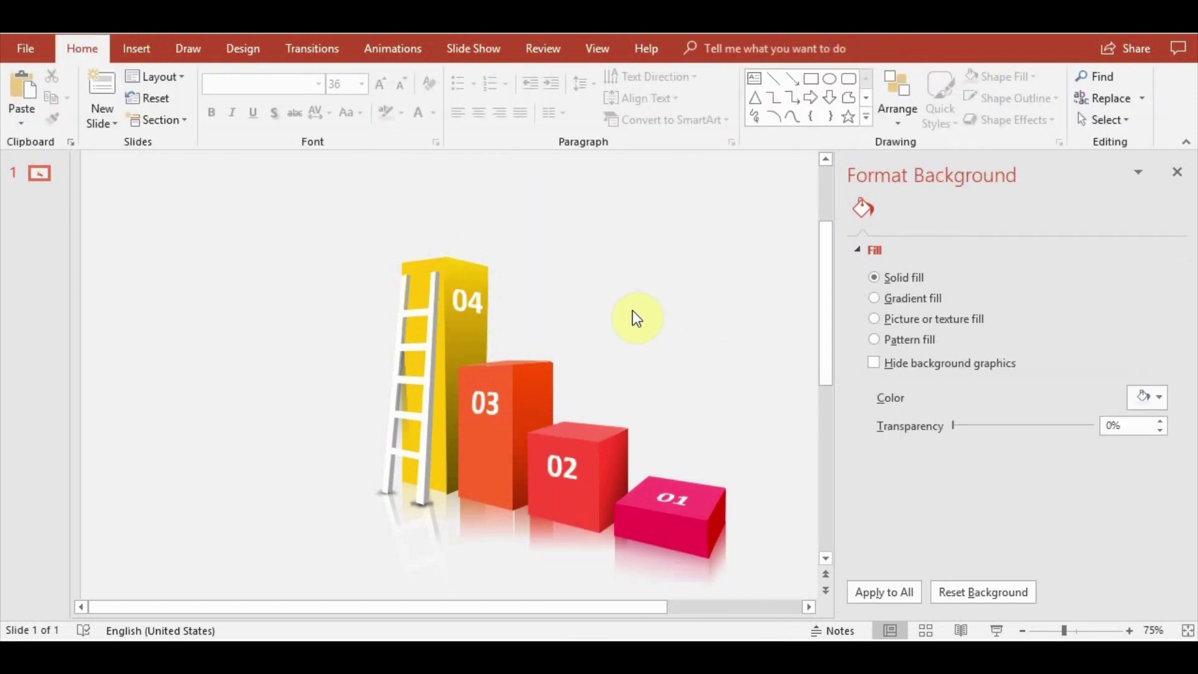
# Close the Format Background pane and view the finished infographic in Reading View
pyautogui.click(1178, 172)
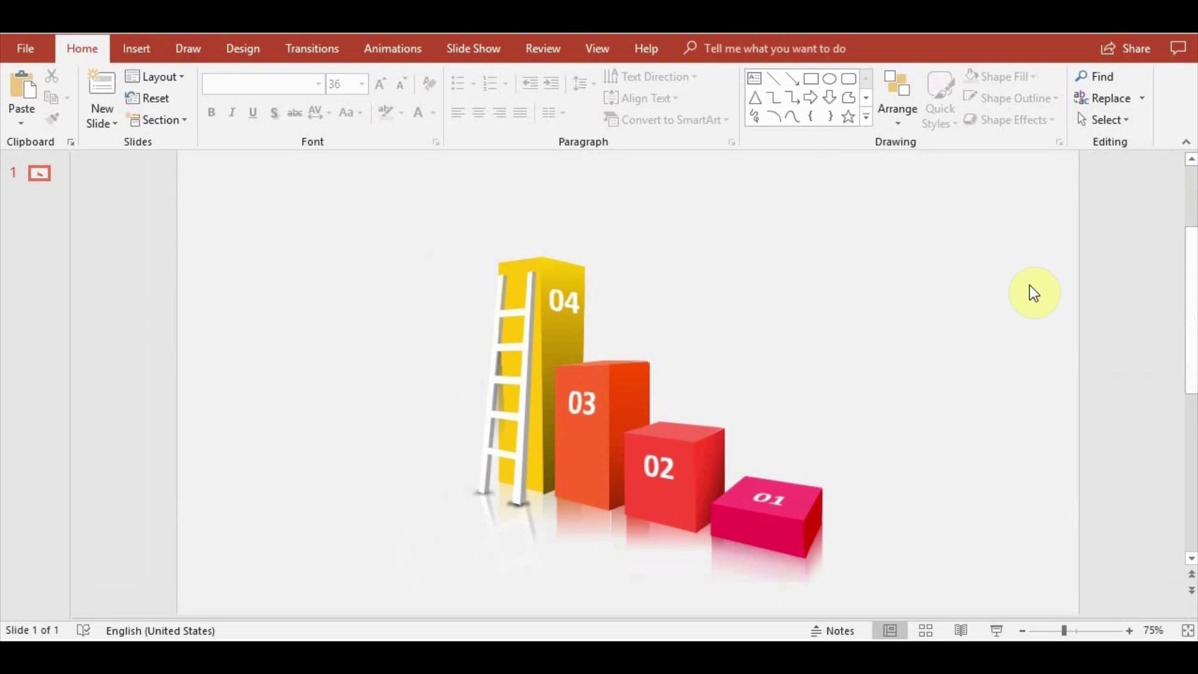
pyautogui.hotkey('ctrl', 'a')
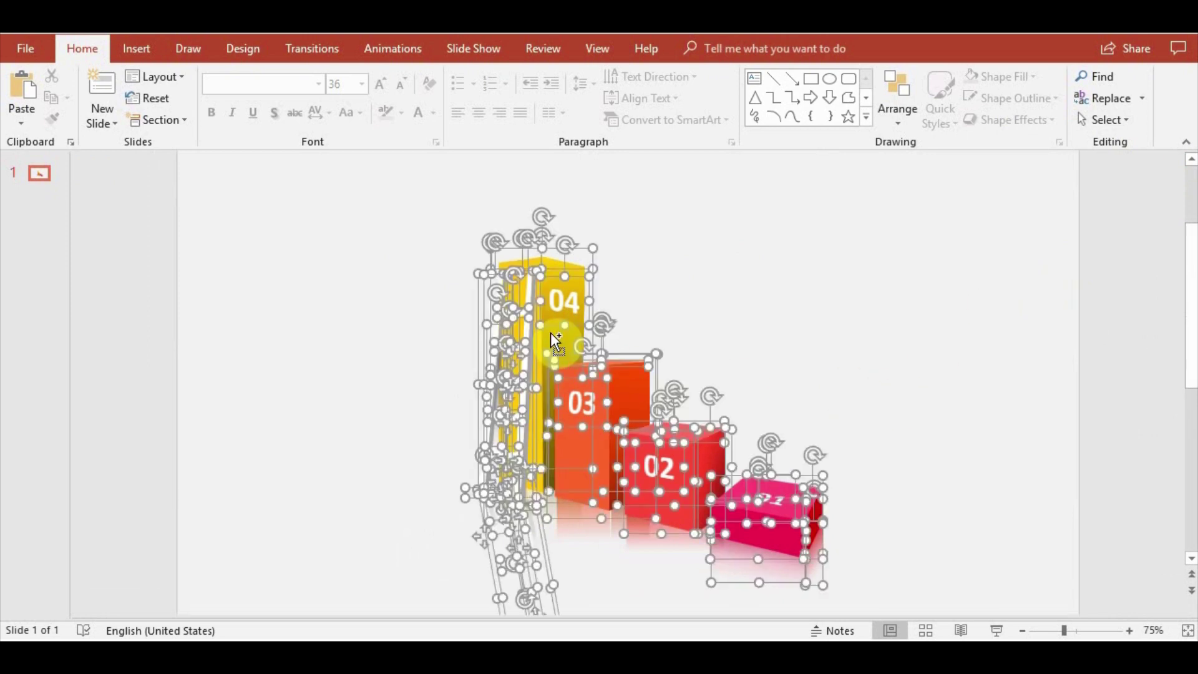
pyautogui.click(347, 262)
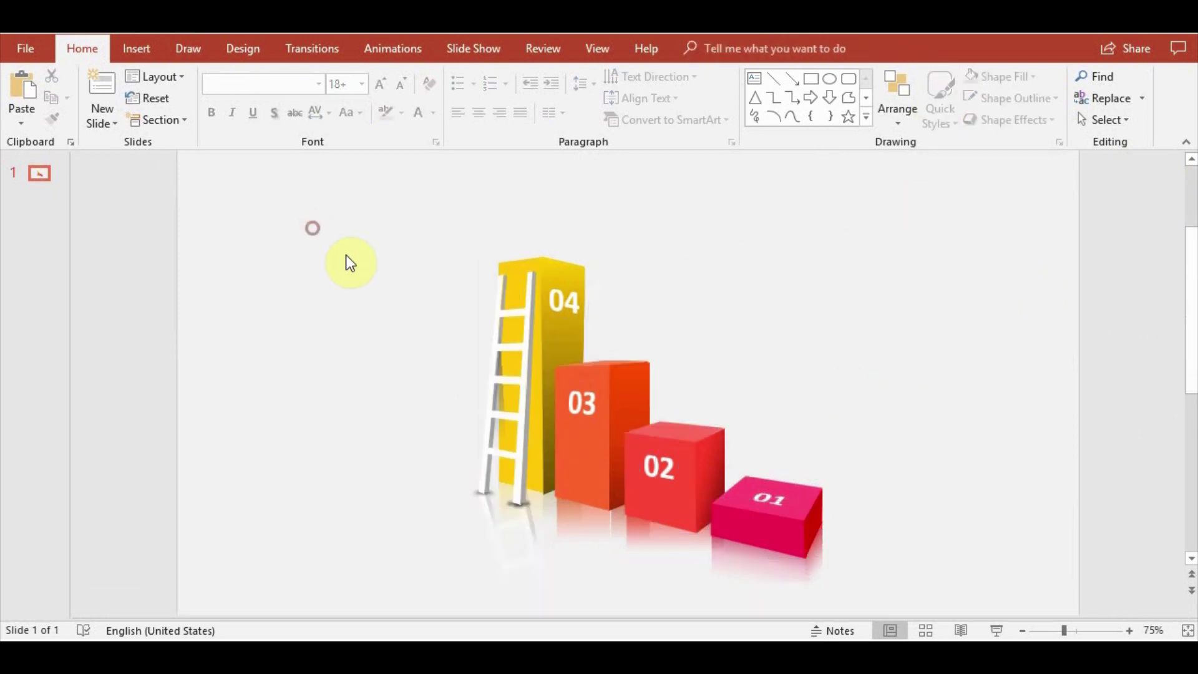
pyautogui.click(960, 630)
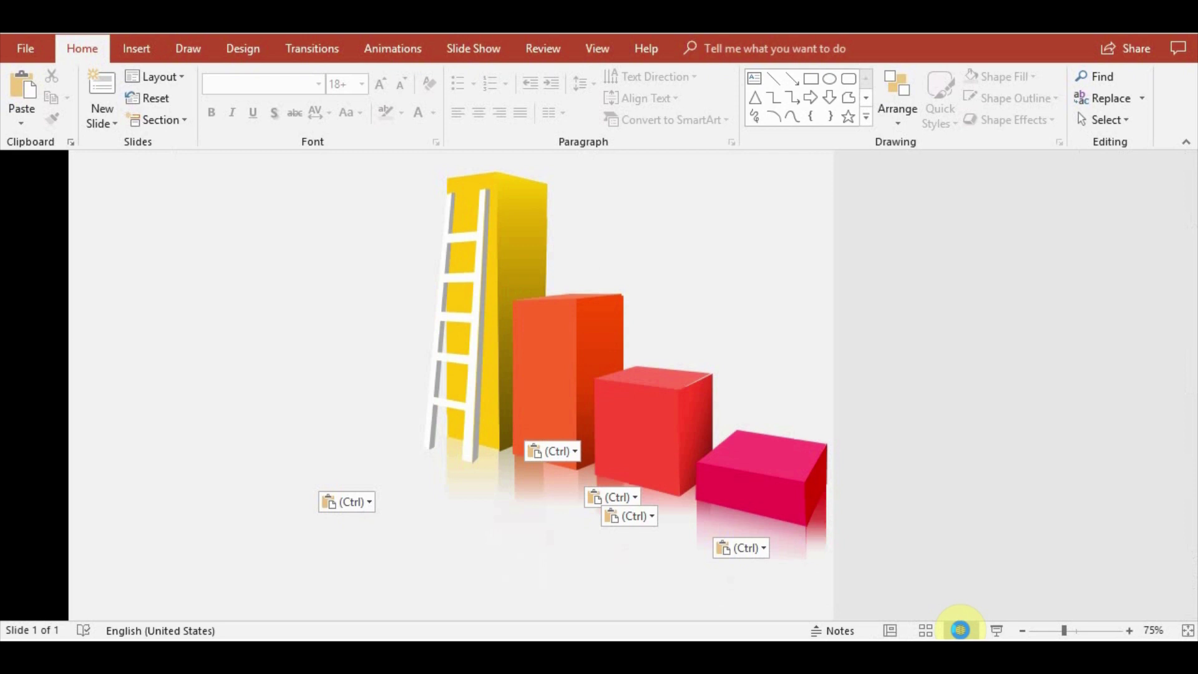